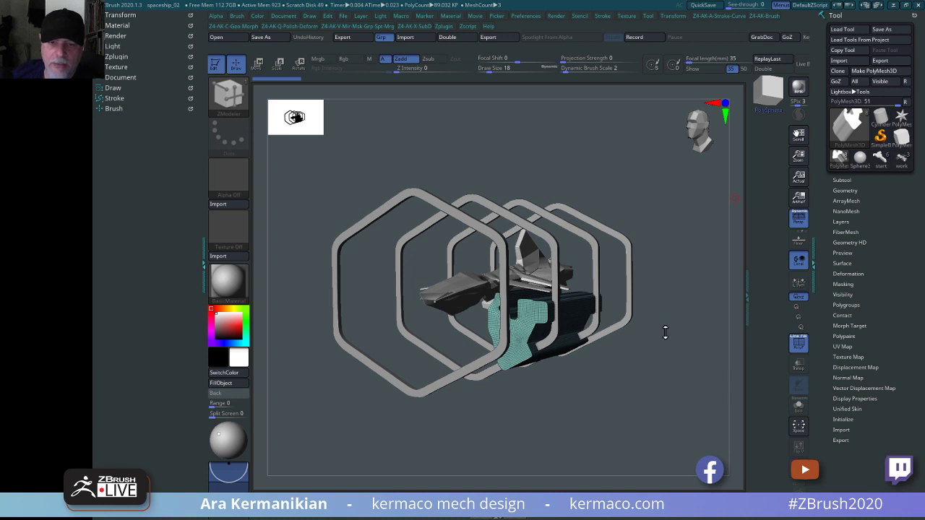
# Hide the station folder and select the Merged_Ant1_12 ship subtool.
pyautogui.moveTo(605, 153); pyautogui.dragTo(653, 152)
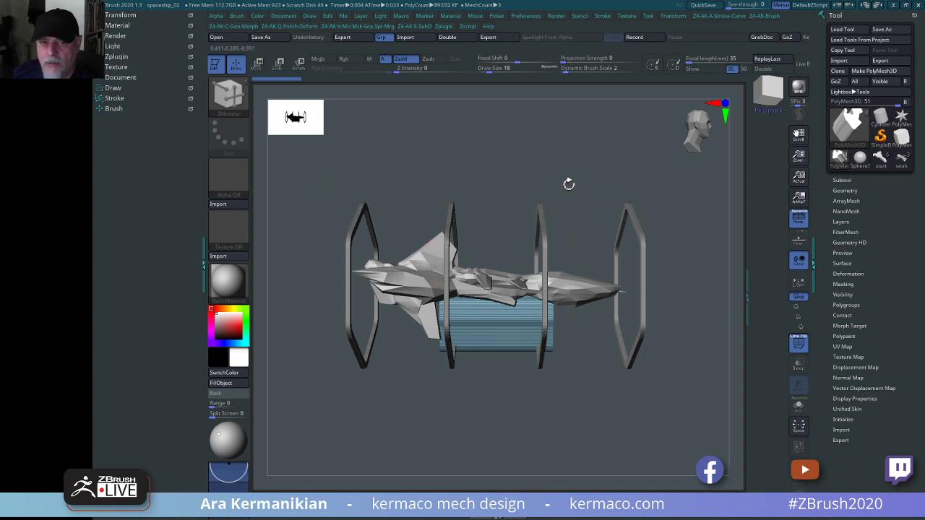
pyautogui.keyDown('alt'); pyautogui.moveTo(581, 170); pyautogui.dragTo(598, 168); pyautogui.keyUp('alt')
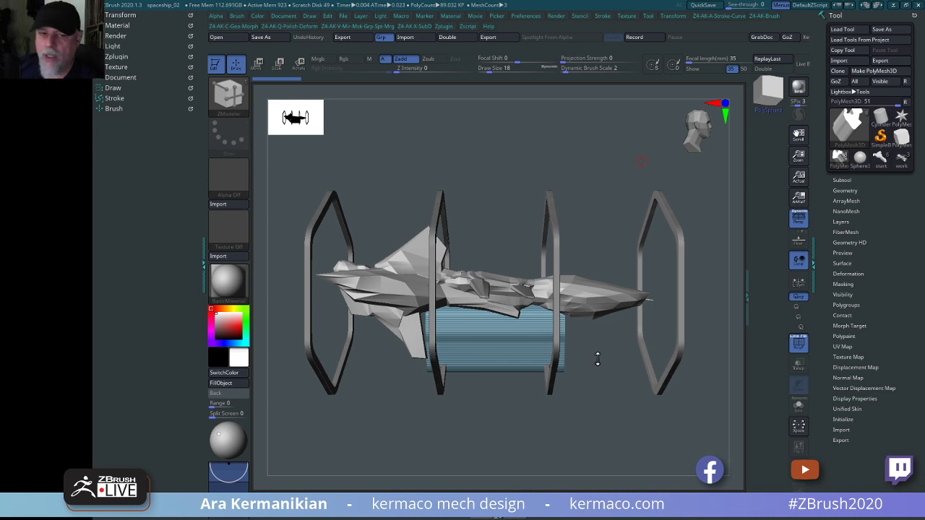
pyautogui.moveTo(614, 159); pyautogui.dragTo(341, 275)
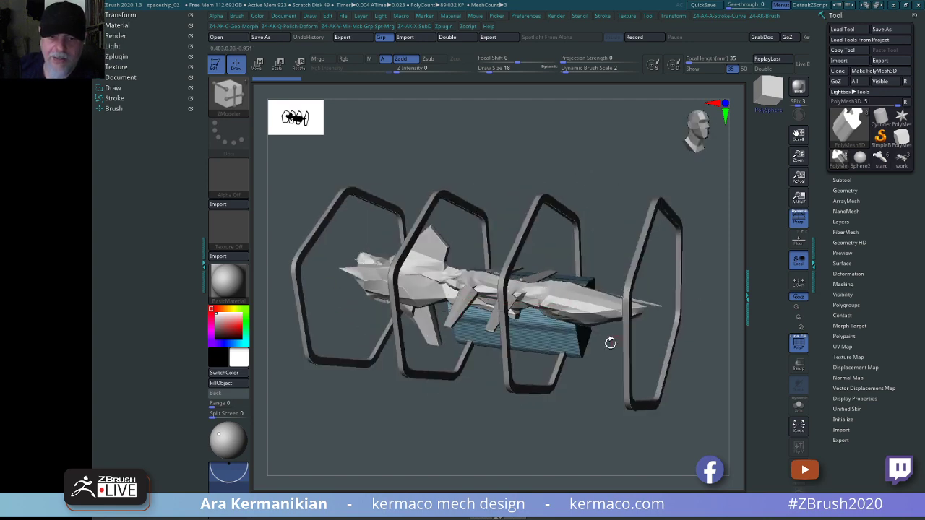
pyautogui.click(842, 180)
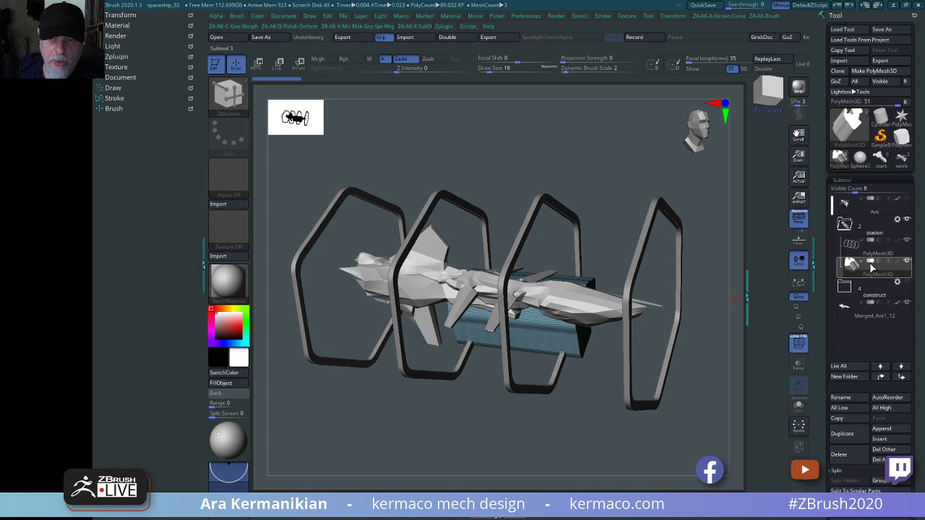
pyautogui.click(907, 220)
pyautogui.moveTo(620, 268); pyautogui.dragTo(642, 262)
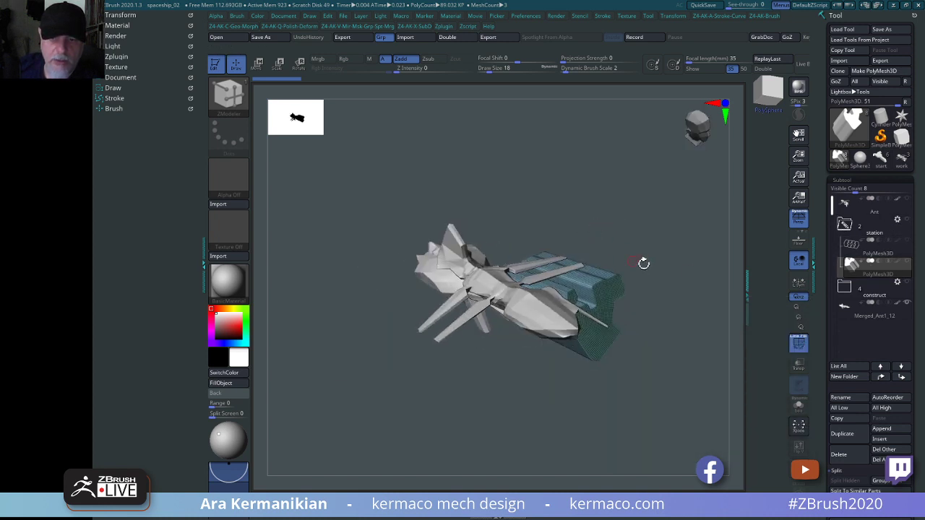
pyautogui.click(867, 309)
pyautogui.moveTo(604, 217); pyautogui.dragTo(744, 234)
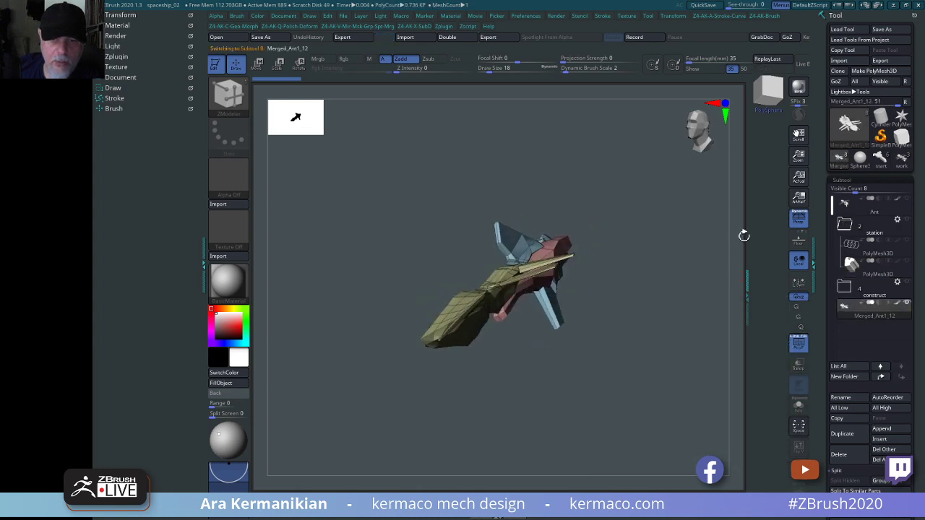
# Show the station folder temporarily to inspect the ship inside the hexagonal rings, and hide it again.
pyautogui.click(907, 220)
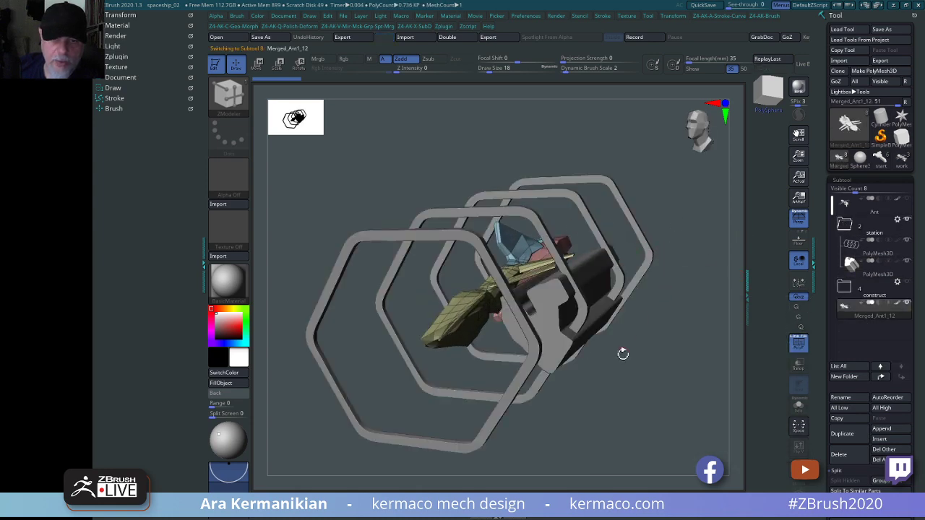
pyautogui.moveTo(623, 354); pyautogui.dragTo(650, 294)
pyautogui.moveTo(632, 166)
pyautogui.keyDown('alt'); pyautogui.mouseDown()
pyautogui.moveTo(570, 161)
pyautogui.moveTo(593, 148)
pyautogui.moveTo(607, 163)
pyautogui.moveTo(593, 146)
pyautogui.moveTo(636, 171)
pyautogui.moveTo(640, 153)
pyautogui.moveTo(668, 146)
pyautogui.moveTo(617, 152)
pyautogui.moveTo(670, 158)
pyautogui.moveTo(622, 174)
pyautogui.mouseUp(); pyautogui.keyUp('alt')
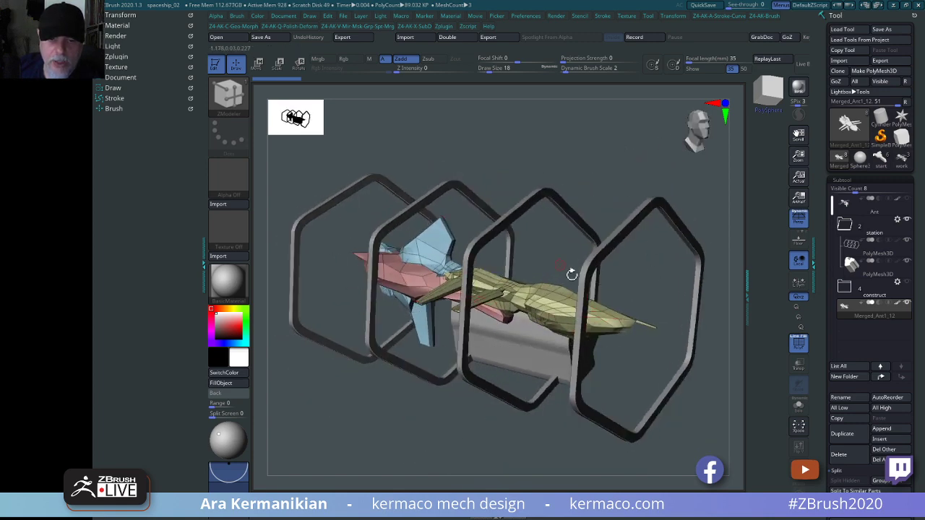
pyautogui.moveTo(646, 157)
pyautogui.mouseDown()
pyautogui.moveTo(589, 161)
pyautogui.moveTo(660, 151)
pyautogui.moveTo(610, 146)
pyautogui.moveTo(645, 163)
pyautogui.moveTo(631, 168)
pyautogui.mouseUp()
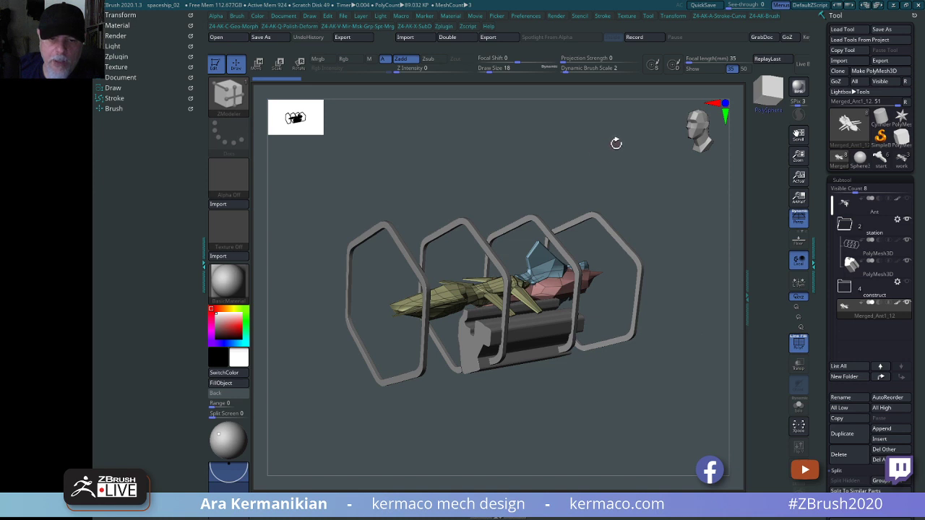
pyautogui.click(904, 221)
pyautogui.moveTo(525, 402); pyautogui.dragTo(636, 380)
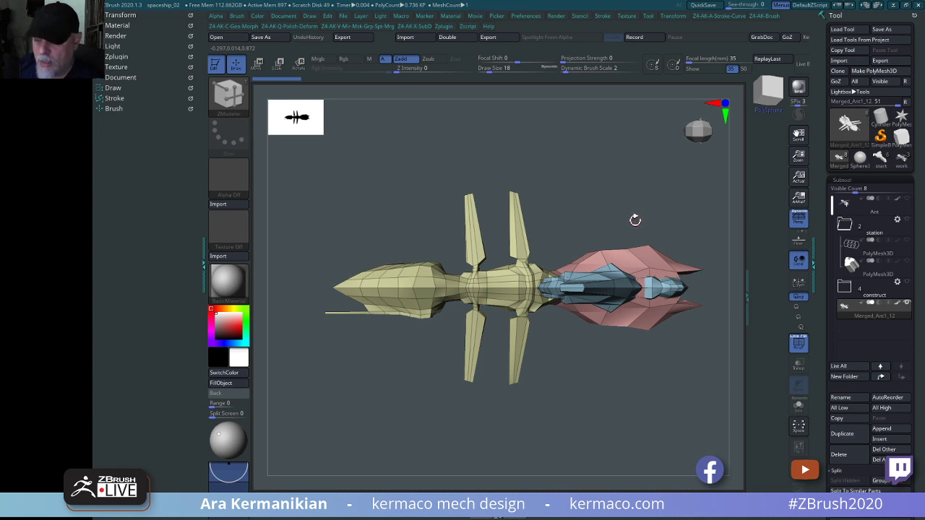
# Switch to the Move brush and adjust the outline of the ship's yellow front hull from above.
pyautogui.press('b')
pyautogui.press('m')
pyautogui.press('v')
pyautogui.moveTo(657, 214); pyautogui.dragTo(651, 178)
pyautogui.moveTo(686, 446); pyautogui.dragTo(588, 341)
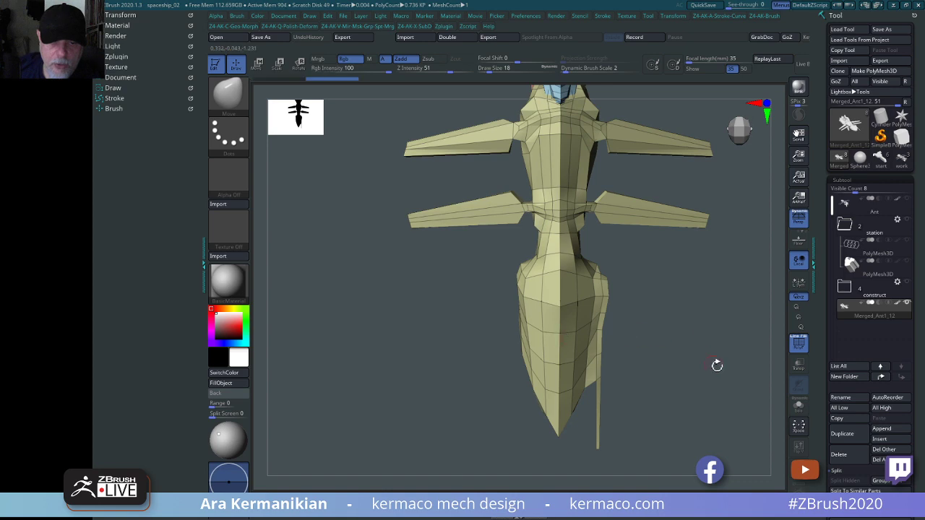
# Refine the yellow front hull's profile from the side and the front with the Move brush.
pyautogui.moveTo(716, 365); pyautogui.dragTo(667, 268)
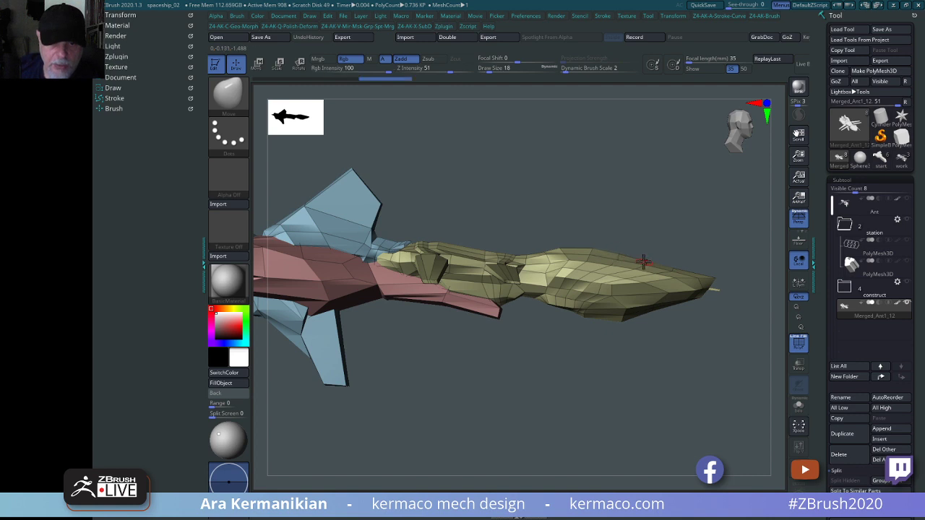
pyautogui.moveTo(727, 209); pyautogui.dragTo(658, 266)
pyautogui.moveTo(774, 318); pyautogui.dragTo(651, 258)
pyautogui.moveTo(718, 206); pyautogui.dragTo(609, 265)
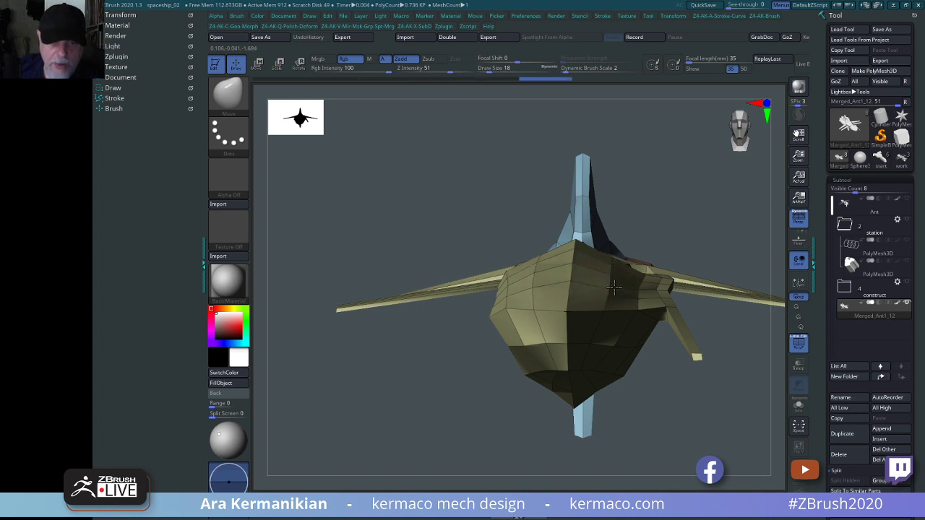
# Reshape and smooth the underside of the yellow front hull near its narrow neck.
pyautogui.moveTo(672, 214); pyautogui.dragTo(405, 309)
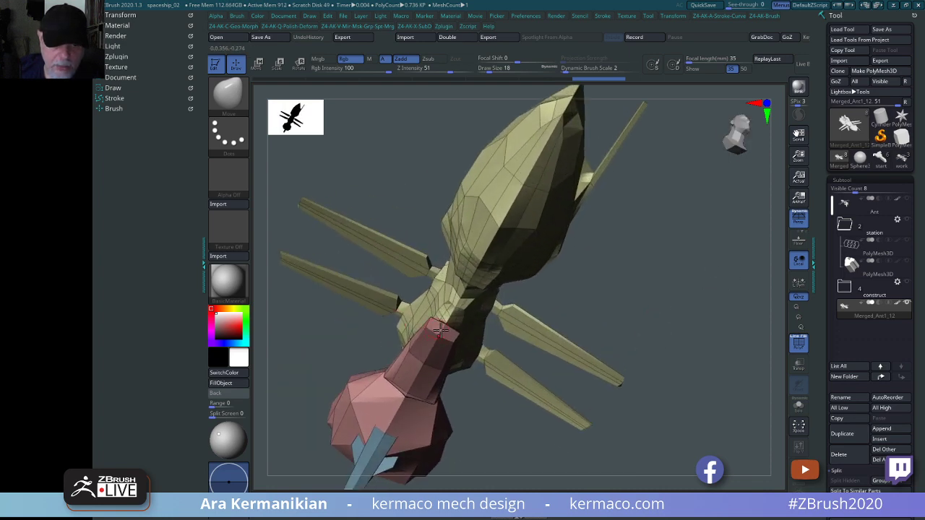
pyautogui.moveTo(694, 334)
pyautogui.mouseDown()
pyautogui.moveTo(713, 355)
pyautogui.moveTo(628, 350)
pyautogui.moveTo(695, 378)
pyautogui.moveTo(690, 347)
pyautogui.moveTo(660, 337)
pyautogui.moveTo(470, 388)
pyautogui.moveTo(595, 367)
pyautogui.moveTo(618, 318)
pyautogui.moveTo(605, 258)
pyautogui.mouseUp()
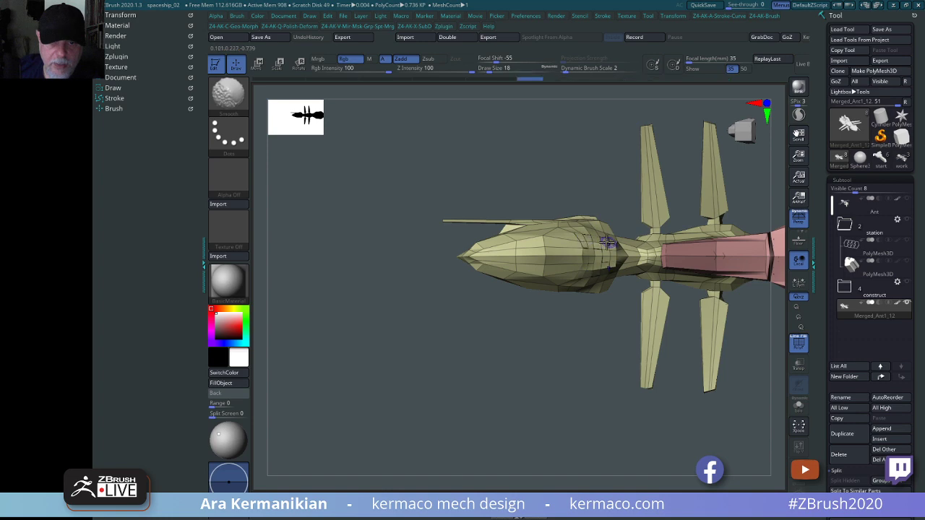
pyautogui.moveTo(602, 166)
pyautogui.mouseDown()
pyautogui.moveTo(591, 231)
pyautogui.moveTo(597, 342)
pyautogui.moveTo(626, 318)
pyautogui.moveTo(565, 339)
pyautogui.moveTo(543, 389)
pyautogui.mouseUp()
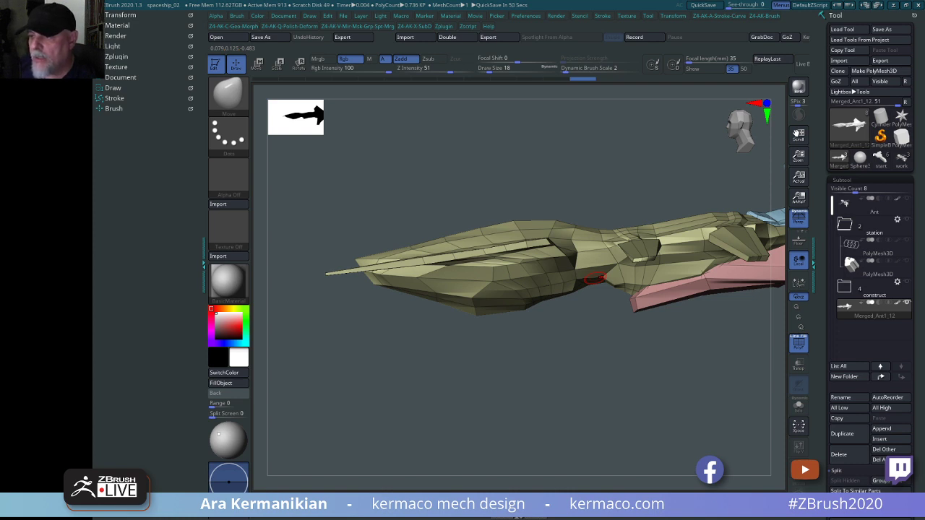
# Enlarge the Move brush to draw size 87 and pull the sides of the red rear hull outward.
pyautogui.keyDown('alt'); pyautogui.moveTo(704, 156); pyautogui.dragTo(490, 172); pyautogui.keyUp('alt')
pyautogui.moveTo(632, 139)
pyautogui.mouseDown()
pyautogui.moveTo(647, 220)
pyautogui.moveTo(653, 180)
pyautogui.moveTo(681, 235)
pyautogui.moveTo(651, 214)
pyautogui.mouseUp()
pyautogui.press('s')
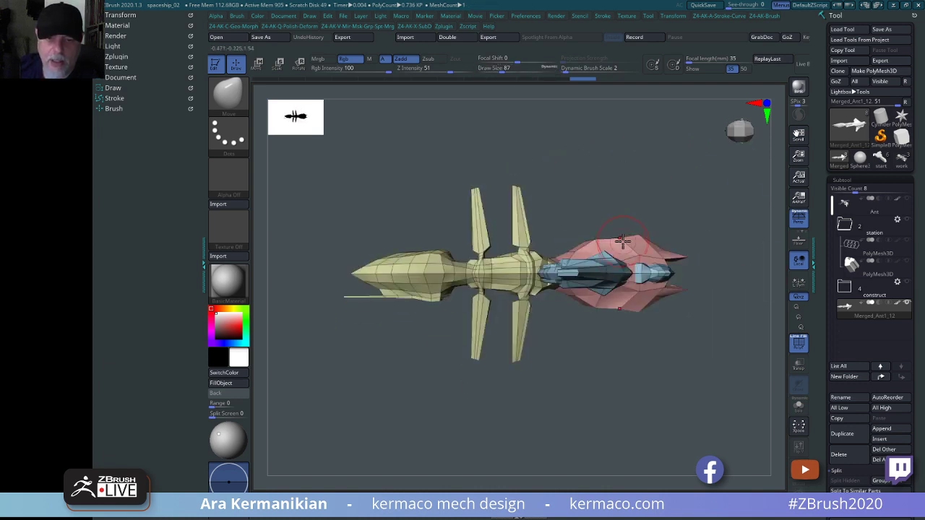
pyautogui.moveTo(624, 242); pyautogui.dragTo(626, 236)
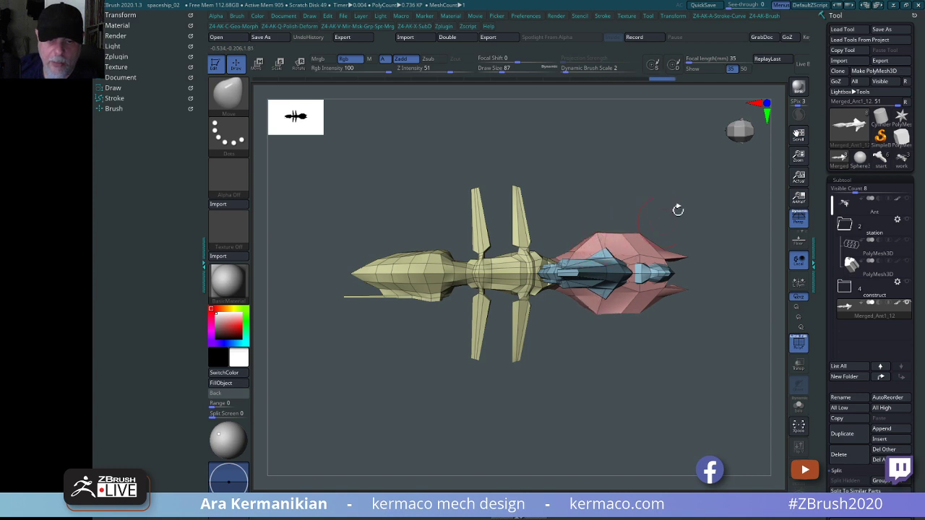
pyautogui.moveTo(677, 208); pyautogui.dragTo(664, 152)
# Reduce the draw size to 39 and adjust the red rear hull around the blue fins with the Move brush.
pyautogui.moveTo(729, 223)
pyautogui.mouseDown()
pyautogui.moveTo(659, 243)
pyautogui.moveTo(677, 291)
pyautogui.moveTo(669, 351)
pyautogui.moveTo(598, 304)
pyautogui.moveTo(568, 302)
pyautogui.mouseUp()
pyautogui.press('s')
pyautogui.moveTo(567, 334)
pyautogui.mouseDown()
pyautogui.moveTo(572, 306)
pyautogui.moveTo(565, 316)
pyautogui.moveTo(580, 309)
pyautogui.moveTo(592, 312)
pyautogui.moveTo(589, 321)
pyautogui.mouseUp()
pyautogui.press('s')
pyautogui.press('s')
pyautogui.moveTo(632, 371); pyautogui.dragTo(610, 281)
pyautogui.moveTo(541, 303)
pyautogui.mouseDown()
pyautogui.moveTo(515, 318)
pyautogui.moveTo(537, 358)
pyautogui.mouseUp()
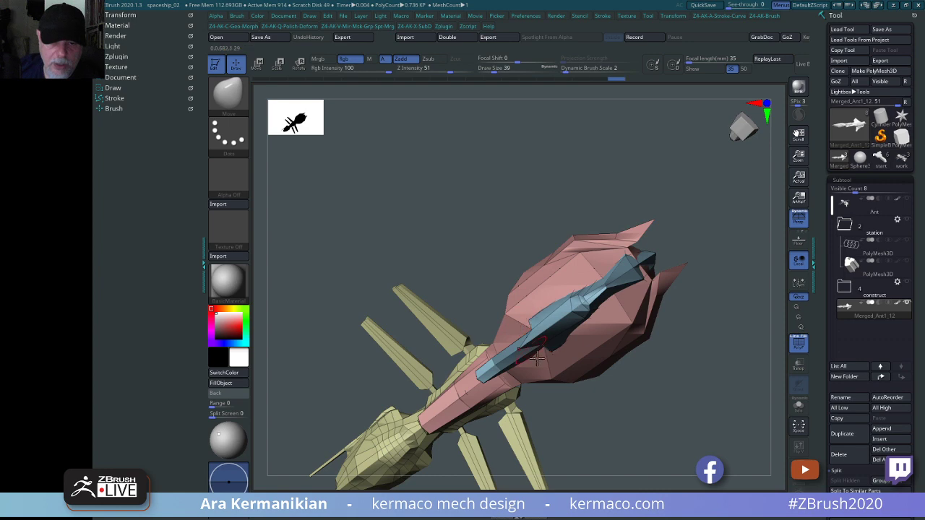
pyautogui.moveTo(586, 328)
pyautogui.mouseDown()
pyautogui.moveTo(572, 324)
pyautogui.moveTo(579, 330)
pyautogui.mouseUp()
# Reshape the blue fin assembly under the red rear hull and check the ship's side profile.
pyautogui.moveTo(737, 380)
pyautogui.mouseDown()
pyautogui.moveTo(640, 325)
pyautogui.moveTo(713, 339)
pyautogui.moveTo(542, 276)
pyautogui.mouseUp()
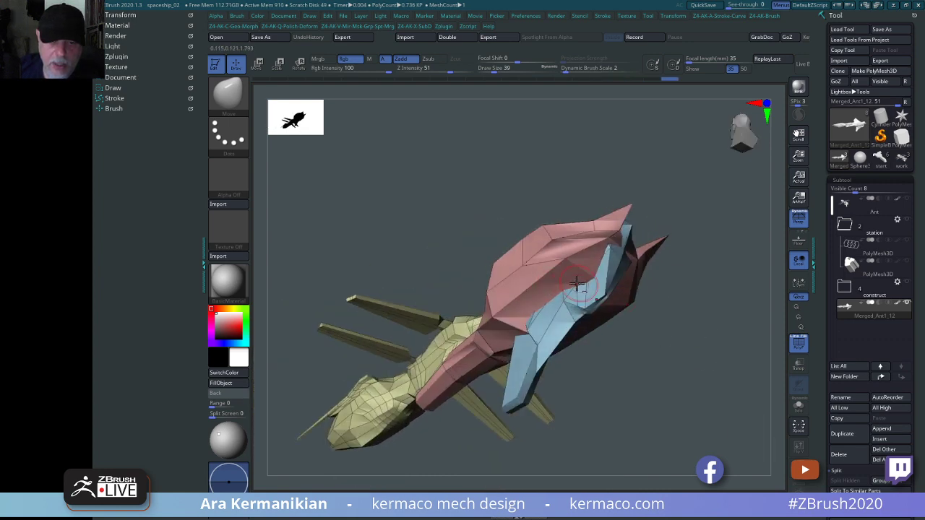
pyautogui.moveTo(598, 285); pyautogui.dragTo(592, 268)
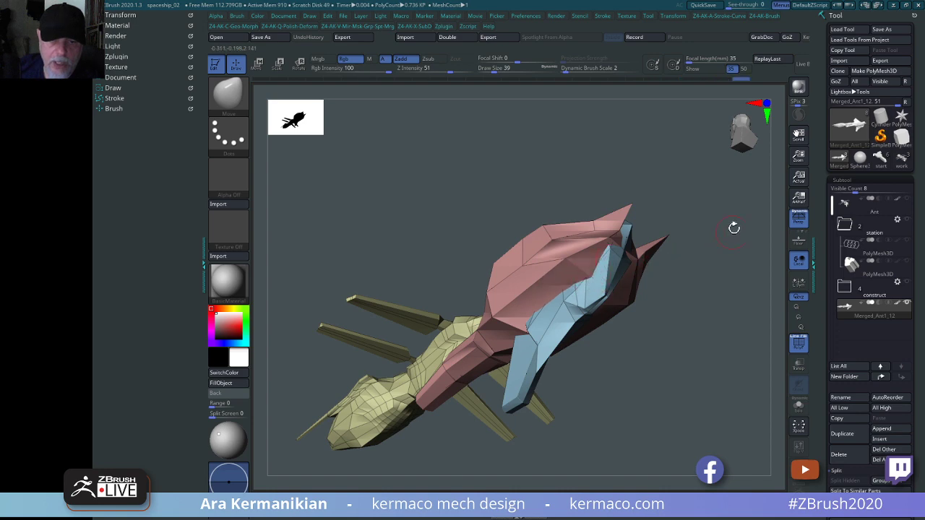
pyautogui.moveTo(733, 227); pyautogui.dragTo(660, 372)
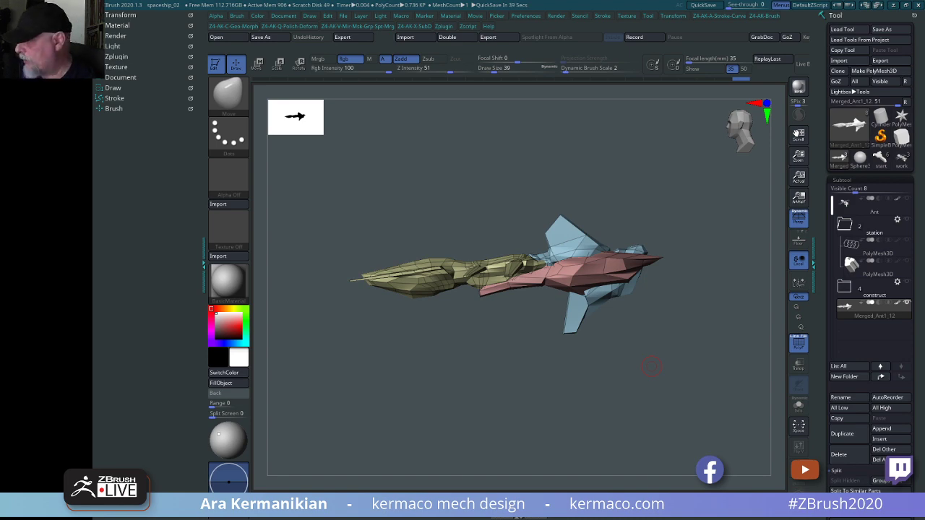
# Switch to the browser, open the Mech gallery on kermaco.com and view the mech with two teal figures enlarged.
pyautogui.hotkey('alt', 'Tab')
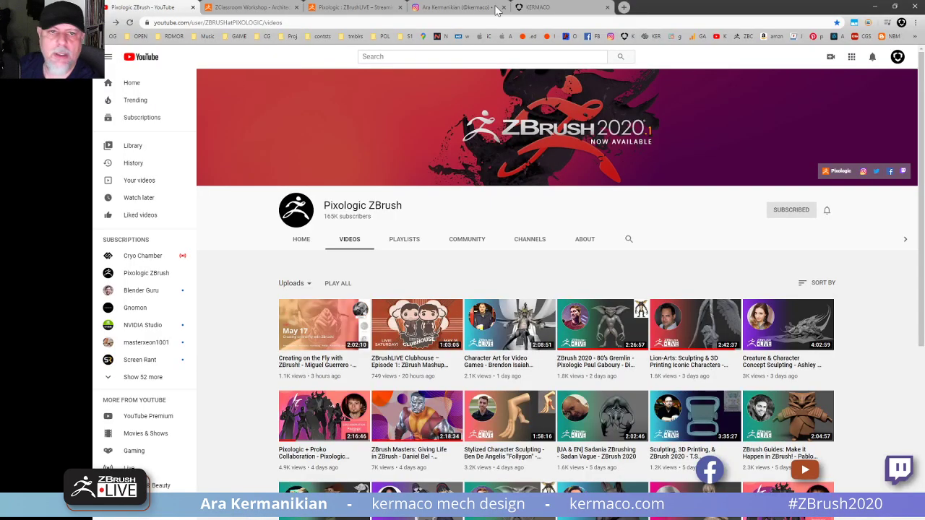
pyautogui.click(532, 9)
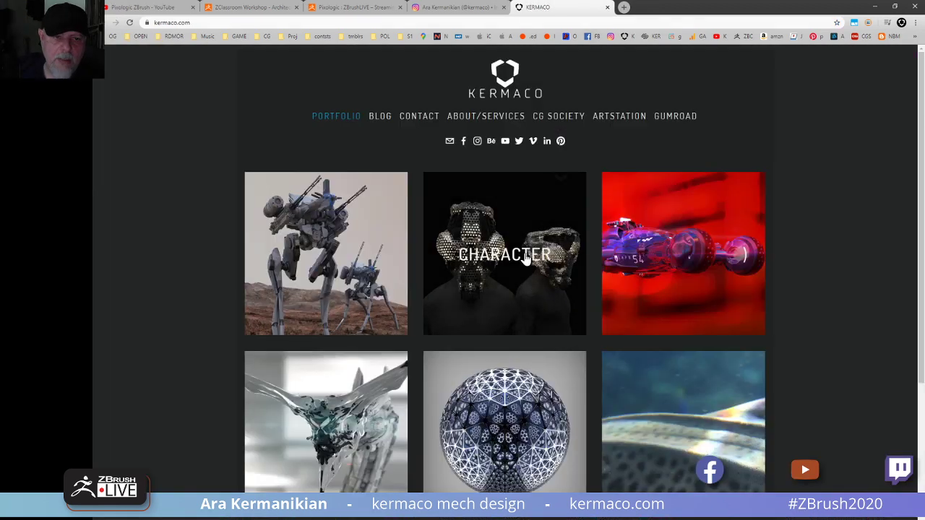
pyautogui.click(318, 230)
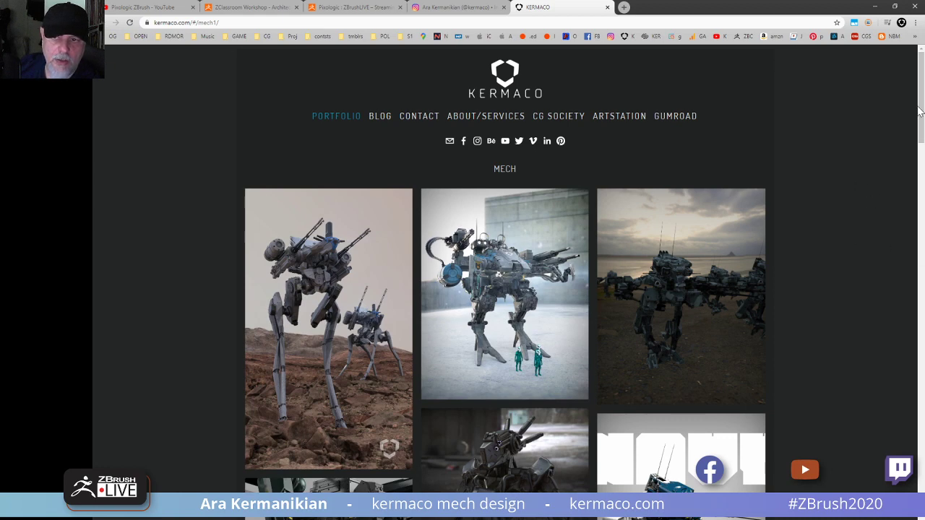
pyautogui.scroll(-2, 180, 265)
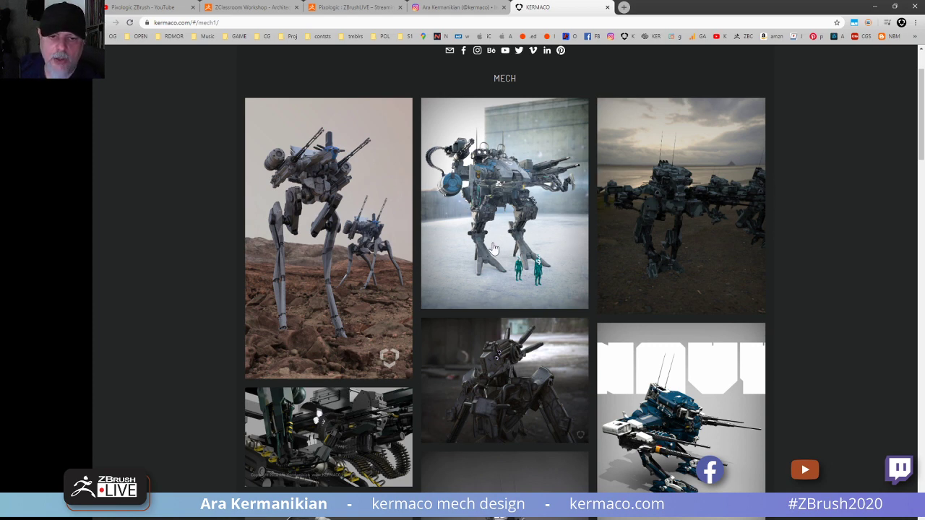
pyautogui.click(514, 198)
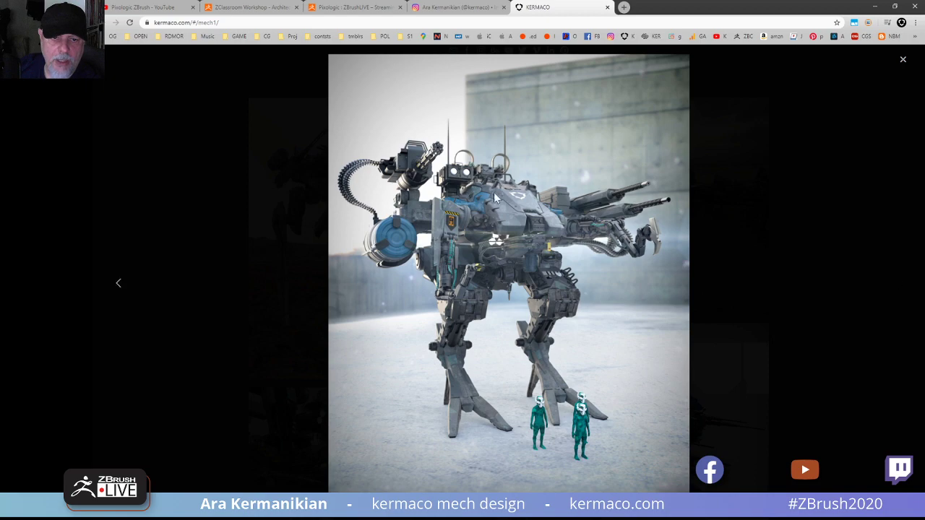
pyautogui.click(902, 62)
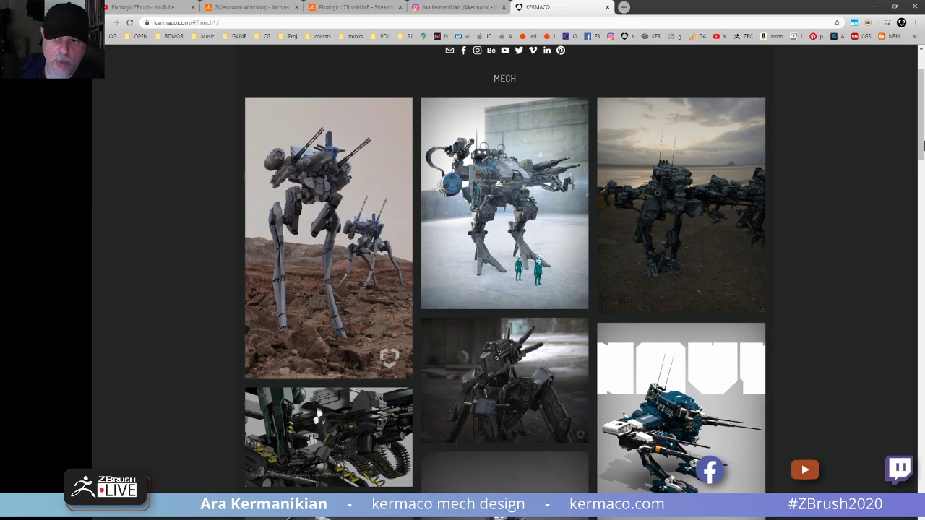
pyautogui.moveTo(922, 147)
pyautogui.mouseDown()
pyautogui.moveTo(922, 242)
pyautogui.moveTo(922, 132)
pyautogui.mouseUp()
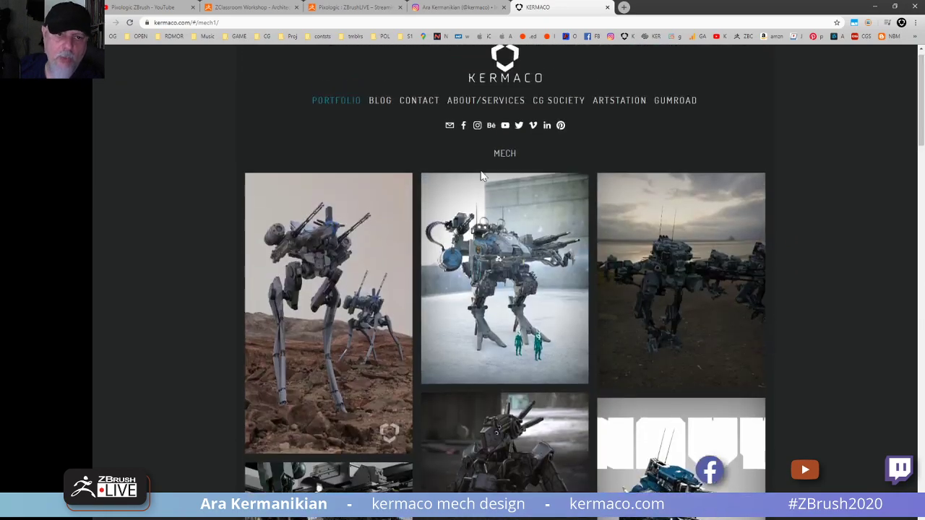
# Visit the Vehicle gallery from the Kermaco portfolio and return to the portfolio overview.
pyautogui.click(338, 101)
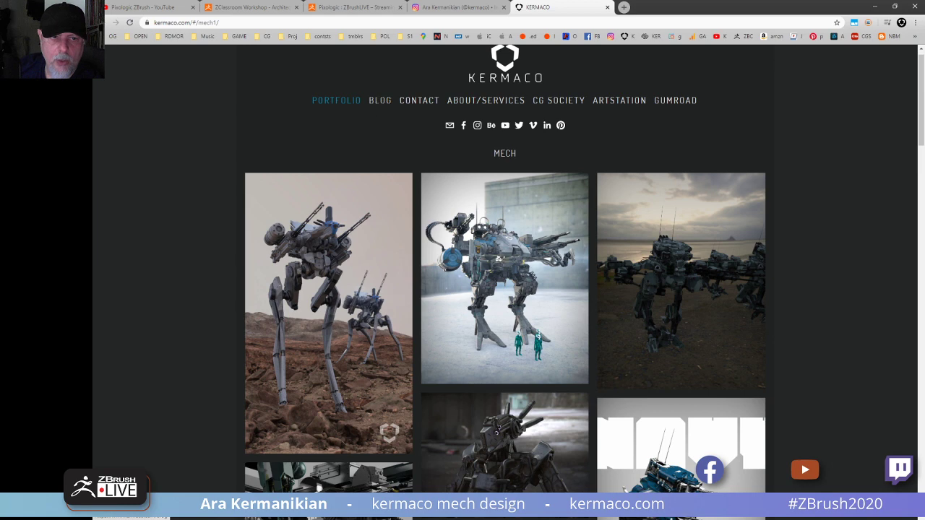
pyautogui.click(342, 100)
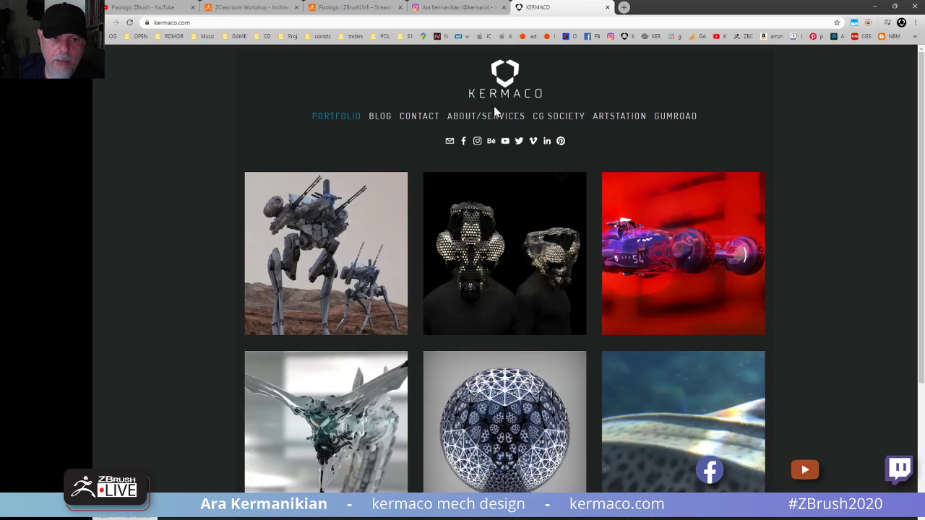
pyautogui.click(700, 259)
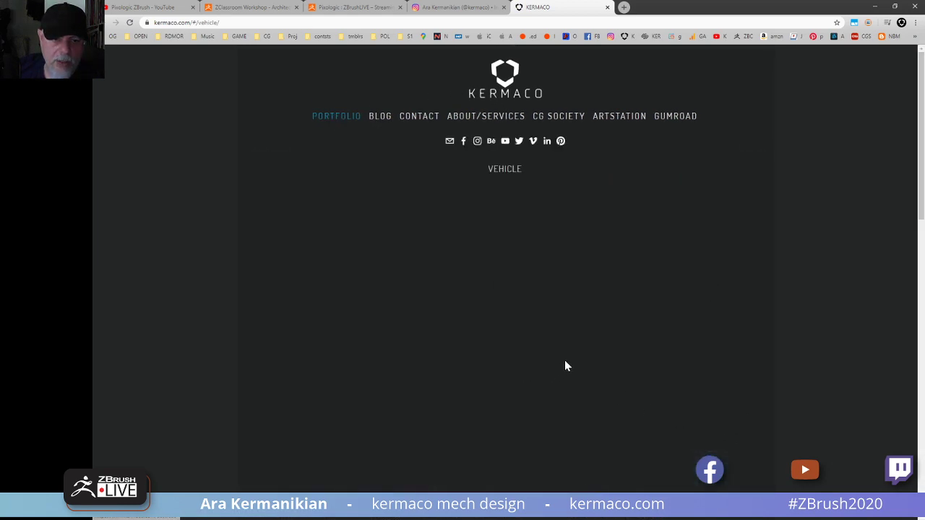
pyautogui.click(722, 267)
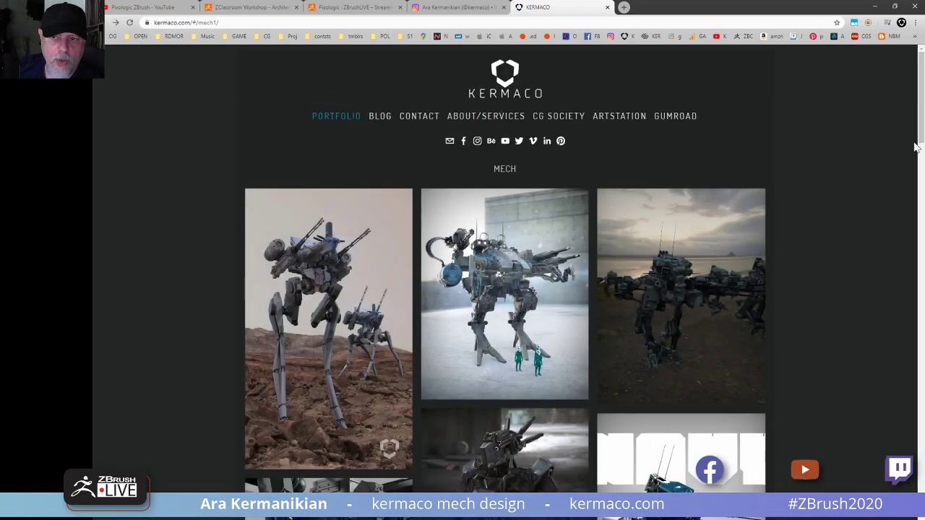
pyautogui.moveTo(914, 147); pyautogui.dragTo(891, 130)
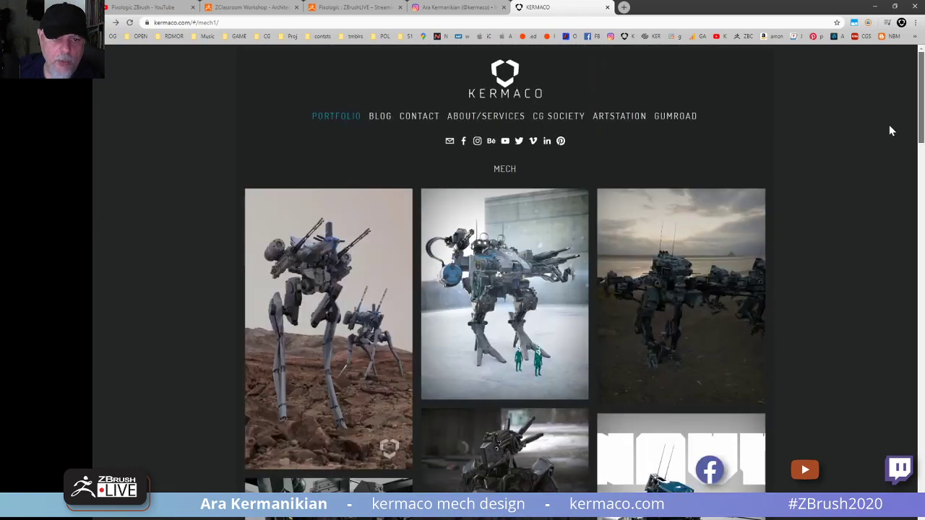
pyautogui.click(333, 118)
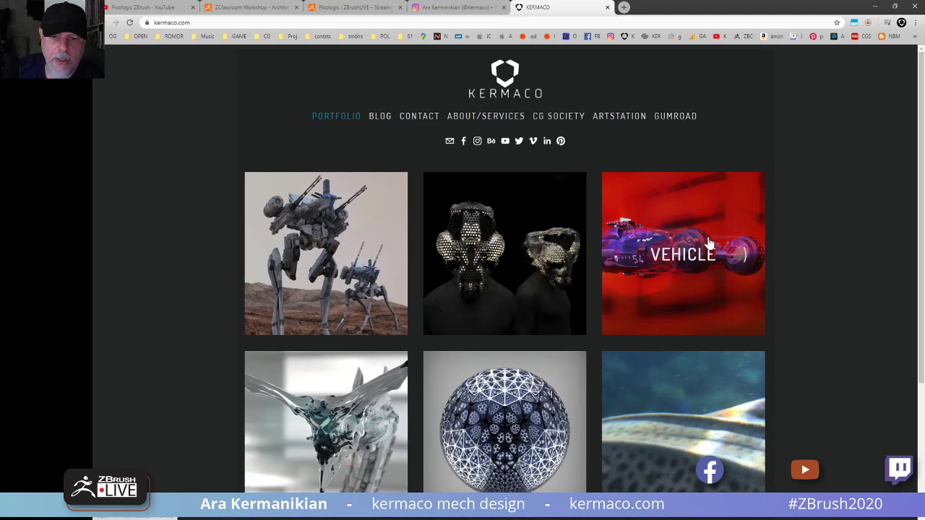
# Open the Vehicle gallery on kermaco.com and view the blue LAPD 54 car on the orange-red background enlarged.
pyautogui.click(709, 244)
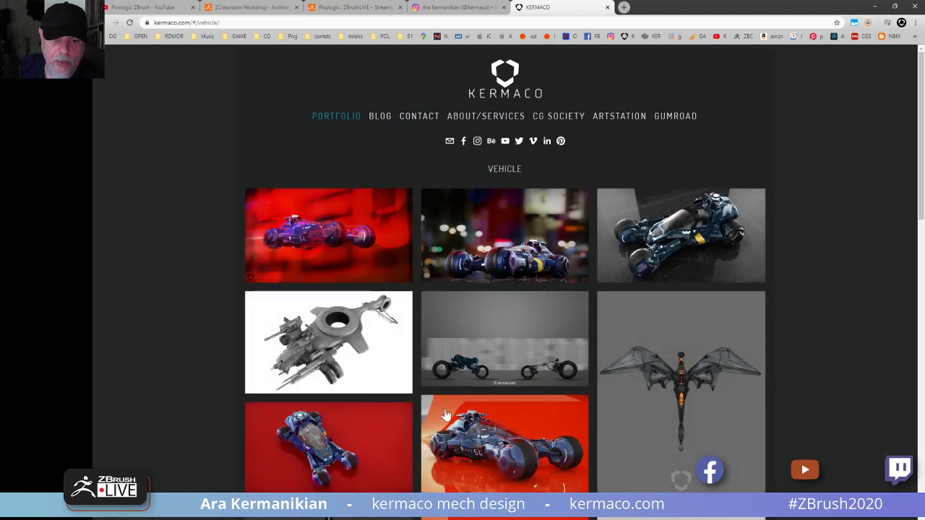
pyautogui.click(489, 459)
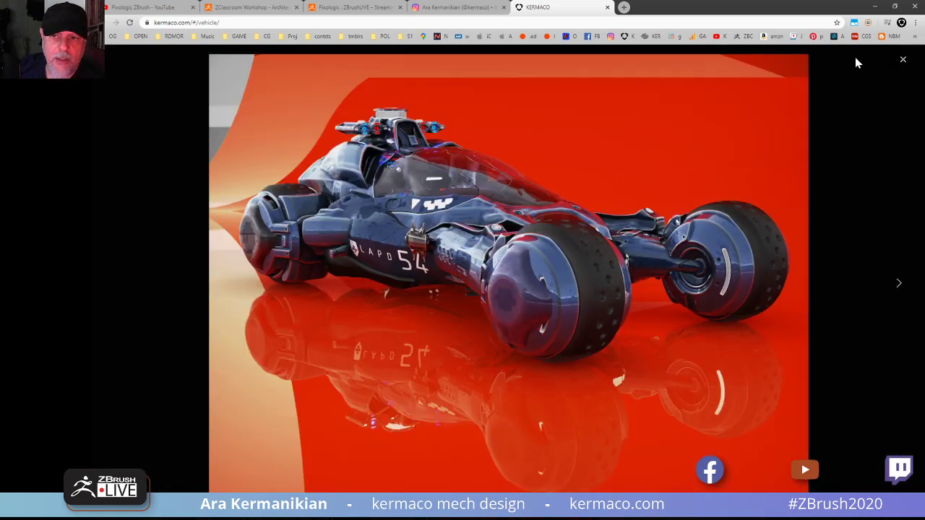
pyautogui.click(903, 60)
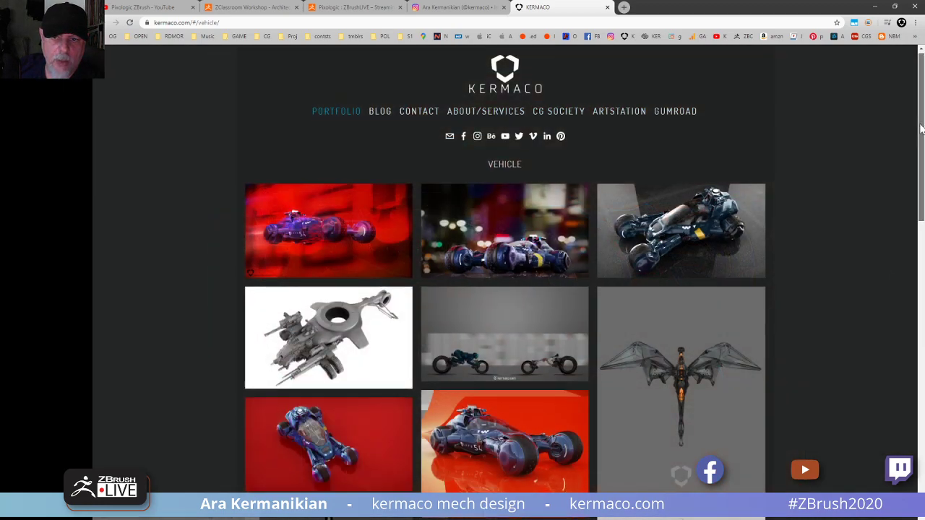
pyautogui.moveTo(919, 123); pyautogui.dragTo(922, 94)
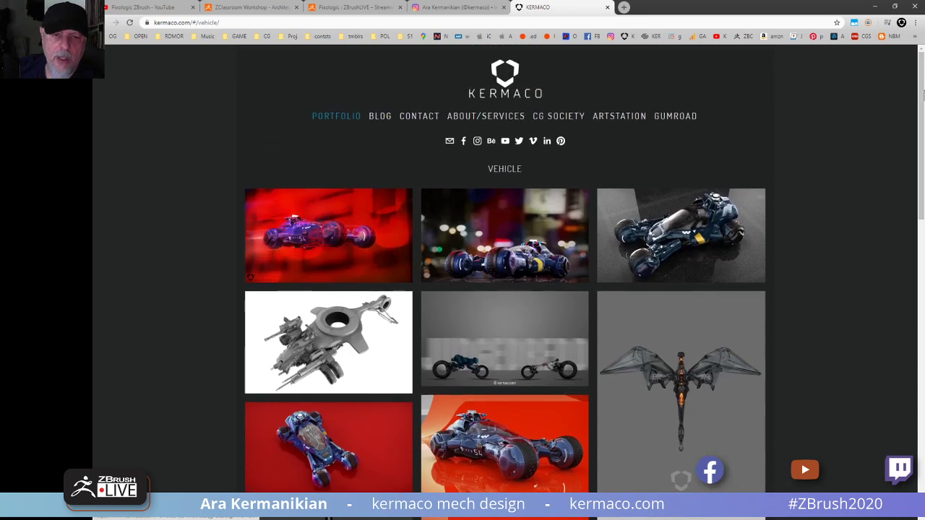
# Switch to the kermaco Instagram profile and view the #antidote19 post showing the long-headed robot figure.
pyautogui.click(434, 9)
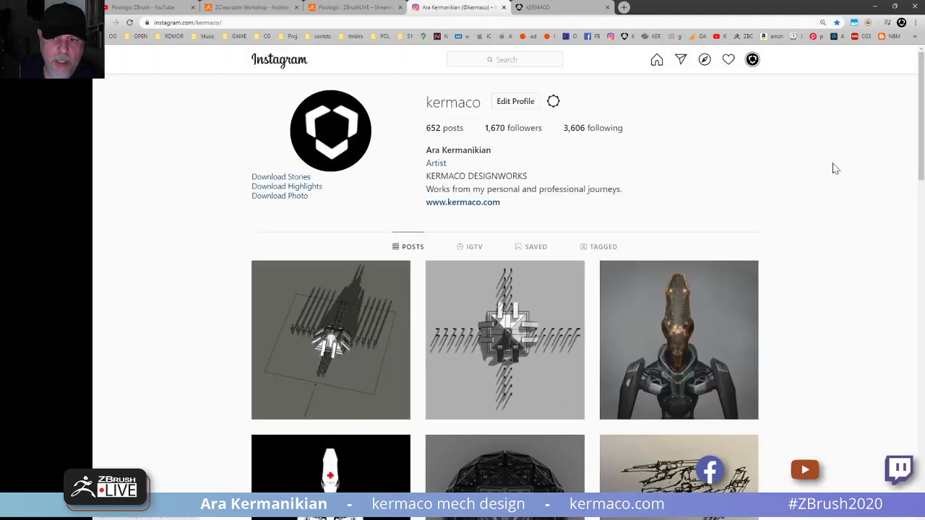
pyautogui.moveTo(922, 153); pyautogui.dragTo(922, 168)
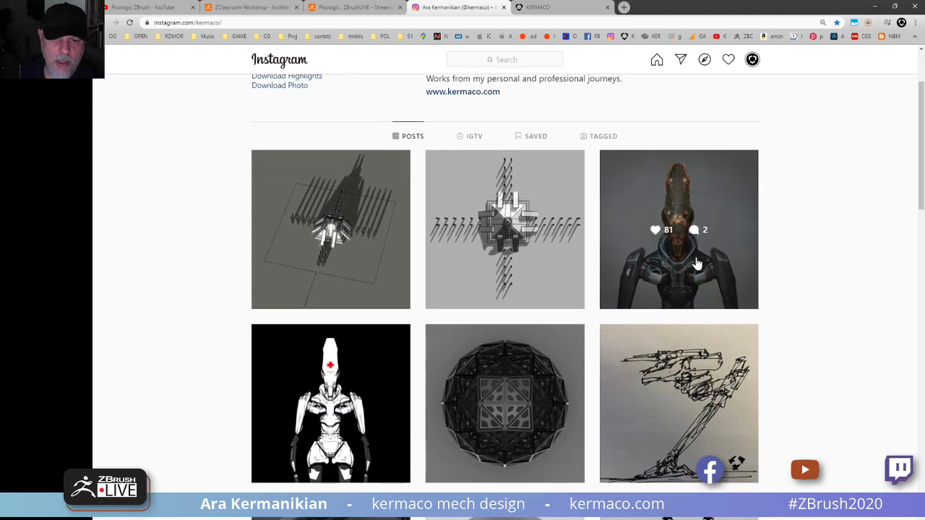
pyautogui.click(696, 262)
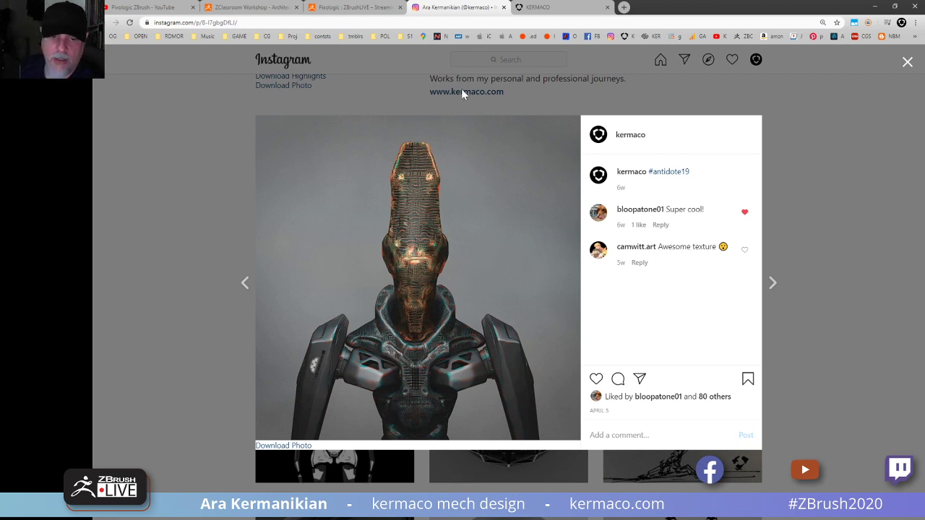
pyautogui.click(906, 65)
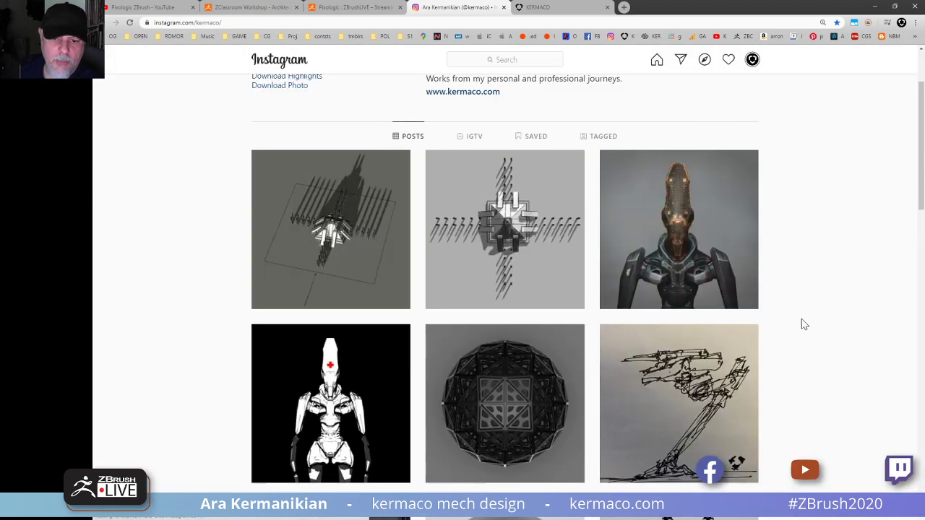
# Browse older Instagram posts and view the dark spinner drone post enlarged.
pyautogui.scroll(-5, 911, 265)
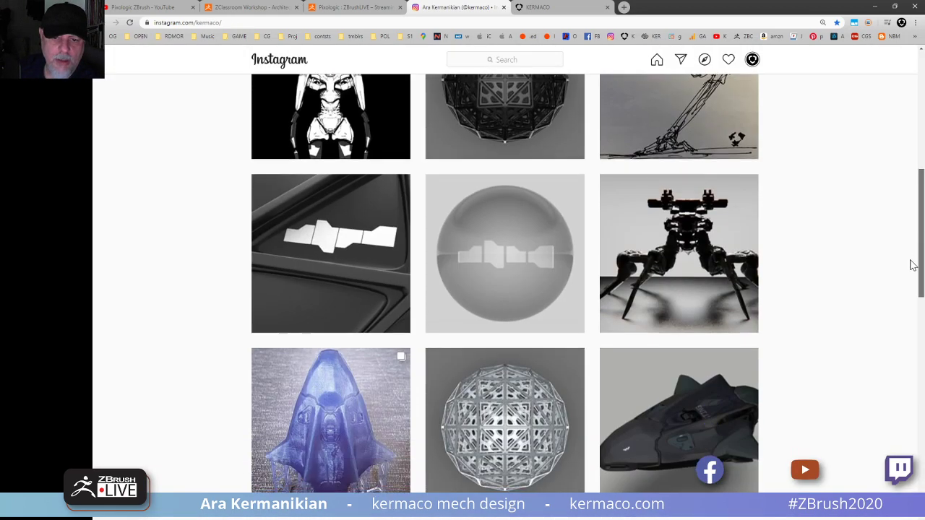
pyautogui.scroll(5, 912, 265)
pyautogui.scroll(-5, 911, 264)
pyautogui.click(696, 443)
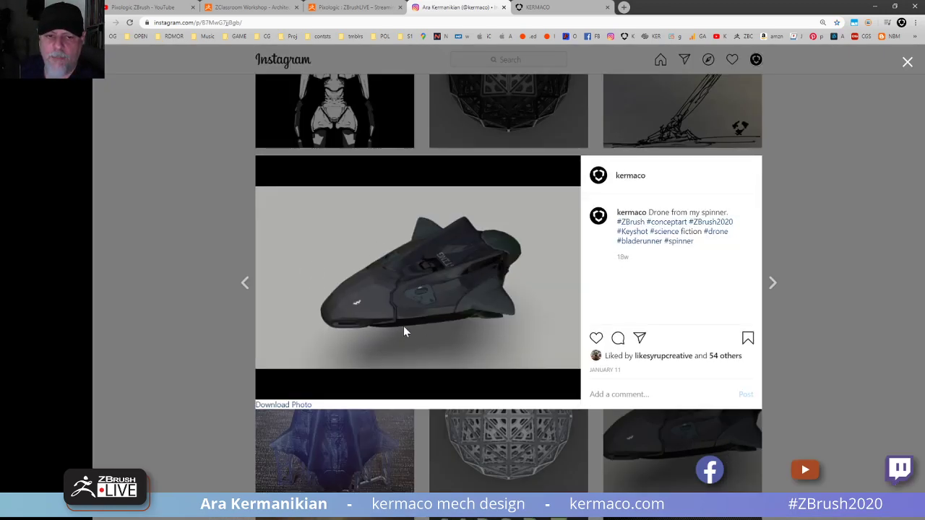
pyautogui.click(905, 62)
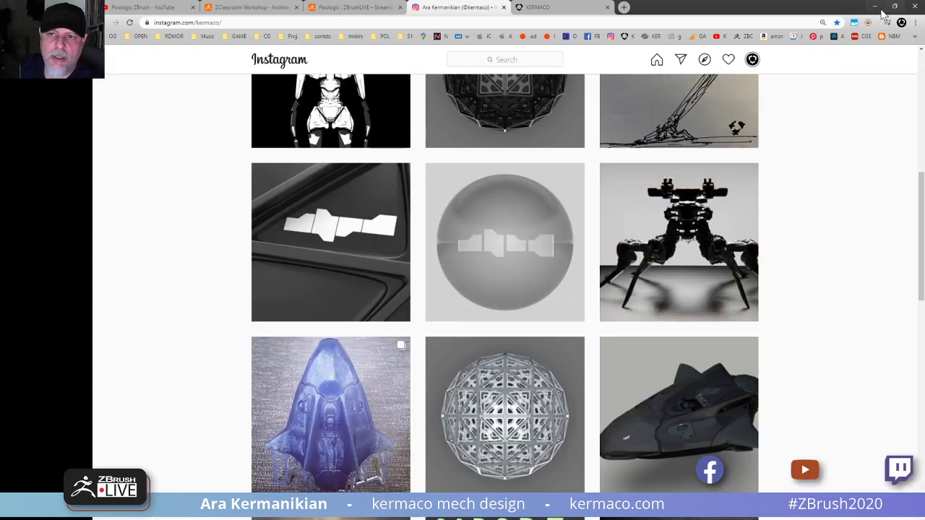
# Return to ZBrush and examine the ship's silhouette from the sides, above and at an angle.
pyautogui.click(874, 6)
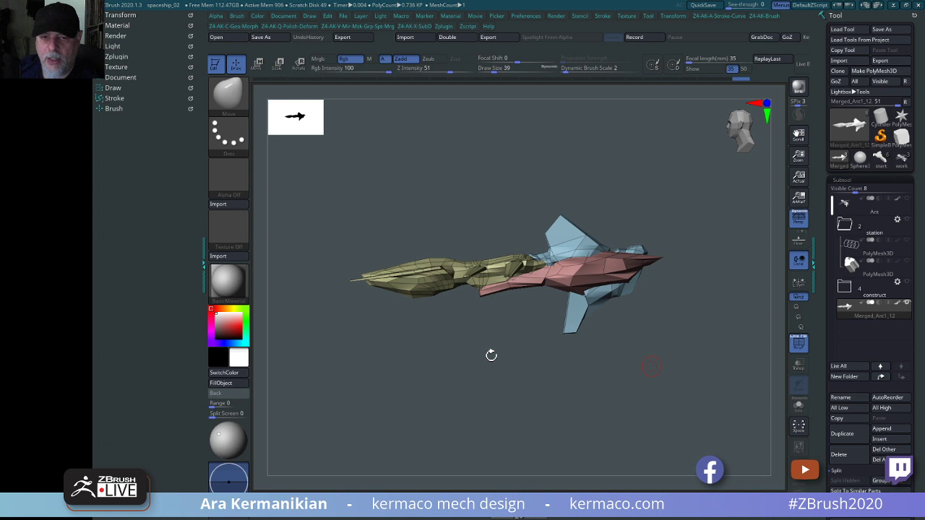
pyautogui.moveTo(685, 336); pyautogui.dragTo(718, 399)
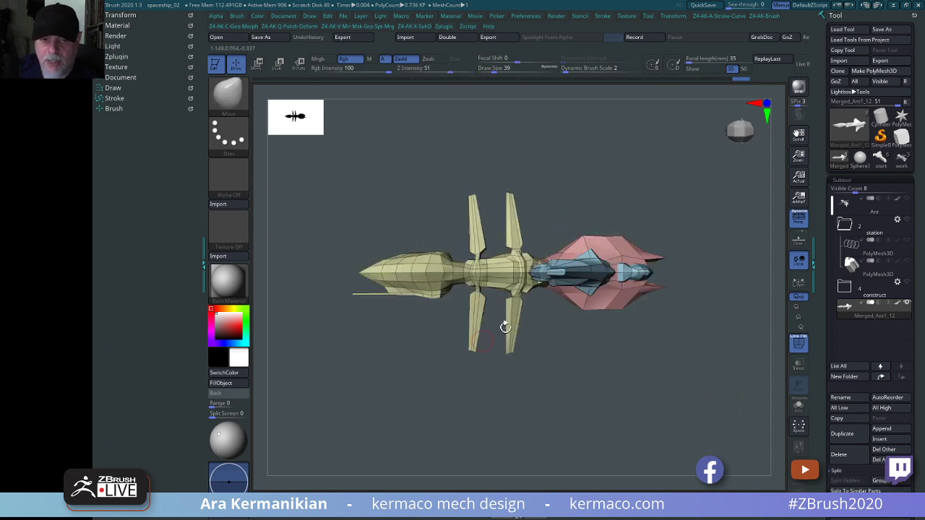
pyautogui.moveTo(697, 432); pyautogui.dragTo(700, 293)
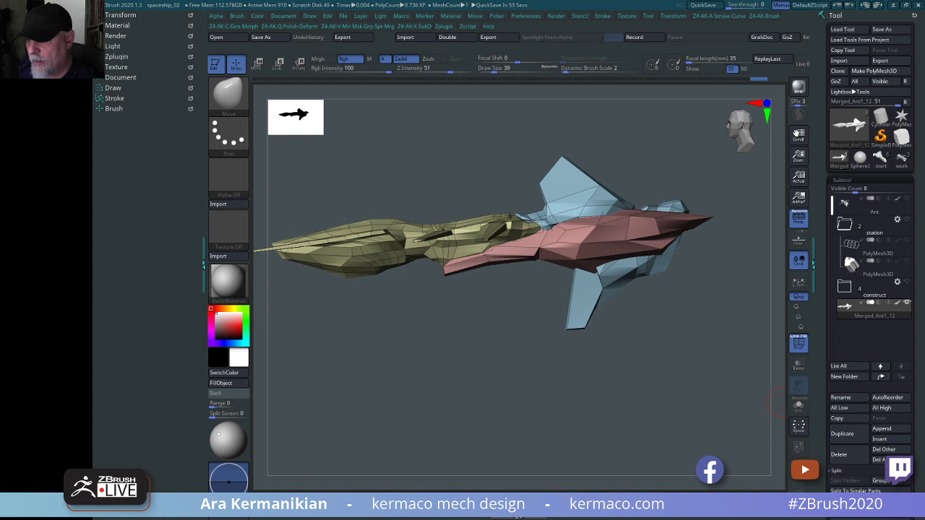
pyautogui.moveTo(480, 427); pyautogui.dragTo(531, 397)
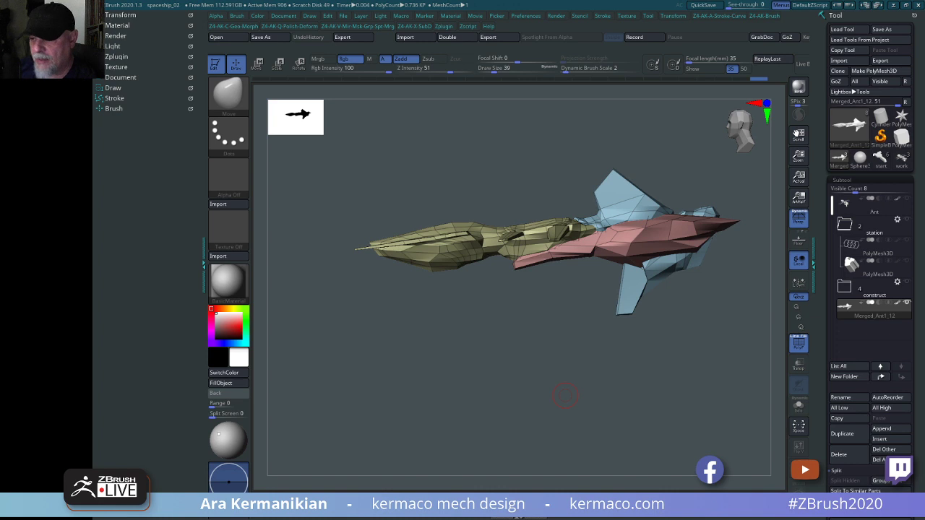
pyautogui.moveTo(335, 418); pyautogui.dragTo(667, 370)
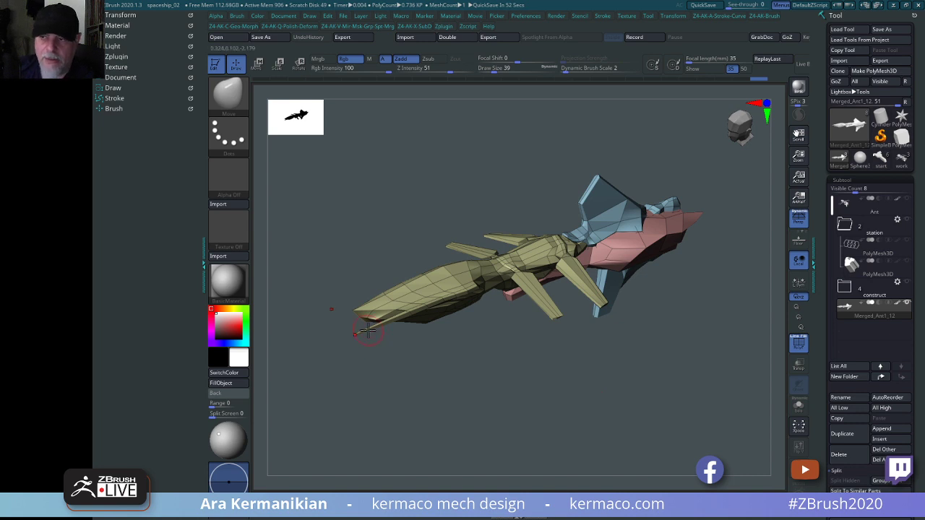
pyautogui.moveTo(534, 422); pyautogui.dragTo(683, 364)
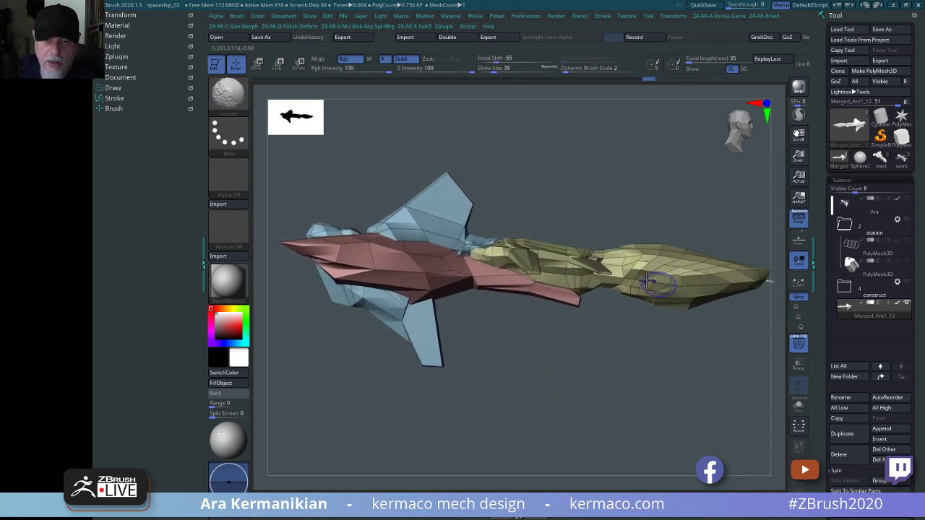
# Increase the draw size to 97 and reshape the top profile of the yellow middle hull with the Move brush.
pyautogui.moveTo(712, 382); pyautogui.dragTo(615, 173)
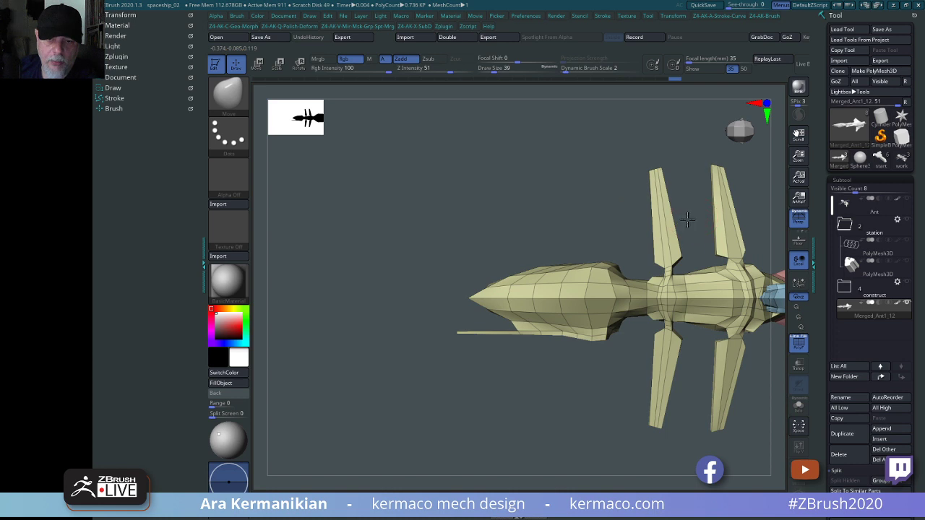
pyautogui.keyDown('alt'); pyautogui.moveTo(687, 220); pyautogui.dragTo(584, 205); pyautogui.keyUp('alt')
pyautogui.keyDown('alt'); pyautogui.moveTo(735, 190); pyautogui.dragTo(685, 190); pyautogui.keyUp('alt')
pyautogui.moveTo(684, 414); pyautogui.dragTo(643, 365)
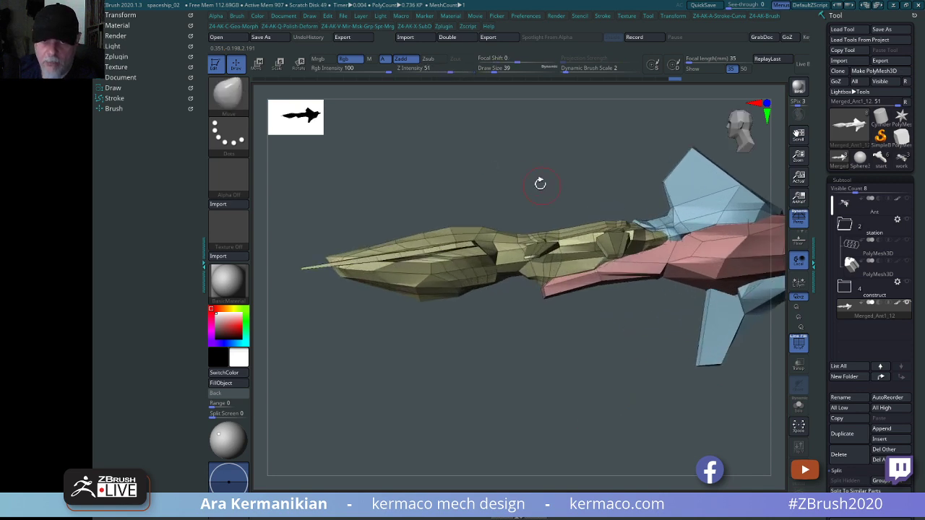
pyautogui.press('s')
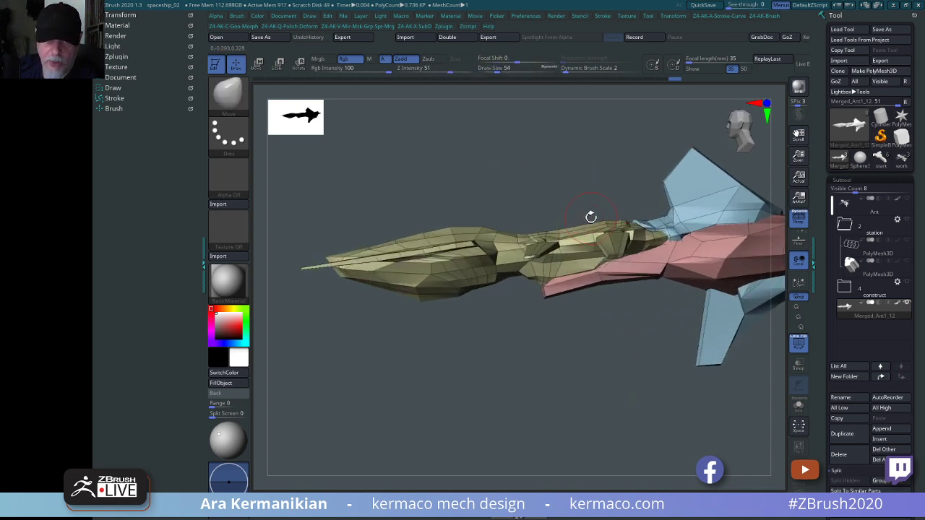
pyautogui.press('s')
pyautogui.moveTo(586, 213)
pyautogui.mouseDown()
pyautogui.moveTo(613, 221)
pyautogui.moveTo(568, 228)
pyautogui.mouseUp()
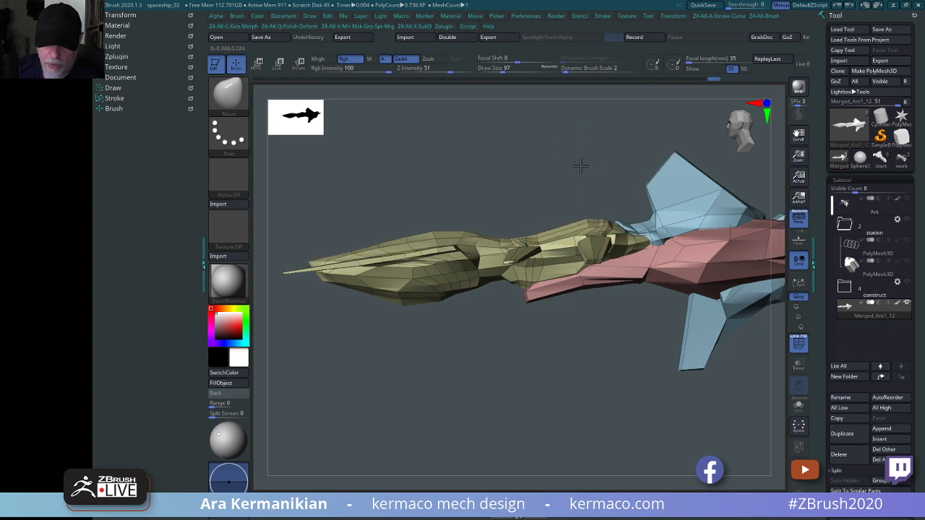
pyautogui.moveTo(580, 165); pyautogui.dragTo(578, 157)
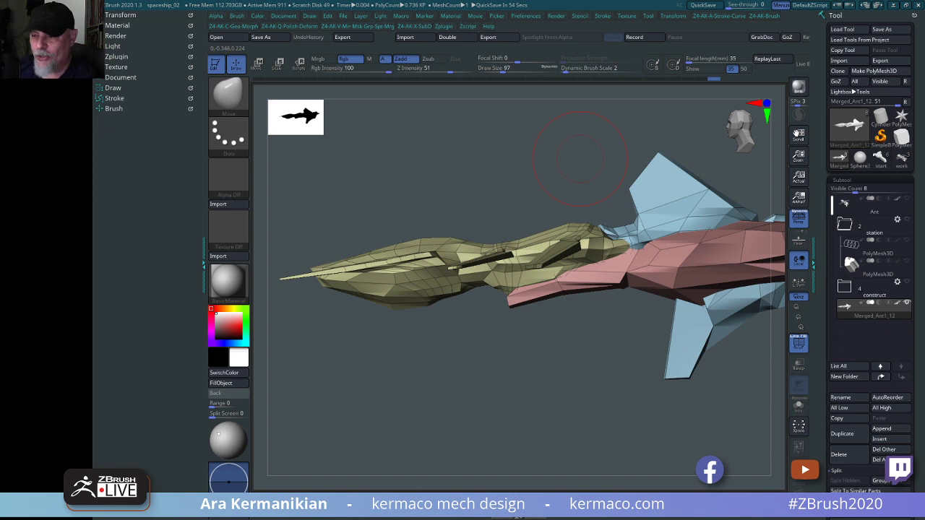
# Widen the red rear hull outward with the Move brush and check the ship from the front and at an angle.
pyautogui.keyDown('alt'); pyautogui.moveTo(744, 174); pyautogui.dragTo(708, 211); pyautogui.keyUp('alt')
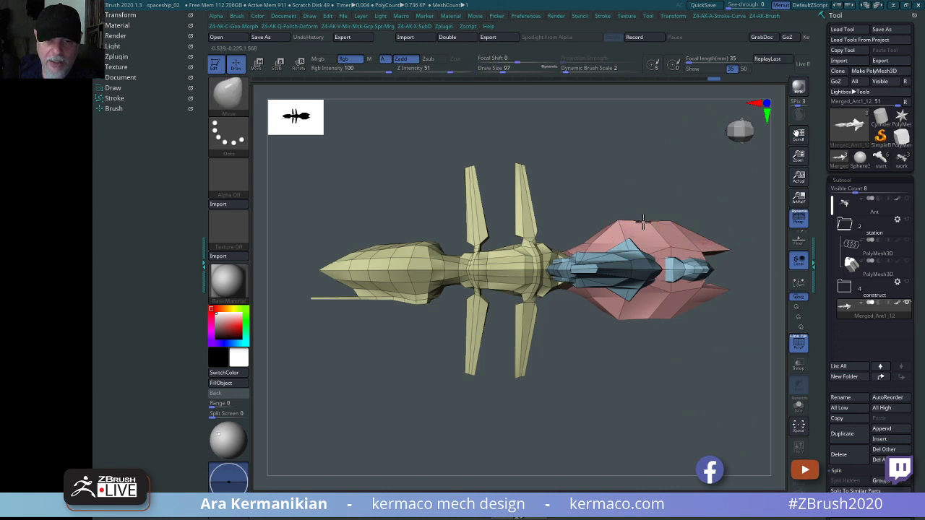
pyautogui.moveTo(642, 223); pyautogui.dragTo(639, 215)
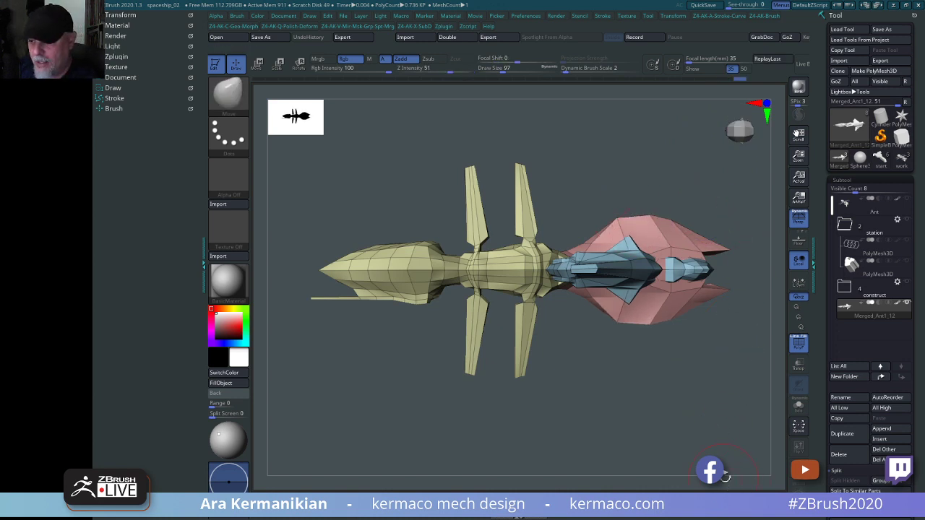
pyautogui.moveTo(746, 452); pyautogui.dragTo(647, 384)
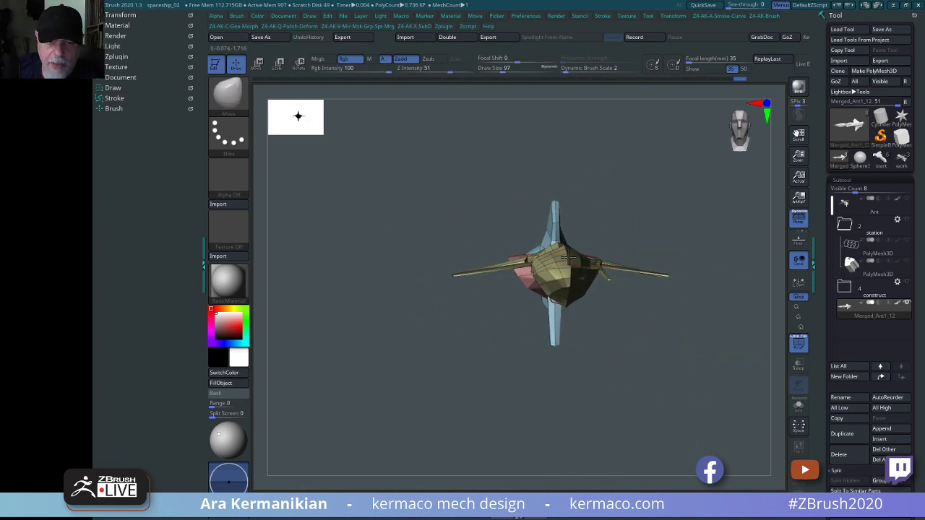
pyautogui.moveTo(642, 215); pyautogui.dragTo(631, 174)
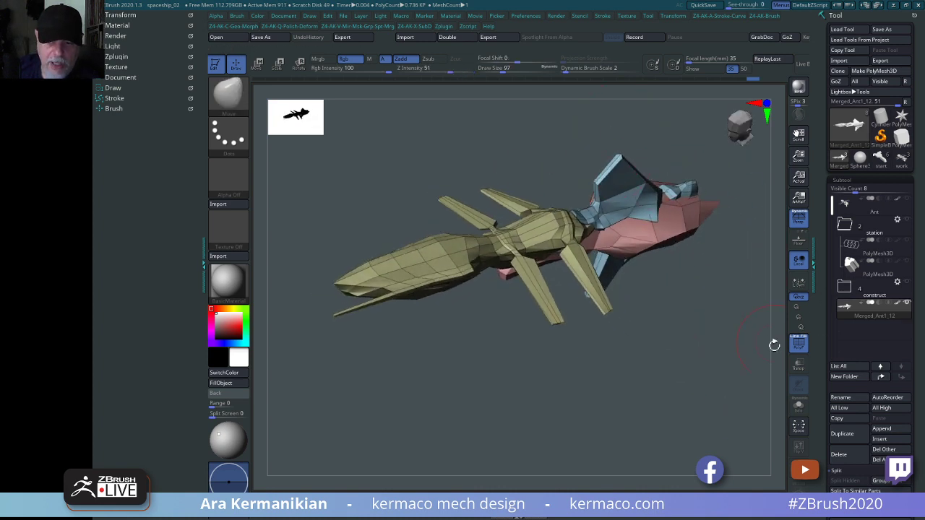
# Duplicate the merged ship subtool and place the copy in a new subtool folder named ant.
pyautogui.click(842, 433)
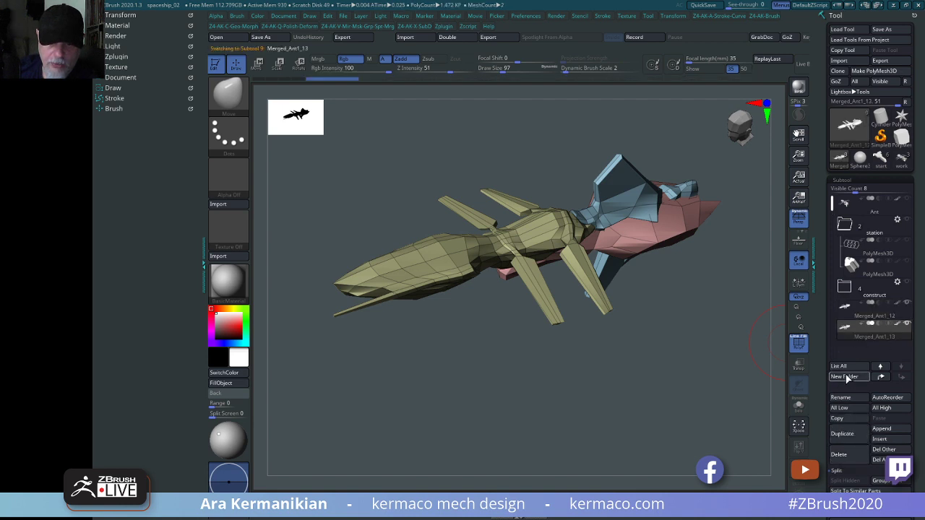
pyautogui.click(846, 377)
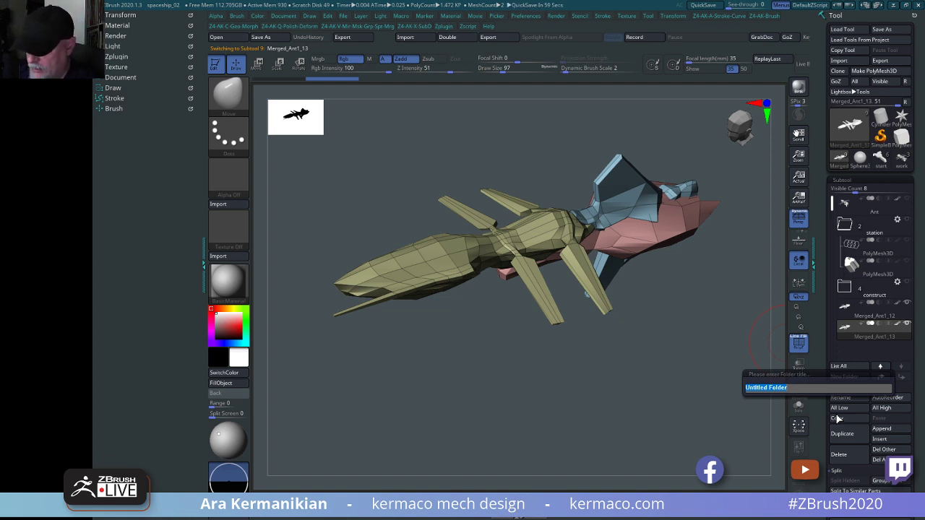
pyautogui.write('ant')
pyautogui.press('Return')
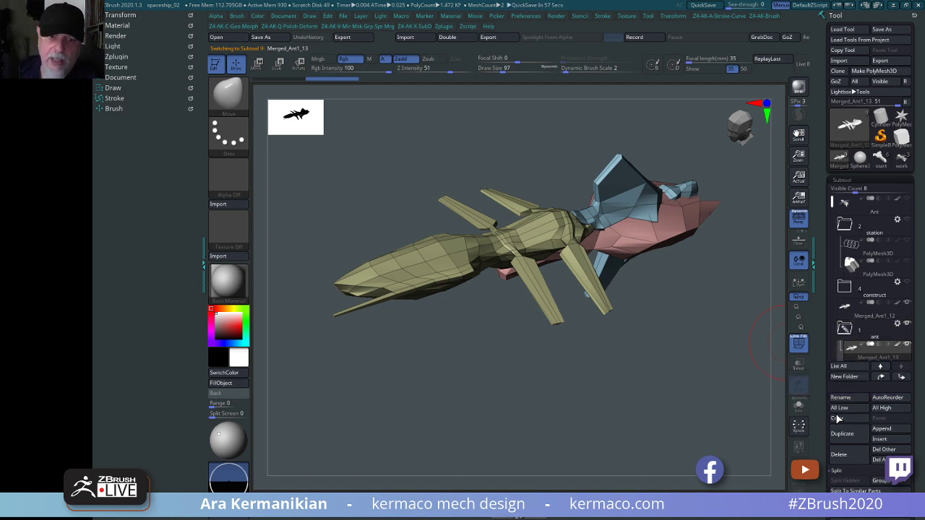
# Split the copied ship into separate parts with Split To Parts and select the blue fin subtool.
pyautogui.moveTo(610, 406); pyautogui.dragTo(657, 392)
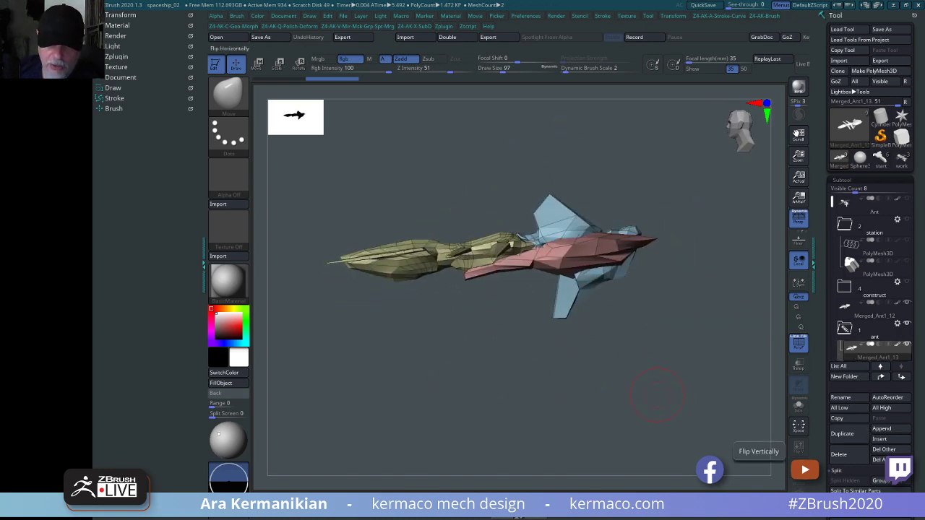
pyautogui.scroll(-3, 831, 377)
pyautogui.moveTo(830, 378); pyautogui.dragTo(830, 375)
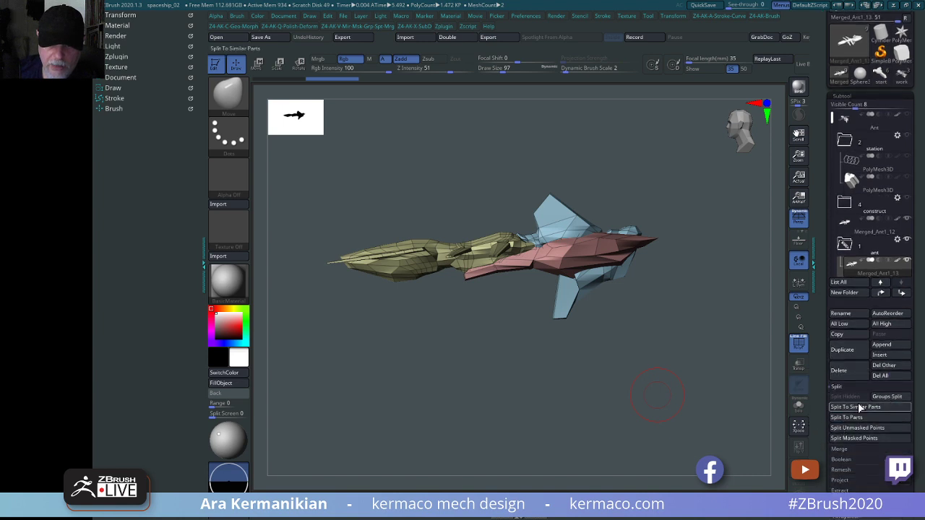
pyautogui.click(854, 418)
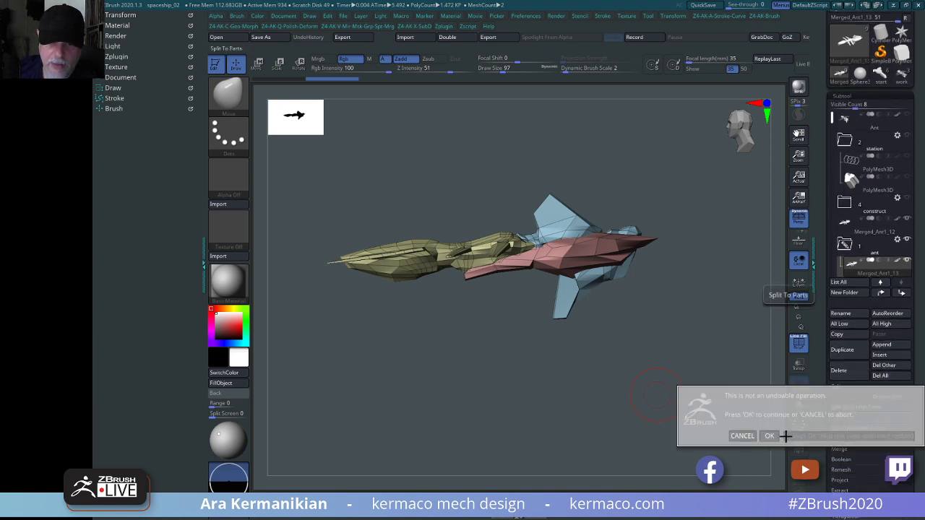
pyautogui.click(771, 436)
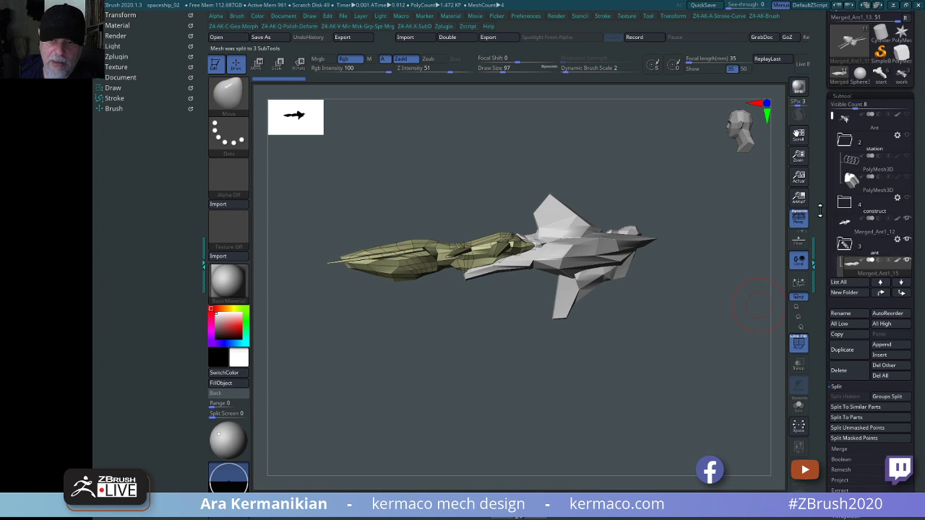
pyautogui.scroll(-2, 866, 245)
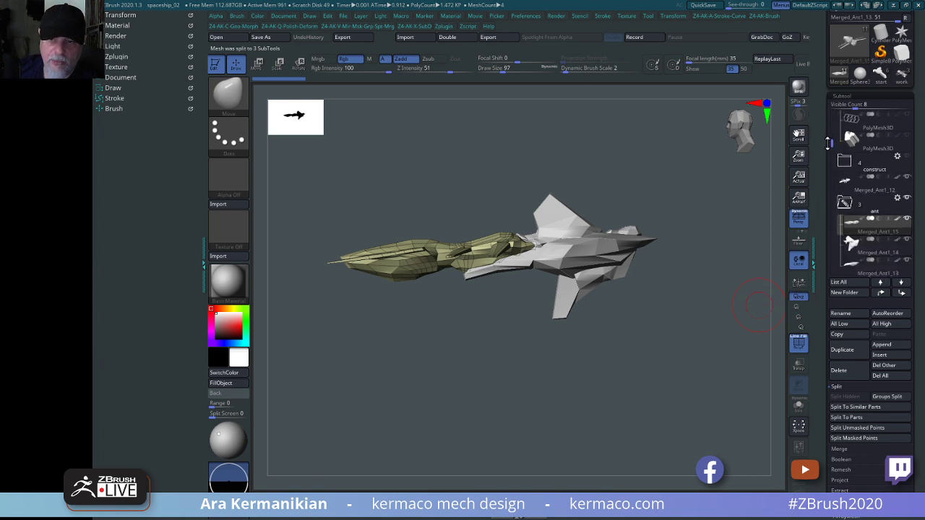
pyautogui.click(866, 249)
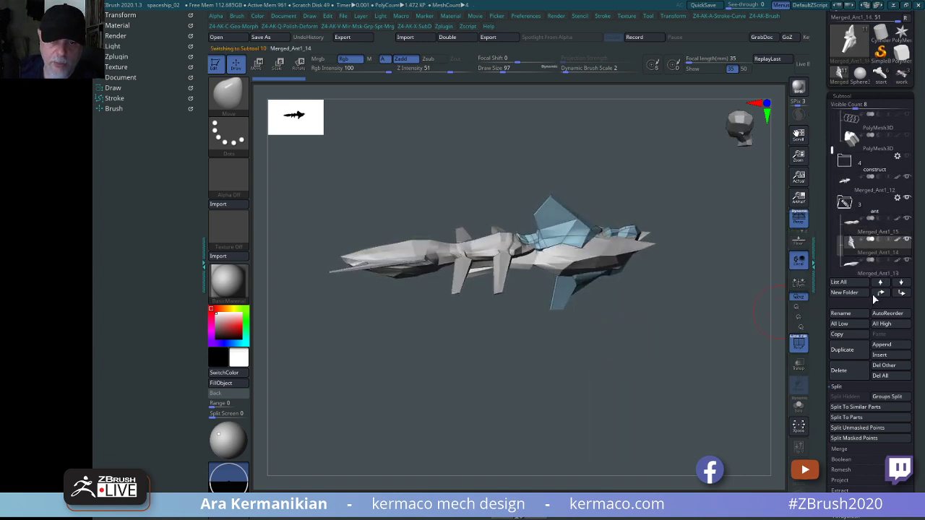
# Turn on ghosted transparency and inspect the split parts by selecting Merged_Ant1_13 and Merged_Ant1_15 in turn.
pyautogui.click(798, 365)
pyautogui.moveTo(661, 375); pyautogui.dragTo(503, 293)
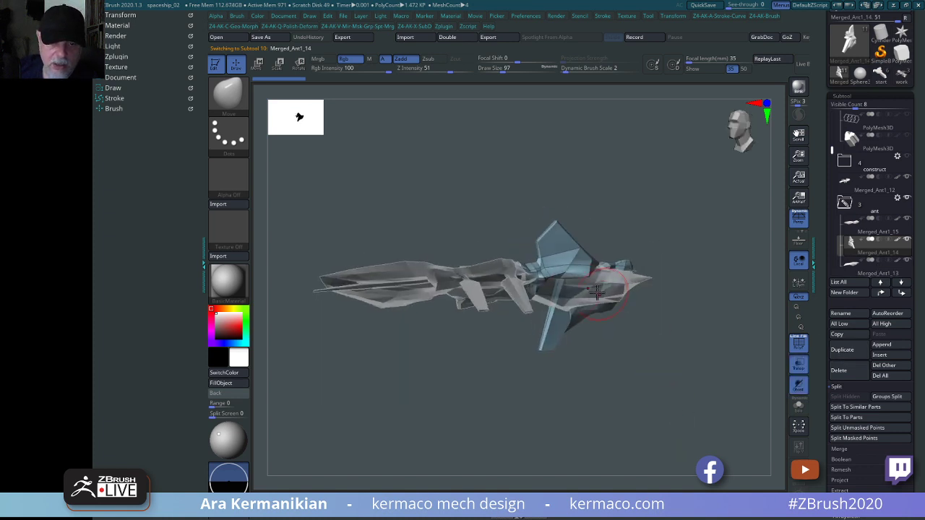
pyautogui.click(869, 270)
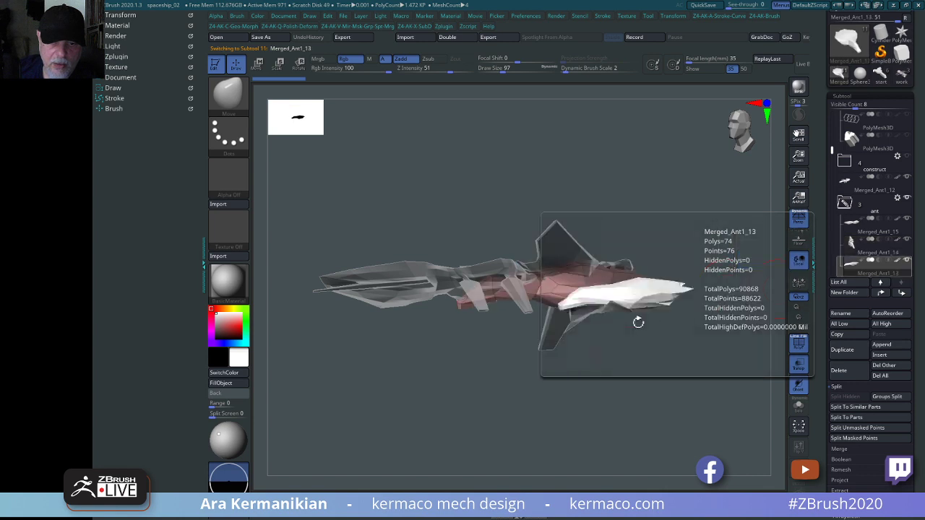
pyautogui.moveTo(677, 350); pyautogui.dragTo(708, 361)
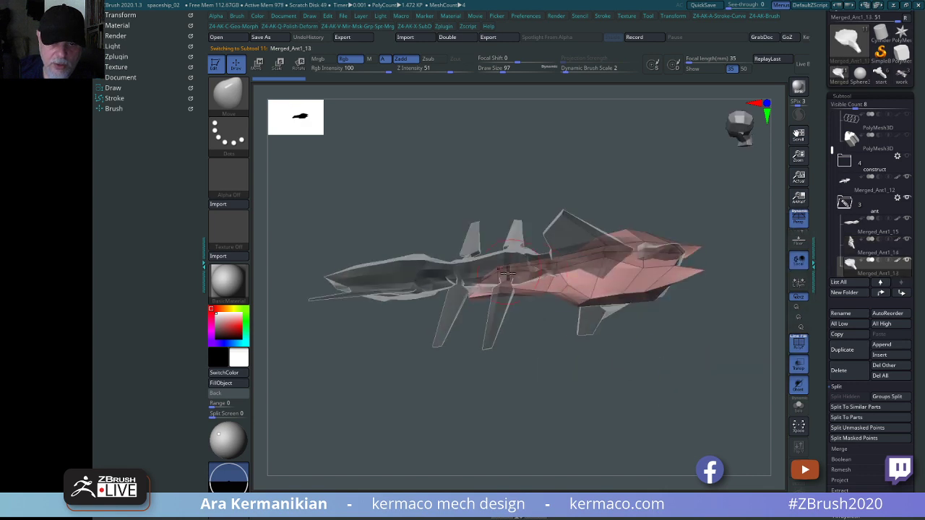
pyautogui.click(881, 232)
pyautogui.moveTo(609, 409); pyautogui.dragTo(566, 378)
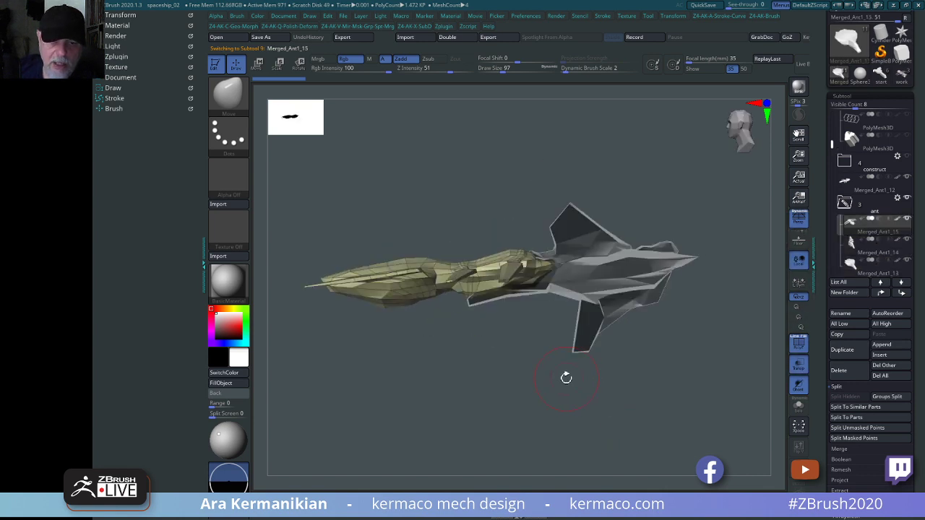
# Try moving the yellow front hull Merged_Ant1_15 forward with the gizmo while the merged original Merged_Ant1_12 is hidden, and undo the moves.
pyautogui.press('w')
pyautogui.moveTo(439, 277); pyautogui.dragTo(416, 273)
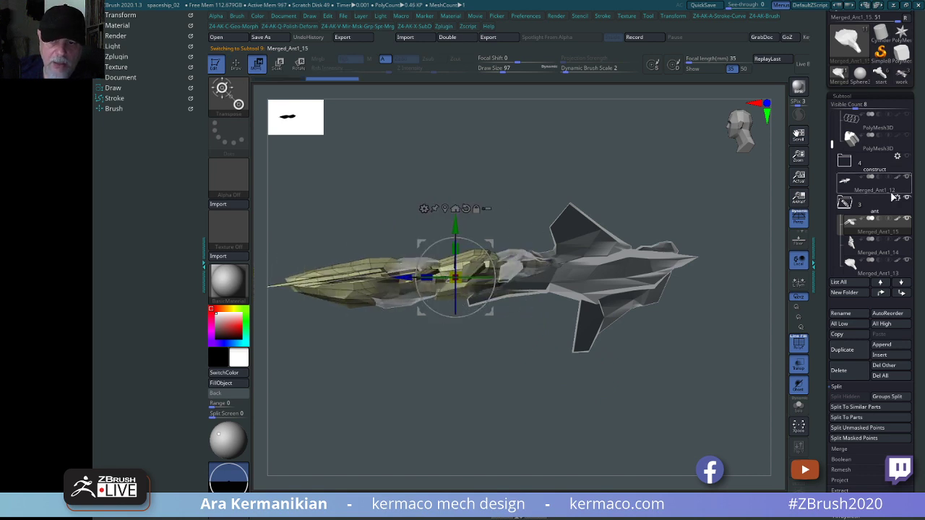
pyautogui.click(907, 177)
pyautogui.moveTo(415, 277); pyautogui.dragTo(347, 278)
pyautogui.keyDown('alt'); pyautogui.moveTo(480, 377); pyautogui.dragTo(522, 374); pyautogui.keyUp('alt')
pyautogui.moveTo(395, 245); pyautogui.dragTo(434, 235)
pyautogui.moveTo(636, 349); pyautogui.dragTo(602, 310)
pyautogui.moveTo(614, 353)
pyautogui.keyDown('alt'); pyautogui.mouseDown()
pyautogui.moveTo(643, 362)
pyautogui.moveTo(599, 372)
pyautogui.moveTo(626, 330)
pyautogui.moveTo(600, 361)
pyautogui.mouseUp(); pyautogui.keyUp('alt')
pyautogui.hotkey('ctrl', 'z')
# Return to Draw mode and examine the yellow hull and the blue fin subtool Merged_Ant1_14 from above, below and the side.
pyautogui.moveTo(534, 365); pyautogui.dragTo(534, 261)
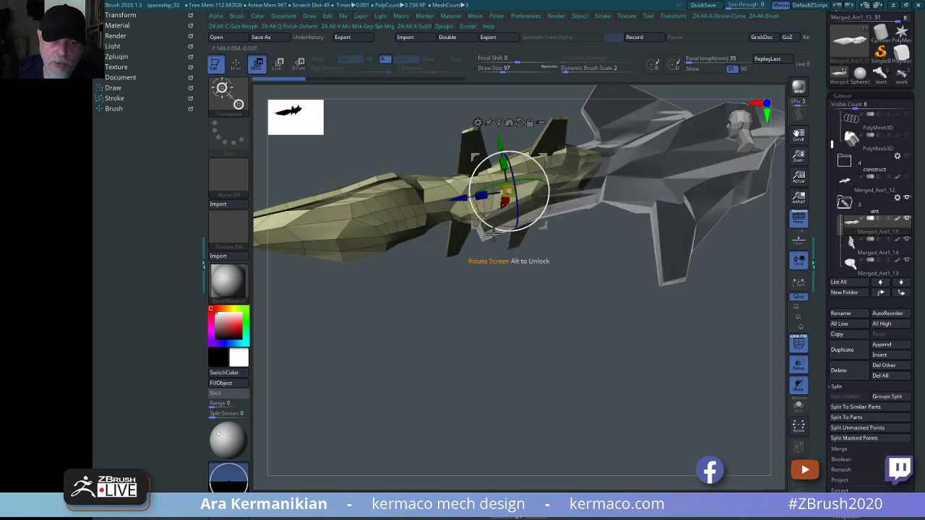
pyautogui.moveTo(501, 307); pyautogui.dragTo(490, 171)
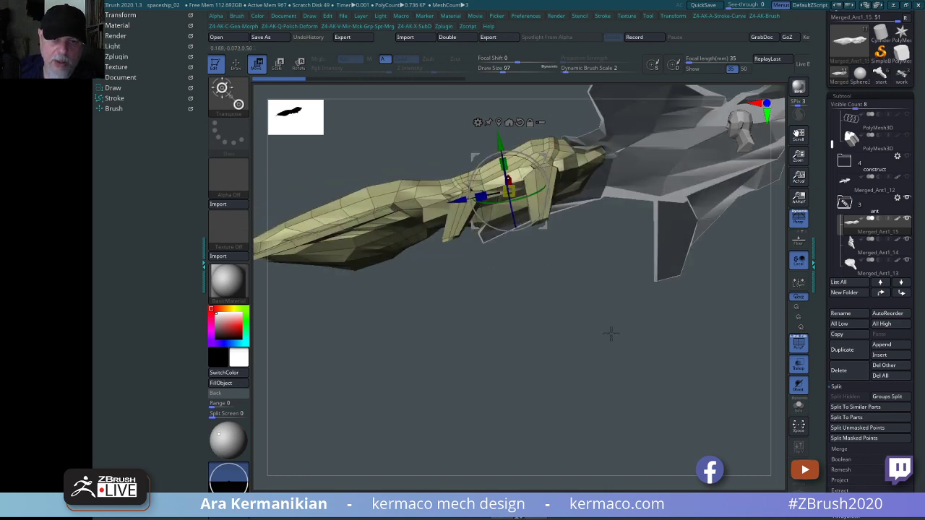
pyautogui.moveTo(614, 330); pyautogui.dragTo(463, 209)
pyautogui.keyDown('alt'); pyautogui.moveTo(541, 349); pyautogui.dragTo(504, 361); pyautogui.keyUp('alt')
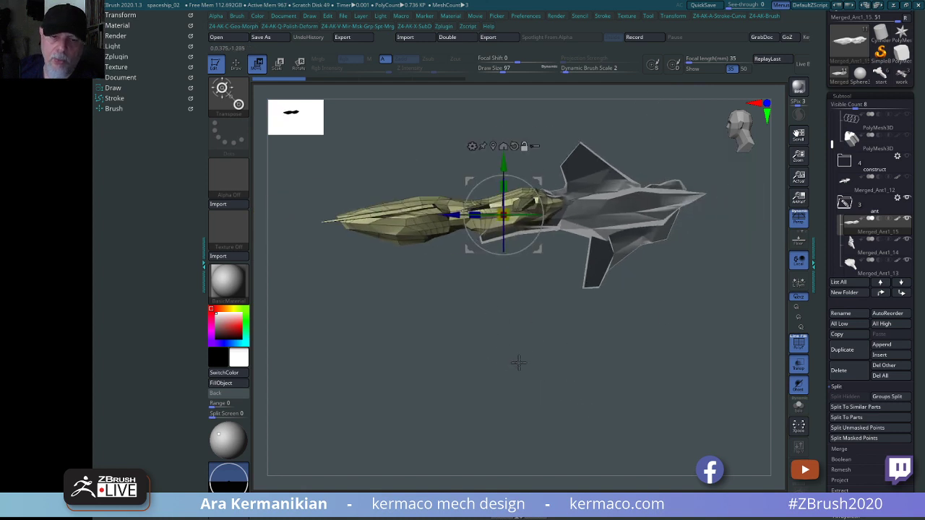
pyautogui.press('q')
pyautogui.moveTo(560, 367)
pyautogui.keyDown('alt'); pyautogui.mouseDown()
pyautogui.moveTo(530, 376)
pyautogui.moveTo(540, 391)
pyautogui.mouseUp(); pyautogui.keyUp('alt')
pyautogui.moveTo(751, 252); pyautogui.dragTo(686, 398)
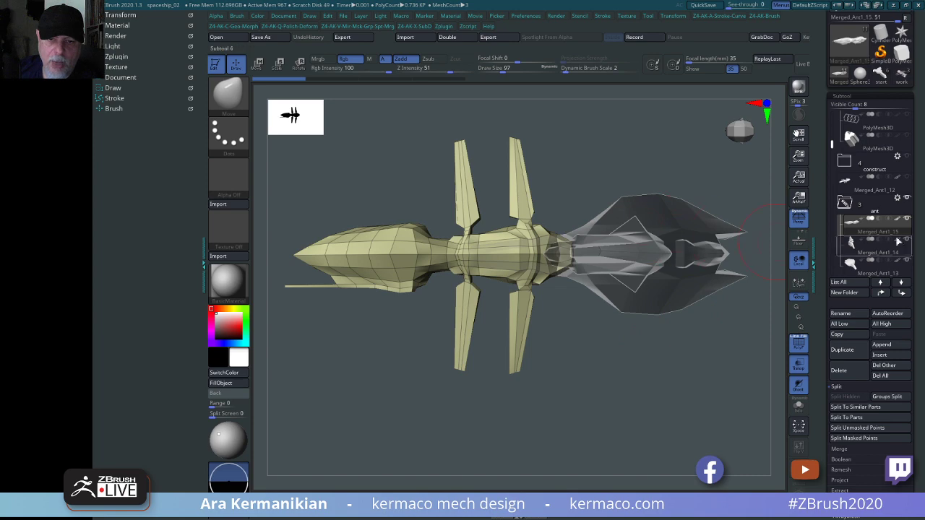
pyautogui.click(867, 248)
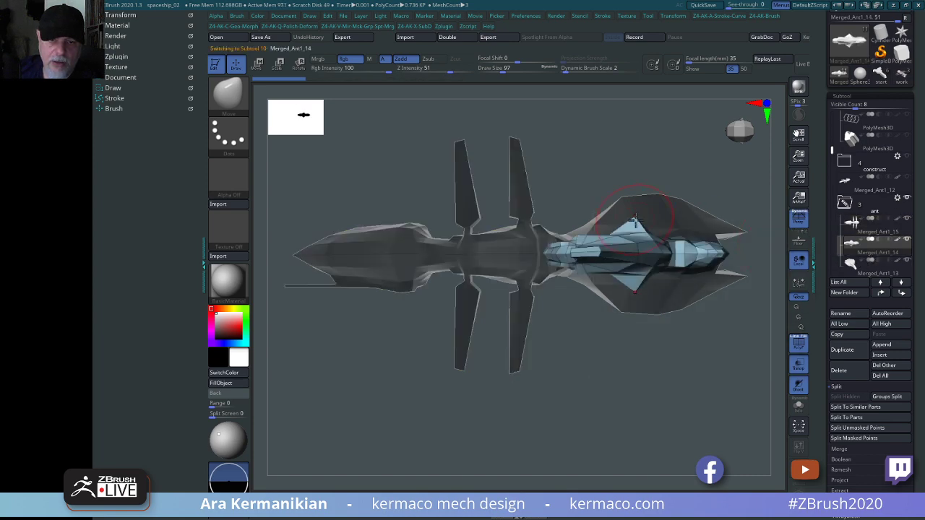
pyautogui.moveTo(671, 393); pyautogui.dragTo(675, 423)
pyautogui.moveTo(717, 398); pyautogui.dragTo(726, 289)
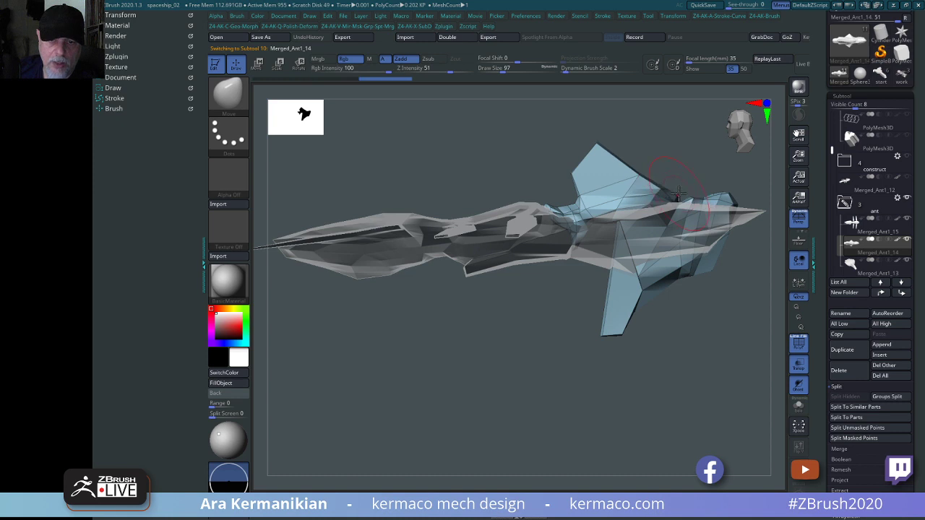
pyautogui.moveTo(692, 360); pyautogui.dragTo(761, 330)
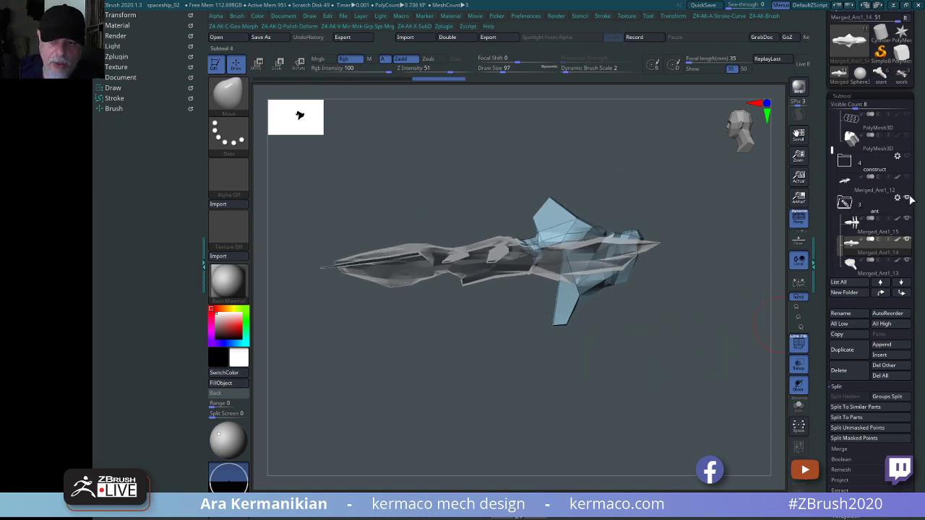
# Collapse and hide the ant folder, and show and select the merged ship subtool Merged_Ant1_12.
pyautogui.click(847, 205)
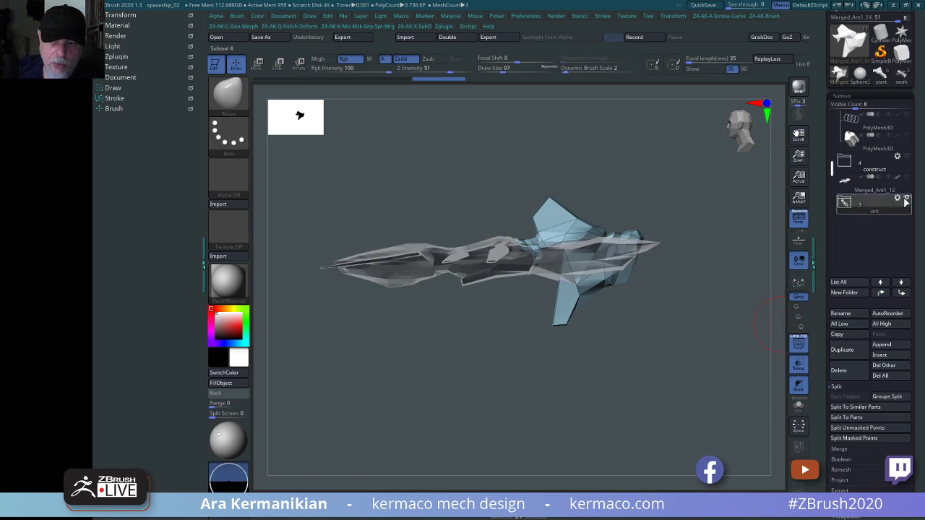
pyautogui.keyDown('alt'); pyautogui.moveTo(662, 341); pyautogui.dragTo(678, 344); pyautogui.keyUp('alt')
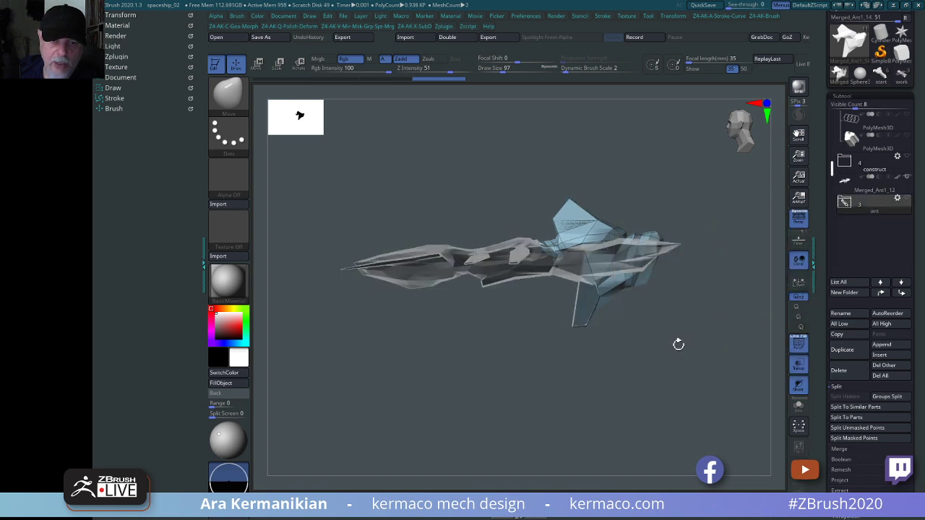
pyautogui.click(877, 190)
pyautogui.moveTo(726, 214); pyautogui.dragTo(671, 351)
pyautogui.moveTo(725, 368); pyautogui.dragTo(659, 350)
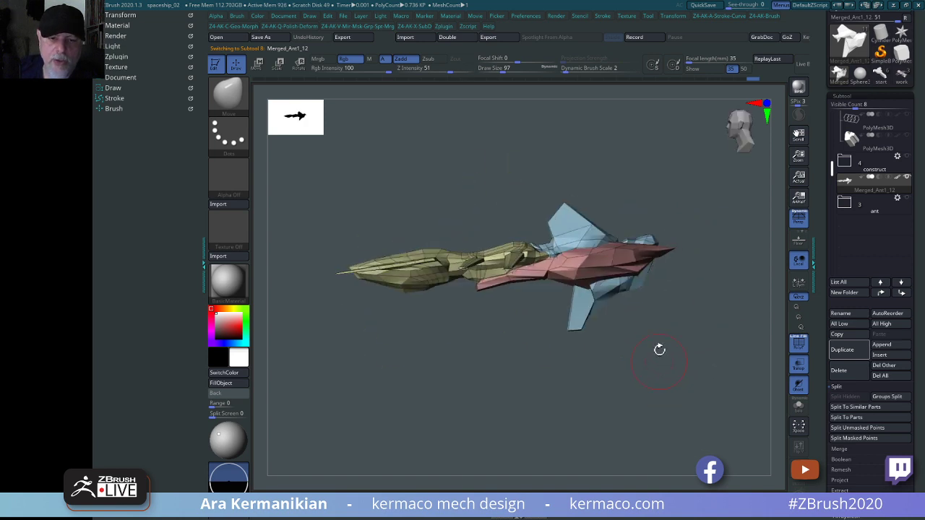
pyautogui.moveTo(596, 304); pyautogui.dragTo(732, 337)
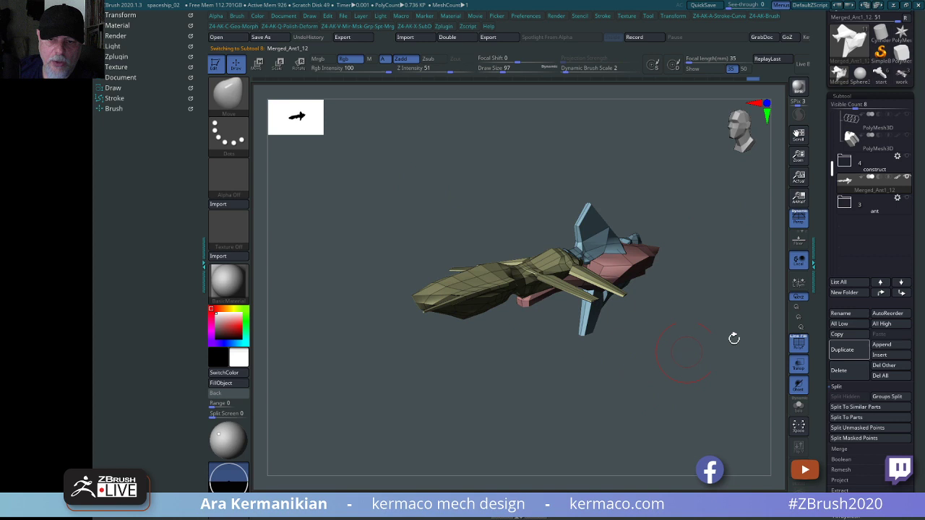
pyautogui.click(908, 158)
pyautogui.click(908, 157)
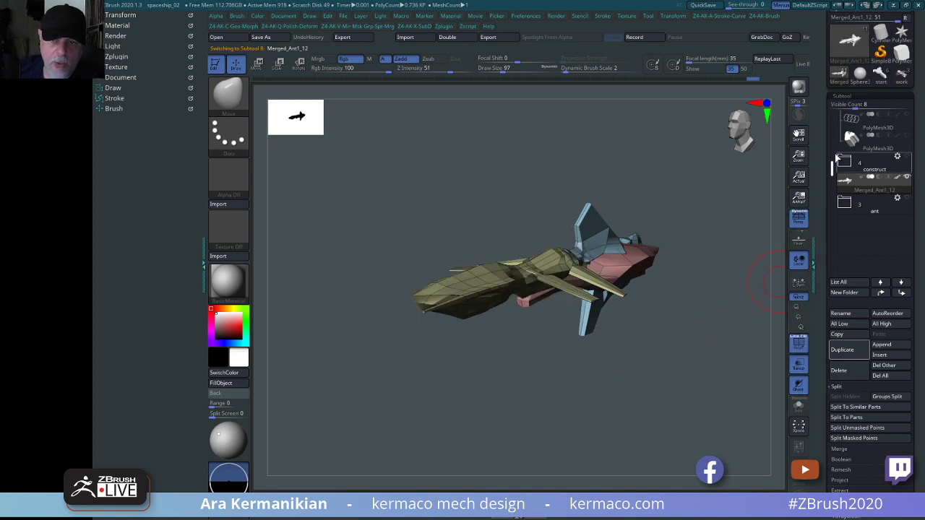
pyautogui.scroll(1, 903, 138)
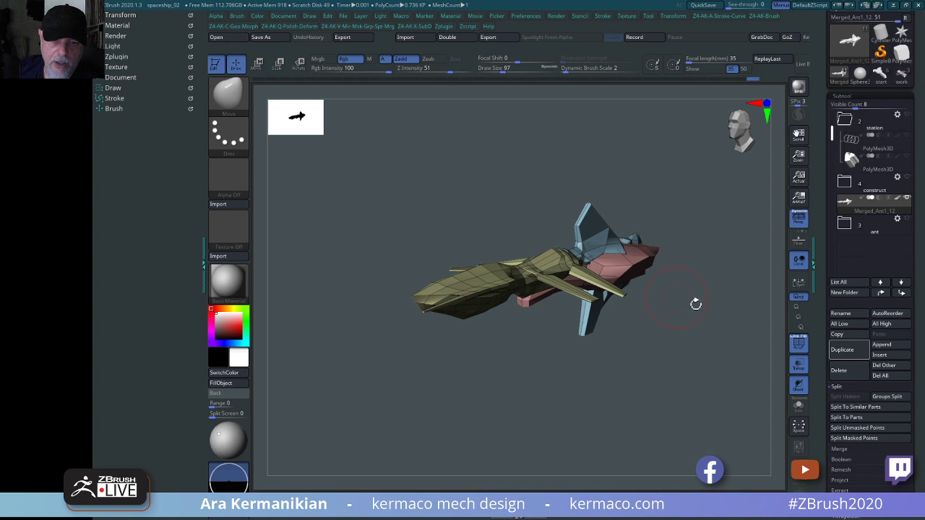
# Hide the polygroup wireframe, enlarge the silhouette thumbnail to 512 to check the ship's outline, and set the thumbnail size to 140.
pyautogui.click(799, 343)
pyautogui.moveTo(751, 361); pyautogui.dragTo(642, 334)
pyautogui.moveTo(298, 119); pyautogui.dragTo(489, 283)
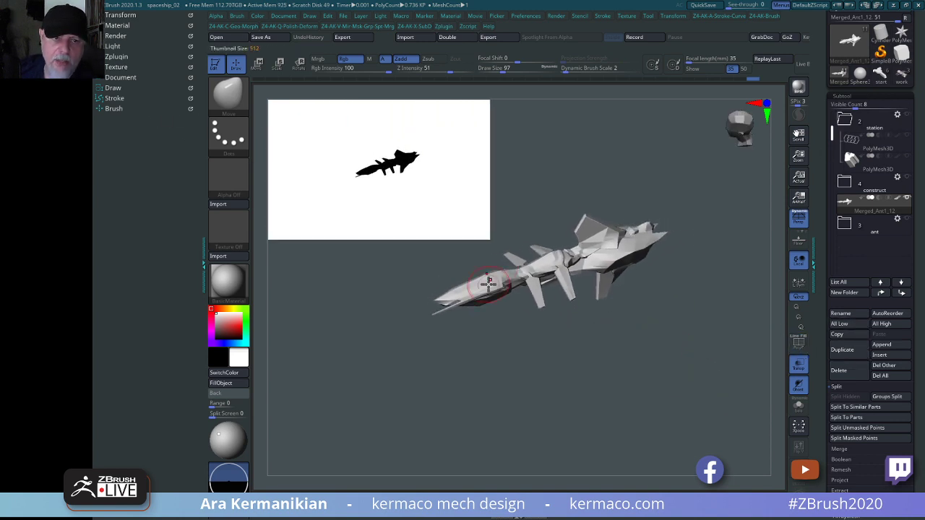
pyautogui.moveTo(666, 390); pyautogui.dragTo(679, 362)
pyautogui.moveTo(700, 330)
pyautogui.keyDown('alt'); pyautogui.mouseDown()
pyautogui.moveTo(700, 373)
pyautogui.moveTo(671, 331)
pyautogui.moveTo(612, 386)
pyautogui.moveTo(687, 392)
pyautogui.moveTo(578, 404)
pyautogui.moveTo(687, 406)
pyautogui.moveTo(630, 382)
pyautogui.moveTo(675, 389)
pyautogui.moveTo(662, 372)
pyautogui.moveTo(675, 316)
pyautogui.moveTo(686, 344)
pyautogui.moveTo(661, 374)
pyautogui.moveTo(696, 371)
pyautogui.moveTo(708, 393)
pyautogui.moveTo(679, 375)
pyautogui.moveTo(700, 331)
pyautogui.mouseUp(); pyautogui.keyUp('alt')
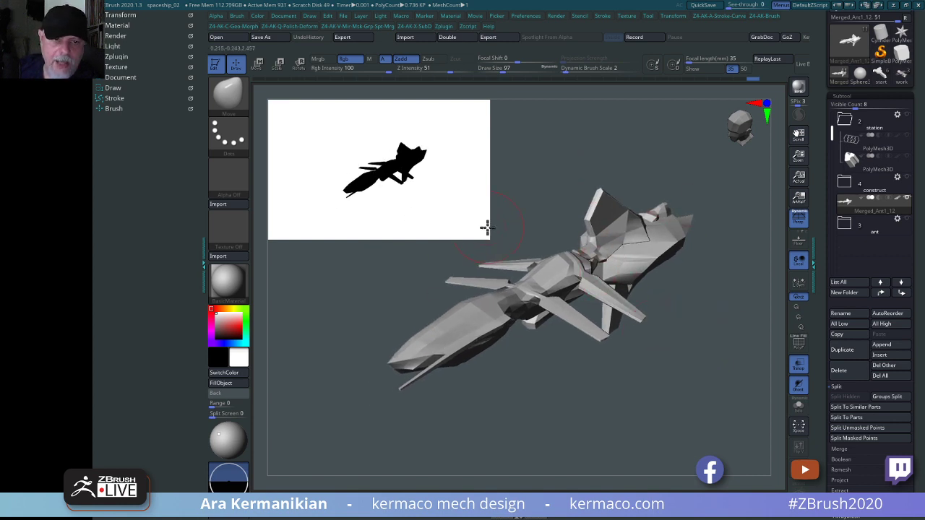
pyautogui.moveTo(487, 229); pyautogui.dragTo(328, 138)
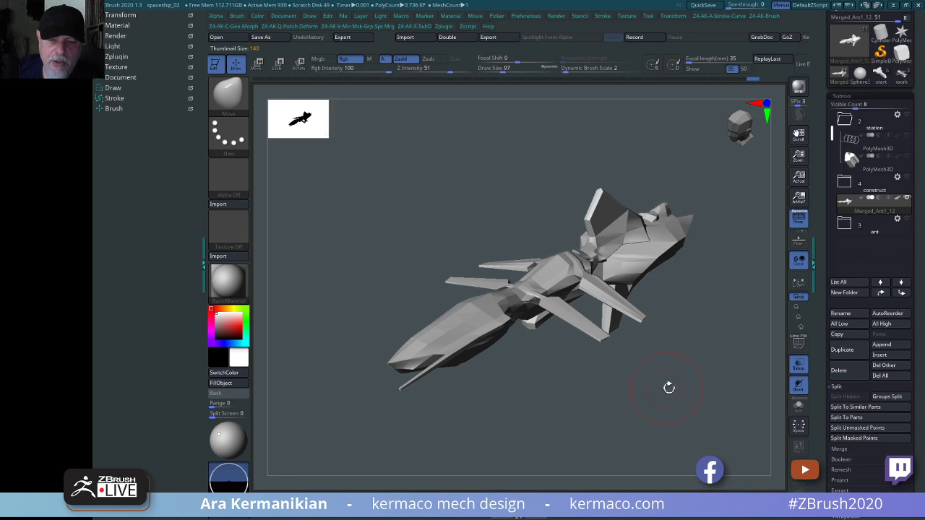
pyautogui.moveTo(669, 388)
pyautogui.mouseDown()
pyautogui.moveTo(694, 374)
pyautogui.moveTo(662, 396)
pyautogui.mouseUp()
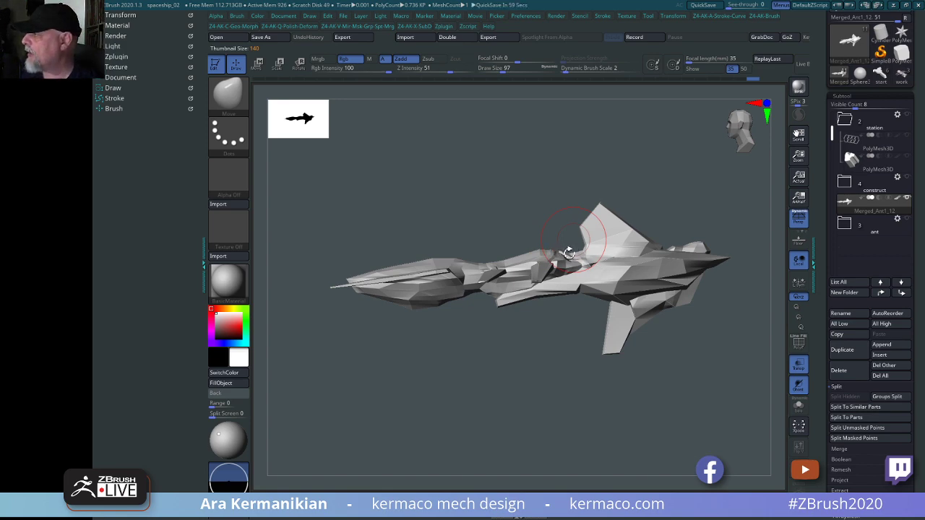
# Switch to the browser, search Google Images for "death star" in a new tab, and view the DS-2 Death Star picture before returning to ZBrush.
pyautogui.hotkey('alt', 'Tab')
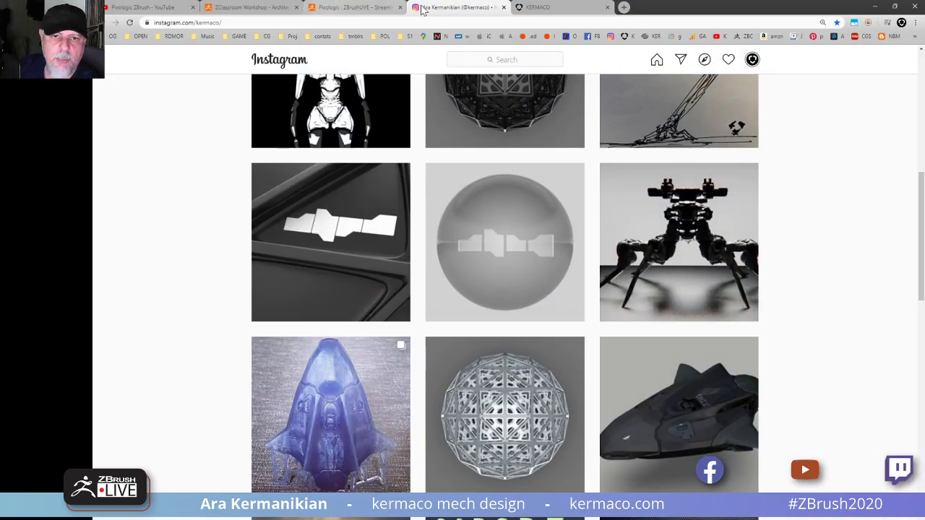
pyautogui.click(623, 7)
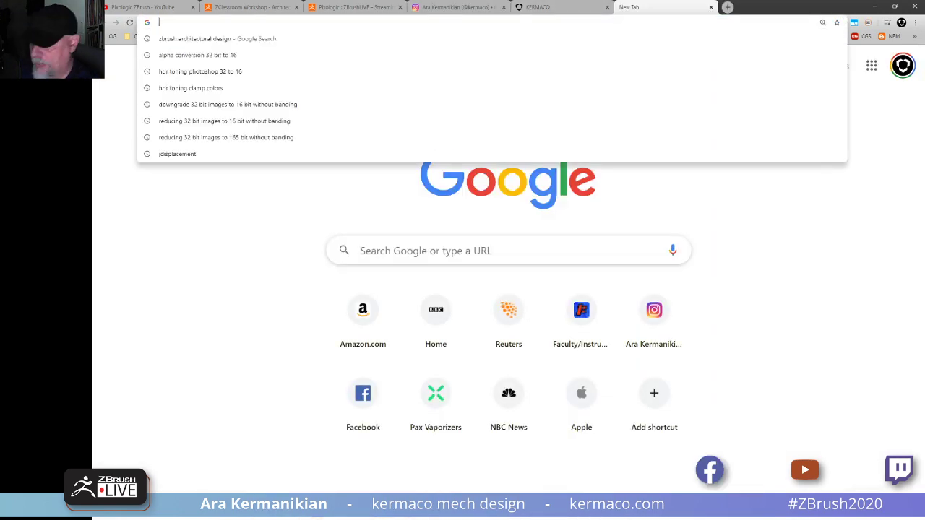
pyautogui.write('death s')
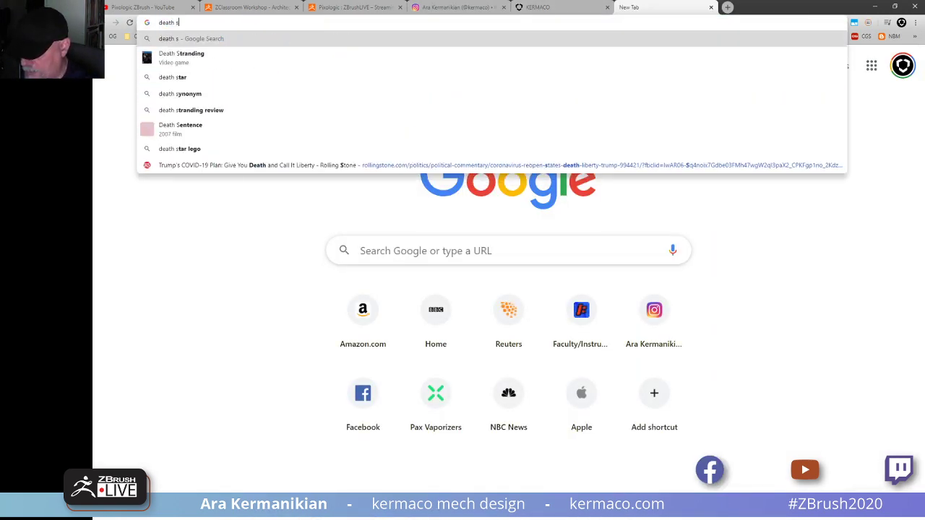
pyautogui.write('tar')
pyautogui.press('Return')
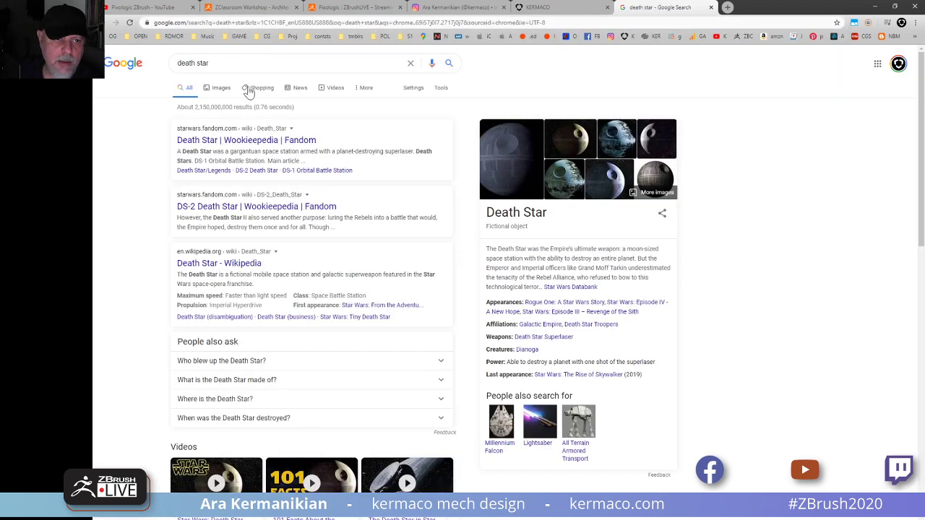
pyautogui.click(222, 91)
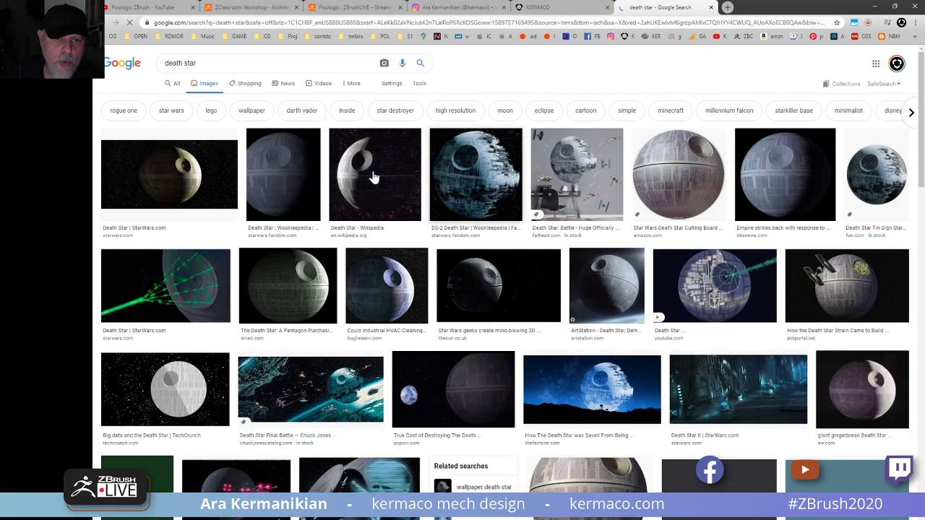
pyautogui.click(458, 165)
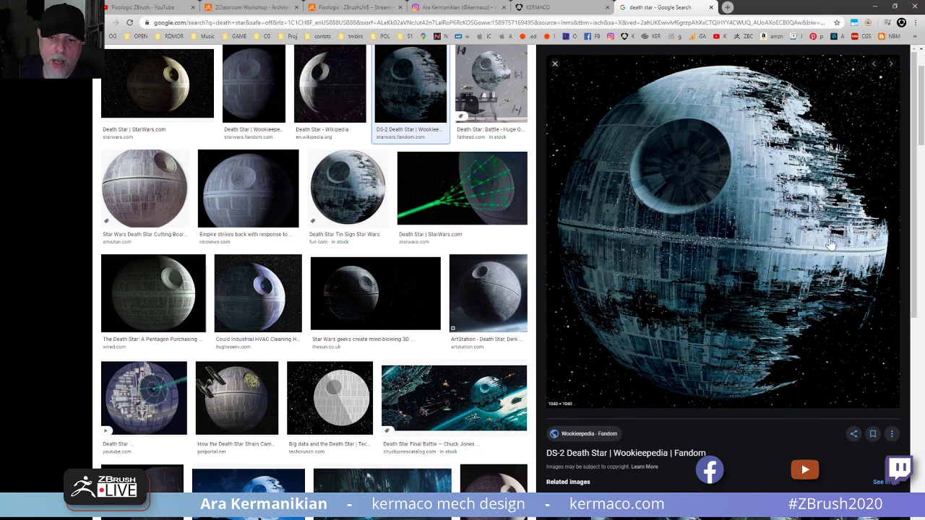
pyautogui.click(872, 10)
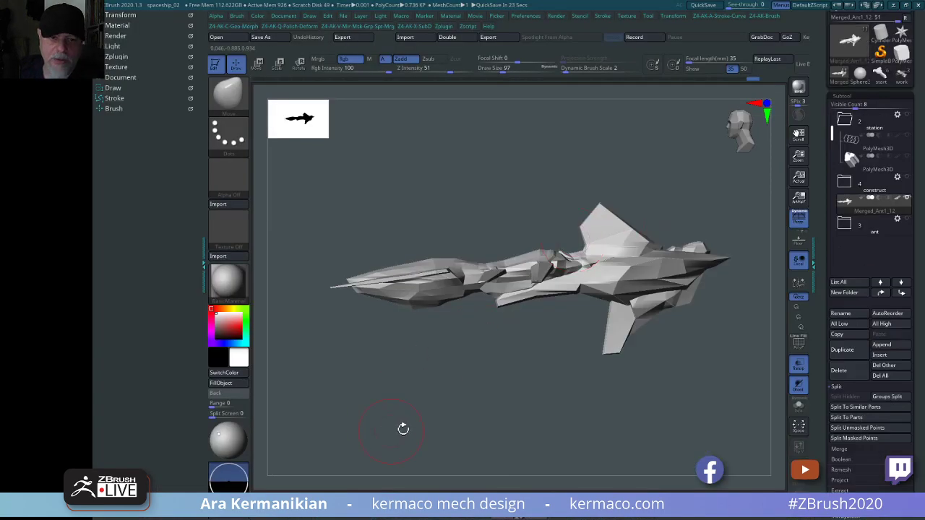
# Examine the large forms of the merged ship from the side, the front and a raised angle.
pyautogui.moveTo(403, 429); pyautogui.dragTo(496, 310)
pyautogui.keyDown('alt'); pyautogui.moveTo(613, 143); pyautogui.dragTo(547, 160); pyautogui.keyUp('alt')
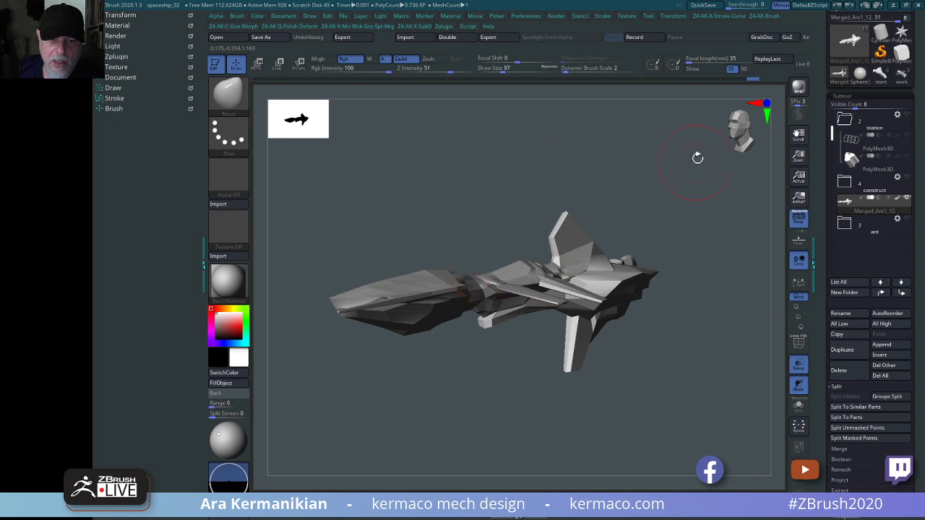
pyautogui.moveTo(698, 157); pyautogui.dragTo(496, 229)
pyautogui.keyDown('alt'); pyautogui.moveTo(656, 194); pyautogui.dragTo(734, 216); pyautogui.keyUp('alt')
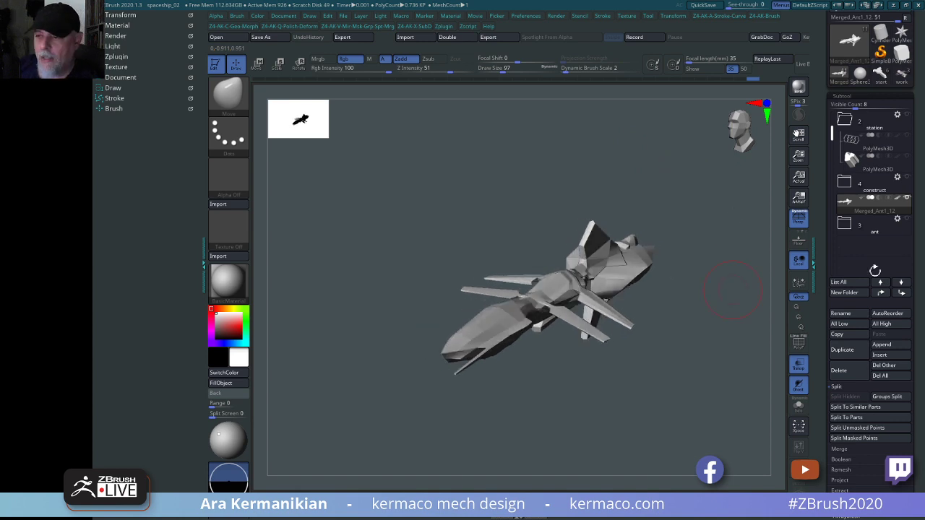
pyautogui.moveTo(393, 333); pyautogui.dragTo(590, 407)
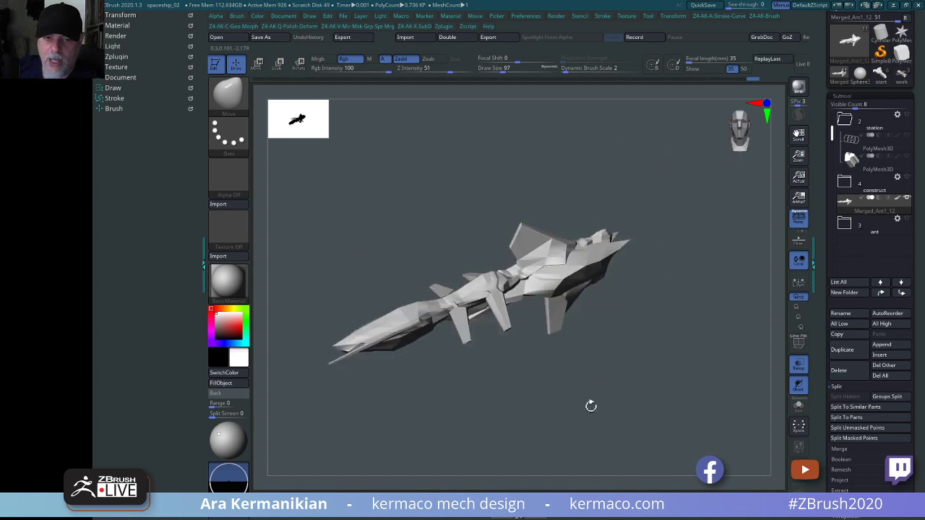
pyautogui.moveTo(754, 304); pyautogui.dragTo(762, 333)
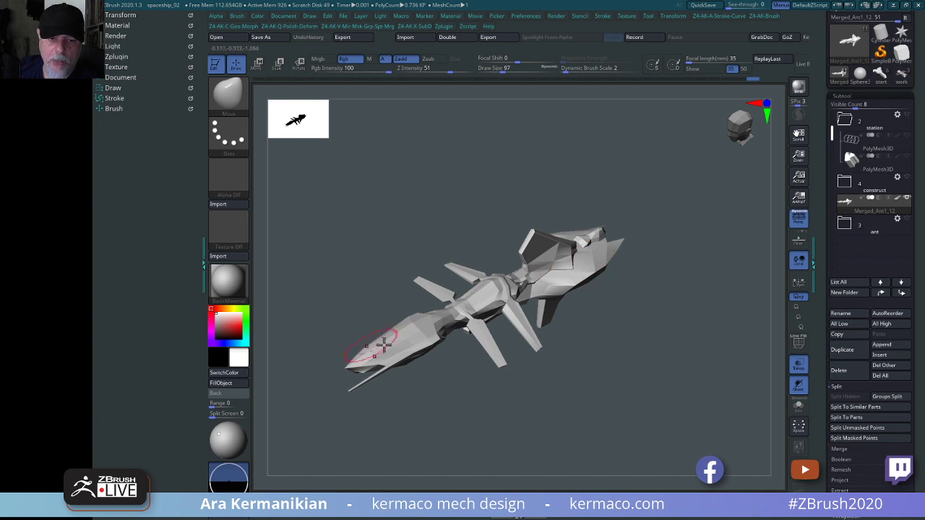
pyautogui.keyDown('alt'); pyautogui.moveTo(659, 420); pyautogui.dragTo(634, 380); pyautogui.keyUp('alt')
pyautogui.keyDown('alt'); pyautogui.moveTo(661, 438); pyautogui.dragTo(672, 366); pyautogui.keyUp('alt')
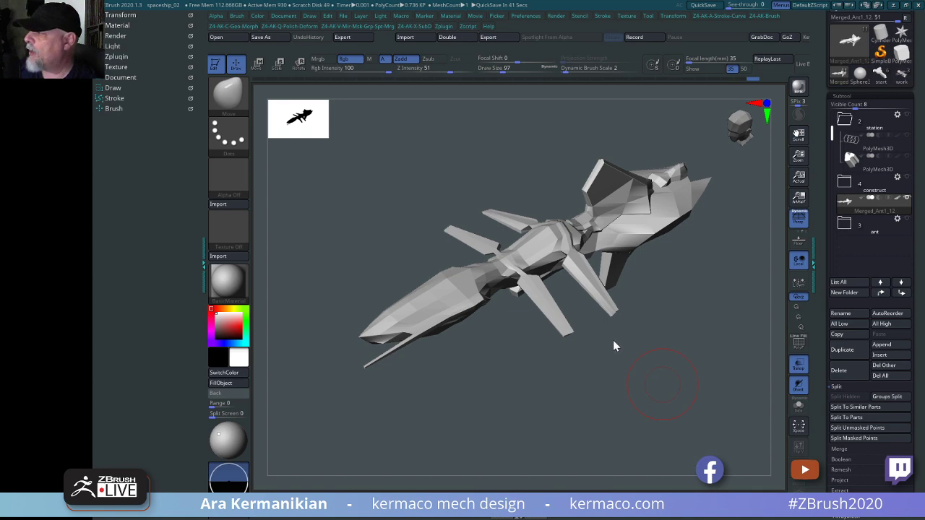
# Switch to the browser, open the Pixologic ZBrushLIVE page and look through its carousel of upcoming streams.
pyautogui.hotkey('alt', 'Tab')
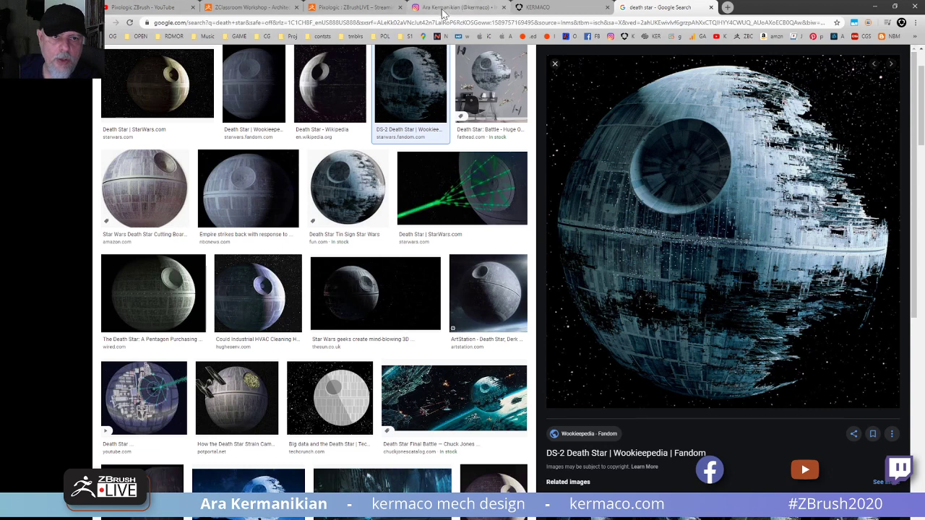
pyautogui.click(354, 8)
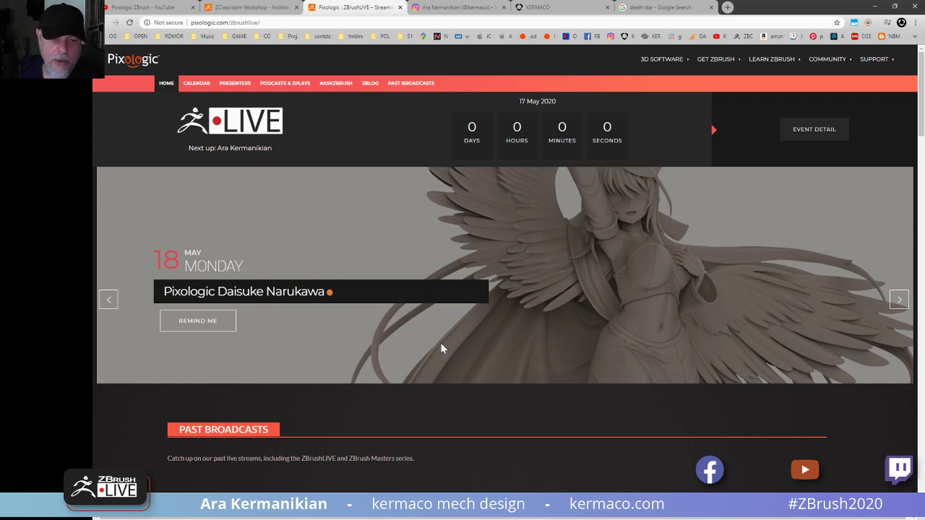
pyautogui.click(899, 300)
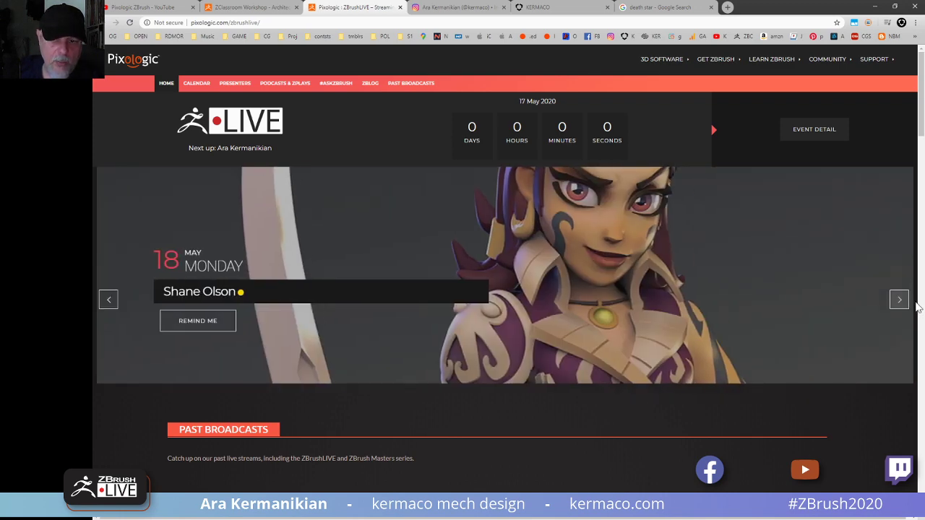
pyautogui.click(900, 301)
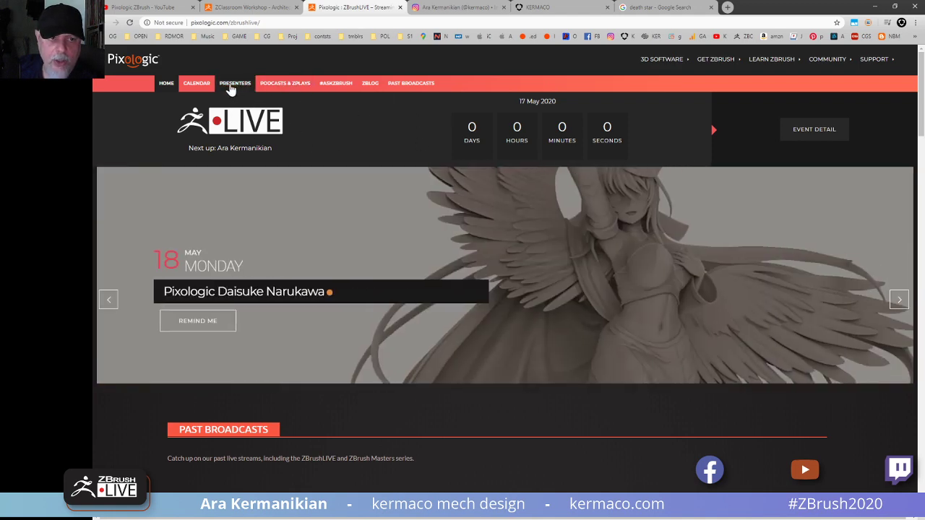
# Open the ZBrushLIVE presenters list and look through it for the kermaco.com designer's card.
pyautogui.click(233, 85)
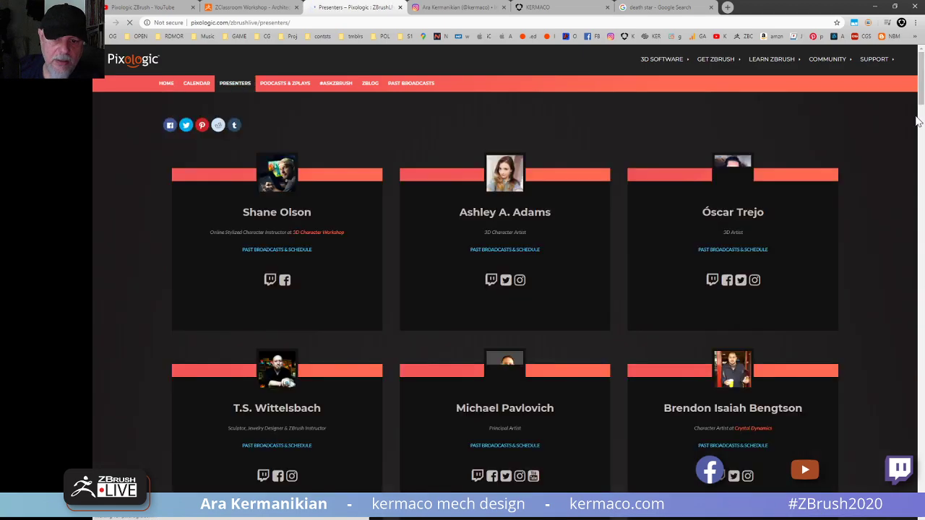
pyautogui.scroll(-10, 908, 165)
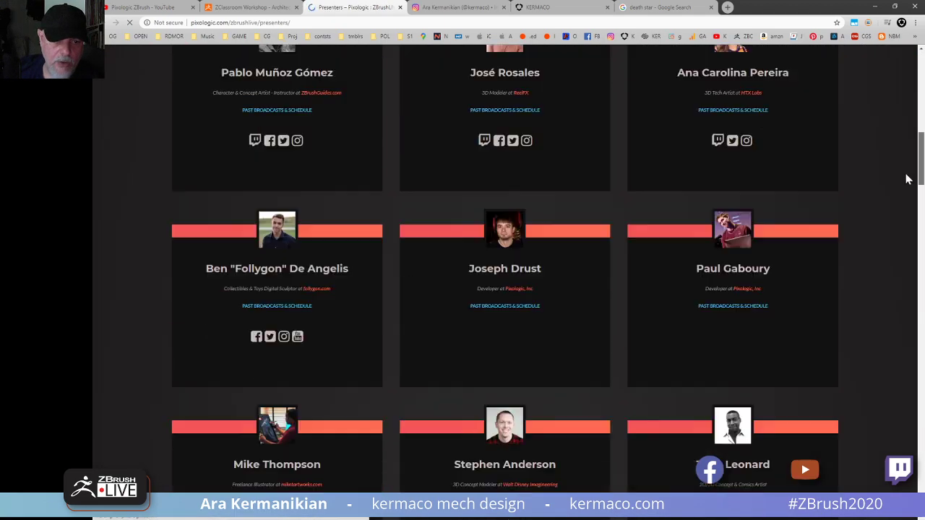
pyautogui.scroll(-8, 906, 195)
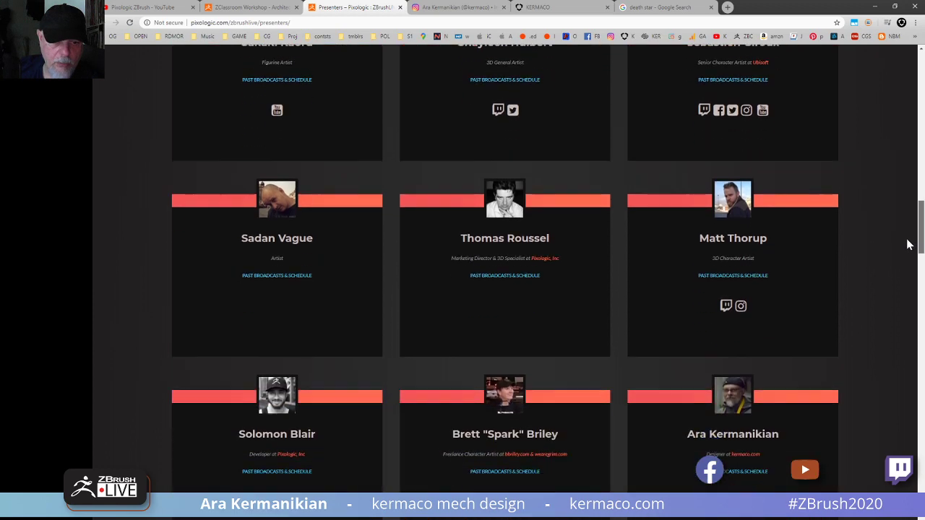
pyautogui.scroll(-5, 912, 266)
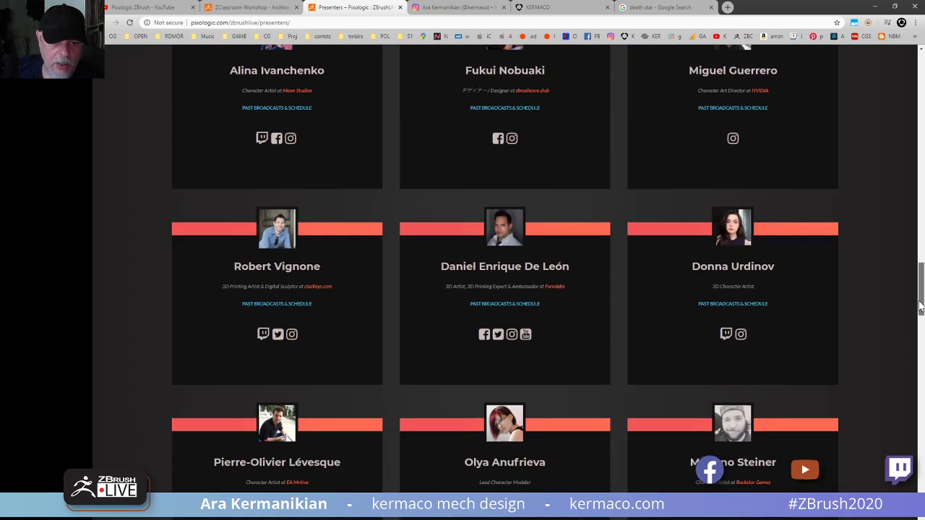
pyautogui.moveTo(920, 307)
pyautogui.mouseDown()
pyautogui.moveTo(921, 449)
pyautogui.moveTo(921, 73)
pyautogui.moveTo(921, 305)
pyautogui.mouseUp()
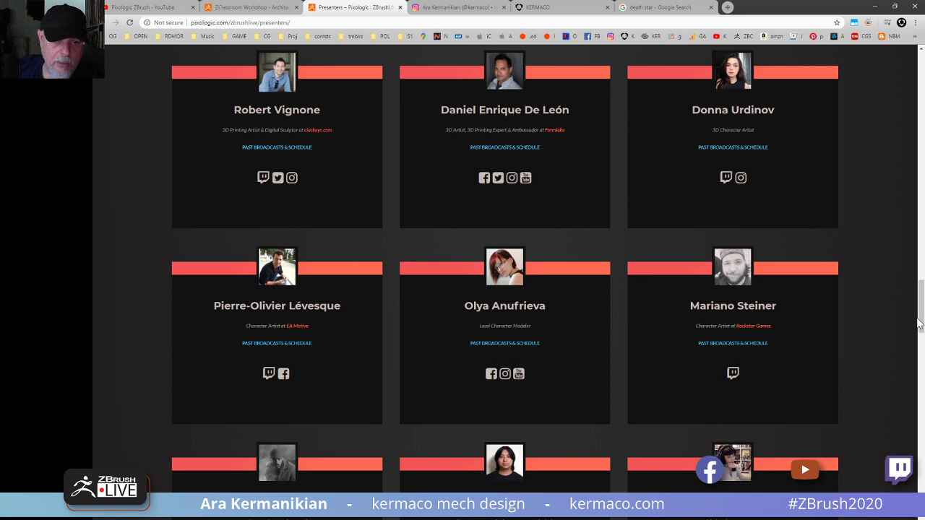
pyautogui.moveTo(921, 305); pyautogui.dragTo(898, 307)
pyautogui.scroll(4, 899, 385)
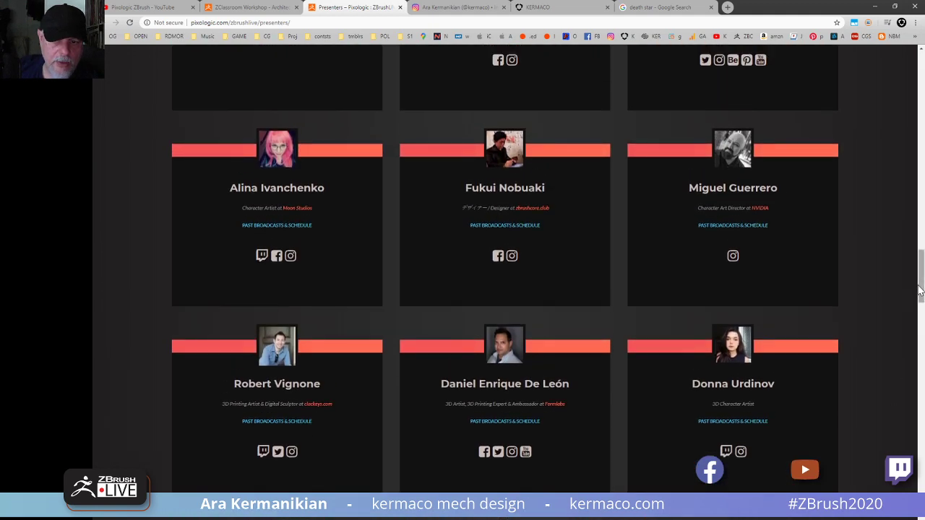
pyautogui.scroll(3, 730, 235)
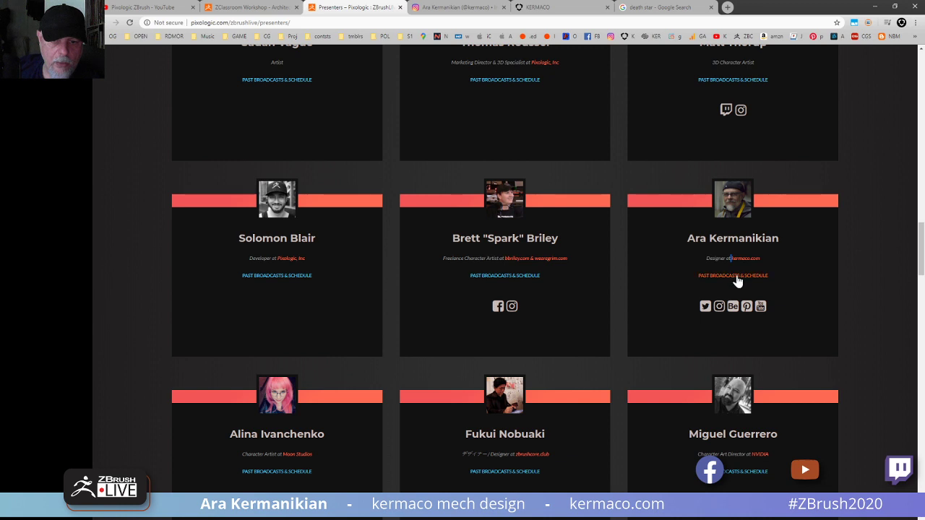
# Open the kermaco.com designer's past broadcasts and schedule, and look through the posts of earlier Mech Design episodes.
pyautogui.click(740, 281)
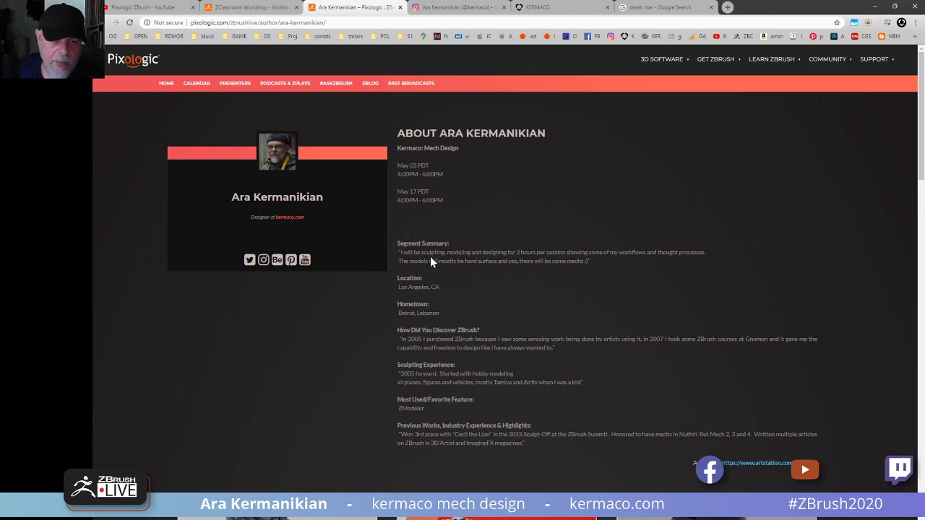
pyautogui.scroll(-10, 430, 263)
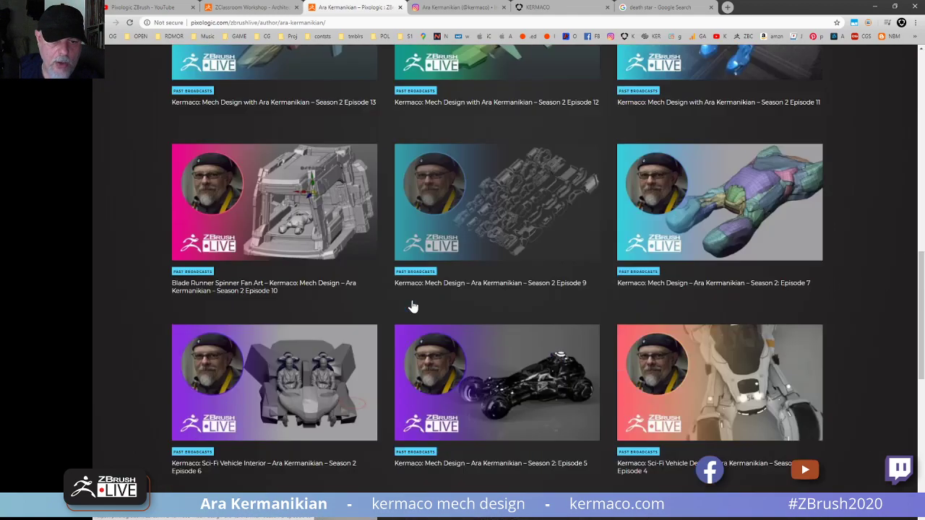
pyautogui.scroll(4, 413, 307)
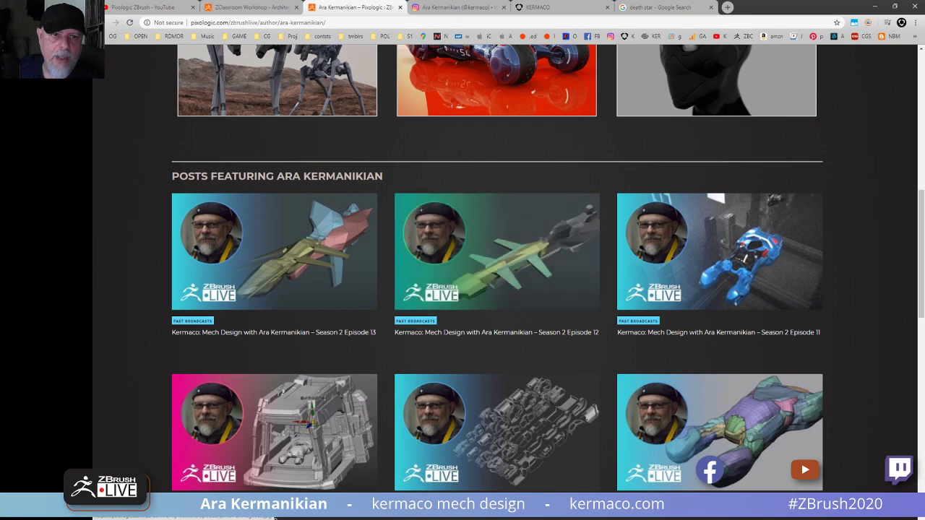
# Search the Pixologic ZBrush YouTube channel for "kermaco", look over the Mech Design episodes, and return to ZBrush.
pyautogui.click(124, 9)
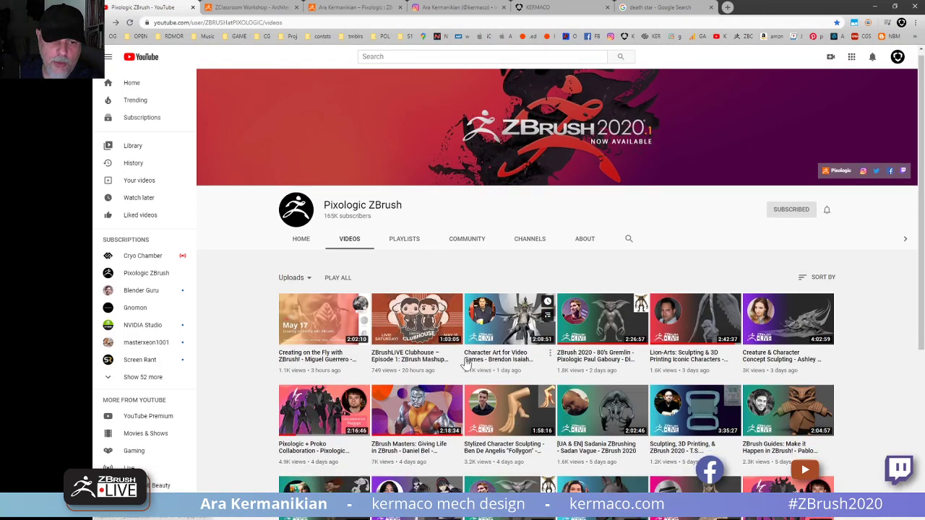
pyautogui.scroll(-1, 424, 358)
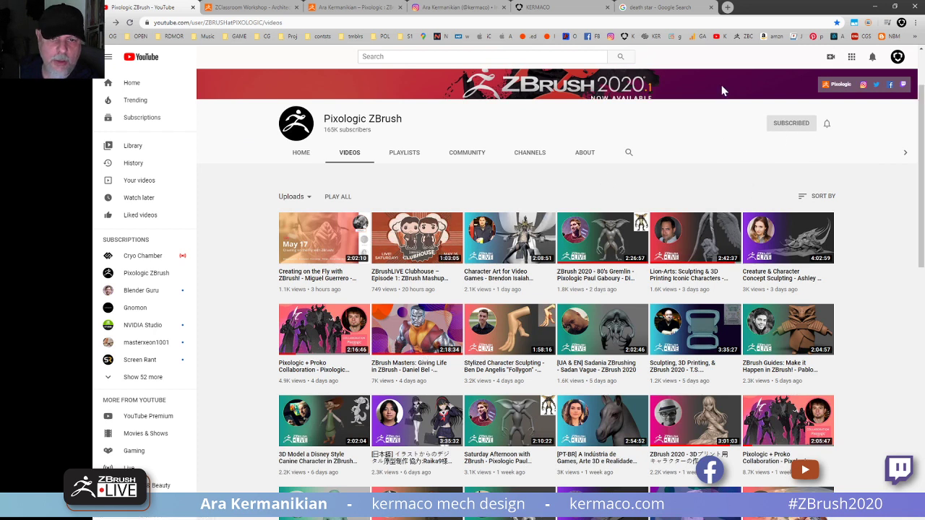
pyautogui.click(628, 154)
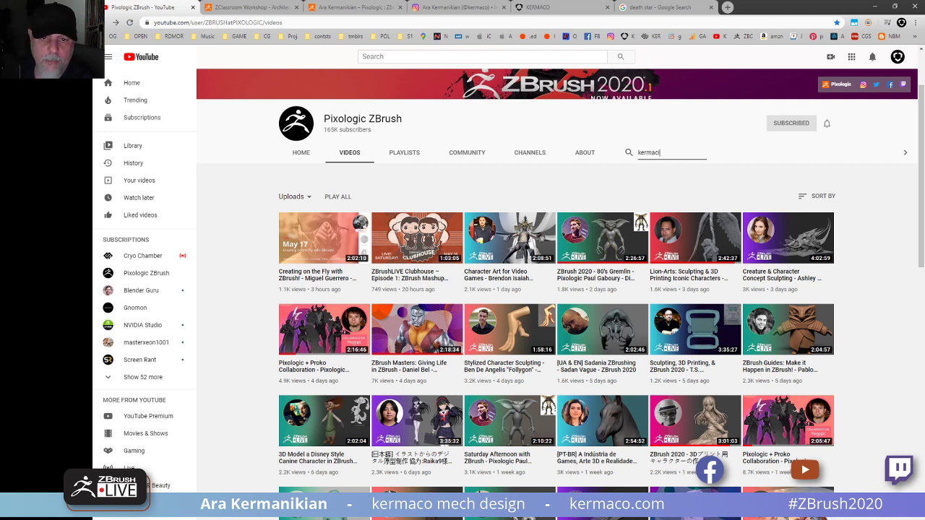
pyautogui.write('kermaco')
pyautogui.press('Return')
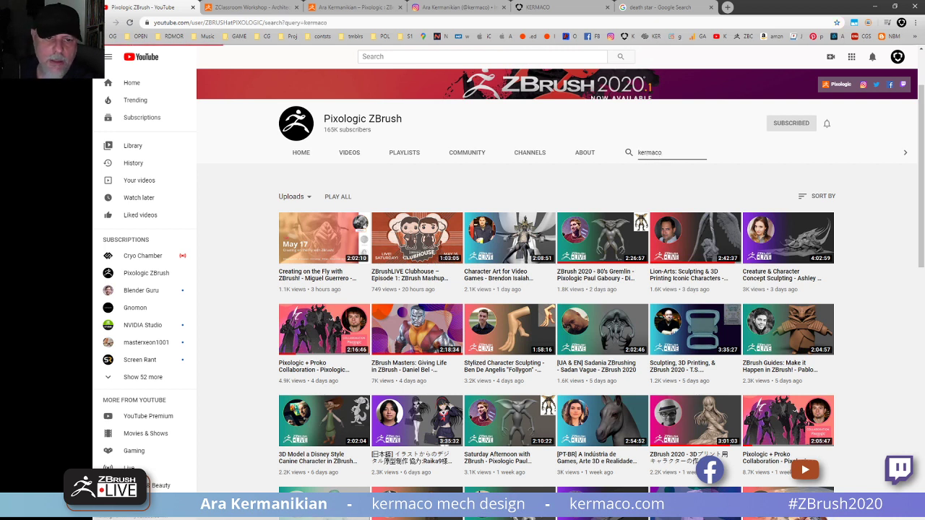
pyautogui.scroll(-3, 383, 394)
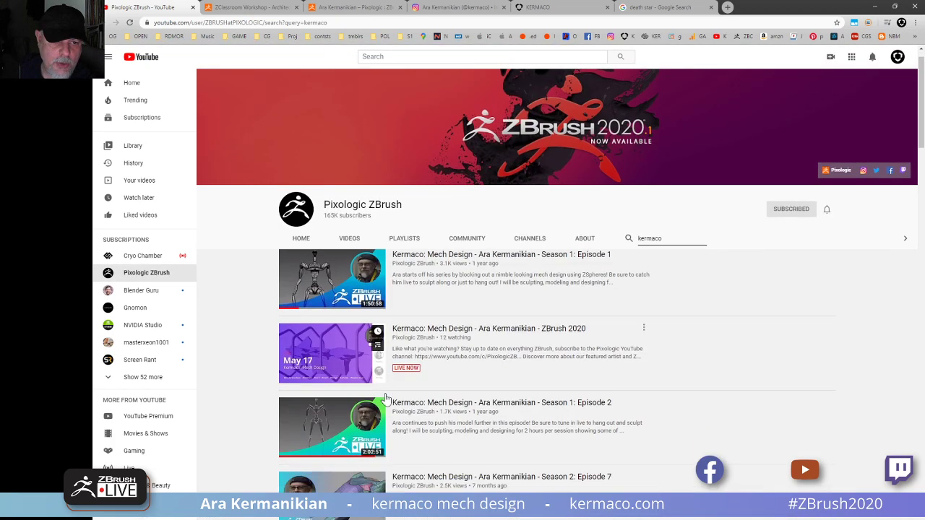
pyautogui.scroll(3, 343, 385)
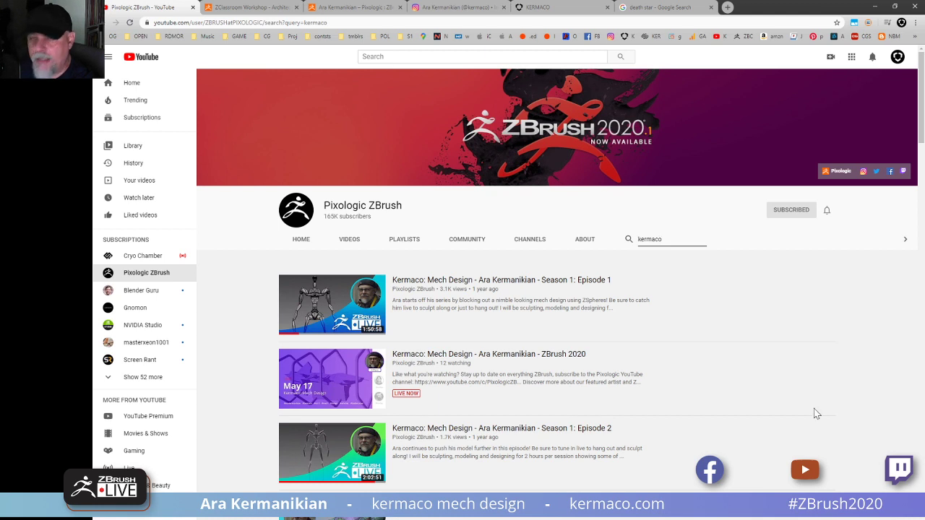
pyautogui.click(873, 10)
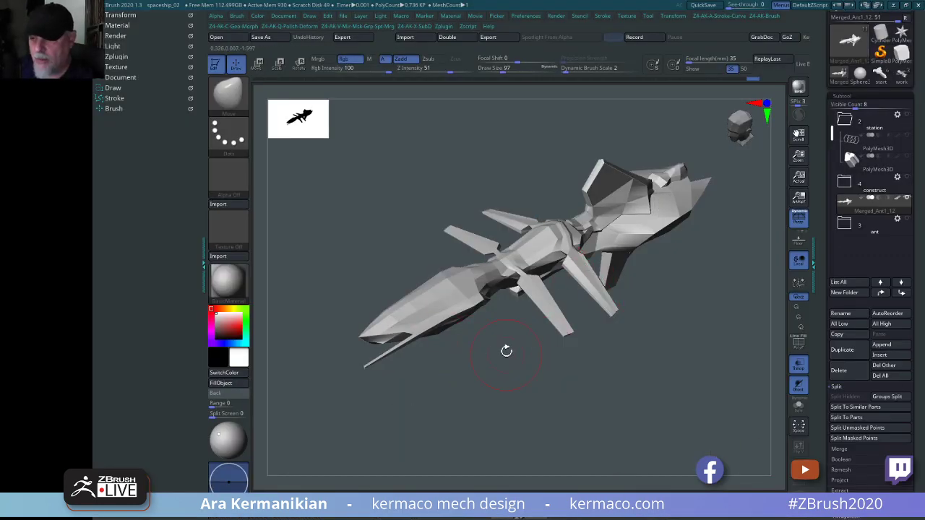
# Set the Move brush's draw size to 94 and, in side view, pull the upper fin's tip upward and its leading edge forward.
pyautogui.moveTo(652, 402); pyautogui.dragTo(541, 347)
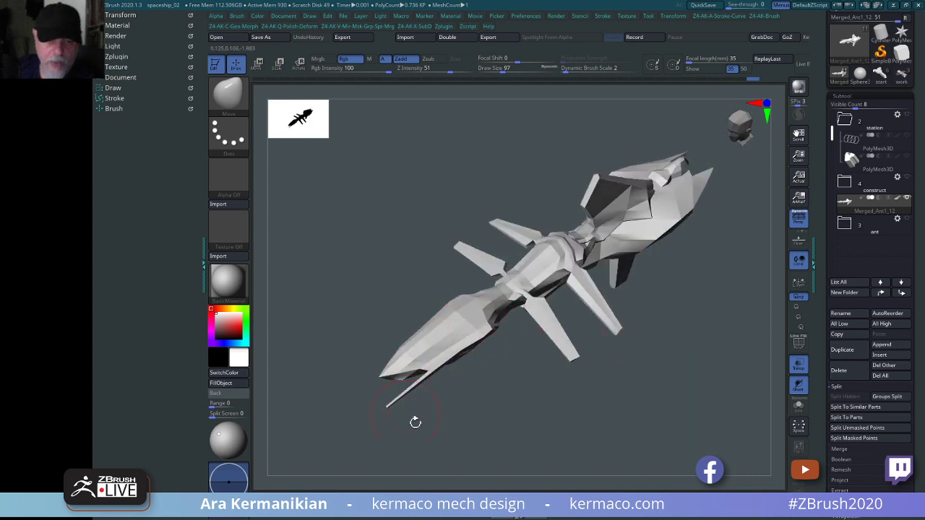
pyautogui.moveTo(414, 422); pyautogui.dragTo(636, 430)
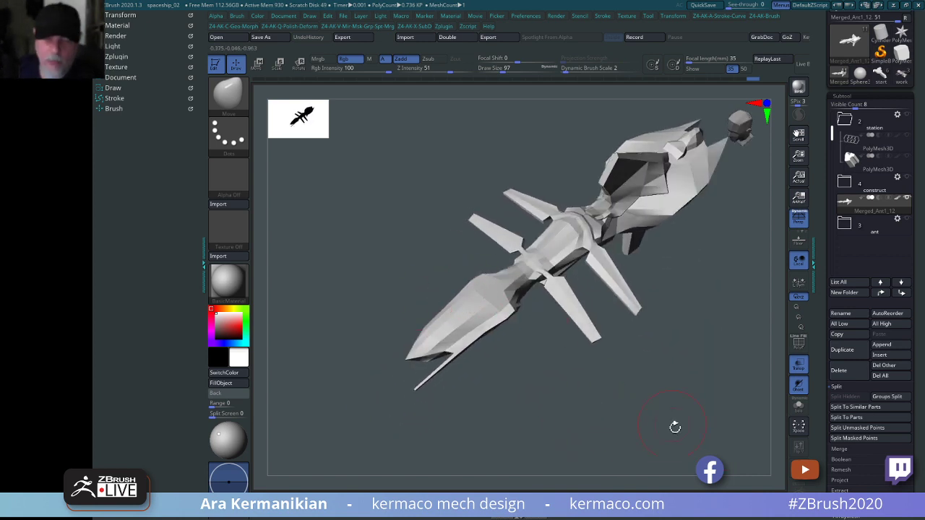
pyautogui.press('s')
pyautogui.moveTo(723, 366); pyautogui.dragTo(653, 390)
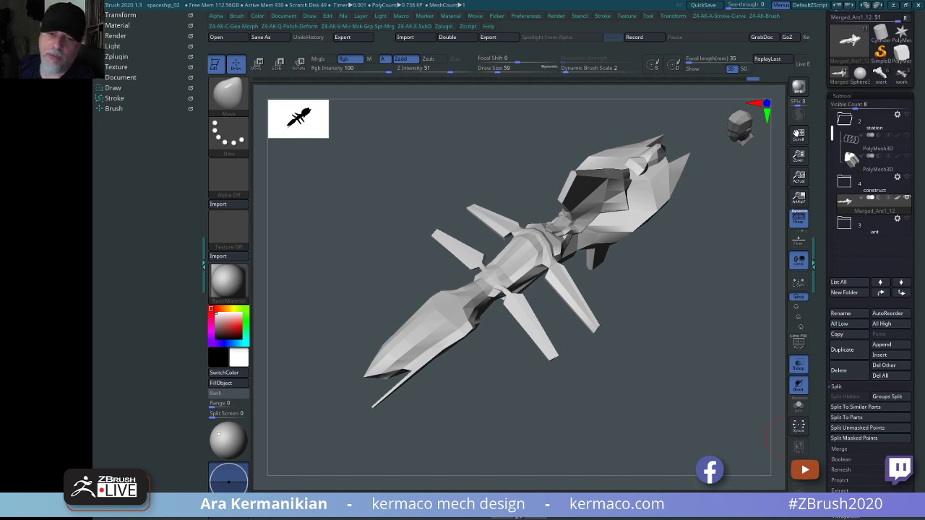
pyautogui.moveTo(650, 401); pyautogui.dragTo(613, 411)
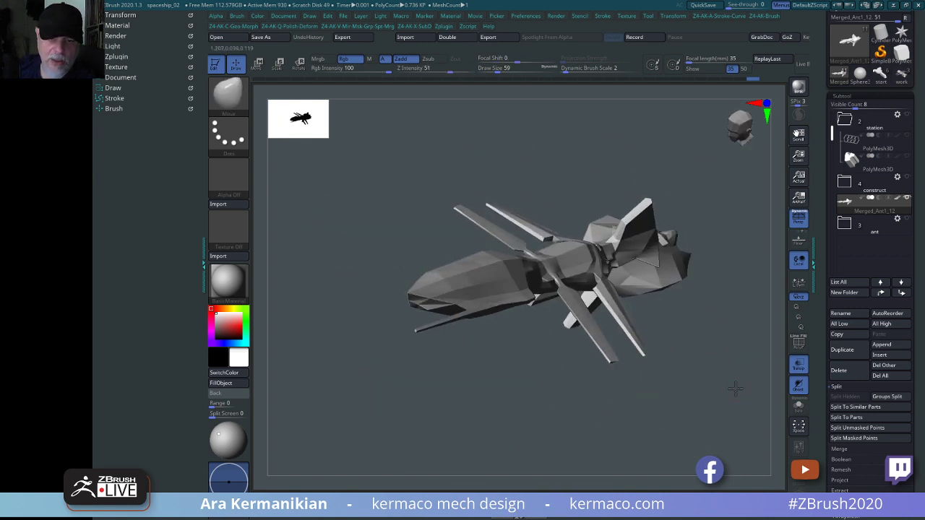
pyautogui.moveTo(733, 385); pyautogui.dragTo(707, 397)
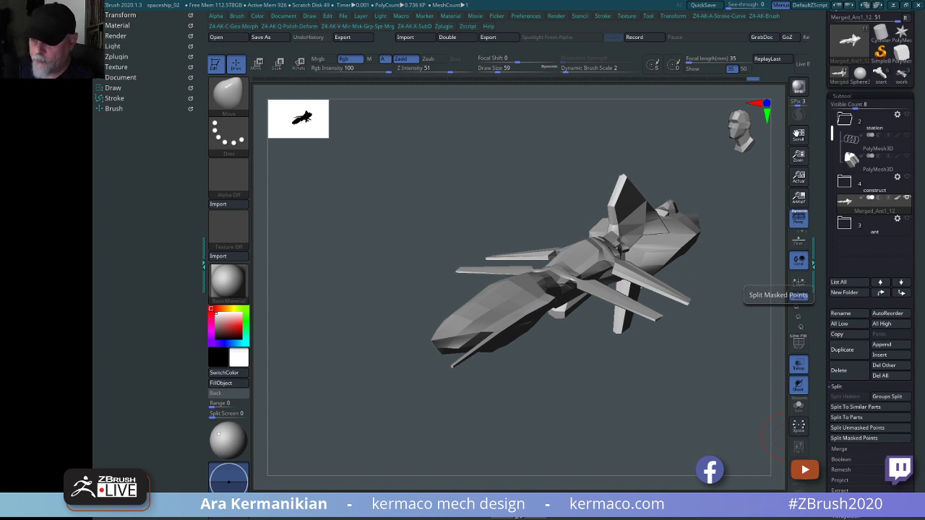
pyautogui.moveTo(653, 443); pyautogui.dragTo(727, 361)
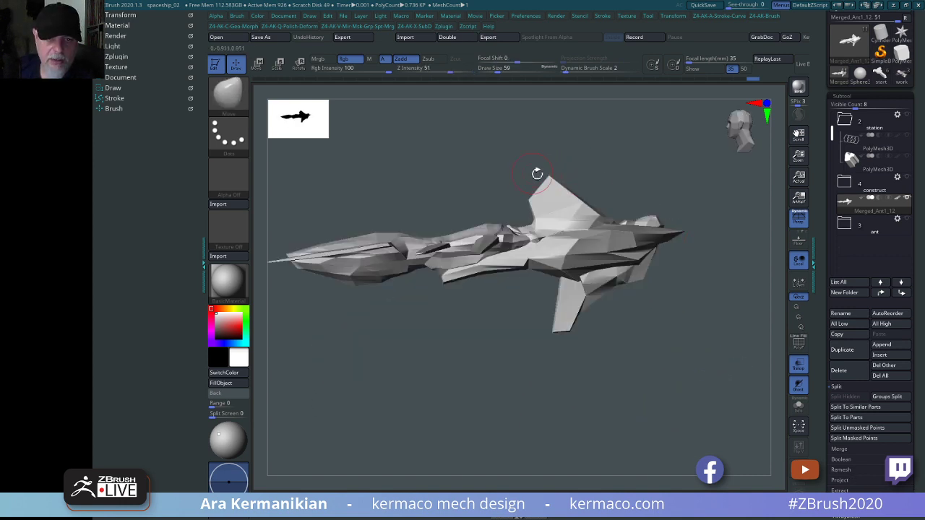
pyautogui.press('s')
pyautogui.moveTo(626, 169); pyautogui.dragTo(634, 168)
pyautogui.moveTo(551, 178)
pyautogui.mouseDown()
pyautogui.moveTo(537, 191)
pyautogui.moveTo(552, 166)
pyautogui.mouseUp()
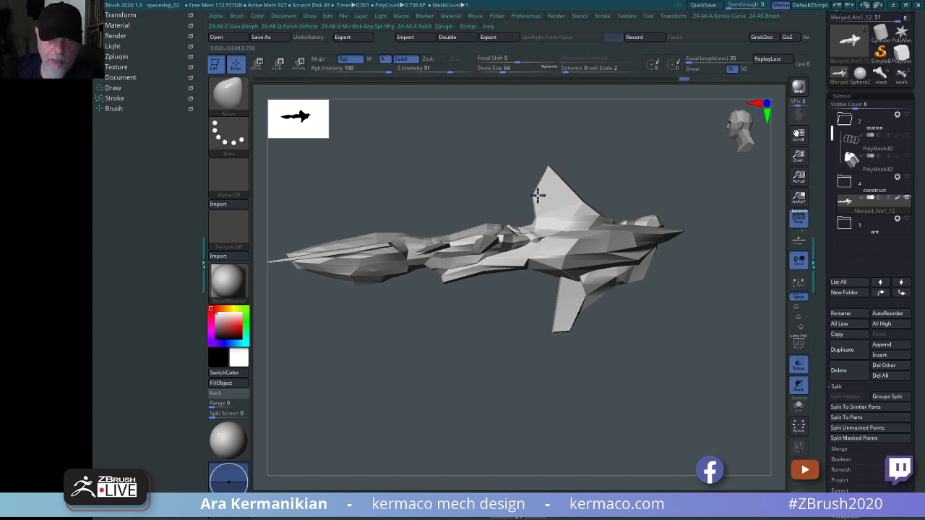
pyautogui.moveTo(539, 205); pyautogui.dragTo(534, 205)
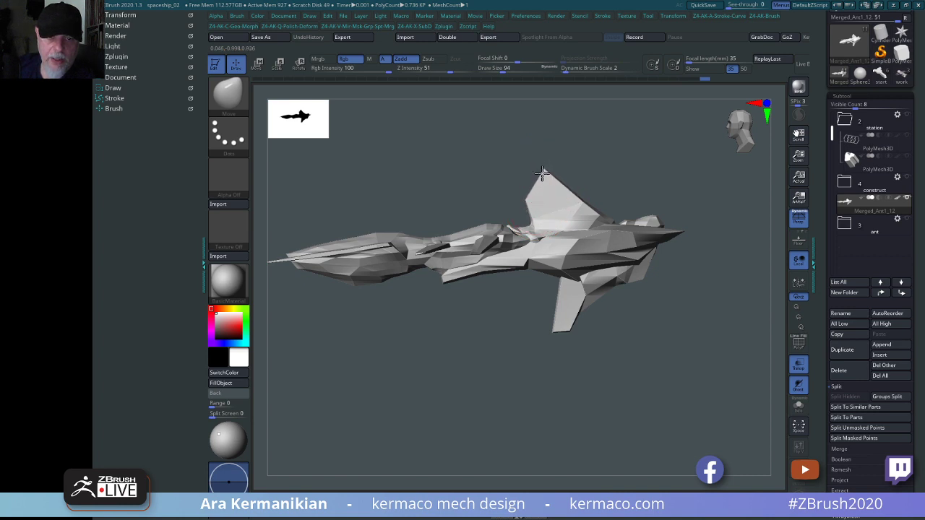
# Examine the reshaped upper fin and the ship's overall silhouette from the side and from front three-quarter angles.
pyautogui.moveTo(659, 179)
pyautogui.mouseDown()
pyautogui.moveTo(668, 179)
pyautogui.moveTo(658, 163)
pyautogui.moveTo(680, 151)
pyautogui.moveTo(653, 174)
pyautogui.mouseUp()
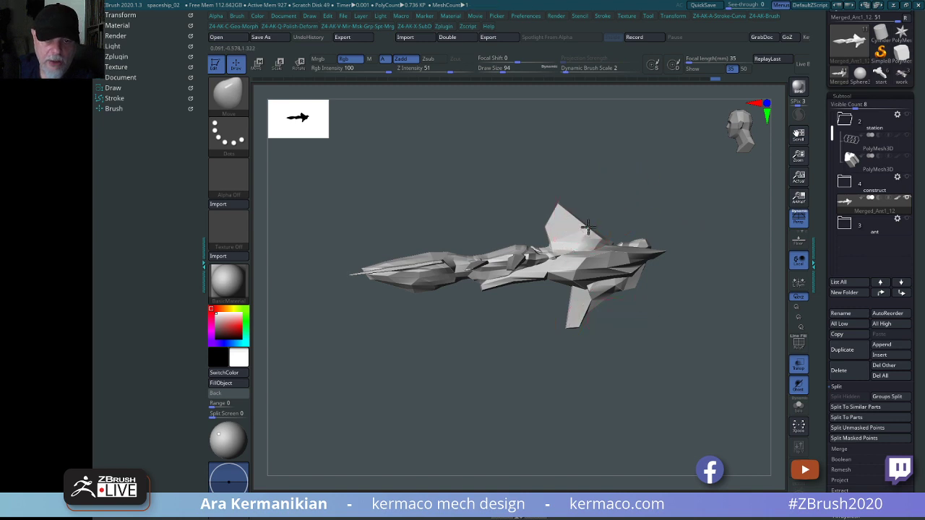
pyautogui.moveTo(646, 205)
pyautogui.mouseDown()
pyautogui.moveTo(675, 200)
pyautogui.moveTo(613, 204)
pyautogui.moveTo(662, 197)
pyautogui.mouseUp()
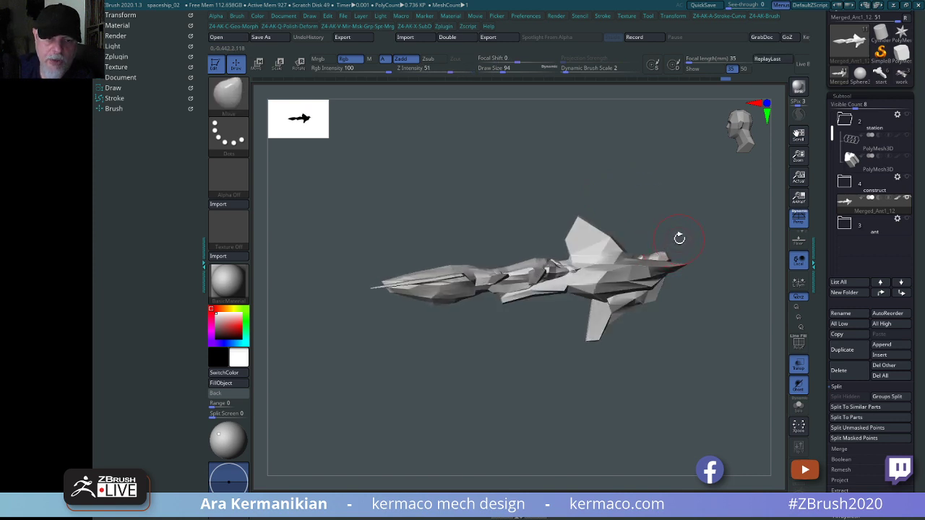
pyautogui.moveTo(576, 174); pyautogui.dragTo(716, 140)
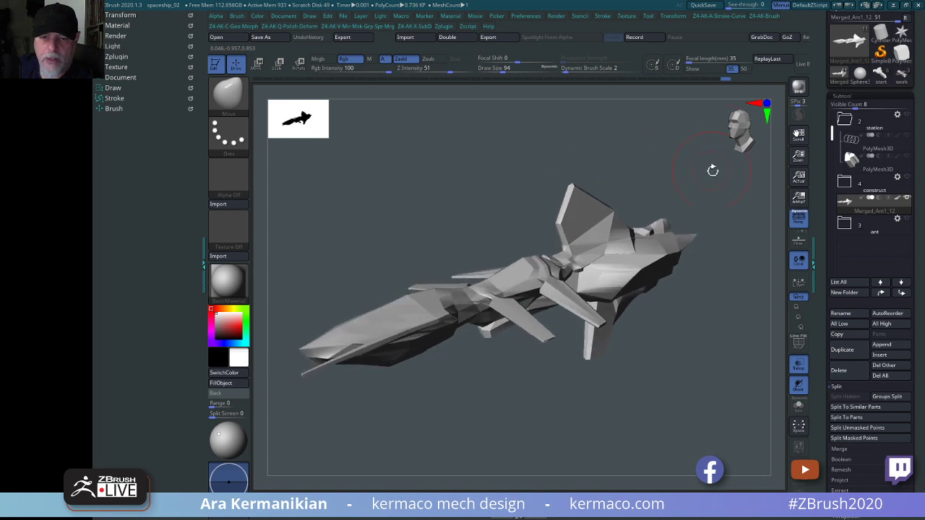
pyautogui.moveTo(727, 314); pyautogui.dragTo(712, 332)
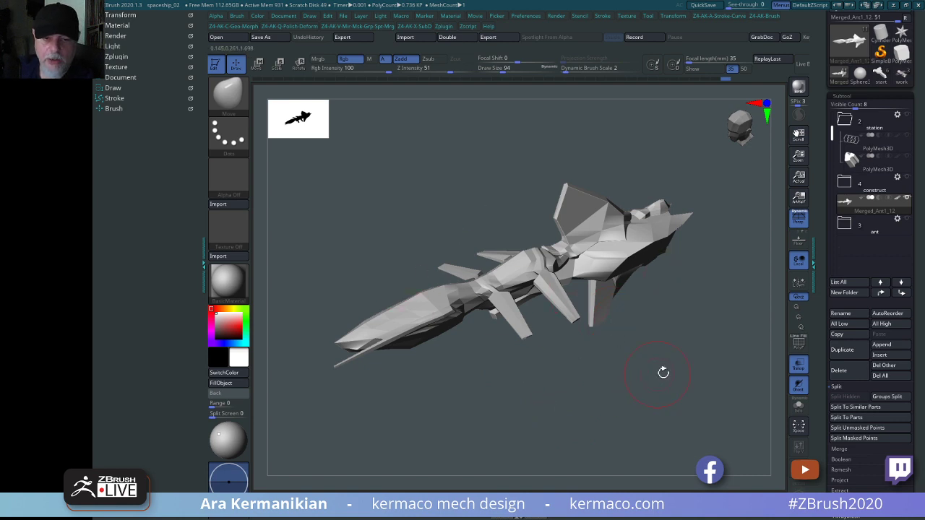
pyautogui.moveTo(664, 373); pyautogui.dragTo(669, 366)
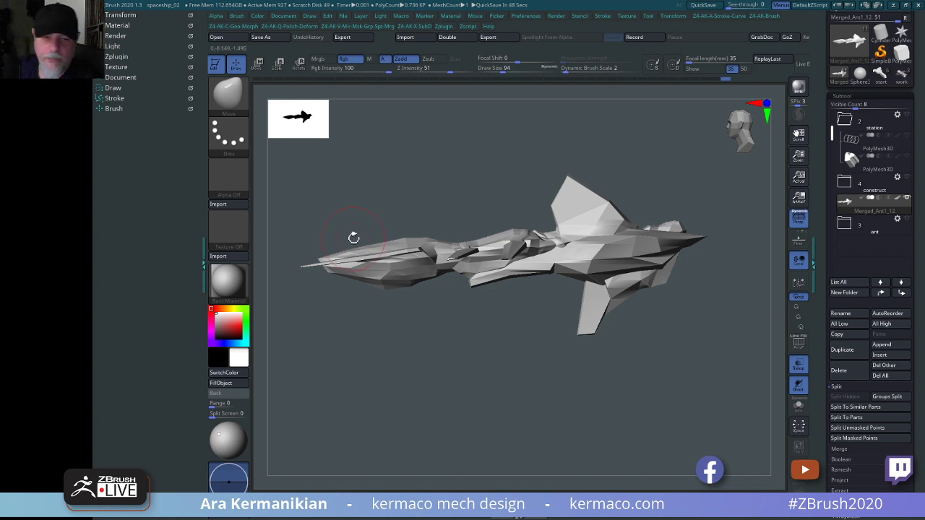
pyautogui.moveTo(454, 143); pyautogui.dragTo(501, 151)
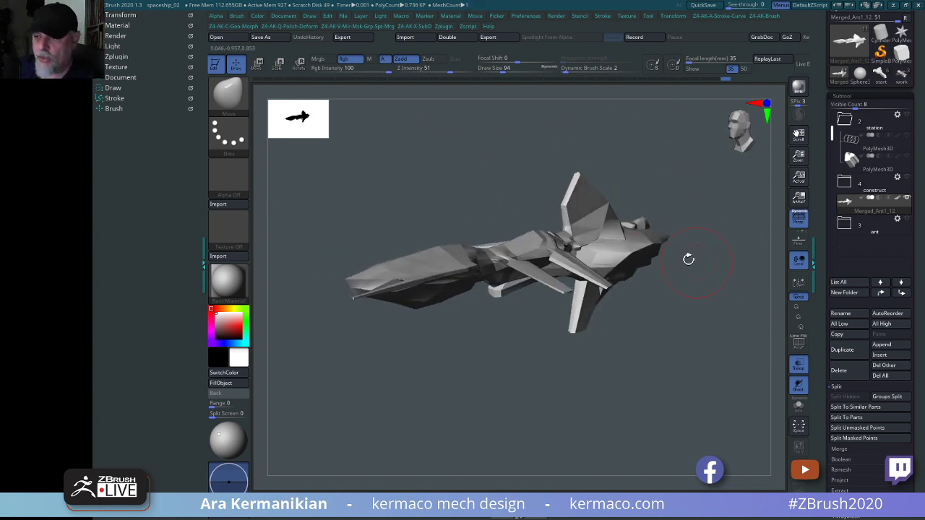
# Remesh the merged spaceship with DynaMesh at a resolution of 1024 with Project enabled.
pyautogui.moveTo(687, 250); pyautogui.dragTo(733, 261)
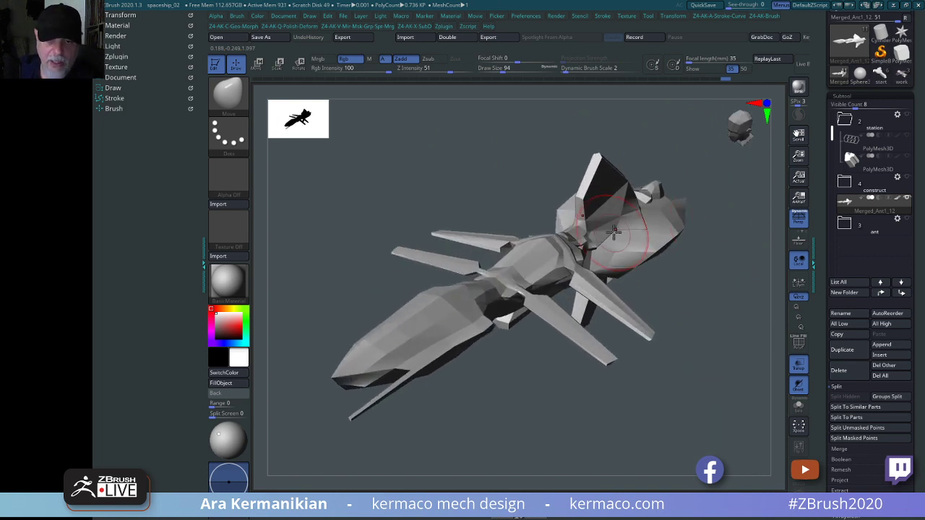
pyautogui.moveTo(749, 352); pyautogui.dragTo(712, 347)
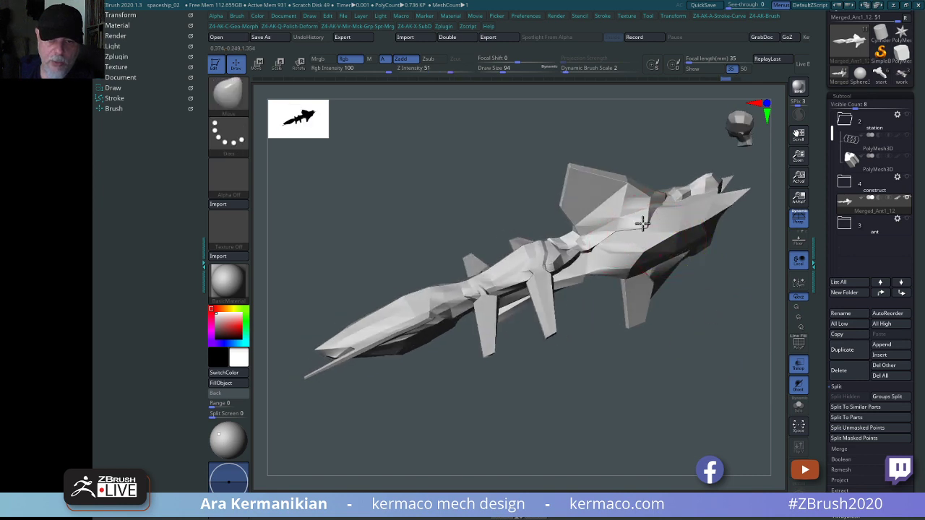
pyautogui.moveTo(685, 355); pyautogui.dragTo(586, 235)
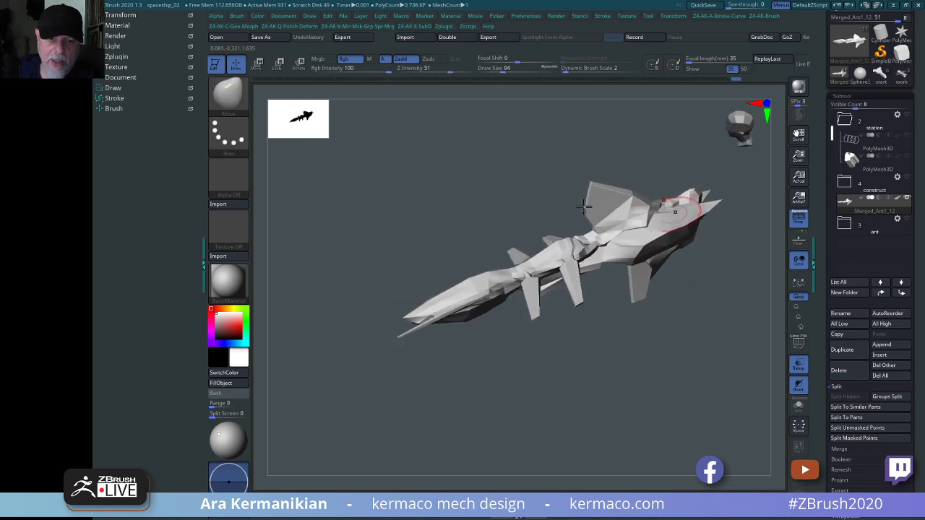
pyautogui.moveTo(623, 203); pyautogui.dragTo(640, 371)
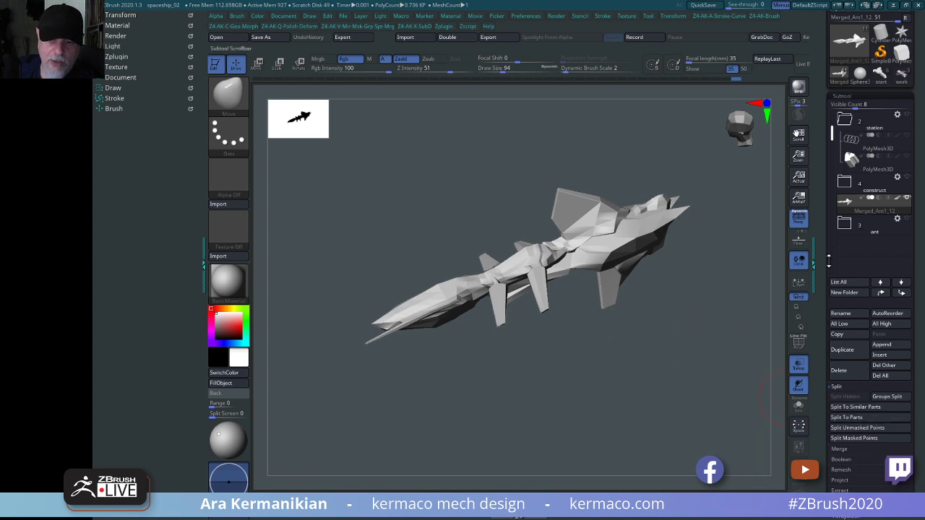
pyautogui.moveTo(823, 284); pyautogui.dragTo(822, 199)
pyautogui.click(849, 301)
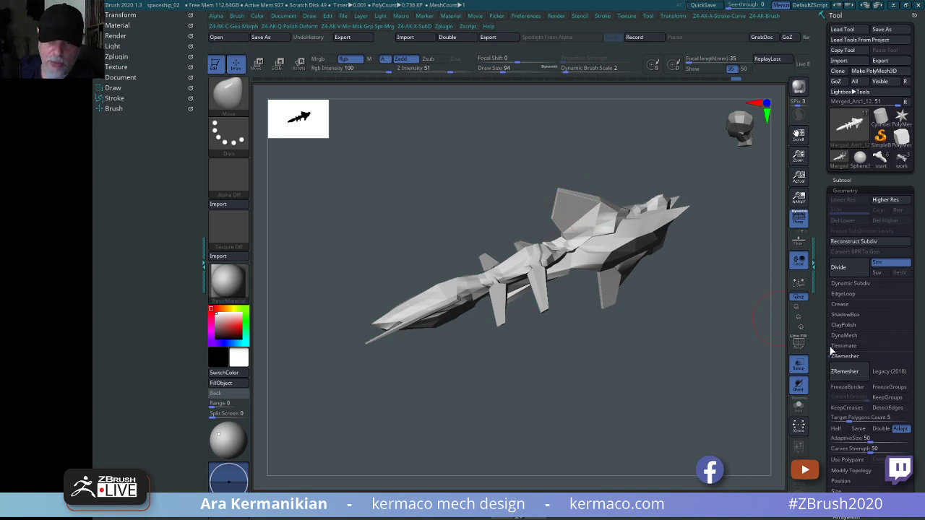
pyautogui.click(843, 336)
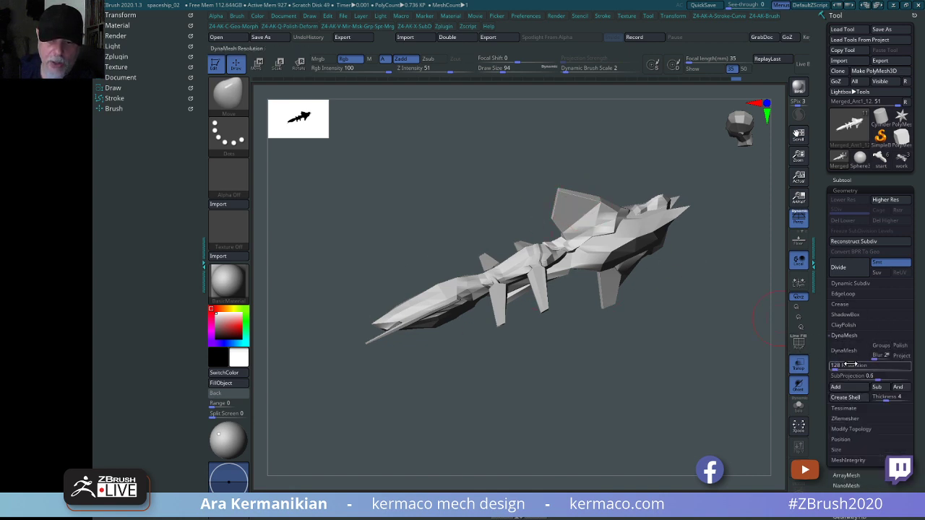
pyautogui.click(900, 356)
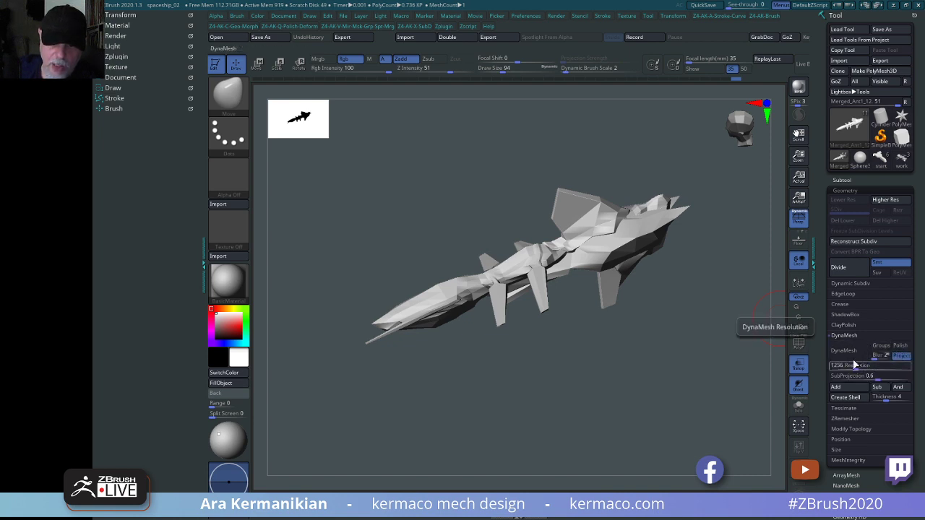
pyautogui.click(869, 364)
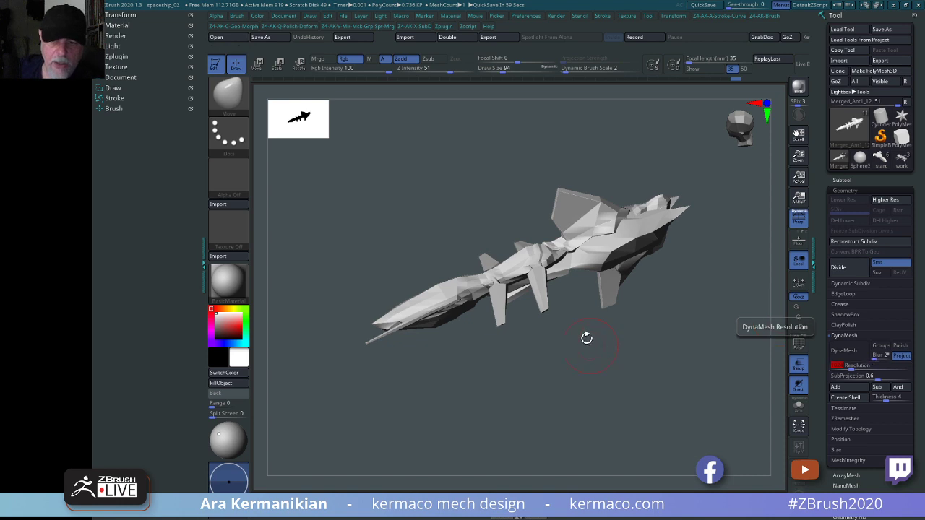
pyautogui.click(847, 359)
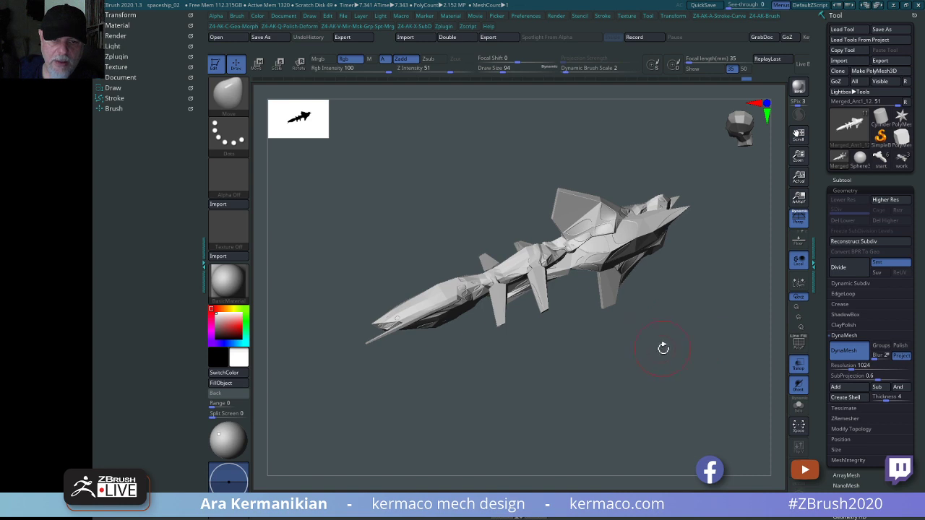
# Redo the DynaMesh at resolution 1024 with Project off, then show the wireframe and hide part of the ship to inspect its shell.
pyautogui.moveTo(663, 349); pyautogui.dragTo(704, 340)
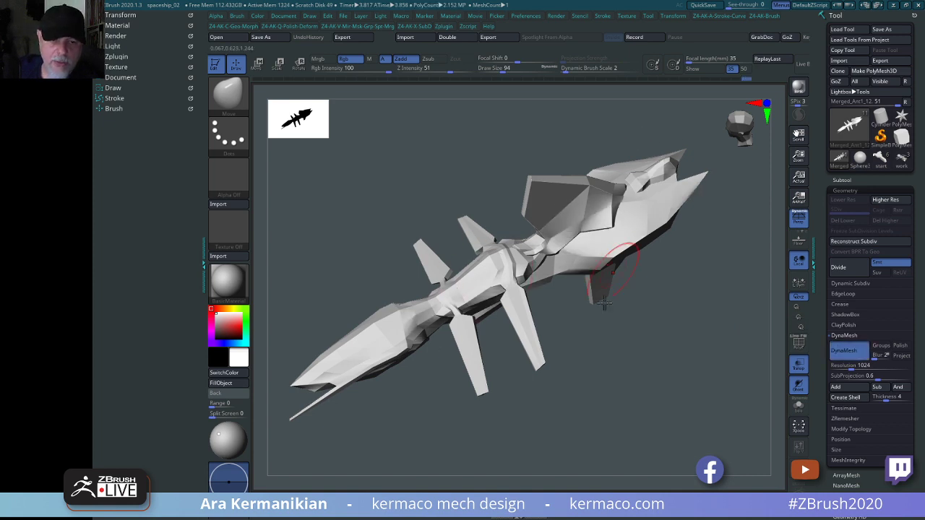
pyautogui.moveTo(637, 378); pyautogui.dragTo(652, 367)
pyautogui.click(798, 340)
pyautogui.keyDown('alt'); pyautogui.moveTo(567, 407); pyautogui.dragTo(492, 278); pyautogui.keyUp('alt')
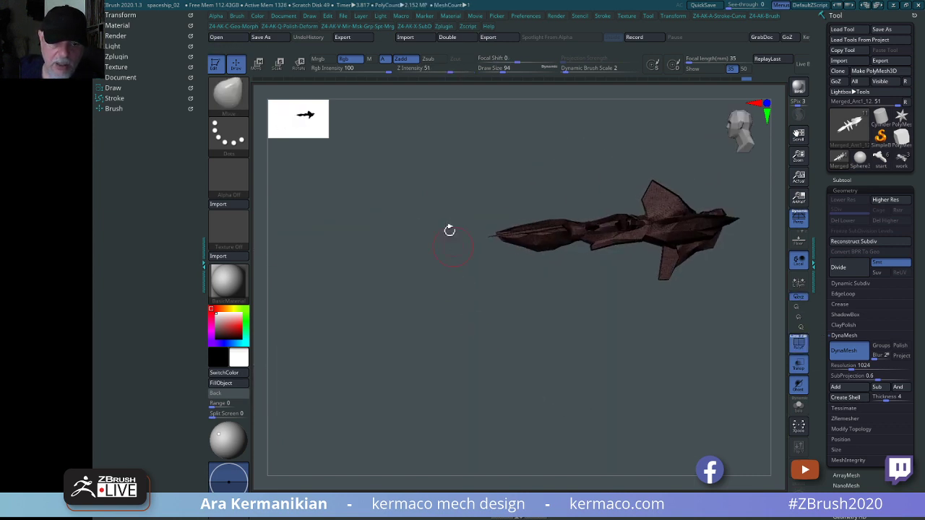
pyautogui.keyDown('ctrl'); pyautogui.keyDown('shift'); pyautogui.moveTo(422, 161); pyautogui.dragTo(613, 328); pyautogui.keyUp('shift'); pyautogui.keyUp('ctrl')
pyautogui.moveTo(686, 371)
pyautogui.mouseDown()
pyautogui.moveTo(667, 376)
pyautogui.moveTo(667, 386)
pyautogui.moveTo(684, 381)
pyautogui.mouseUp()
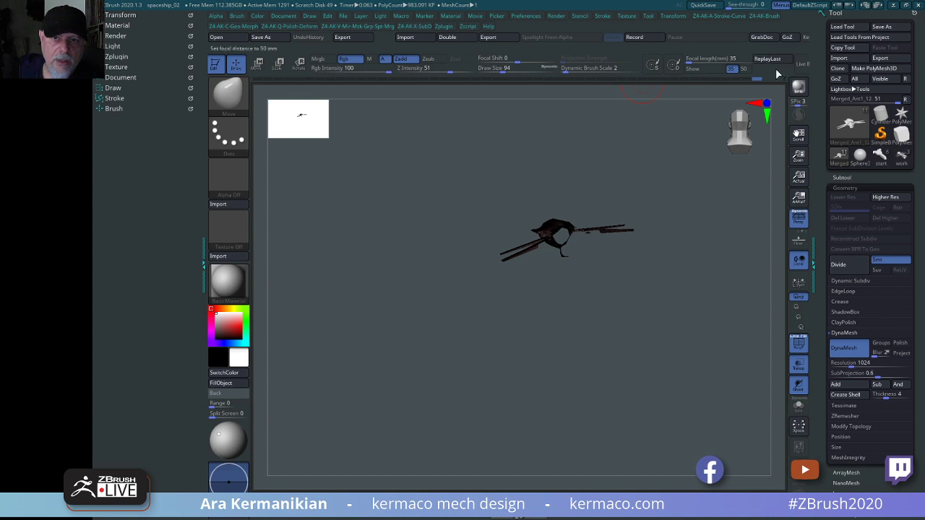
# Restore the interface configuration, turn on Double display for the mesh, and show the whole ship again.
pyautogui.click(526, 16)
pyautogui.click(539, 49)
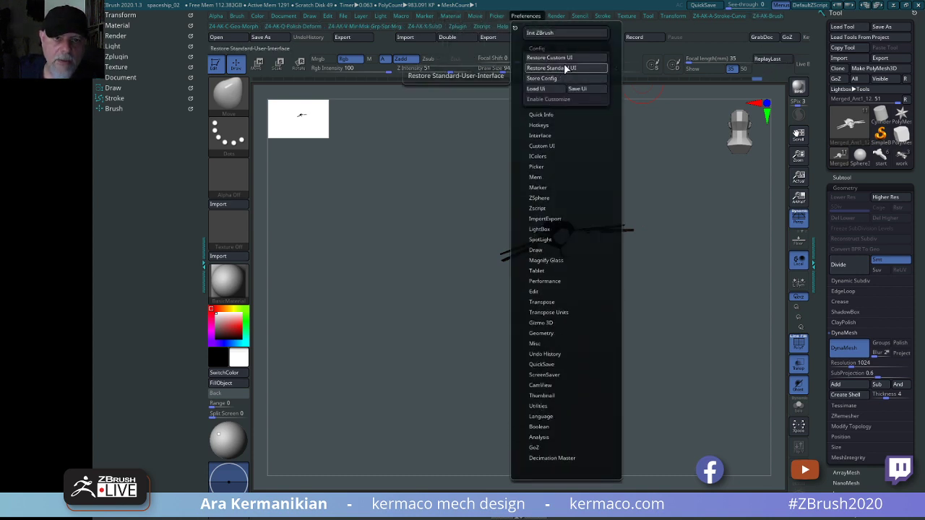
pyautogui.click(566, 68)
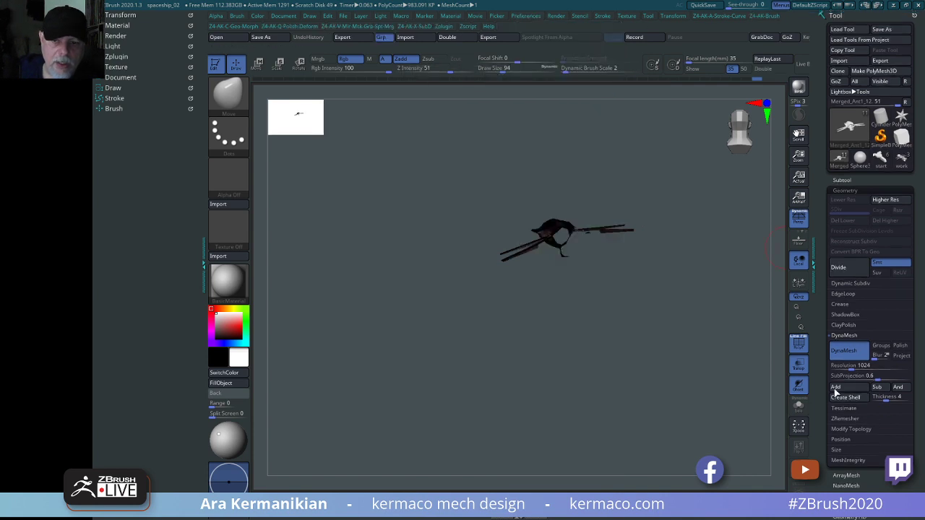
pyautogui.moveTo(684, 204)
pyautogui.mouseDown()
pyautogui.moveTo(671, 275)
pyautogui.moveTo(648, 308)
pyautogui.moveTo(675, 368)
pyautogui.moveTo(684, 345)
pyautogui.moveTo(669, 376)
pyautogui.moveTo(574, 405)
pyautogui.moveTo(495, 398)
pyautogui.moveTo(513, 400)
pyautogui.moveTo(491, 384)
pyautogui.mouseUp()
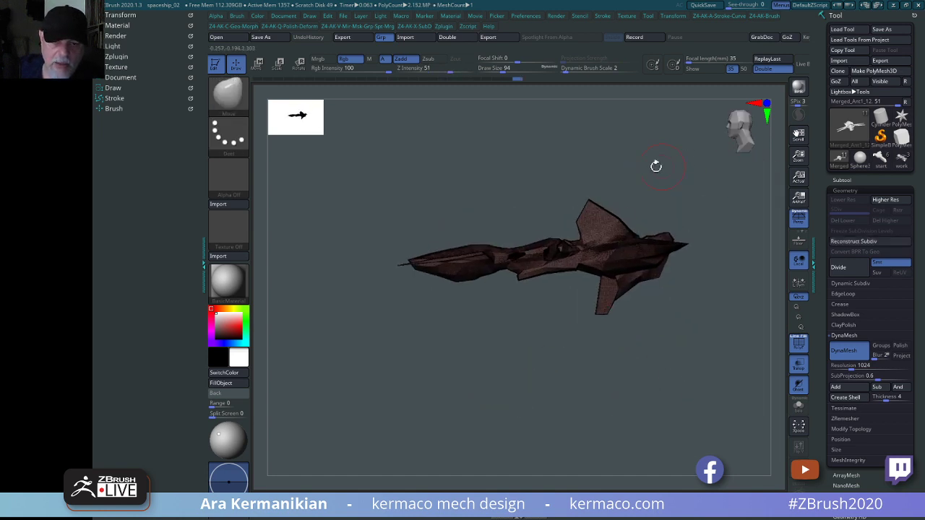
# Turn off DynaMesh mode for the ship and hide its wireframe overlay.
pyautogui.moveTo(657, 165); pyautogui.dragTo(688, 321)
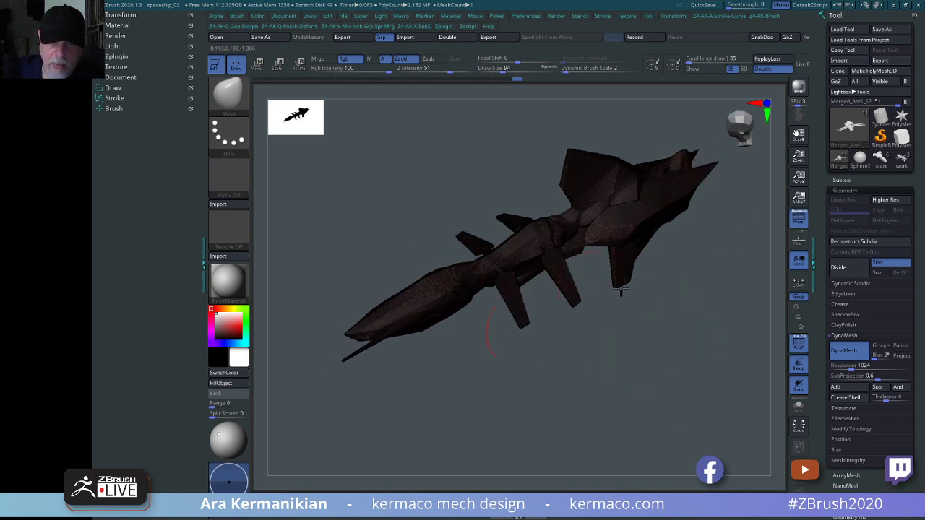
pyautogui.moveTo(654, 393); pyautogui.dragTo(715, 415)
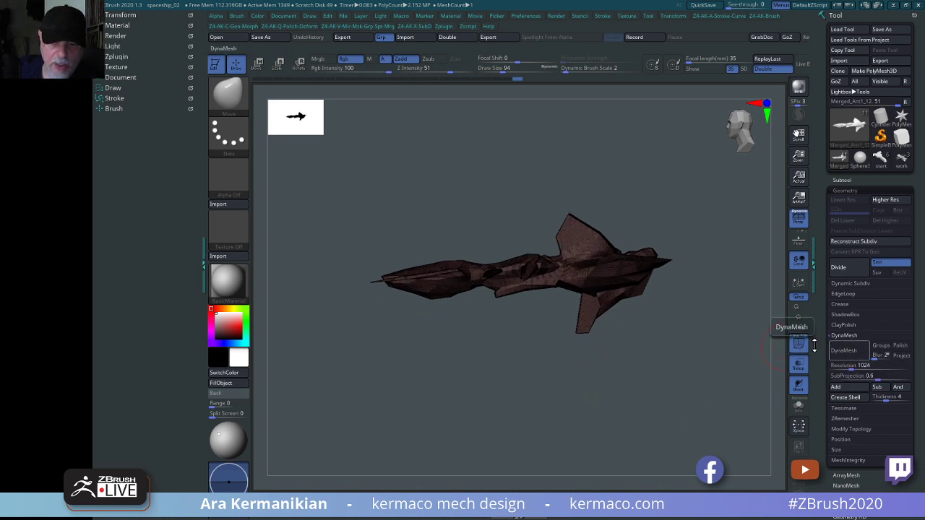
pyautogui.click(798, 346)
pyautogui.moveTo(609, 369); pyautogui.dragTo(642, 350)
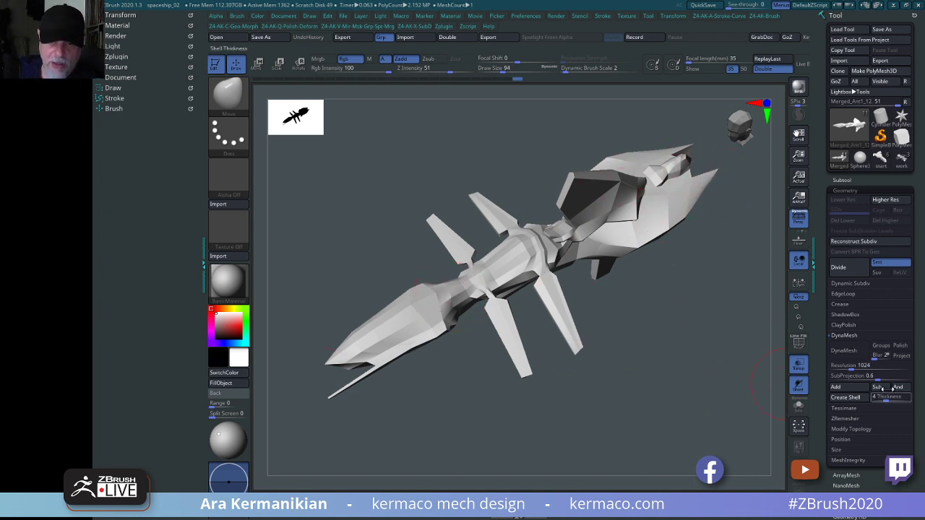
pyautogui.scroll(-8, 848, 345)
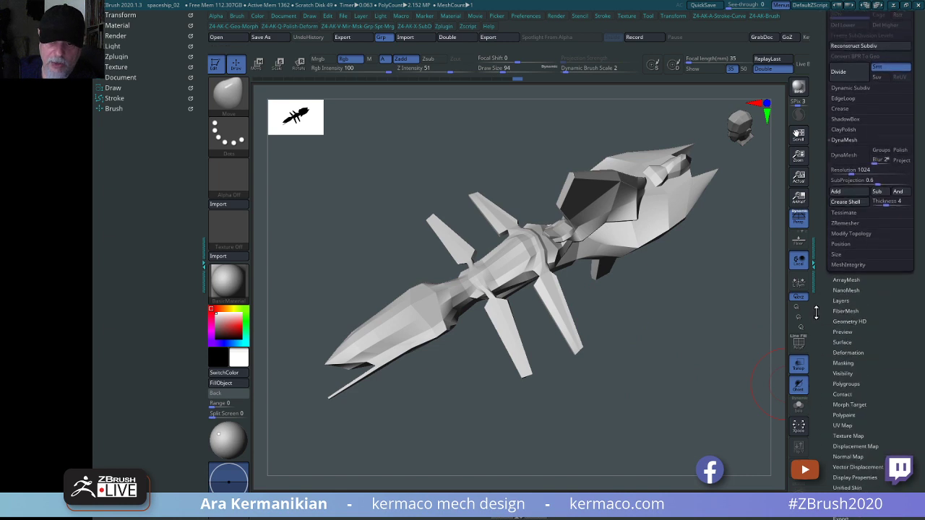
pyautogui.click(846, 340)
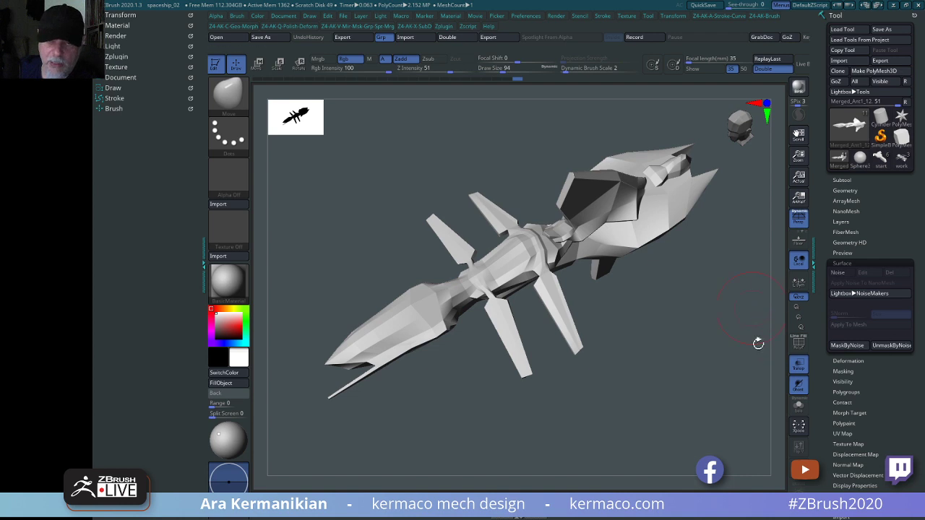
pyautogui.click(838, 273)
pyautogui.moveTo(770, 372); pyautogui.dragTo(758, 297)
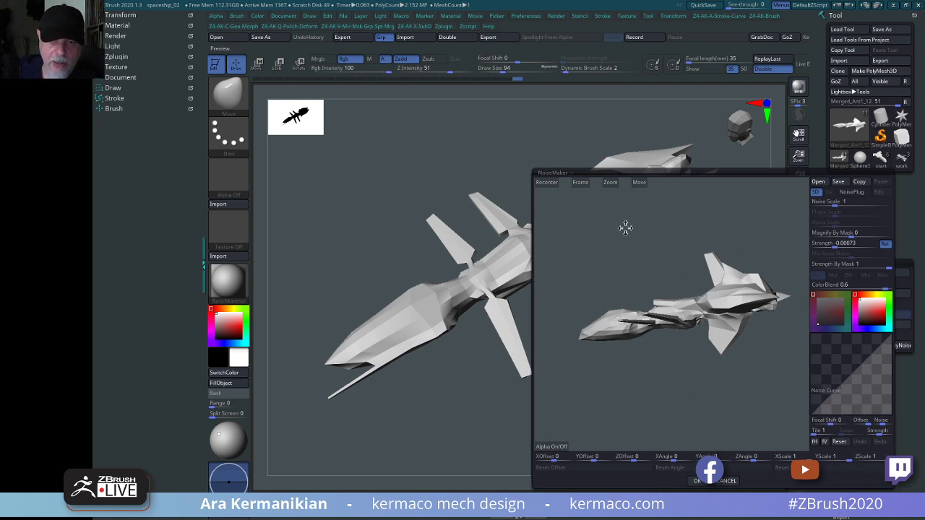
pyautogui.keyDown('shift'); pyautogui.moveTo(641, 221); pyautogui.dragTo(652, 210); pyautogui.keyUp('shift')
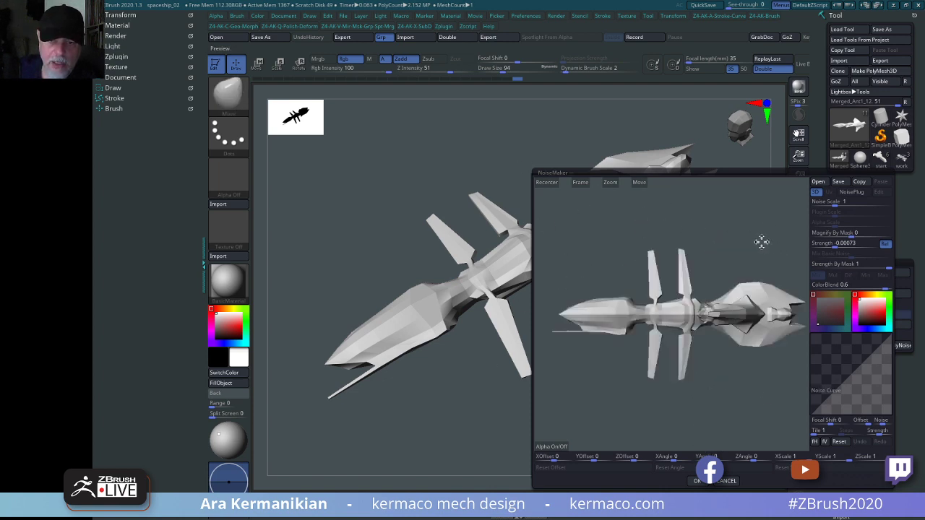
pyautogui.moveTo(762, 242); pyautogui.dragTo(717, 297)
pyautogui.moveTo(727, 243); pyautogui.dragTo(612, 209)
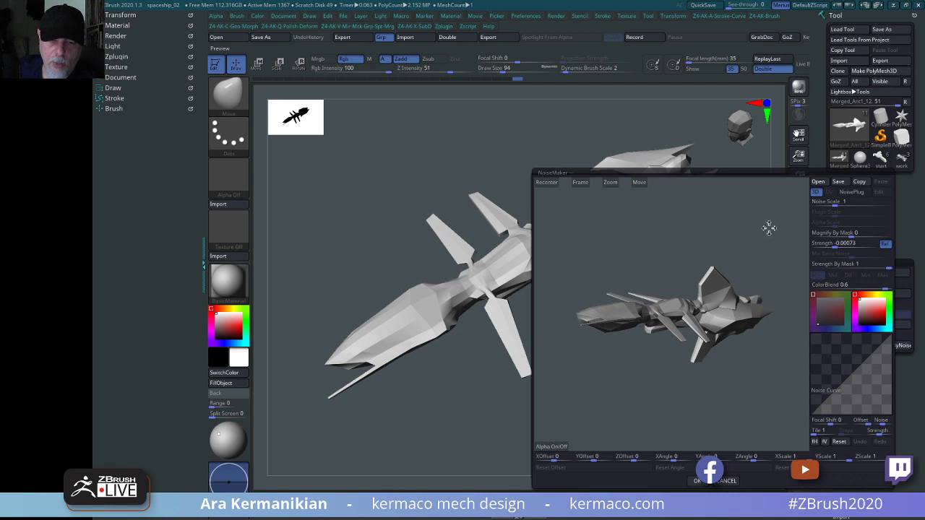
pyautogui.moveTo(768, 227); pyautogui.dragTo(735, 258)
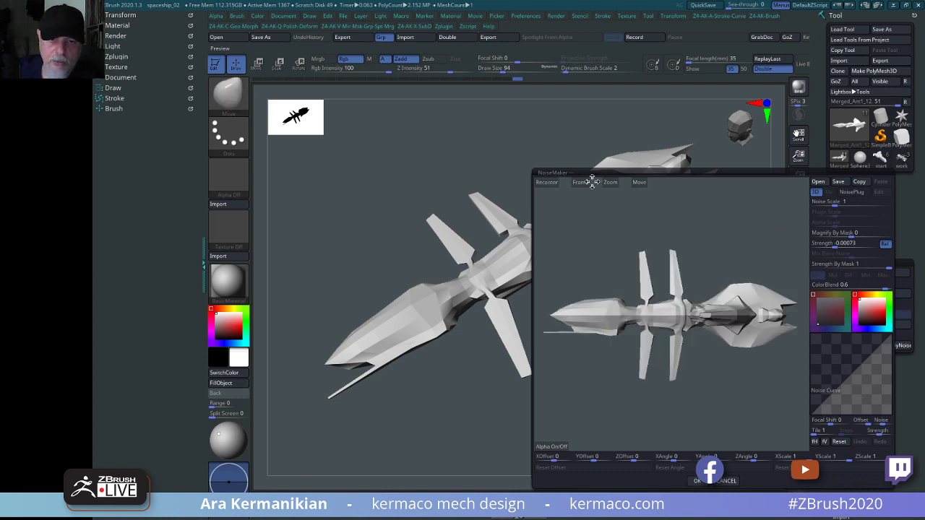
pyautogui.moveTo(782, 260); pyautogui.dragTo(785, 242)
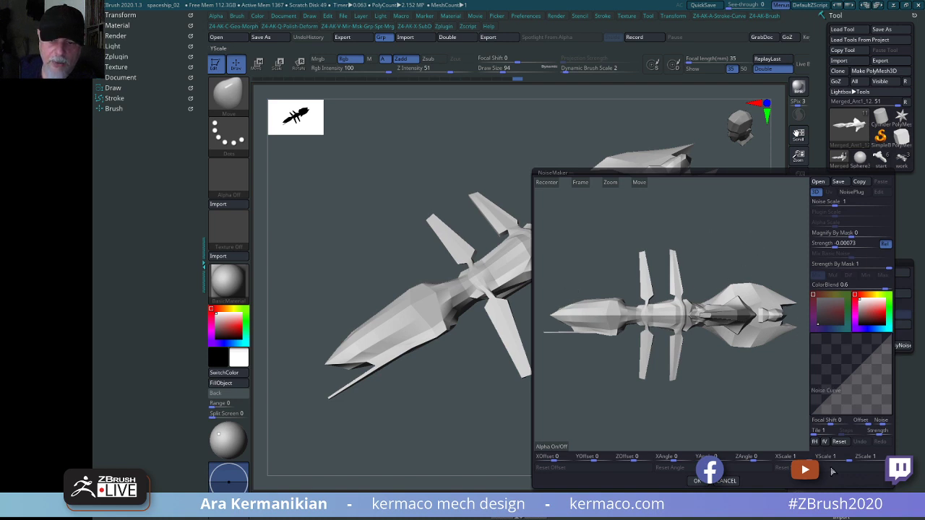
pyautogui.click(736, 484)
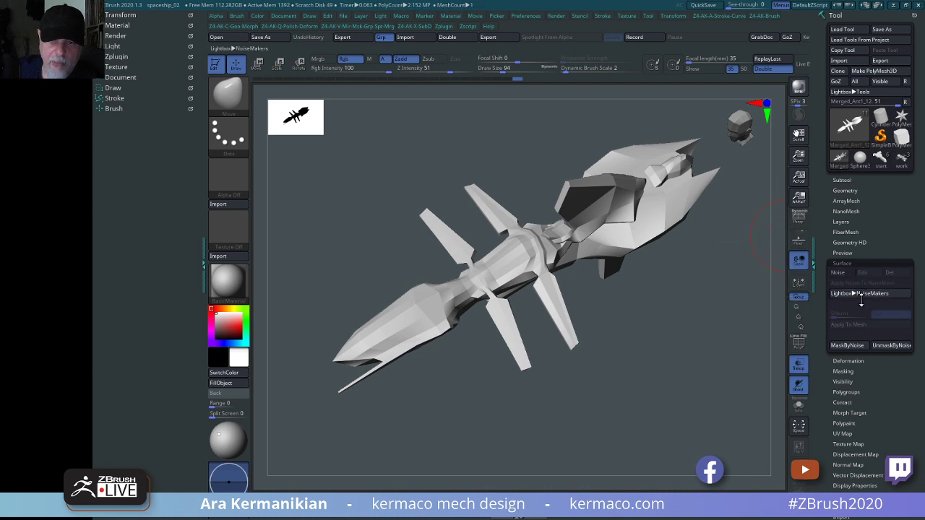
# With perspective off, open NoiseMaker for the ship and set the noise strength to 0.00623, previewing the result close up.
pyautogui.click(844, 277)
pyautogui.moveTo(730, 237)
pyautogui.mouseDown()
pyautogui.moveTo(723, 229)
pyautogui.moveTo(759, 231)
pyautogui.moveTo(731, 240)
pyautogui.mouseUp()
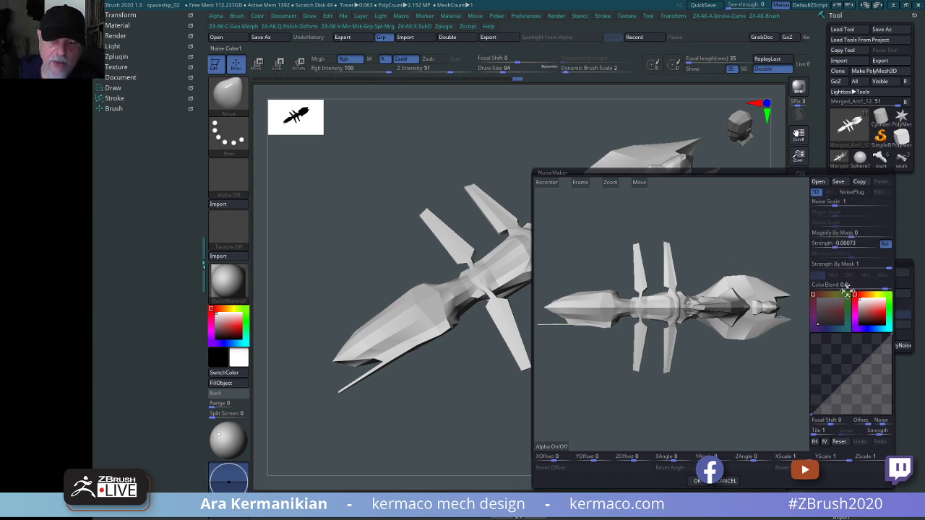
pyautogui.click(836, 244)
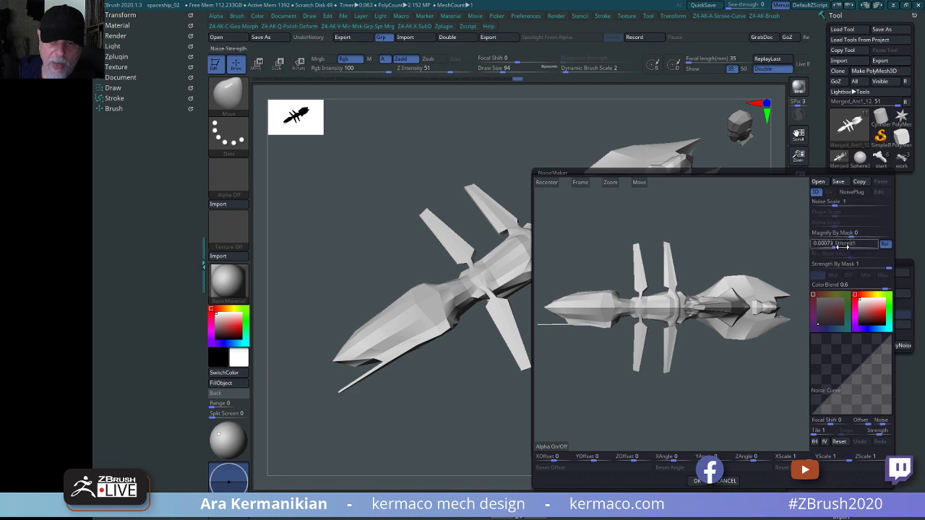
pyautogui.moveTo(836, 244); pyautogui.dragTo(857, 246)
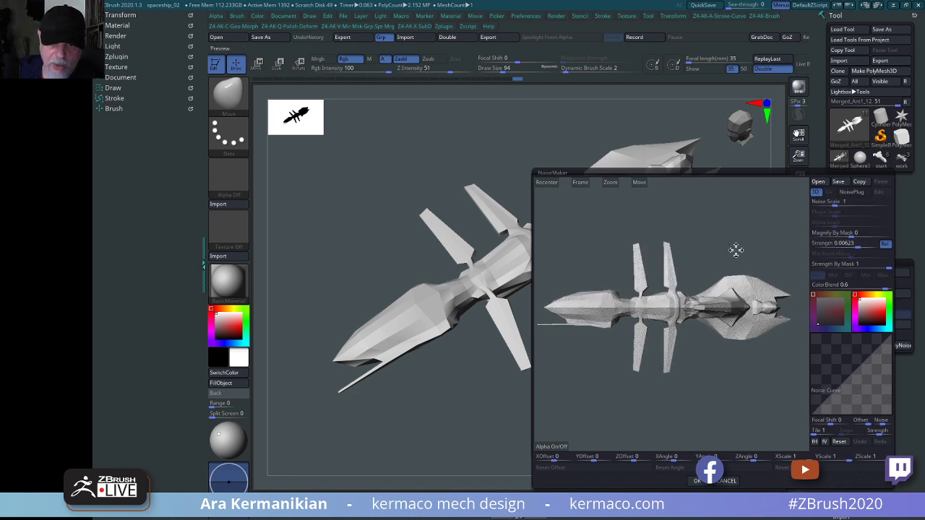
pyautogui.keyDown('alt'); pyautogui.moveTo(735, 250); pyautogui.dragTo(724, 321); pyautogui.keyUp('alt')
pyautogui.moveTo(695, 260); pyautogui.dragTo(781, 253)
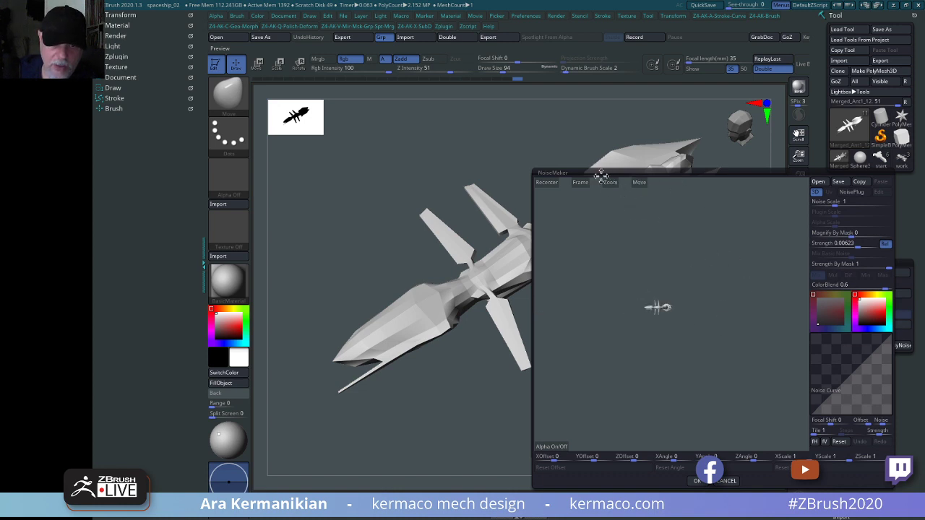
pyautogui.click(578, 182)
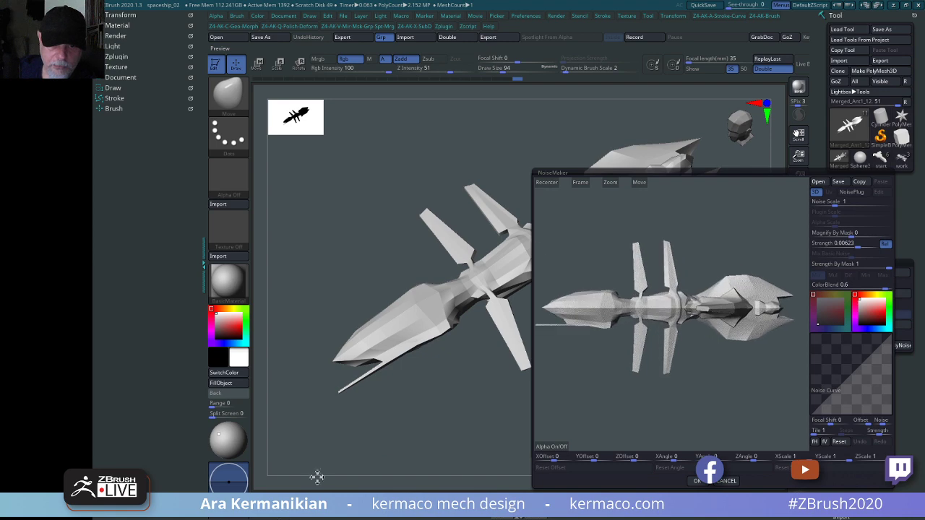
pyautogui.moveTo(610, 182); pyautogui.dragTo(708, 324)
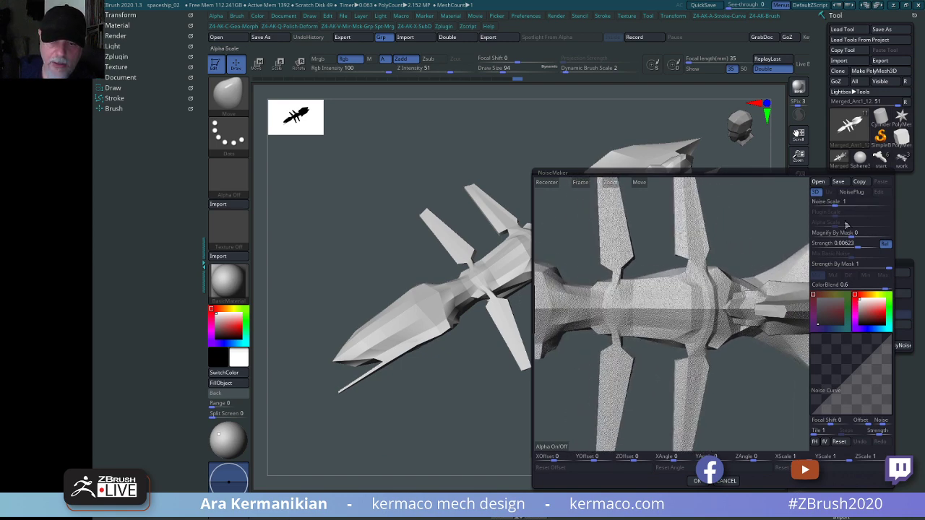
# Set the noise scale to 0 and load the mechanical panel-pattern alpha as the NoiseMaker texture.
pyautogui.moveTo(842, 201); pyautogui.dragTo(797, 207)
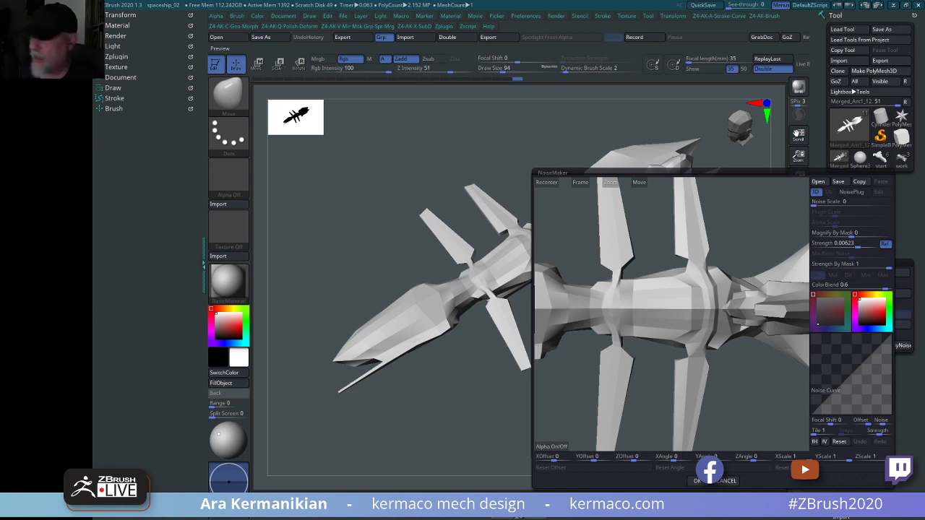
pyautogui.click(542, 448)
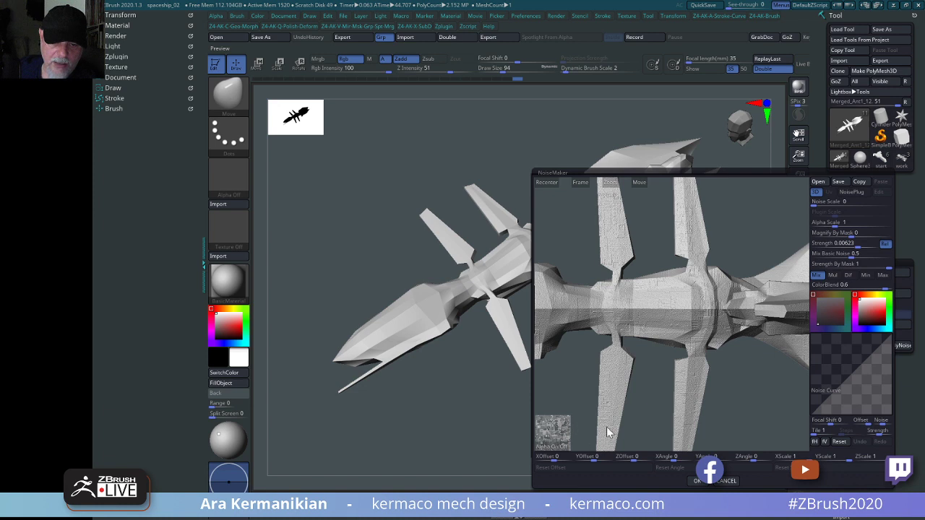
pyautogui.moveTo(772, 407); pyautogui.dragTo(788, 426)
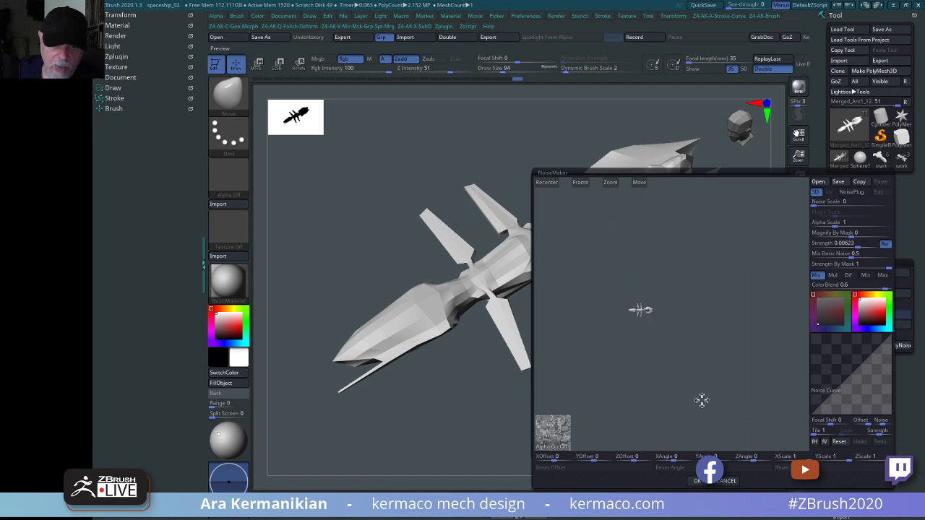
# Frame the ship's midsection in the NoiseMaker preview and set Mix Basic Noise to 0 so only the panel alpha contributes.
pyautogui.keyDown('alt'); pyautogui.moveTo(702, 400); pyautogui.dragTo(721, 404); pyautogui.keyUp('alt')
pyautogui.keyDown('alt'); pyautogui.moveTo(628, 433); pyautogui.dragTo(714, 418); pyautogui.keyUp('alt')
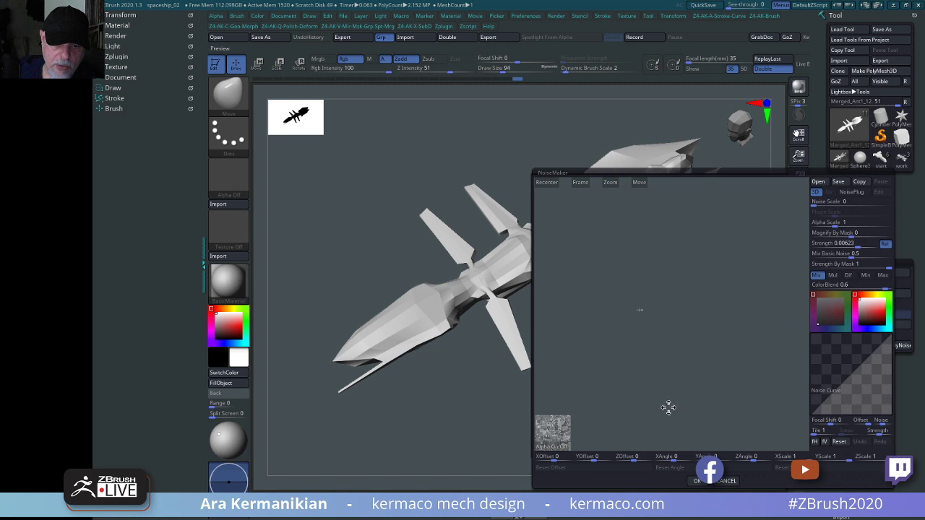
pyautogui.click(583, 185)
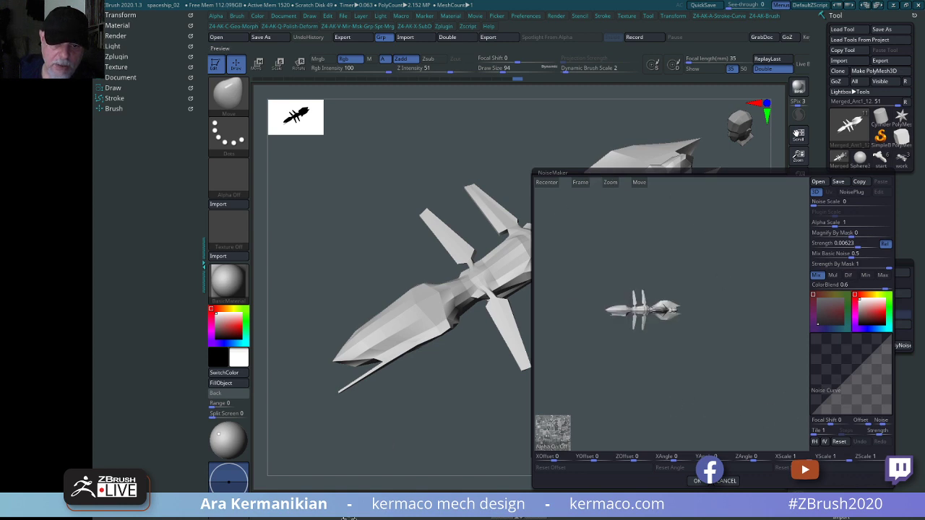
pyautogui.moveTo(614, 183); pyautogui.dragTo(511, 347)
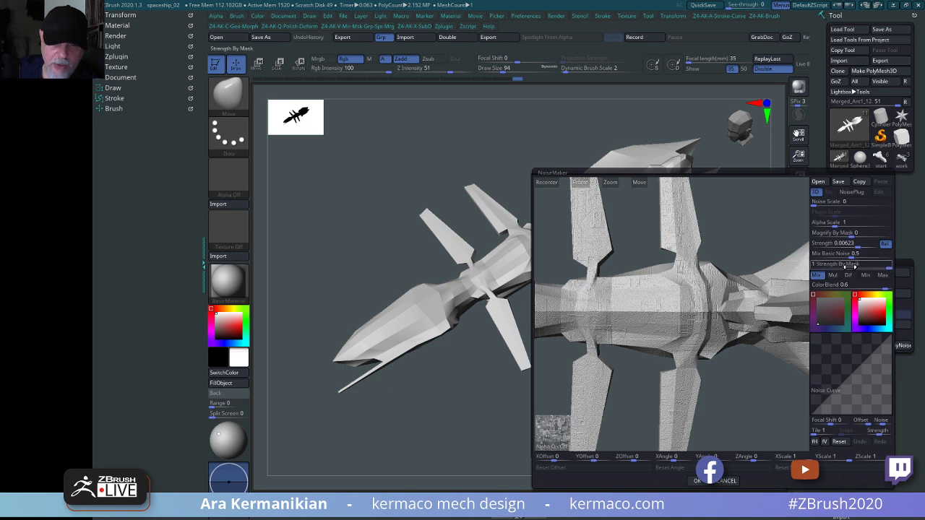
pyautogui.moveTo(850, 256); pyautogui.dragTo(799, 257)
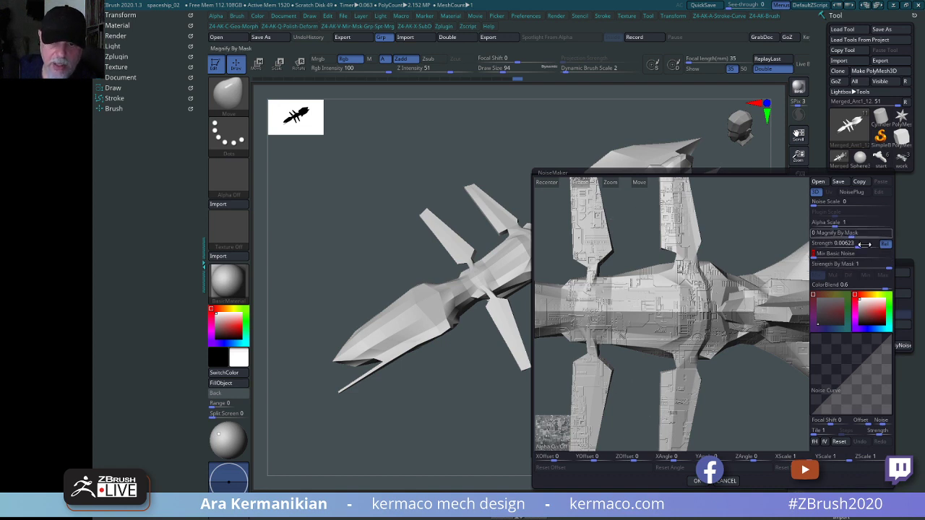
# Set the alpha scale to 7.12332 and the noise strength to 0.00152, checking the panel pattern along the ship.
pyautogui.moveTo(859, 246); pyautogui.dragTo(859, 246)
pyautogui.moveTo(728, 252); pyautogui.dragTo(611, 349)
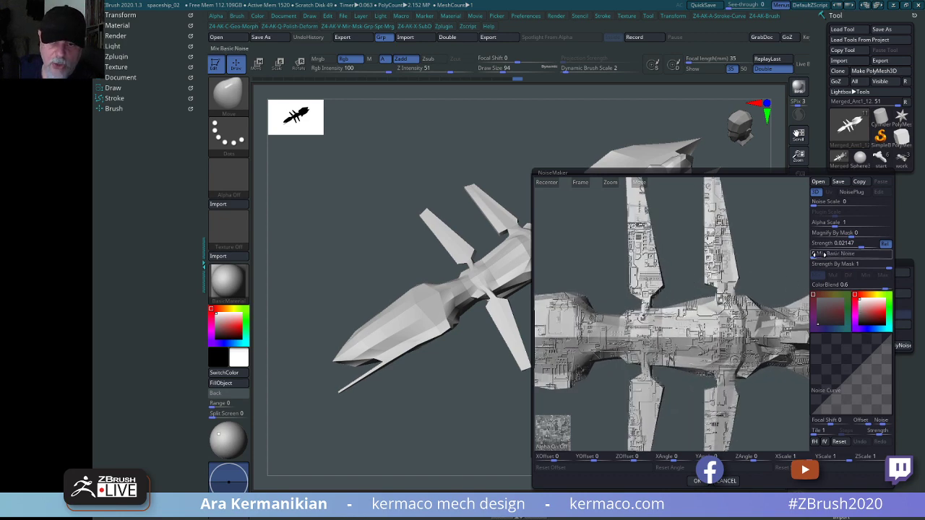
pyautogui.moveTo(860, 246)
pyautogui.mouseDown()
pyautogui.moveTo(843, 224)
pyautogui.moveTo(855, 247)
pyautogui.mouseUp()
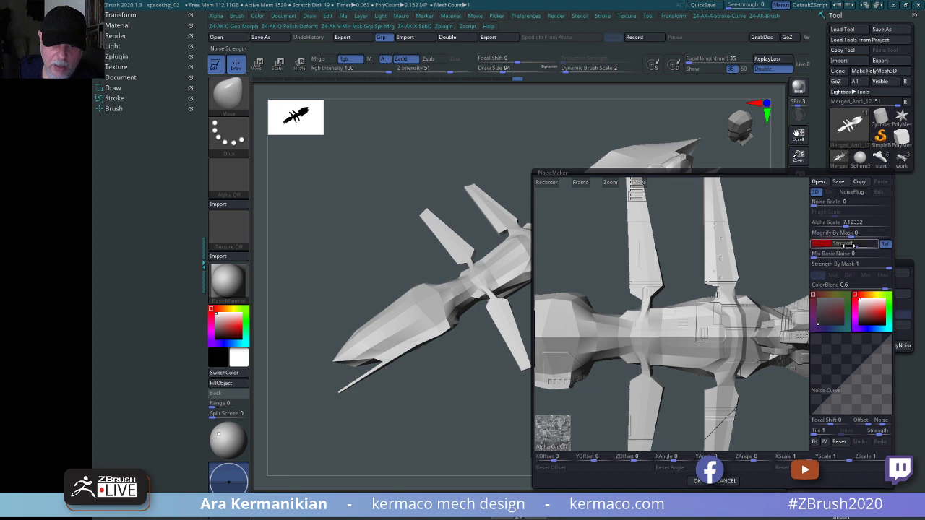
pyautogui.keyDown('alt'); pyautogui.moveTo(790, 269); pyautogui.dragTo(565, 248); pyautogui.keyUp('alt')
pyautogui.moveTo(767, 274); pyautogui.dragTo(753, 267)
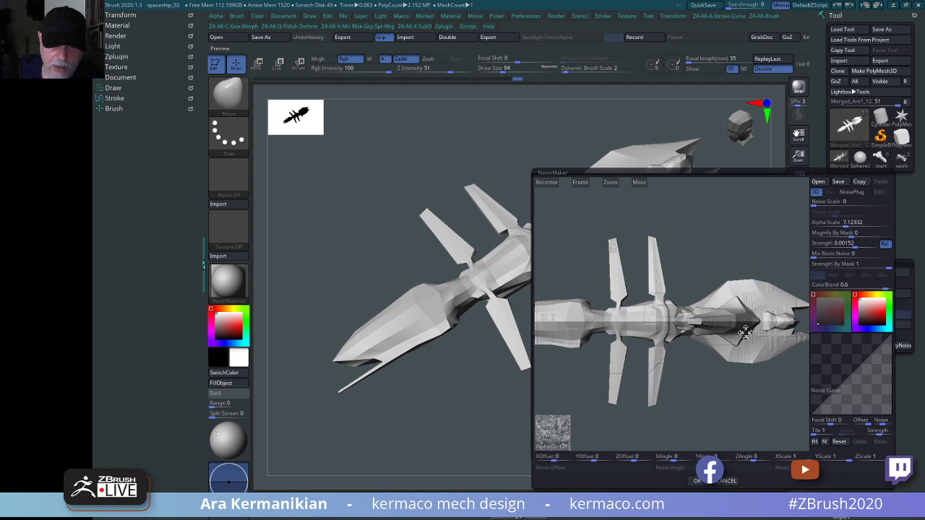
pyautogui.moveTo(749, 412); pyautogui.dragTo(755, 393)
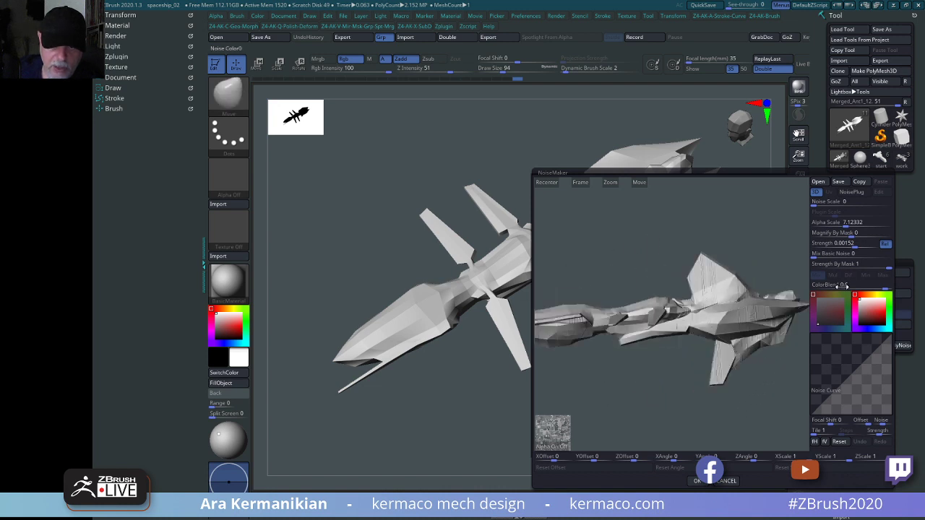
# Try an inverted noise strength of -0.0074, and settle on a positive strength of 0.00191.
pyautogui.moveTo(857, 246); pyautogui.dragTo(830, 248)
pyautogui.moveTo(703, 233); pyautogui.dragTo(744, 256)
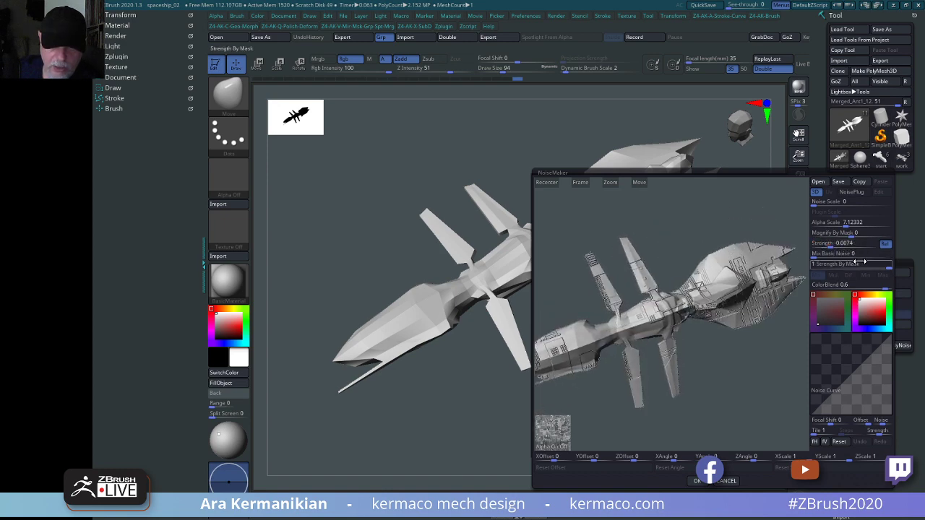
pyautogui.moveTo(831, 245)
pyautogui.mouseDown()
pyautogui.moveTo(839, 247)
pyautogui.moveTo(831, 247)
pyautogui.mouseUp()
pyautogui.moveTo(778, 309)
pyautogui.mouseDown()
pyautogui.moveTo(763, 388)
pyautogui.moveTo(766, 239)
pyautogui.moveTo(856, 245)
pyautogui.mouseUp()
pyautogui.click(844, 242)
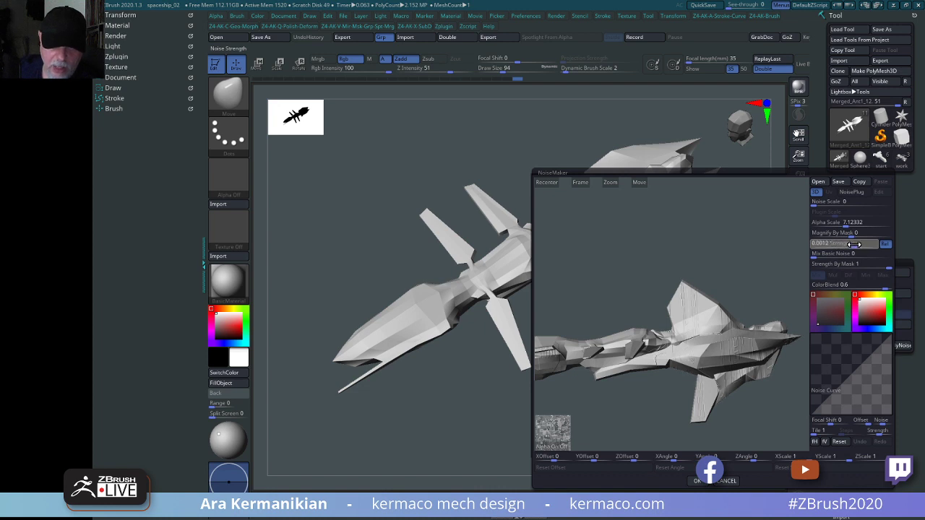
pyautogui.moveTo(747, 250); pyautogui.dragTo(784, 224)
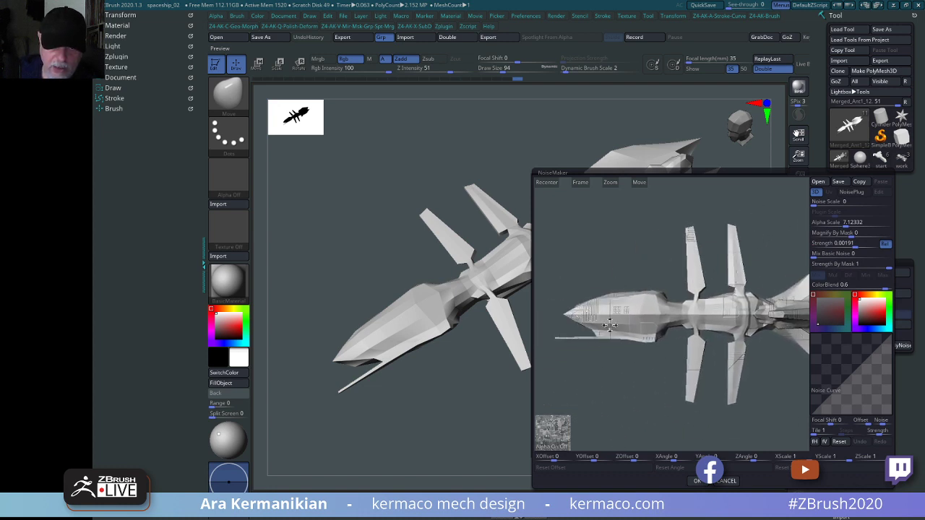
# Try shifting the panel pattern with the Y and Z offsets, and return both offsets to 0.
pyautogui.click(587, 459)
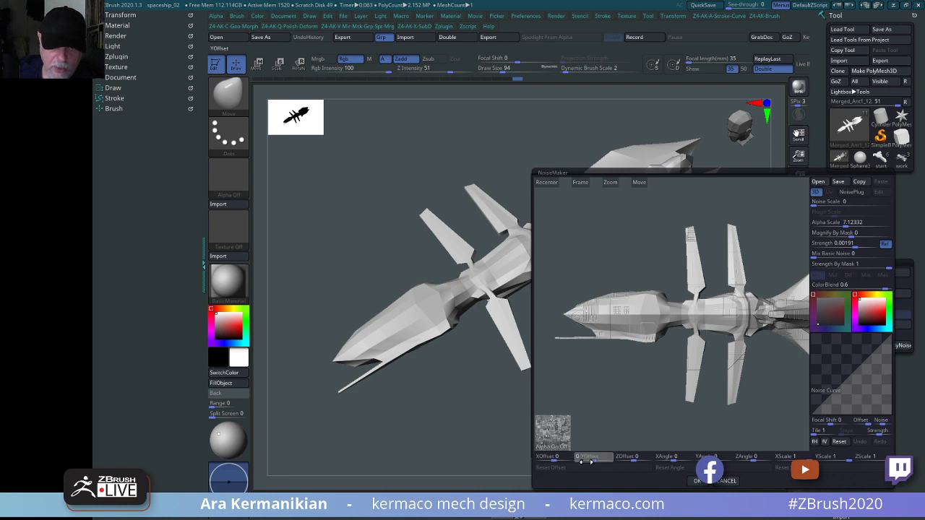
pyautogui.moveTo(586, 458); pyautogui.dragTo(590, 457)
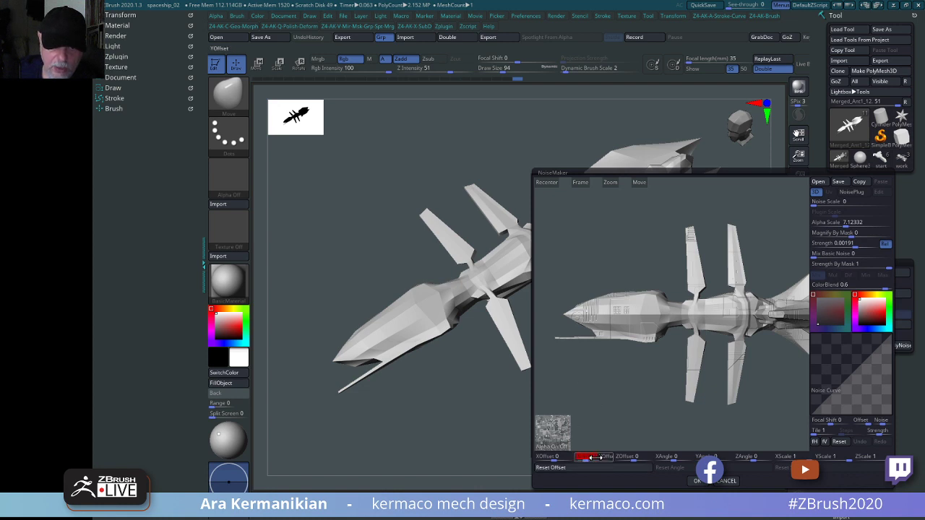
pyautogui.write('0.101')
pyautogui.press('Return')
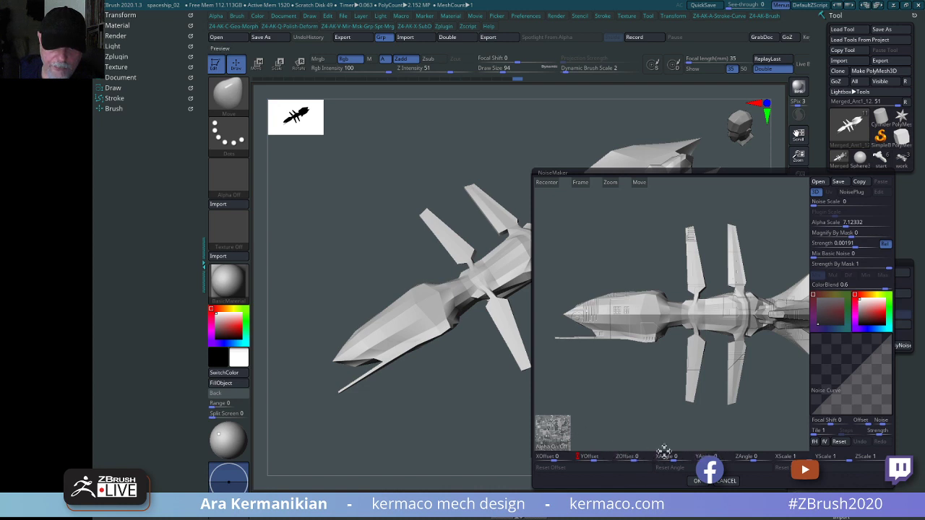
pyautogui.click(631, 457)
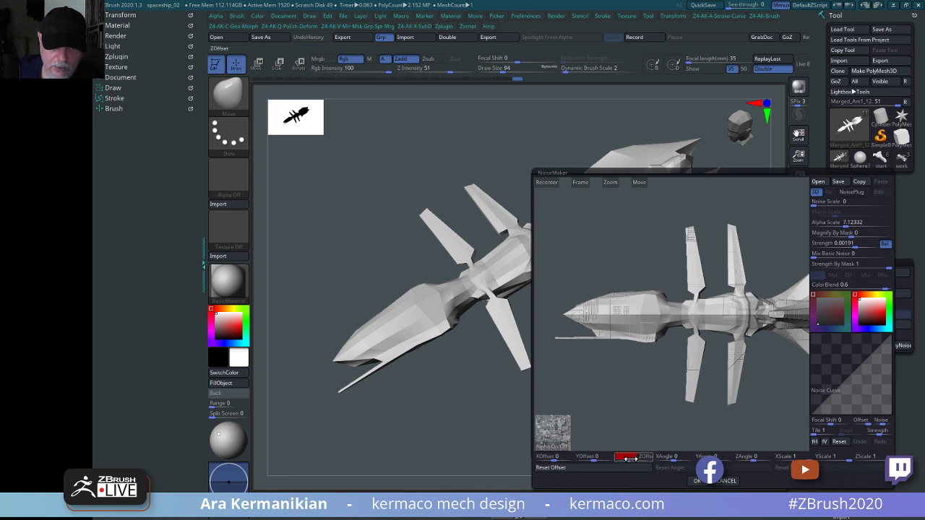
pyautogui.moveTo(626, 457); pyautogui.dragTo(631, 457)
pyautogui.click(634, 460)
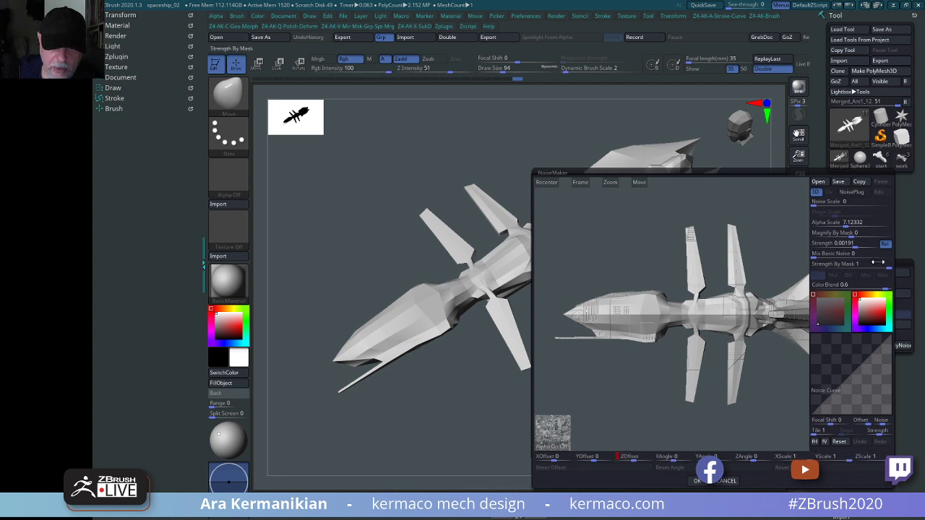
# Set the alpha scale to 8.68915, accept the NoiseMaker settings, and check the noise on the ship.
pyautogui.click(840, 225)
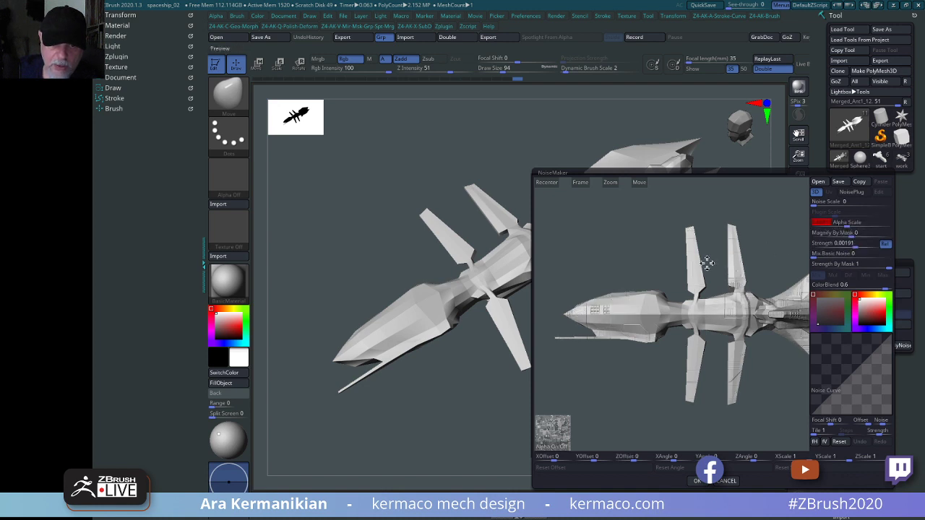
pyautogui.keyDown('alt'); pyautogui.moveTo(774, 252); pyautogui.dragTo(703, 253); pyautogui.keyUp('alt')
pyautogui.moveTo(737, 349); pyautogui.dragTo(779, 289)
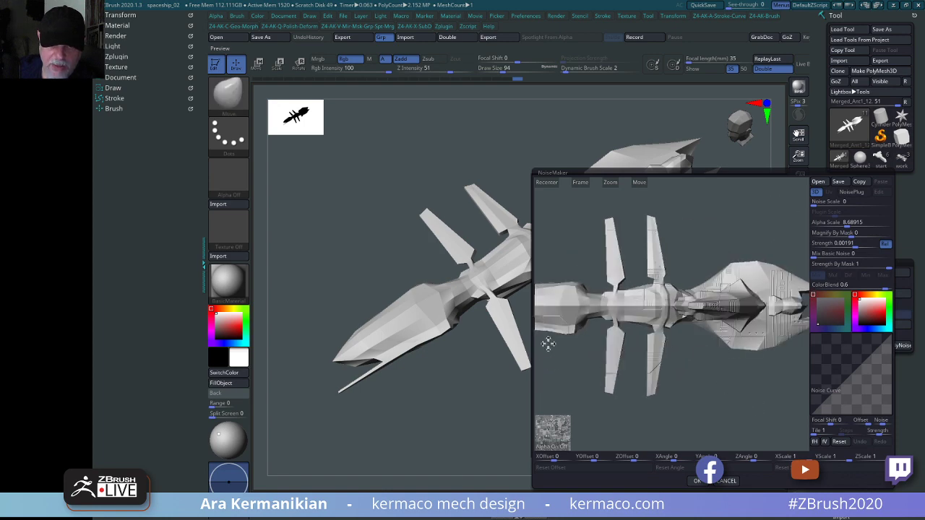
pyautogui.moveTo(780, 390); pyautogui.dragTo(773, 453)
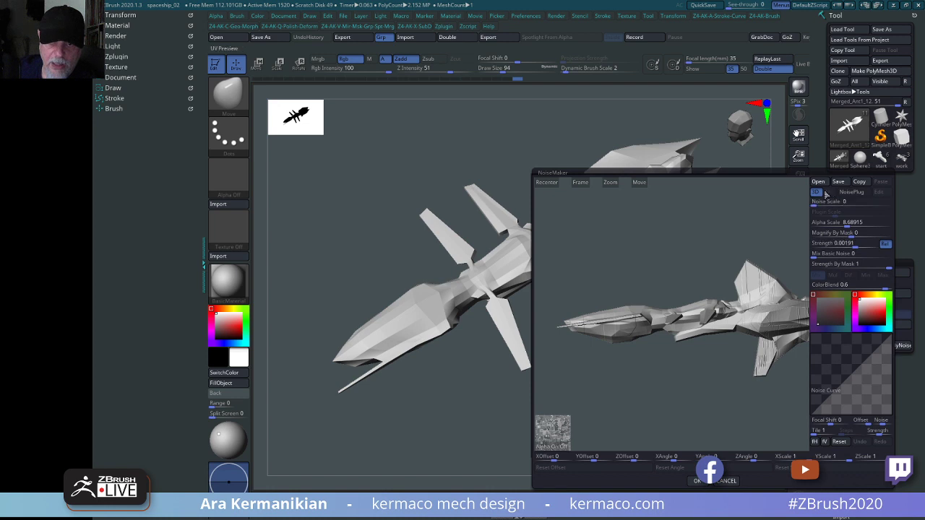
pyautogui.click(697, 480)
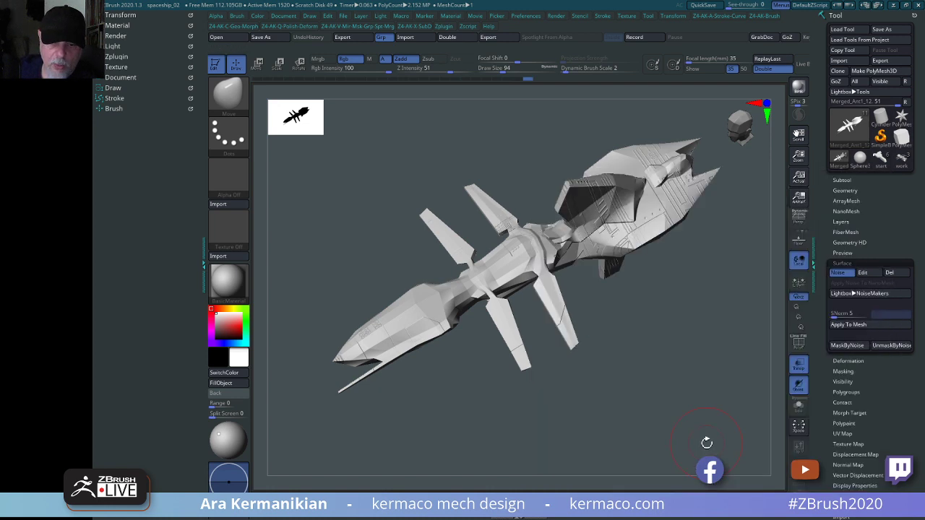
pyautogui.moveTo(661, 334); pyautogui.dragTo(510, 312)
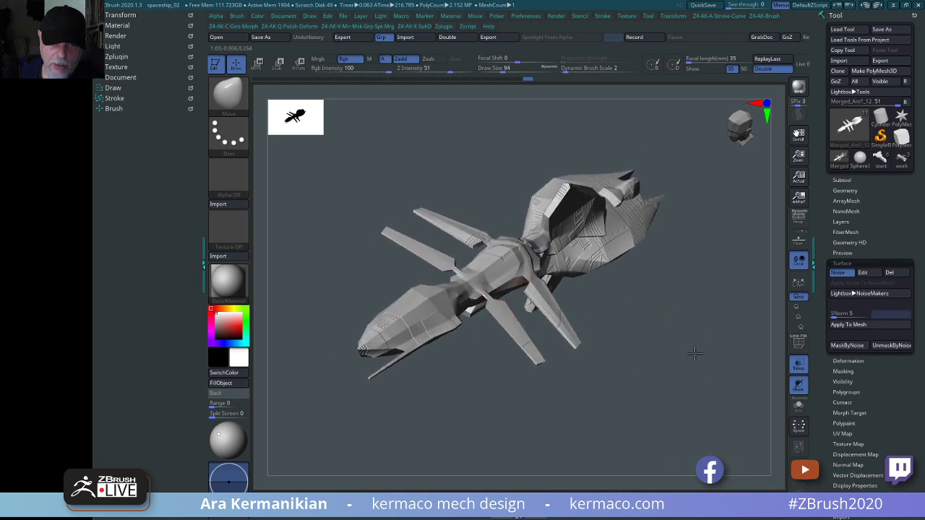
pyautogui.moveTo(693, 353); pyautogui.dragTo(678, 295)
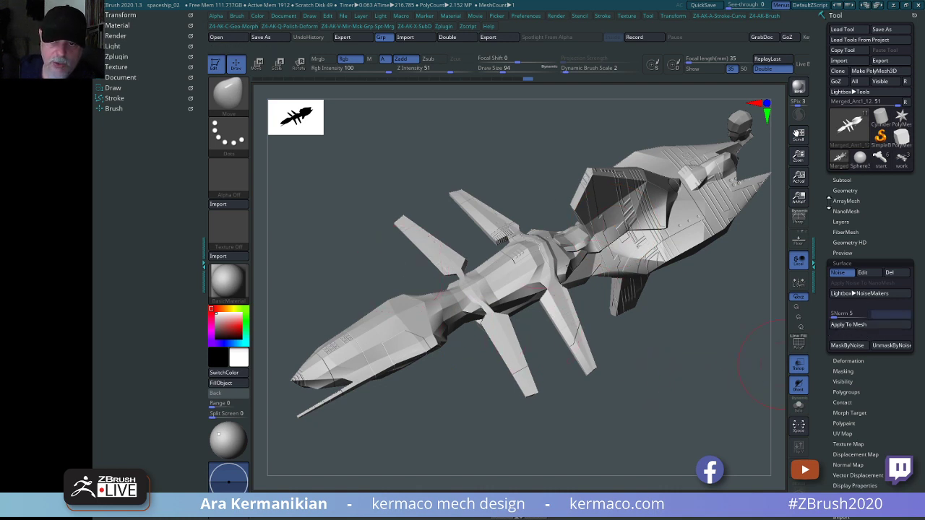
# Move the Merged_Ant1_12 subtool below the ant folder in the subtool list.
pyautogui.click(846, 179)
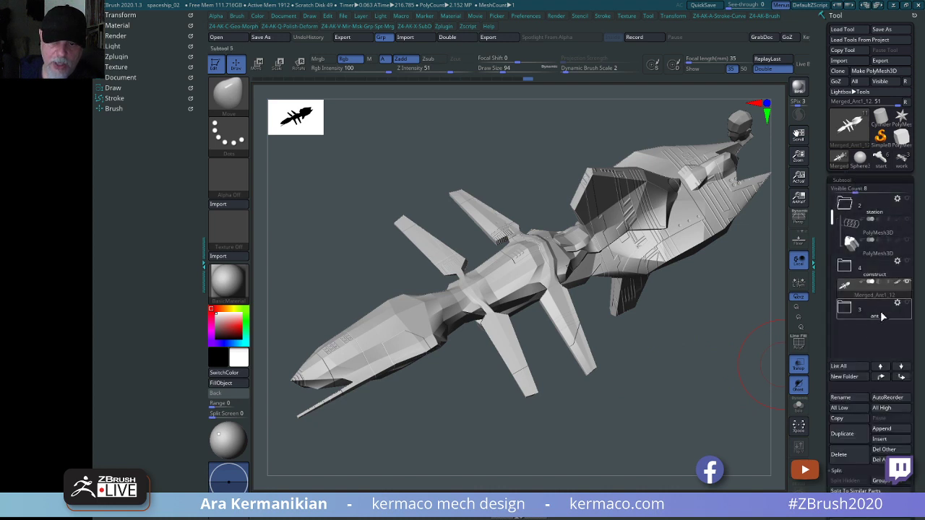
pyautogui.moveTo(875, 292)
pyautogui.moveTo(875, 292); pyautogui.dragTo(880, 328)
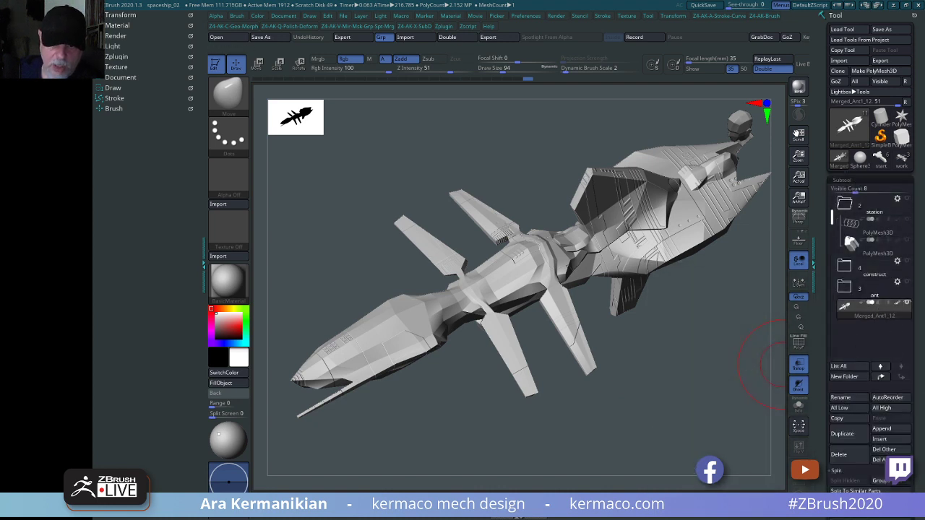
# Duplicate the ship subtool, select the copy, and hide the original.
pyautogui.click(849, 434)
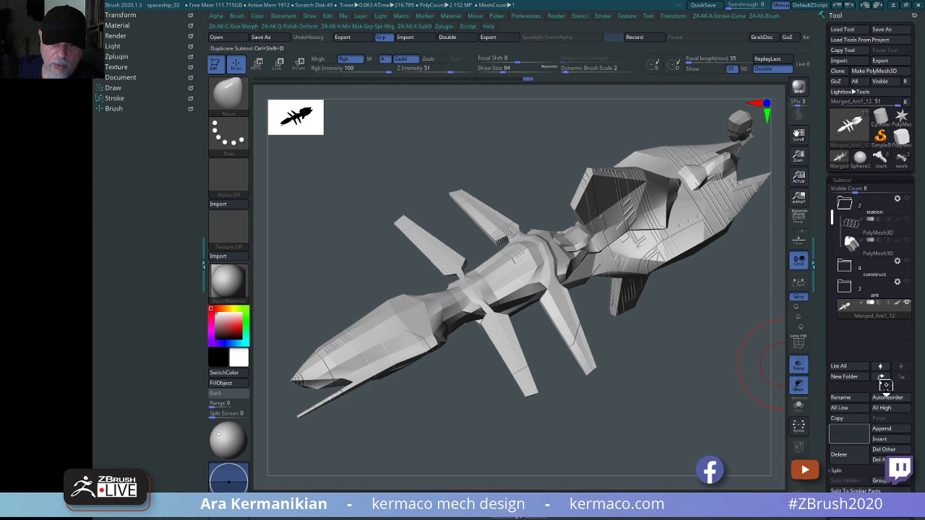
pyautogui.click(869, 324)
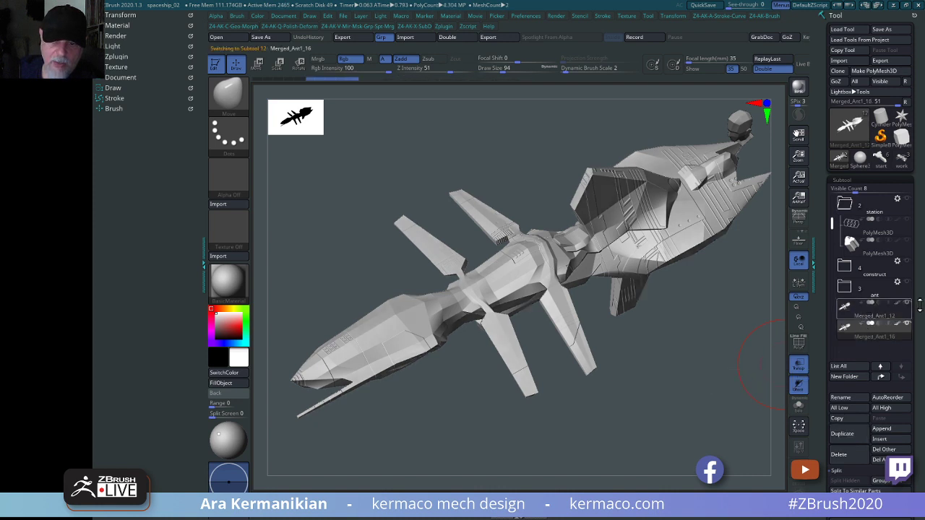
pyautogui.moveTo(906, 306)
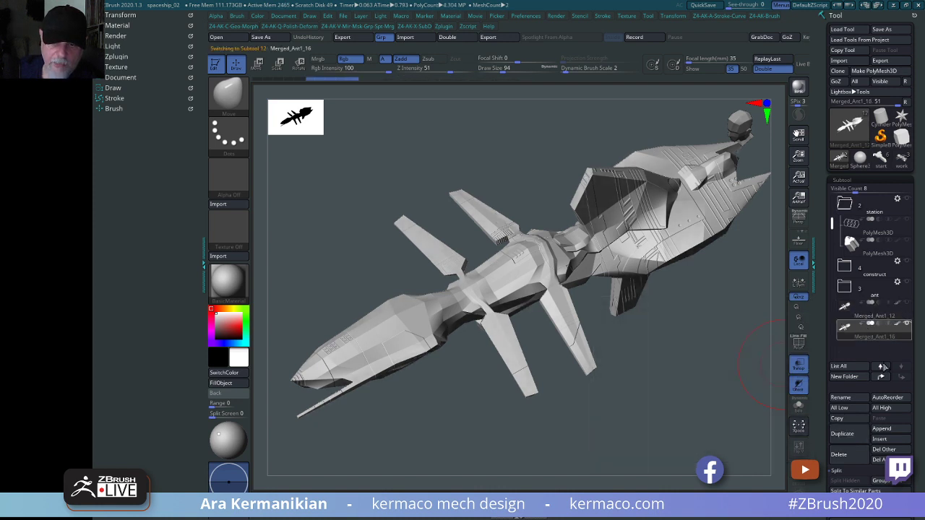
pyautogui.moveTo(680, 378); pyautogui.dragTo(730, 365)
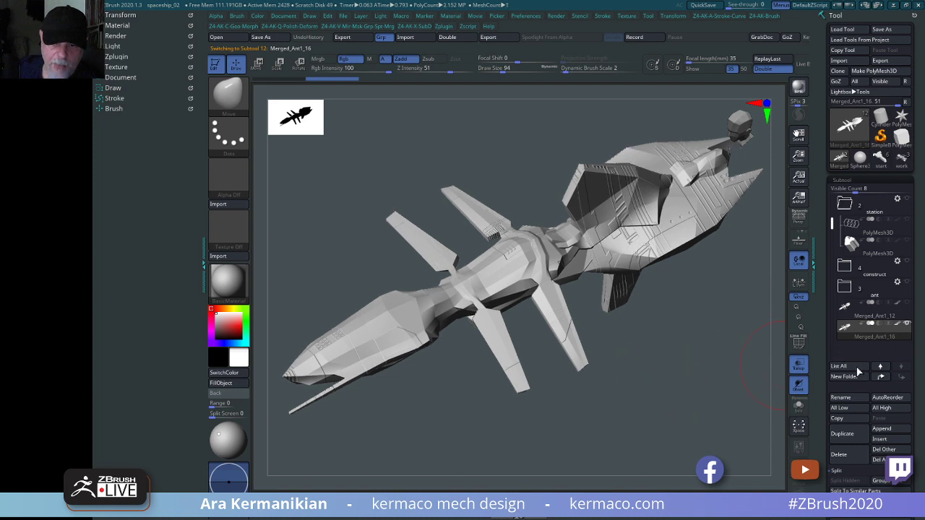
# Apply the surface noise to the duplicated ship's mesh and inspect the panel relief from the front, side and above.
pyautogui.scroll(-5, 829, 311)
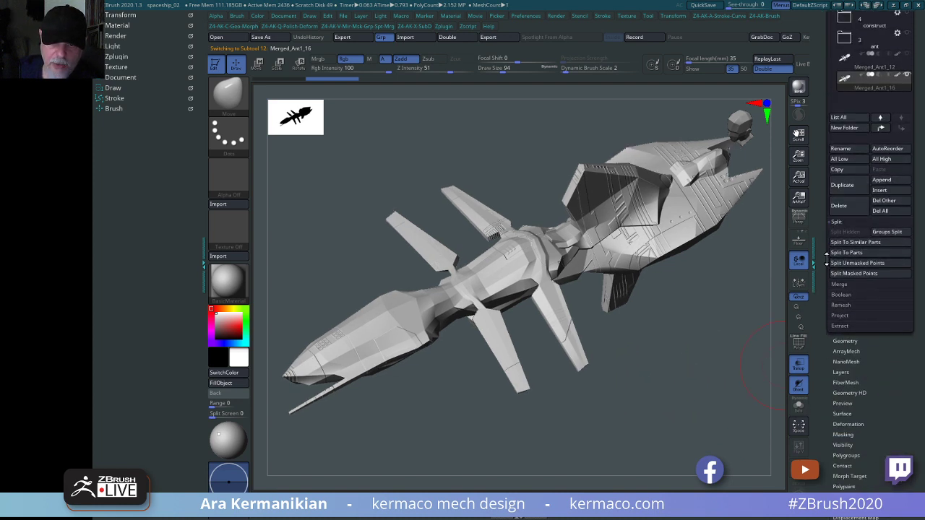
pyautogui.click(841, 357)
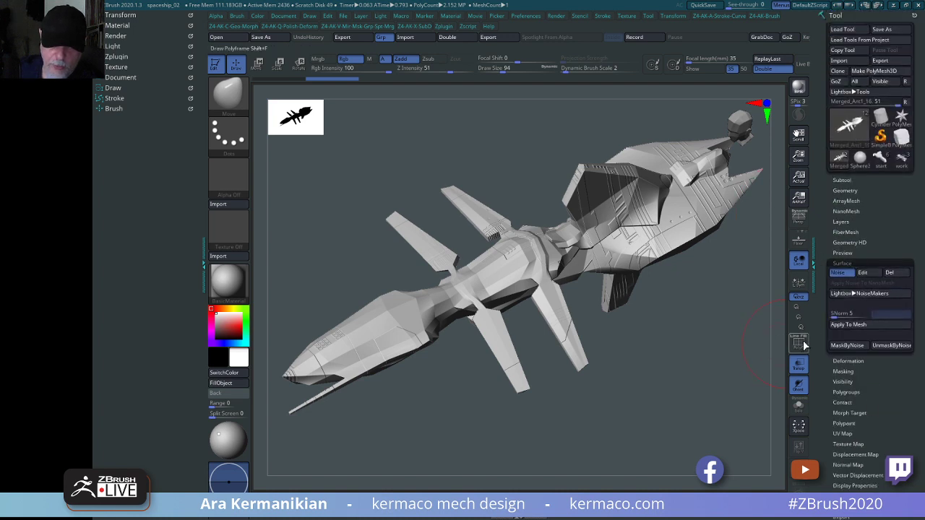
pyautogui.click(862, 325)
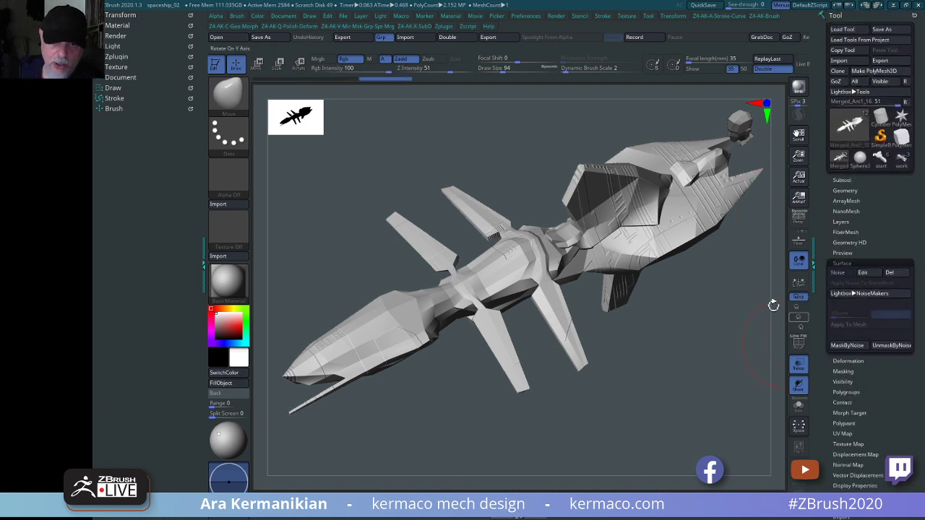
pyautogui.moveTo(708, 347); pyautogui.dragTo(631, 359)
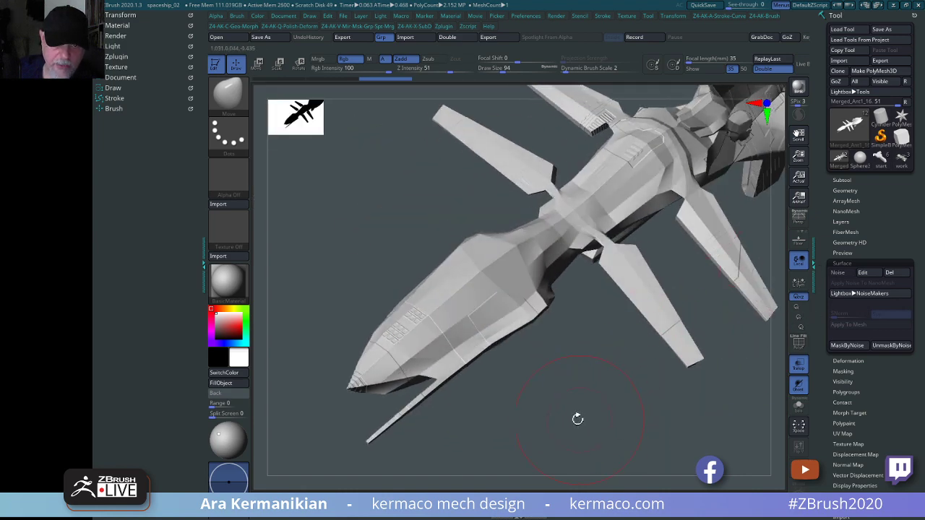
pyautogui.moveTo(574, 412); pyautogui.dragTo(673, 368)
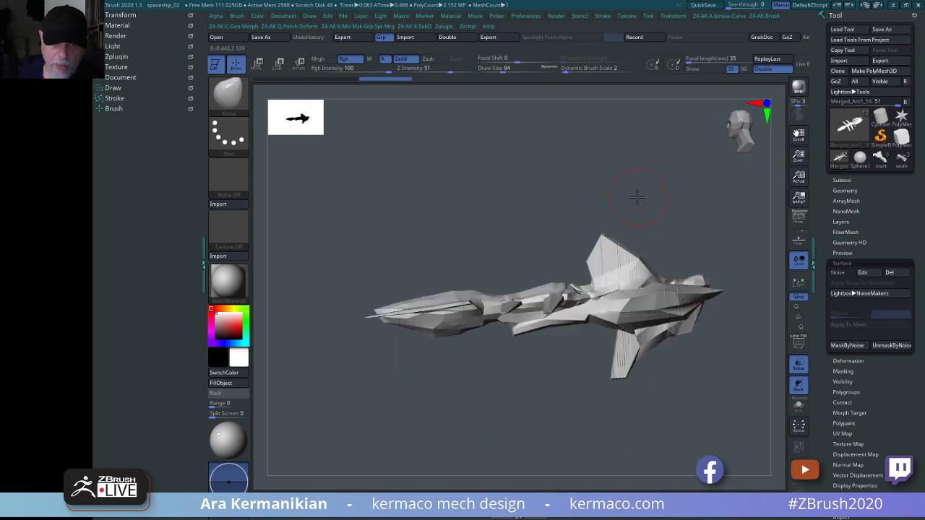
pyautogui.keyDown('alt'); pyautogui.moveTo(635, 198); pyautogui.dragTo(722, 210); pyautogui.keyUp('alt')
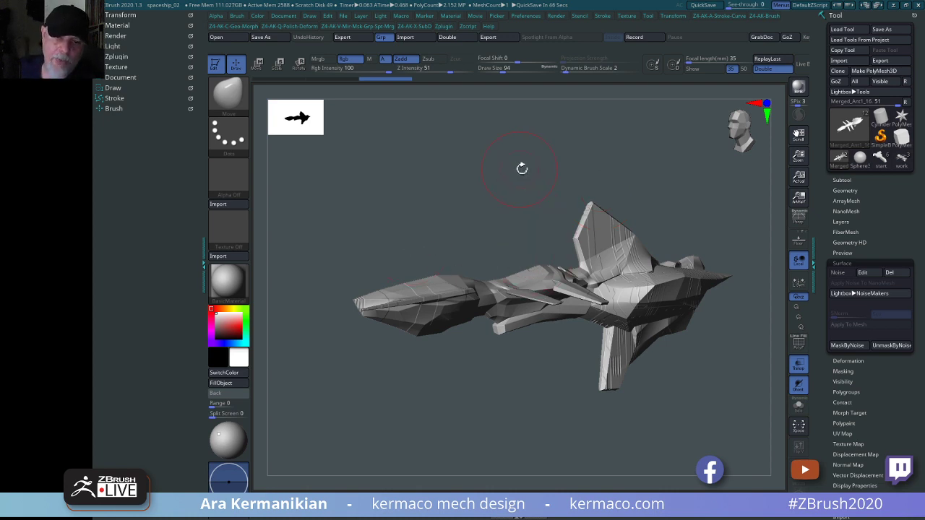
pyautogui.moveTo(521, 168); pyautogui.dragTo(698, 317)
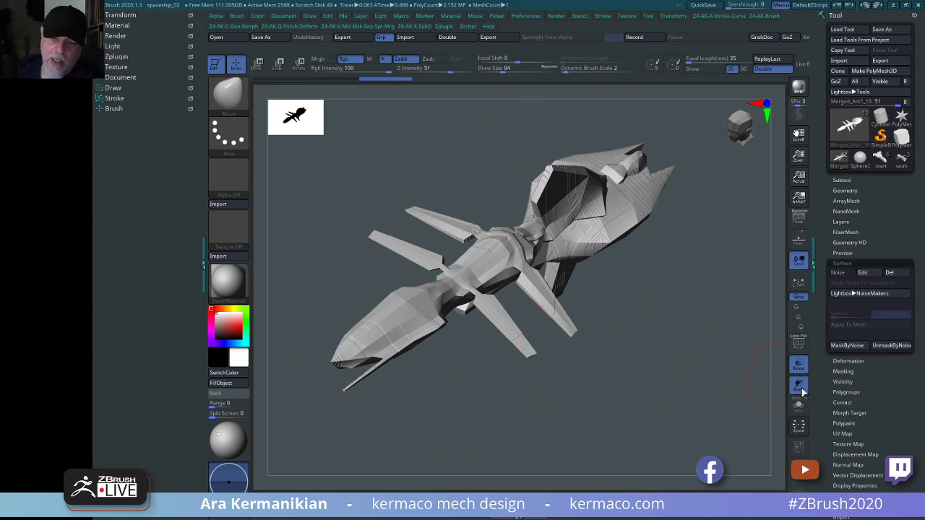
# Examine the baked panel relief on the ship copy, from the rear hull to the nose.
pyautogui.click(842, 392)
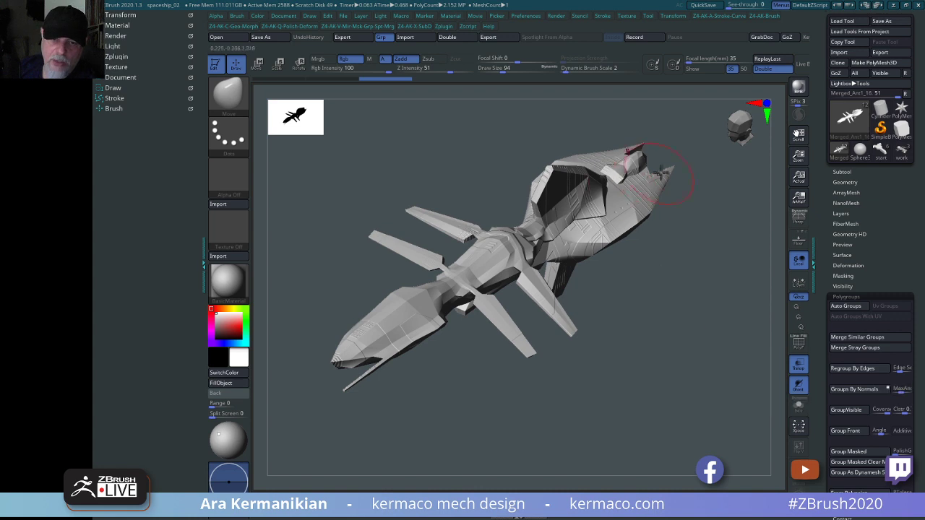
pyautogui.moveTo(698, 394); pyautogui.dragTo(716, 379)
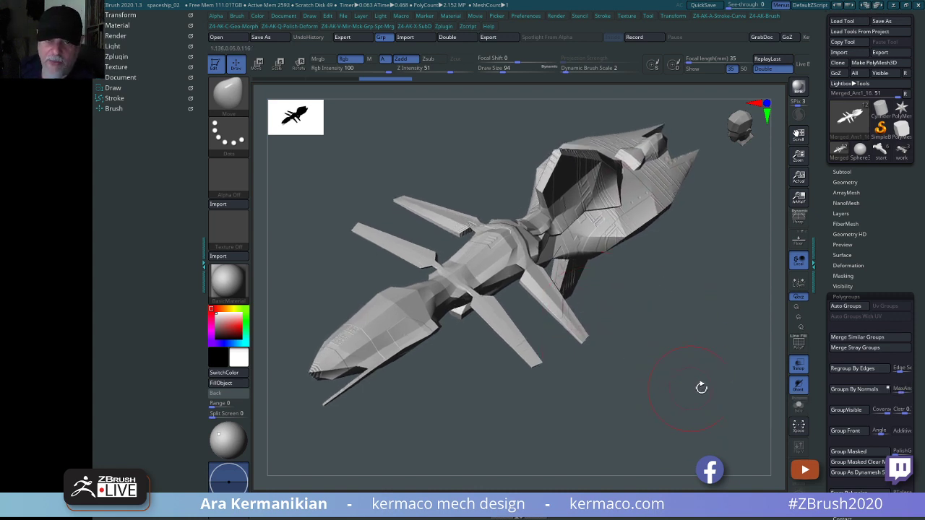
pyautogui.moveTo(705, 386); pyautogui.dragTo(698, 372)
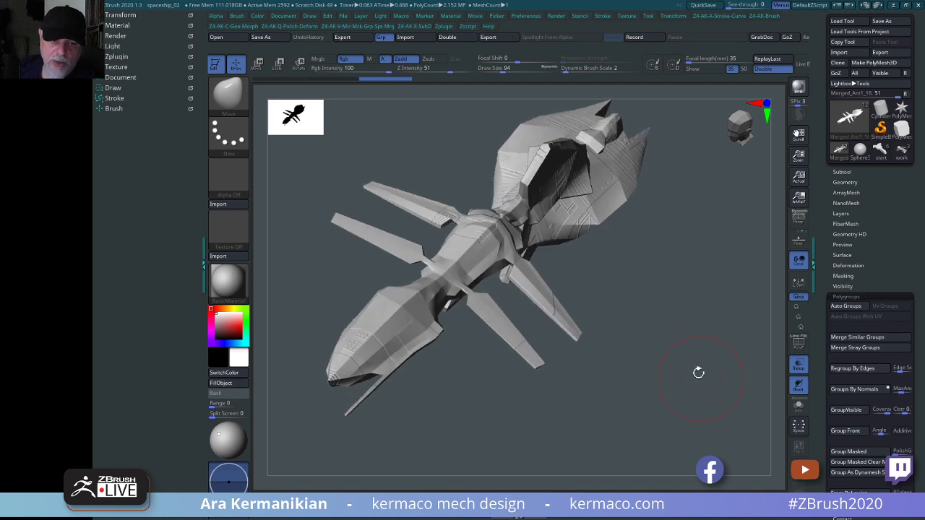
pyautogui.moveTo(716, 328); pyautogui.dragTo(708, 300)
pyautogui.click(846, 296)
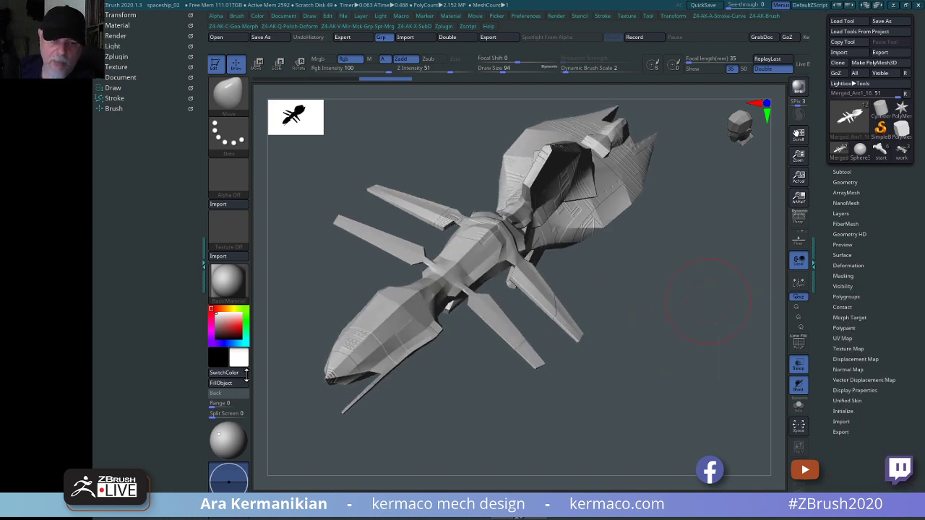
pyautogui.keyDown('alt'); pyautogui.moveTo(441, 417); pyautogui.dragTo(623, 407); pyautogui.keyUp('alt')
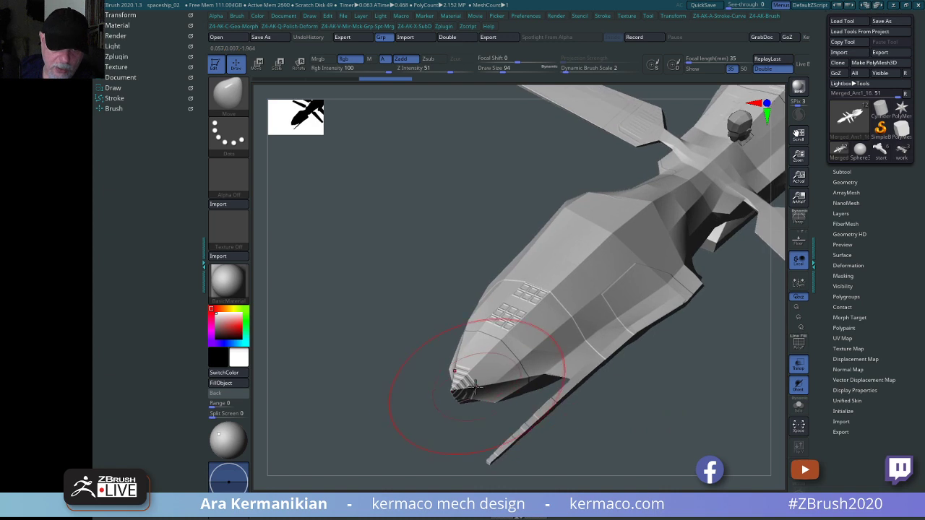
pyautogui.moveTo(641, 440); pyautogui.dragTo(547, 375)
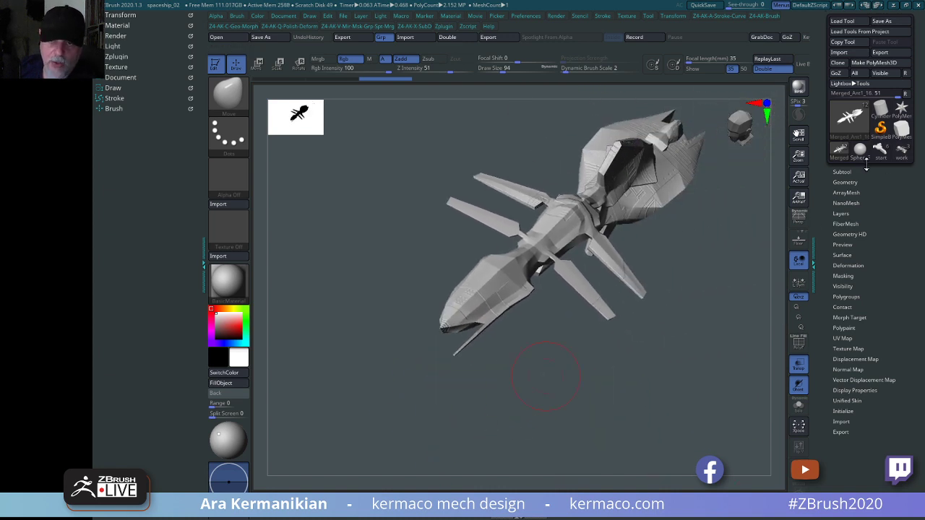
# Delete the baked copy Merged_Ant1_16 from the subtool list, keeping the Merged_Ant1_12 ship.
pyautogui.click(839, 172)
pyautogui.click(870, 300)
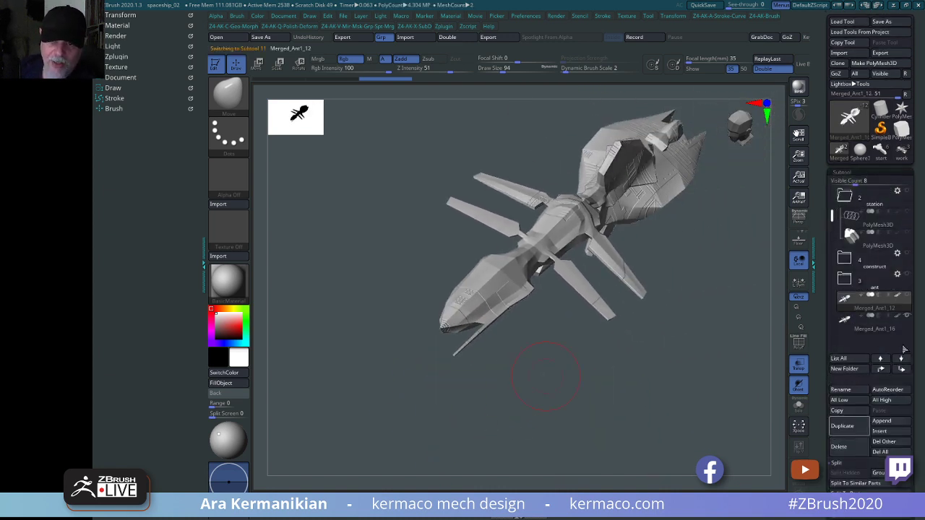
pyautogui.click(901, 359)
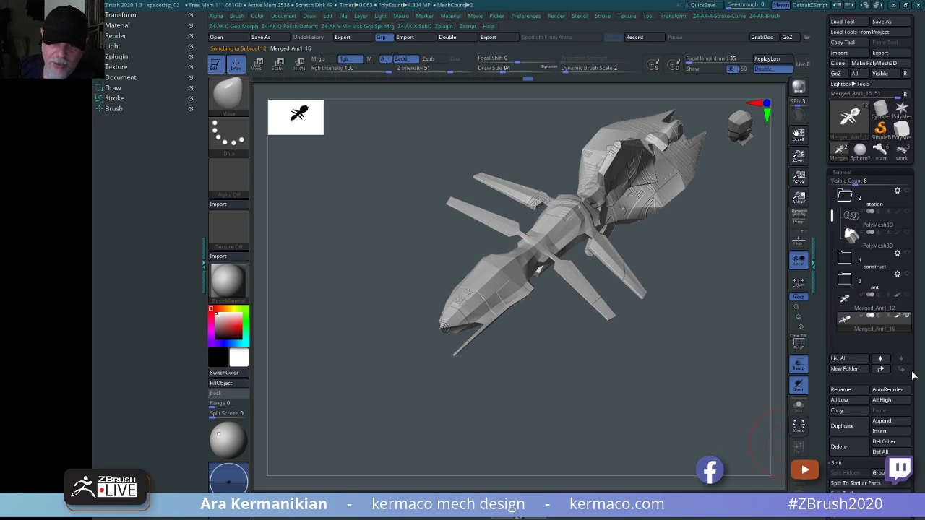
pyautogui.click(840, 445)
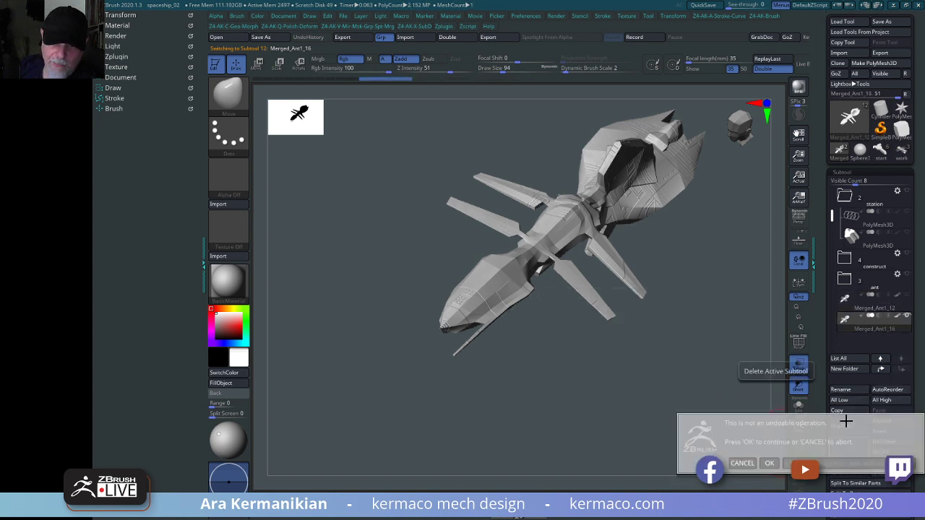
pyautogui.click(768, 463)
pyautogui.moveTo(658, 382); pyautogui.dragTo(759, 390)
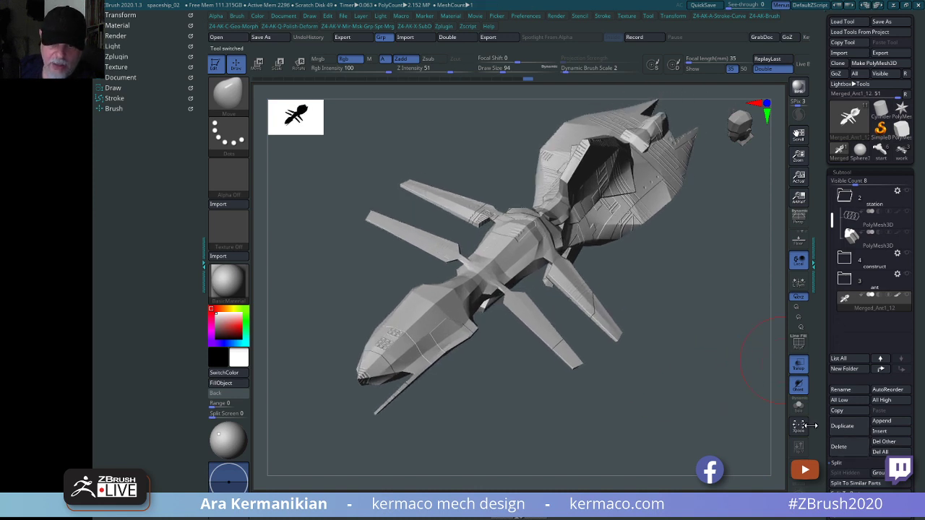
# Reopen the surface noise settings of the Merged_Ant1_12 ship in NoiseMaker and enlarge the nose in the preview.
pyautogui.scroll(-5, 845, 307)
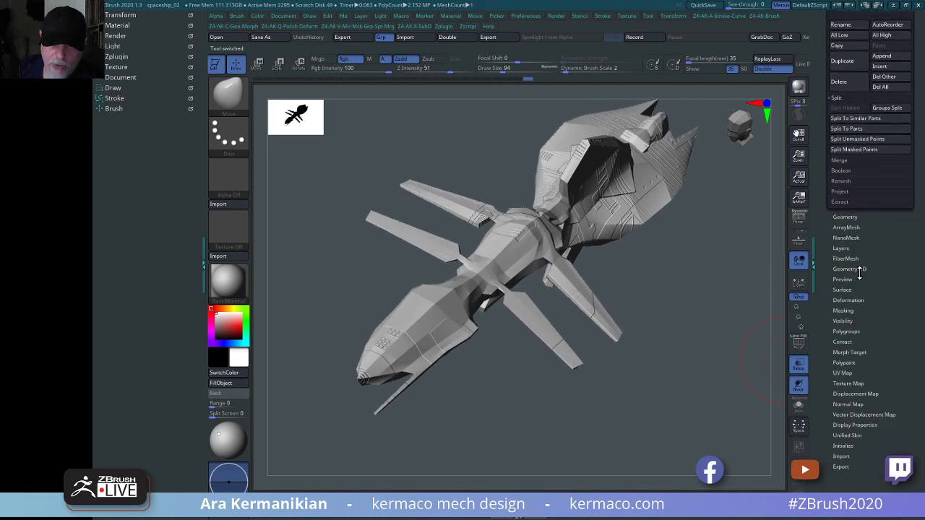
pyautogui.click(844, 217)
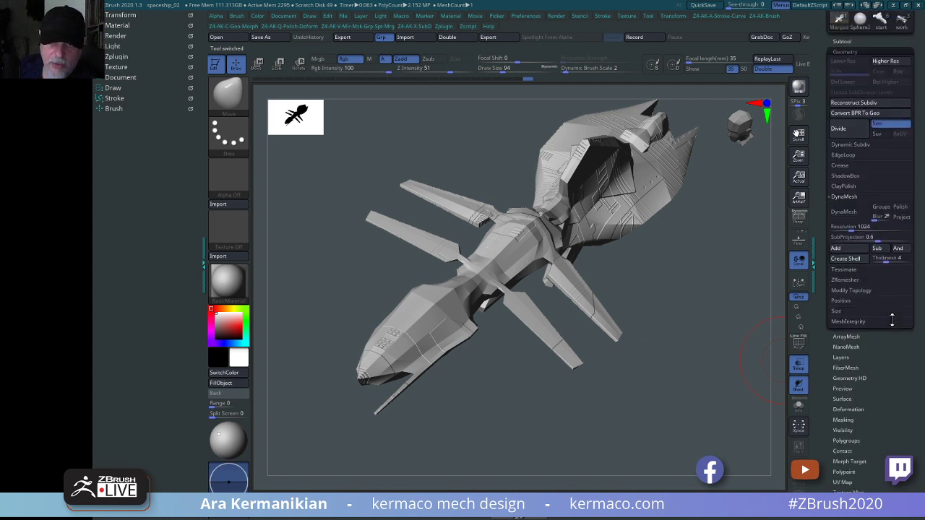
pyautogui.click(845, 191)
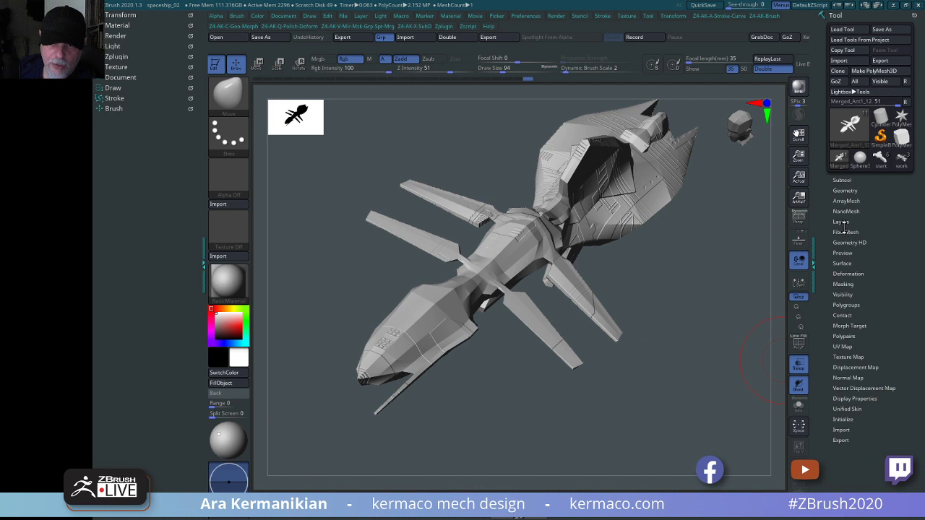
pyautogui.click(844, 263)
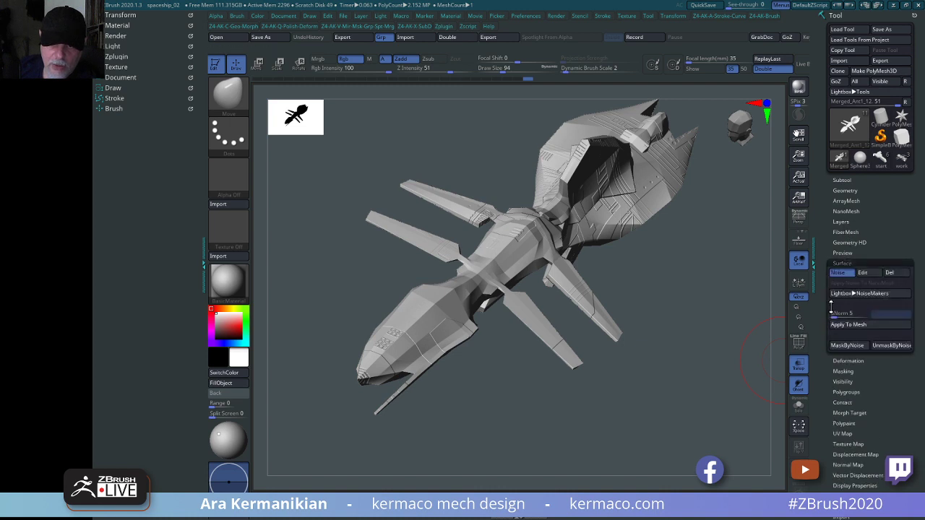
pyautogui.click(865, 275)
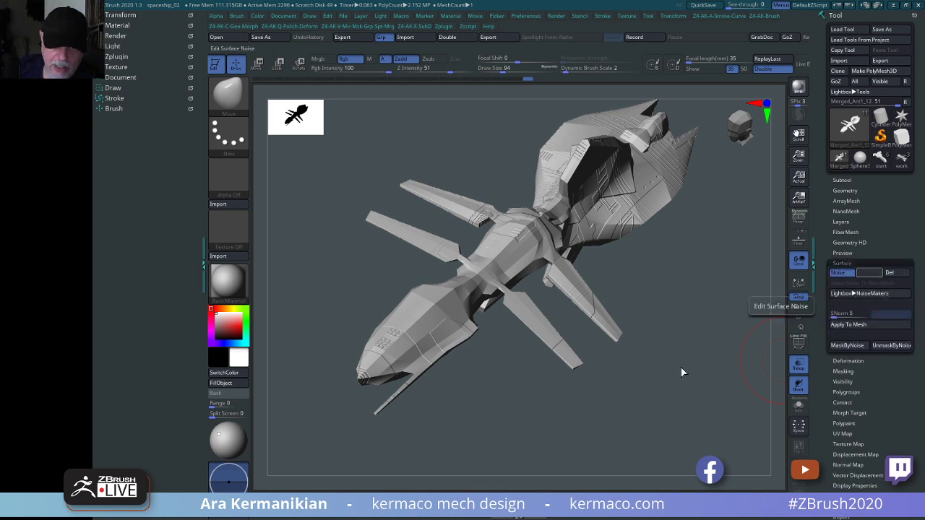
pyautogui.moveTo(669, 395); pyautogui.dragTo(701, 396)
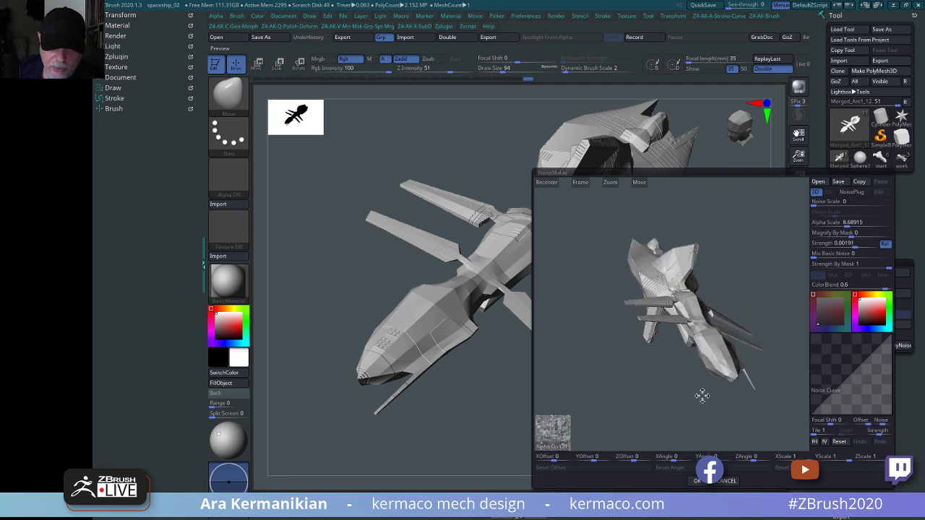
pyautogui.keyDown('alt'); pyautogui.moveTo(766, 409); pyautogui.dragTo(793, 423); pyautogui.keyUp('alt')
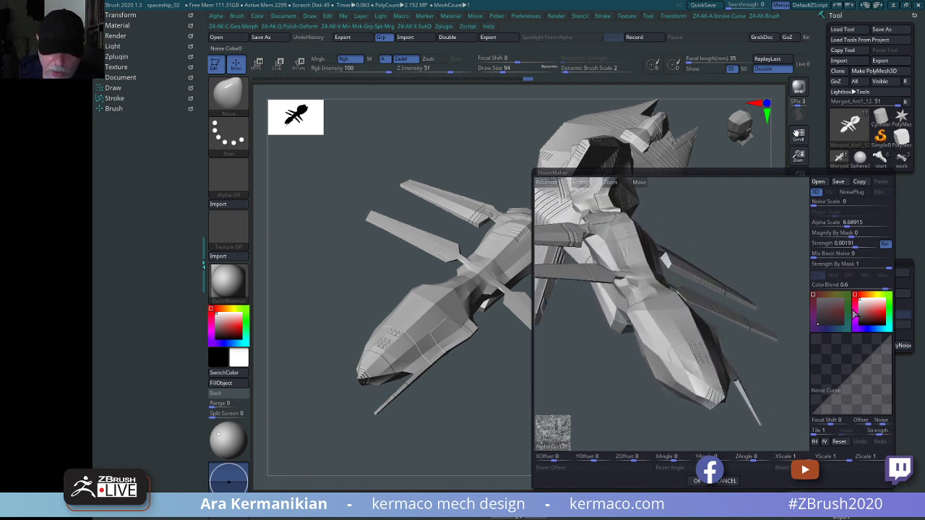
# Try an alpha scale of 17.9256 on the whole ship, then return it to 8.68915.
pyautogui.click(851, 243)
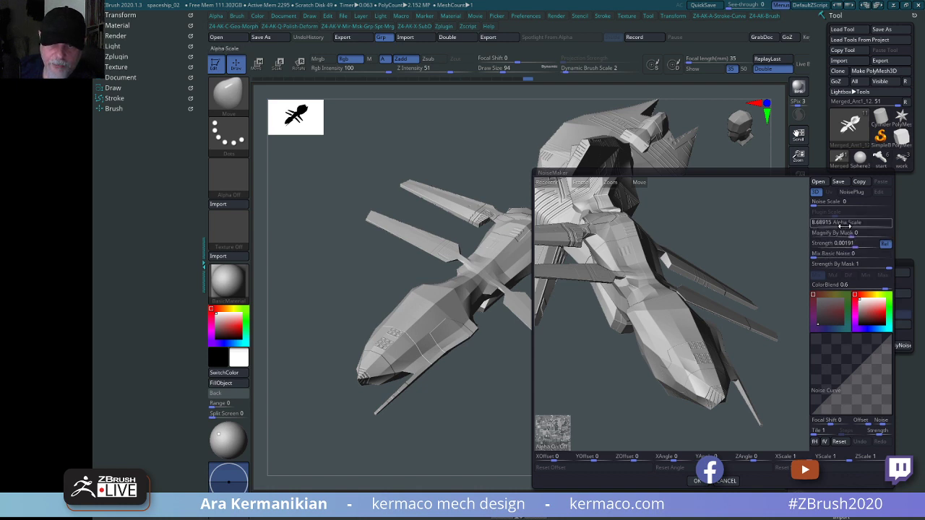
pyautogui.moveTo(846, 226); pyautogui.dragTo(851, 226)
pyautogui.moveTo(701, 242); pyautogui.dragTo(581, 242)
pyautogui.keyDown('alt'); pyautogui.moveTo(729, 326); pyautogui.dragTo(849, 429); pyautogui.keyUp('alt')
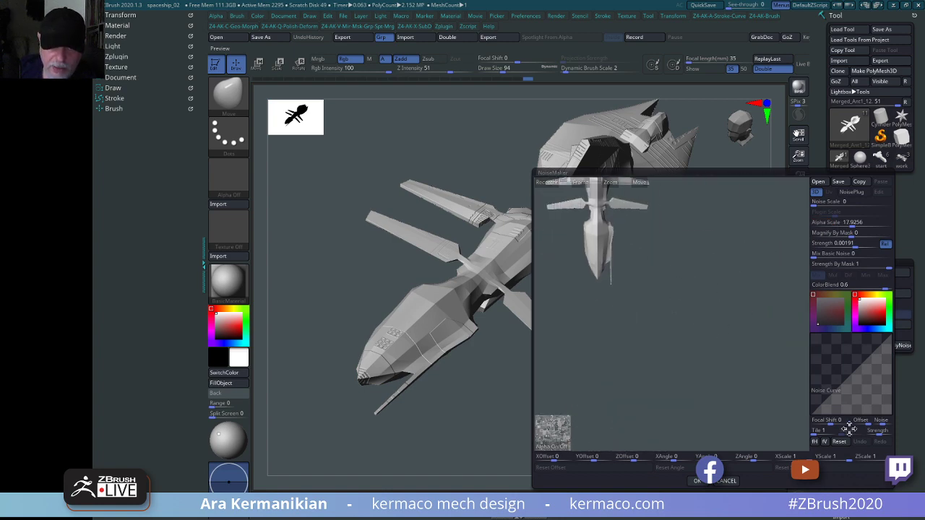
pyautogui.keyDown('alt'); pyautogui.moveTo(743, 310); pyautogui.dragTo(825, 425); pyautogui.keyUp('alt')
pyautogui.keyDown('alt'); pyautogui.moveTo(761, 322); pyautogui.dragTo(739, 282); pyautogui.keyUp('alt')
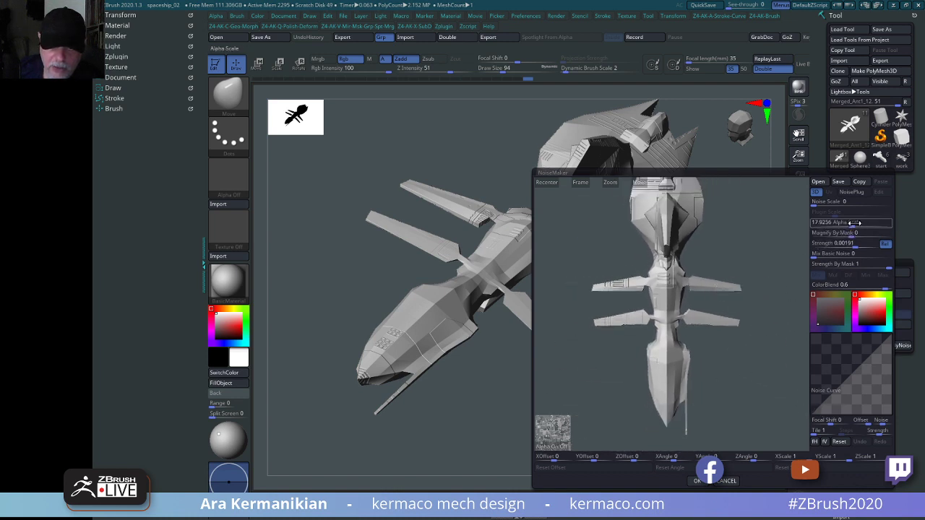
pyautogui.moveTo(851, 226); pyautogui.dragTo(847, 228)
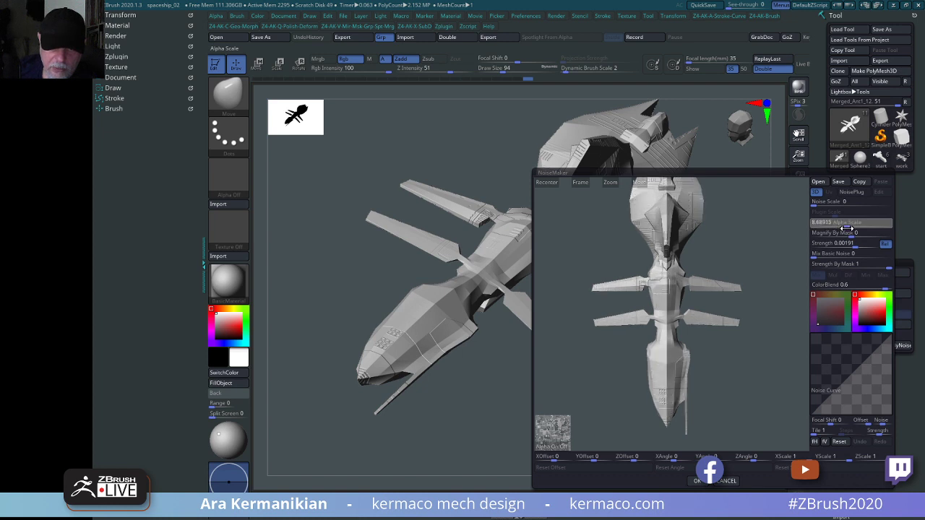
# Set the alpha scale to 9.15001 and the noise strength to 0.00237, check the preview, and accept the NoiseMaker settings.
pyautogui.moveTo(756, 381); pyautogui.dragTo(643, 348)
pyautogui.click(853, 222)
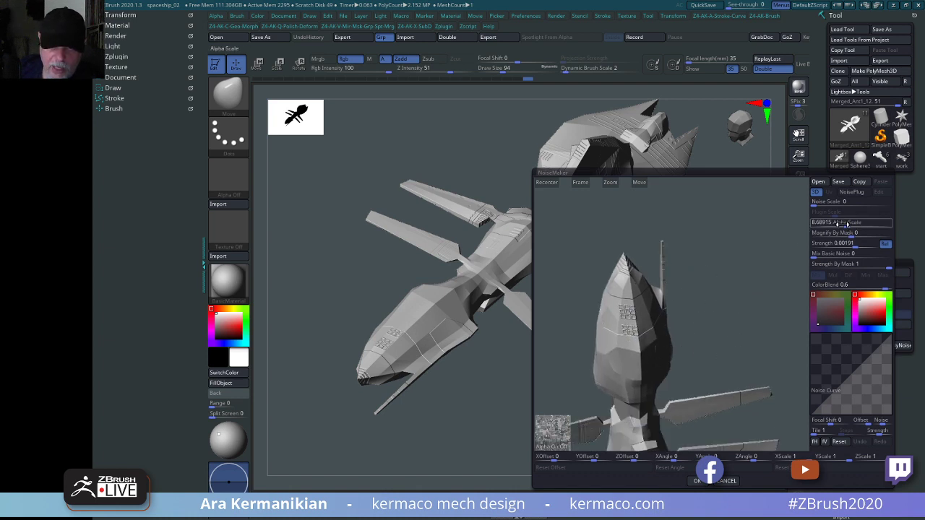
pyautogui.moveTo(850, 227); pyautogui.dragTo(839, 222)
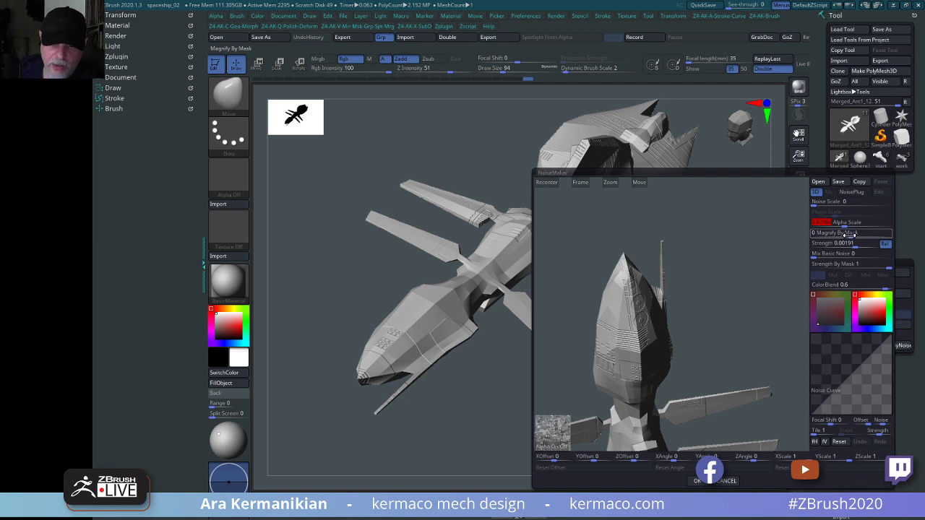
pyautogui.moveTo(831, 236); pyautogui.dragTo(894, 223)
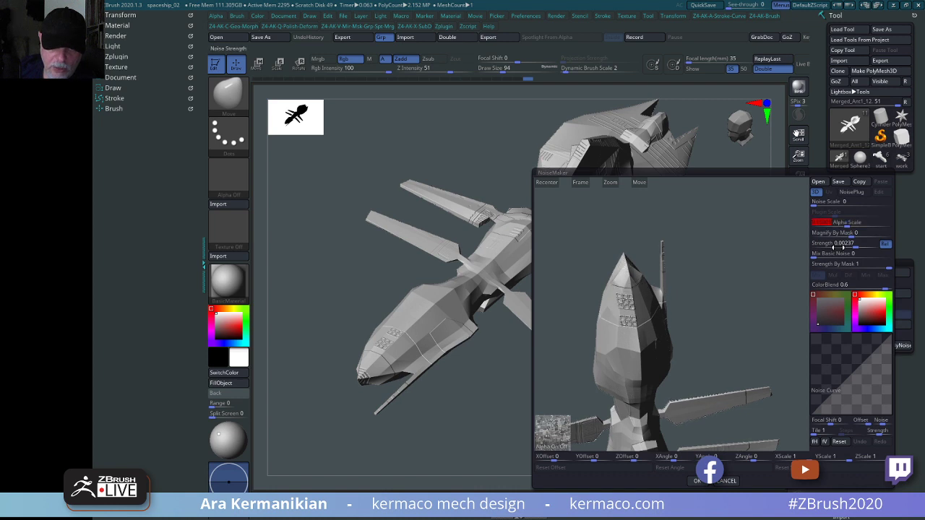
pyautogui.moveTo(766, 286)
pyautogui.mouseDown()
pyautogui.moveTo(730, 270)
pyautogui.moveTo(725, 330)
pyautogui.moveTo(739, 310)
pyautogui.moveTo(774, 340)
pyautogui.moveTo(776, 297)
pyautogui.moveTo(786, 293)
pyautogui.moveTo(749, 299)
pyautogui.moveTo(779, 291)
pyautogui.mouseUp()
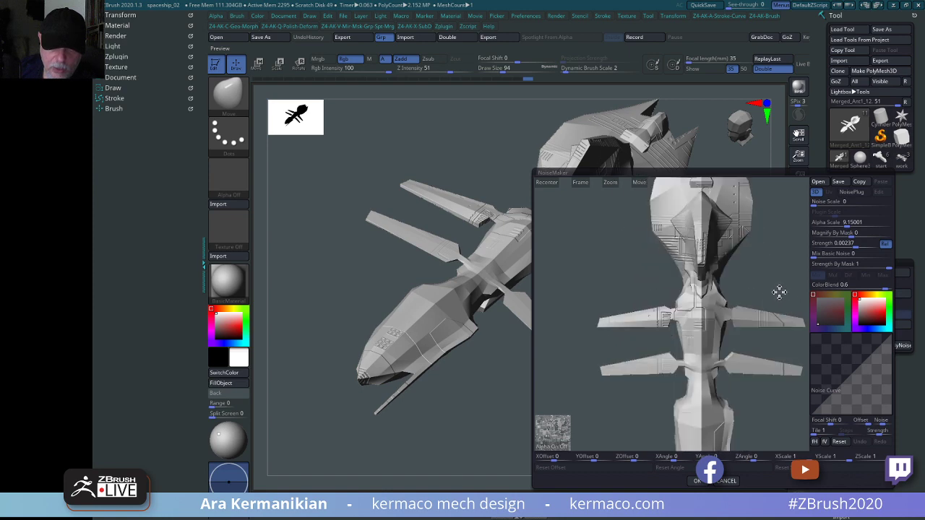
pyautogui.click(698, 481)
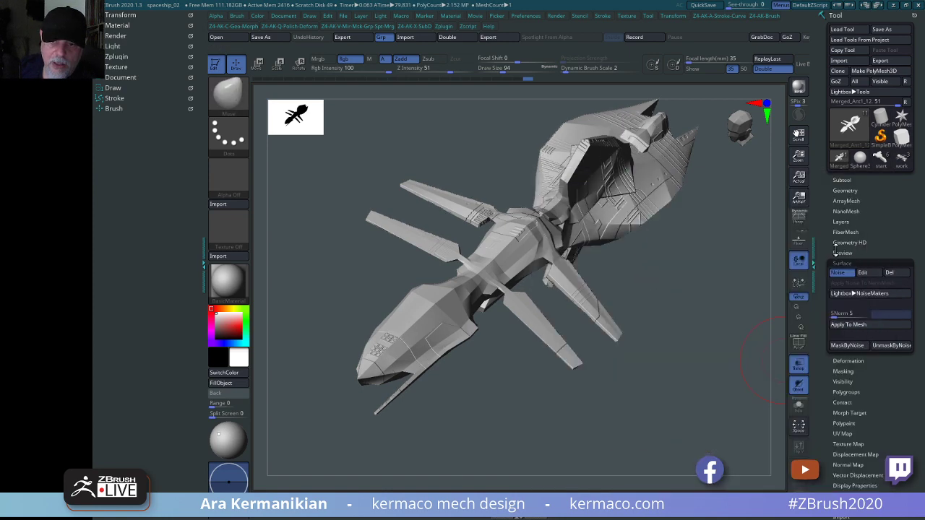
# Duplicate the Merged_Ant1_12 ship subtool and make the copy active.
pyautogui.click(843, 180)
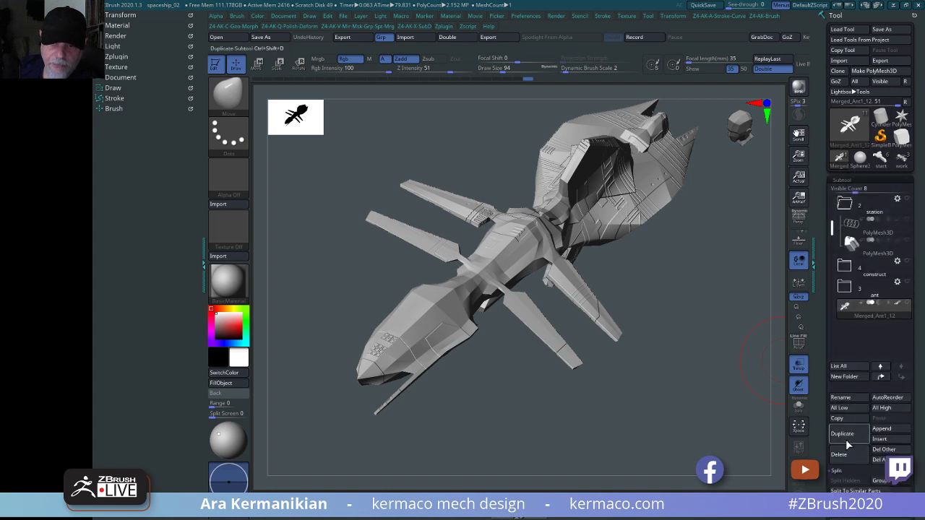
pyautogui.hotkey('ctrl', 'shift', 'd')
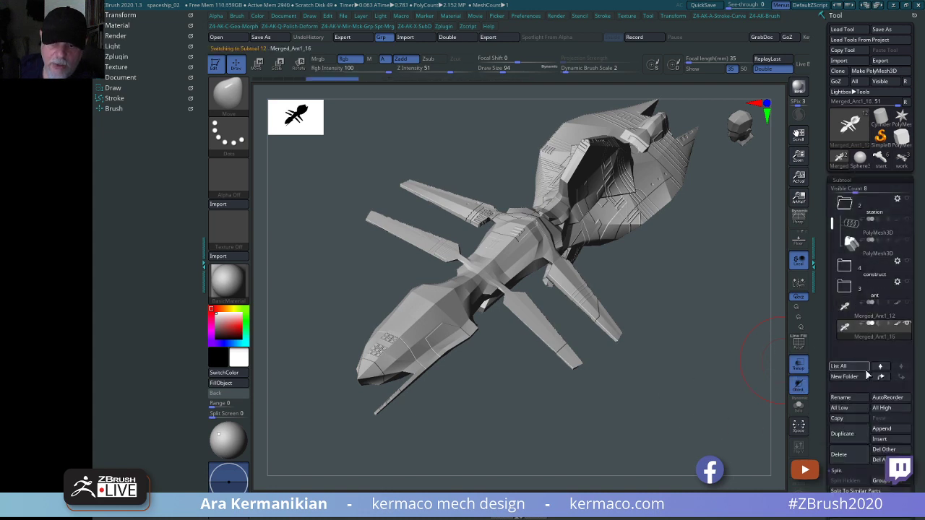
pyautogui.click(813, 325)
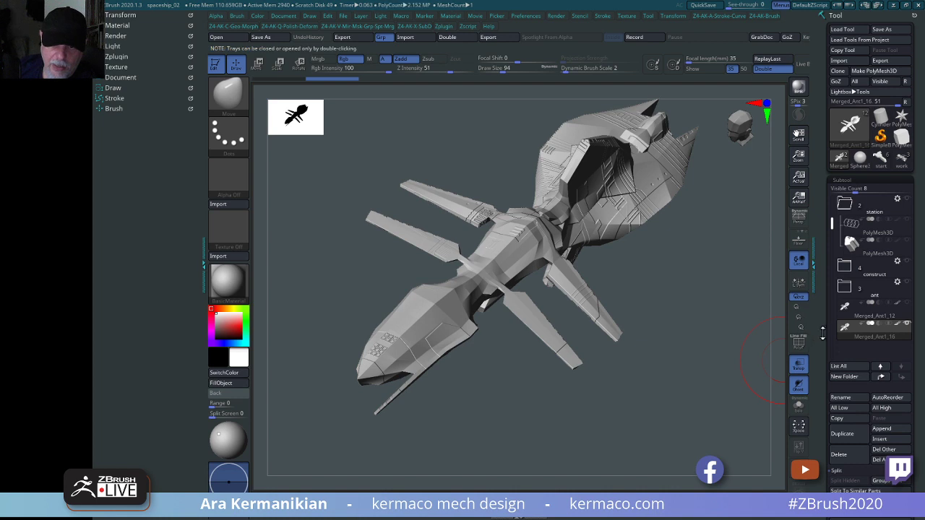
# Apply the adjusted surface noise to the copy's mesh and check the panel relief.
pyautogui.moveTo(822, 333); pyautogui.dragTo(818, 265)
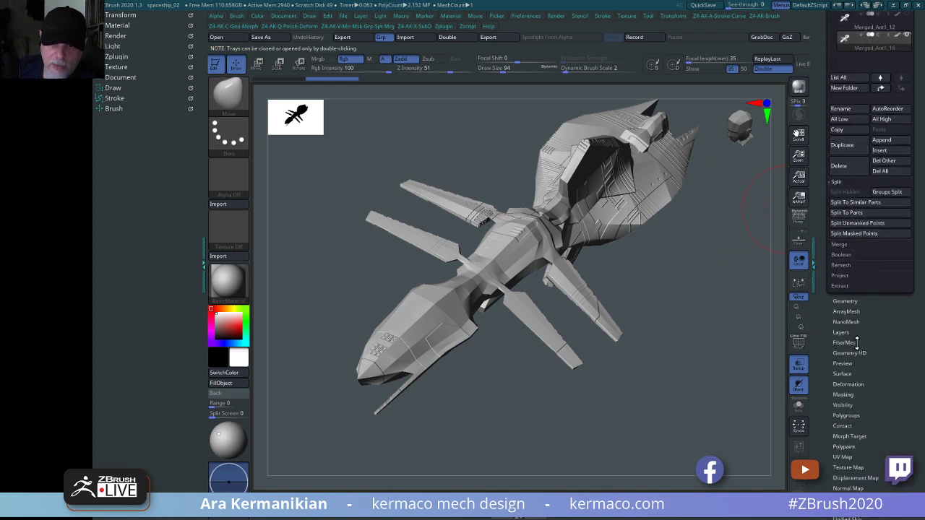
pyautogui.click(843, 373)
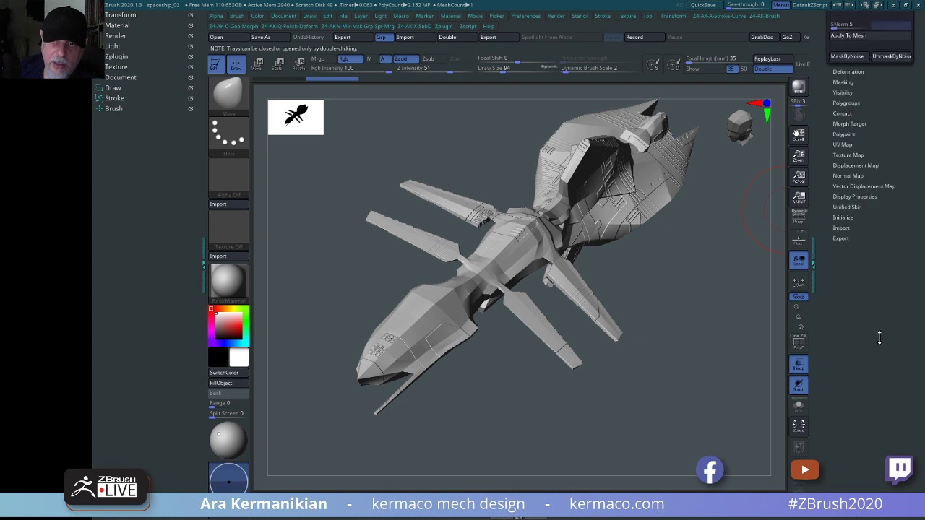
pyautogui.scroll(5, 877, 317)
pyautogui.click(856, 250)
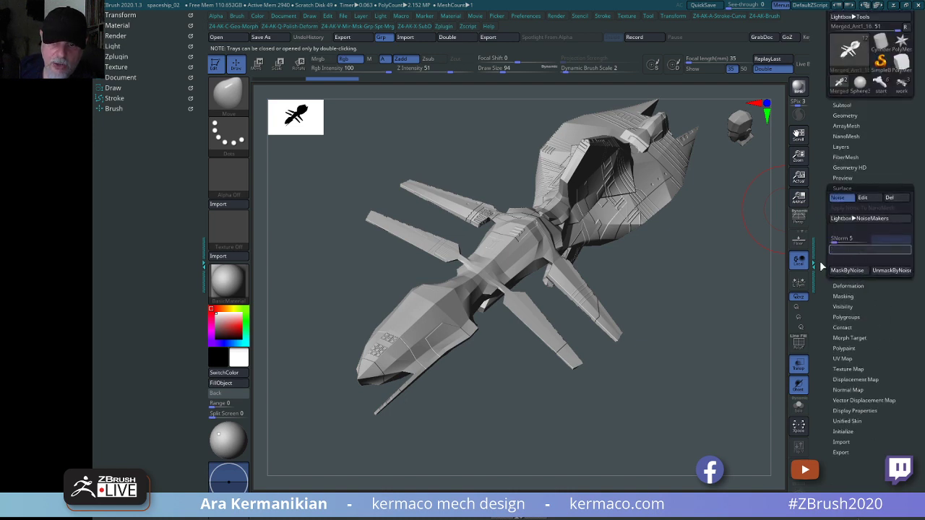
pyautogui.moveTo(692, 308); pyautogui.dragTo(617, 268)
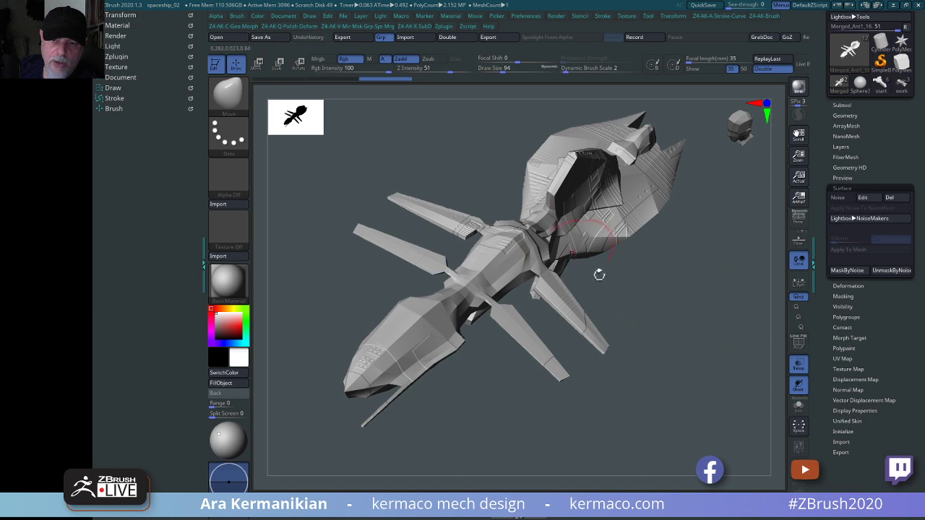
# Reopen the copy's surface noise settings and replace the panel alpha with the crossing-lines pattern.
pyautogui.click(837, 198)
pyautogui.click(857, 201)
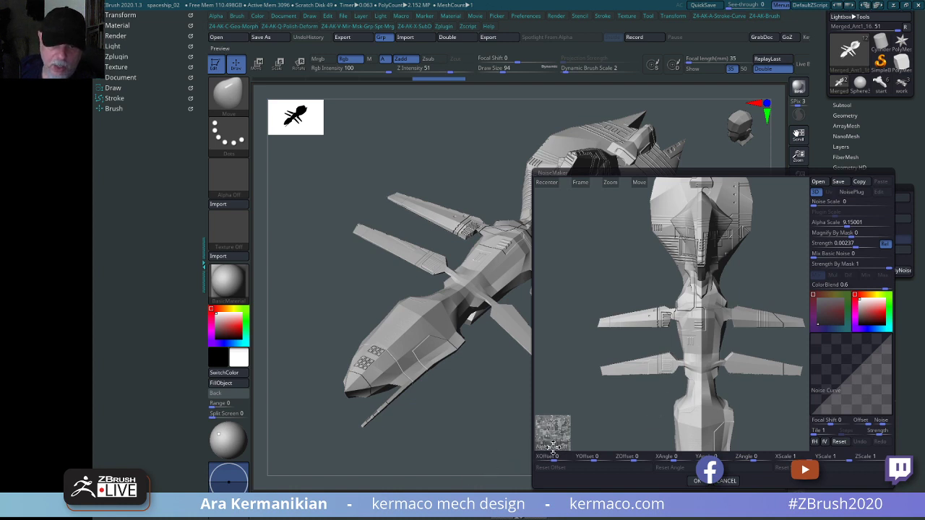
pyautogui.click(553, 447)
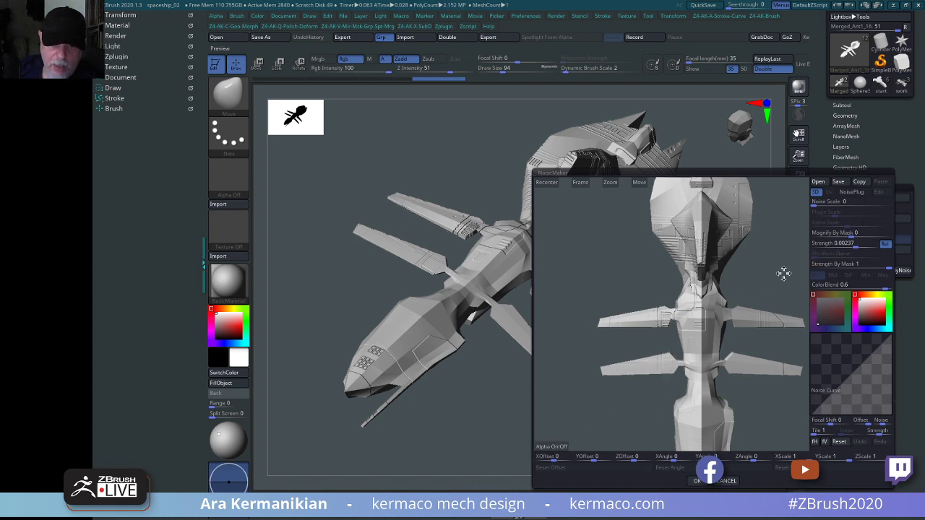
pyautogui.moveTo(783, 274); pyautogui.dragTo(754, 269)
pyautogui.moveTo(745, 263); pyautogui.dragTo(691, 229)
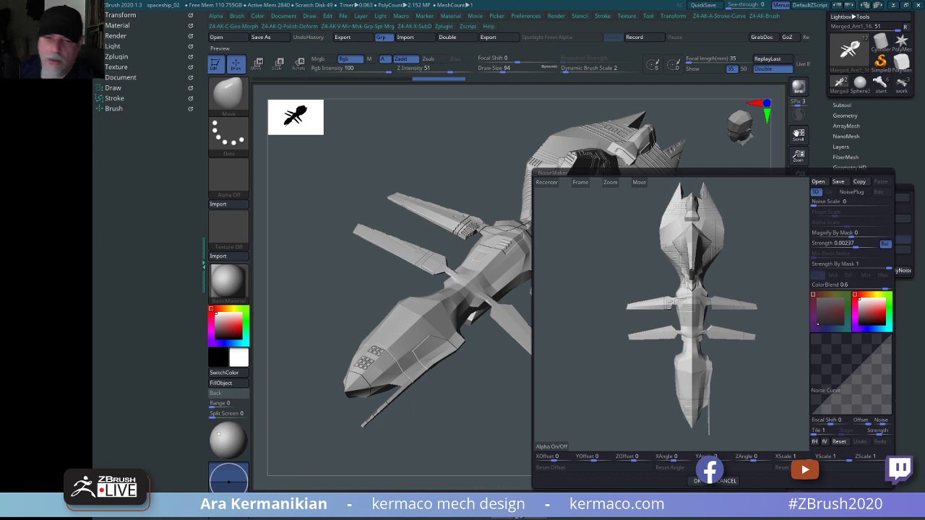
pyautogui.click(540, 448)
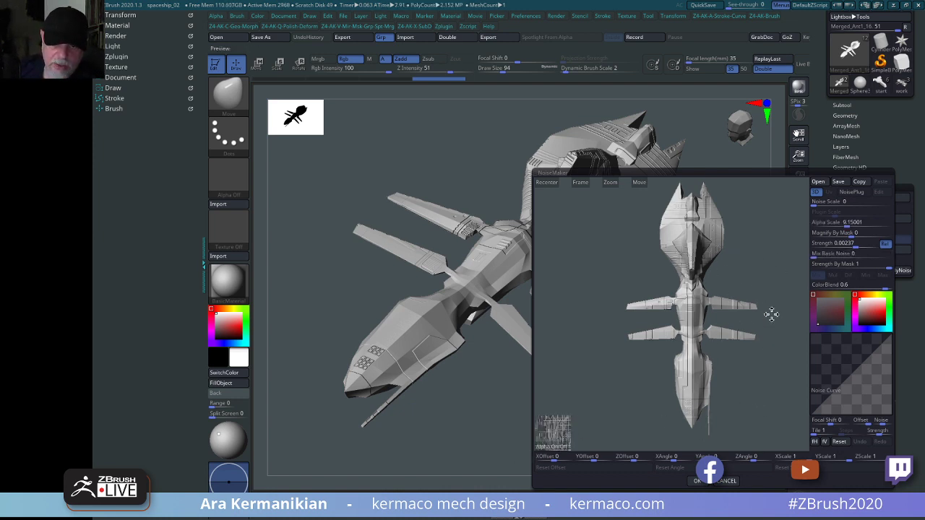
pyautogui.moveTo(771, 314)
pyautogui.mouseDown()
pyautogui.moveTo(745, 274)
pyautogui.moveTo(766, 286)
pyautogui.moveTo(735, 239)
pyautogui.moveTo(790, 281)
pyautogui.moveTo(768, 322)
pyautogui.moveTo(758, 318)
pyautogui.moveTo(784, 318)
pyautogui.moveTo(723, 327)
pyautogui.moveTo(747, 291)
pyautogui.moveTo(718, 289)
pyautogui.moveTo(781, 309)
pyautogui.moveTo(773, 304)
pyautogui.mouseUp()
# Set the noise alpha scale to 0.81795 and the strength to -0.0162, checking the ship preview.
pyautogui.moveTo(864, 223); pyautogui.dragTo(830, 246)
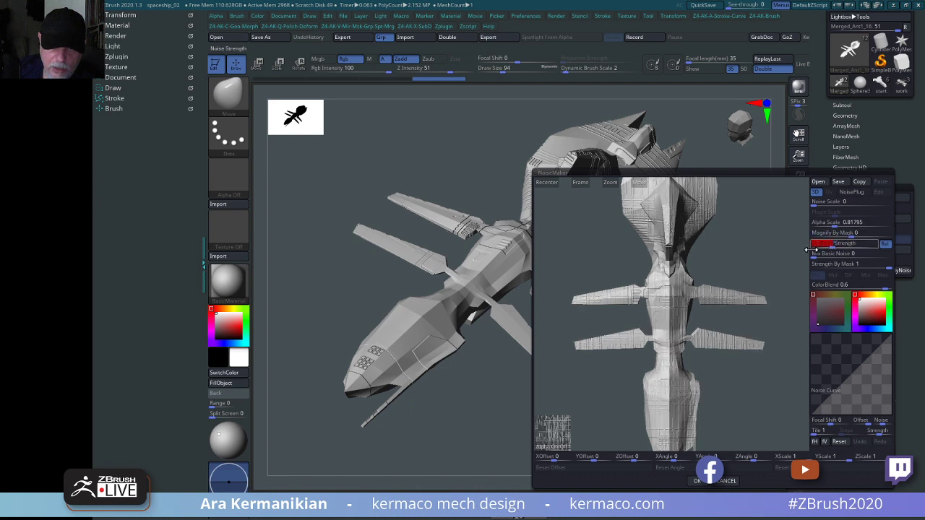
pyautogui.moveTo(752, 274); pyautogui.dragTo(806, 311)
pyautogui.moveTo(805, 343); pyautogui.dragTo(742, 365)
pyautogui.moveTo(743, 409)
pyautogui.mouseDown()
pyautogui.moveTo(753, 409)
pyautogui.moveTo(735, 408)
pyautogui.mouseUp()
pyautogui.click(831, 242)
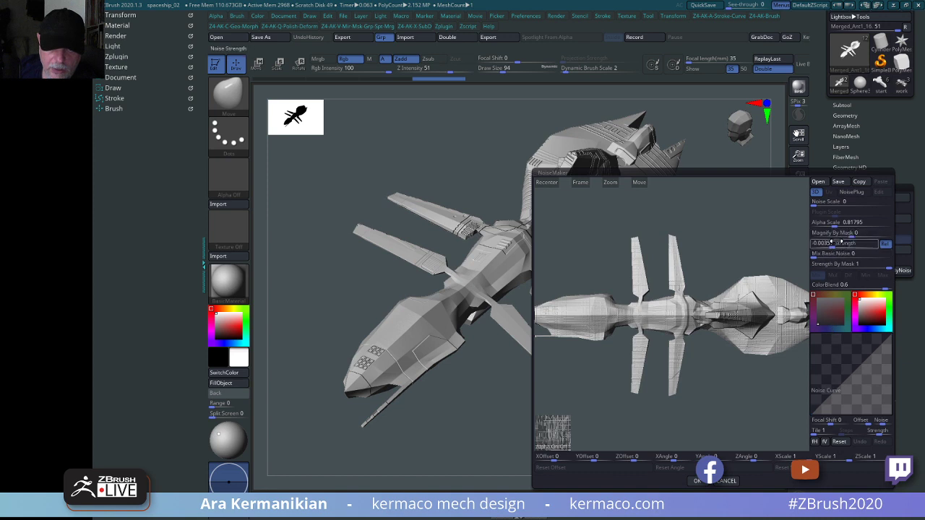
pyautogui.press('Return')
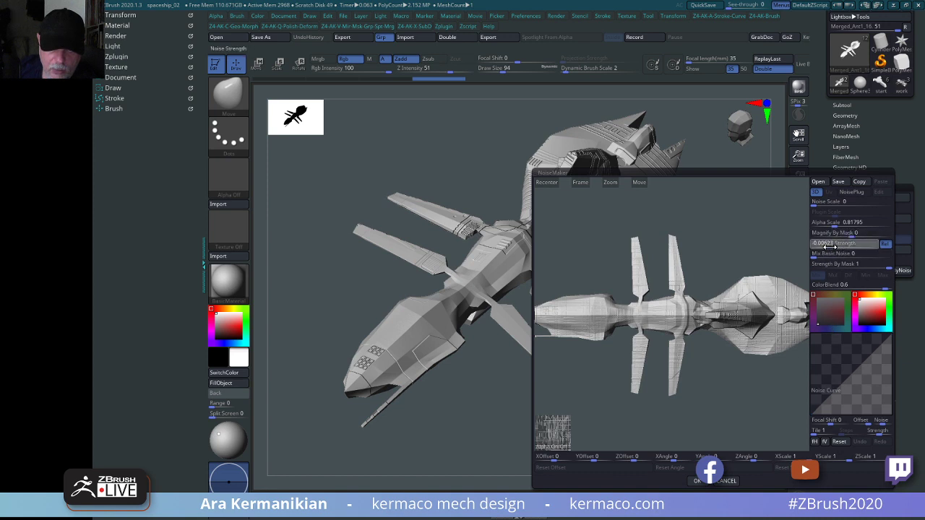
pyautogui.moveTo(829, 247); pyautogui.dragTo(826, 247)
pyautogui.moveTo(758, 406); pyautogui.dragTo(768, 399)
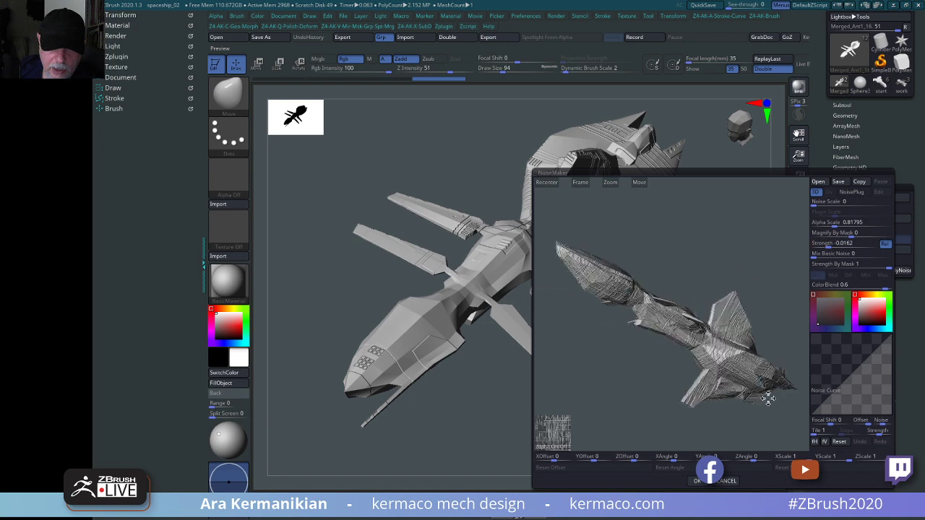
# Set the alpha scale to 1.61561, accept the noise, apply it to the mesh, and inspect the line relief around the ship.
pyautogui.moveTo(732, 250); pyautogui.dragTo(776, 237)
pyautogui.moveTo(834, 226); pyautogui.dragTo(837, 225)
pyautogui.moveTo(747, 328); pyautogui.dragTo(694, 366)
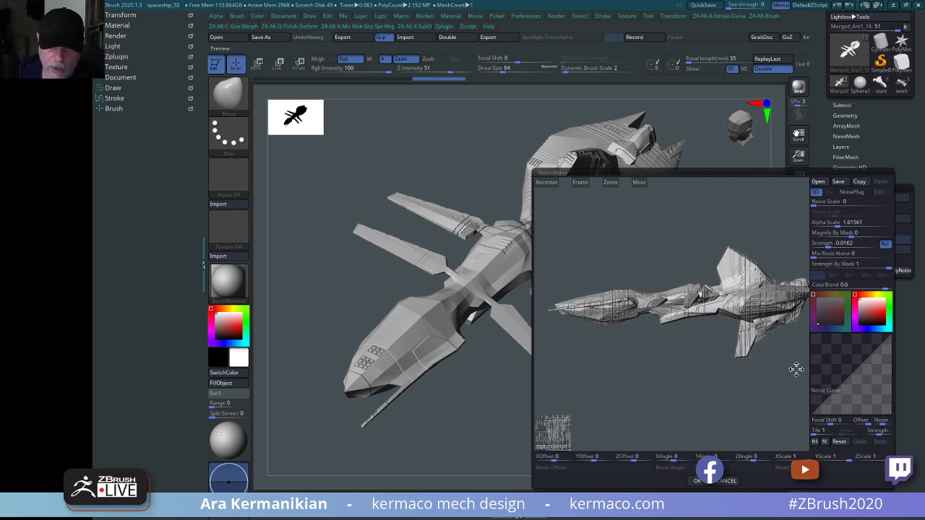
pyautogui.click(717, 481)
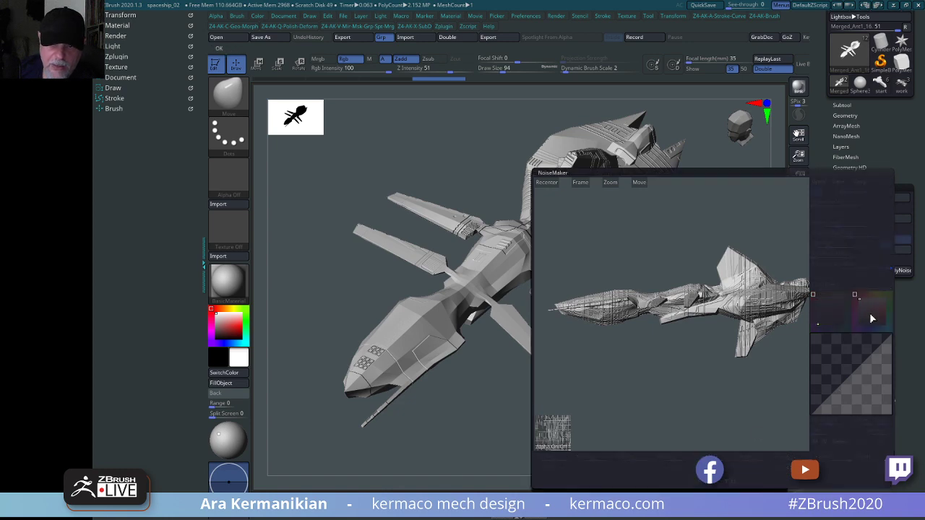
pyautogui.click(867, 248)
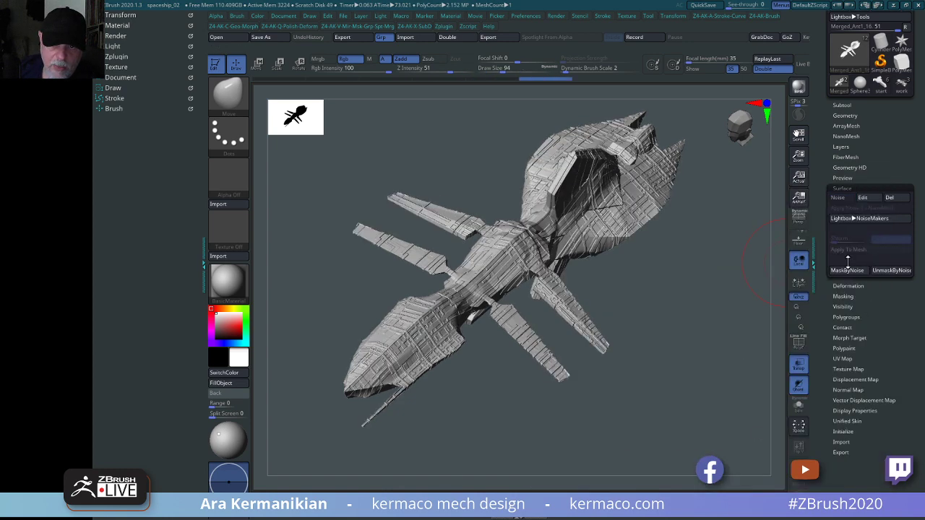
pyautogui.moveTo(700, 384)
pyautogui.mouseDown()
pyautogui.moveTo(718, 337)
pyautogui.moveTo(655, 349)
pyautogui.moveTo(662, 314)
pyautogui.moveTo(646, 322)
pyautogui.mouseUp()
pyautogui.moveTo(714, 171)
pyautogui.mouseDown()
pyautogui.moveTo(718, 238)
pyautogui.moveTo(699, 332)
pyautogui.mouseUp()
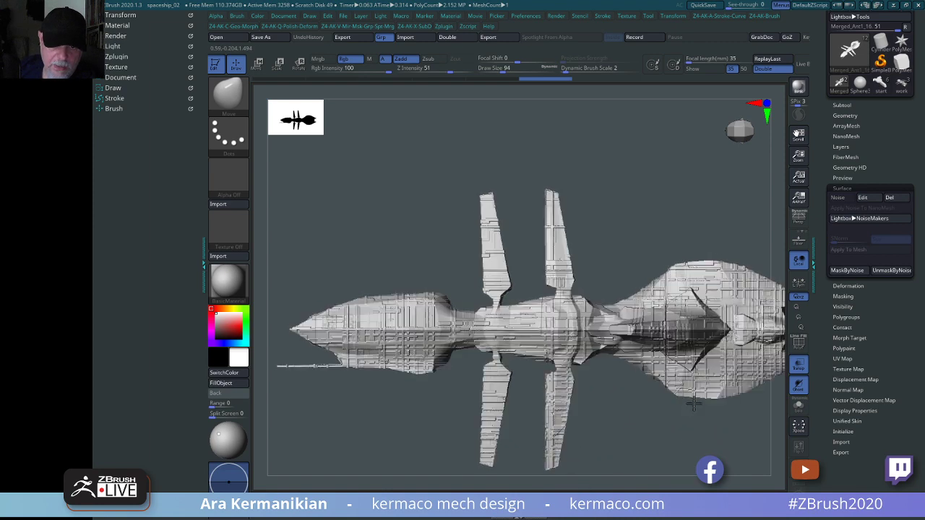
pyautogui.moveTo(691, 439); pyautogui.dragTo(689, 168)
pyautogui.moveTo(721, 216)
pyautogui.keyDown('alt'); pyautogui.mouseDown()
pyautogui.moveTo(675, 207)
pyautogui.moveTo(658, 192)
pyautogui.moveTo(711, 209)
pyautogui.mouseUp(); pyautogui.keyUp('alt')
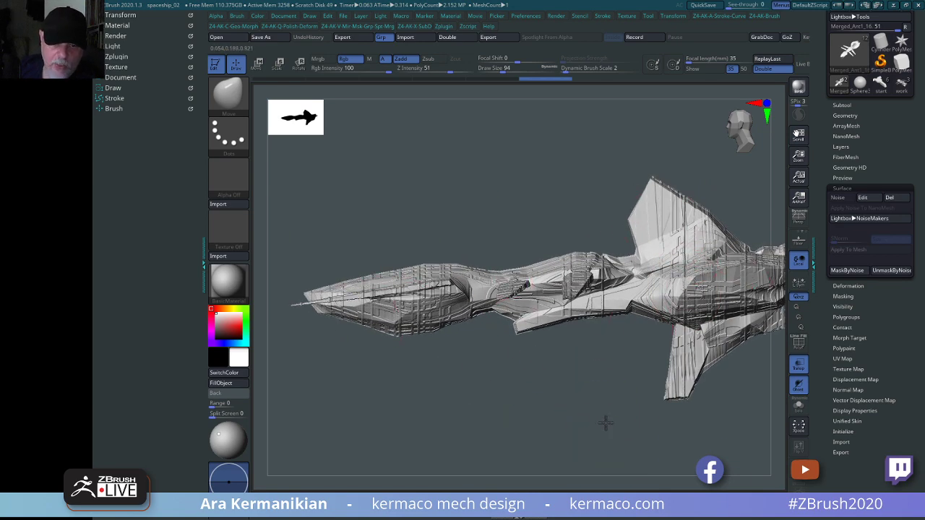
pyautogui.moveTo(604, 424); pyautogui.dragTo(675, 401)
# Reopen the surface noise, try the dense block-pattern alpha, then swap it for the angular panel alpha and check the tail fin.
pyautogui.click(838, 197)
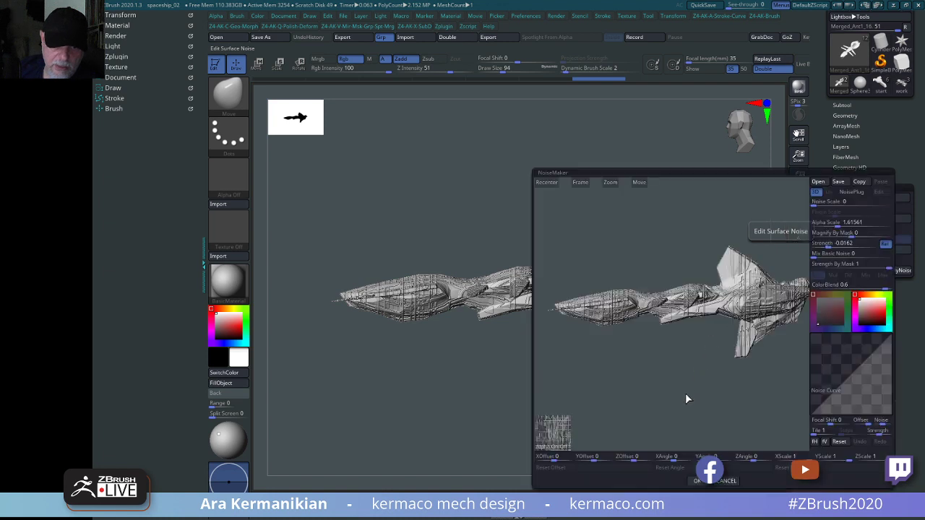
pyautogui.click(553, 442)
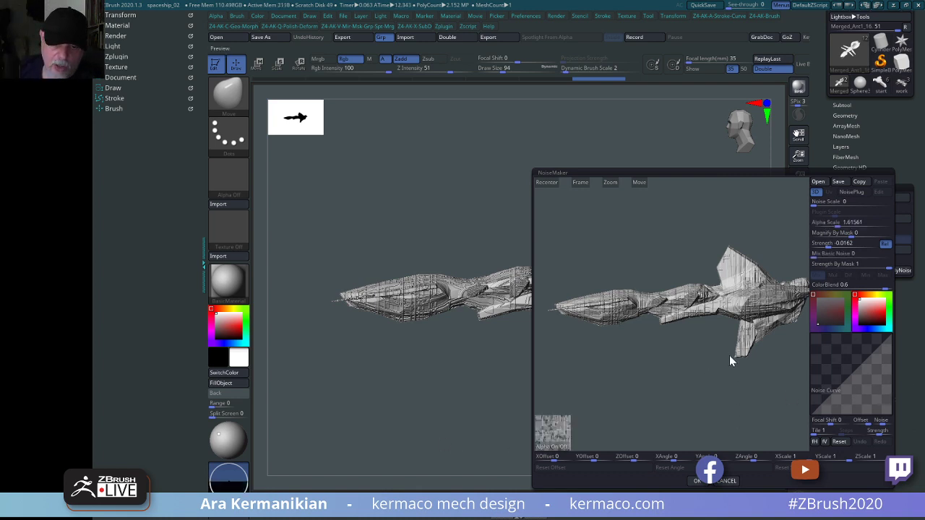
pyautogui.keyDown('alt'); pyautogui.moveTo(710, 386); pyautogui.dragTo(573, 427); pyautogui.keyUp('alt')
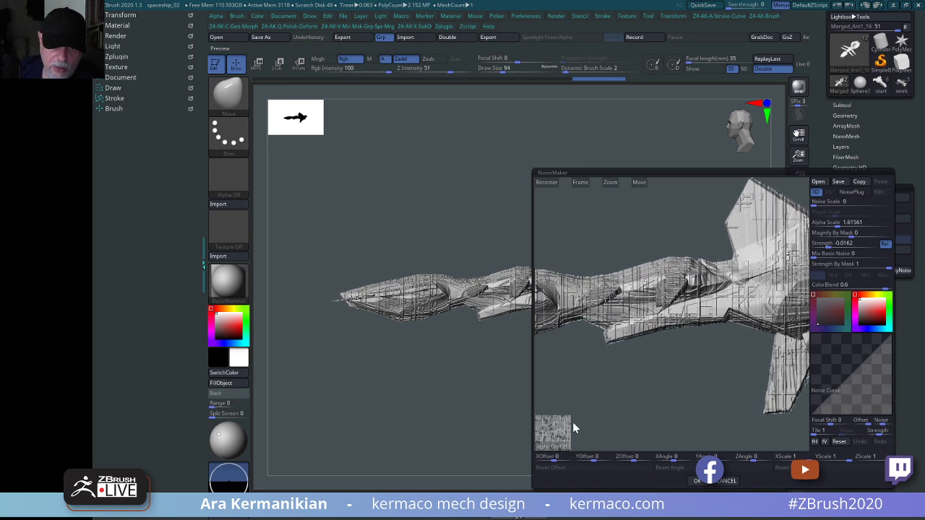
pyautogui.moveTo(718, 389); pyautogui.dragTo(674, 394)
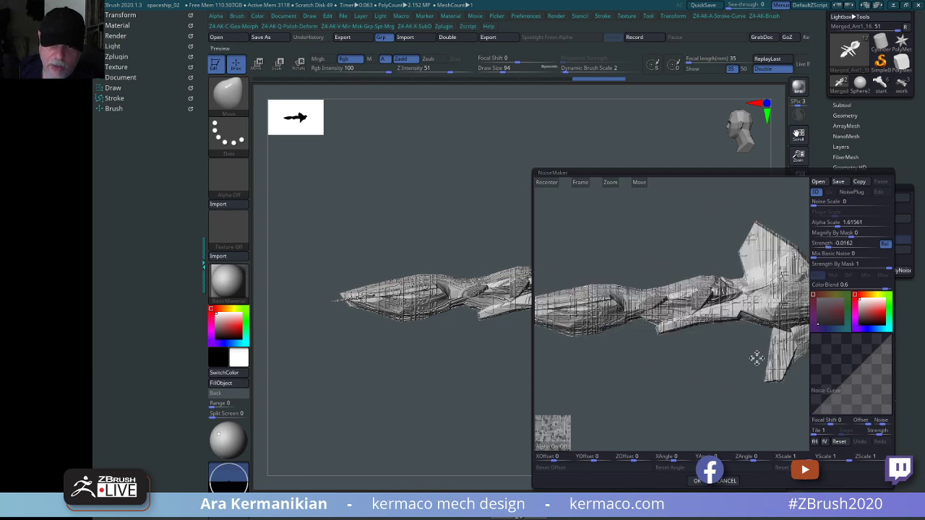
pyautogui.click(556, 442)
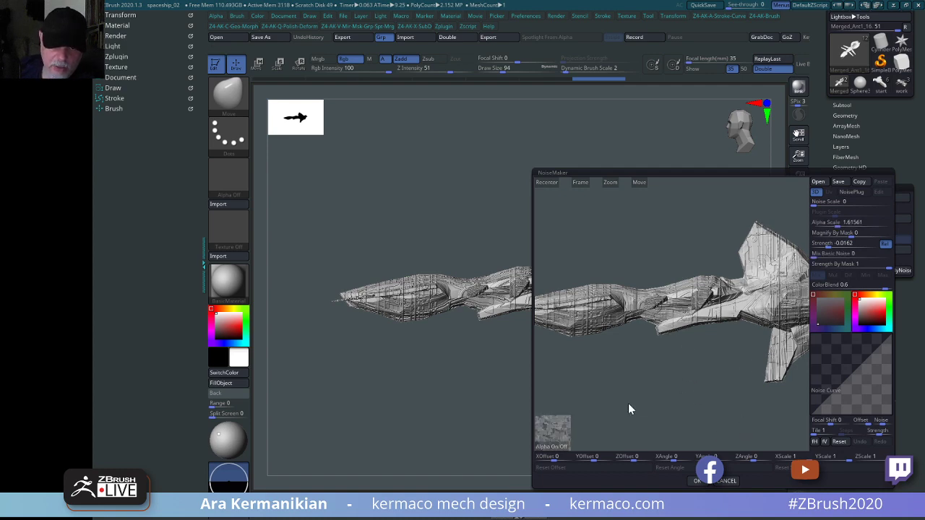
pyautogui.moveTo(723, 372); pyautogui.dragTo(626, 228)
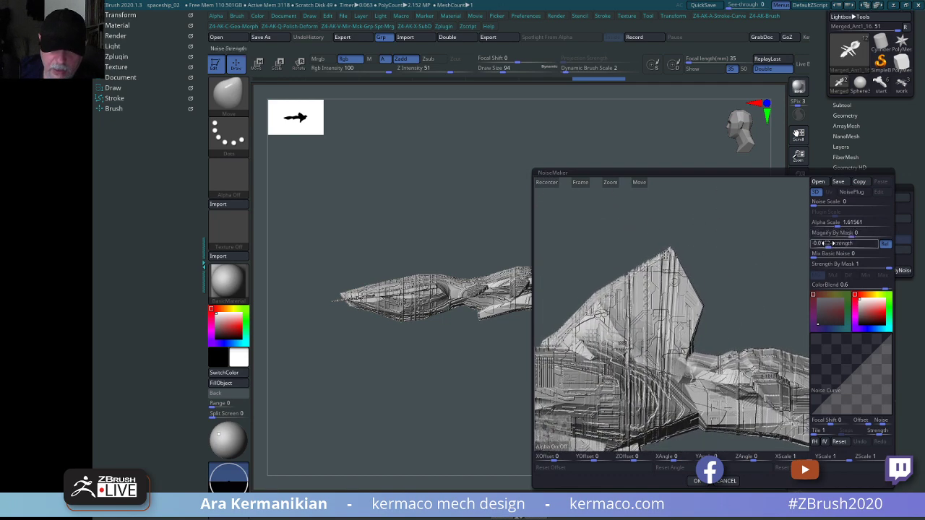
# Set the noise strength to 0.00521, accept it, apply it to the mesh, and inspect the layered detail.
pyautogui.moveTo(827, 244); pyautogui.dragTo(858, 247)
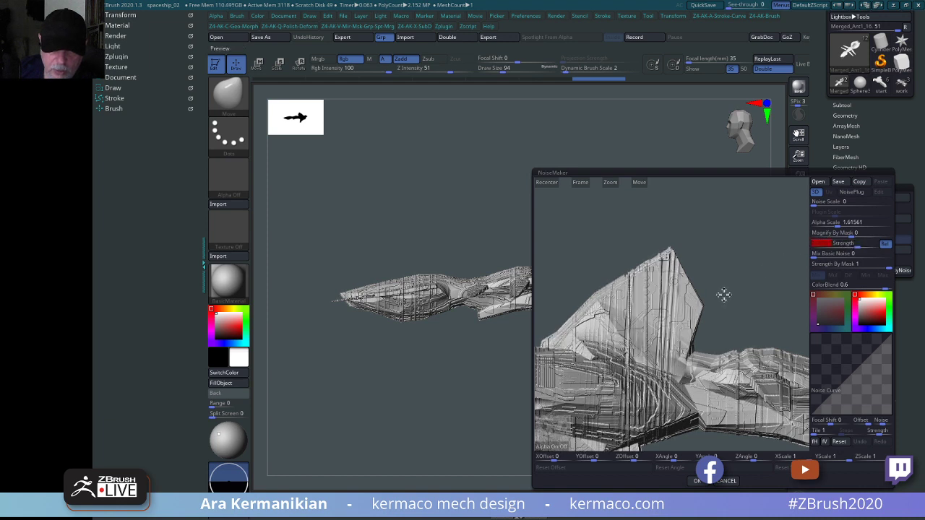
pyautogui.moveTo(765, 278); pyautogui.dragTo(728, 315)
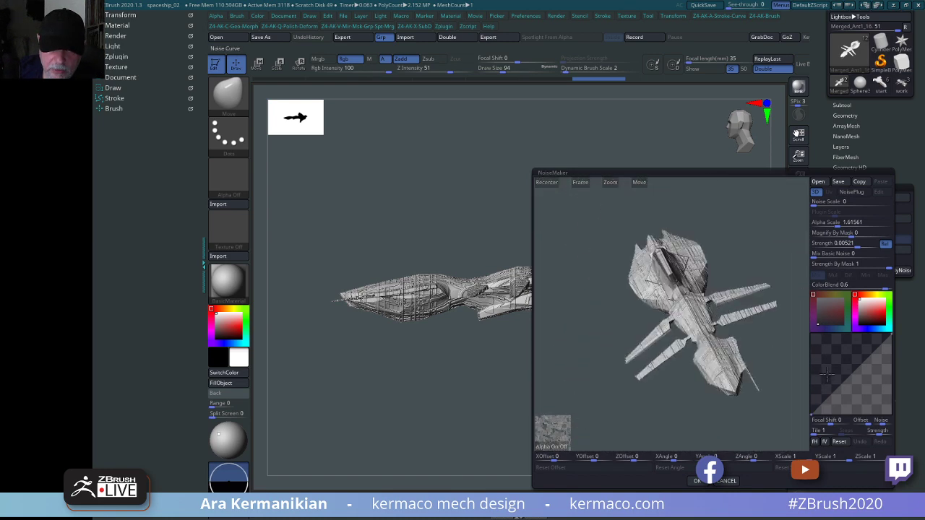
pyautogui.click(695, 481)
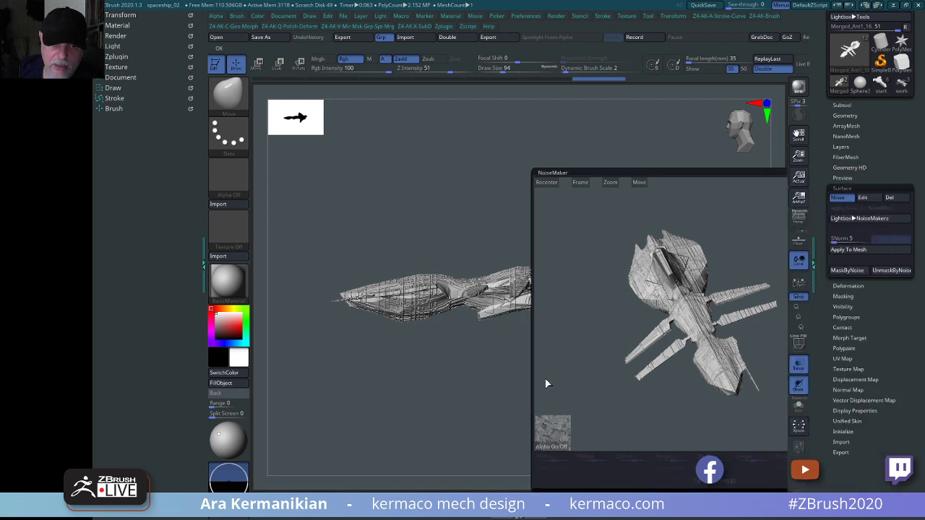
pyautogui.click(864, 250)
pyautogui.moveTo(735, 427); pyautogui.dragTo(650, 426)
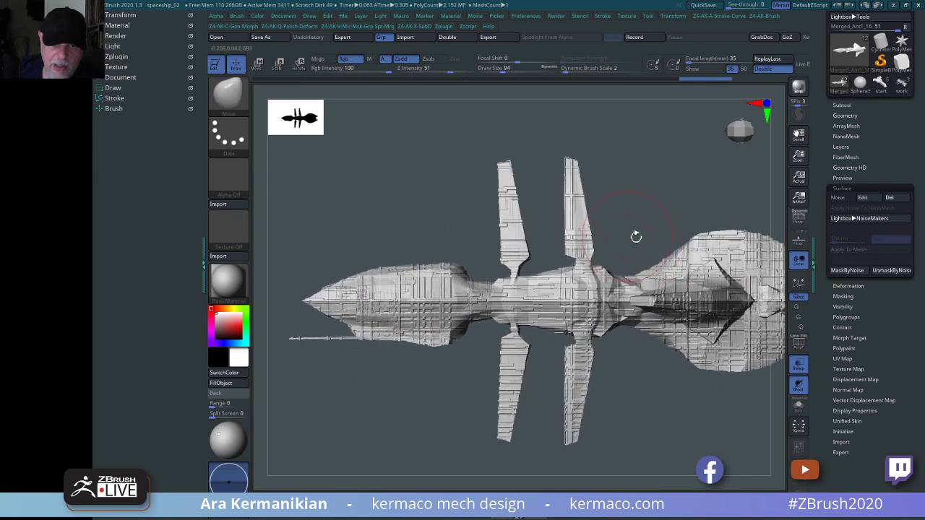
pyautogui.press('s')
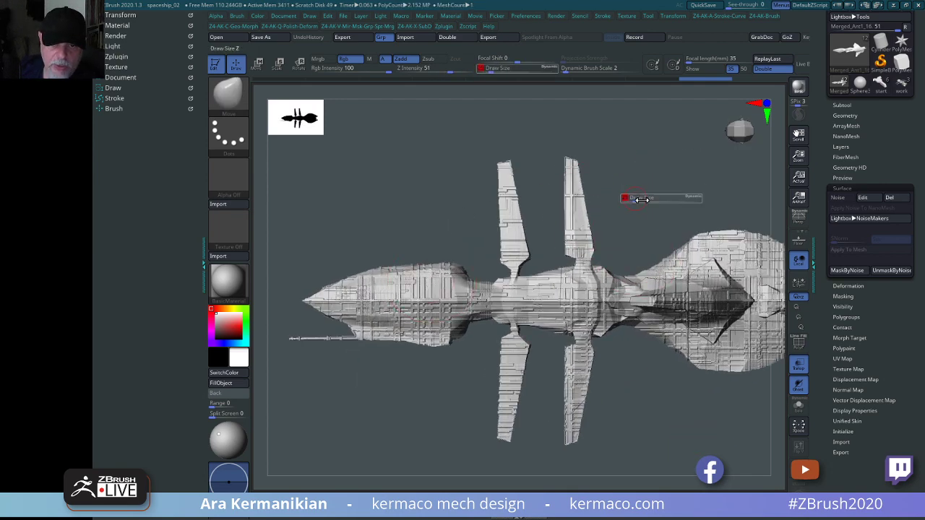
pyautogui.moveTo(639, 192)
pyautogui.keyDown('alt'); pyautogui.mouseDown()
pyautogui.moveTo(663, 181)
pyautogui.moveTo(633, 239)
pyautogui.mouseUp(); pyautogui.keyUp('alt')
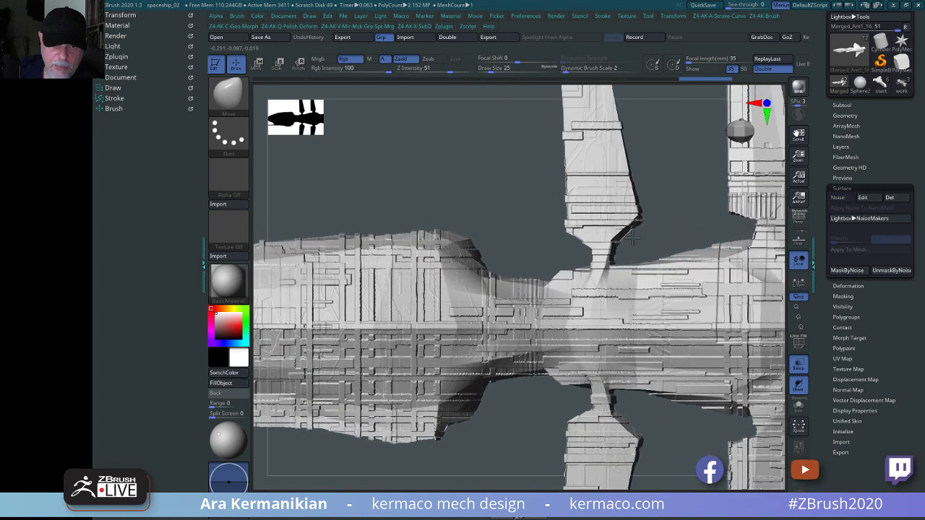
pyautogui.keyDown('alt'); pyautogui.moveTo(703, 196); pyautogui.dragTo(717, 155); pyautogui.keyUp('alt')
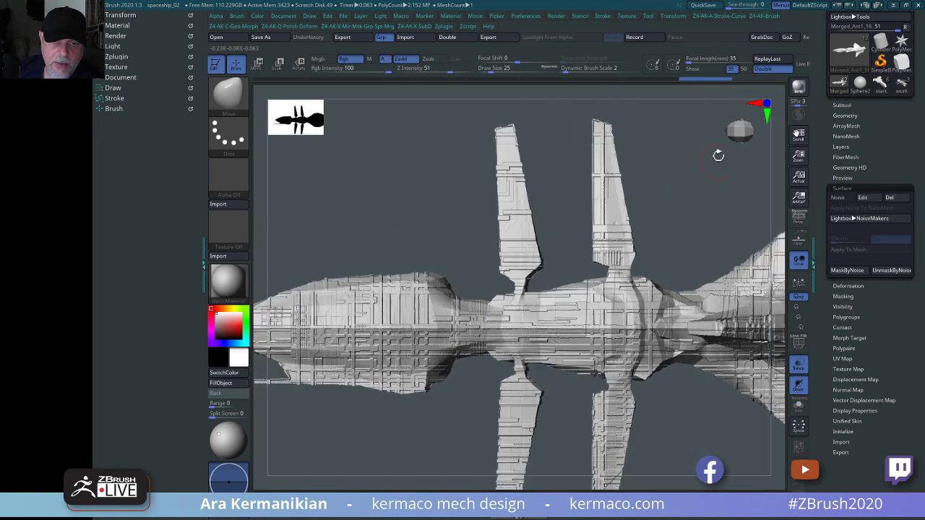
# Step the ship's undo history back to its first state, before any noise was applied to the mesh.
pyautogui.click(409, 80)
pyautogui.click(387, 78)
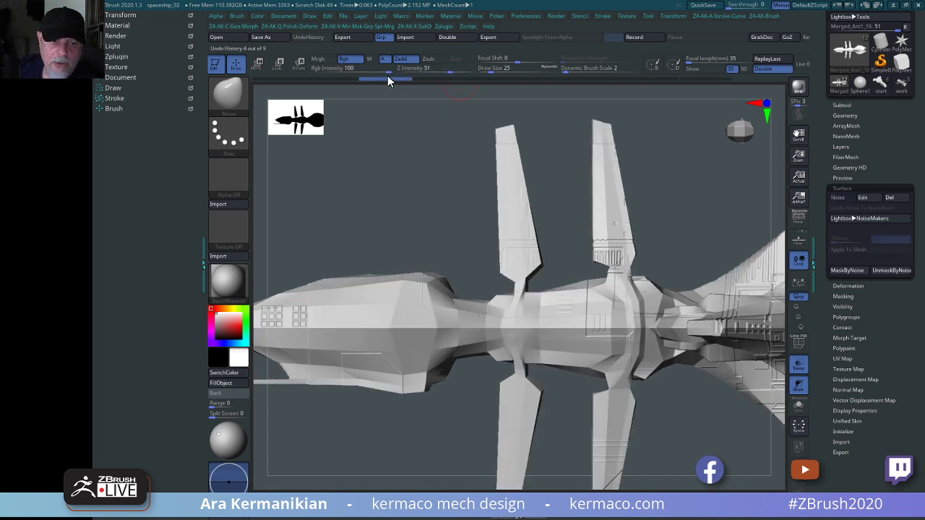
pyautogui.click(332, 80)
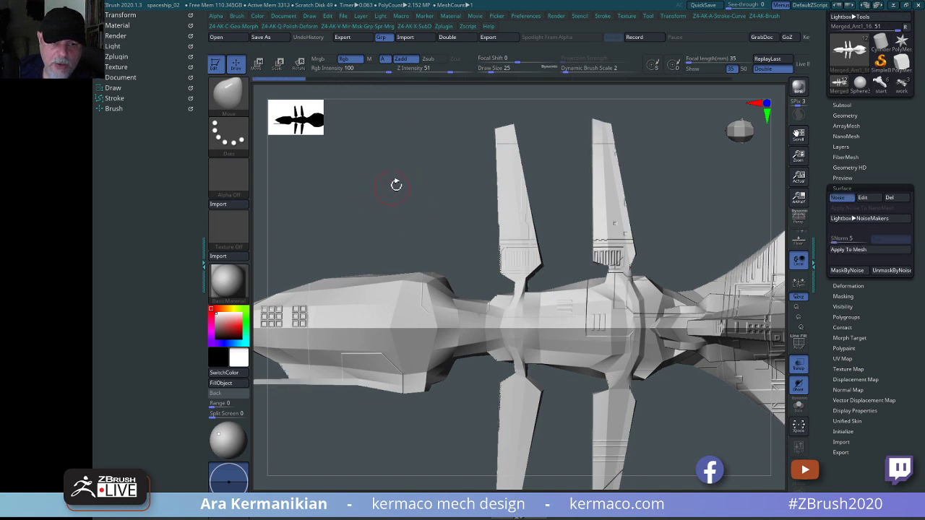
pyautogui.keyDown('alt'); pyautogui.moveTo(396, 185); pyautogui.dragTo(559, 177); pyautogui.keyUp('alt')
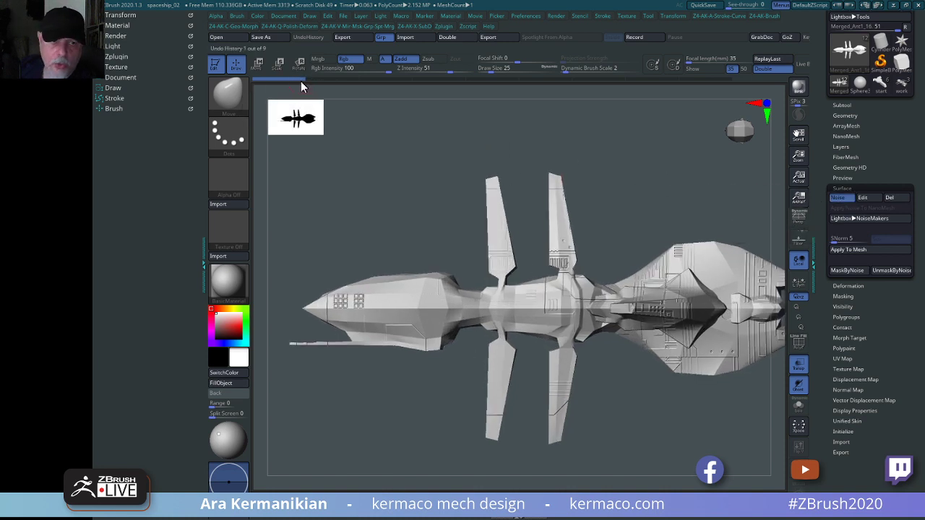
# Mark the first undo-history state as the recall source and select the HistoryRecall brush.
pyautogui.keyDown('ctrl'); pyautogui.click(286, 79); pyautogui.keyUp('ctrl')
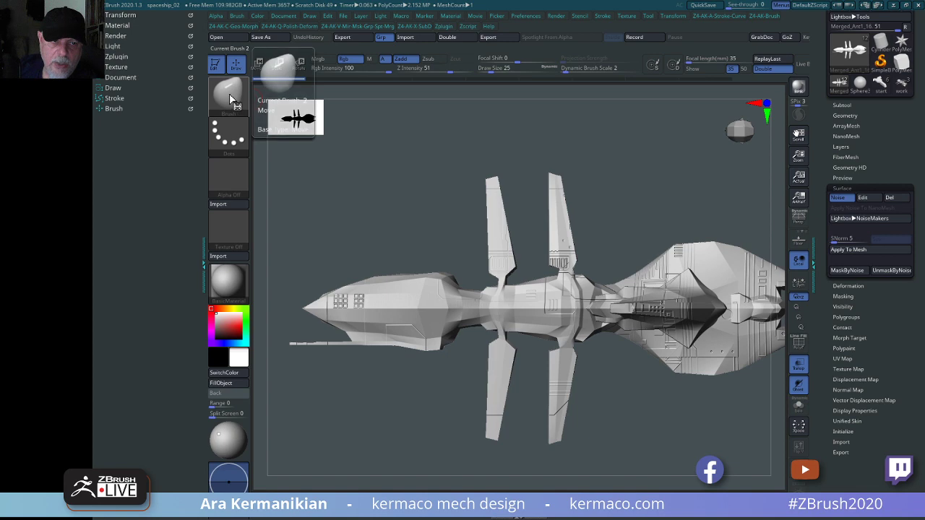
pyautogui.press('space')
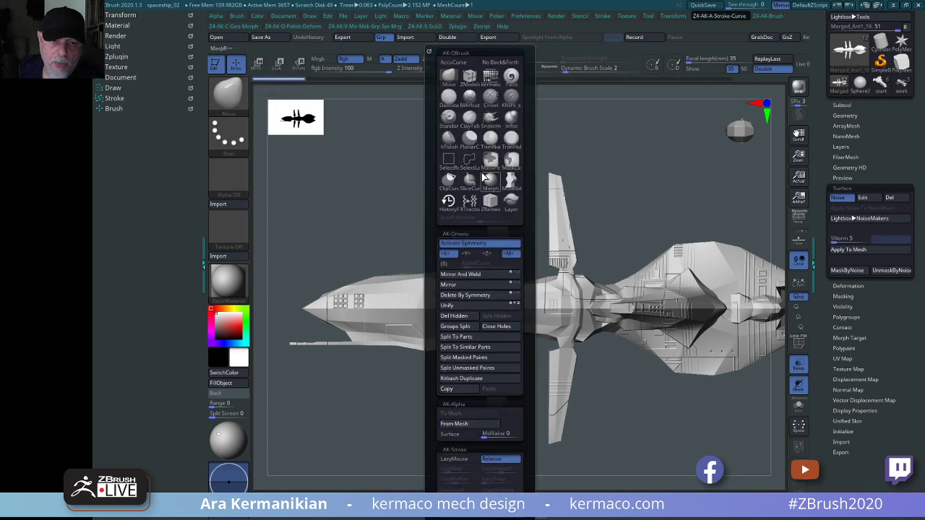
pyautogui.click(448, 203)
pyautogui.scroll(3, 421, 228)
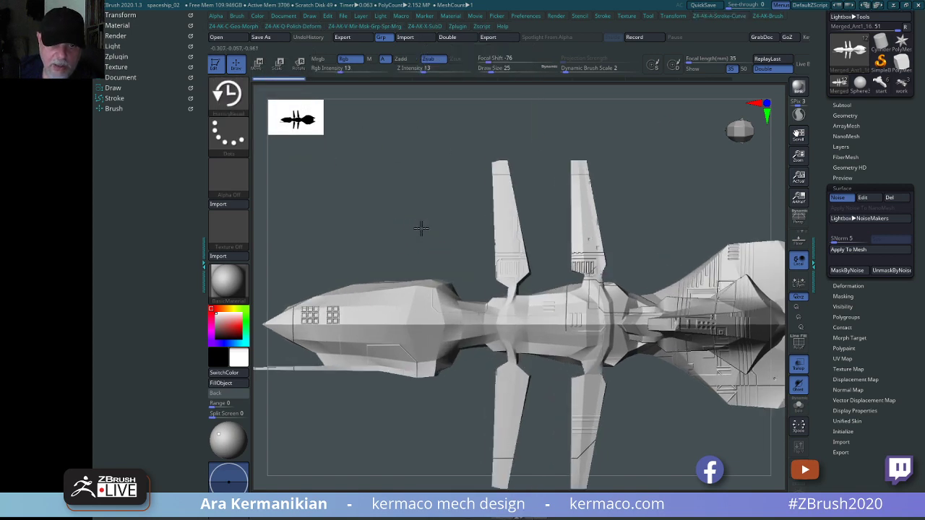
pyautogui.scroll(2, 422, 228)
# Try a HistoryRecall stroke on the vents at the rear wing's root, then undo it.
pyautogui.press('space')
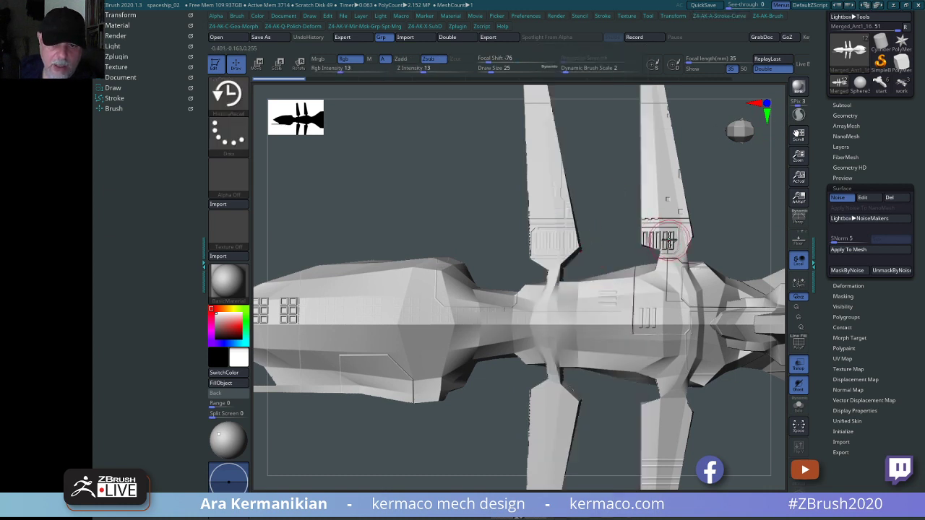
pyautogui.press('ctrl')
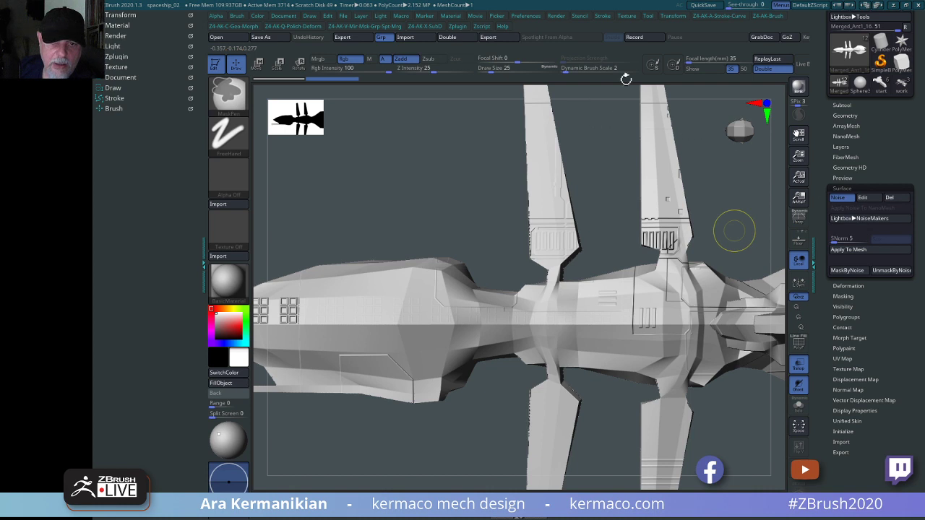
pyautogui.hotkey('ctrl', 'z')
pyautogui.moveTo(461, 195)
pyautogui.mouseDown()
pyautogui.moveTo(402, 192)
pyautogui.moveTo(424, 183)
pyautogui.moveTo(404, 185)
pyautogui.mouseUp()
pyautogui.press('ctrl')
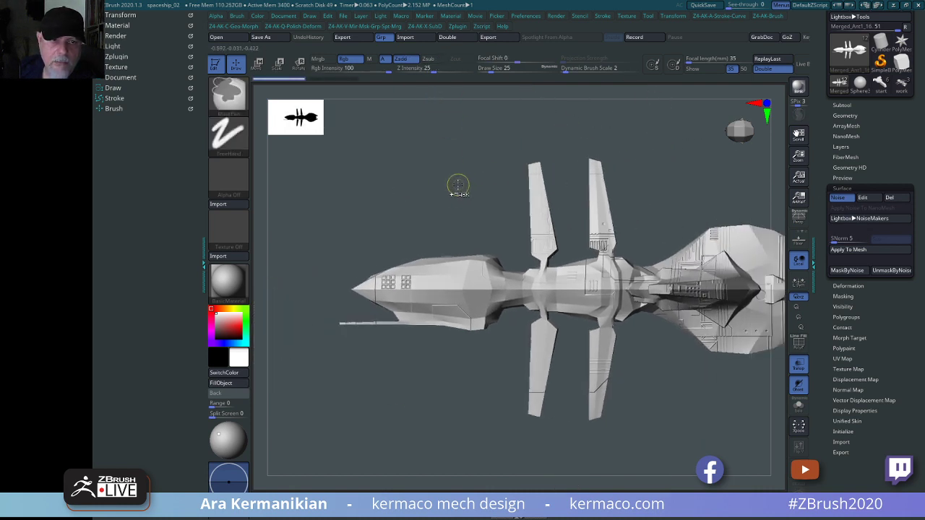
# Mark the first undo-history state as the recall source again for the HistoryRecall brush.
pyautogui.moveTo(462, 183)
pyautogui.mouseDown()
pyautogui.moveTo(446, 182)
pyautogui.moveTo(466, 180)
pyautogui.mouseUp()
pyautogui.moveTo(715, 194)
pyautogui.keyDown('alt'); pyautogui.mouseDown()
pyautogui.moveTo(664, 190)
pyautogui.moveTo(708, 184)
pyautogui.mouseUp(); pyautogui.keyUp('alt')
pyautogui.press('ctrl')
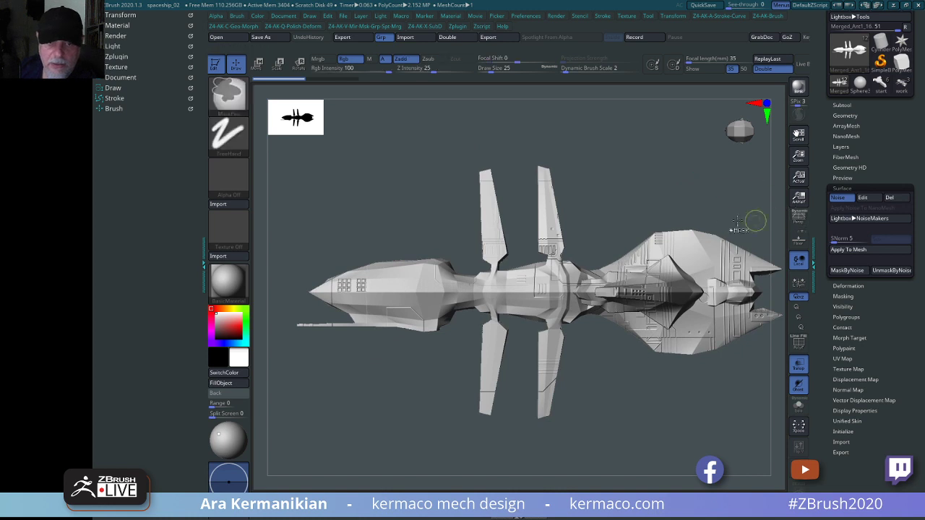
pyautogui.press('ctrl')
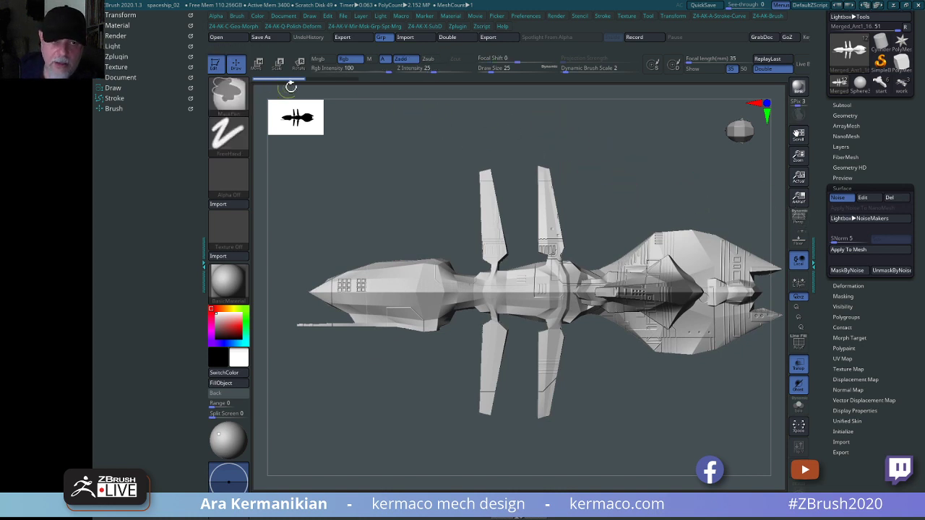
pyautogui.keyDown('ctrl'); pyautogui.click(282, 79); pyautogui.keyUp('ctrl')
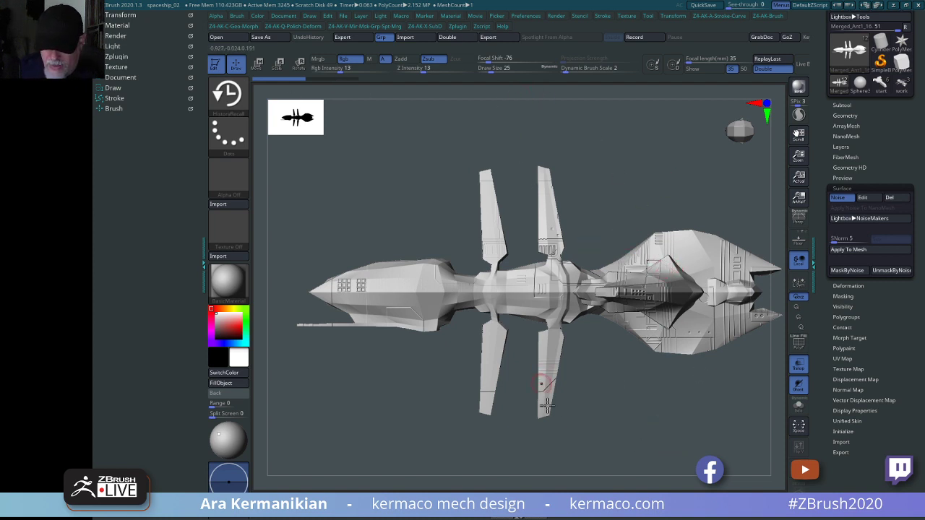
# Open the subtool list and inspect the ship's surface detail from the side and from above.
pyautogui.moveTo(670, 453)
pyautogui.mouseDown()
pyautogui.moveTo(683, 401)
pyautogui.moveTo(677, 409)
pyautogui.mouseUp()
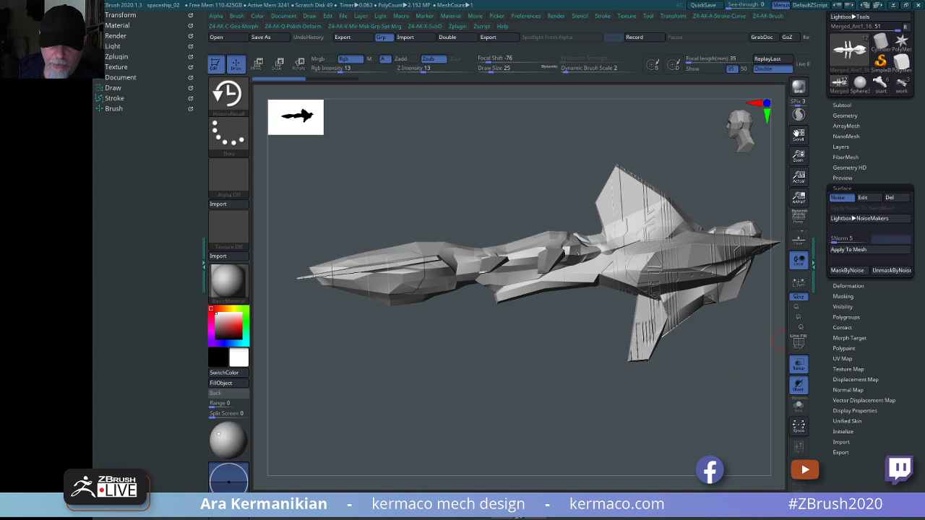
pyautogui.click(842, 104)
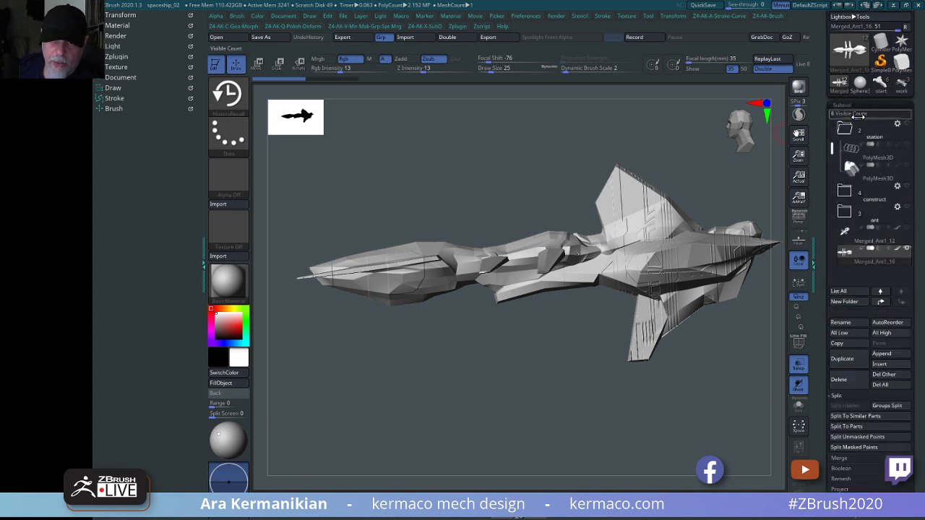
pyautogui.moveTo(679, 144); pyautogui.dragTo(597, 365)
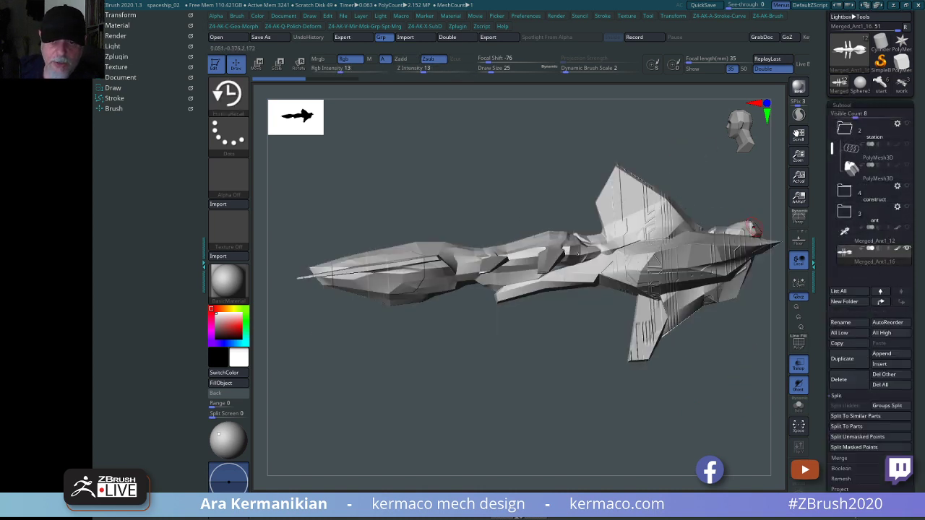
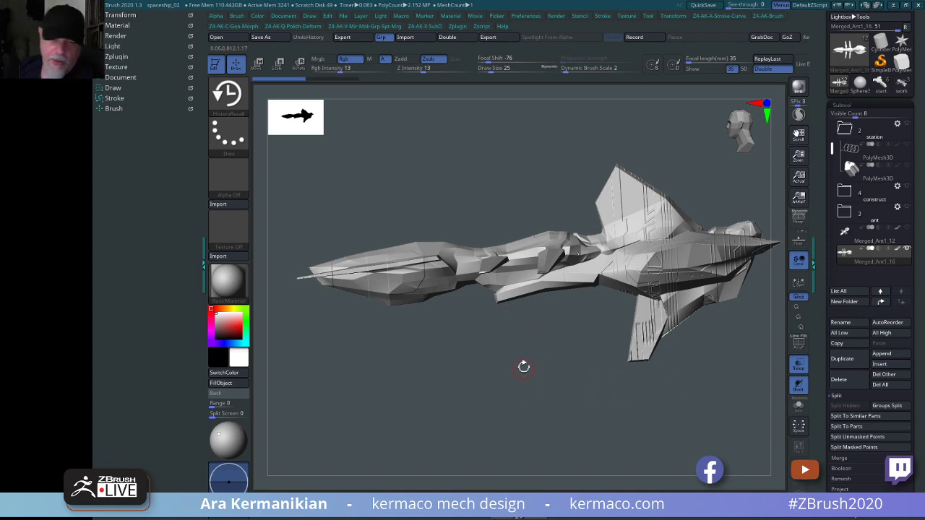
pyautogui.keyDown('shift'); pyautogui.moveTo(524, 366); pyautogui.dragTo(625, 355); pyautogui.keyUp('shift')
pyautogui.press('f')
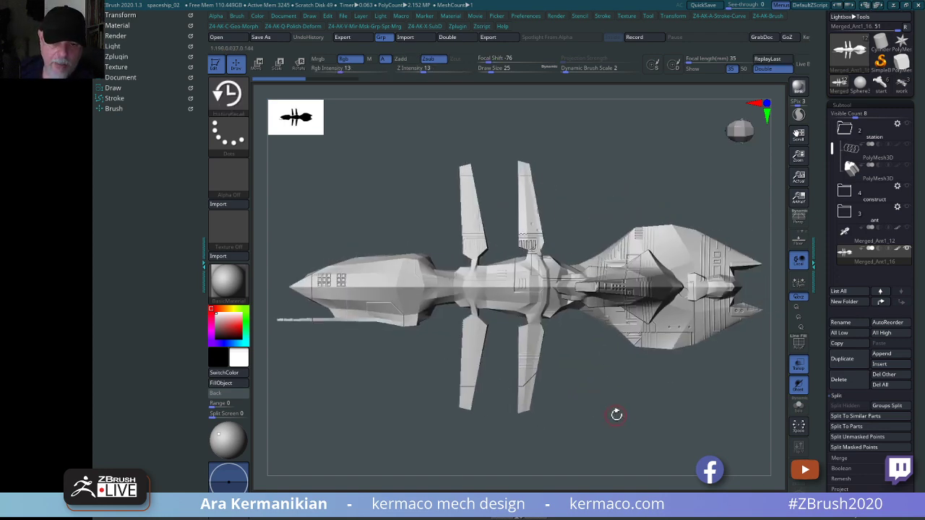
pyautogui.moveTo(638, 426); pyautogui.dragTo(636, 400)
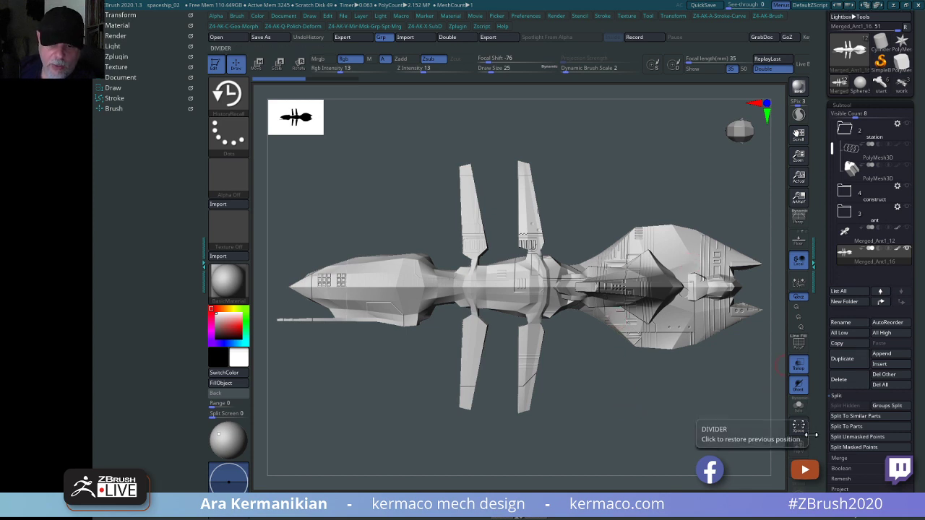
# Open the ship's surface noise for editing and load a different alpha into it.
pyautogui.scroll(-5, 842, 325)
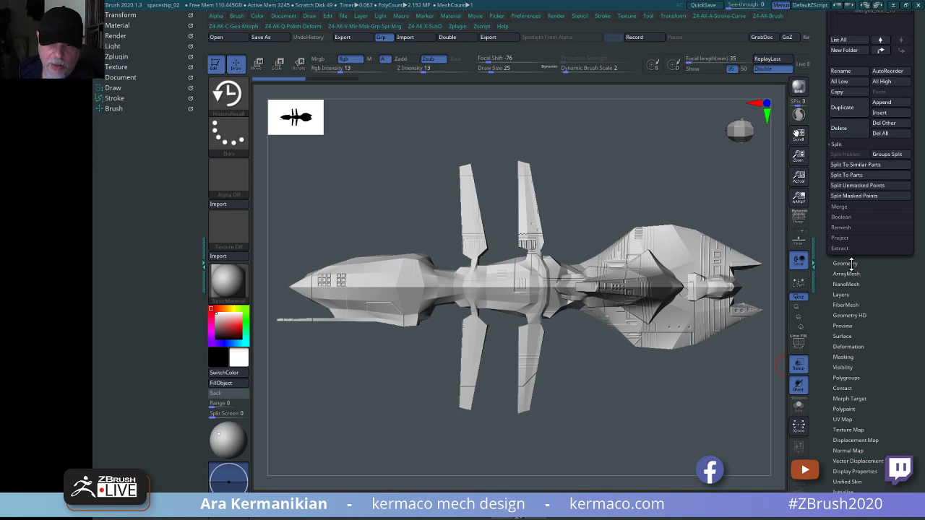
pyautogui.moveTo(844, 336); pyautogui.dragTo(845, 338)
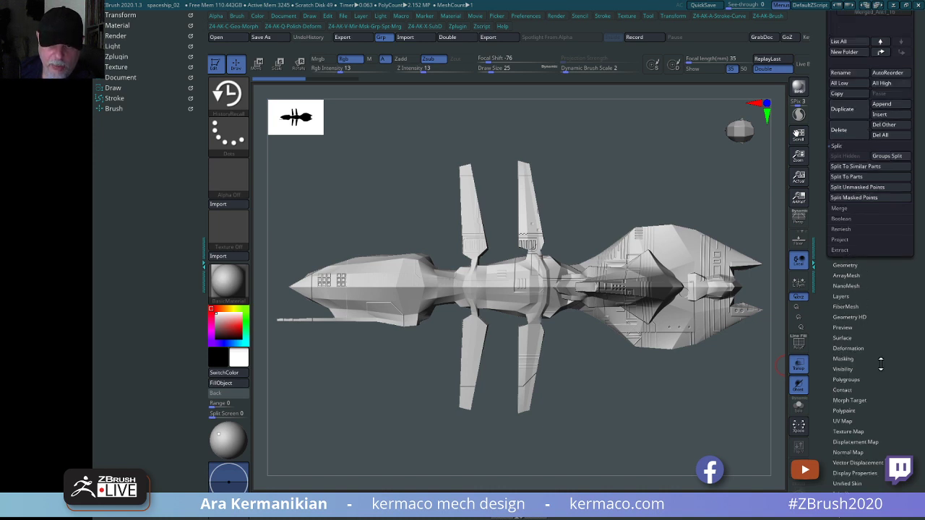
pyautogui.click(846, 338)
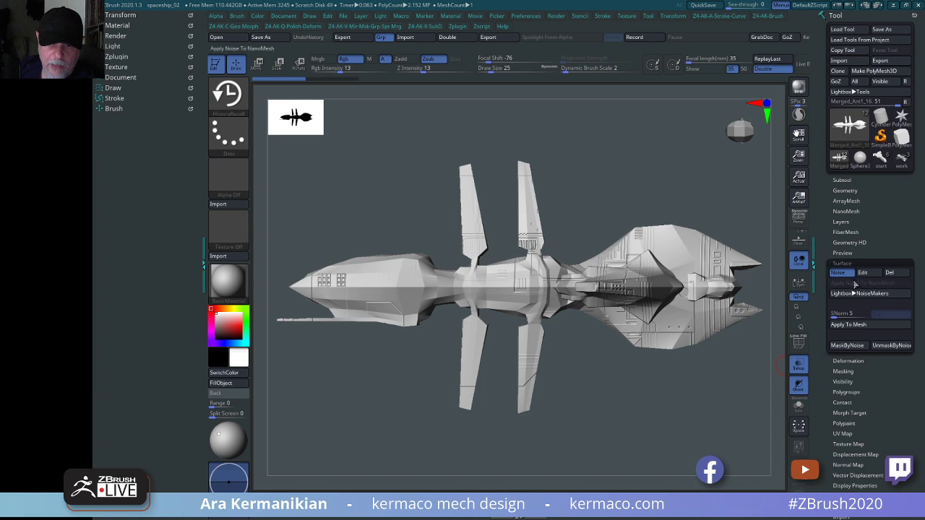
pyautogui.click(864, 274)
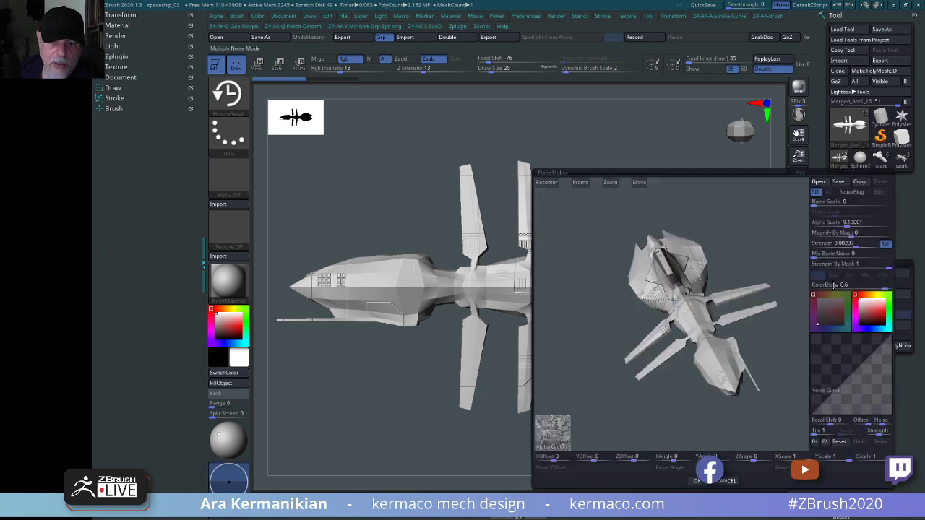
pyautogui.moveTo(766, 400); pyautogui.dragTo(704, 206)
pyautogui.click(554, 444)
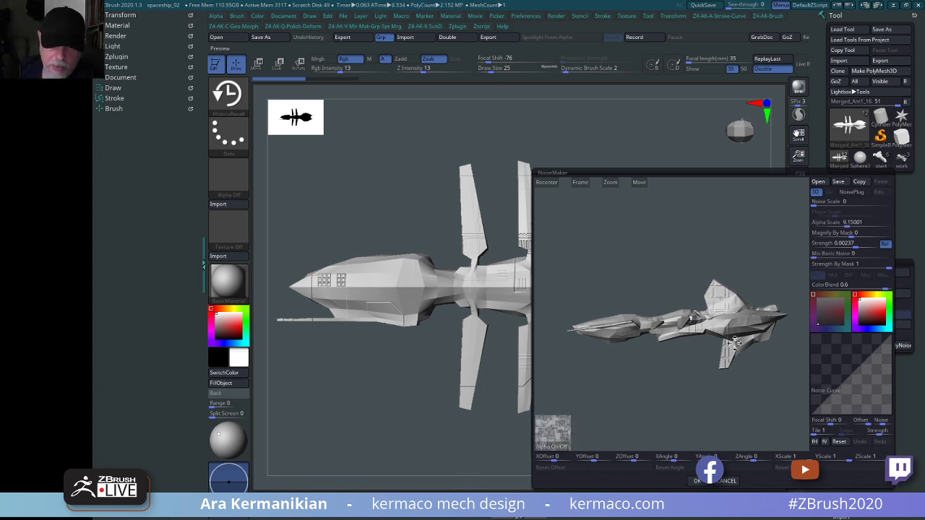
# Set the noise's alpha scale to 3.72469 while checking the pattern on the preview from several angles.
pyautogui.moveTo(773, 388)
pyautogui.mouseDown()
pyautogui.moveTo(759, 434)
pyautogui.moveTo(776, 388)
pyautogui.mouseUp()
pyautogui.moveTo(700, 401); pyautogui.dragTo(759, 398)
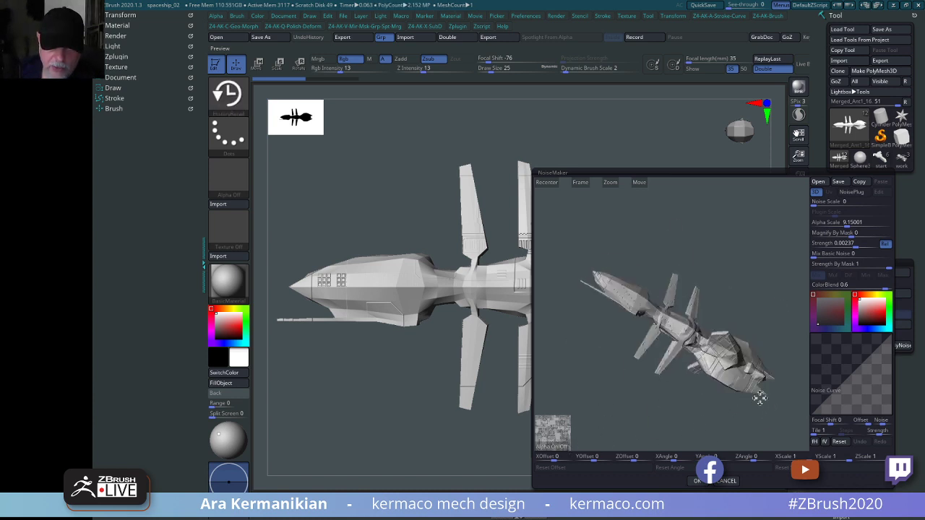
pyautogui.moveTo(764, 314); pyautogui.dragTo(690, 405)
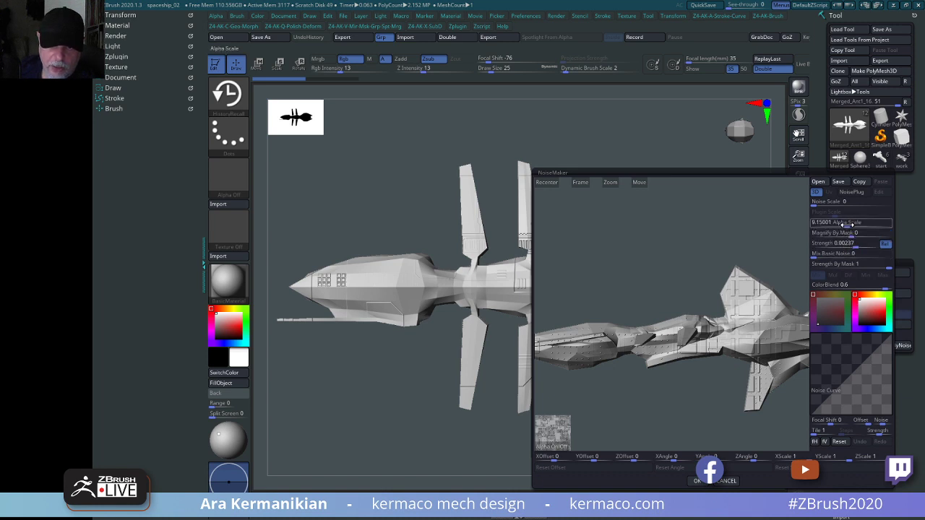
pyautogui.moveTo(847, 225); pyautogui.dragTo(842, 225)
pyautogui.moveTo(744, 236); pyautogui.dragTo(729, 250)
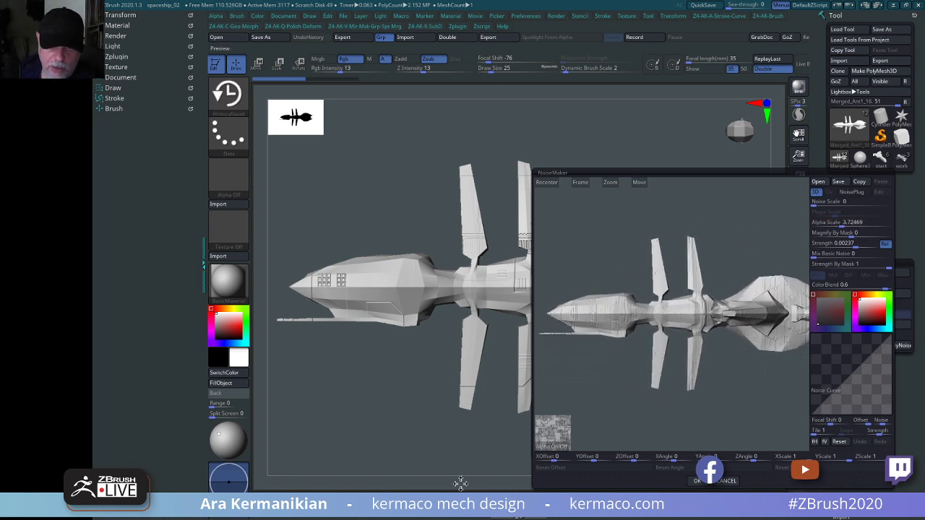
# Load another alpha for the noise, set its alpha scale to 2.71127, and check the hull up close in the preview.
pyautogui.click(548, 447)
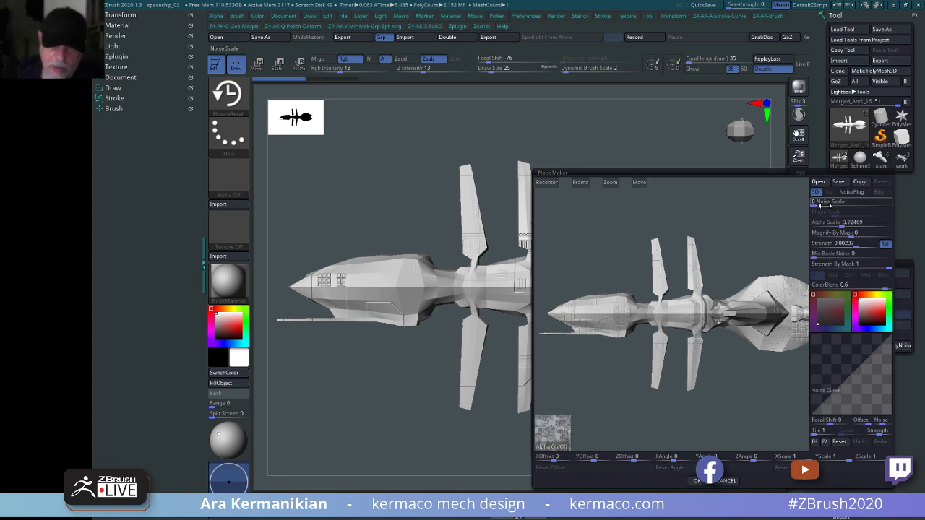
pyautogui.moveTo(839, 224)
pyautogui.mouseDown()
pyautogui.moveTo(847, 226)
pyautogui.moveTo(838, 223)
pyautogui.mouseUp()
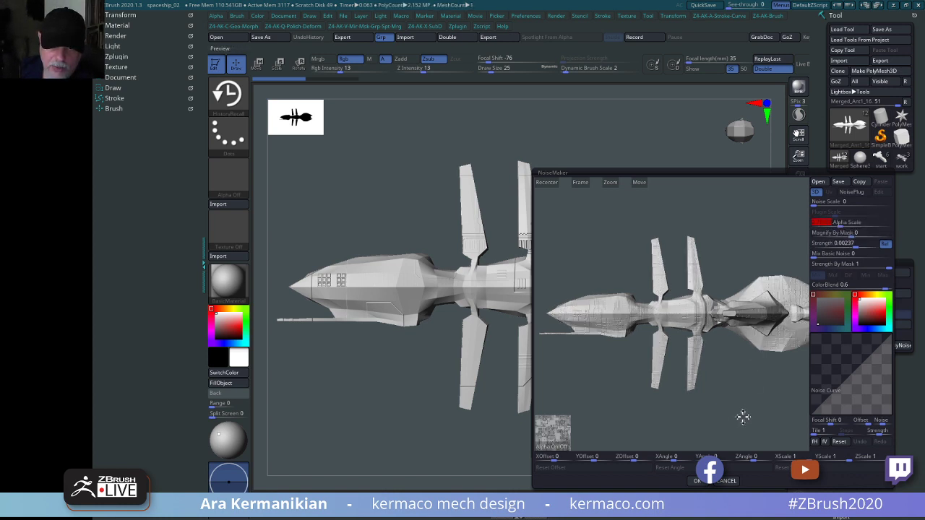
pyautogui.keyDown('alt'); pyautogui.moveTo(744, 417); pyautogui.dragTo(657, 419); pyautogui.keyUp('alt')
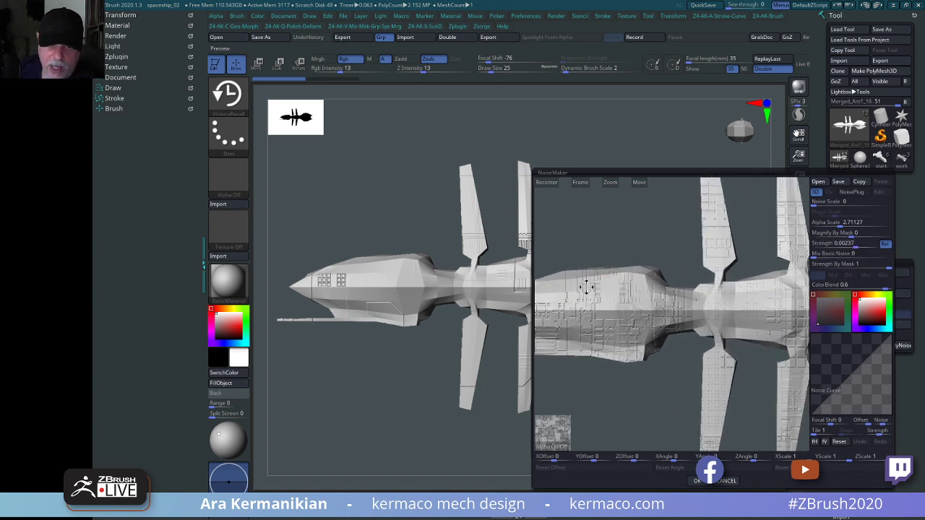
# Increase the noise strength, accept the noise, and inspect the ship from the side and from above.
pyautogui.click(854, 244)
pyautogui.moveTo(857, 245); pyautogui.dragTo(859, 247)
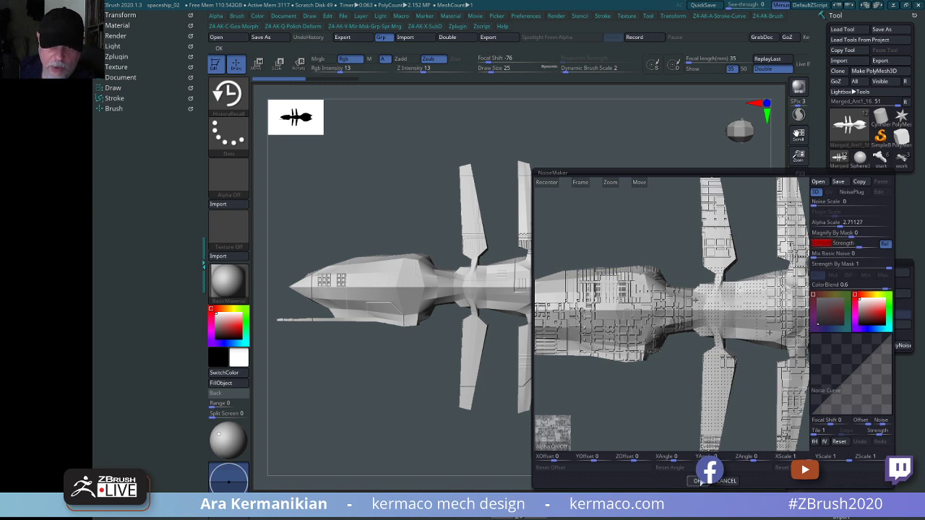
pyautogui.click(696, 481)
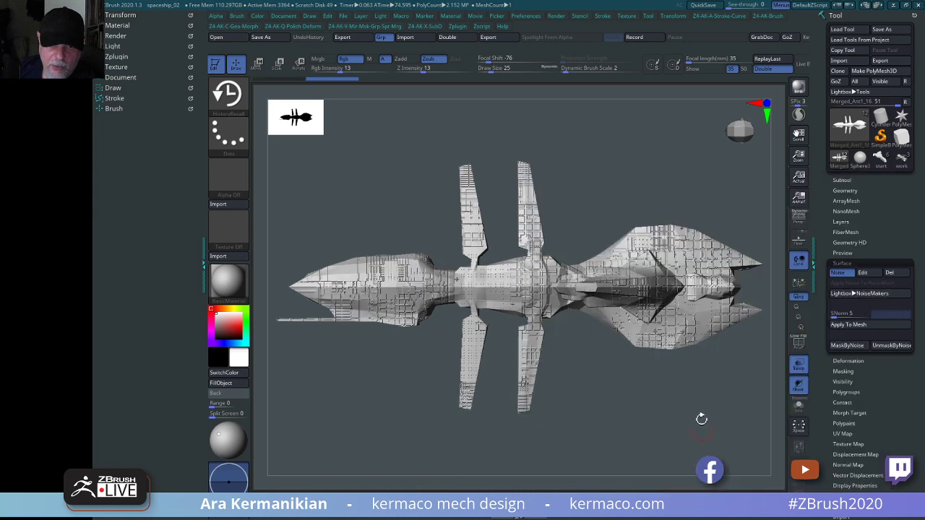
pyautogui.moveTo(678, 453); pyautogui.dragTo(699, 394)
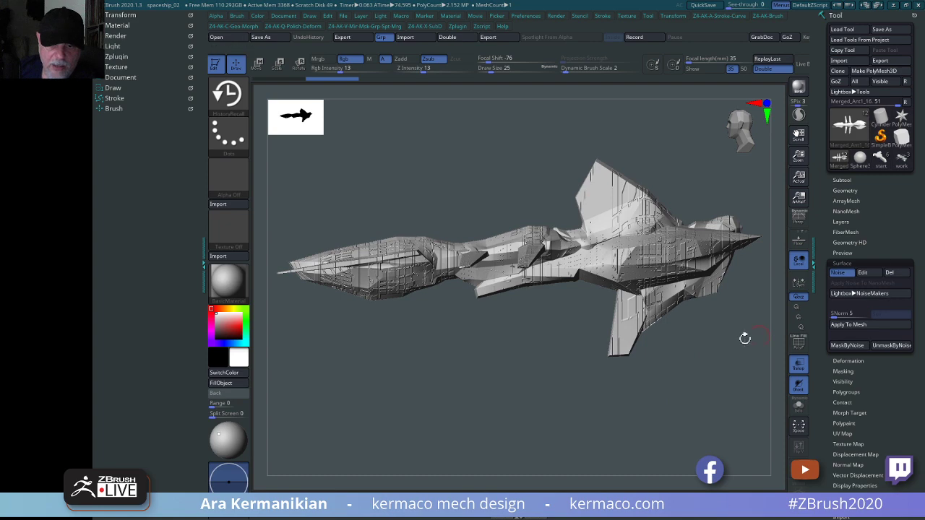
pyautogui.moveTo(745, 354); pyautogui.dragTo(726, 433)
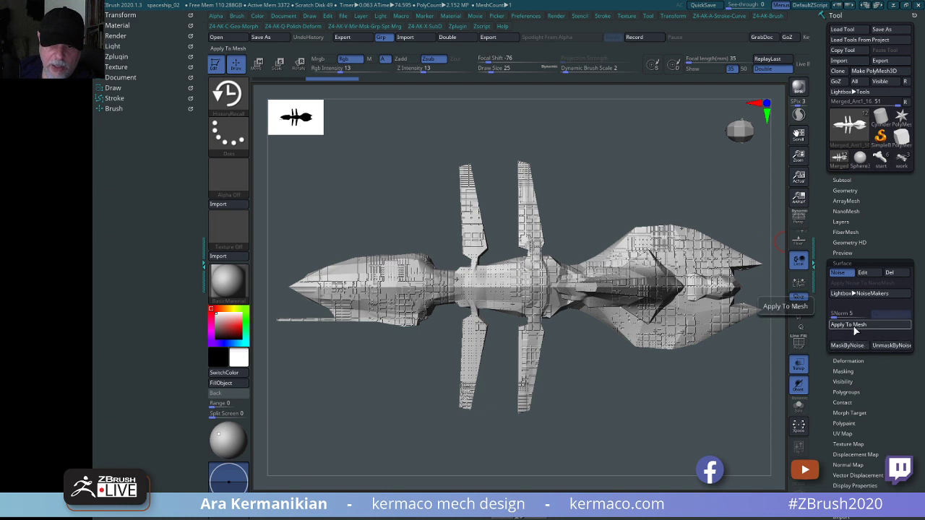
# Duplicate the ship subtool Merged_Ant1_16 with its surface noise.
pyautogui.click(868, 346)
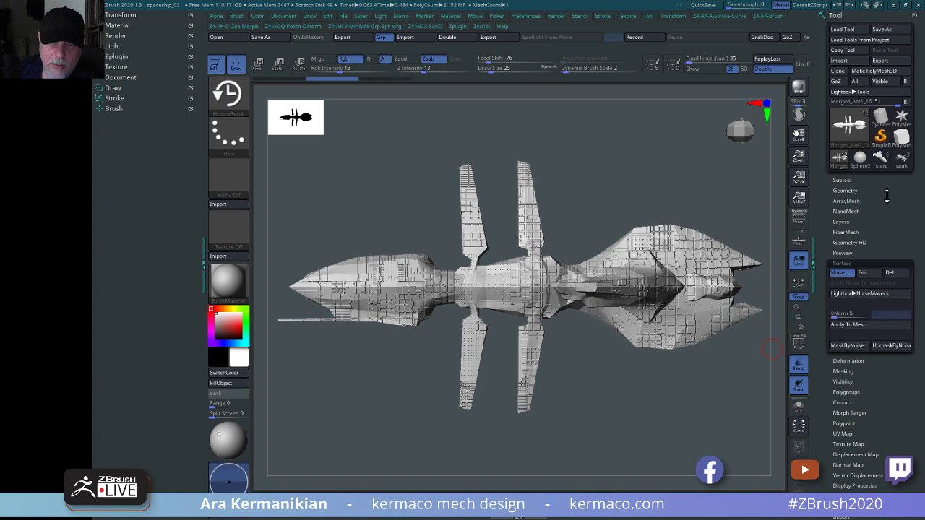
pyautogui.click(843, 180)
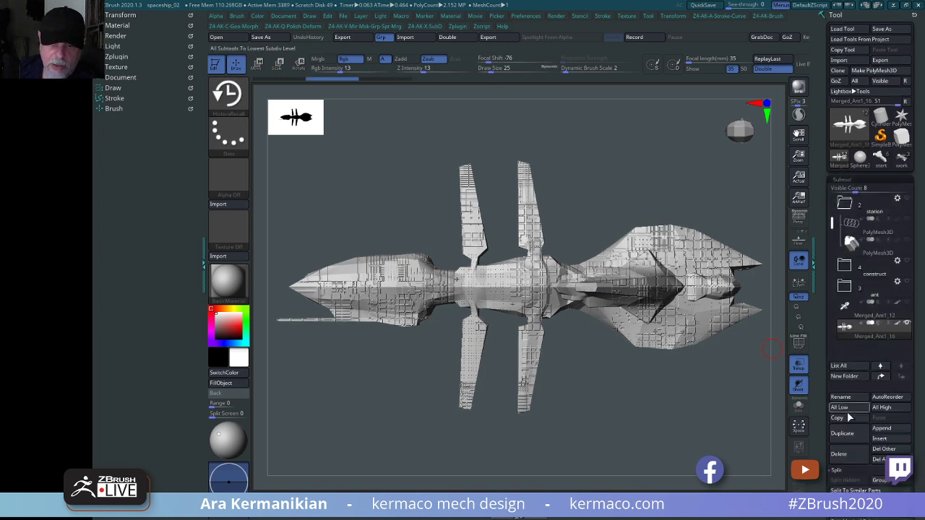
pyautogui.click(847, 440)
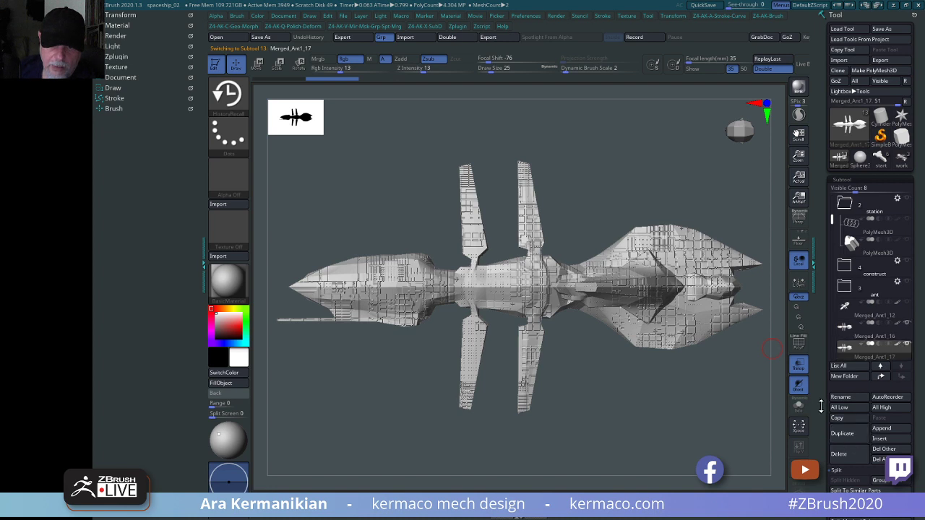
# Apply the surface noise to the duplicate's mesh and hide the Merged_Ant1_16 subtool.
pyautogui.scroll(-5, 820, 407)
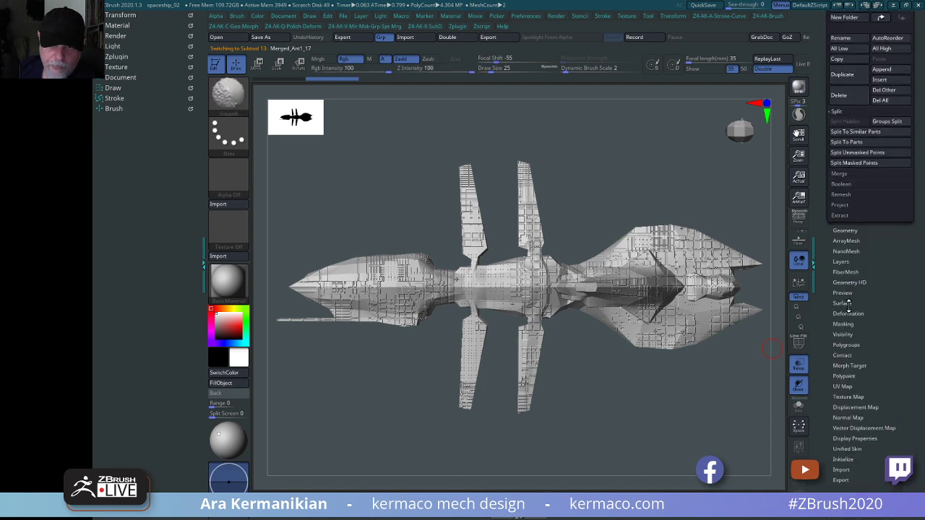
pyautogui.click(844, 303)
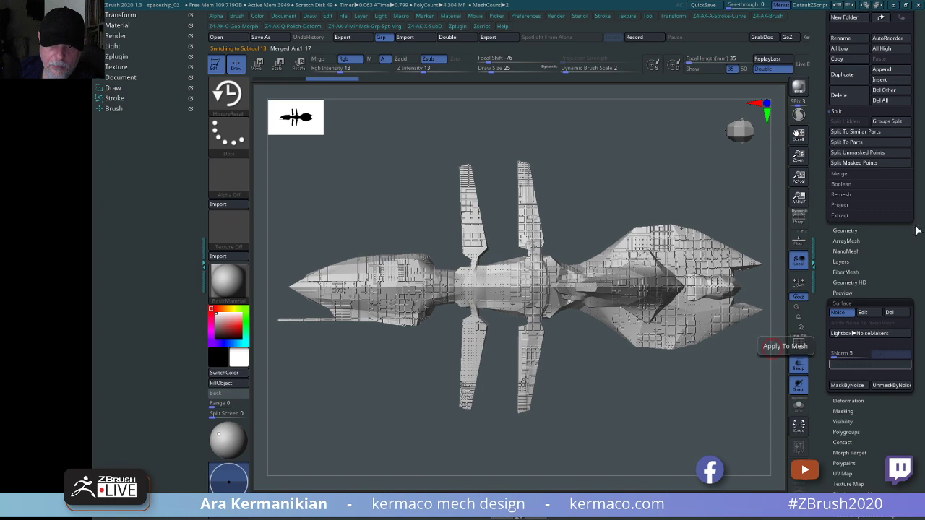
pyautogui.scroll(3, 885, 177)
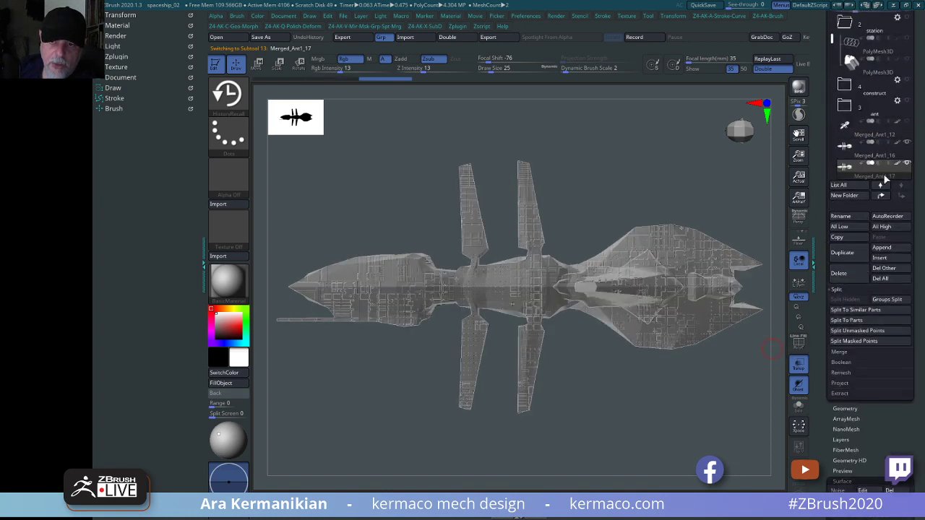
pyautogui.click(907, 142)
# Turn off transparency and inspect the duplicate ship's applied detail from above and from the side.
pyautogui.moveTo(693, 182); pyautogui.dragTo(679, 135)
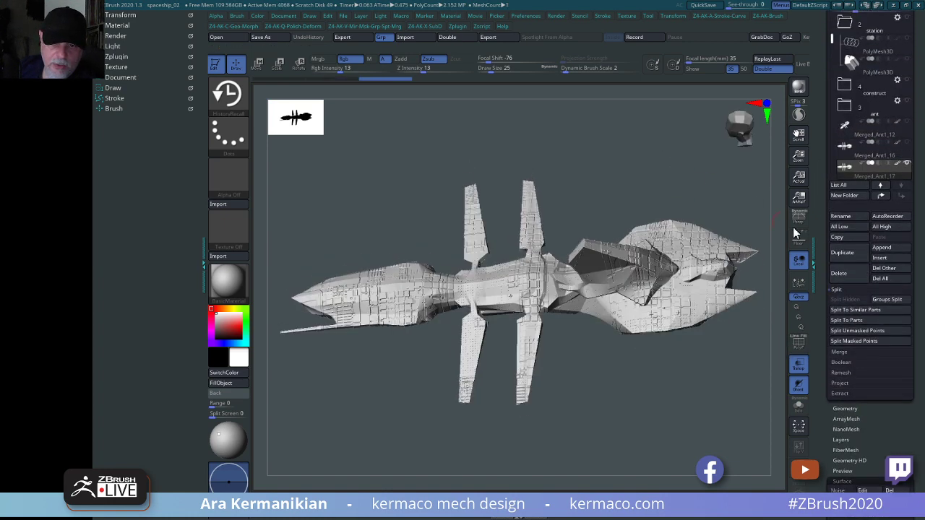
pyautogui.moveTo(674, 415); pyautogui.dragTo(690, 389)
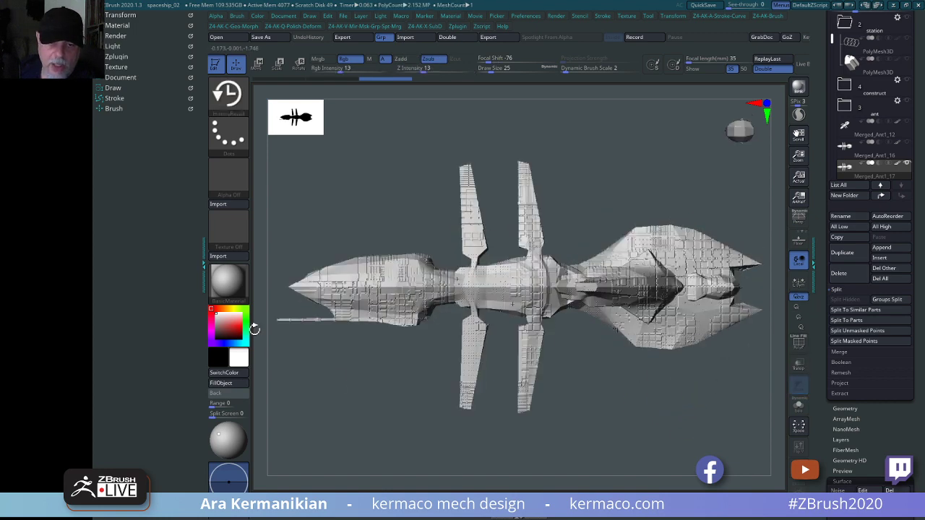
pyautogui.moveTo(657, 424); pyautogui.dragTo(683, 330)
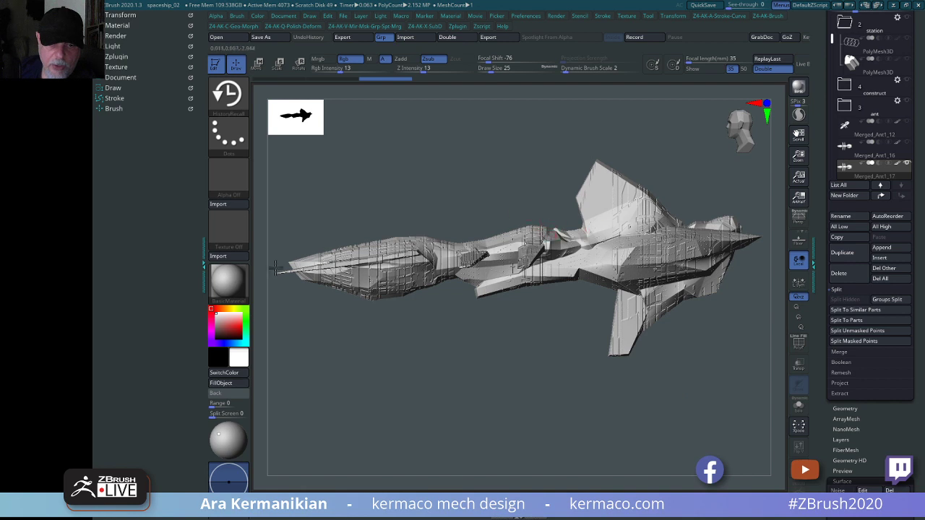
pyautogui.moveTo(625, 386); pyautogui.dragTo(682, 407)
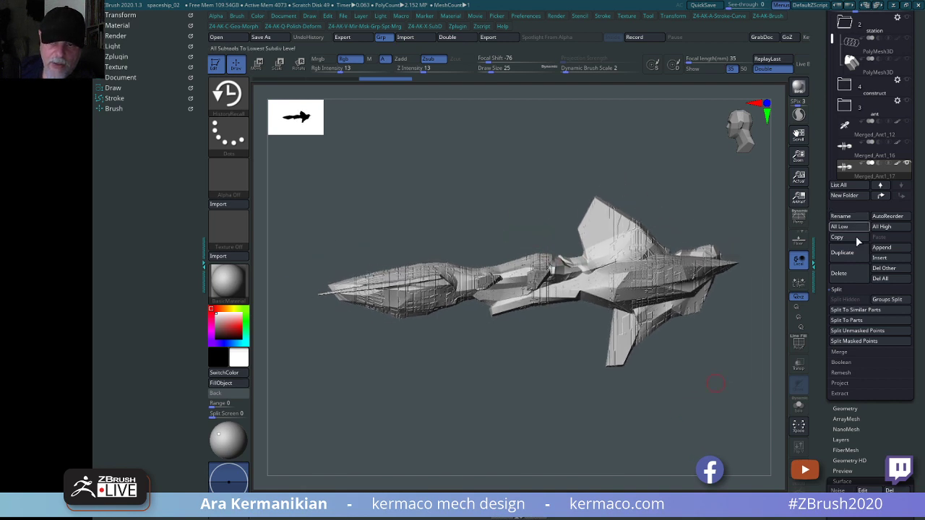
# Enable surface noise on the Merged_Ant1_17 subtool, open it in NoiseMaker, and toggle the noise alpha off and back on.
pyautogui.scroll(-3, 867, 347)
pyautogui.click(838, 410)
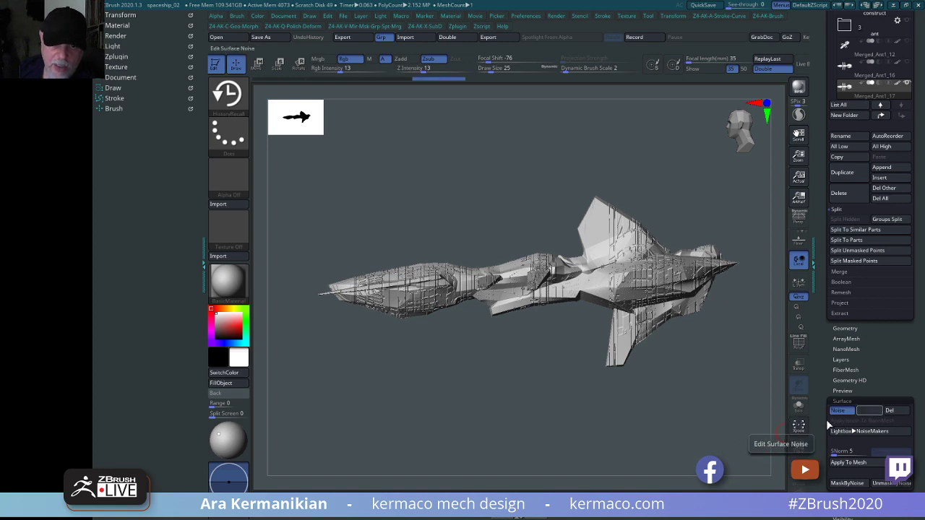
pyautogui.click(828, 423)
pyautogui.moveTo(661, 401); pyautogui.dragTo(709, 399)
pyautogui.click(569, 446)
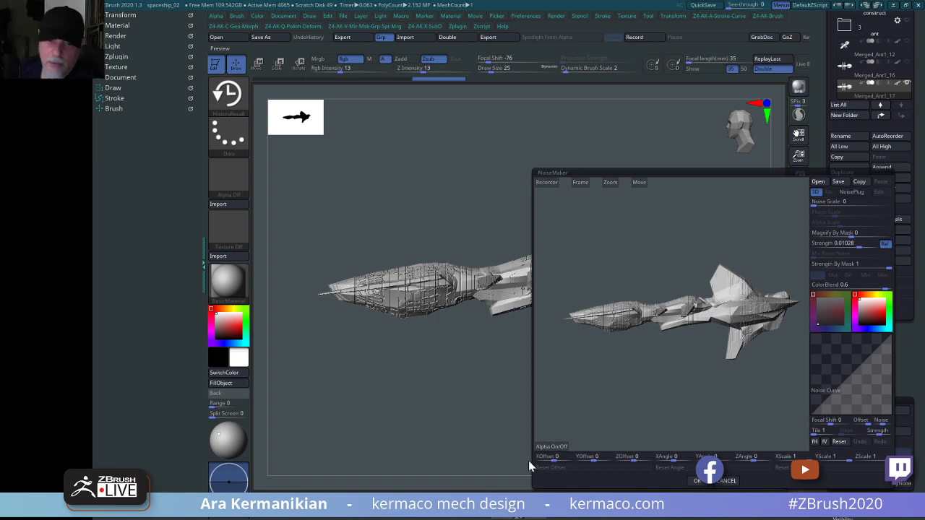
pyautogui.click(570, 444)
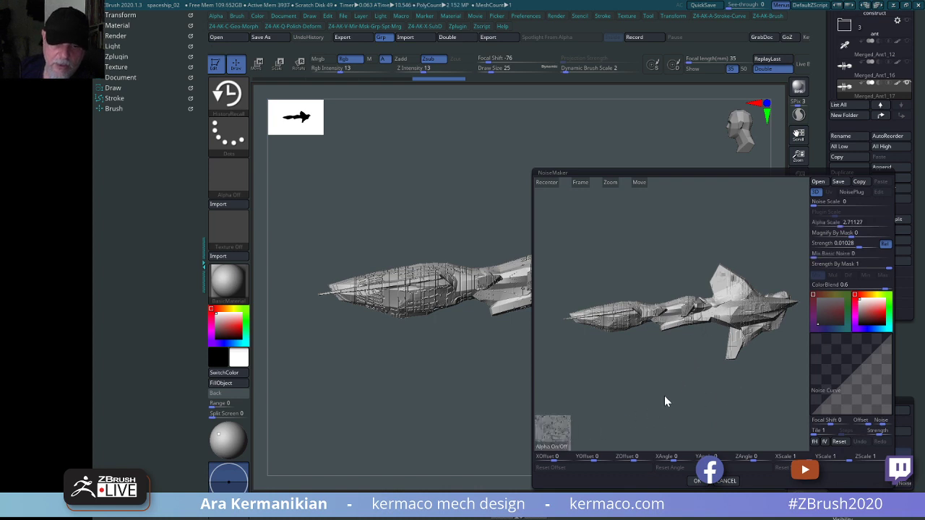
# Set the noise strength to 0.00433 and the alpha scale to 10.51898.
pyautogui.scroll(3, 724, 411)
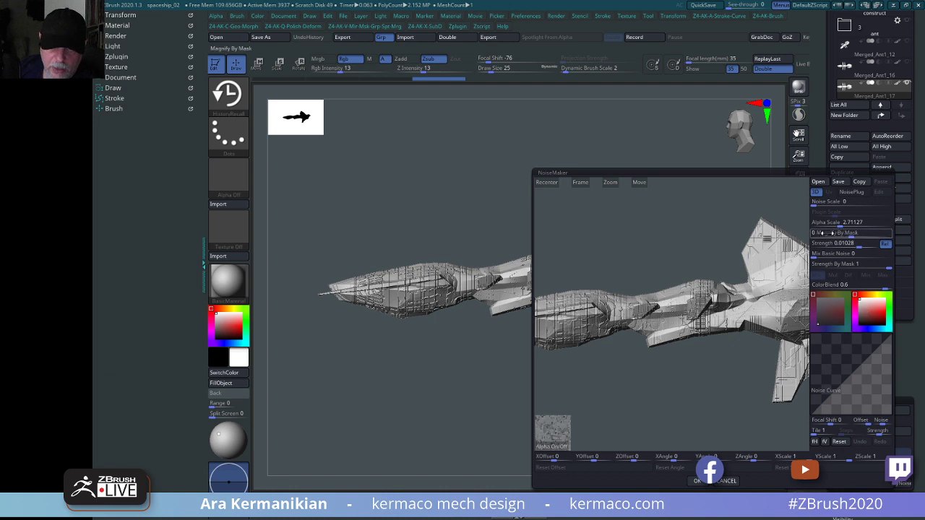
pyautogui.click(857, 245)
pyautogui.moveTo(860, 245); pyautogui.dragTo(848, 223)
pyautogui.click(843, 223)
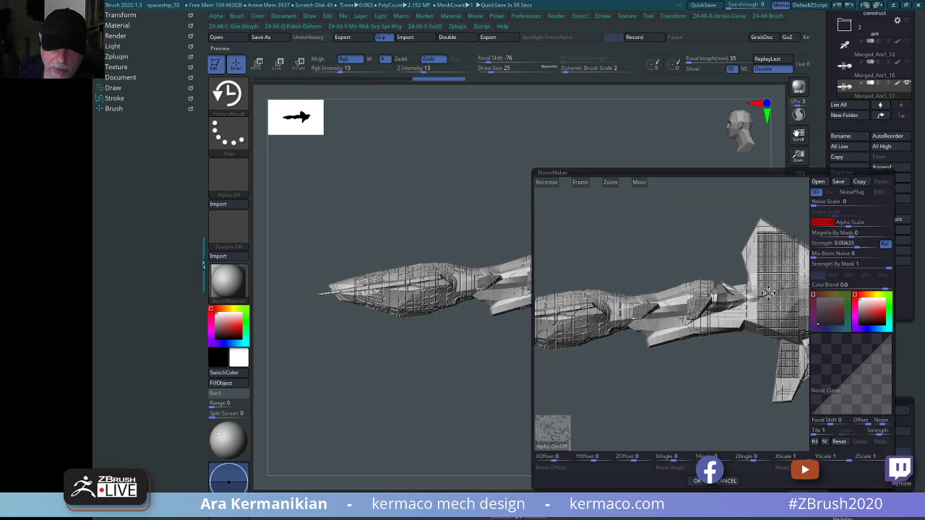
# Try different Z offsets for the noise pattern on the ship, ending at -0.1014.
pyautogui.moveTo(699, 436); pyautogui.dragTo(713, 411)
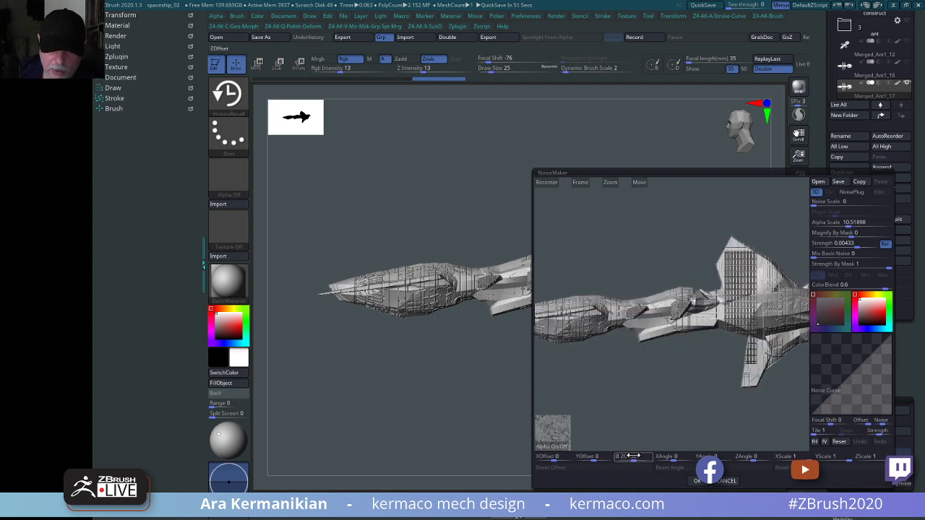
pyautogui.moveTo(635, 457); pyautogui.dragTo(644, 457)
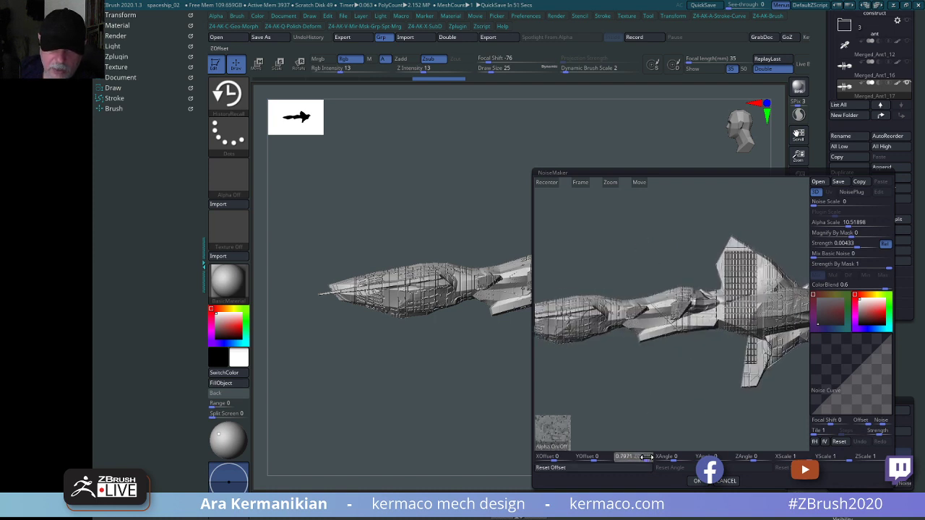
pyautogui.click(634, 458)
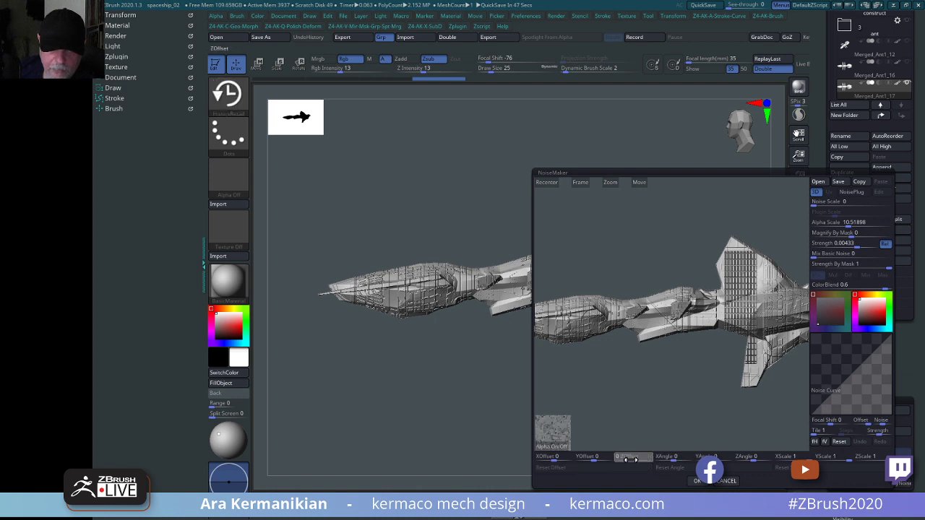
pyautogui.click(632, 459)
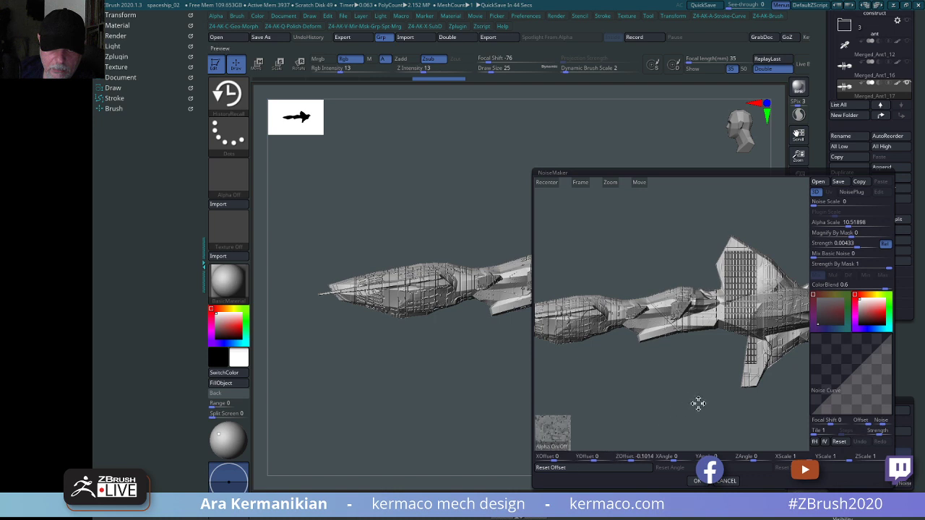
# Try shifting the alpha noise pattern on the spaceship with the X and Y offsets.
pyautogui.keyDown('alt'); pyautogui.moveTo(698, 403); pyautogui.dragTo(623, 402); pyautogui.keyUp('alt')
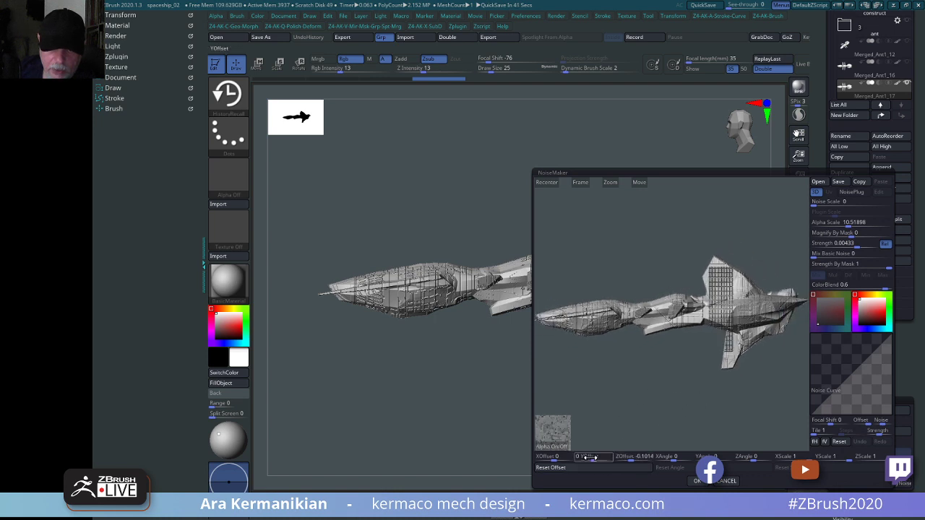
pyautogui.moveTo(595, 458); pyautogui.dragTo(561, 457)
pyautogui.click(554, 457)
pyautogui.click(561, 457)
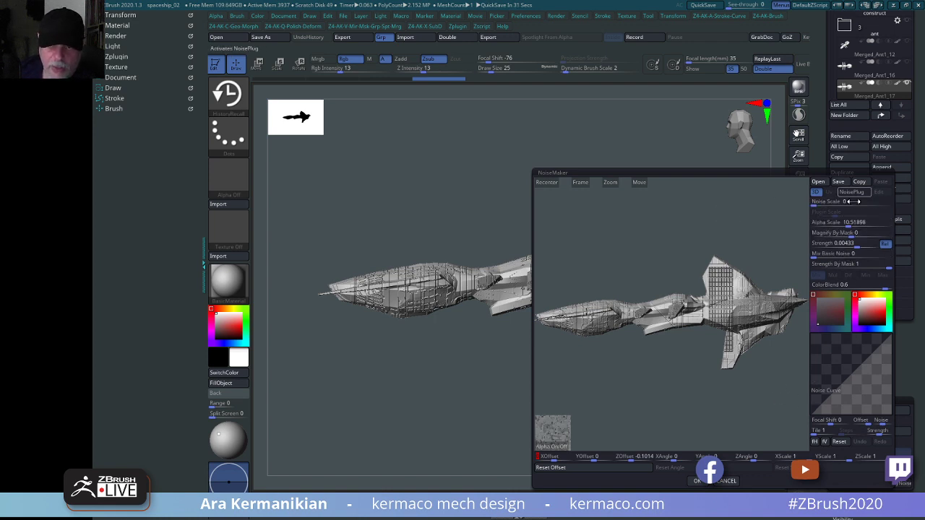
# Set the noise Alpha Scale to about 26.17 for the spaceship's panel pattern.
pyautogui.moveTo(683, 411); pyautogui.dragTo(702, 419)
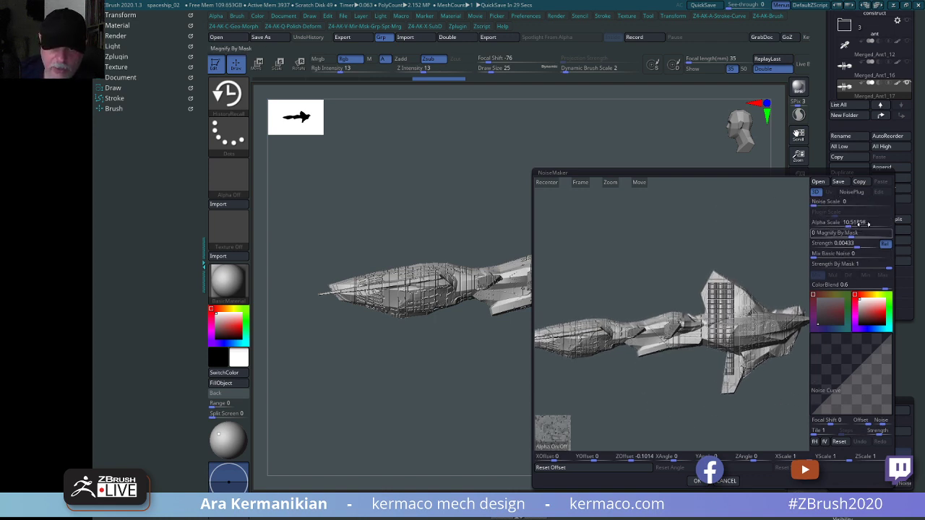
pyautogui.moveTo(842, 222); pyautogui.dragTo(856, 226)
pyautogui.moveTo(764, 257); pyautogui.dragTo(768, 260)
pyautogui.moveTo(761, 328); pyautogui.dragTo(721, 381)
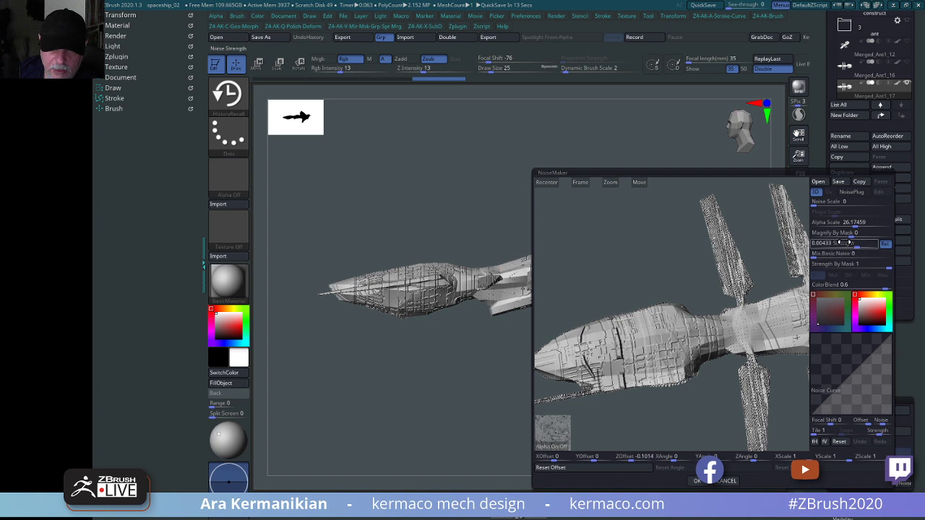
# Set the noise Strength to 0.00152 to soften the panel relief across the hull and wings.
pyautogui.moveTo(855, 245)
pyautogui.mouseDown()
pyautogui.moveTo(833, 245)
pyautogui.moveTo(853, 242)
pyautogui.mouseUp()
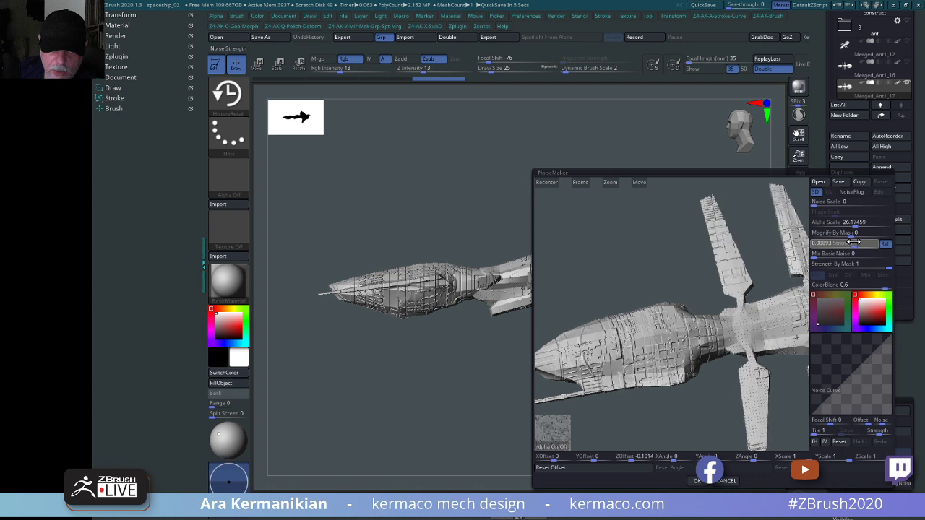
pyautogui.click(851, 242)
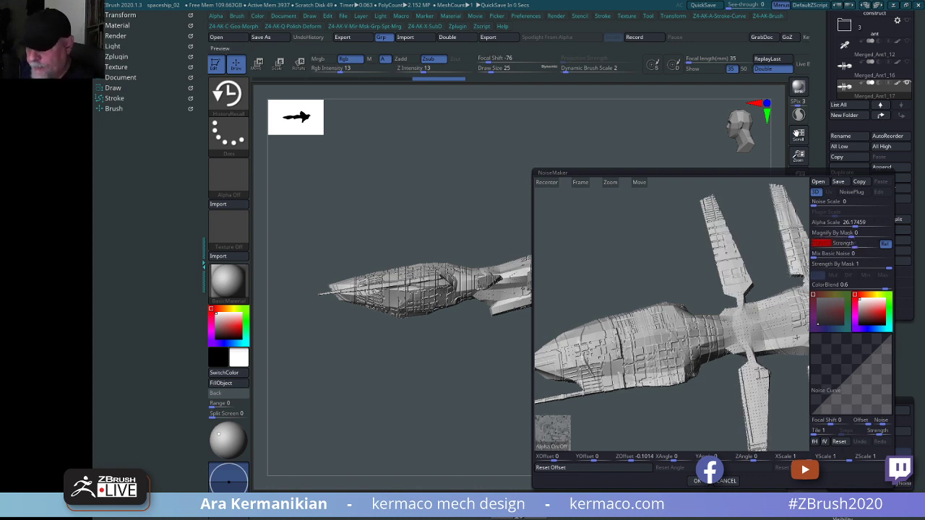
pyautogui.moveTo(660, 245); pyautogui.dragTo(682, 219)
pyautogui.keyDown('alt'); pyautogui.moveTo(668, 315); pyautogui.dragTo(608, 288); pyautogui.keyUp('alt')
pyautogui.moveTo(766, 272); pyautogui.dragTo(796, 277)
# Accept the noise settings and apply the surface noise to the Merged_Ant1_17 mesh.
pyautogui.click(698, 481)
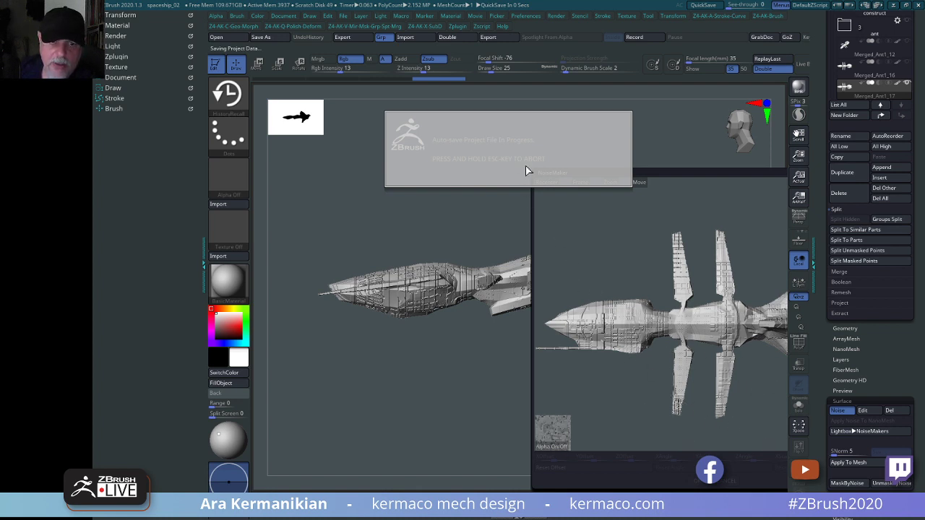
pyautogui.moveTo(784, 393); pyautogui.dragTo(764, 427)
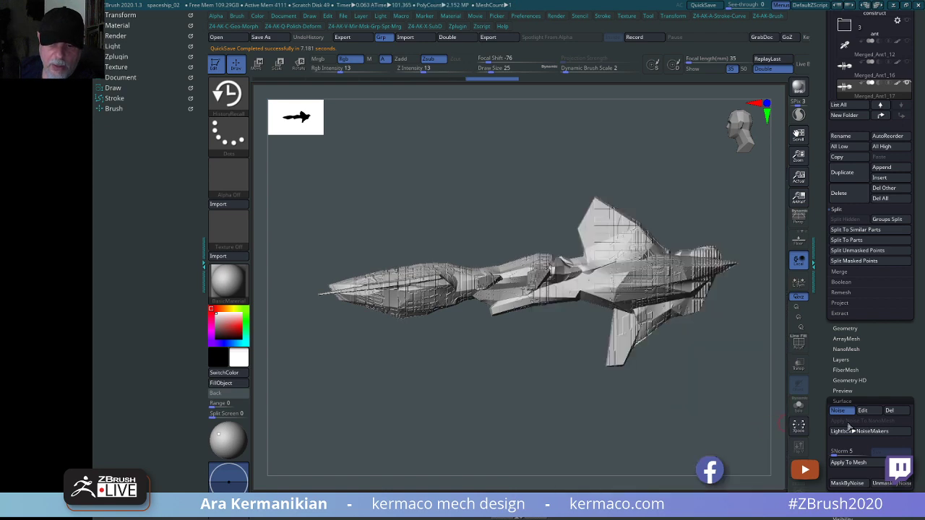
pyautogui.click(860, 464)
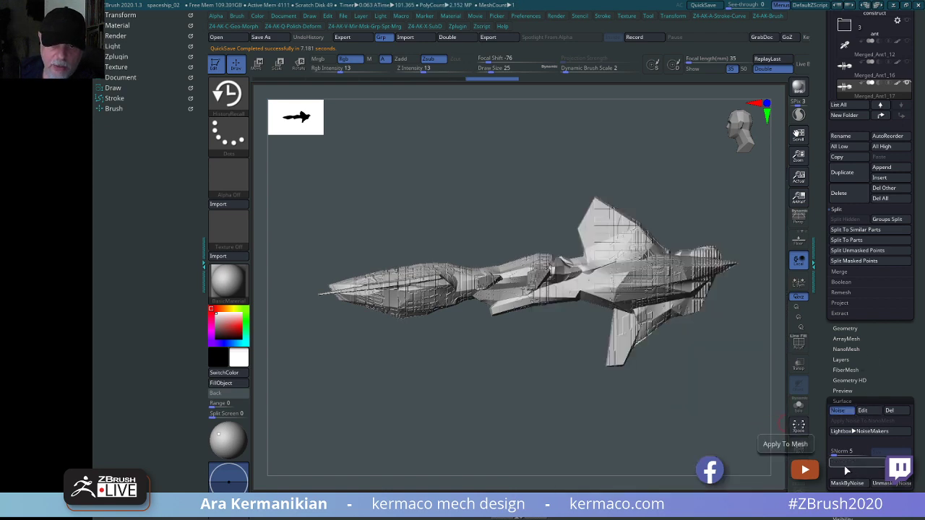
pyautogui.moveTo(684, 383); pyautogui.dragTo(711, 323)
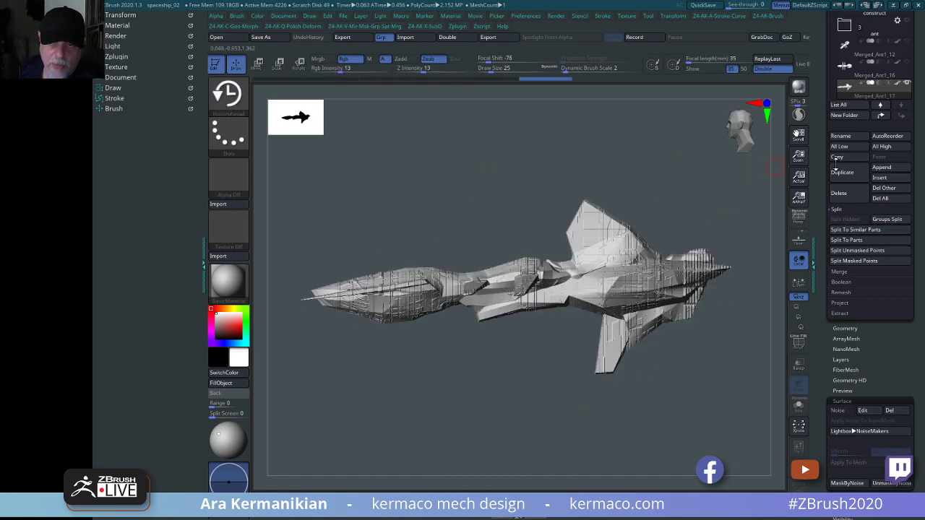
# Duplicate the detailed spaceship subtool Merged_Ant1_17.
pyautogui.click(839, 327)
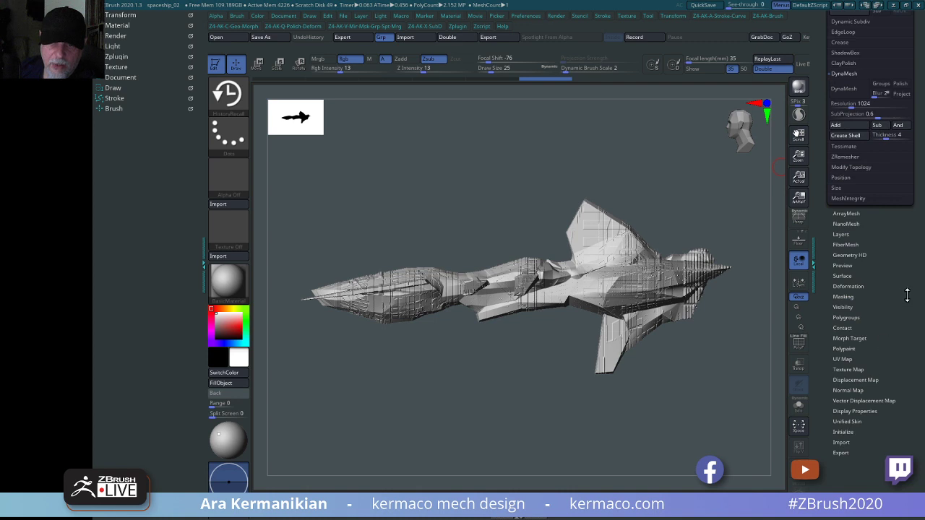
pyautogui.moveTo(908, 295); pyautogui.dragTo(907, 433)
pyautogui.click(844, 180)
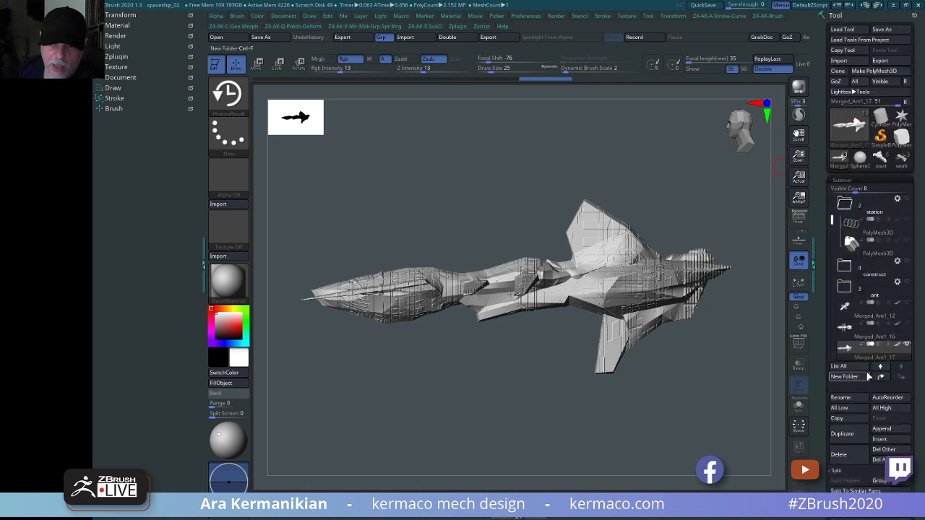
pyautogui.click(849, 434)
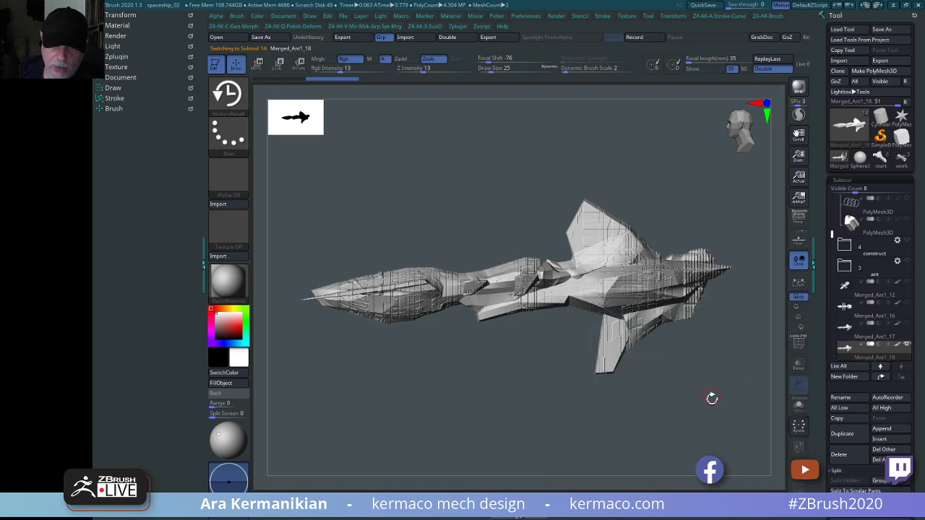
pyautogui.moveTo(704, 380); pyautogui.dragTo(718, 397)
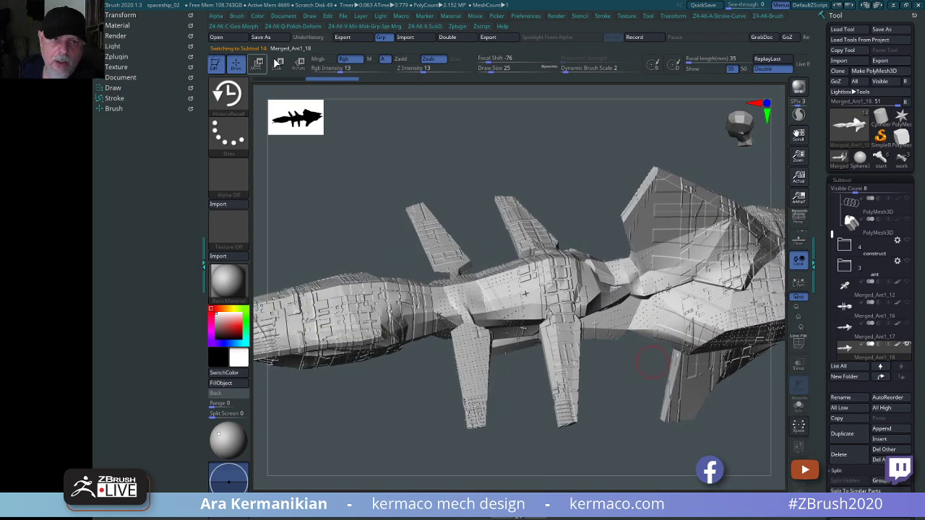
pyautogui.keyDown('alt'); pyautogui.moveTo(629, 133); pyautogui.dragTo(607, 136); pyautogui.keyUp('alt')
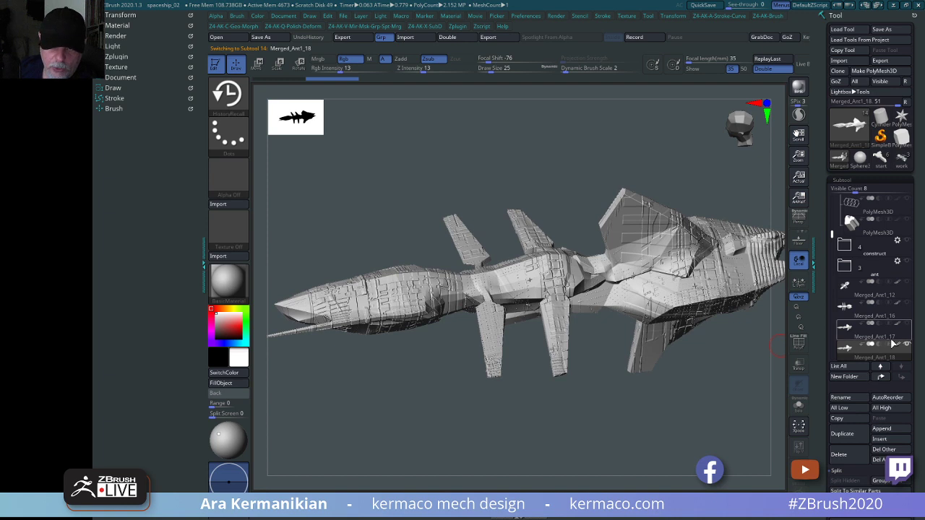
# Move the duplicate Merged_Ant1_18 above the original in the subtool order and make Merged_Ant1_17 the active, visible subtool.
pyautogui.moveTo(896, 356)
pyautogui.moveTo(896, 357); pyautogui.dragTo(900, 329)
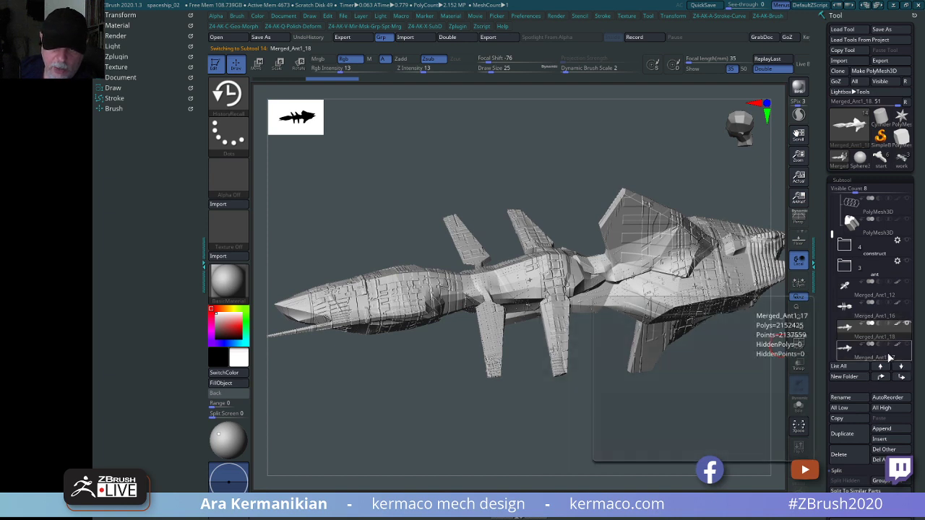
pyautogui.click(890, 357)
pyautogui.click(906, 345)
pyautogui.click(907, 324)
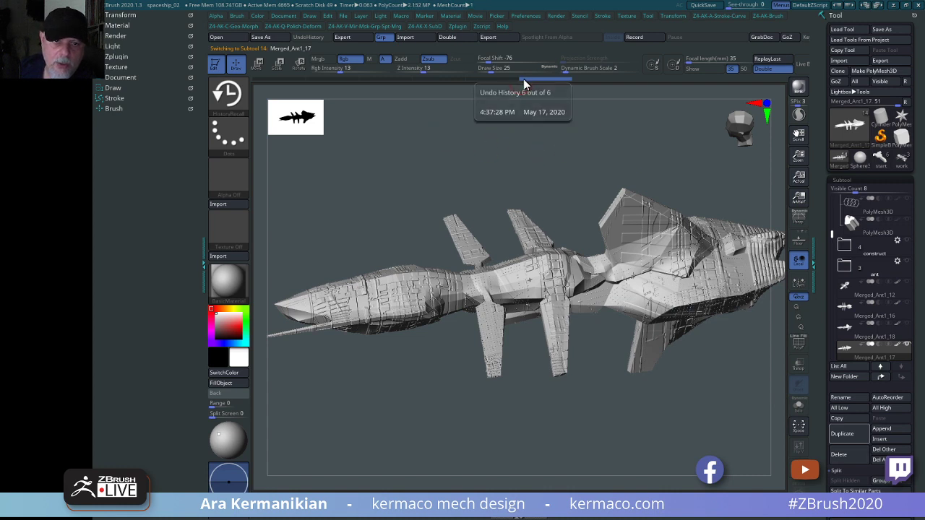
# Review the earlier undo history states of Merged_Ant1_17 to compare its surface detail.
pyautogui.moveTo(523, 79); pyautogui.dragTo(269, 82)
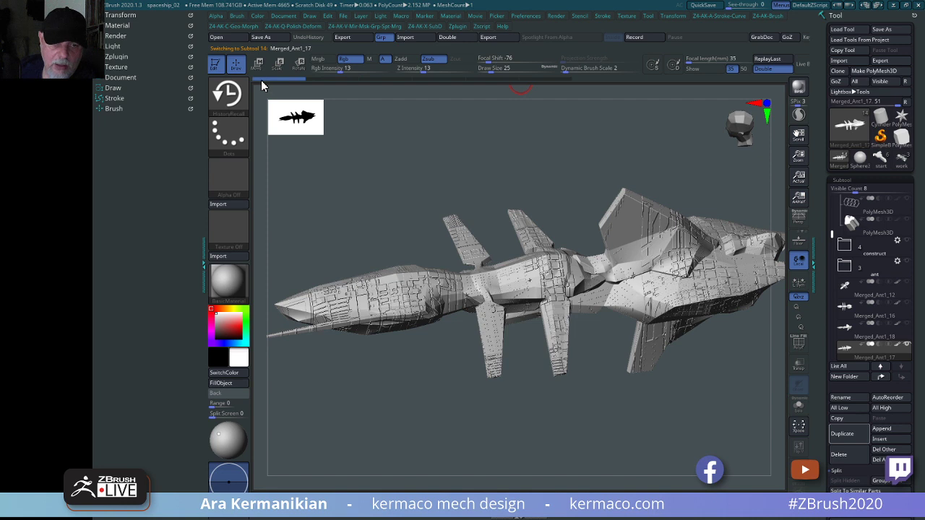
pyautogui.moveTo(553, 139); pyautogui.dragTo(592, 162)
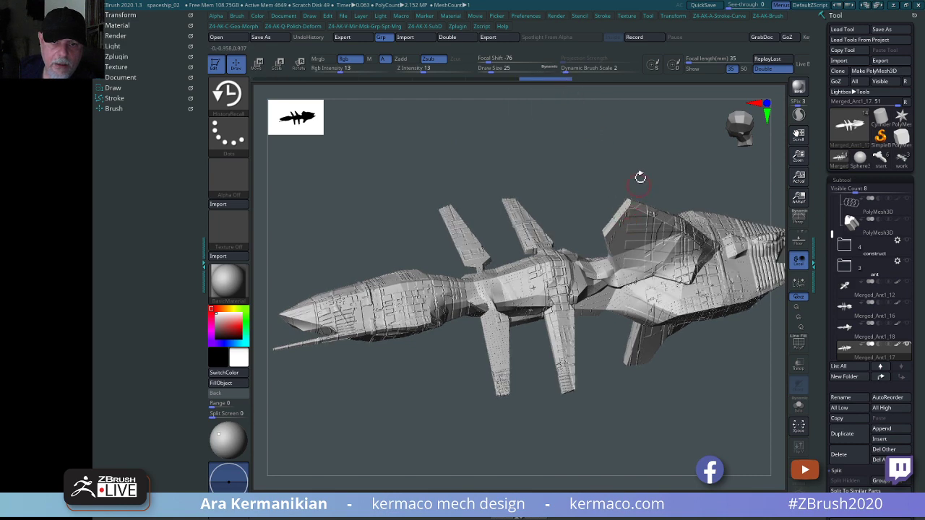
pyautogui.moveTo(639, 177); pyautogui.dragTo(670, 186)
# Turn surface noise back on for the Merged_Ant1_17 spaceship mesh.
pyautogui.scroll(-8, 848, 331)
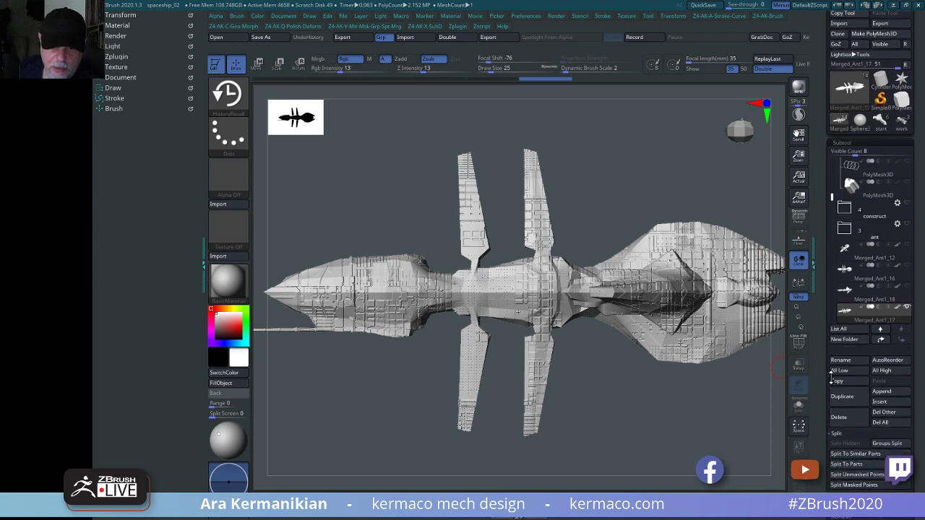
pyautogui.click(842, 331)
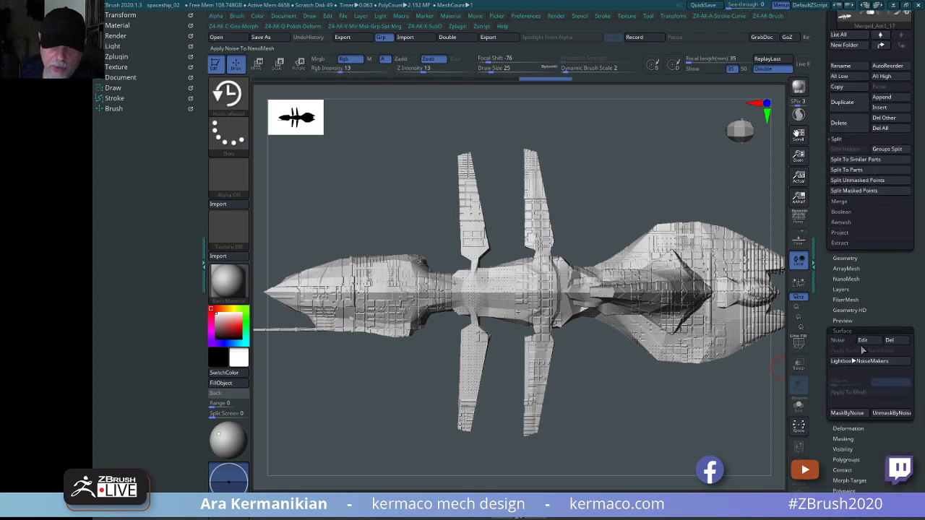
pyautogui.moveTo(666, 424); pyautogui.dragTo(672, 402)
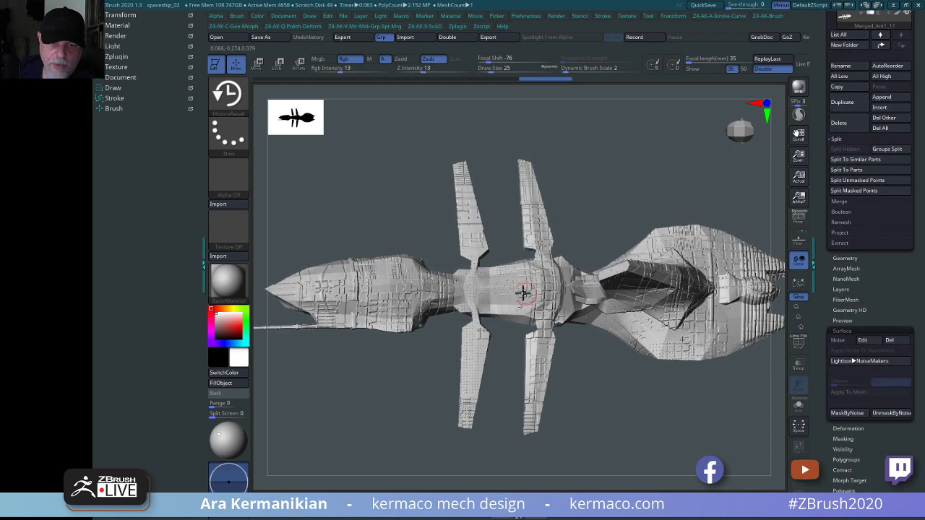
pyautogui.moveTo(677, 439); pyautogui.dragTo(694, 368)
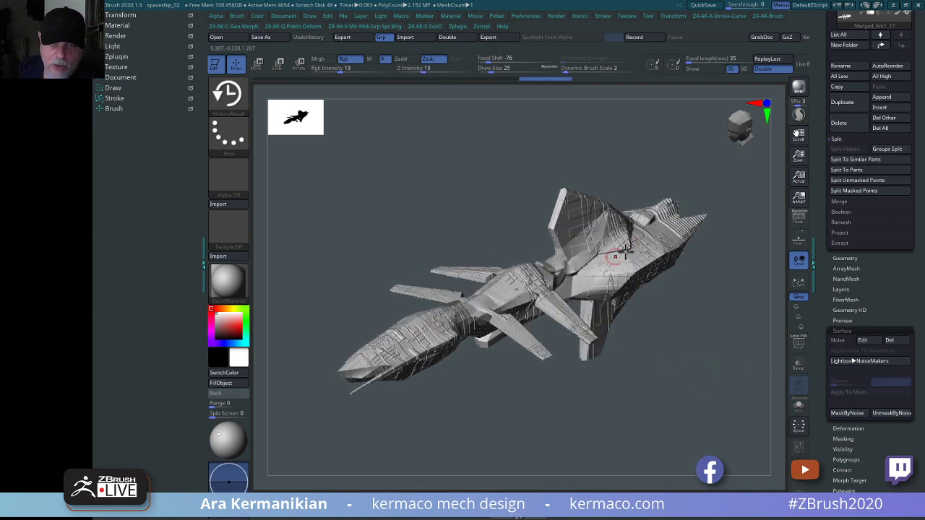
pyautogui.moveTo(746, 356); pyautogui.dragTo(599, 315)
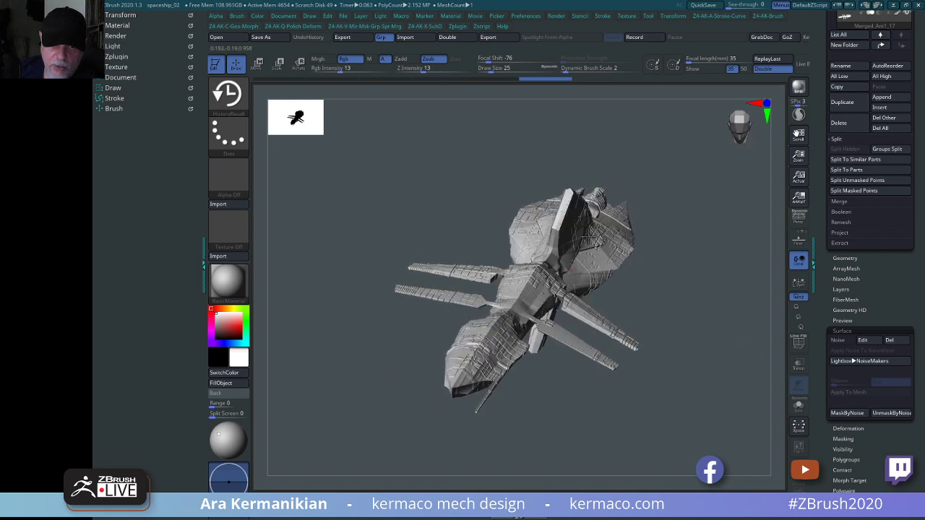
pyautogui.moveTo(723, 350); pyautogui.dragTo(788, 342)
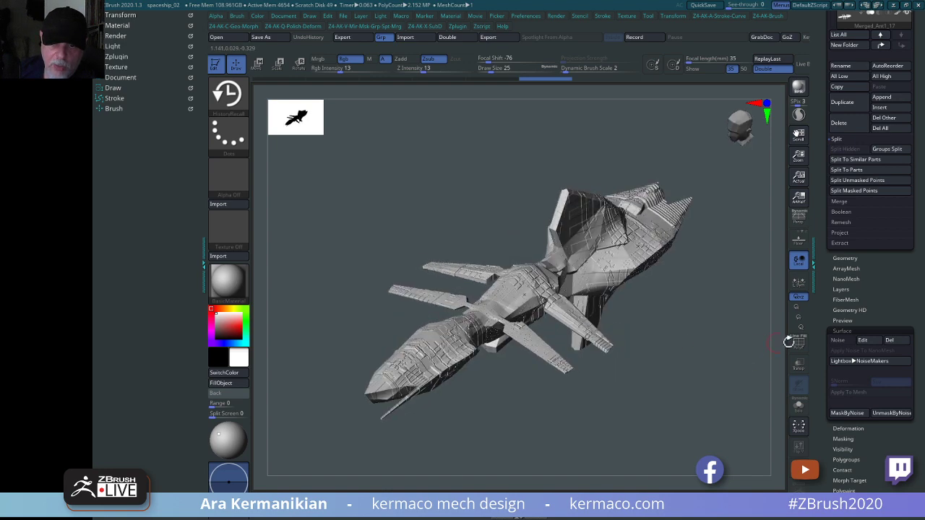
pyautogui.moveTo(714, 365); pyautogui.dragTo(722, 365)
pyautogui.moveTo(710, 366); pyautogui.dragTo(740, 358)
pyautogui.click(838, 339)
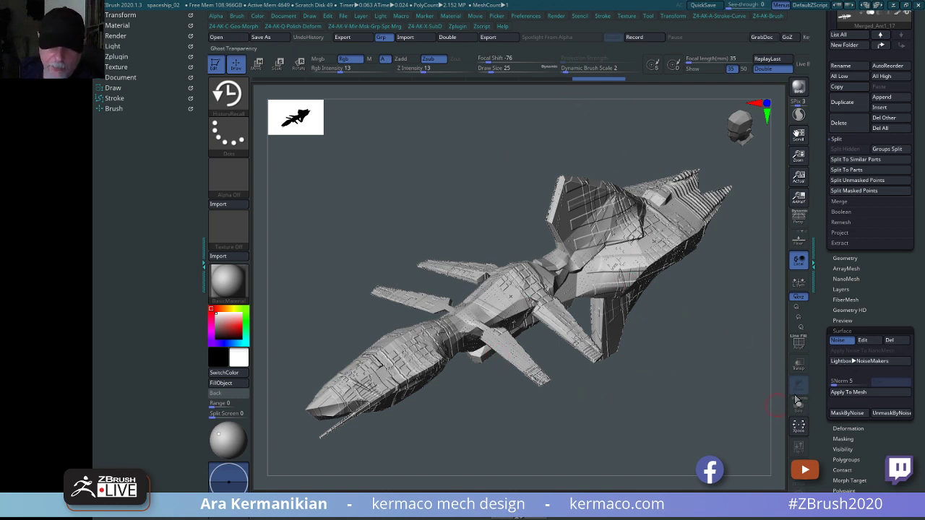
# Edit the surface noise and replace its alpha with a different panel-line image.
pyautogui.click(861, 339)
pyautogui.click(555, 446)
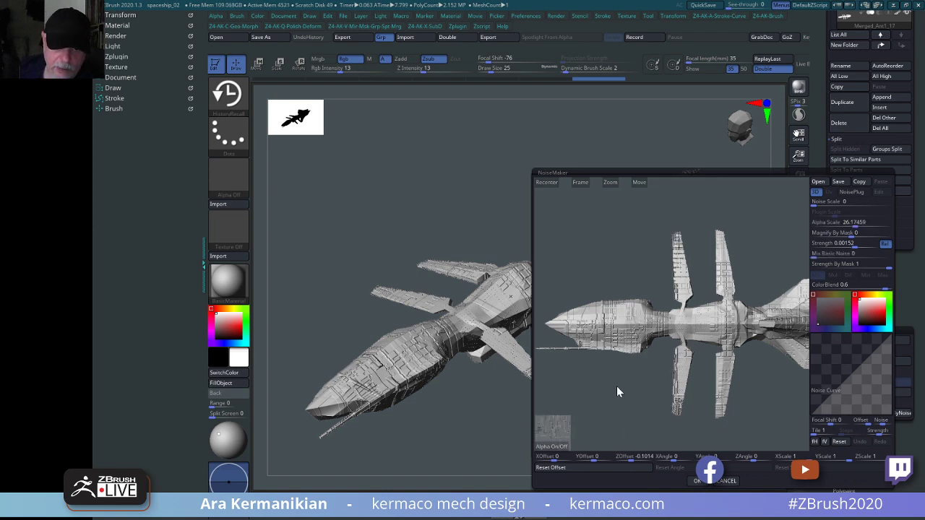
pyautogui.moveTo(718, 417); pyautogui.dragTo(734, 406)
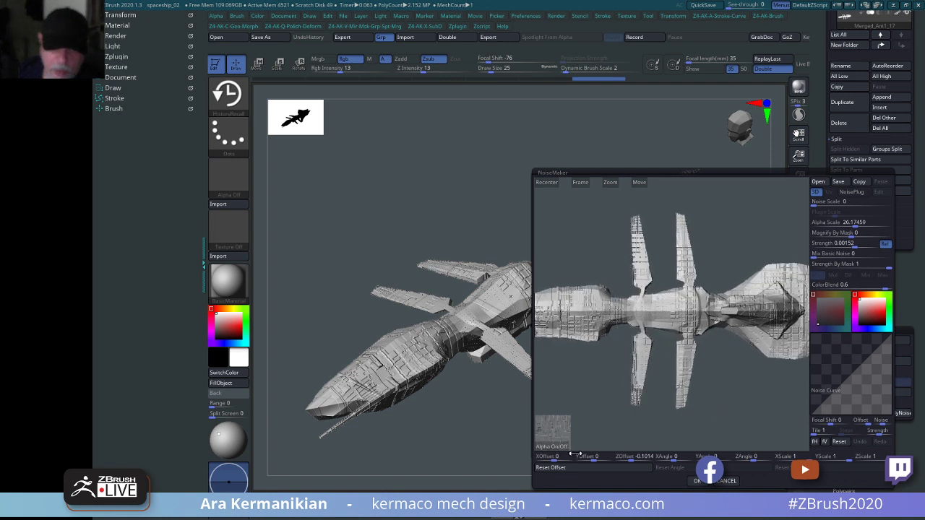
# Set the new alpha's scale to about 1.62 and the noise Strength to 0.0162.
pyautogui.click(853, 223)
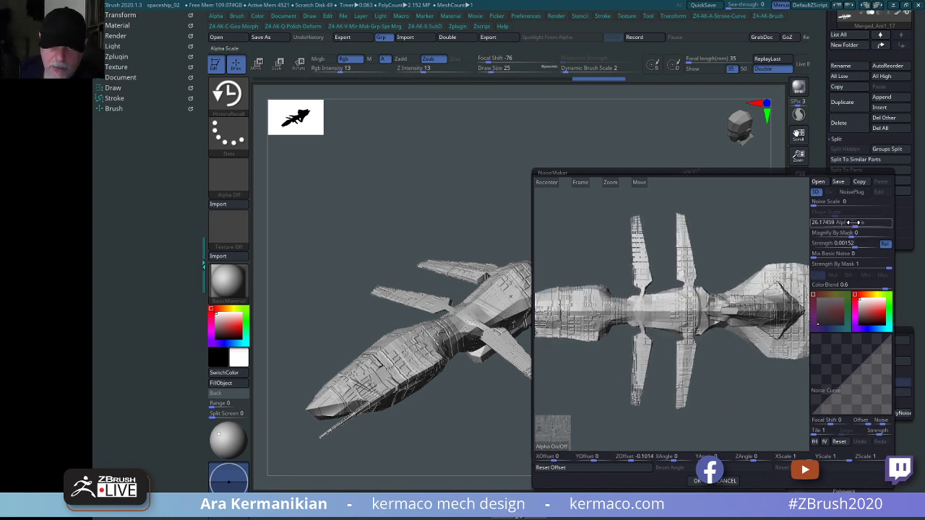
pyautogui.moveTo(856, 222); pyautogui.dragTo(794, 239)
pyautogui.click(860, 244)
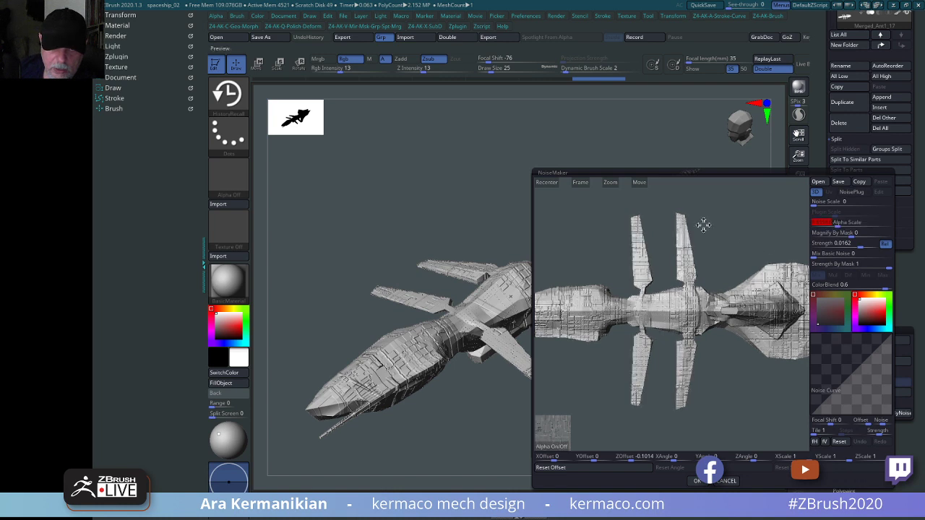
# Lower the noise Alpha Scale to about 1.003, checking the pattern up close on the mid-hull.
pyautogui.moveTo(607, 182); pyautogui.dragTo(752, 249)
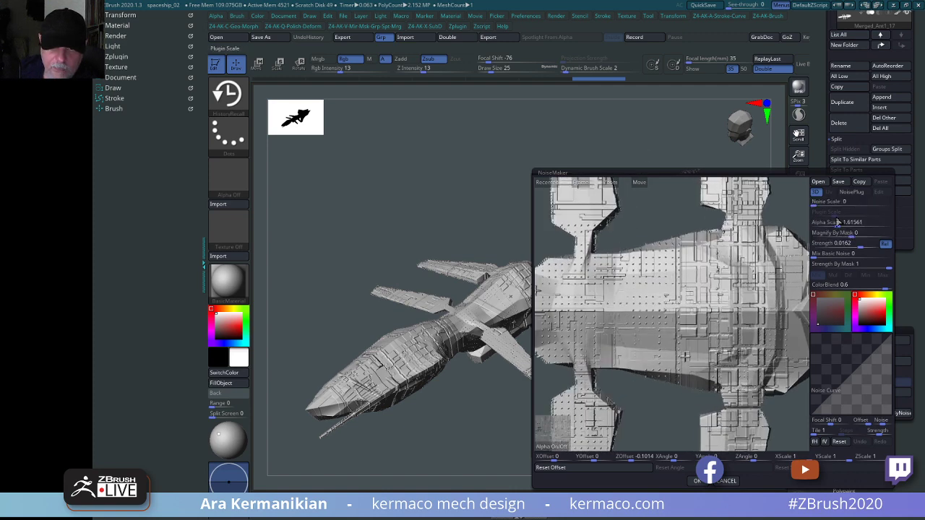
pyautogui.moveTo(837, 222); pyautogui.dragTo(835, 222)
pyautogui.click(834, 222)
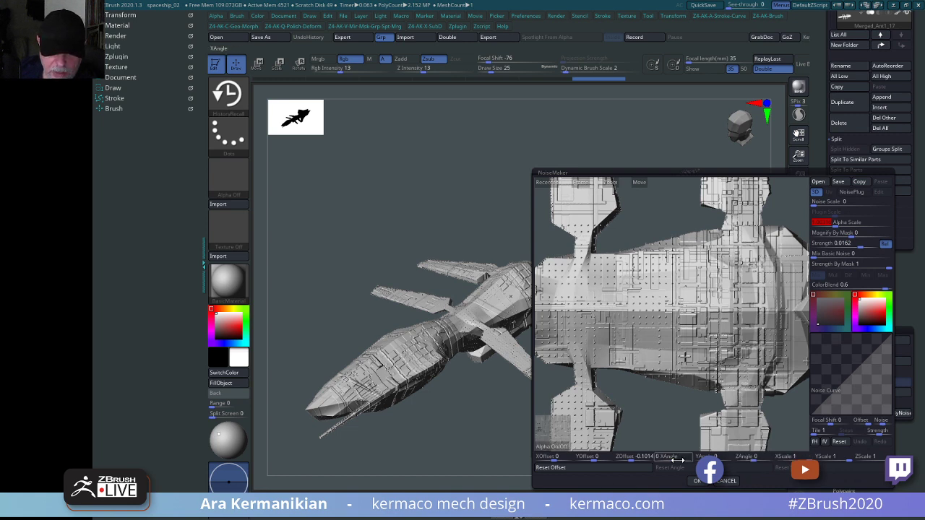
# Try rotating the noise pattern with the Z angle, and reset that angle to 0.
pyautogui.moveTo(753, 459)
pyautogui.mouseDown()
pyautogui.moveTo(761, 458)
pyautogui.moveTo(751, 458)
pyautogui.mouseUp()
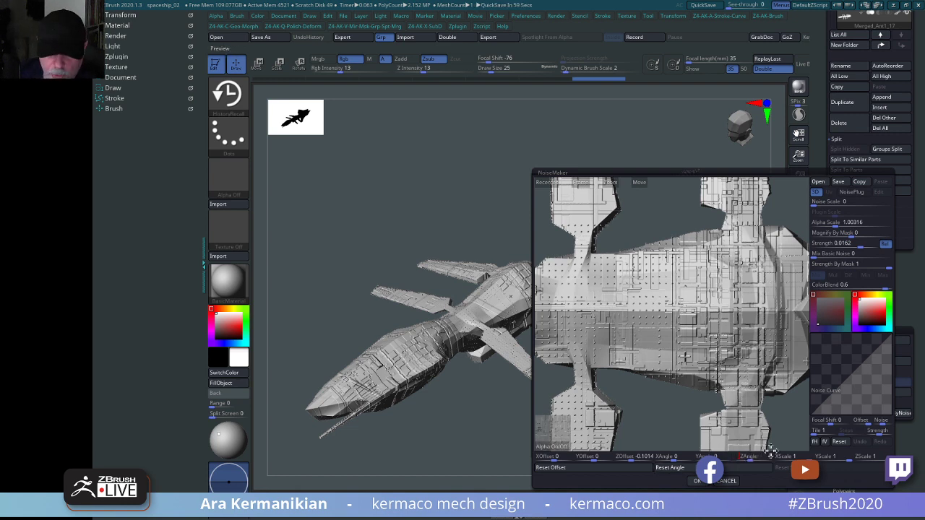
pyautogui.write('0')
pyautogui.press('Return')
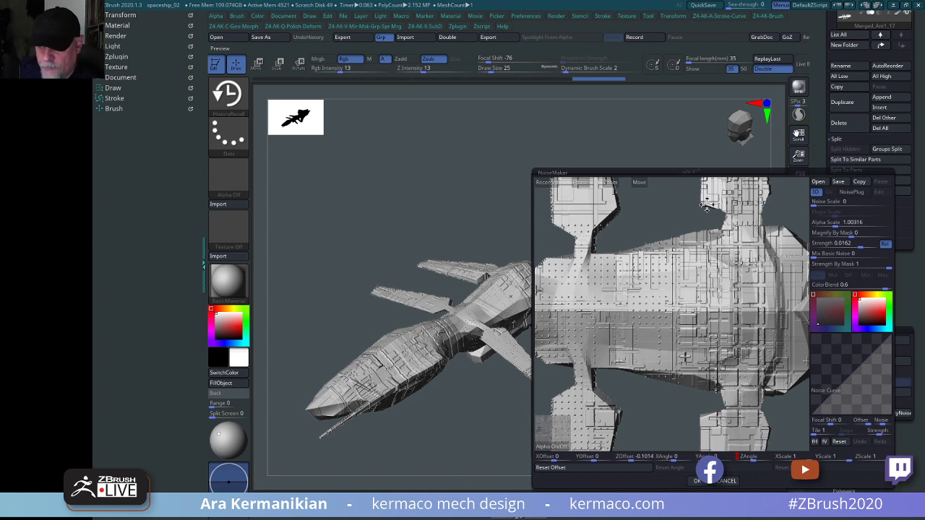
pyautogui.moveTo(633, 211); pyautogui.dragTo(614, 188)
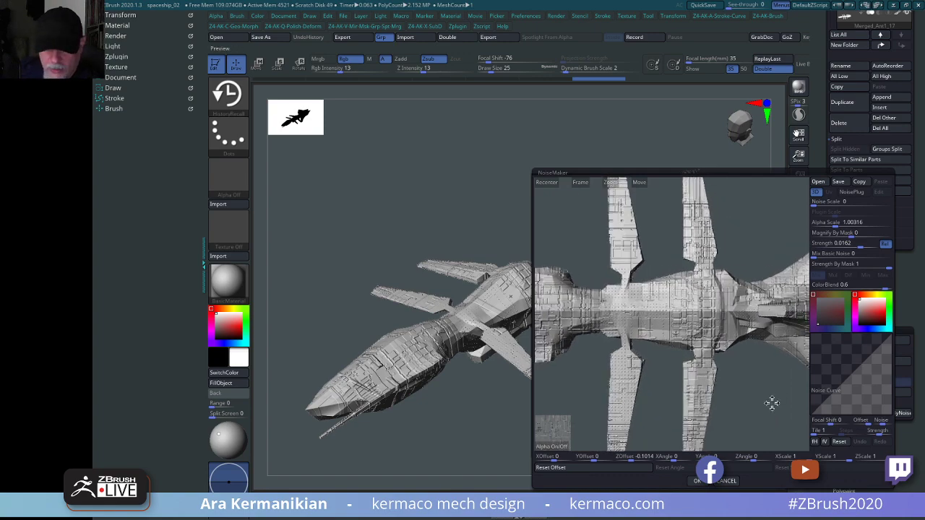
# Adjust the noise curve Offset until the pattern cuts open gaps between large panels across the hull and wings.
pyautogui.moveTo(769, 401)
pyautogui.mouseDown()
pyautogui.moveTo(765, 389)
pyautogui.moveTo(749, 402)
pyautogui.moveTo(759, 409)
pyautogui.moveTo(768, 402)
pyautogui.moveTo(686, 388)
pyautogui.moveTo(759, 404)
pyautogui.mouseUp()
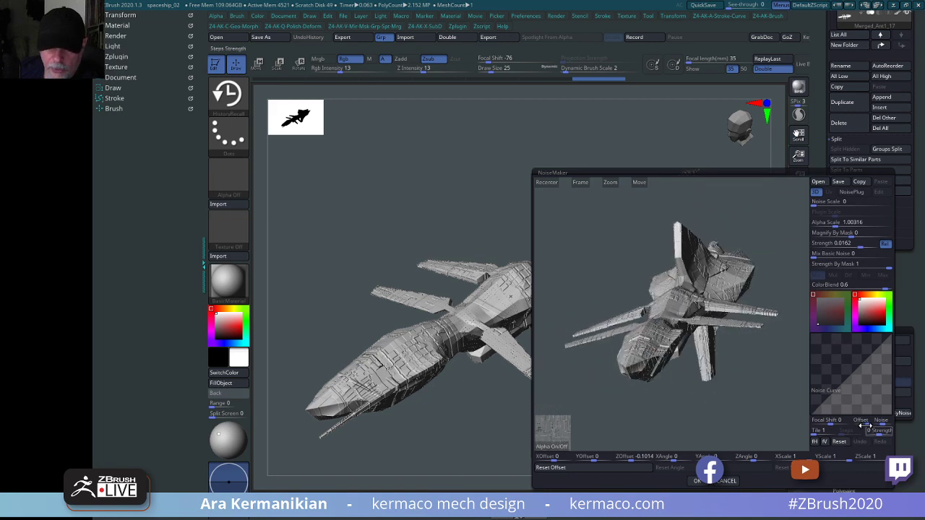
pyautogui.moveTo(863, 422); pyautogui.dragTo(859, 422)
pyautogui.moveTo(753, 392); pyautogui.dragTo(782, 393)
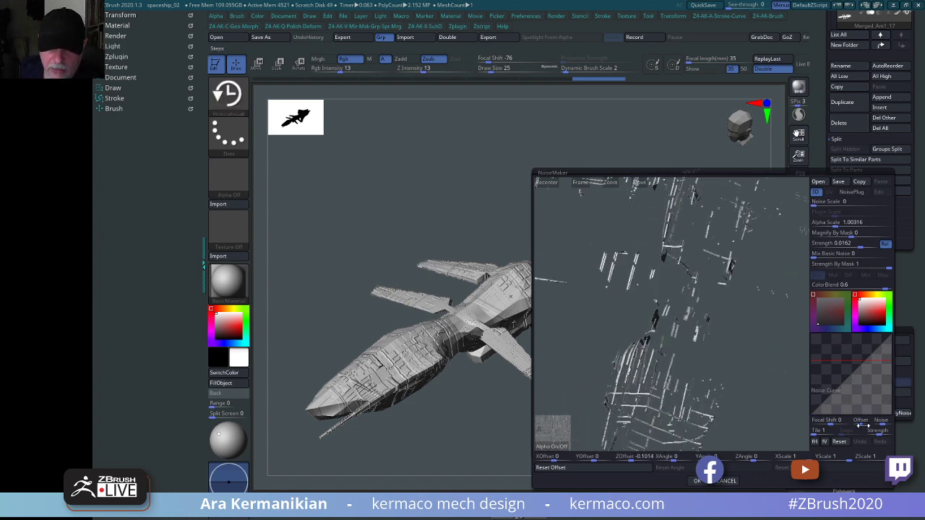
pyautogui.moveTo(861, 425); pyautogui.dragTo(860, 424)
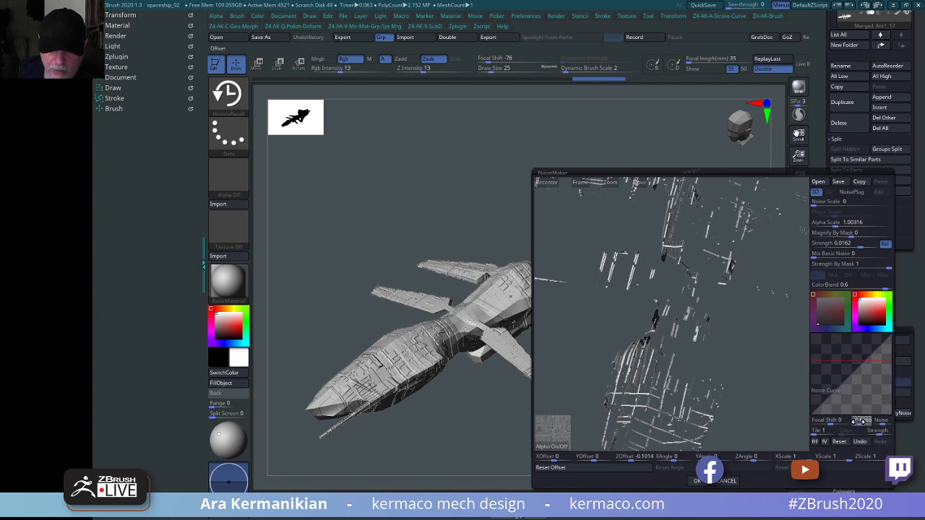
pyautogui.click(854, 422)
pyautogui.click(861, 421)
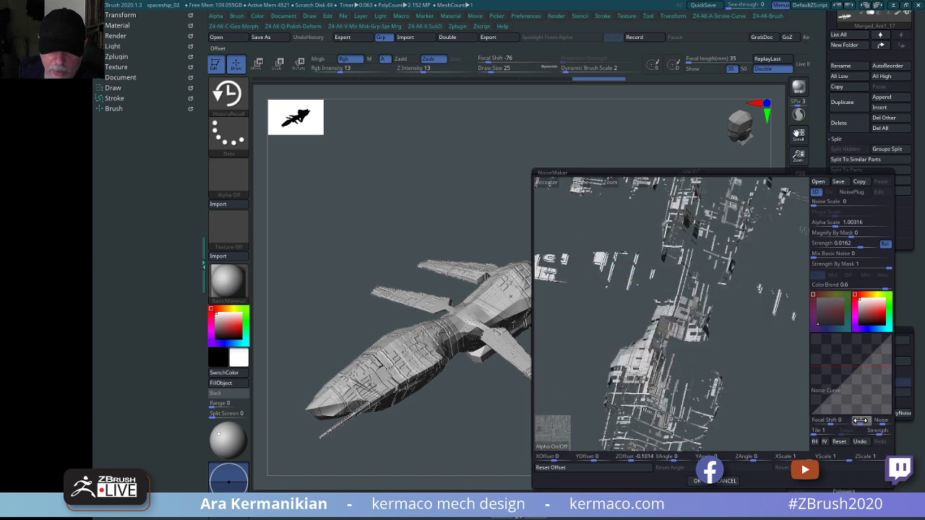
pyautogui.click(860, 421)
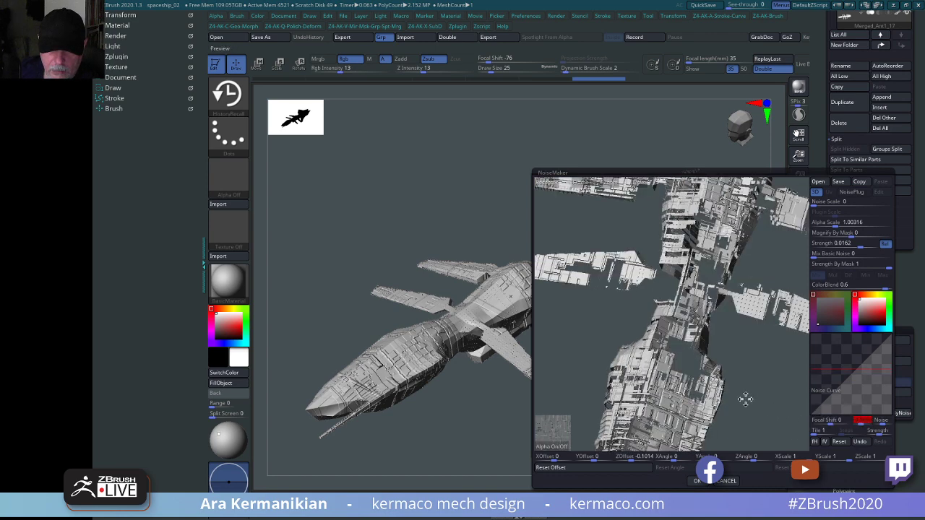
pyautogui.moveTo(745, 400); pyautogui.dragTo(673, 405)
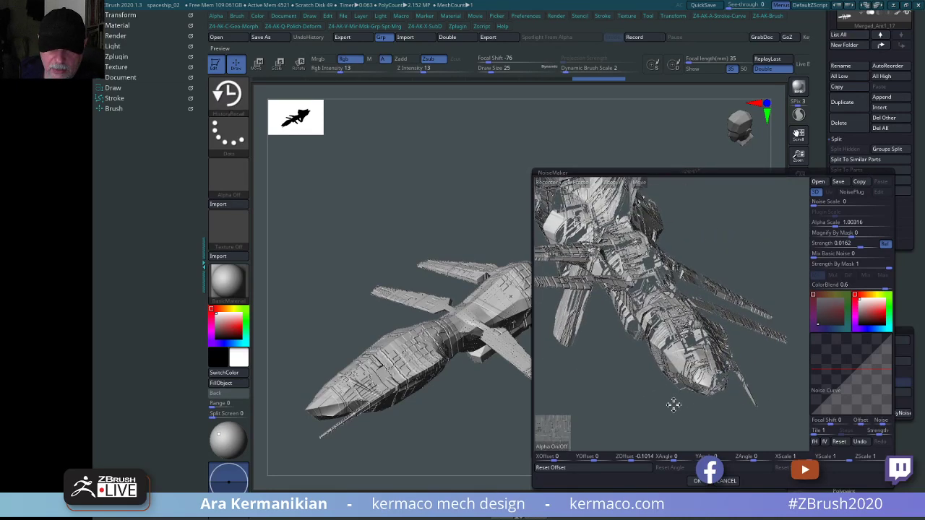
pyautogui.moveTo(766, 413); pyautogui.dragTo(752, 363)
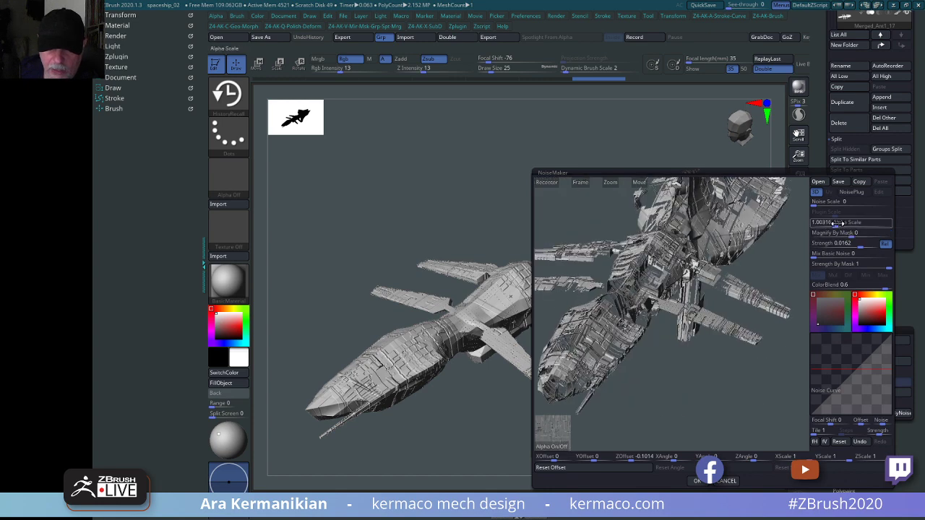
# Raise the noise Strength to 0.08896 and accept the noise settings for the ship.
pyautogui.moveTo(862, 247); pyautogui.dragTo(866, 246)
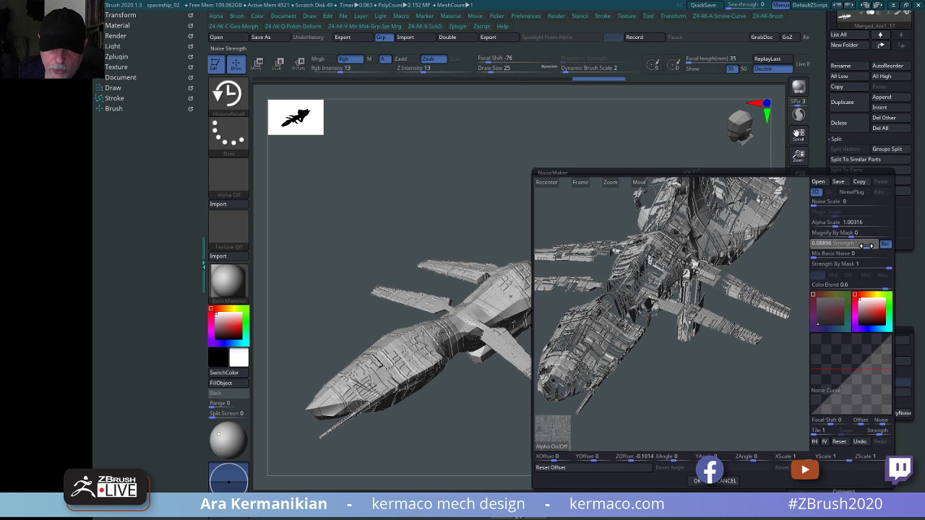
pyautogui.click(868, 245)
pyautogui.keyDown('alt'); pyautogui.moveTo(742, 380); pyautogui.dragTo(853, 450); pyautogui.keyUp('alt')
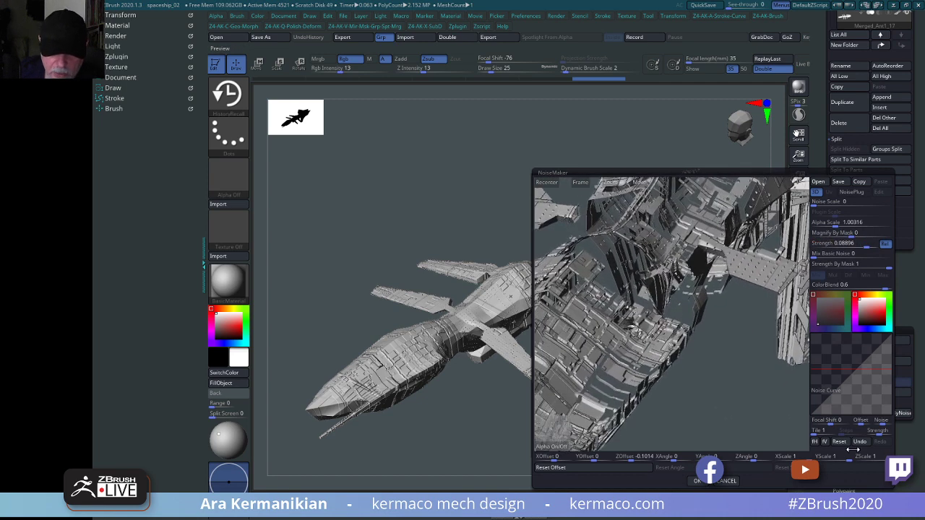
pyautogui.click(703, 482)
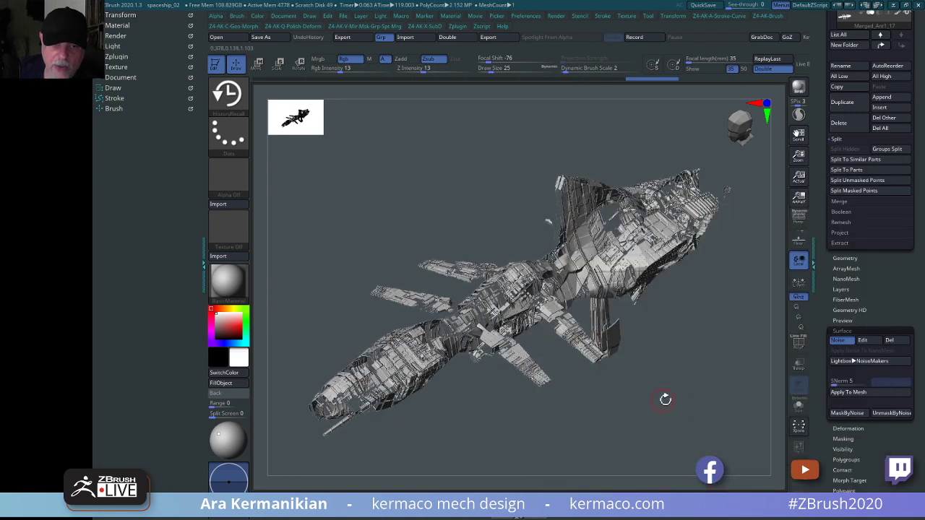
pyautogui.moveTo(665, 399); pyautogui.dragTo(648, 365)
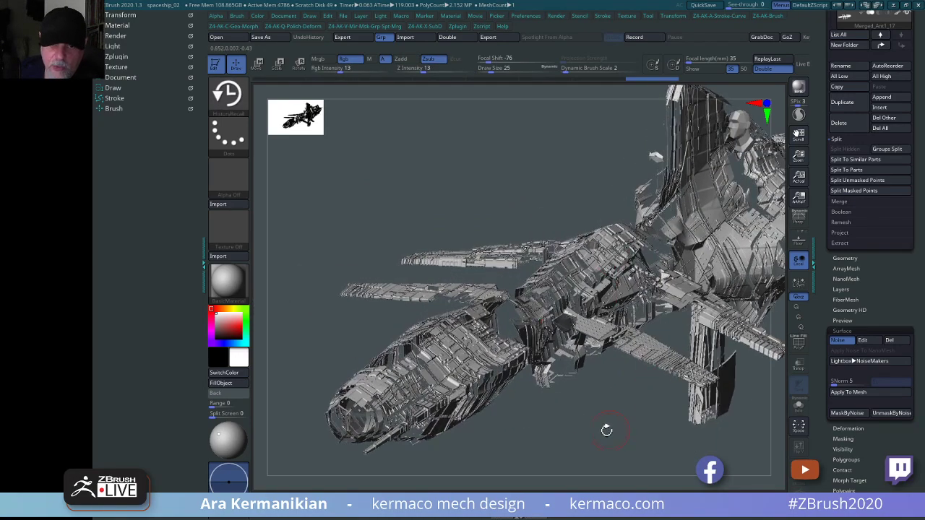
pyautogui.moveTo(595, 401); pyautogui.dragTo(549, 412)
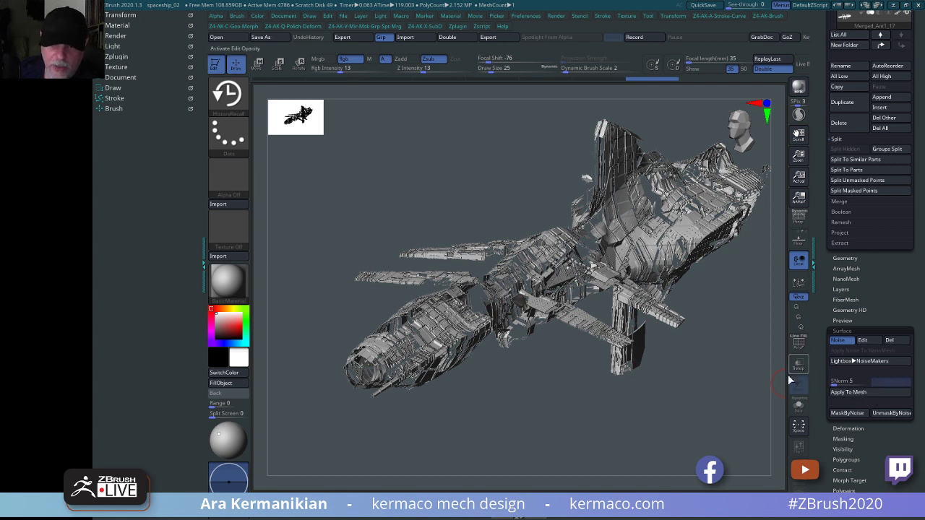
# Try applying the surface noise to the ship mesh, and undo it.
pyautogui.click(870, 406)
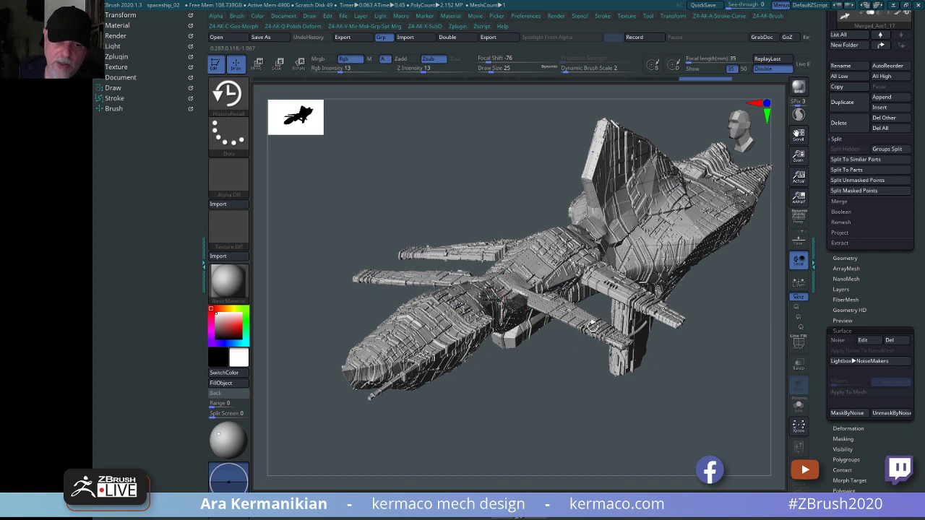
pyautogui.press('ctrl')
pyautogui.hotkey('ctrl', 'z')
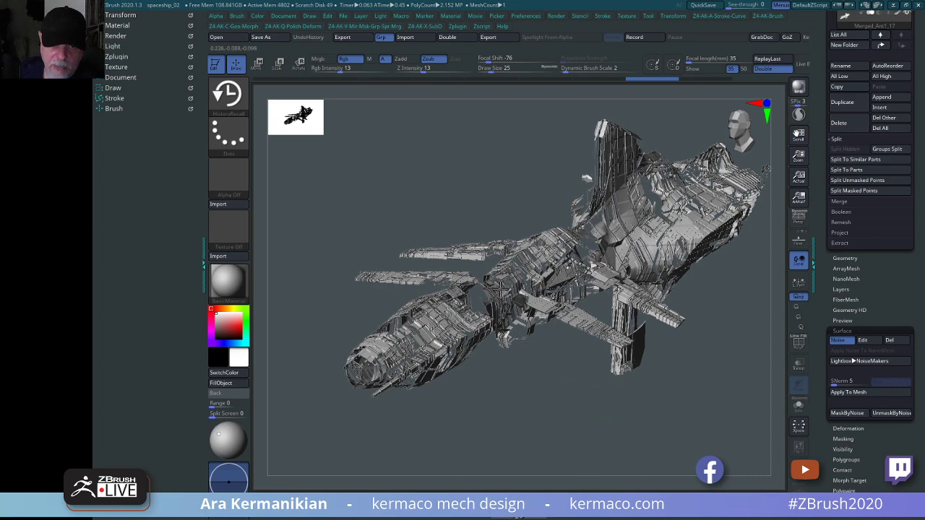
# Duplicate the spaceship subtool with its noise as a separate copy.
pyautogui.moveTo(716, 412); pyautogui.dragTo(726, 444)
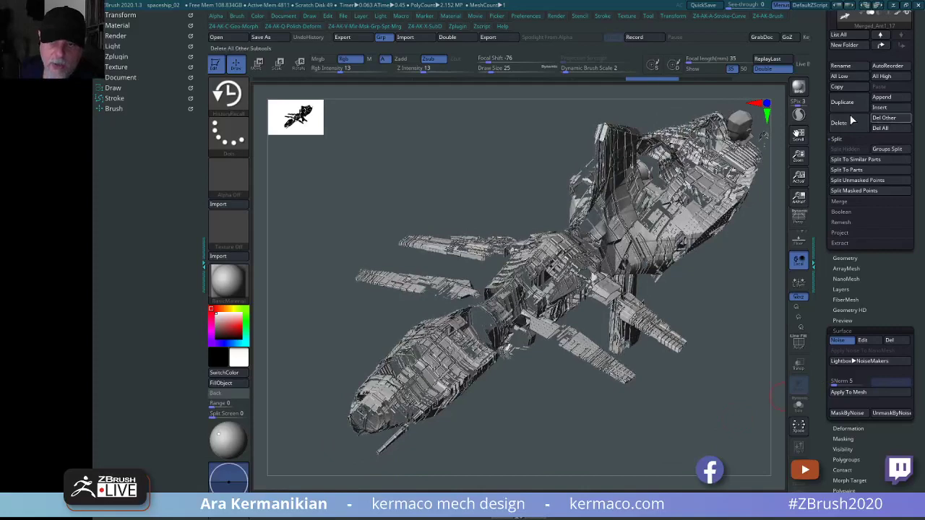
pyautogui.click(855, 258)
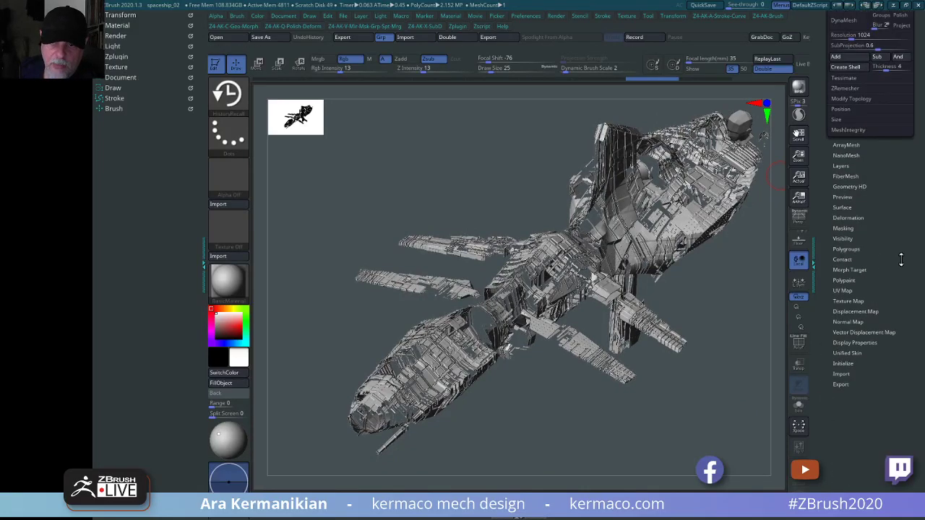
pyautogui.moveTo(901, 259); pyautogui.dragTo(886, 333)
pyautogui.keyDown('shift'); pyautogui.click(846, 180); pyautogui.keyUp('shift')
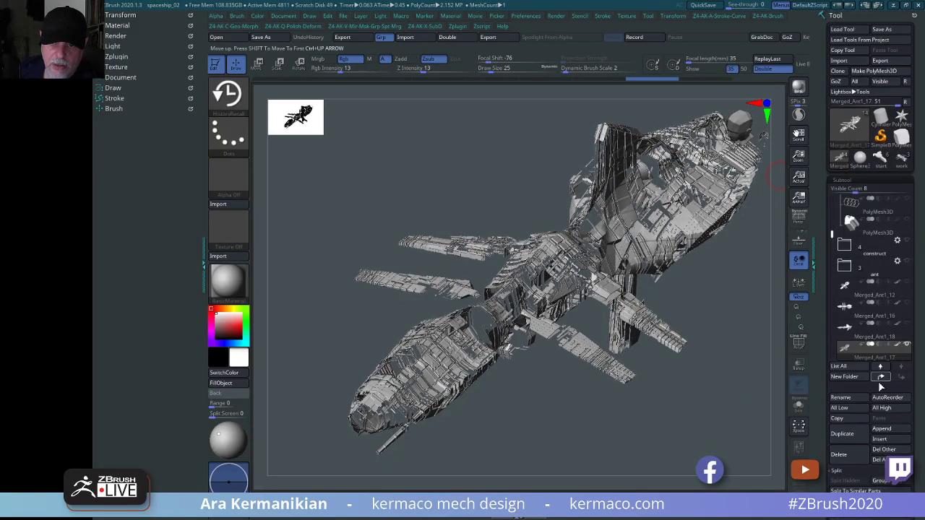
pyautogui.click(845, 435)
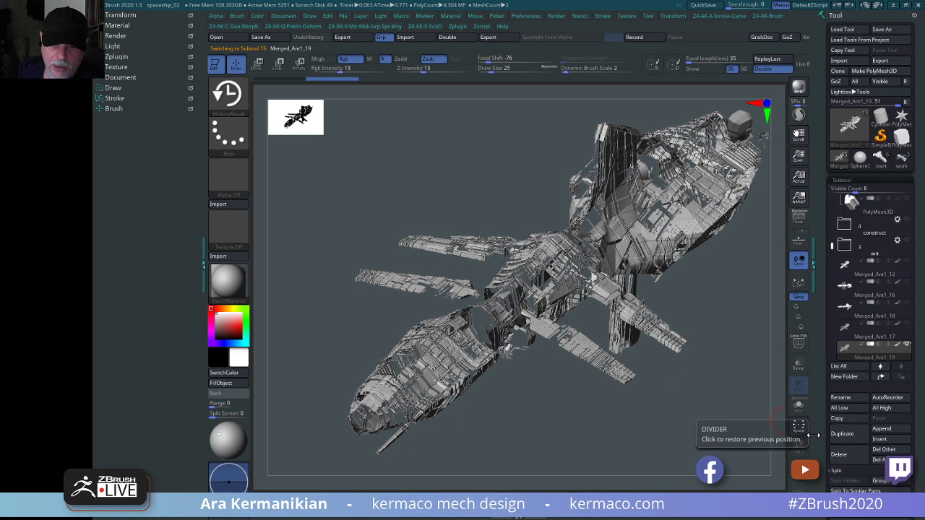
# DynaMesh the duplicated spaceship at Resolution 1024.
pyautogui.moveTo(822, 435); pyautogui.dragTo(821, 338)
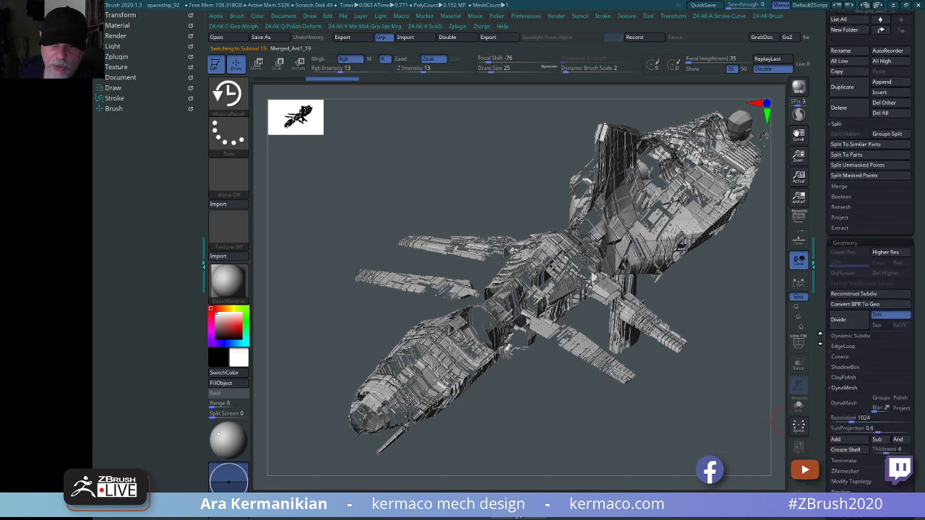
pyautogui.click(847, 243)
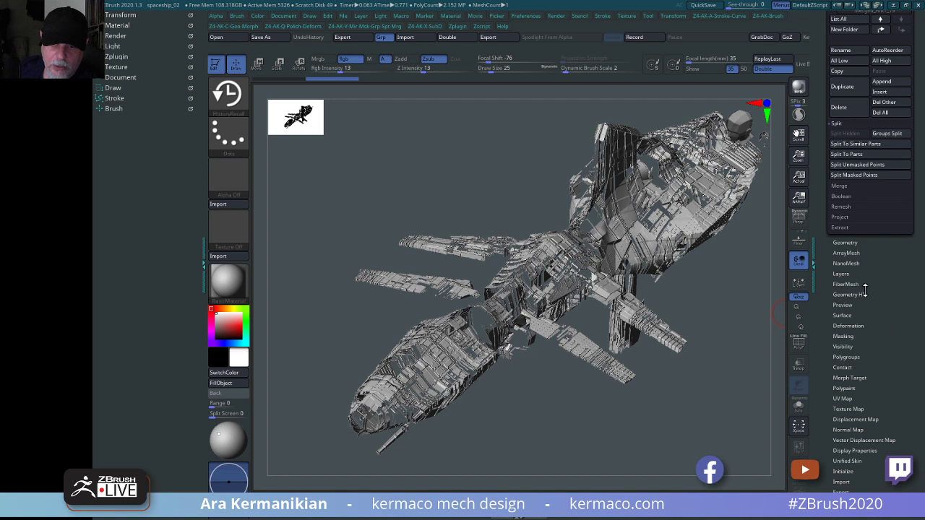
pyautogui.click(843, 242)
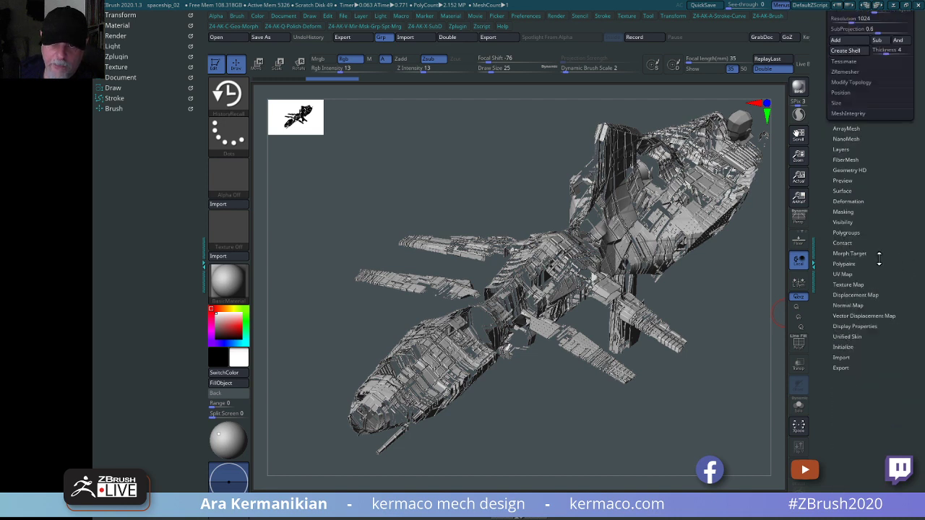
pyautogui.scroll(5, 879, 259)
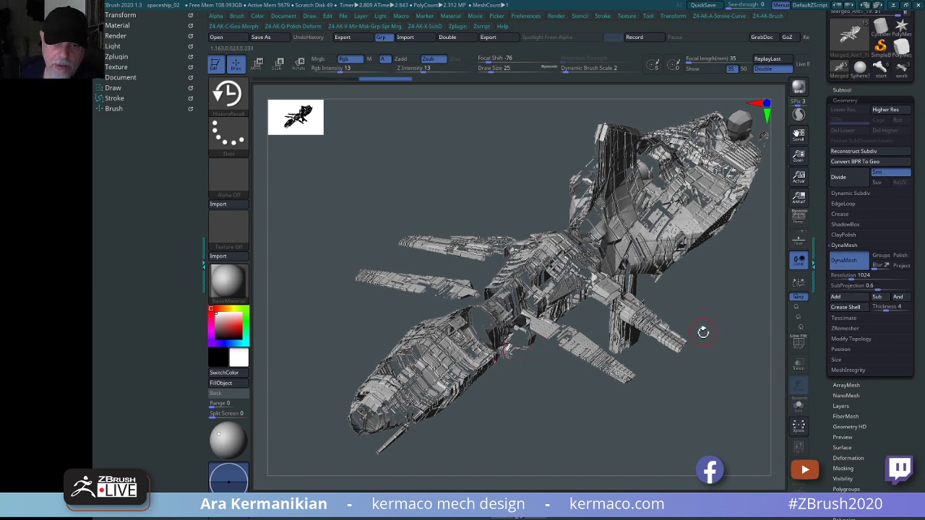
pyautogui.moveTo(735, 309); pyautogui.dragTo(712, 382)
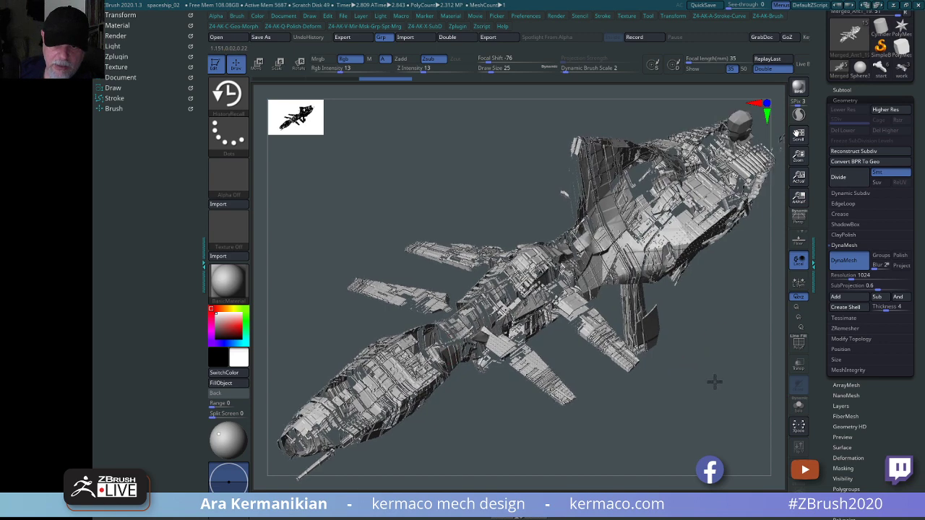
# Try applying the surface noise to the DynaMeshed copy, and undo it.
pyautogui.scroll(-5, 846, 346)
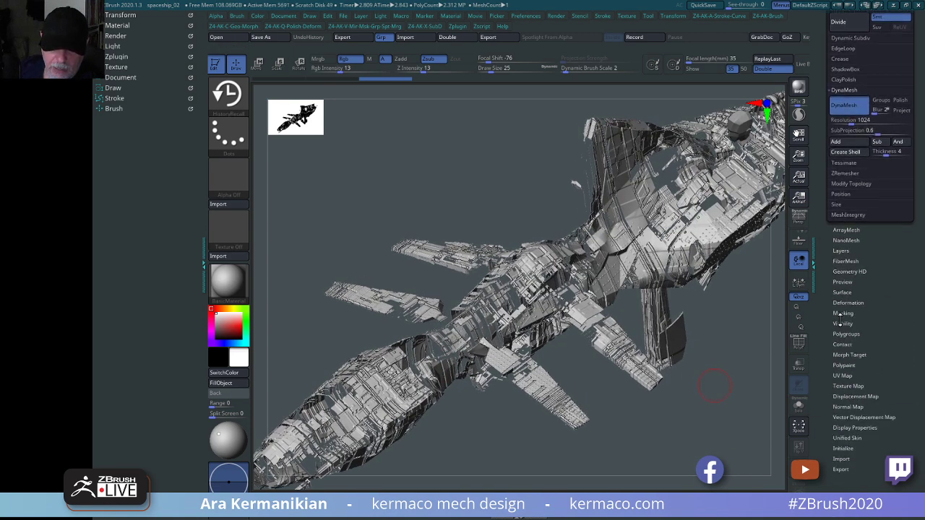
pyautogui.click(843, 292)
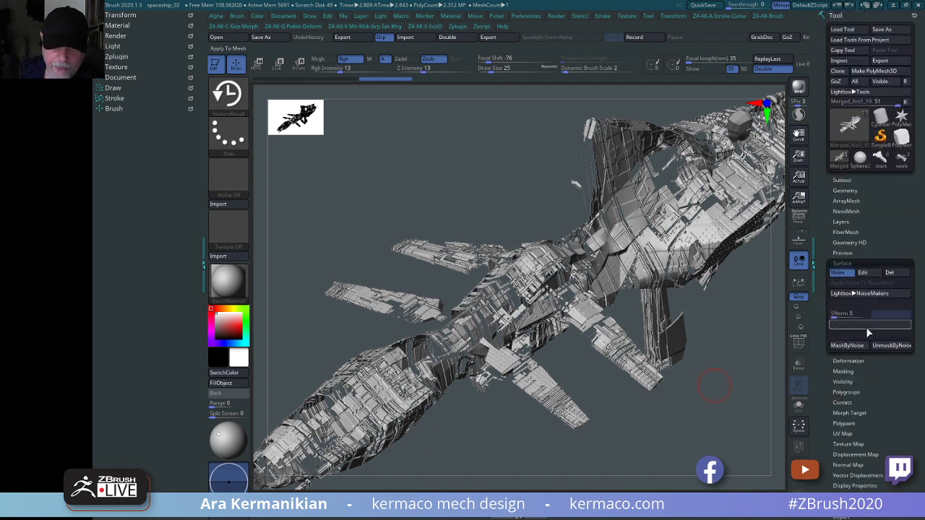
pyautogui.click(861, 326)
pyautogui.press('b')
pyautogui.press('c')
pyautogui.press('b')
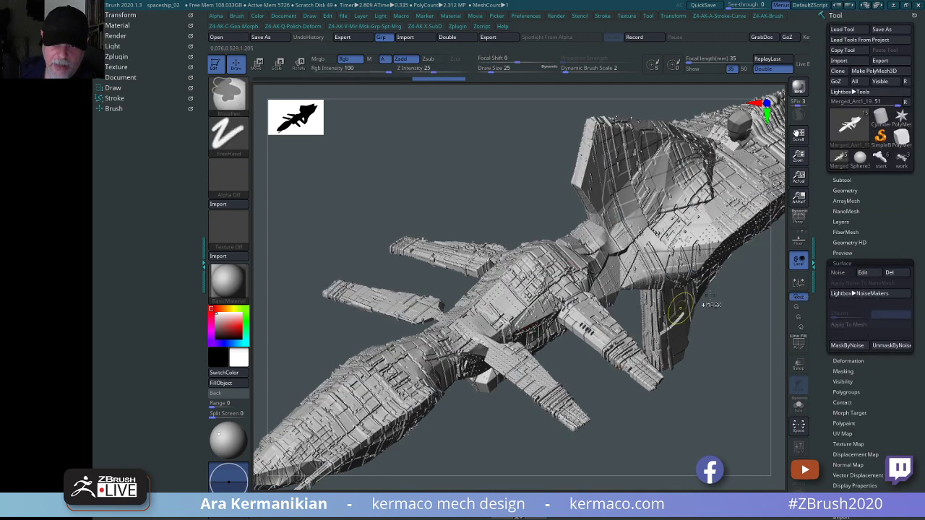
pyautogui.hotkey('ctrl', 'z')
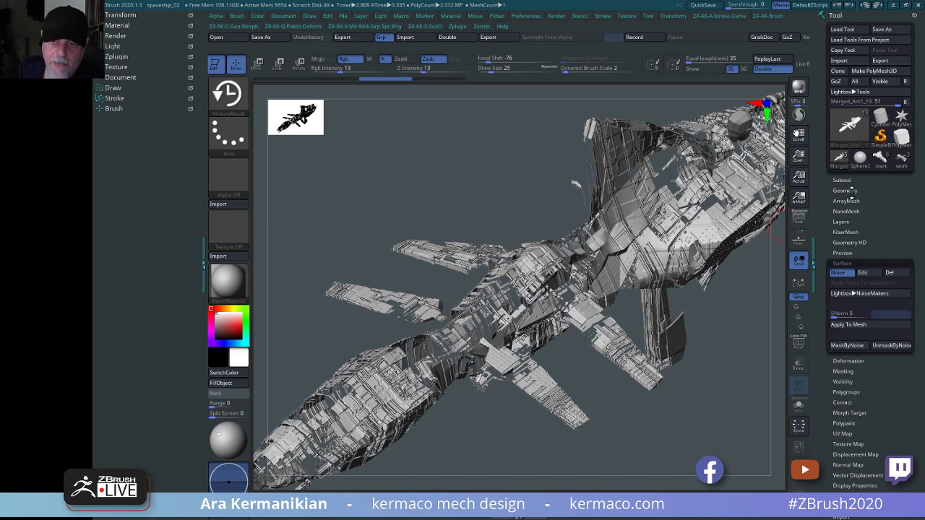
# Turn the copy's noise preview into real geometry with Convert BPR To Geo.
pyautogui.click(846, 190)
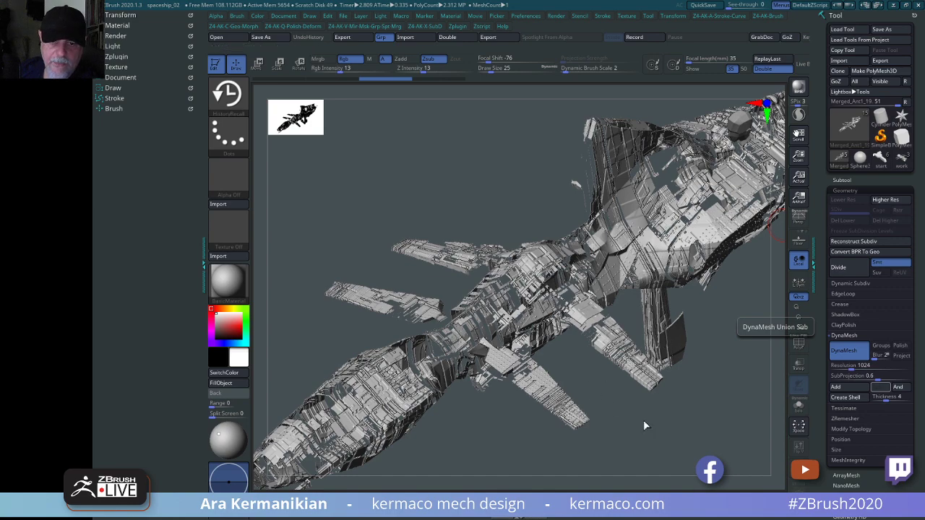
pyautogui.moveTo(682, 415); pyautogui.dragTo(702, 403)
pyautogui.moveTo(624, 208); pyautogui.dragTo(631, 351)
pyautogui.moveTo(580, 318); pyautogui.dragTo(711, 412)
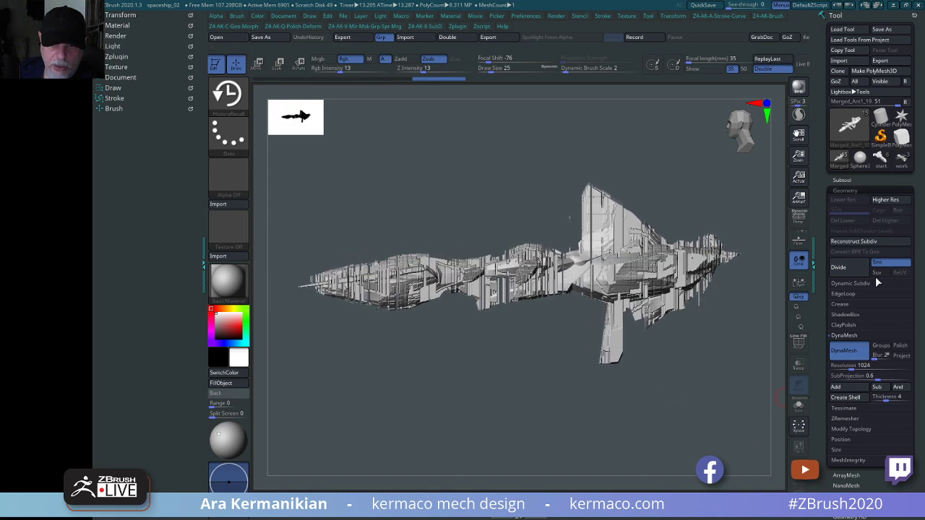
# Turn on surface noise for the converted mesh and replace its alpha with a different panel-line image.
pyautogui.moveTo(822, 363); pyautogui.dragTo(822, 194)
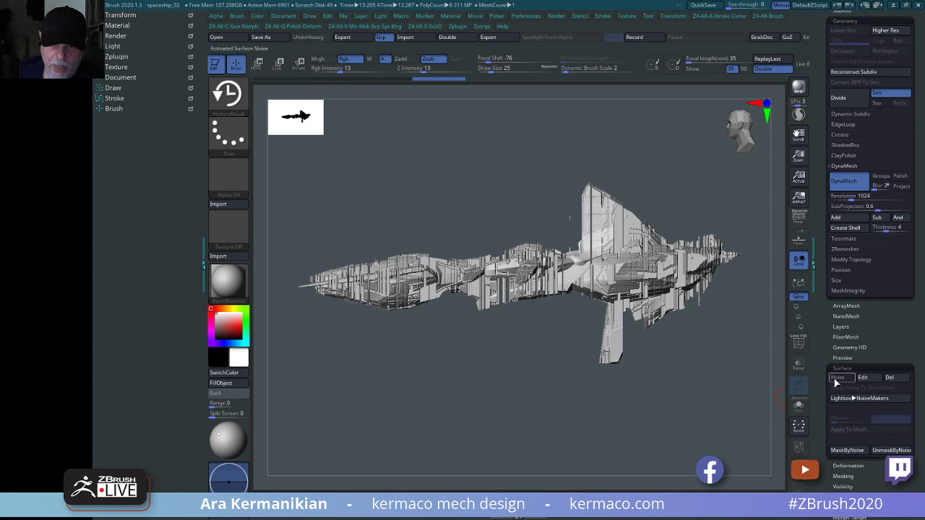
pyautogui.click(838, 377)
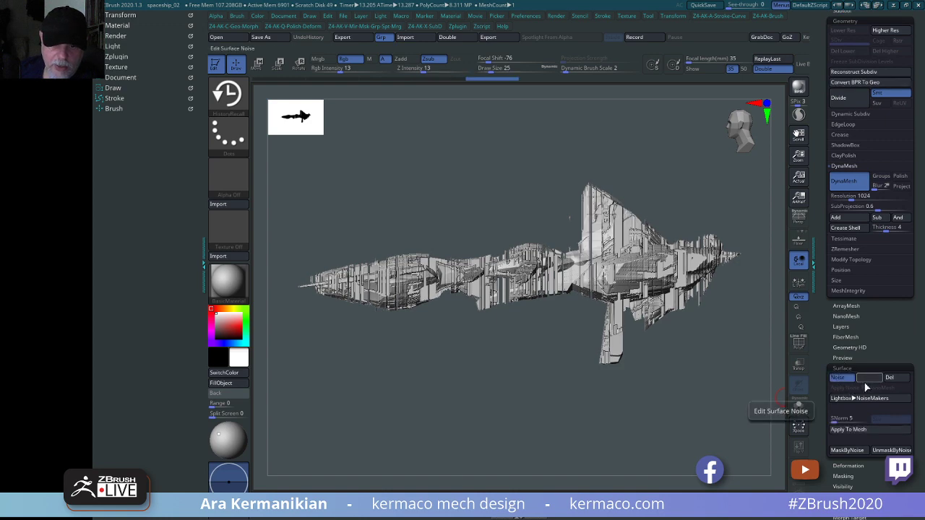
pyautogui.click(861, 388)
pyautogui.moveTo(755, 396); pyautogui.dragTo(583, 428)
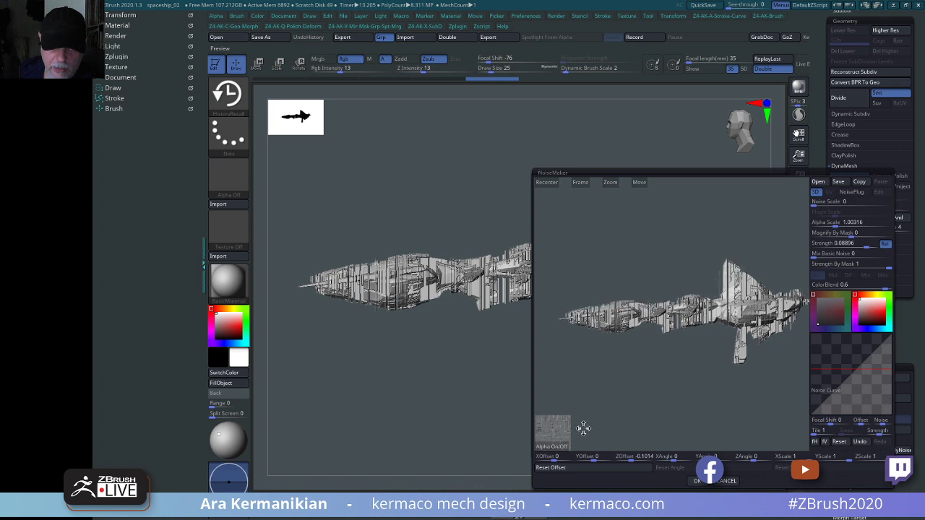
pyautogui.click(559, 443)
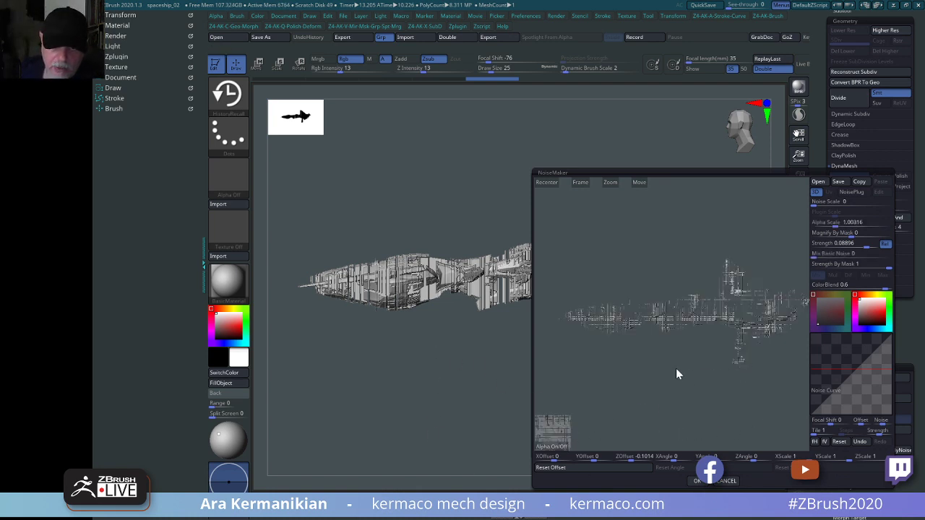
# Raise the new noise alpha's Alpha Scale to 2.295.
pyautogui.keyDown('alt'); pyautogui.moveTo(639, 383); pyautogui.dragTo(629, 380); pyautogui.keyUp('alt')
pyautogui.keyDown('alt'); pyautogui.moveTo(682, 394); pyautogui.dragTo(712, 396); pyautogui.keyUp('alt')
pyautogui.moveTo(754, 231); pyautogui.dragTo(776, 240)
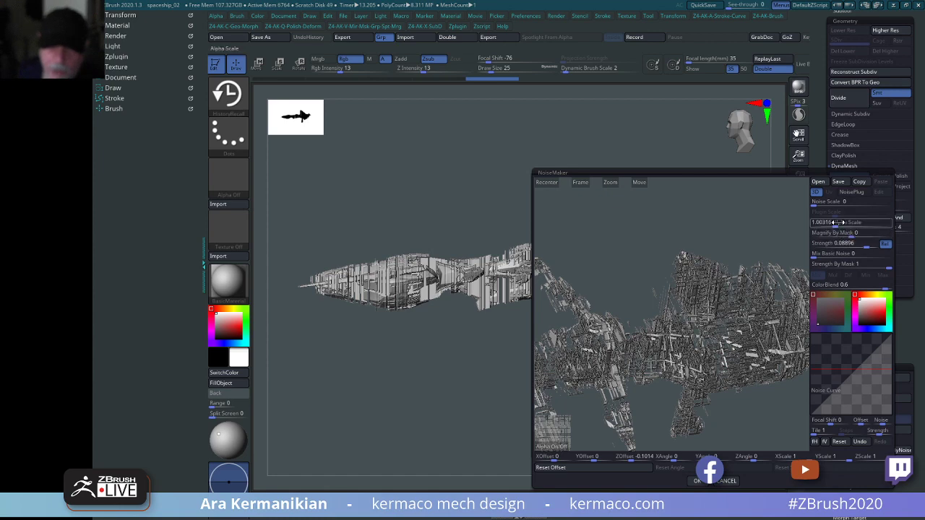
pyautogui.moveTo(841, 223)
pyautogui.mouseDown()
pyautogui.moveTo(828, 223)
pyautogui.moveTo(853, 223)
pyautogui.mouseUp()
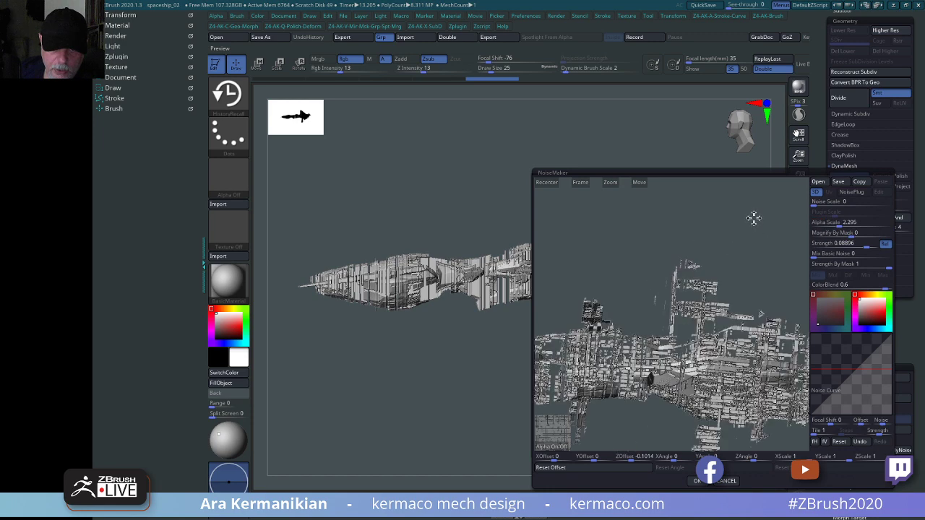
# Lower the new noise alpha's Alpha Scale to 1.47398 and accept the surface noise settings.
pyautogui.moveTo(765, 230); pyautogui.dragTo(665, 205)
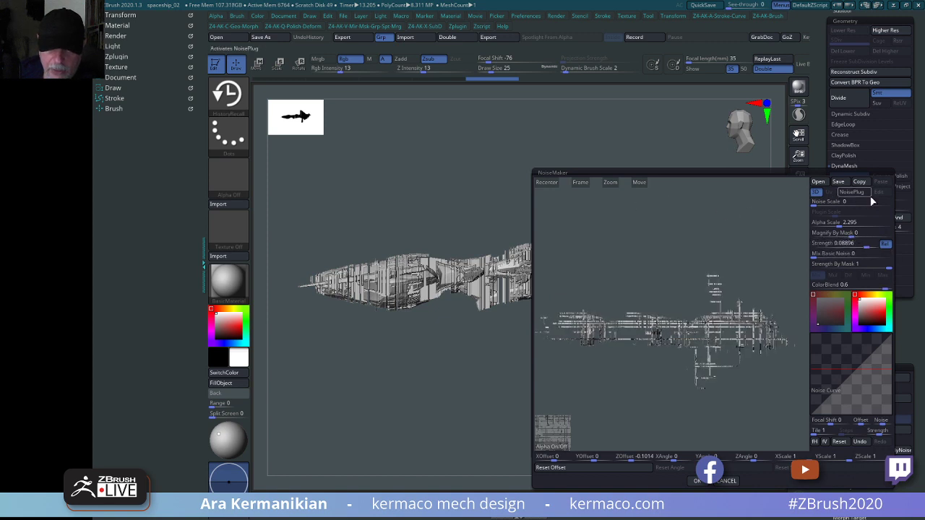
pyautogui.moveTo(837, 222); pyautogui.dragTo(834, 222)
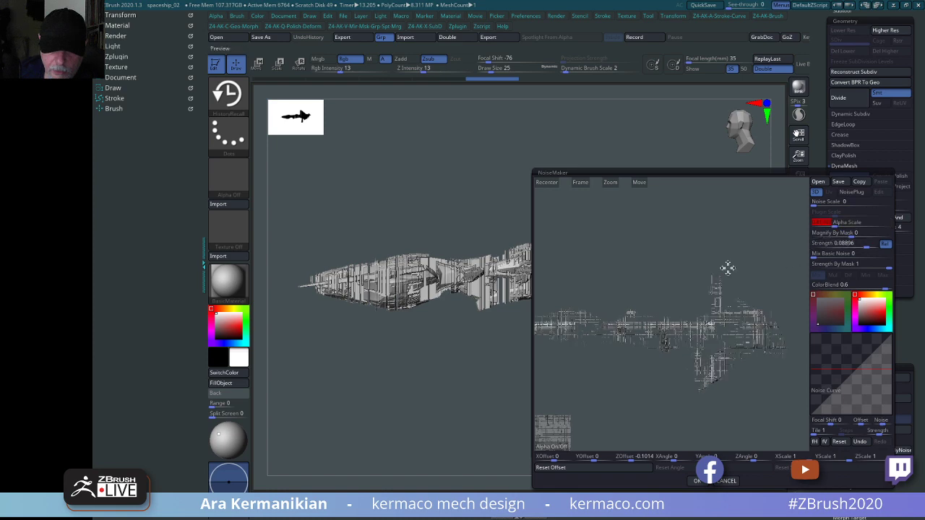
pyautogui.moveTo(690, 252); pyautogui.dragTo(749, 226)
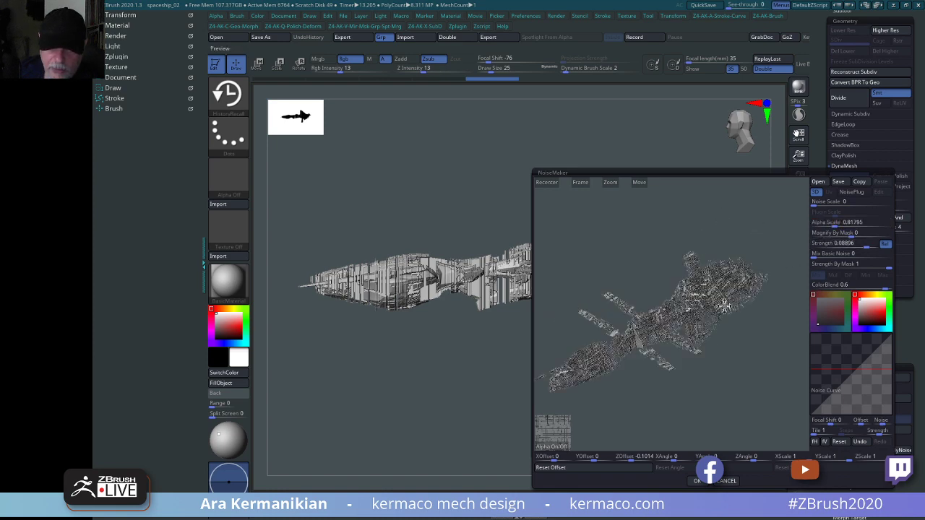
pyautogui.moveTo(835, 222); pyautogui.dragTo(835, 222)
pyautogui.moveTo(751, 396)
pyautogui.mouseDown()
pyautogui.moveTo(760, 376)
pyautogui.moveTo(749, 388)
pyautogui.mouseUp()
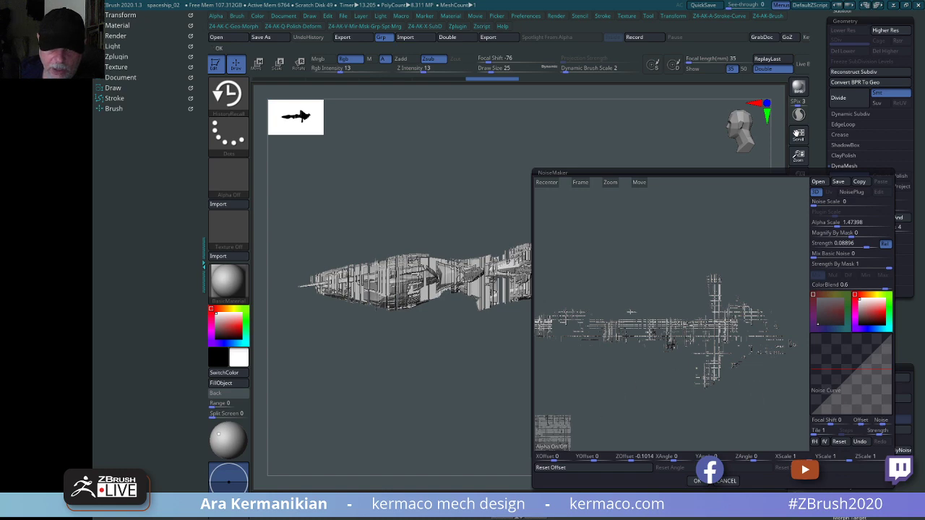
pyautogui.click(695, 482)
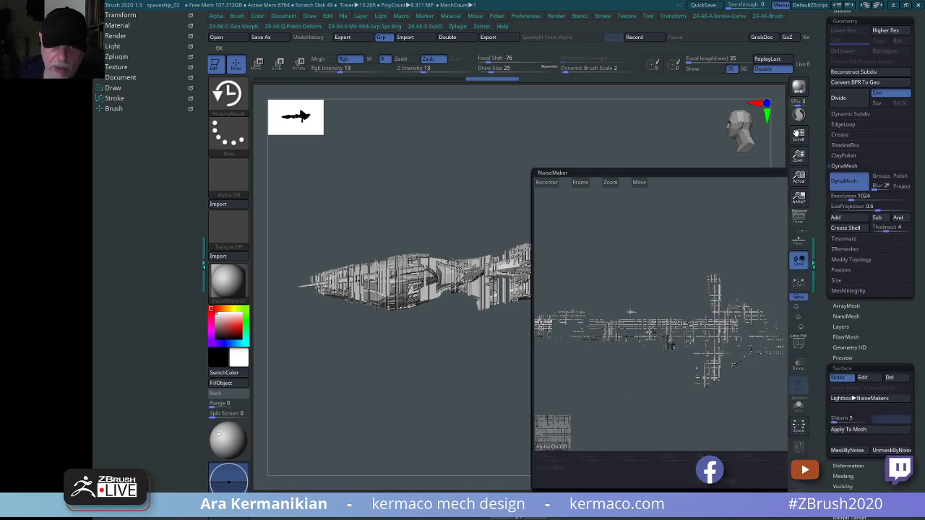
# Try applying the surface noise to the ship mesh, inspect the result, and undo it.
pyautogui.moveTo(545, 407)
pyautogui.mouseDown()
pyautogui.moveTo(579, 426)
pyautogui.moveTo(620, 409)
pyautogui.moveTo(756, 426)
pyautogui.mouseUp()
pyautogui.keyDown('alt'); pyautogui.moveTo(656, 425); pyautogui.dragTo(724, 459); pyautogui.keyUp('alt')
pyautogui.moveTo(632, 142); pyautogui.dragTo(738, 320)
pyautogui.keyDown('alt'); pyautogui.moveTo(615, 162); pyautogui.dragTo(594, 167); pyautogui.keyUp('alt')
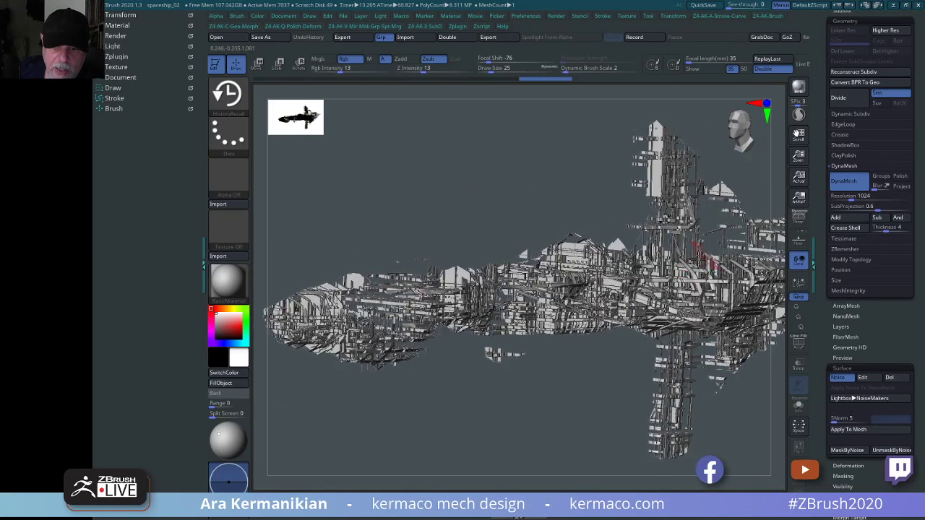
pyautogui.click(865, 434)
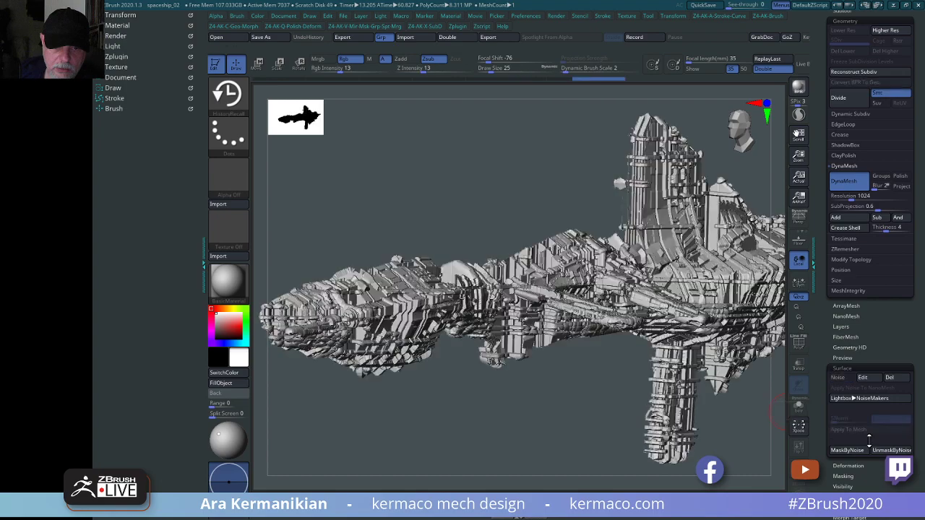
pyautogui.moveTo(591, 417); pyautogui.dragTo(535, 353)
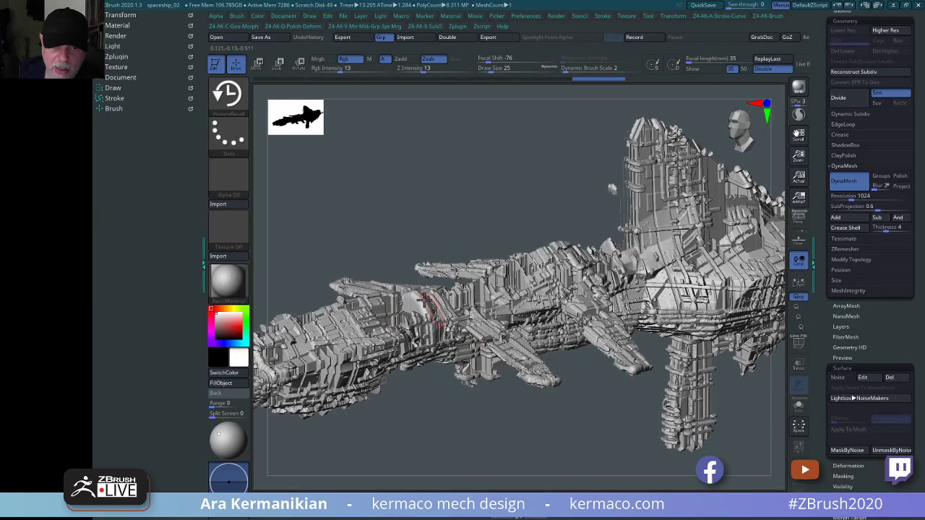
pyautogui.moveTo(615, 443)
pyautogui.mouseDown()
pyautogui.moveTo(510, 426)
pyautogui.moveTo(551, 430)
pyautogui.moveTo(557, 452)
pyautogui.mouseUp()
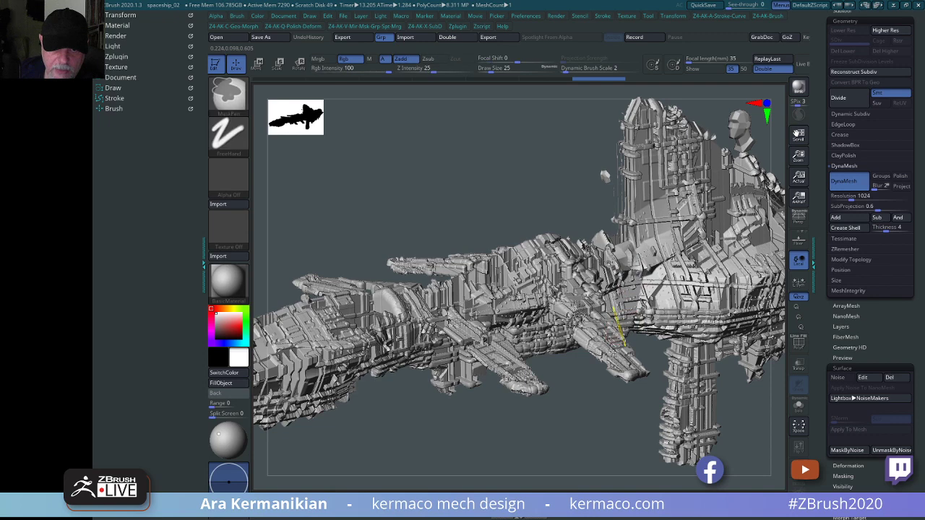
pyautogui.hotkey('ctrl', 'z')
# Set the surface noise's SNorm to 0, try applying the noise to the mesh again, and undo that application.
pyautogui.moveTo(601, 429); pyautogui.dragTo(601, 314)
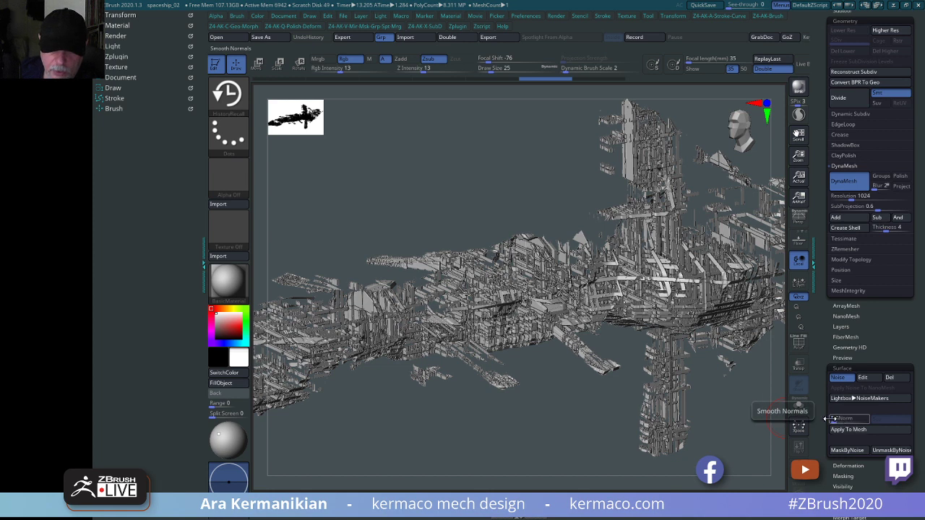
pyautogui.moveTo(831, 419); pyautogui.dragTo(830, 423)
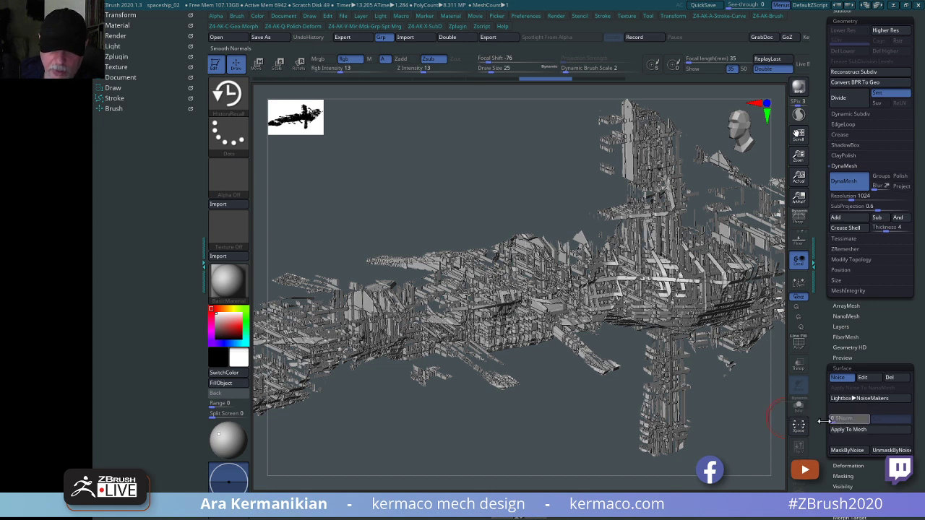
pyautogui.click(862, 430)
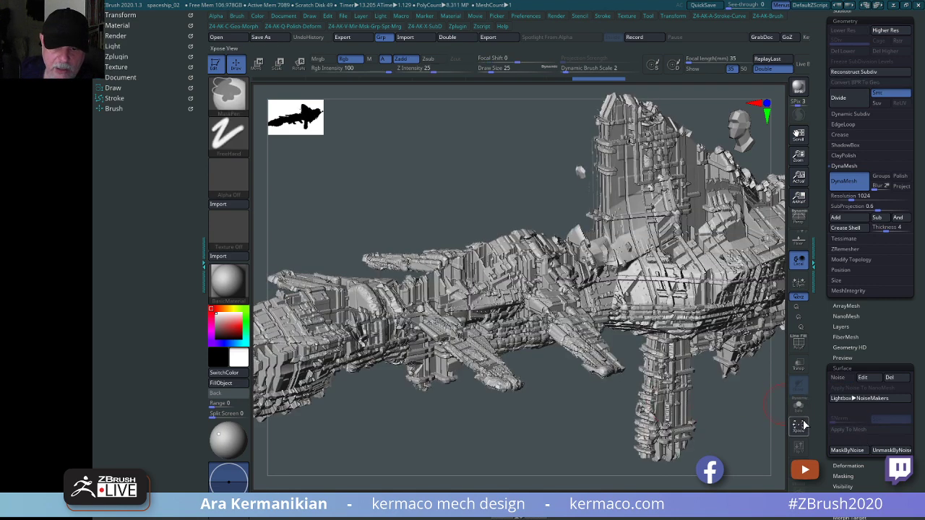
pyautogui.hotkey('ctrl', 'z')
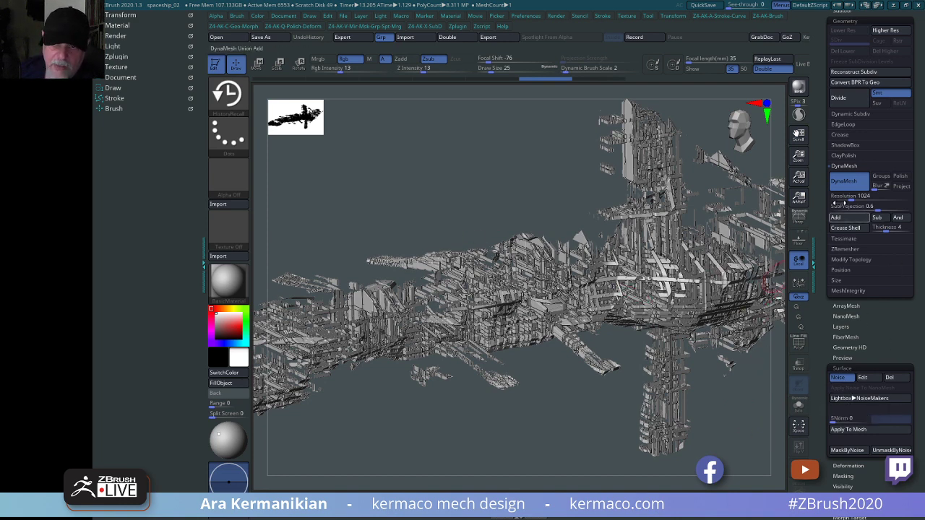
# Turn the second noise preview into real geometry with Convert BPR To Geo and check the ship from several angles.
pyautogui.press('ctrl')
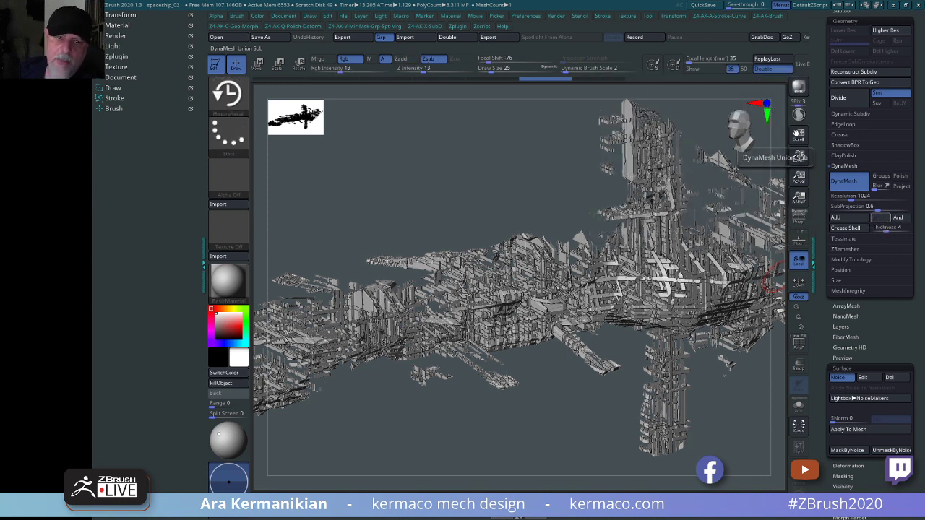
pyautogui.click(797, 134)
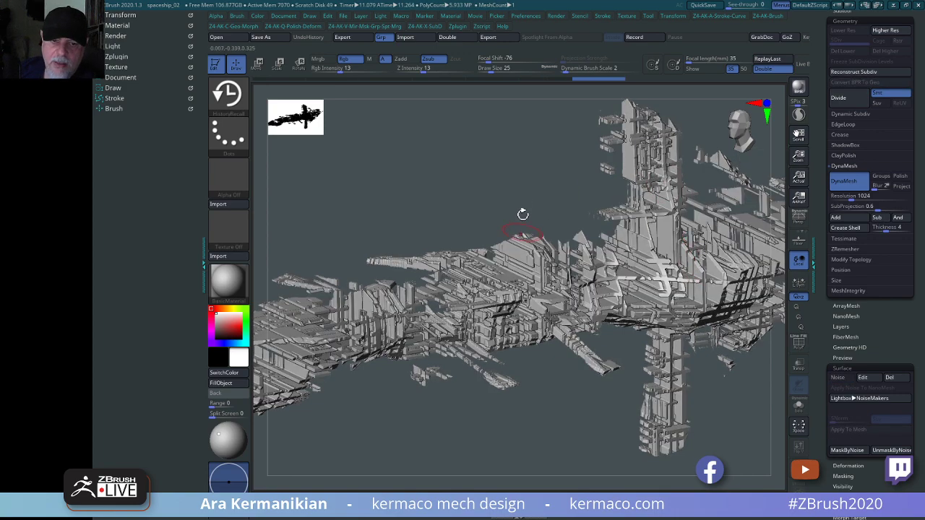
pyautogui.moveTo(520, 177); pyautogui.dragTo(629, 262)
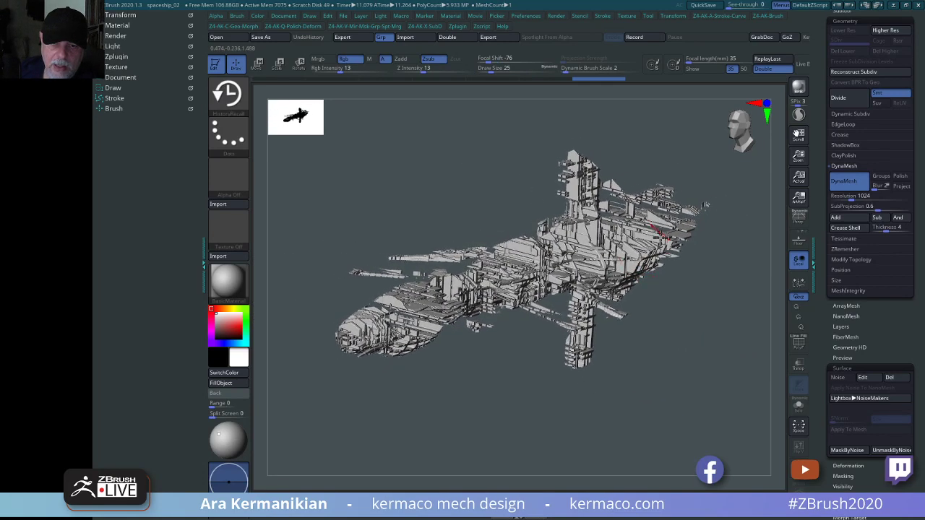
pyautogui.moveTo(733, 347); pyautogui.dragTo(747, 372)
pyautogui.moveTo(666, 246); pyautogui.dragTo(662, 381)
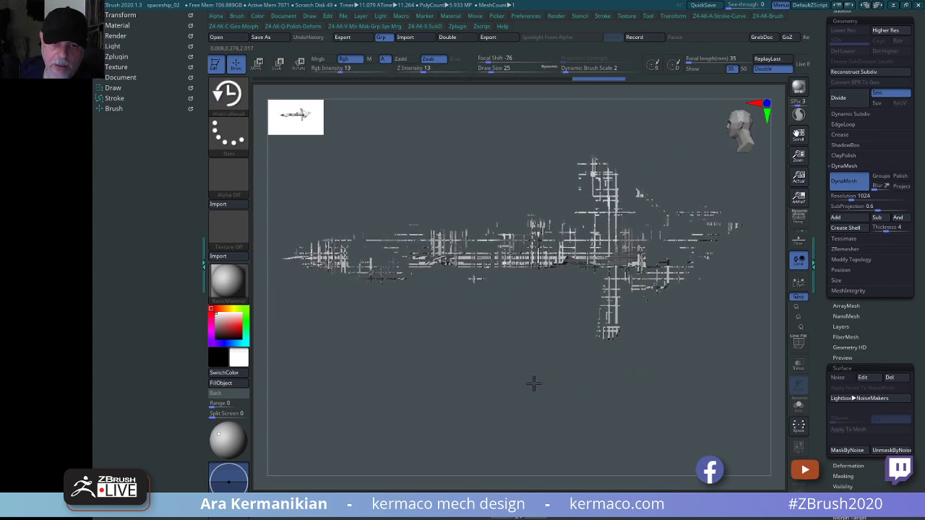
pyautogui.moveTo(533, 384); pyautogui.dragTo(622, 353)
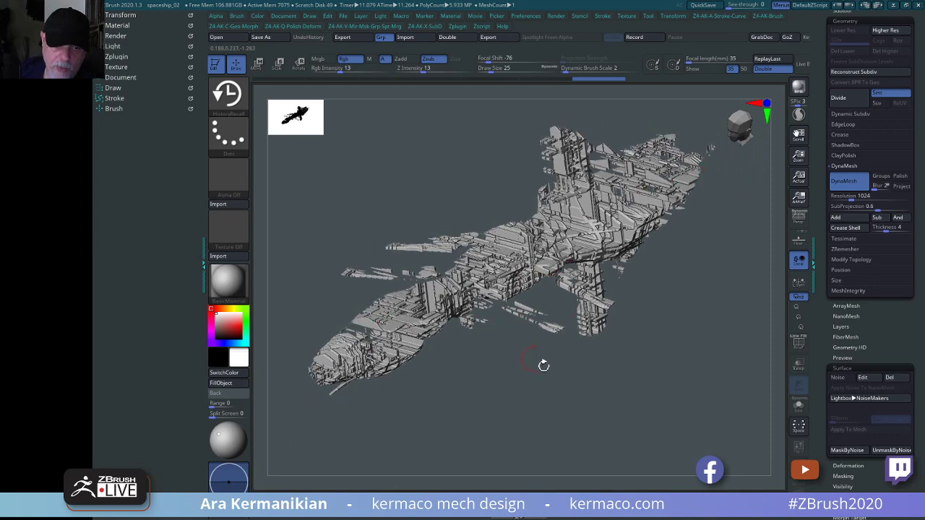
pyautogui.moveTo(543, 365); pyautogui.dragTo(591, 375)
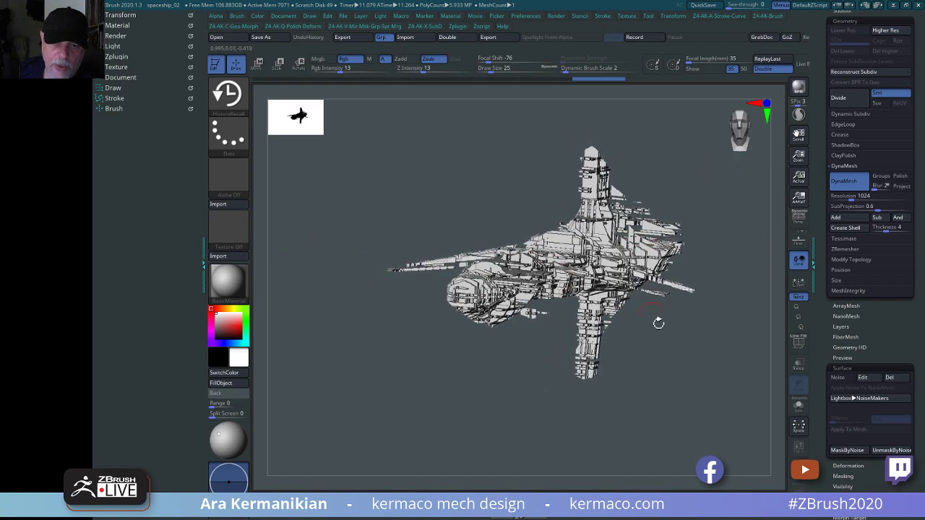
pyautogui.moveTo(697, 385); pyautogui.dragTo(690, 304)
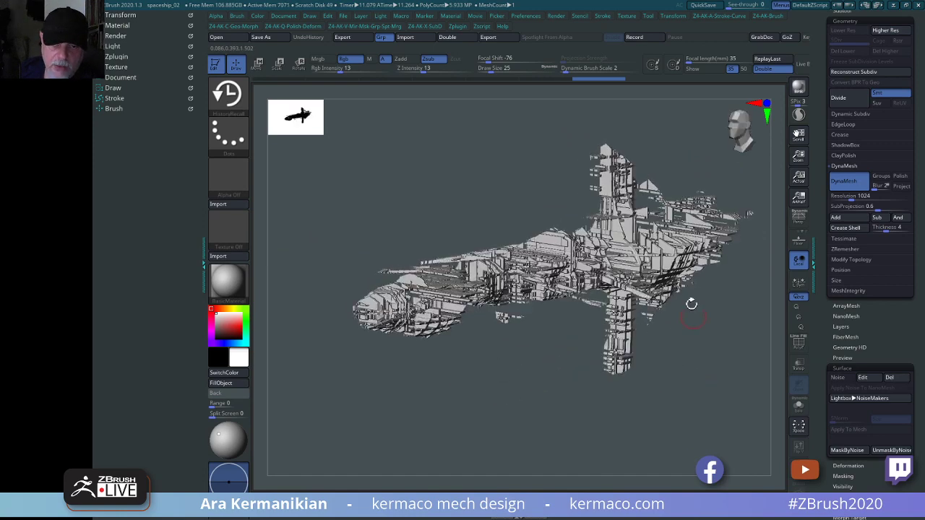
pyautogui.moveTo(737, 388); pyautogui.dragTo(798, 281)
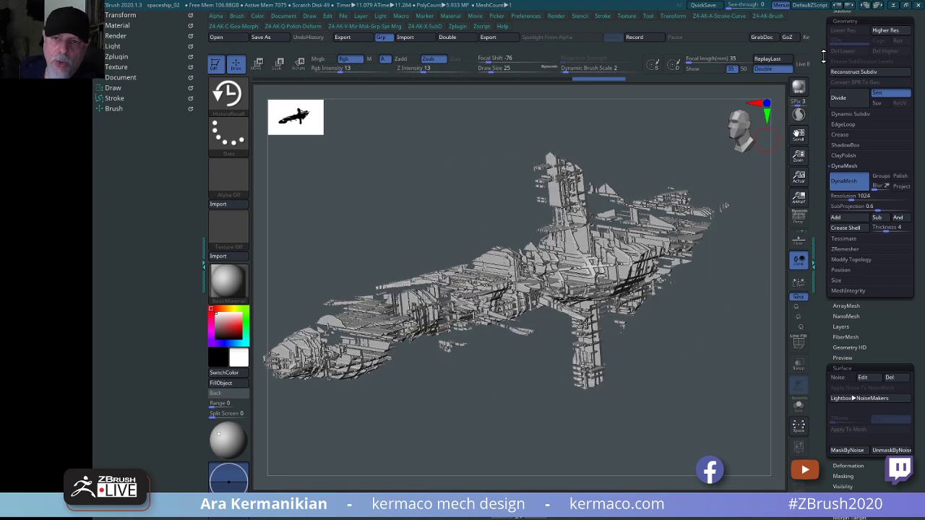
# Make the station folder's subtools visible around the ship.
pyautogui.moveTo(826, 56); pyautogui.dragTo(826, 225)
pyautogui.click(844, 181)
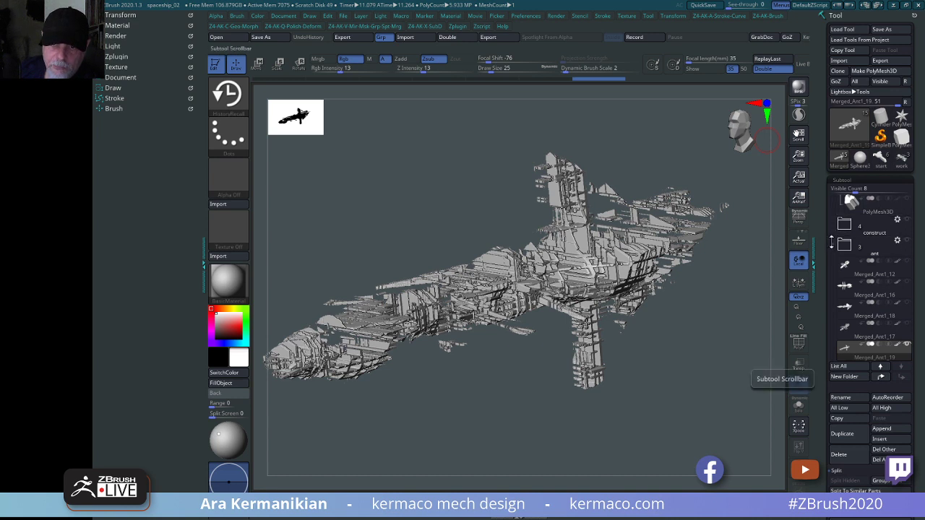
pyautogui.moveTo(831, 243); pyautogui.dragTo(834, 194)
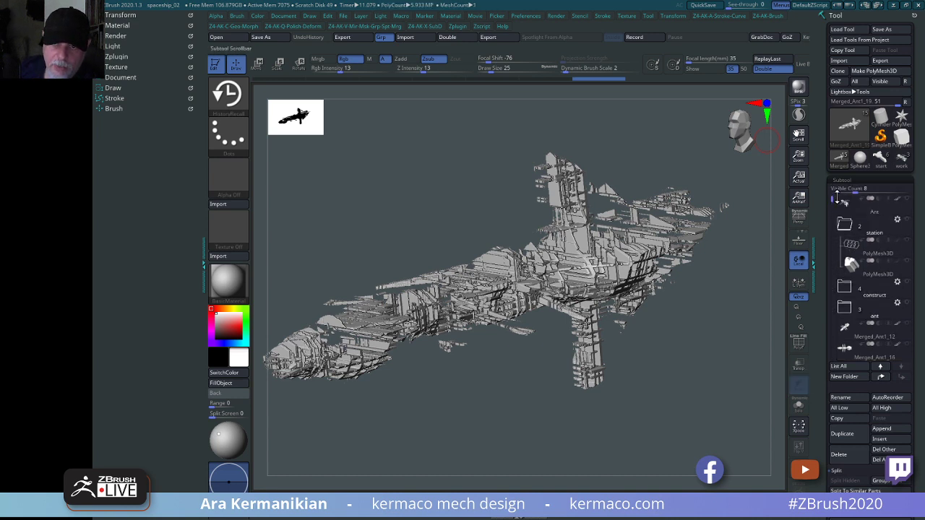
pyautogui.click(906, 220)
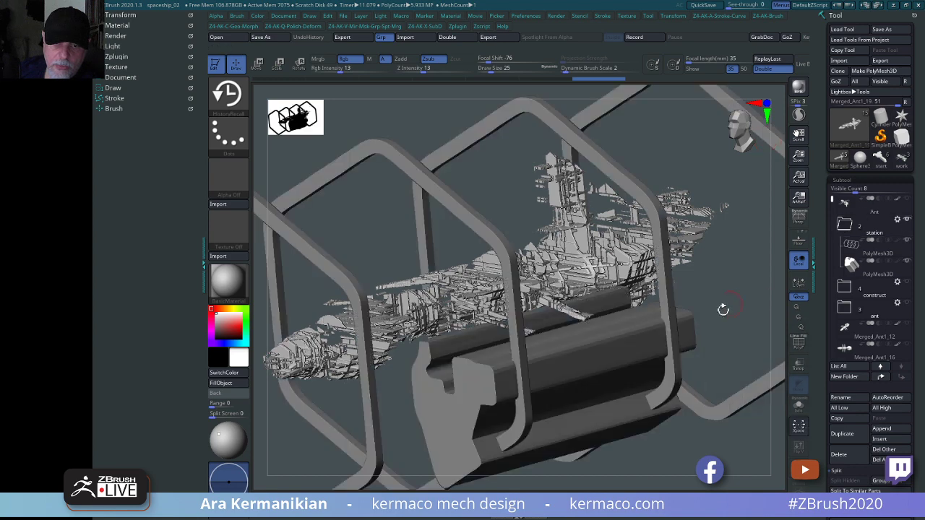
pyautogui.moveTo(752, 275); pyautogui.dragTo(720, 179)
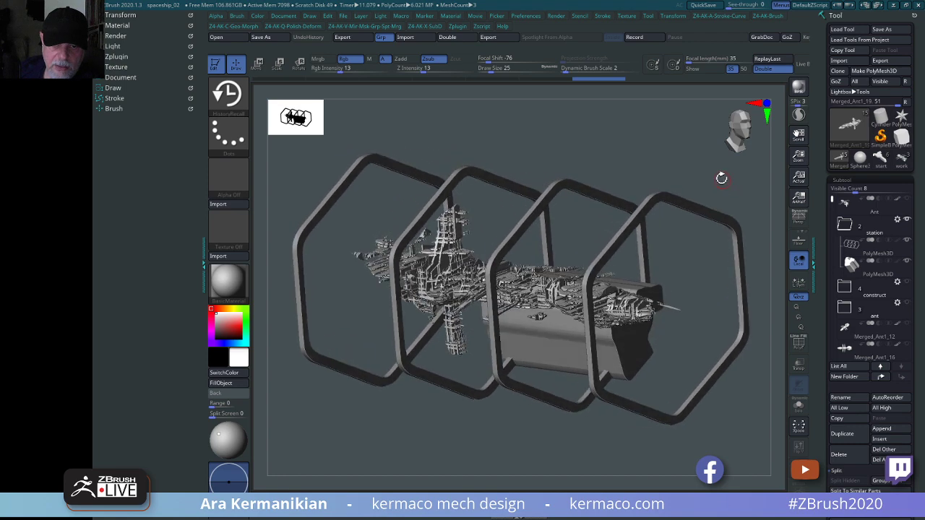
# Render the ship inside the station structure with BPR and check it from another angle.
pyautogui.click(797, 87)
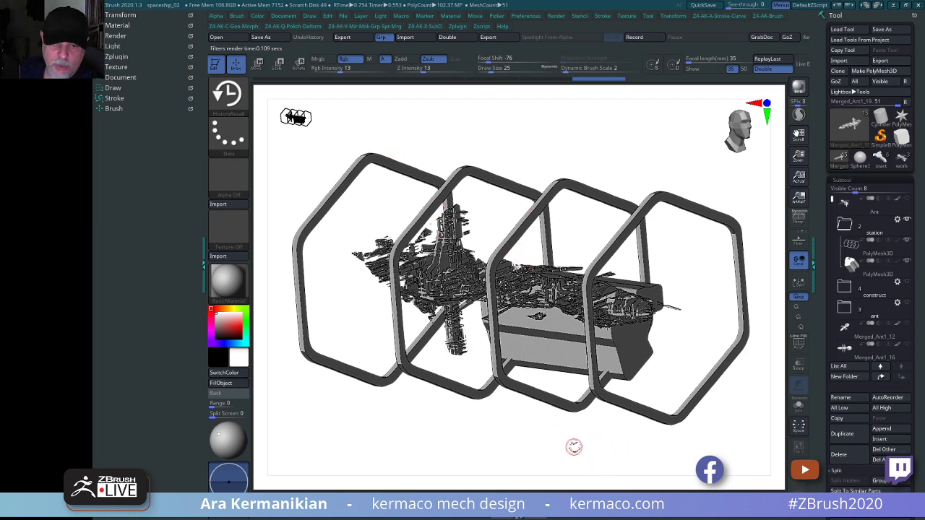
pyautogui.keyDown('shift'); pyautogui.moveTo(574, 441); pyautogui.dragTo(707, 393); pyautogui.keyUp('shift')
pyautogui.moveTo(633, 208); pyautogui.dragTo(683, 153)
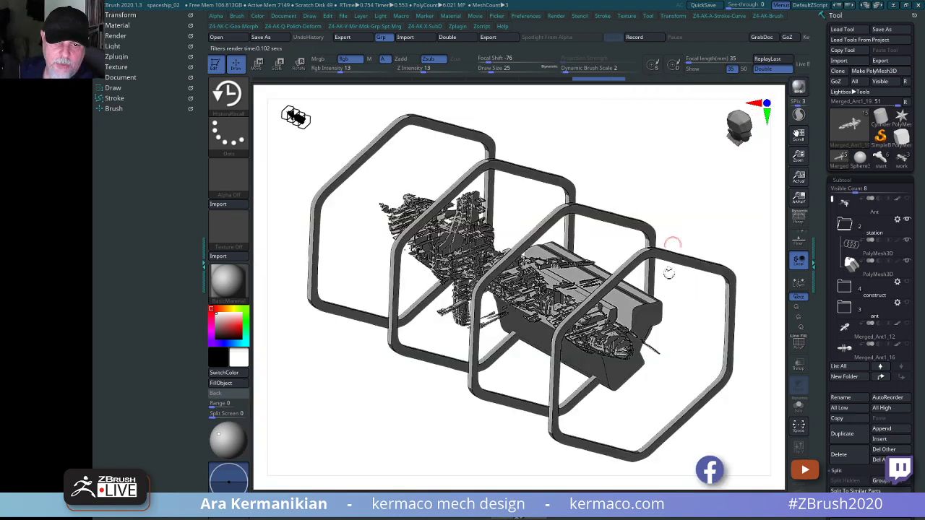
pyautogui.moveTo(750, 215); pyautogui.dragTo(692, 381)
# Make the ship subtools Merged_Ant1_17 and Merged_Ant1_18 visible together with the converted detail mesh.
pyautogui.moveTo(832, 199); pyautogui.dragTo(834, 271)
pyautogui.click(907, 281)
pyautogui.keyDown('alt'); pyautogui.moveTo(639, 369); pyautogui.dragTo(757, 466); pyautogui.keyUp('alt')
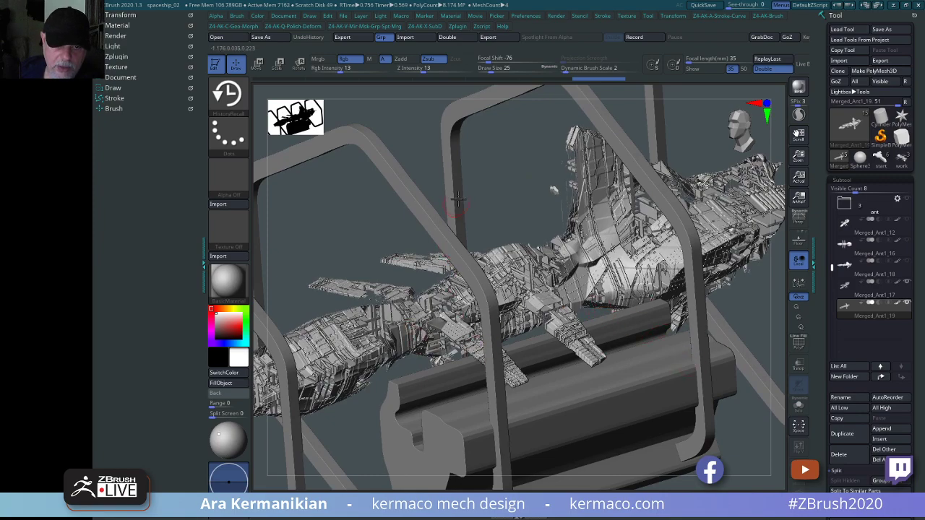
pyautogui.moveTo(515, 174); pyautogui.dragTo(436, 357)
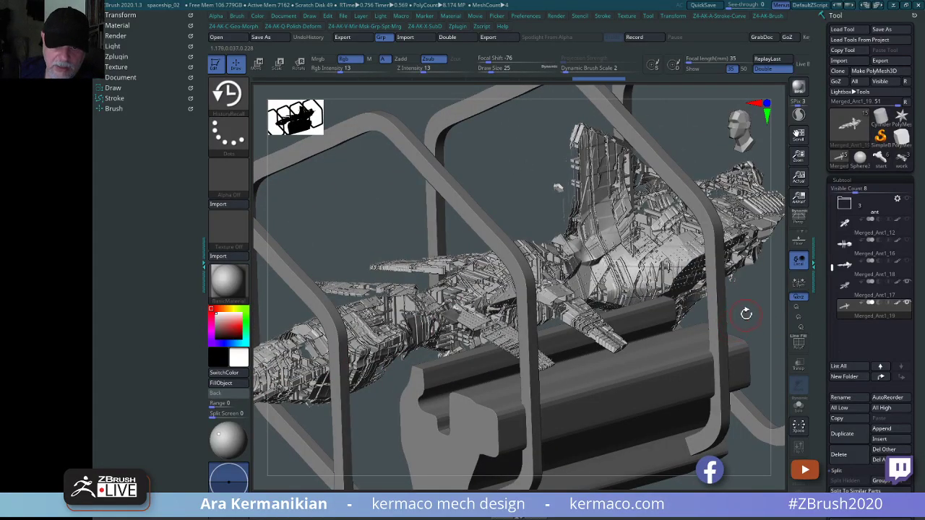
pyautogui.click(906, 265)
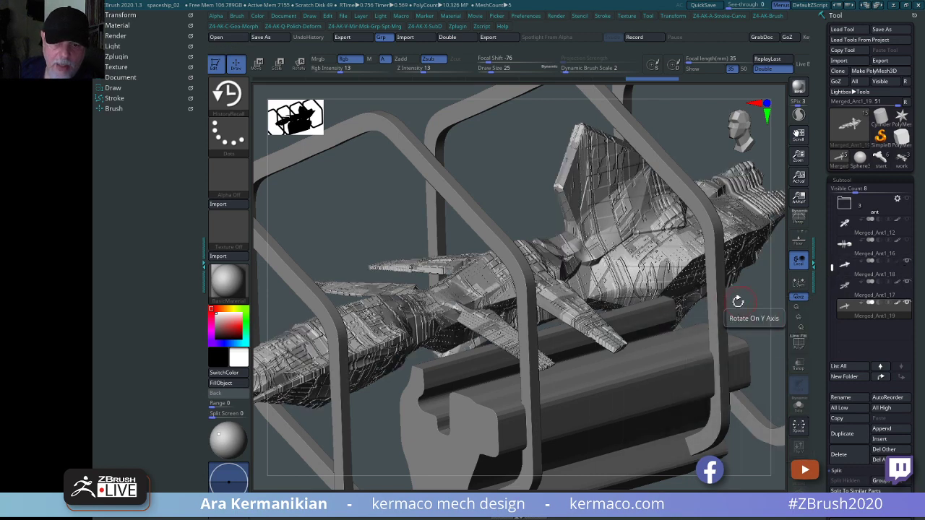
# Turn on ghosted transparency for the other subtools and render the combined ship and station from a new angle.
pyautogui.click(798, 366)
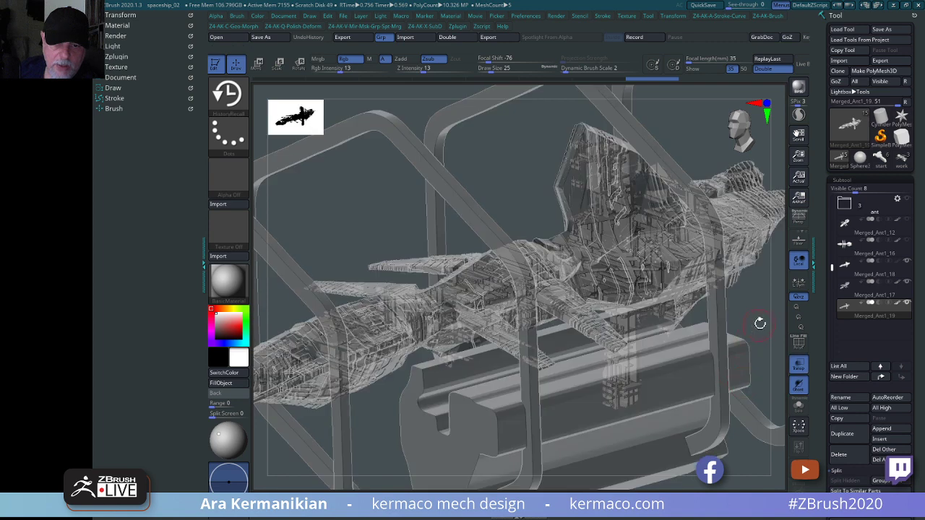
pyautogui.moveTo(756, 316); pyautogui.dragTo(564, 227)
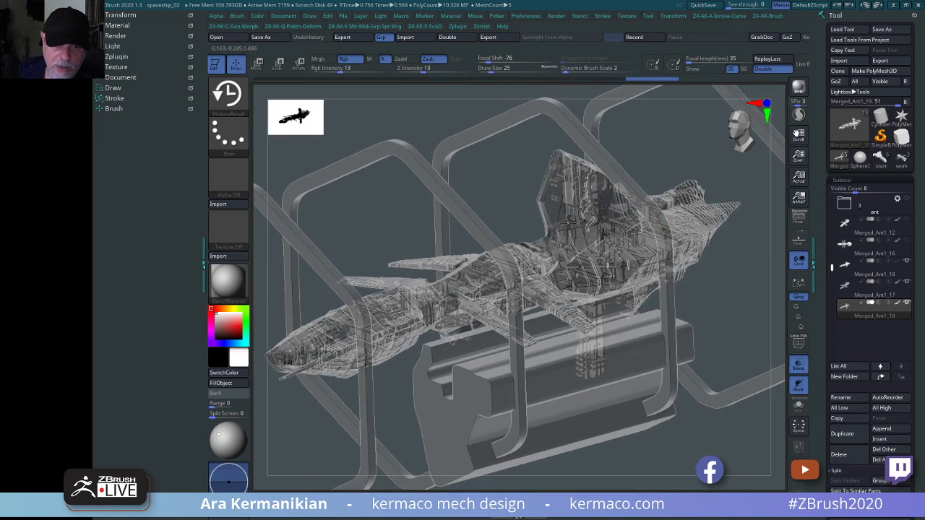
pyautogui.moveTo(489, 181); pyautogui.dragTo(708, 374)
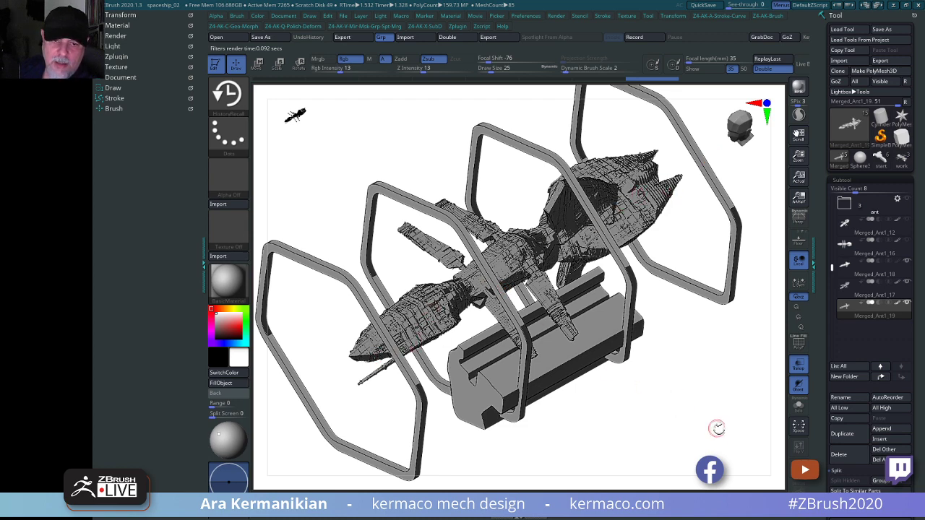
pyautogui.moveTo(678, 427); pyautogui.dragTo(675, 408)
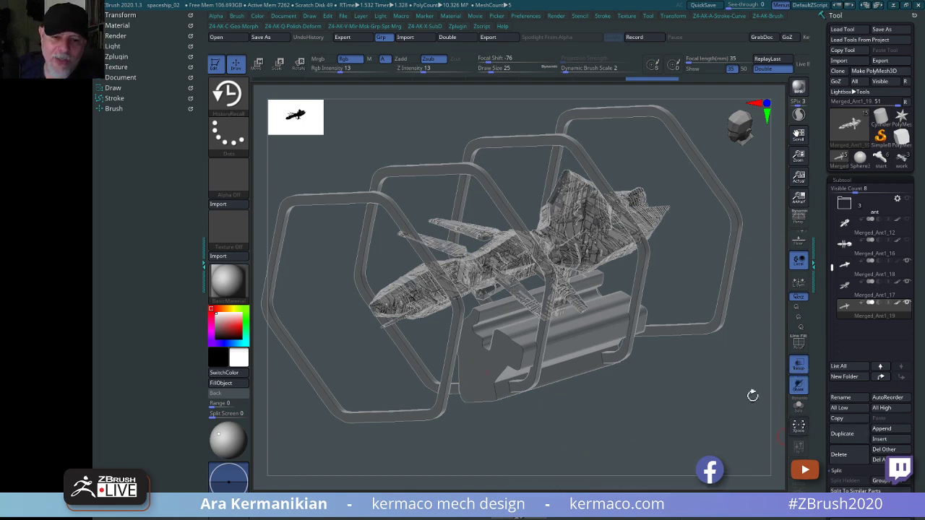
pyautogui.moveTo(632, 439); pyautogui.dragTo(694, 446)
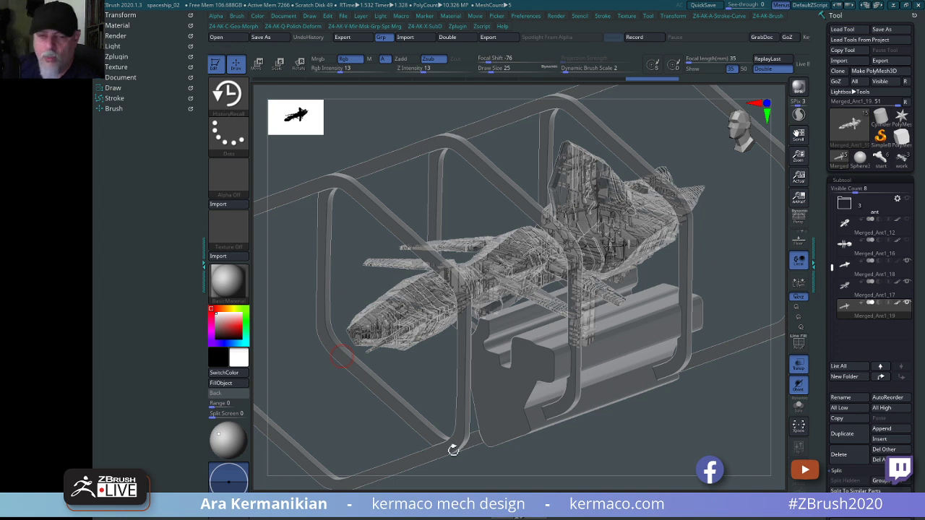
# Turn on the polyframe display and hide the station folder plus the subtools Merged_Ant1_18 and Merged_Ant1_17.
pyautogui.click(799, 345)
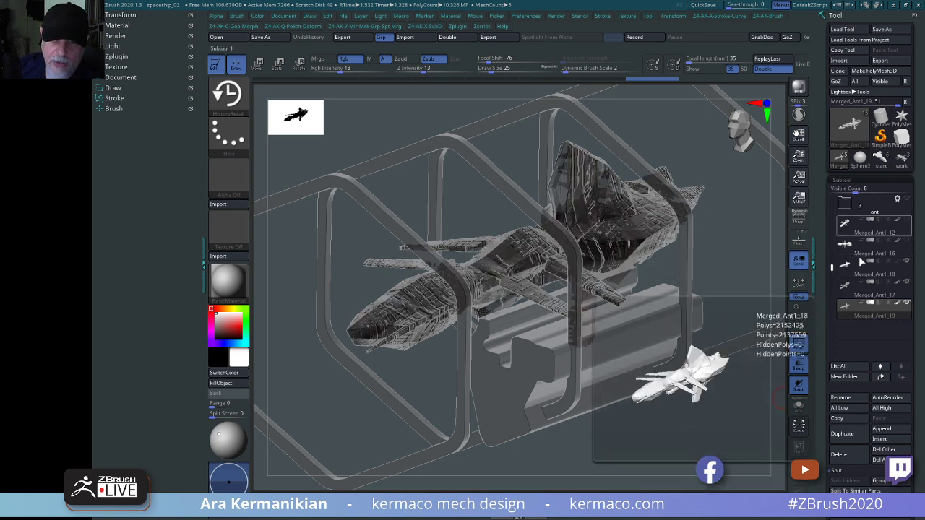
pyautogui.moveTo(830, 264); pyautogui.dragTo(833, 195)
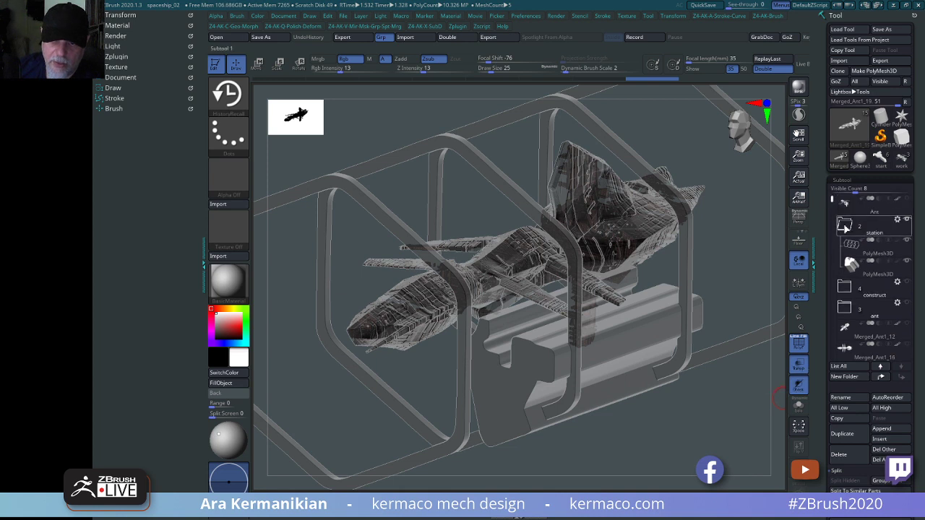
pyautogui.click(844, 225)
pyautogui.click(907, 219)
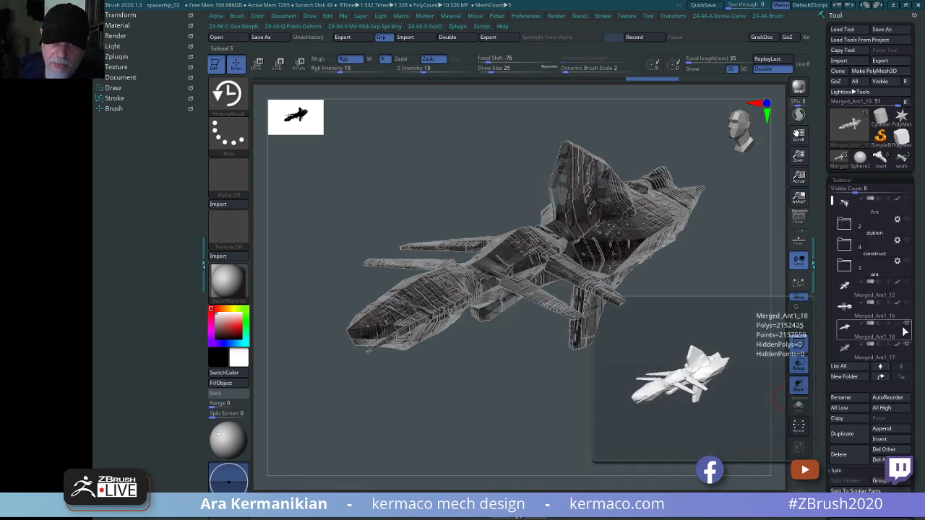
pyautogui.click(906, 323)
pyautogui.click(907, 345)
# Turn off transparency around the converted detail mesh and set the draw size to 6.
pyautogui.moveTo(680, 354); pyautogui.dragTo(767, 414)
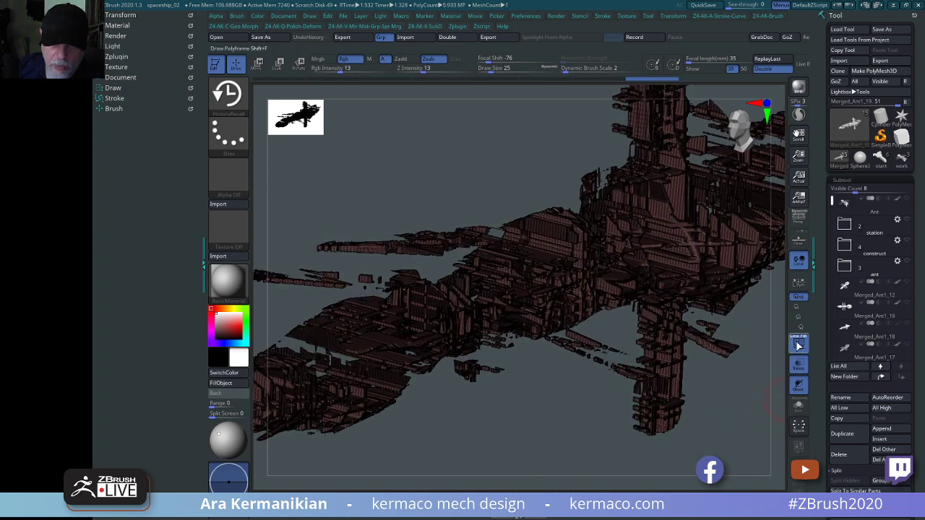
pyautogui.click(799, 364)
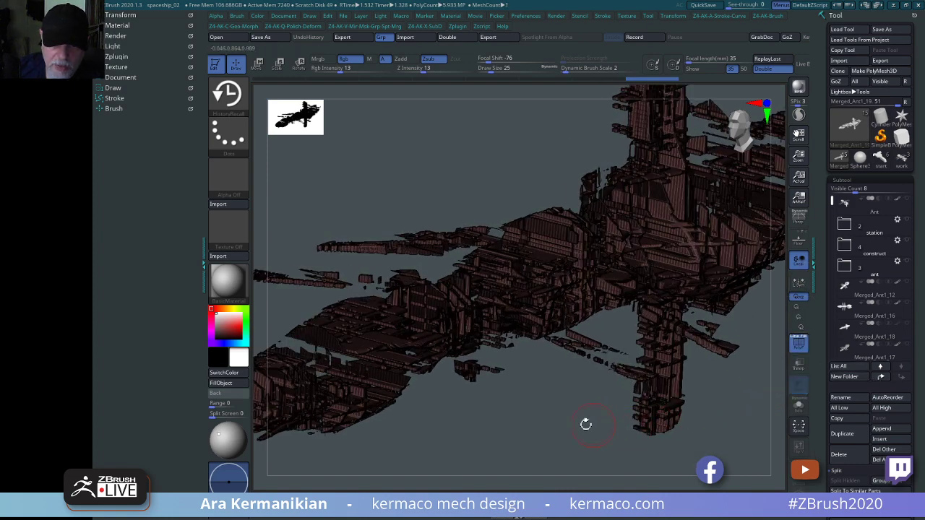
pyautogui.moveTo(516, 440); pyautogui.dragTo(606, 177)
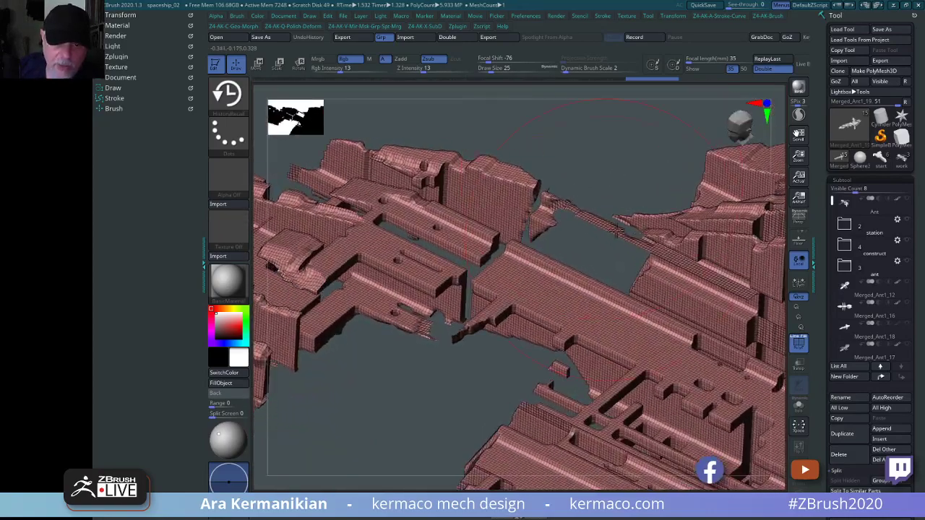
pyautogui.press('s')
pyautogui.click(617, 161)
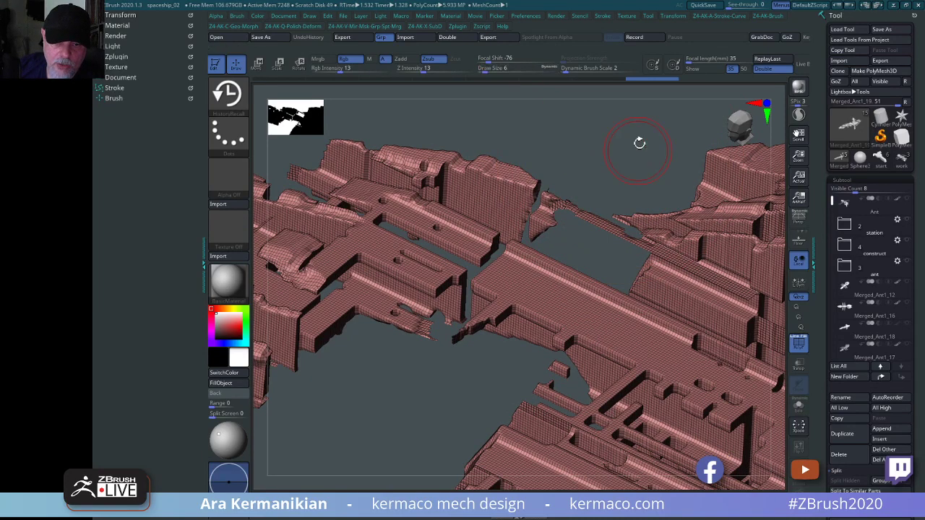
pyautogui.press('f')
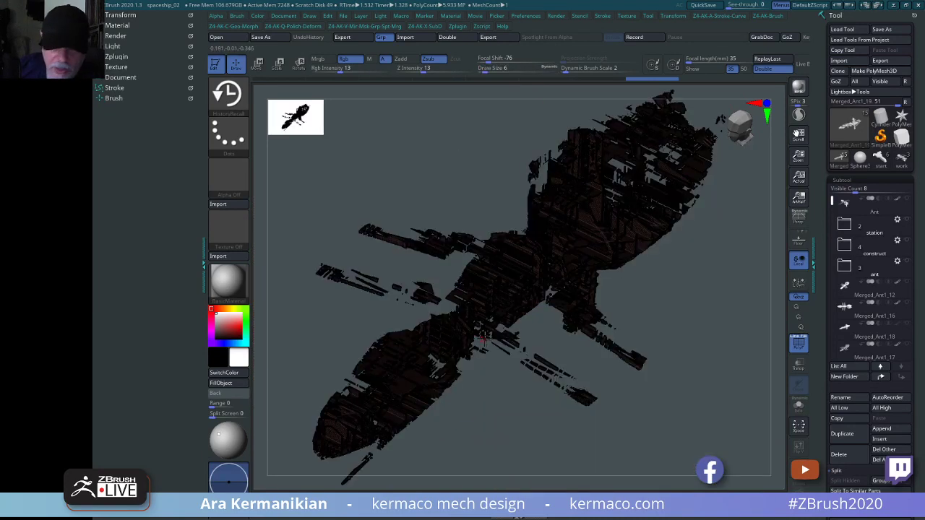
# Examine the wireframe of the converted detail mesh up close around the ship's nose and forward hull.
pyautogui.moveTo(494, 470); pyautogui.dragTo(668, 479)
pyautogui.moveTo(389, 389); pyautogui.dragTo(554, 182)
pyautogui.moveTo(613, 139); pyautogui.dragTo(436, 387)
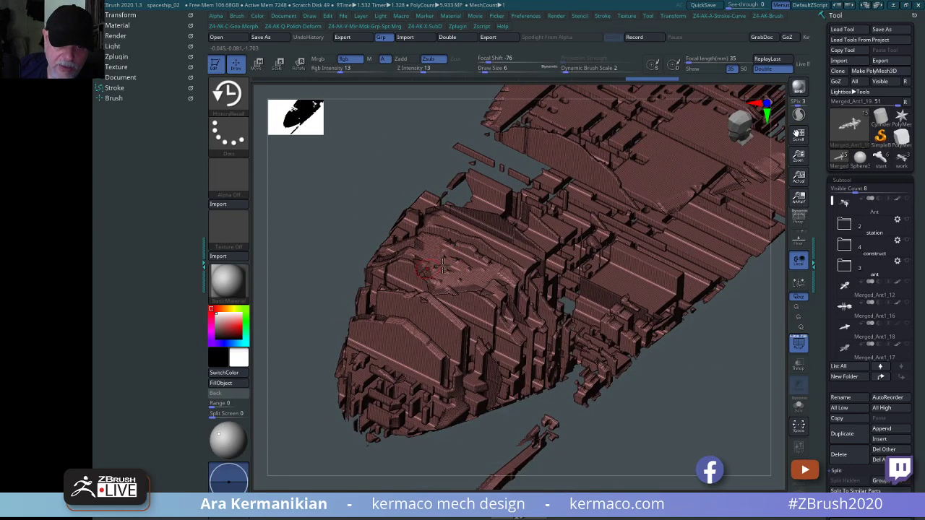
pyautogui.moveTo(685, 439); pyautogui.dragTo(676, 267)
pyautogui.keyDown('ctrl'); pyautogui.keyDown('shift'); pyautogui.moveTo(700, 375); pyautogui.dragTo(648, 362); pyautogui.keyUp('shift'); pyautogui.keyUp('ctrl')
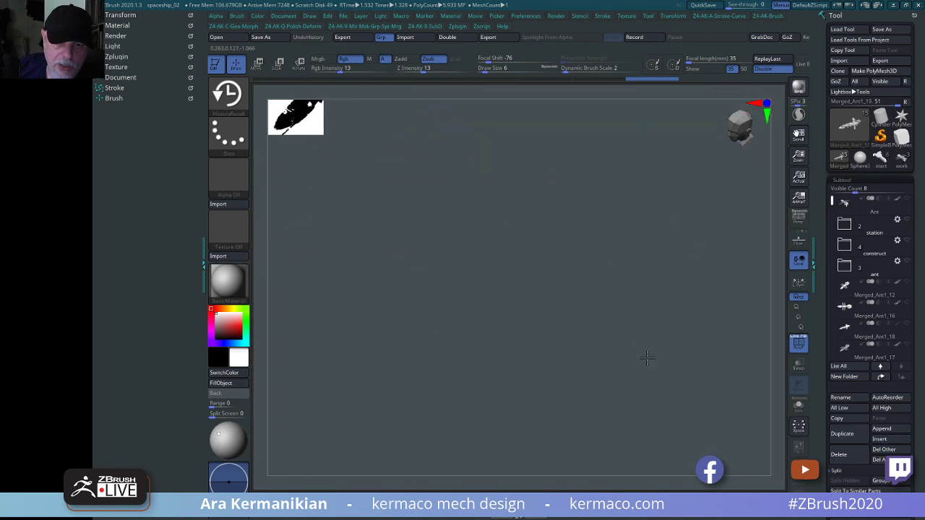
pyautogui.keyDown('ctrl'); pyautogui.keyDown('shift'); pyautogui.click(595, 350); pyautogui.keyUp('shift'); pyautogui.keyUp('ctrl')
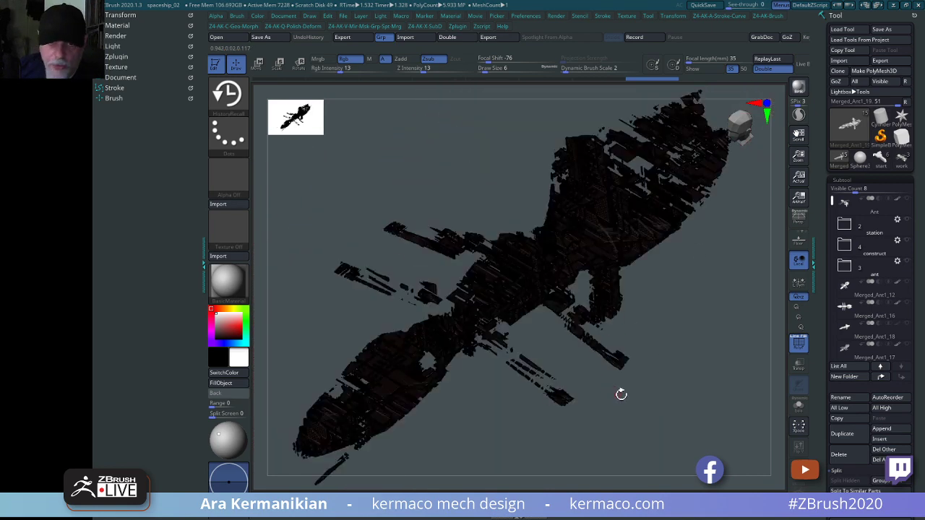
# Turn off the polyframe display and check the shaded detail mesh from several angles.
pyautogui.moveTo(704, 396); pyautogui.dragTo(780, 376)
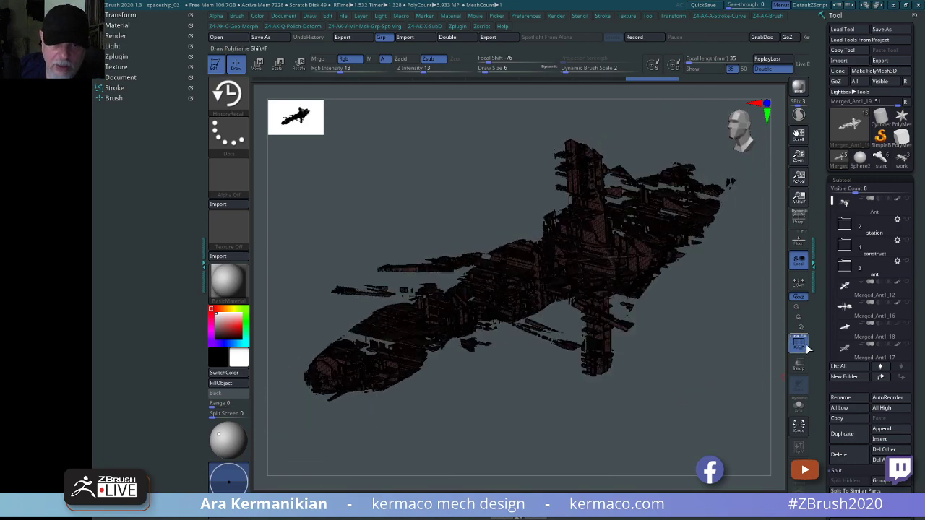
pyautogui.moveTo(694, 409)
pyautogui.mouseDown()
pyautogui.moveTo(718, 407)
pyautogui.moveTo(599, 397)
pyautogui.moveTo(678, 348)
pyautogui.mouseUp()
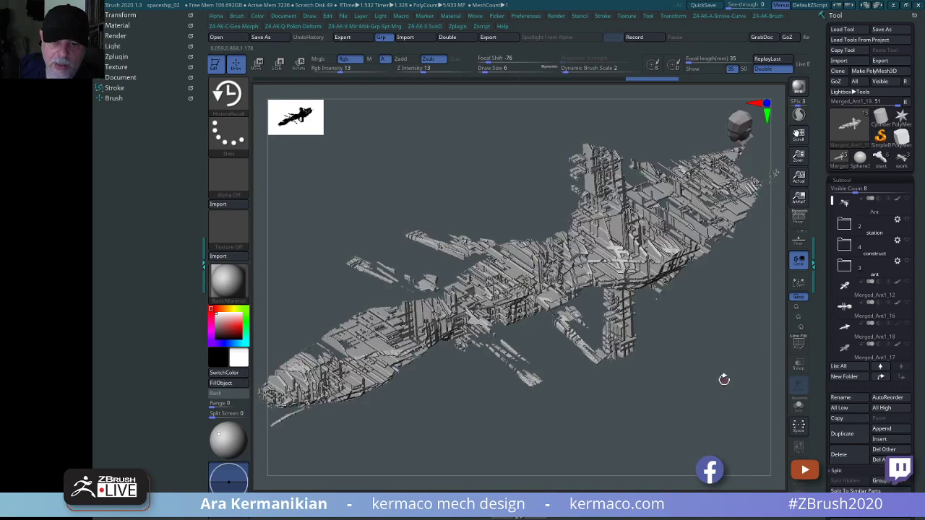
pyautogui.moveTo(724, 379)
pyautogui.mouseDown()
pyautogui.moveTo(713, 384)
pyautogui.moveTo(725, 384)
pyautogui.moveTo(698, 304)
pyautogui.moveTo(744, 313)
pyautogui.moveTo(707, 313)
pyautogui.moveTo(481, 385)
pyautogui.moveTo(609, 400)
pyautogui.moveTo(687, 375)
pyautogui.moveTo(637, 388)
pyautogui.mouseUp()
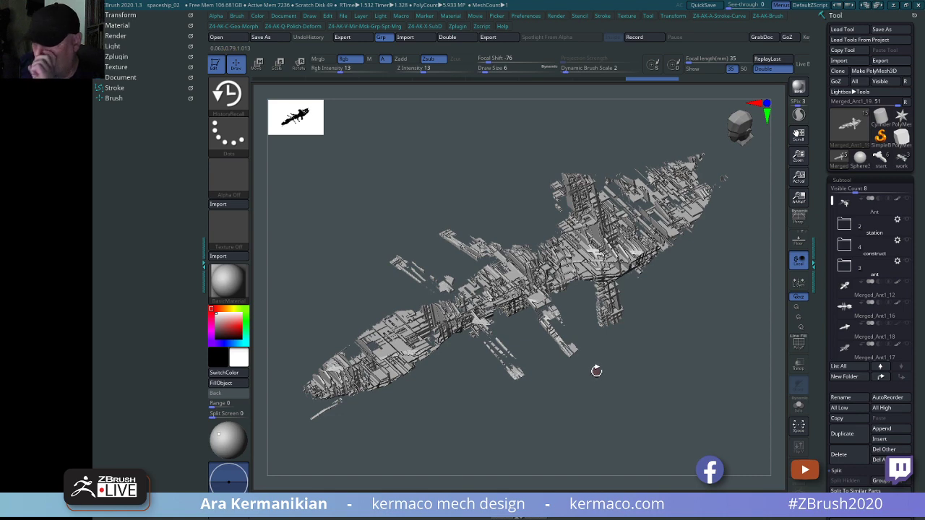
pyautogui.moveTo(612, 412); pyautogui.dragTo(526, 311)
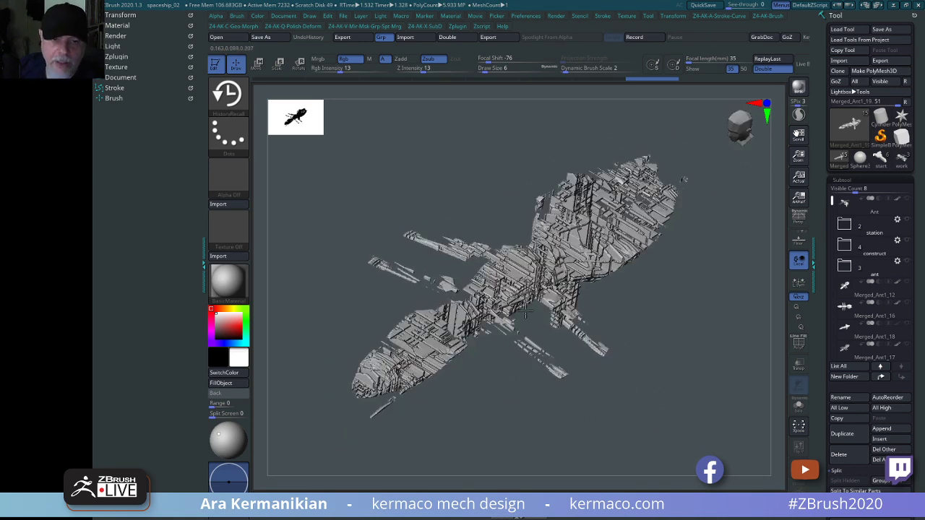
pyautogui.moveTo(492, 148); pyautogui.dragTo(479, 120)
pyautogui.keyDown('alt'); pyautogui.moveTo(719, 372); pyautogui.dragTo(695, 410); pyautogui.keyUp('alt')
# Make Merged_Ant1_18 the active subtool and view its panel detail around the wings and rear hull.
pyautogui.click(889, 336)
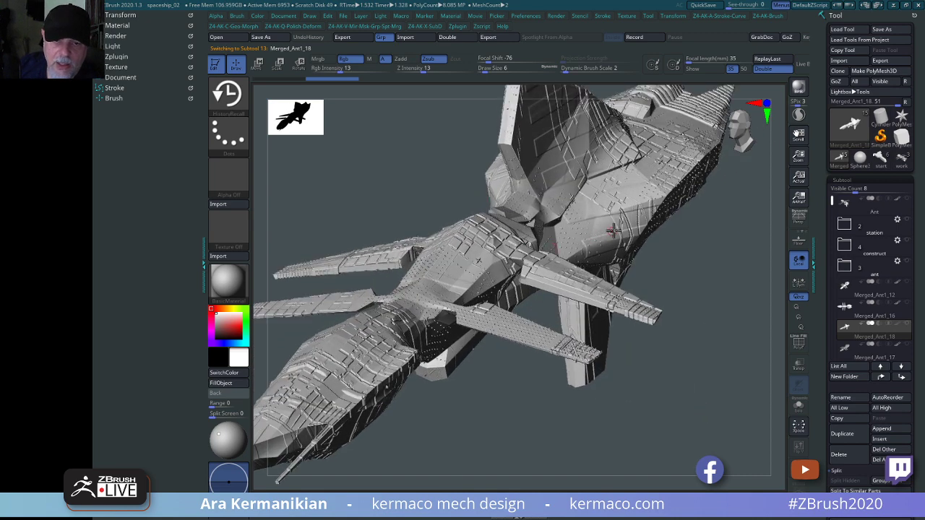
pyautogui.moveTo(713, 278); pyautogui.dragTo(702, 367)
pyautogui.press('shift')
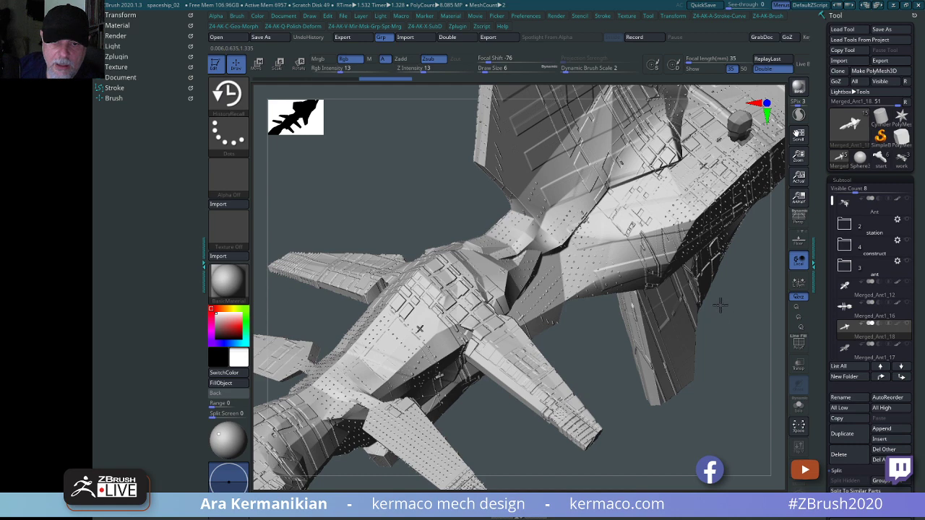
pyautogui.moveTo(721, 304); pyautogui.dragTo(645, 253)
# Switch to the hPolish brush and set its draw size to 23.
pyautogui.press('a')
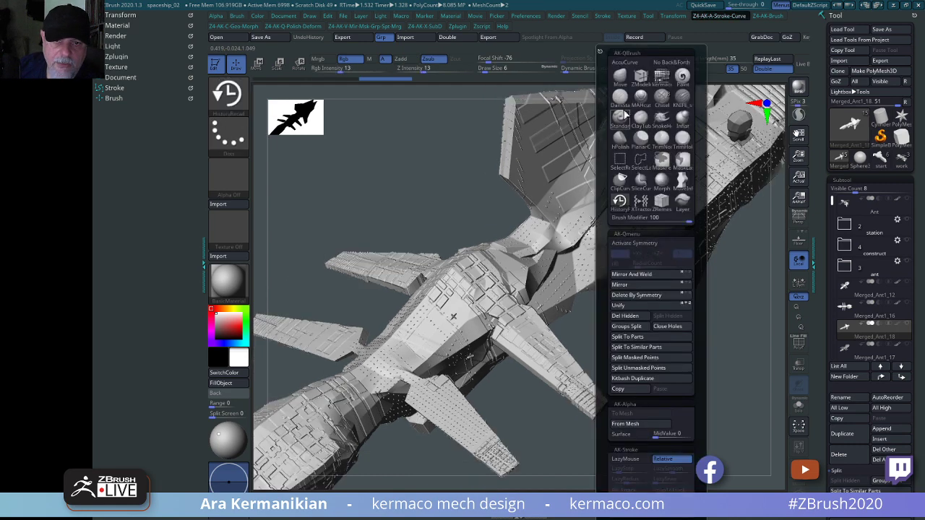
pyautogui.click(618, 139)
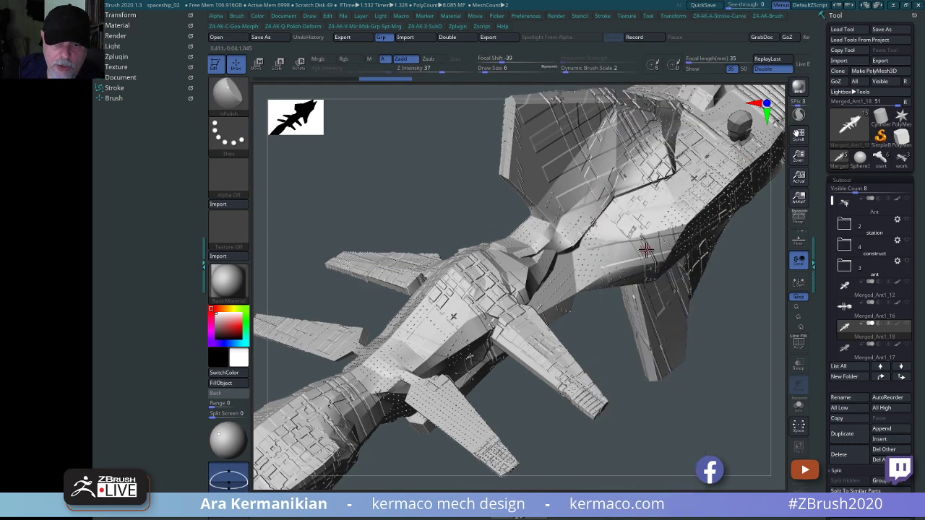
pyautogui.press('s')
pyautogui.moveTo(646, 249); pyautogui.dragTo(649, 250)
pyautogui.press('s')
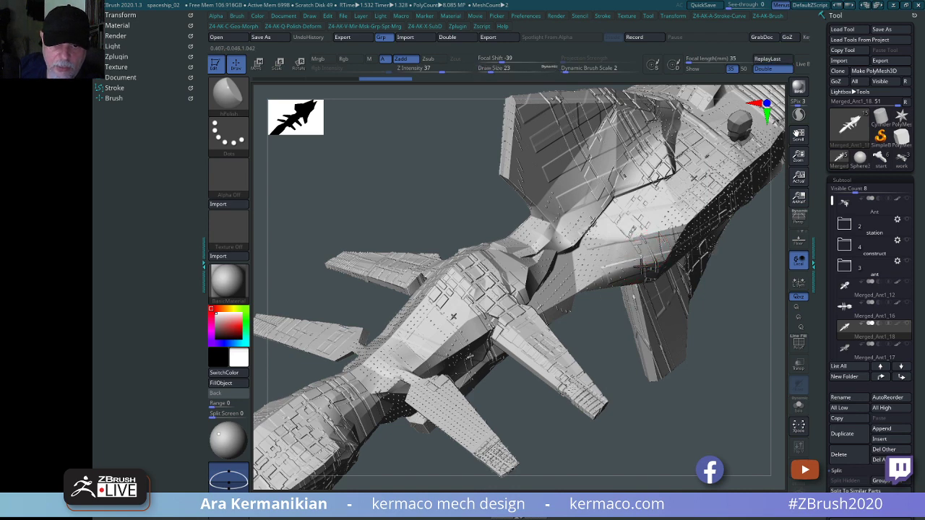
# Try polishing the raised panel lines on the rear hull with hPolish and undo the strokes.
pyautogui.moveTo(726, 309)
pyautogui.keyDown('alt'); pyautogui.mouseDown()
pyautogui.moveTo(671, 348)
pyautogui.moveTo(723, 357)
pyautogui.mouseUp(); pyautogui.keyUp('alt')
pyautogui.moveTo(583, 281); pyautogui.dragTo(572, 283)
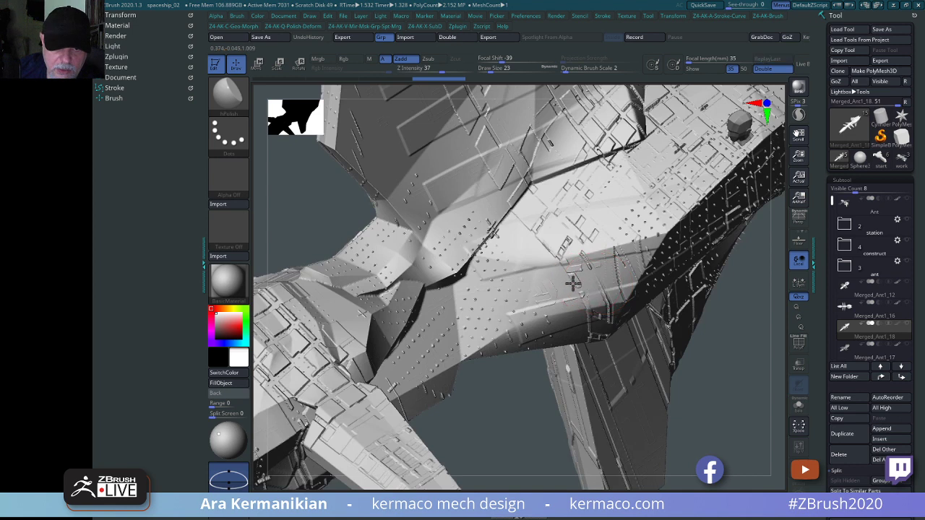
pyautogui.press('ctrl')
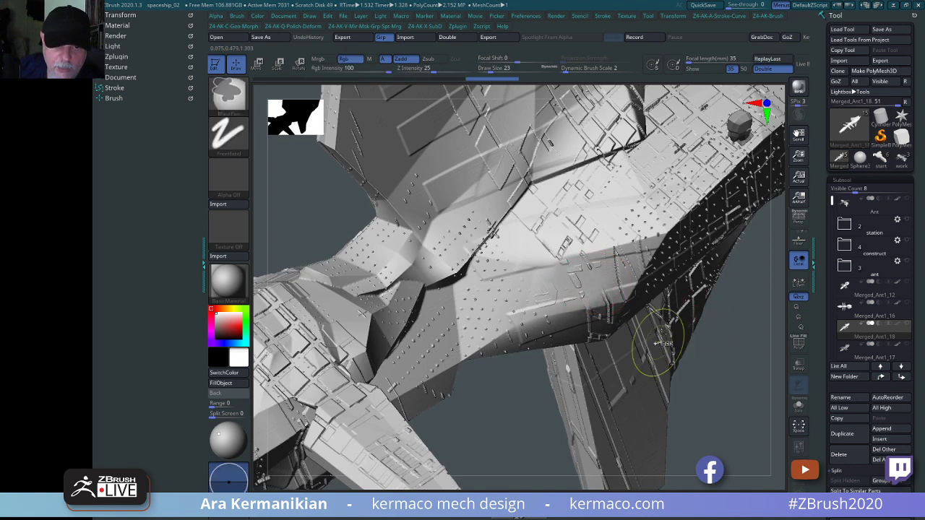
pyautogui.hotkey('ctrl', 'z')
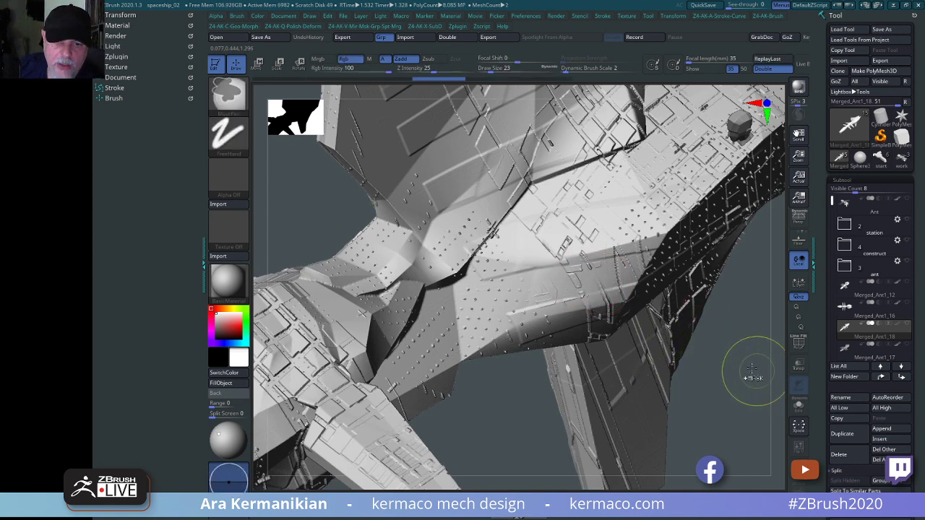
pyautogui.hotkey('ctrl', 'z')
pyautogui.hotkey('ctrl', 'z')
# Examine the panel detail of Merged_Ant1_18 across the whole ship, from the wings round to the opposite side.
pyautogui.moveTo(737, 366)
pyautogui.keyDown('alt'); pyautogui.mouseDown()
pyautogui.moveTo(659, 351)
pyautogui.moveTo(681, 353)
pyautogui.moveTo(675, 375)
pyautogui.moveTo(708, 354)
pyautogui.moveTo(694, 346)
pyautogui.moveTo(732, 324)
pyautogui.moveTo(687, 334)
pyautogui.moveTo(719, 326)
pyautogui.moveTo(721, 355)
pyautogui.moveTo(713, 351)
pyautogui.moveTo(739, 344)
pyautogui.moveTo(721, 351)
pyautogui.mouseUp(); pyautogui.keyUp('alt')
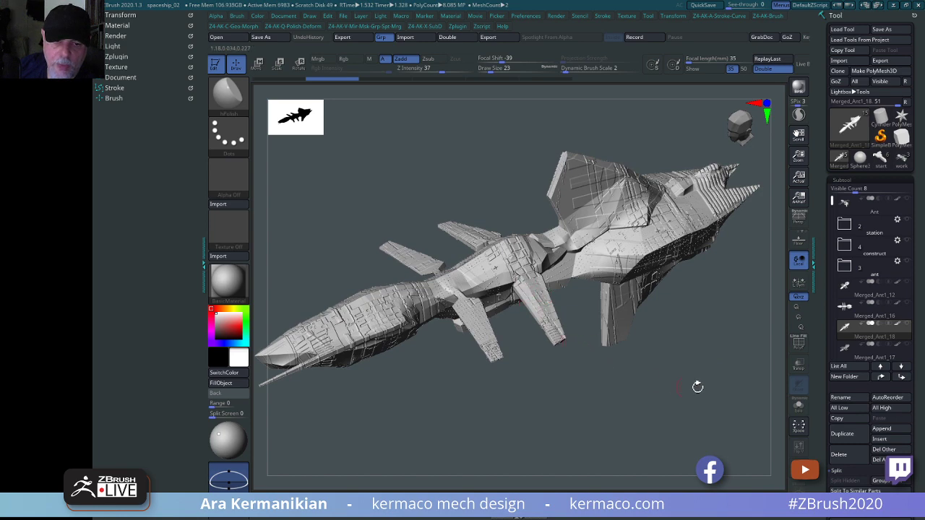
pyautogui.moveTo(696, 352); pyautogui.dragTo(576, 371)
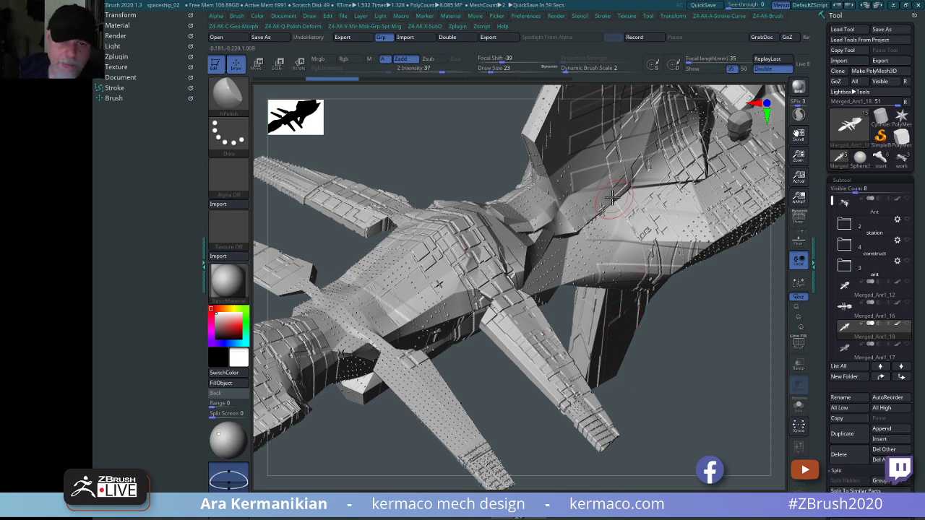
pyautogui.keyDown('alt'); pyautogui.moveTo(654, 351); pyautogui.dragTo(644, 347); pyautogui.keyUp('alt')
pyautogui.moveTo(714, 333); pyautogui.dragTo(516, 392)
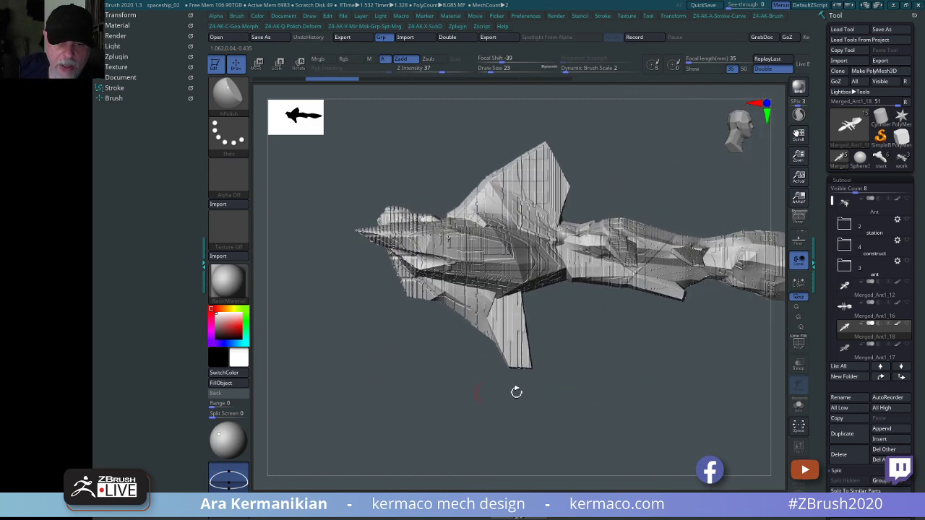
# Set the draw size to 6 and inspect the surface detail on the fuselage between fin and nose in side view.
pyautogui.moveTo(706, 373)
pyautogui.mouseDown()
pyautogui.moveTo(704, 359)
pyautogui.moveTo(656, 374)
pyautogui.moveTo(650, 386)
pyautogui.moveTo(666, 371)
pyautogui.moveTo(532, 419)
pyautogui.moveTo(615, 386)
pyautogui.moveTo(698, 326)
pyautogui.moveTo(703, 340)
pyautogui.mouseUp()
pyautogui.press('s')
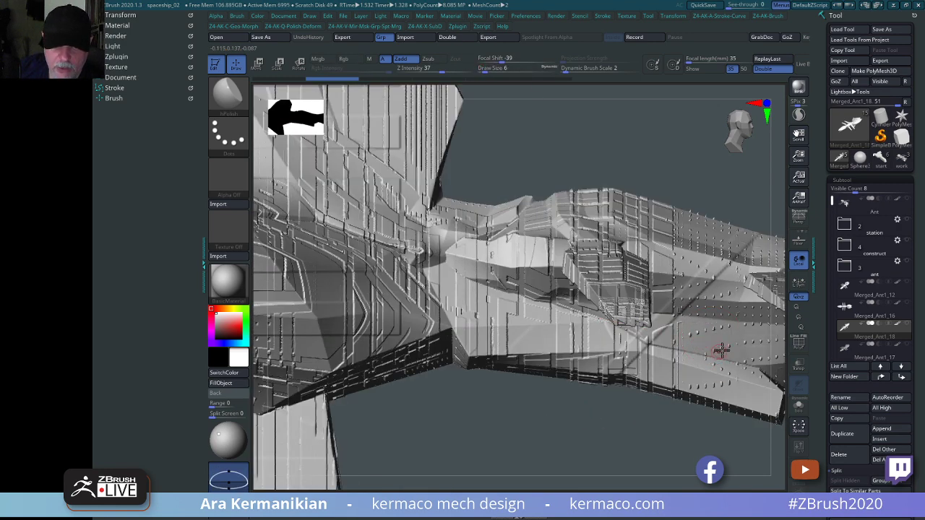
pyautogui.moveTo(603, 437); pyautogui.dragTo(666, 379)
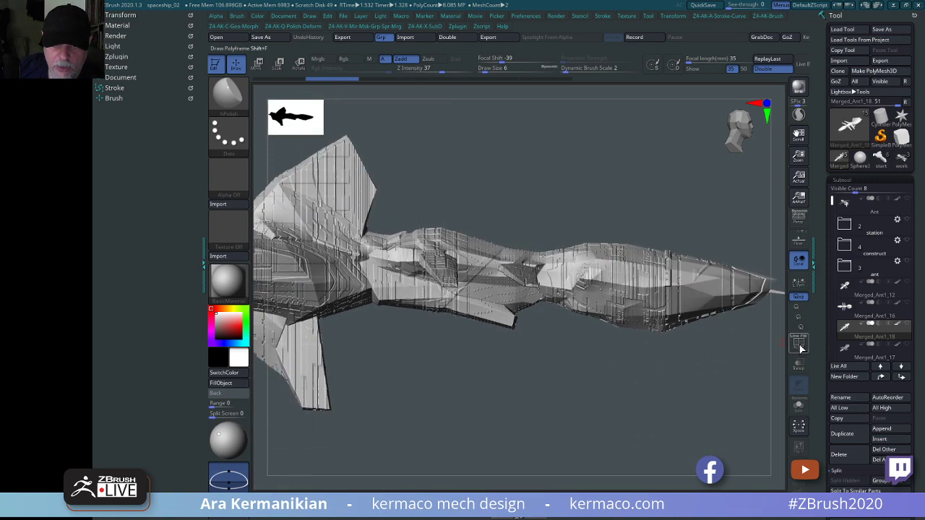
pyautogui.keyDown('alt'); pyautogui.moveTo(590, 397); pyautogui.dragTo(629, 412); pyautogui.keyUp('alt')
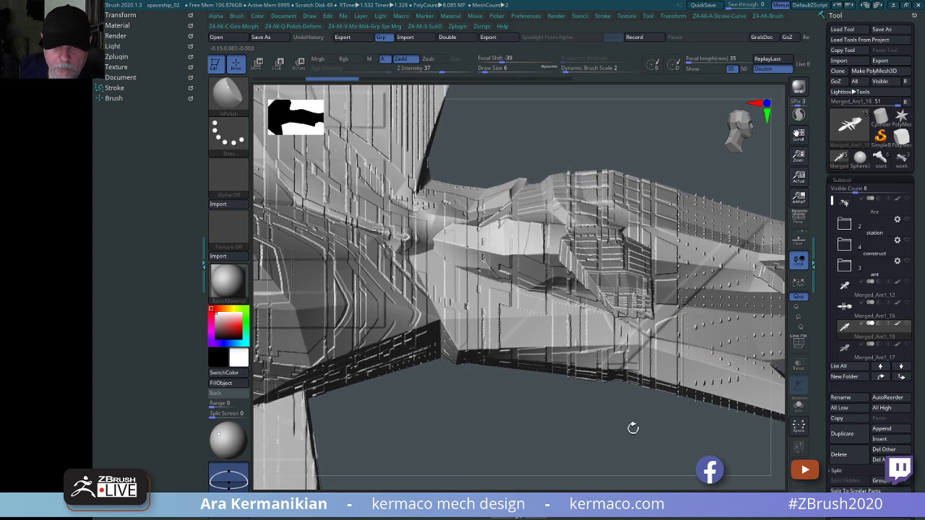
# Compare the first undo history state of Merged_Ant1_18 with its later state and return to the later one.
pyautogui.moveTo(600, 440)
pyautogui.mouseDown()
pyautogui.moveTo(551, 431)
pyautogui.moveTo(637, 424)
pyautogui.moveTo(613, 438)
pyautogui.moveTo(609, 463)
pyautogui.moveTo(638, 466)
pyautogui.moveTo(593, 452)
pyautogui.mouseUp()
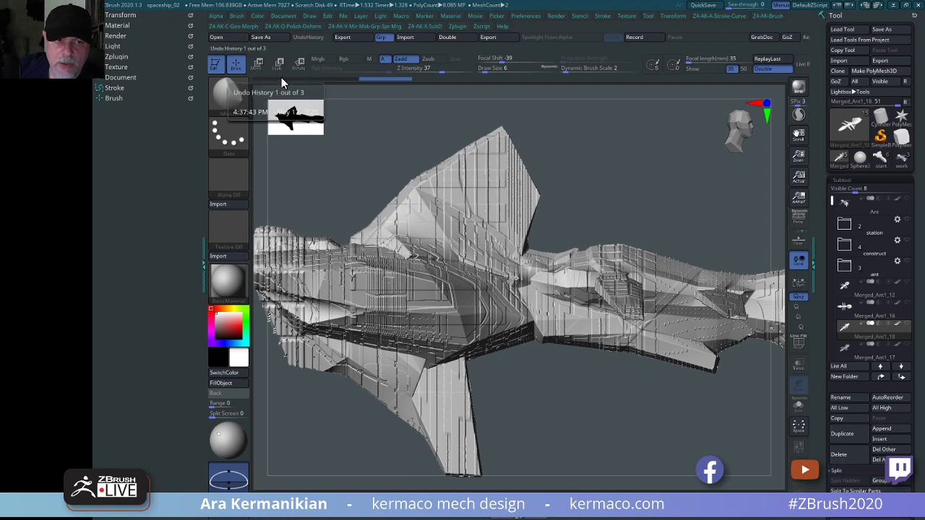
pyautogui.click(281, 80)
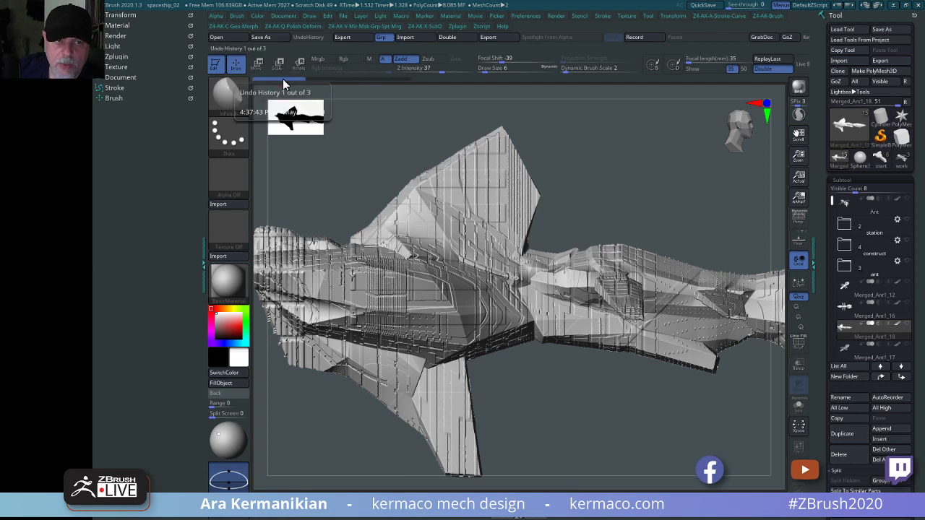
pyautogui.click(402, 80)
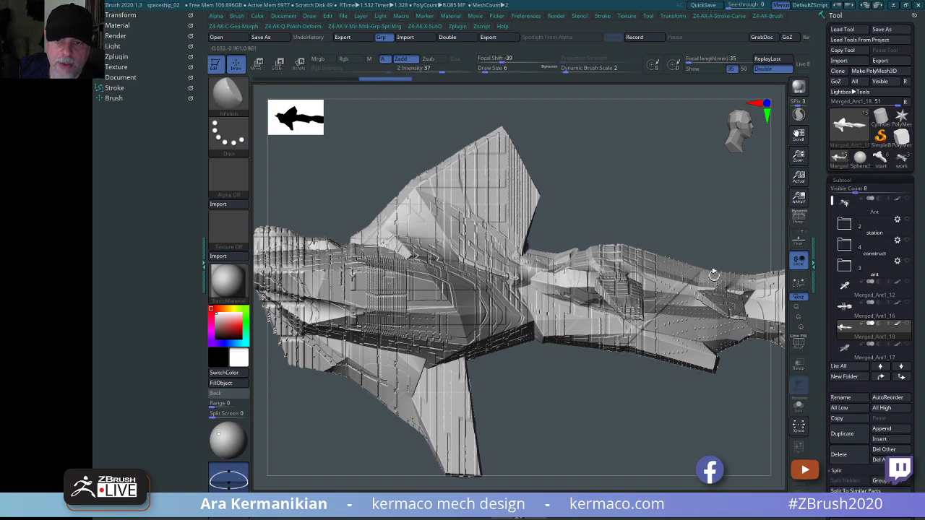
# Make Merged_Ant1_16 the active subtool, view its front section from the side and open its Geometry settings.
pyautogui.click(857, 312)
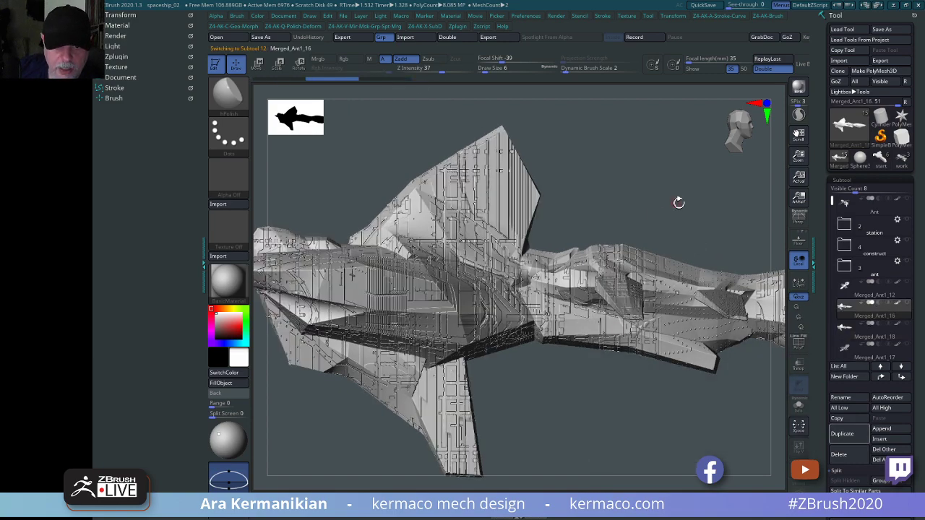
pyautogui.moveTo(678, 202); pyautogui.dragTo(635, 186)
pyautogui.moveTo(823, 356); pyautogui.dragTo(813, 286)
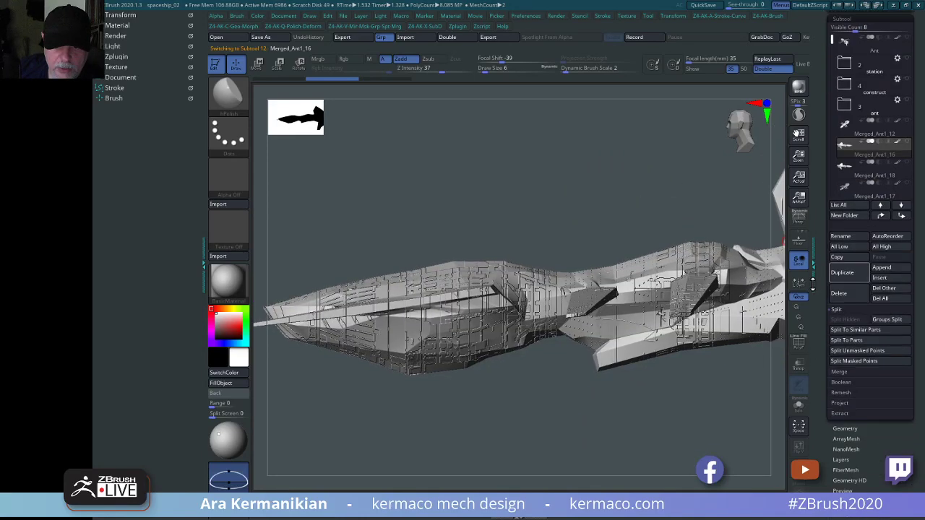
pyautogui.scroll(-3, 842, 329)
pyautogui.click(846, 368)
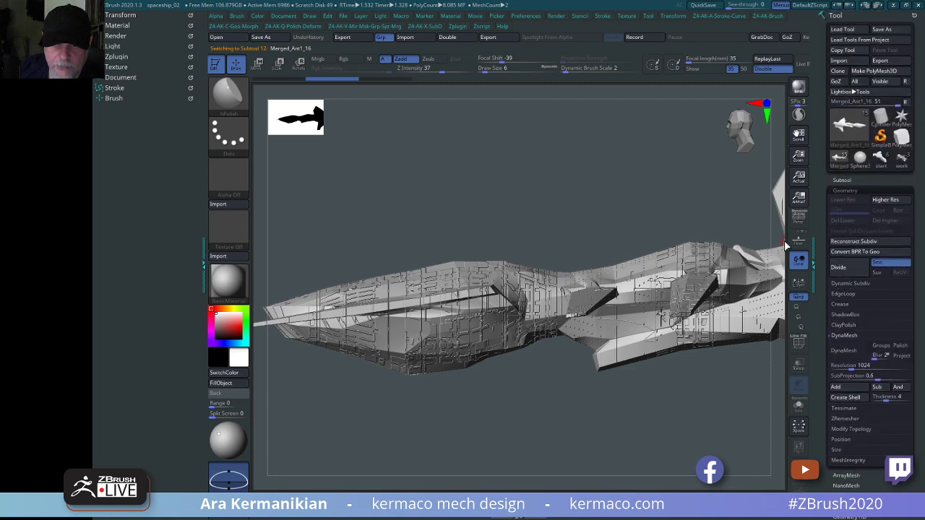
# View the whole ship in perspective and make Merged_Ant1_12 the active subtool.
pyautogui.moveTo(659, 419); pyautogui.dragTo(674, 327)
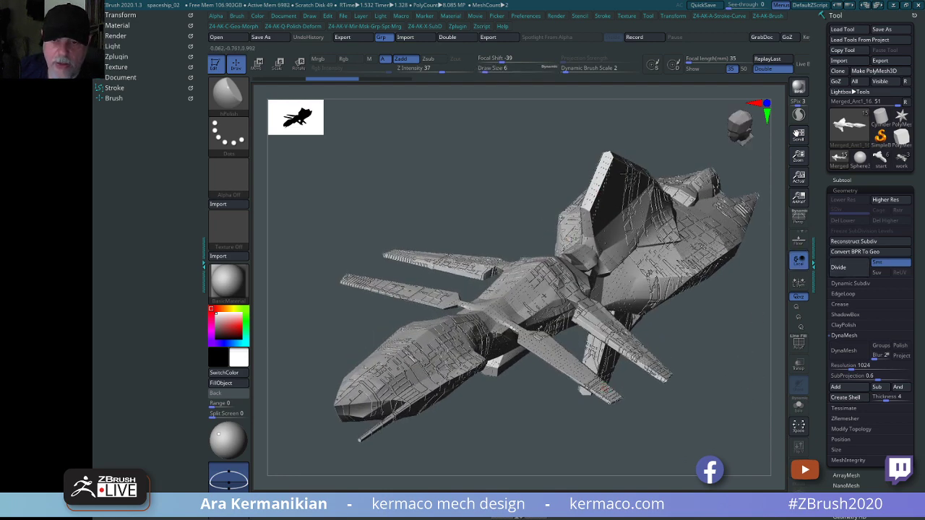
pyautogui.click(842, 180)
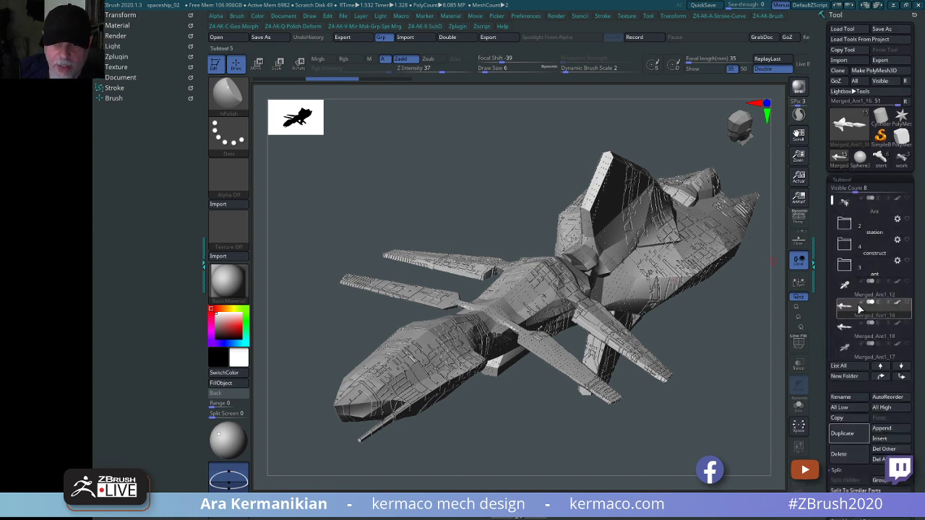
pyautogui.click(879, 296)
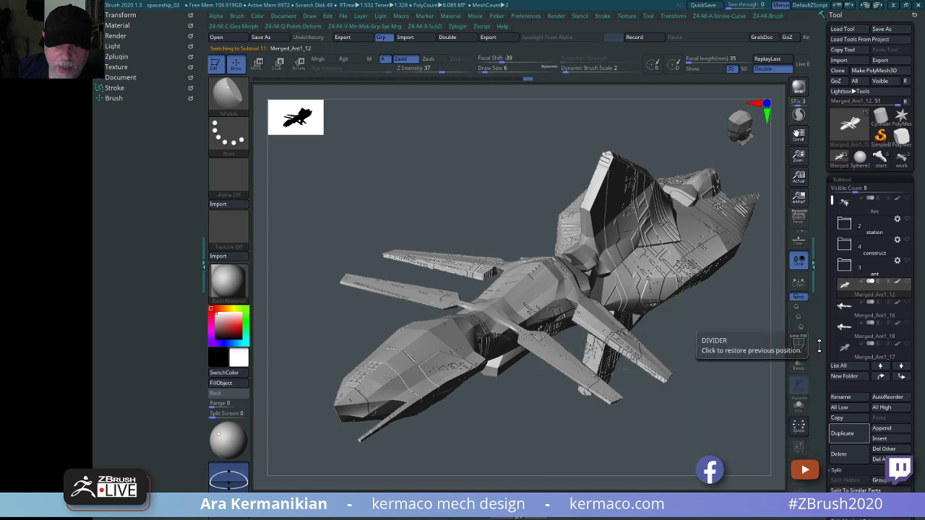
pyautogui.scroll(-3, 821, 359)
pyautogui.moveTo(822, 357); pyautogui.dragTo(823, 461)
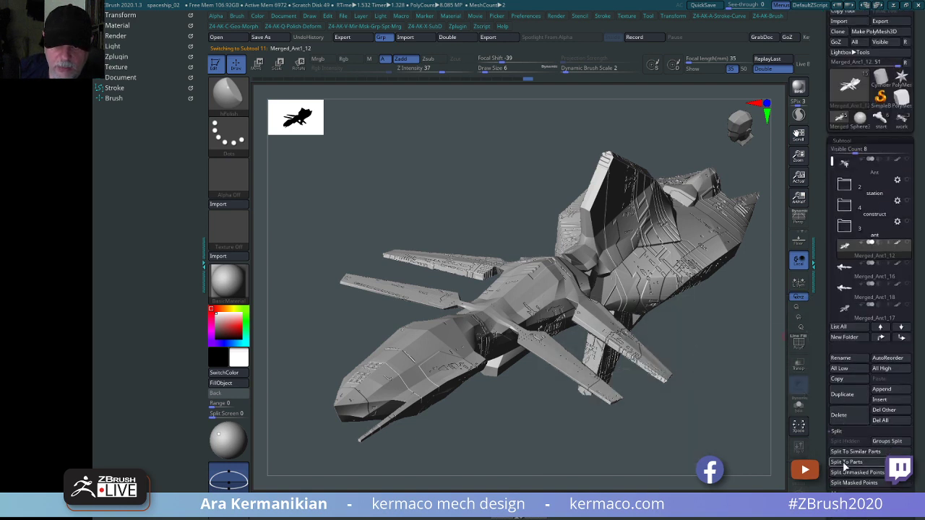
pyautogui.click(858, 423)
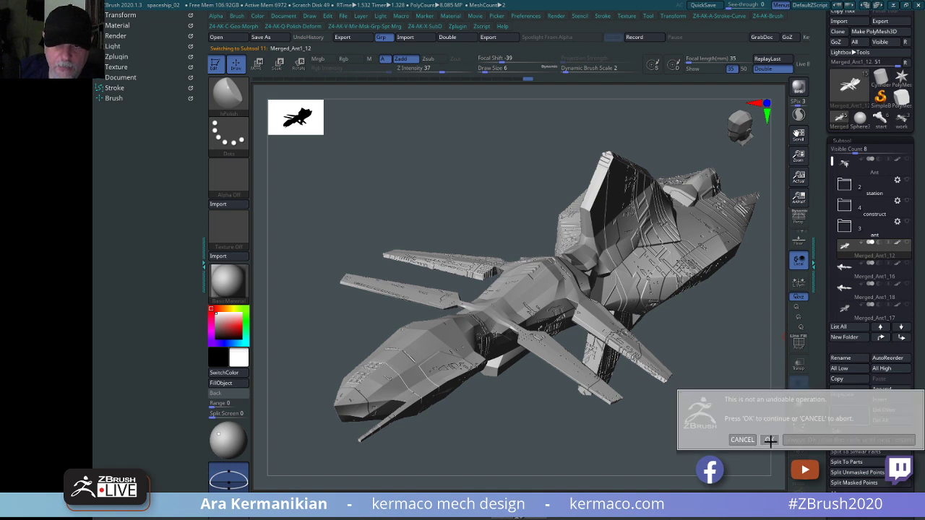
pyautogui.click(742, 440)
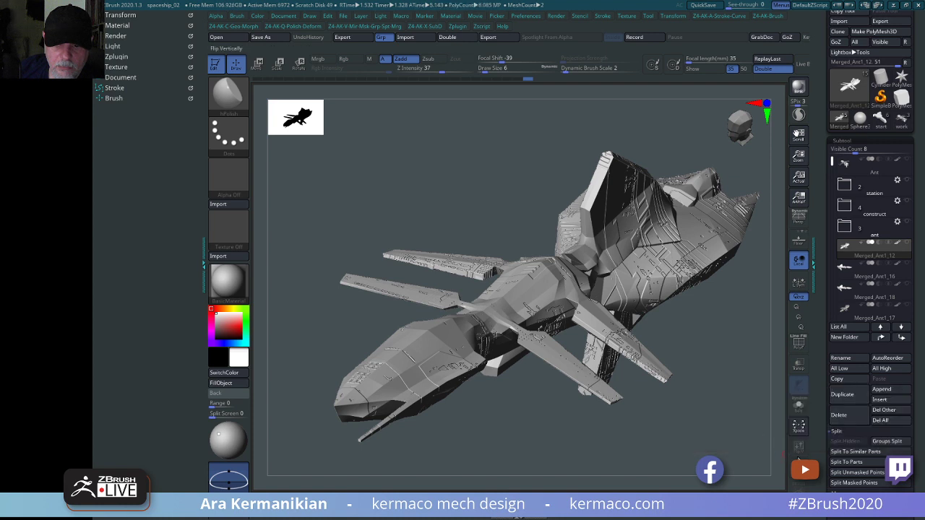
# Duplicate Merged_Ant1_12 and place the copy directly above Merged_Ant1_19 in the subtool list.
pyautogui.click(852, 397)
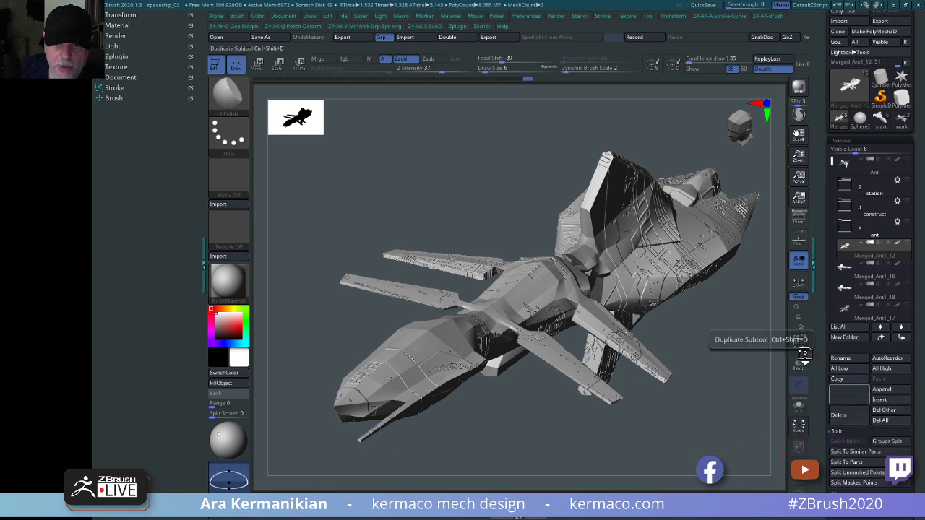
pyautogui.moveTo(883, 275)
pyautogui.mouseDown()
pyautogui.moveTo(881, 334)
pyautogui.moveTo(886, 146)
pyautogui.moveTo(886, 318)
pyautogui.moveTo(888, 274)
pyautogui.mouseUp()
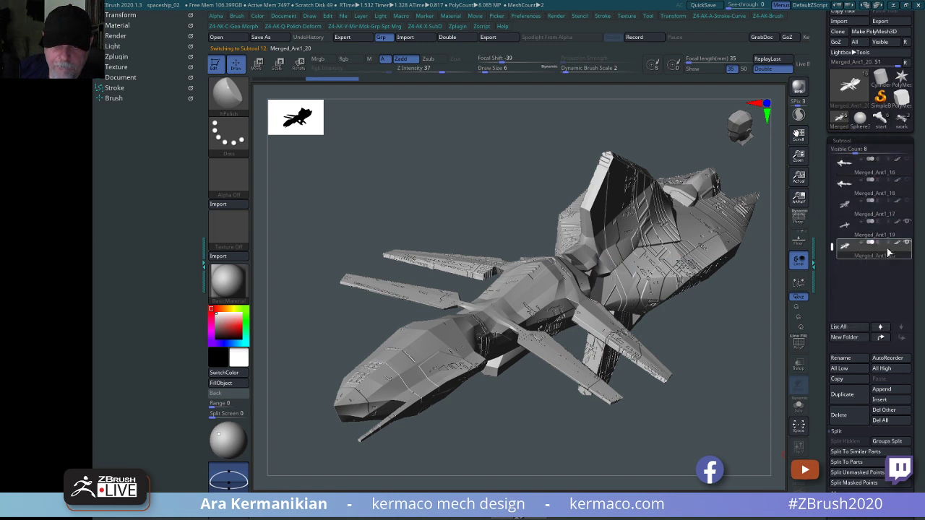
pyautogui.moveTo(879, 232); pyautogui.dragTo(871, 276)
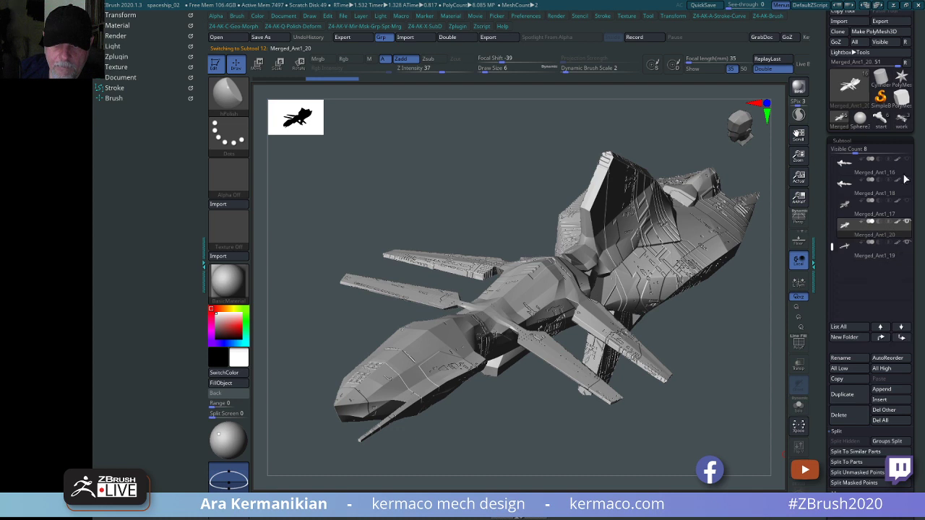
pyautogui.moveTo(830, 245)
pyautogui.mouseDown()
pyautogui.moveTo(832, 189)
pyautogui.moveTo(830, 227)
pyautogui.mouseUp()
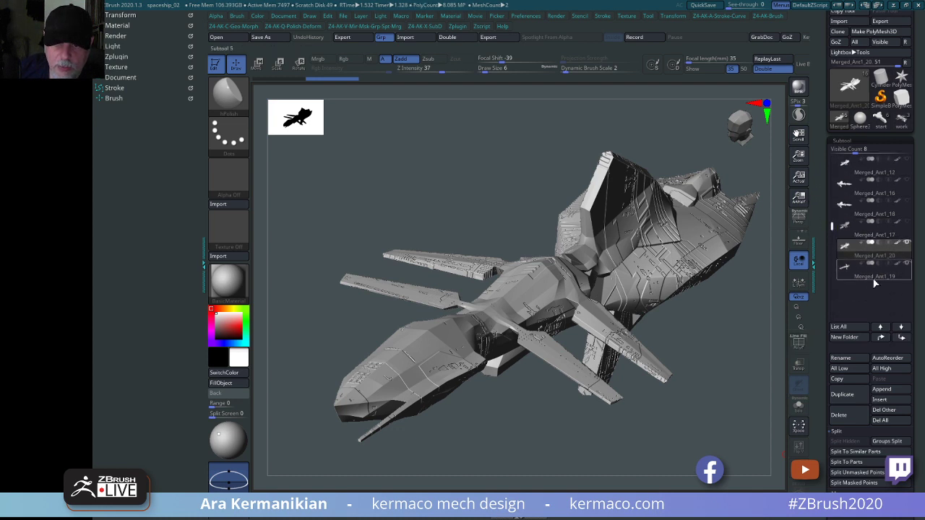
# Turn off the surface noise on the duplicated ship subtool.
pyautogui.moveTo(830, 498); pyautogui.dragTo(830, 341)
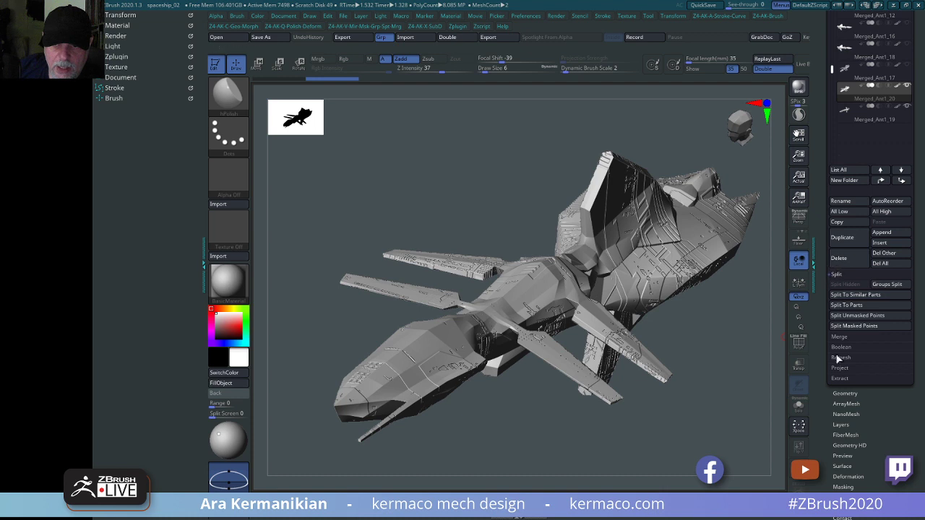
pyautogui.click(842, 466)
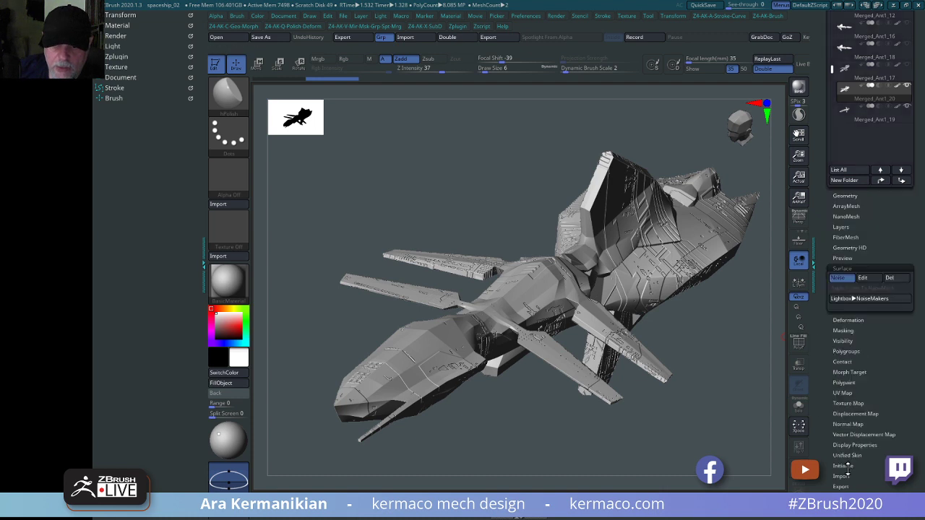
pyautogui.click(841, 212)
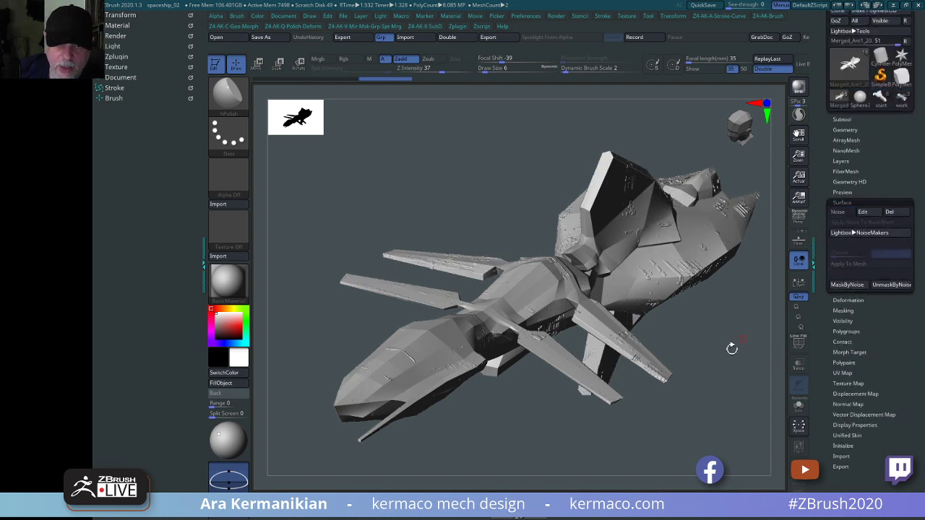
pyautogui.moveTo(732, 347); pyautogui.dragTo(665, 246)
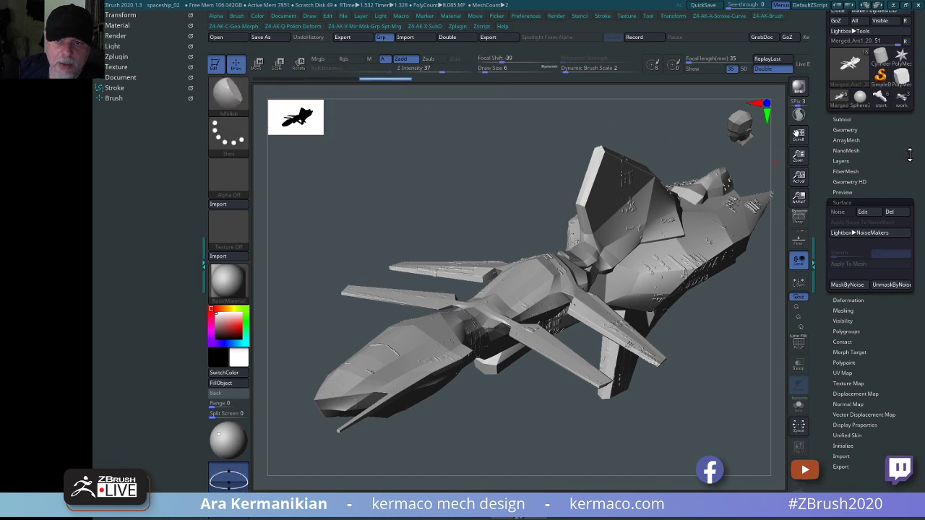
# Hide Merged_Ant1_19, show Merged_Ant1_17 and move Merged_Ant1_20 directly above it in the subtool list.
pyautogui.click(844, 202)
pyautogui.click(842, 120)
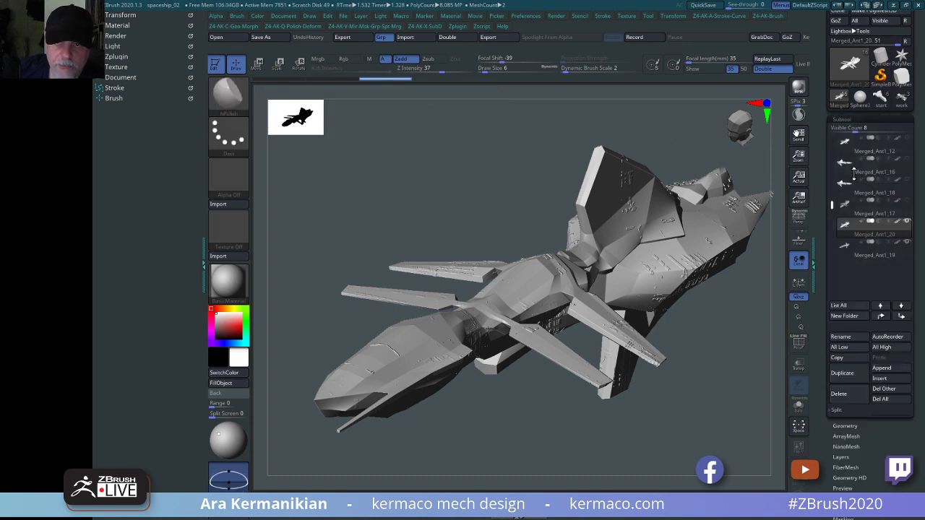
pyautogui.click(908, 242)
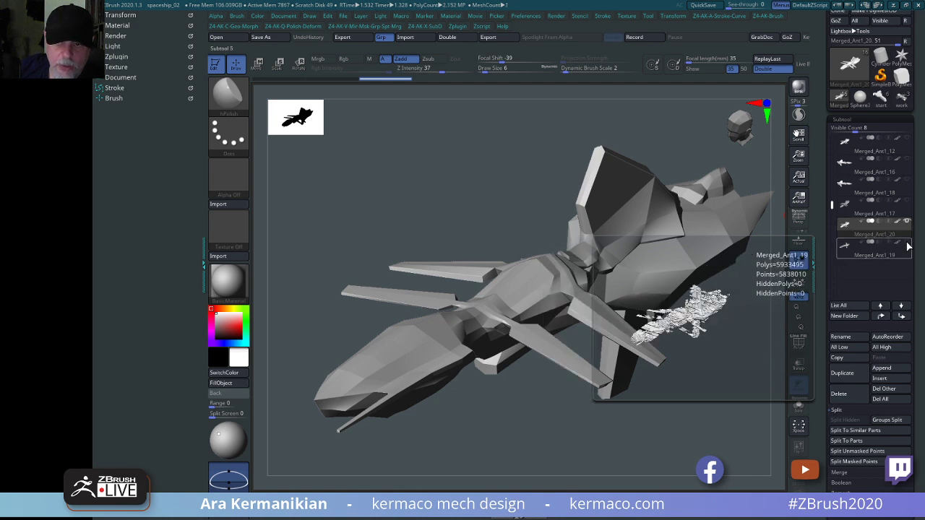
pyautogui.moveTo(888, 234); pyautogui.dragTo(895, 211)
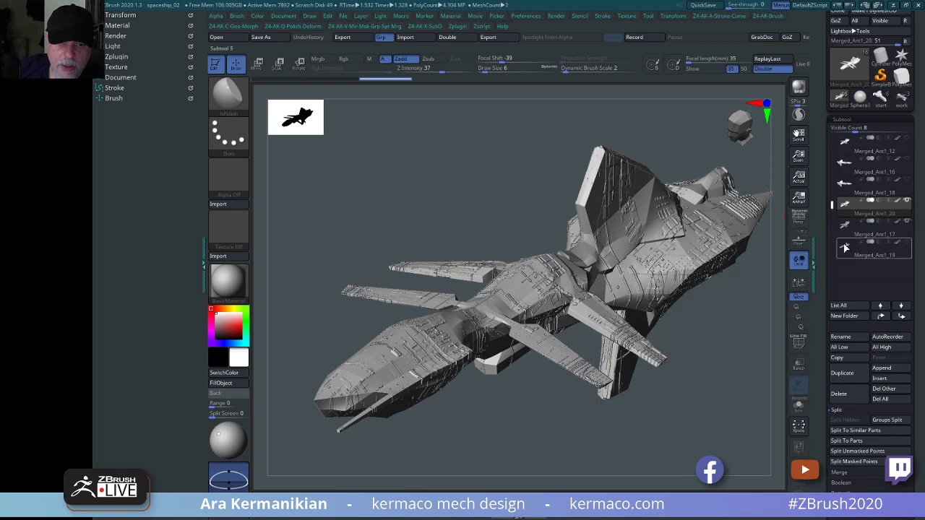
pyautogui.moveTo(714, 367); pyautogui.dragTo(752, 333)
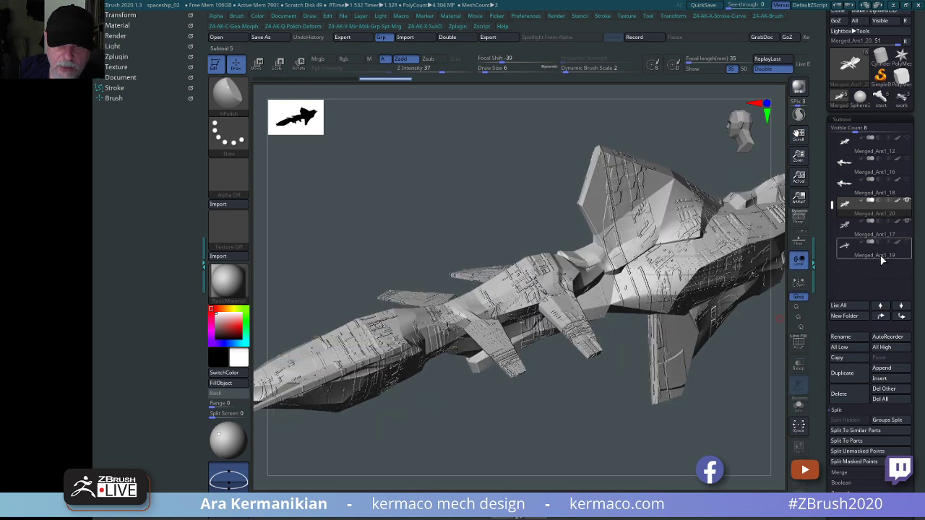
# Reorder the subtools so that Merged_Ant1_19 and Merged_Ant1_17 both sit above Merged_Ant1_20.
pyautogui.moveTo(884, 254); pyautogui.dragTo(908, 207)
pyautogui.click(896, 245)
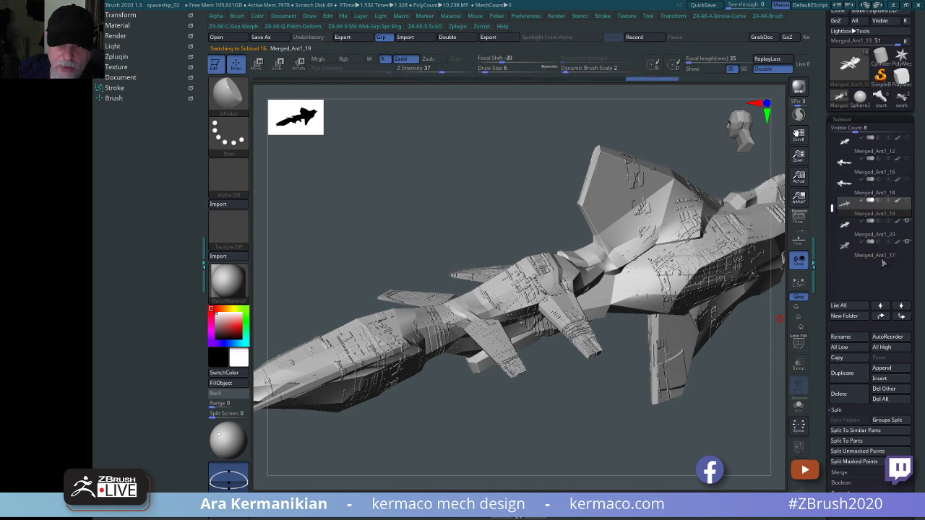
pyautogui.moveTo(542, 421); pyautogui.dragTo(636, 383)
pyautogui.click(889, 235)
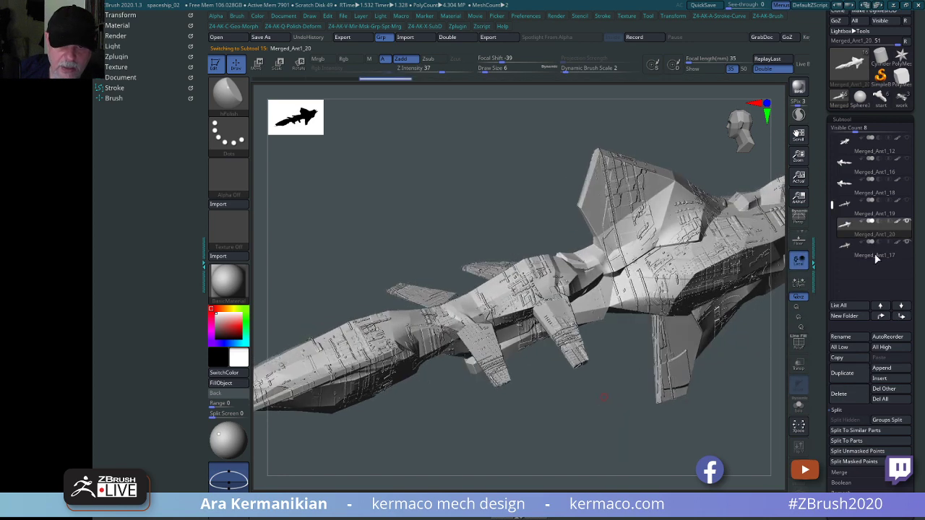
pyautogui.click(887, 239)
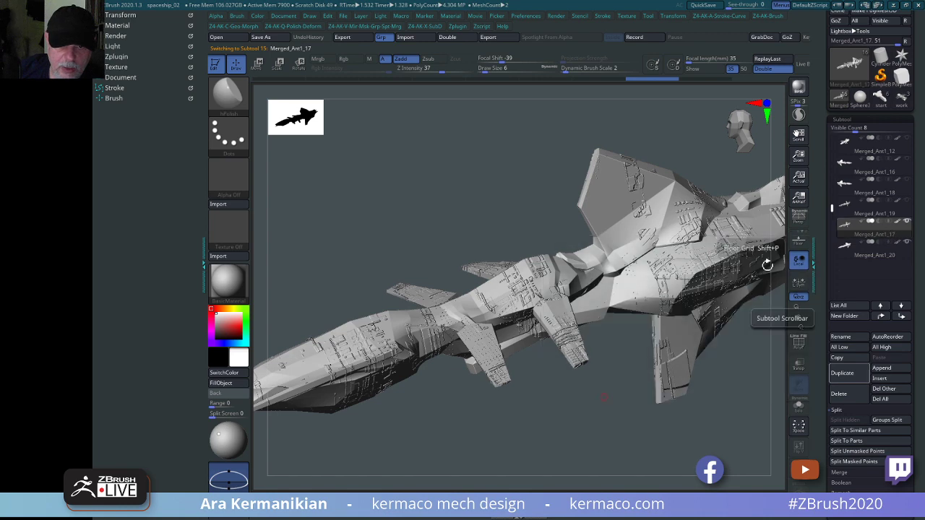
# Isolate the active subtool with Solo, move Merged_Ant1_19 below Merged_Ant1_17, and view both layers and Merged_Ant1_20 in turn.
pyautogui.click(799, 407)
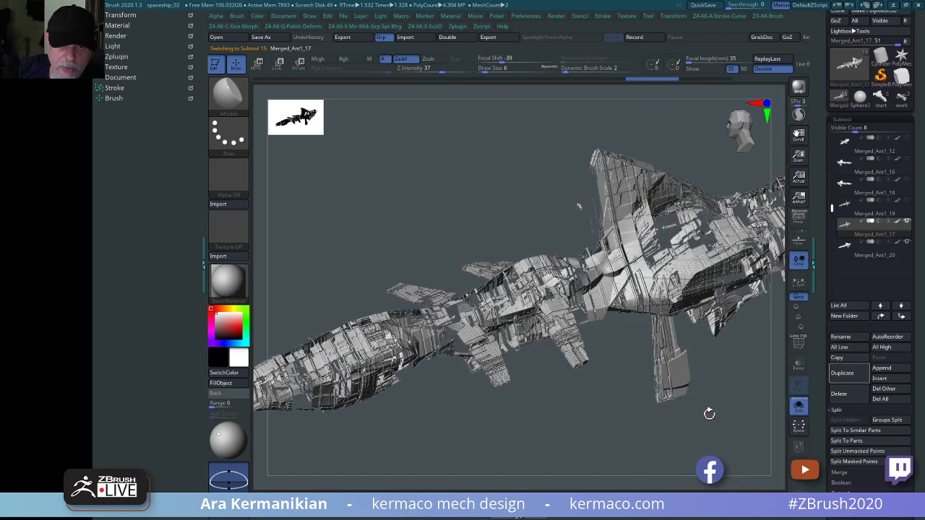
pyautogui.moveTo(709, 413); pyautogui.dragTo(729, 402)
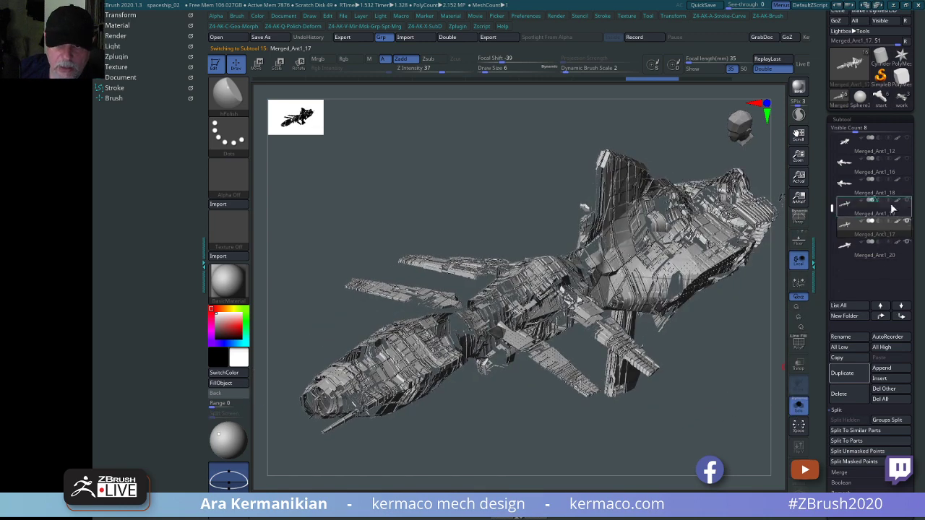
pyautogui.moveTo(892, 209); pyautogui.dragTo(889, 226)
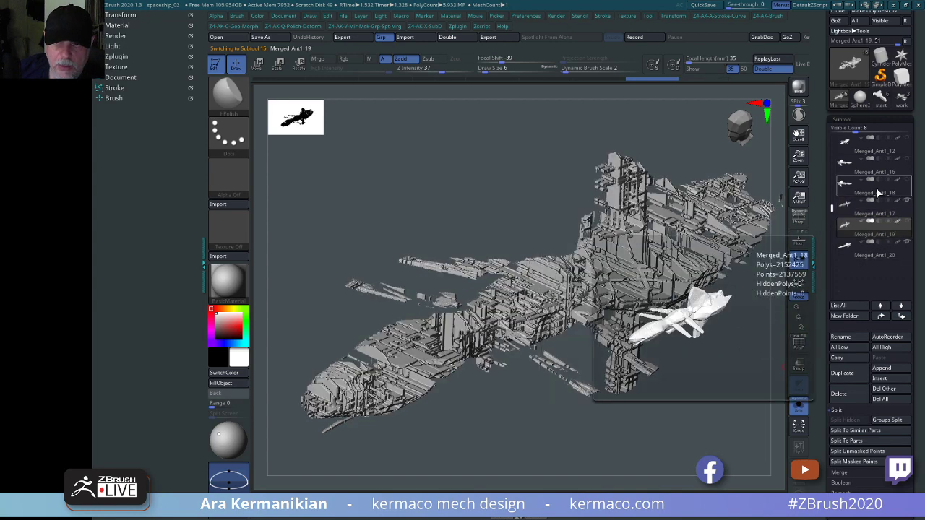
pyautogui.click(861, 250)
pyautogui.moveTo(721, 341); pyautogui.dragTo(764, 329)
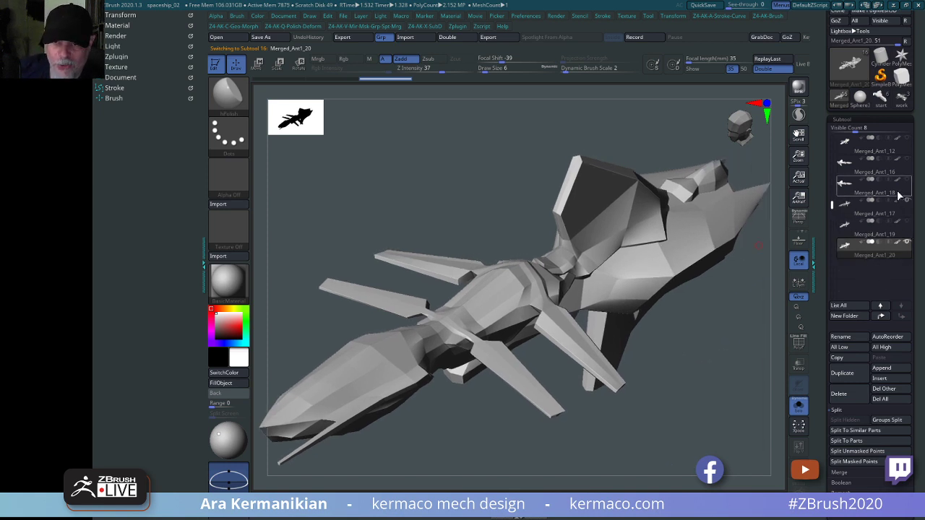
# Move Merged_Ant1_18 to the end of the subtool list and compare it with Merged_Ant1_20, leaving Merged_Ant1_18 active.
pyautogui.click(873, 203)
pyautogui.moveTo(729, 359); pyautogui.dragTo(727, 362)
pyautogui.moveTo(882, 196); pyautogui.dragTo(869, 271)
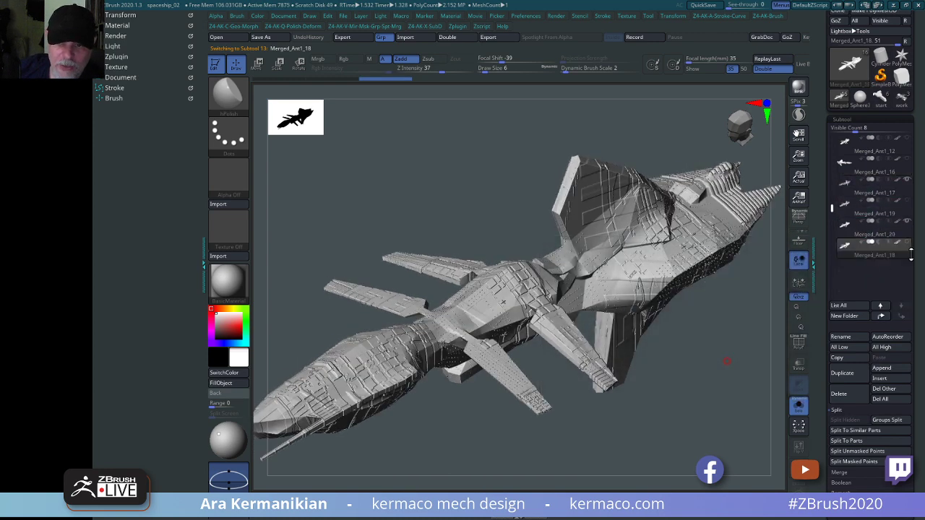
pyautogui.click(889, 233)
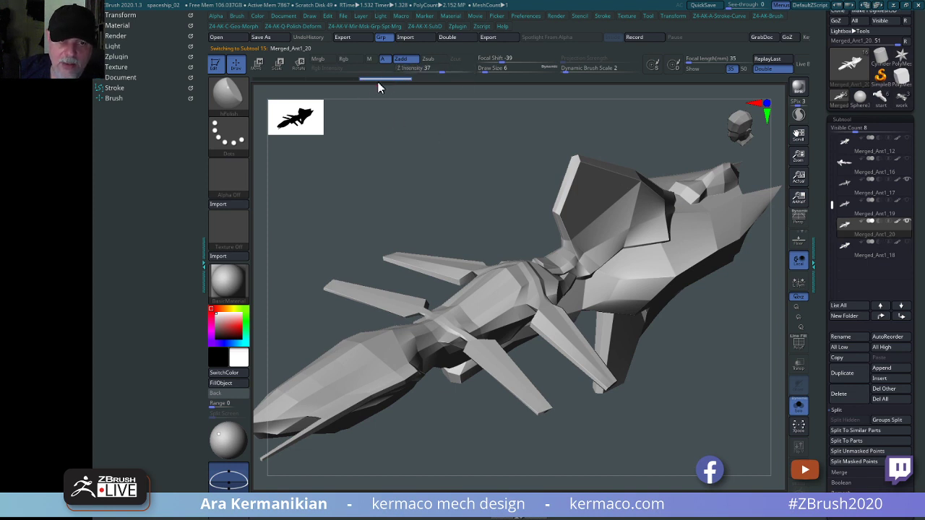
pyautogui.click(885, 259)
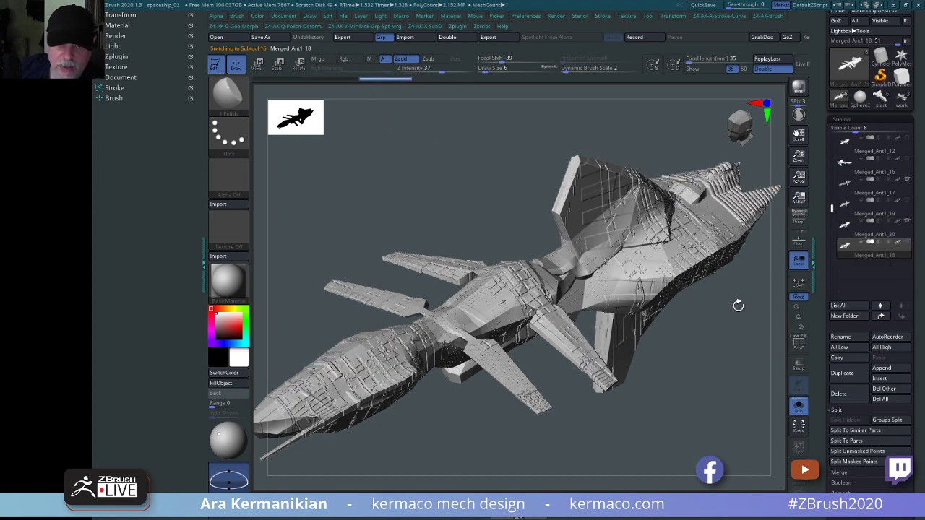
# Choose the HistoryRecall brush for working on the mid-fuselage side of Merged_Ant1_18.
pyautogui.moveTo(661, 407)
pyautogui.mouseDown()
pyautogui.moveTo(610, 390)
pyautogui.moveTo(549, 402)
pyautogui.moveTo(543, 415)
pyautogui.moveTo(570, 421)
pyautogui.mouseUp()
pyautogui.hotkey('ctrl', 'a')
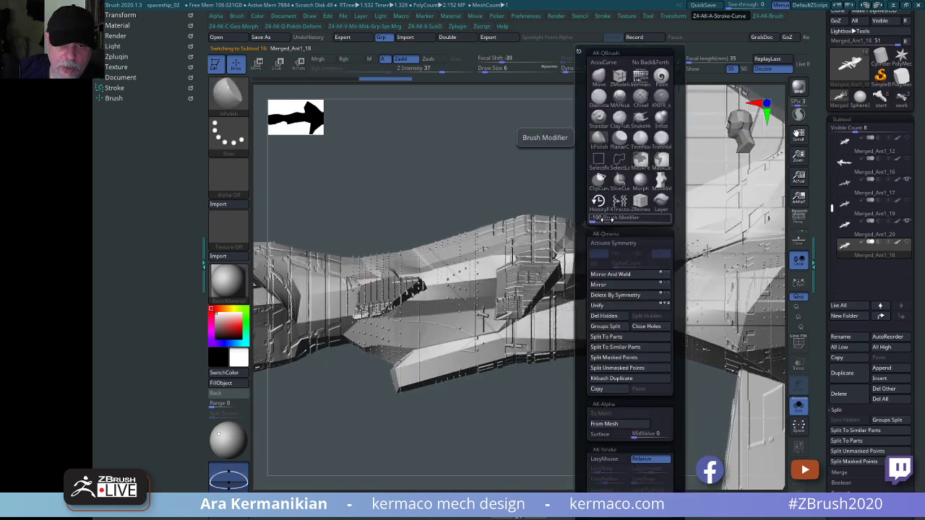
pyautogui.click(598, 200)
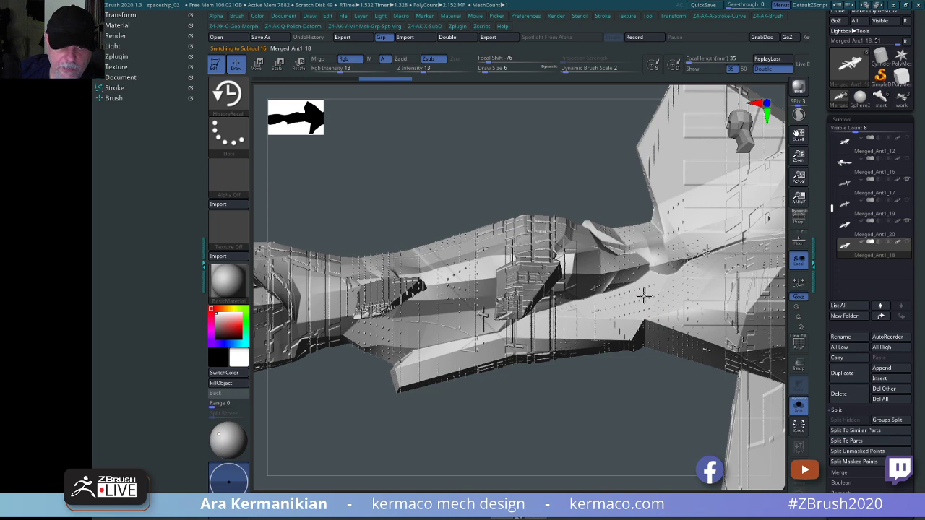
# Brush over the dotted detail on the hull side behind the rear wing to recall the smooth surface.
pyautogui.moveTo(640, 297); pyautogui.dragTo(629, 307)
pyautogui.keyDown('alt'); pyautogui.moveTo(581, 390); pyautogui.dragTo(643, 440); pyautogui.keyUp('alt')
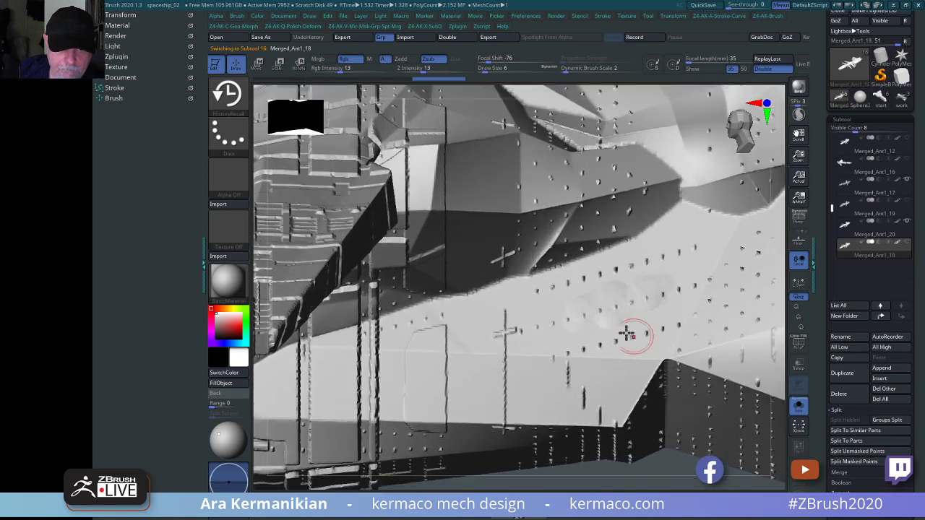
pyautogui.moveTo(626, 333)
pyautogui.mouseDown()
pyautogui.moveTo(587, 318)
pyautogui.moveTo(624, 304)
pyautogui.moveTo(541, 320)
pyautogui.moveTo(525, 303)
pyautogui.moveTo(671, 252)
pyautogui.moveTo(502, 290)
pyautogui.moveTo(543, 318)
pyautogui.moveTo(520, 326)
pyautogui.moveTo(458, 321)
pyautogui.moveTo(489, 341)
pyautogui.moveTo(556, 352)
pyautogui.moveTo(606, 345)
pyautogui.moveTo(547, 337)
pyautogui.moveTo(638, 312)
pyautogui.moveTo(590, 366)
pyautogui.moveTo(555, 385)
pyautogui.moveTo(506, 357)
pyautogui.moveTo(512, 313)
pyautogui.moveTo(652, 263)
pyautogui.moveTo(583, 266)
pyautogui.moveTo(470, 299)
pyautogui.moveTo(664, 231)
pyautogui.moveTo(683, 210)
pyautogui.moveTo(646, 279)
pyautogui.moveTo(719, 238)
pyautogui.moveTo(618, 367)
pyautogui.moveTo(640, 333)
pyautogui.moveTo(615, 388)
pyautogui.moveTo(687, 274)
pyautogui.moveTo(631, 289)
pyautogui.mouseUp()
pyautogui.moveTo(656, 224)
pyautogui.keyDown('shift'); pyautogui.mouseDown()
pyautogui.moveTo(661, 212)
pyautogui.moveTo(667, 221)
pyautogui.moveTo(728, 220)
pyautogui.moveTo(721, 202)
pyautogui.mouseUp(); pyautogui.keyUp('shift')
# Undo the HistoryRecall strokes on the hull side of Merged_Ant1_18.
pyautogui.press('ctrl')
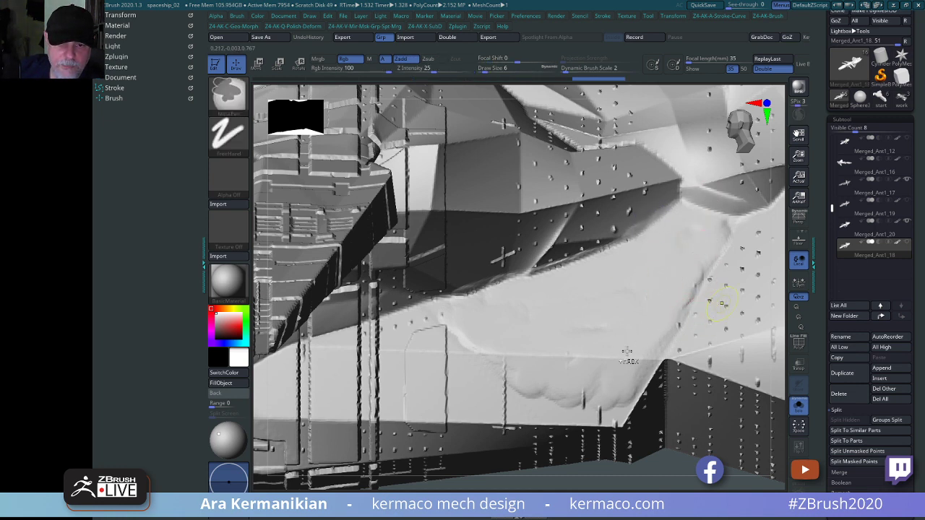
pyautogui.hotkey('ctrl', 'z')
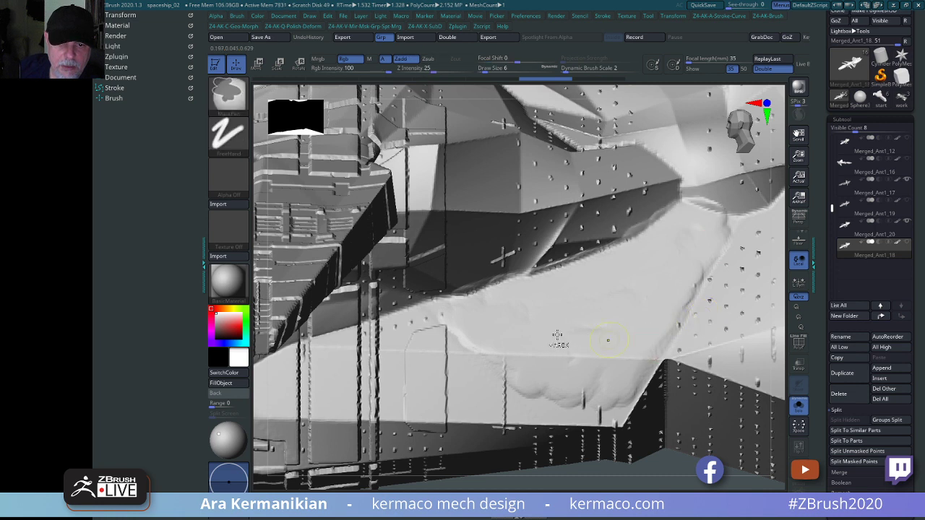
pyautogui.hotkey('ctrl', 'z')
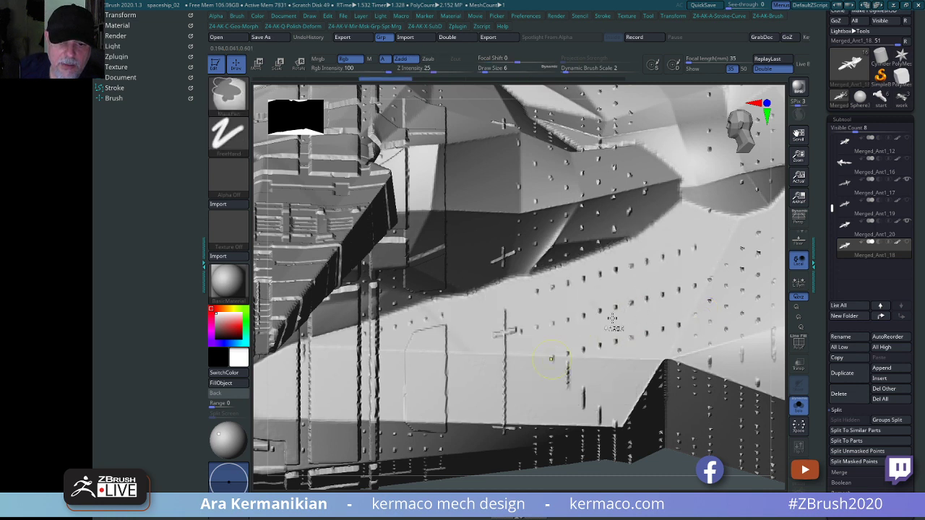
pyautogui.hotkey('ctrl', 'z')
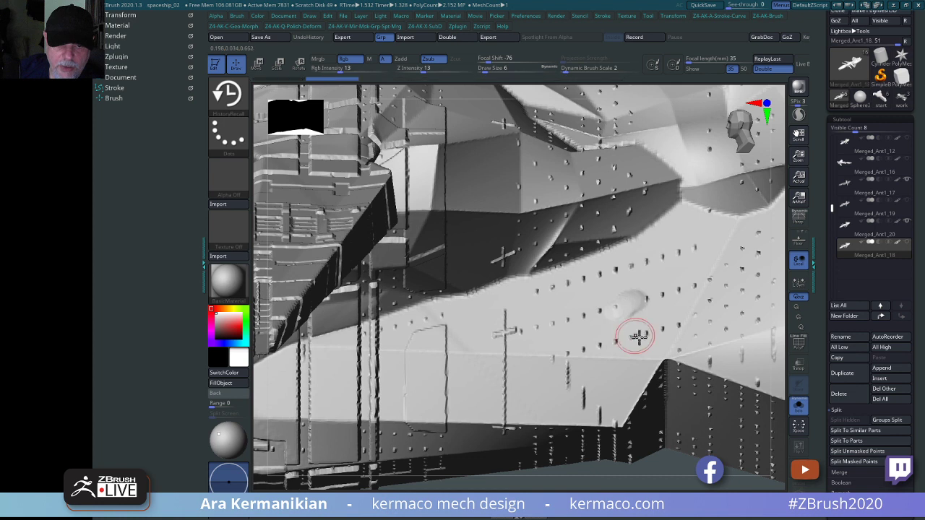
# Undo the remaining HistoryRecall stroke over the dotted area on the hull side.
pyautogui.hotkey('ctrl', 'z')
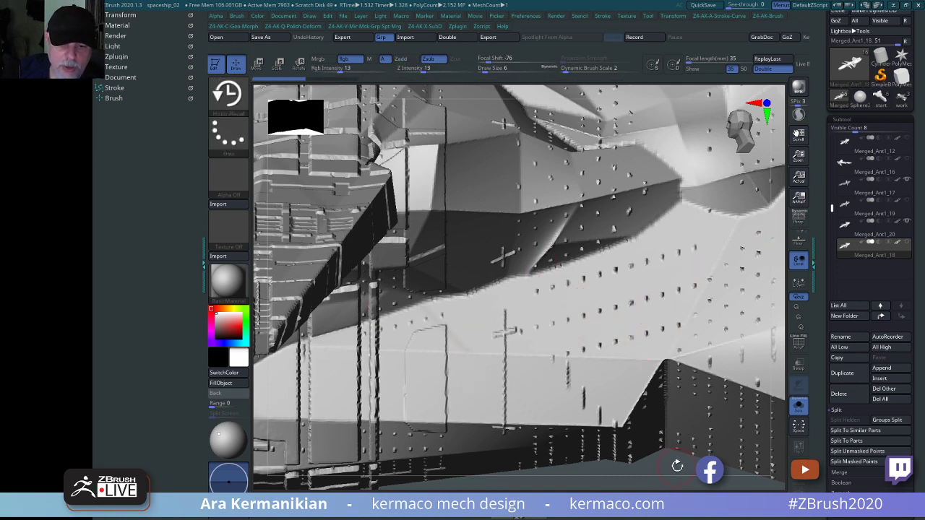
pyautogui.moveTo(677, 466); pyautogui.dragTo(469, 424)
pyautogui.moveTo(732, 424); pyautogui.dragTo(690, 432)
# Show the polyframe on Merged_Ant1_18 and create polygroups with Groups By Normals.
pyautogui.moveTo(823, 420); pyautogui.dragTo(823, 414)
pyautogui.scroll(-8, 824, 361)
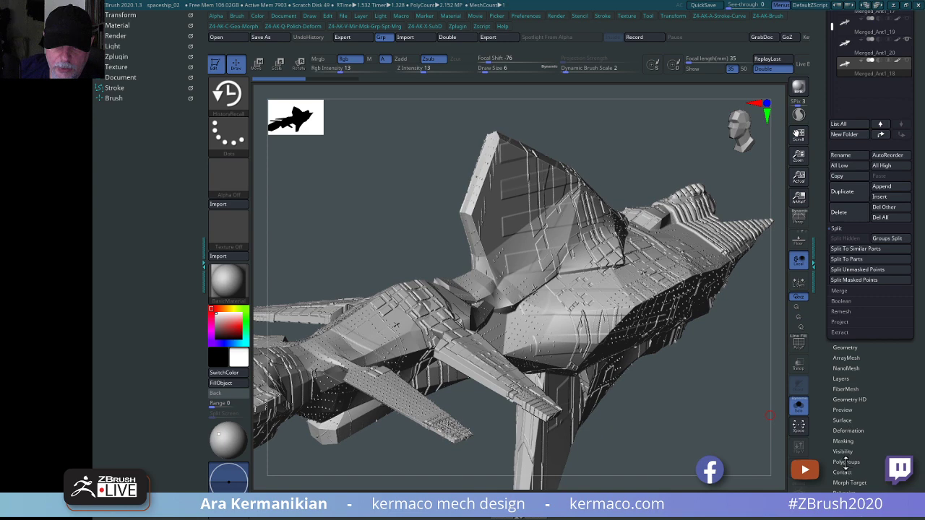
pyautogui.click(845, 462)
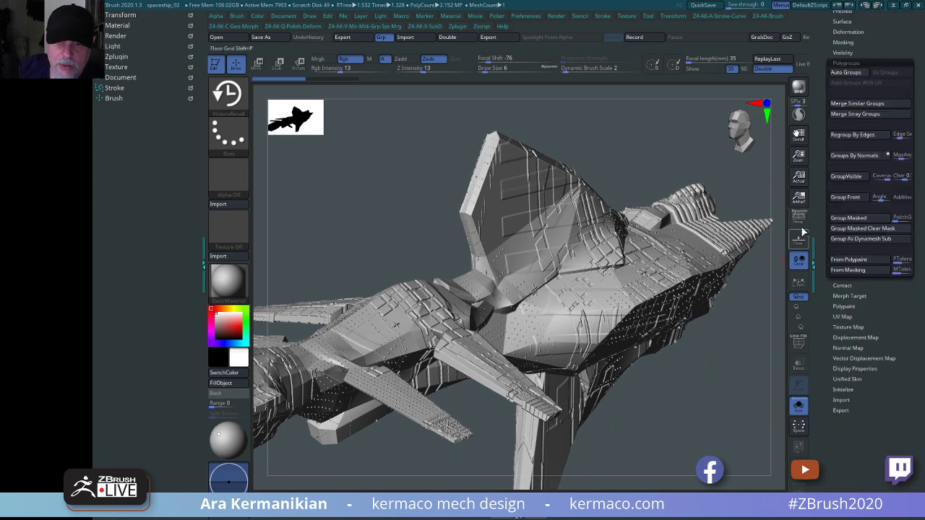
pyautogui.click(797, 350)
pyautogui.moveTo(714, 386)
pyautogui.mouseDown()
pyautogui.moveTo(709, 440)
pyautogui.moveTo(686, 448)
pyautogui.mouseUp()
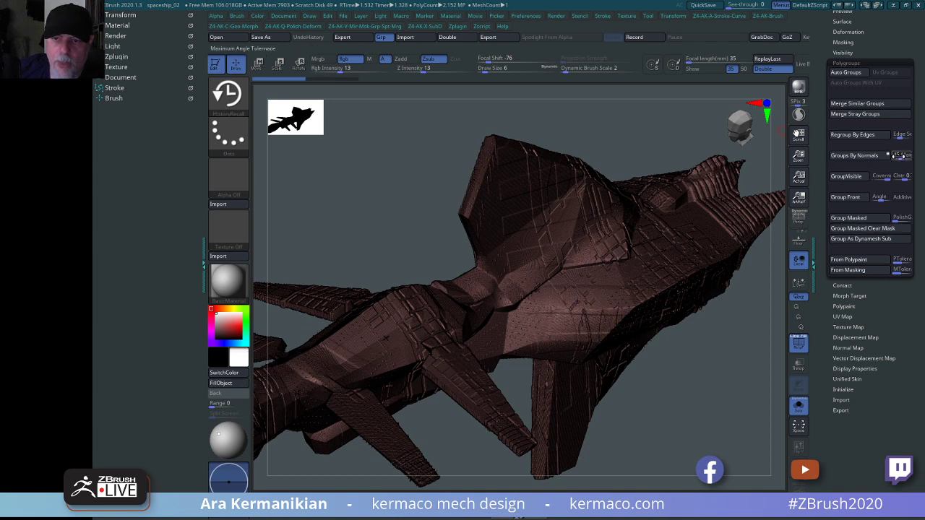
pyautogui.click(872, 158)
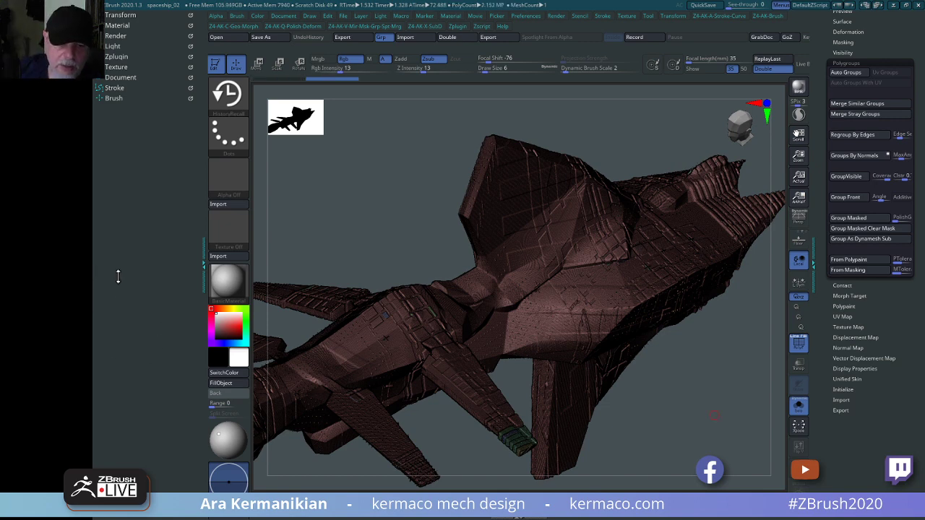
# Undo the polygrouping by normals, return to the HistoryRecall brush and hide the polyframe.
pyautogui.moveTo(378, 180)
pyautogui.mouseDown()
pyautogui.moveTo(376, 188)
pyautogui.moveTo(364, 182)
pyautogui.moveTo(386, 174)
pyautogui.moveTo(645, 344)
pyautogui.moveTo(650, 352)
pyautogui.moveTo(640, 356)
pyautogui.mouseUp()
pyautogui.press('m')
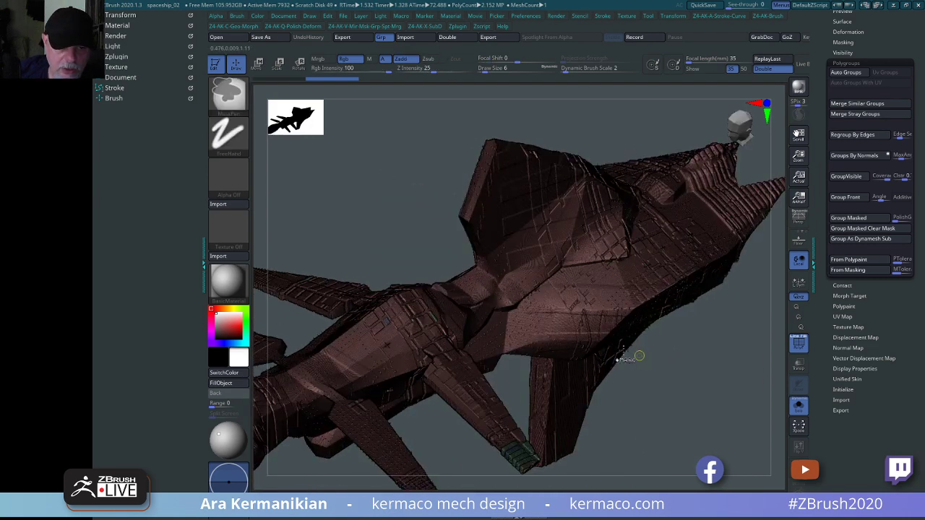
pyautogui.press('b')
pyautogui.press('h')
pyautogui.press('r')
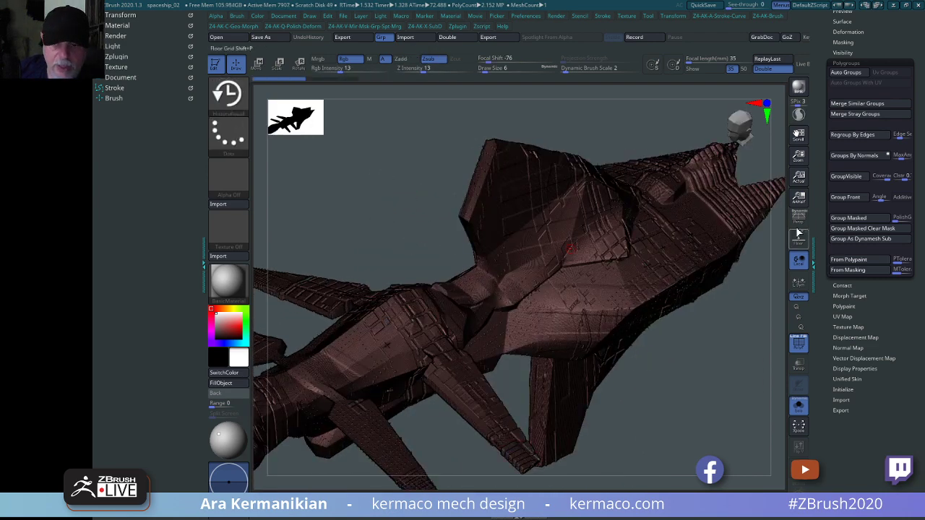
pyautogui.moveTo(697, 393)
pyautogui.mouseDown()
pyautogui.moveTo(660, 382)
pyautogui.moveTo(715, 391)
pyautogui.mouseUp()
pyautogui.moveTo(719, 210); pyautogui.dragTo(716, 434)
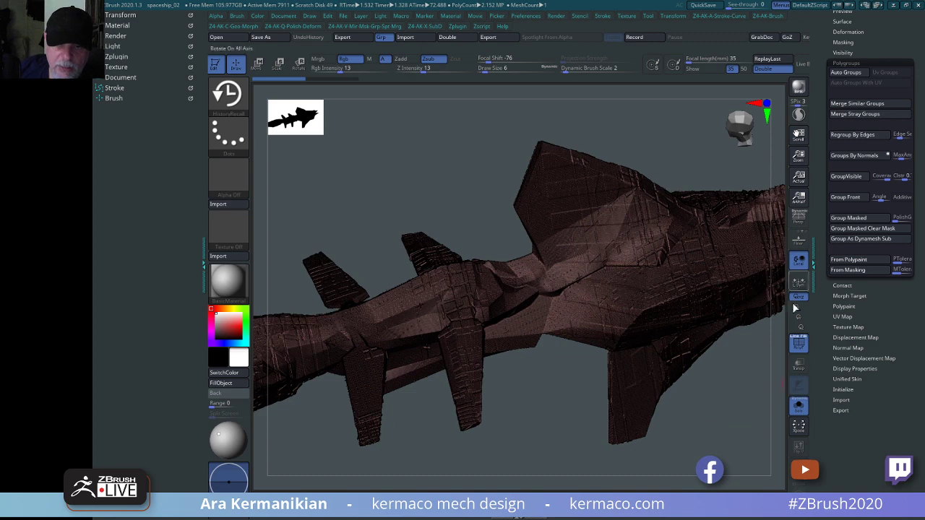
pyautogui.click(802, 345)
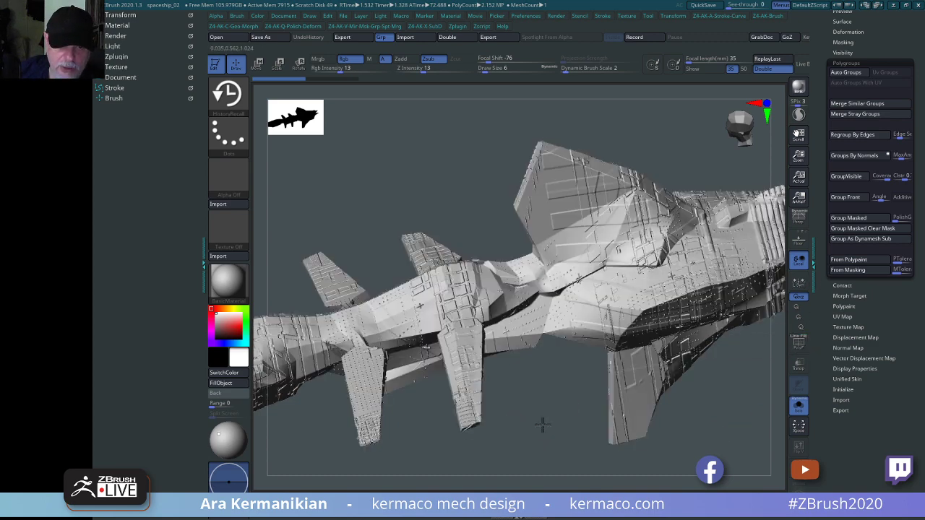
# Paint a mask patch over the dotted hull side behind the rear wing and set Draw Size to 12.
pyautogui.moveTo(543, 425)
pyautogui.mouseDown()
pyautogui.moveTo(522, 435)
pyautogui.moveTo(597, 448)
pyautogui.moveTo(568, 458)
pyautogui.moveTo(545, 439)
pyautogui.moveTo(525, 310)
pyautogui.moveTo(515, 302)
pyautogui.moveTo(564, 288)
pyautogui.mouseUp()
pyautogui.press('ctrl')
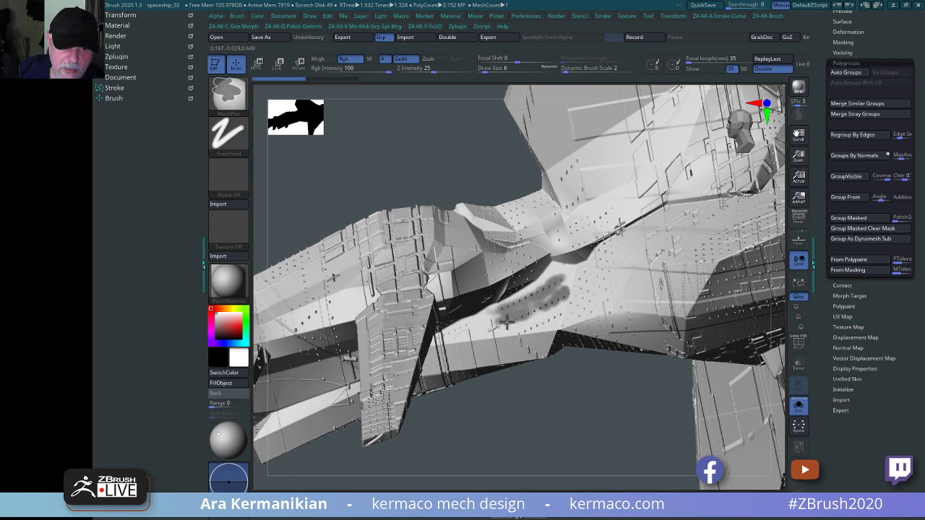
pyautogui.moveTo(507, 323)
pyautogui.keyDown('ctrl'); pyautogui.mouseDown()
pyautogui.moveTo(538, 331)
pyautogui.moveTo(529, 327)
pyautogui.mouseUp(); pyautogui.keyUp('ctrl')
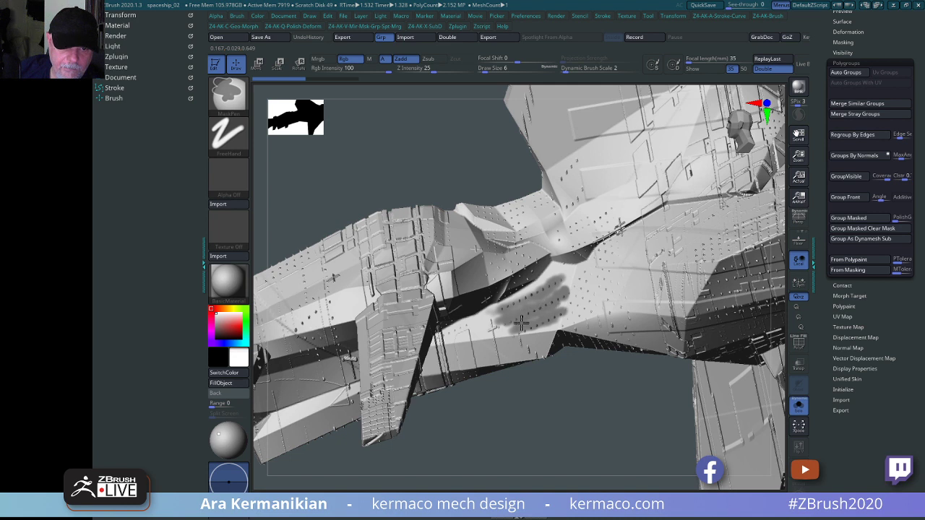
pyautogui.press('s')
pyautogui.moveTo(530, 308); pyautogui.dragTo(527, 311)
pyautogui.press('s')
pyautogui.press('ctrl')
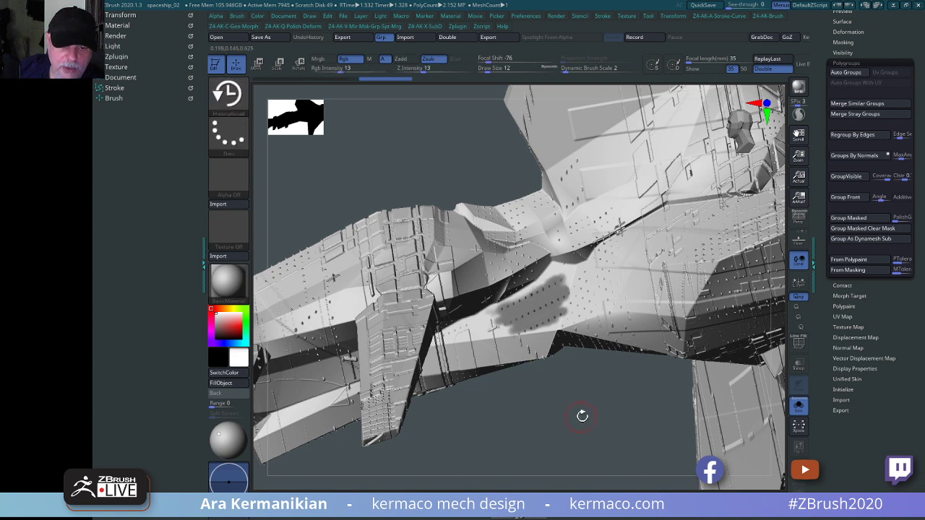
# Invert the mask so that only the painted patch on the hull side stays editable.
pyautogui.keyDown('ctrl'); pyautogui.moveTo(582, 418); pyautogui.dragTo(581, 423); pyautogui.keyUp('ctrl')
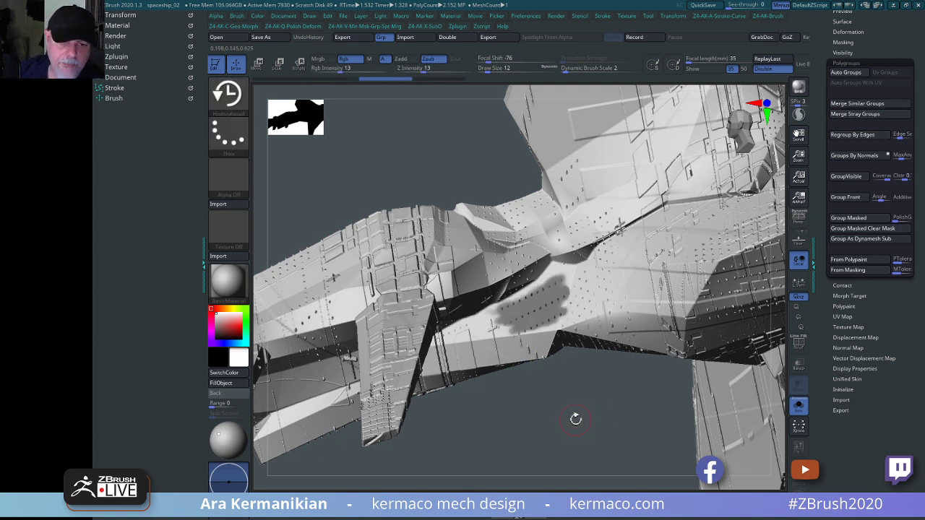
pyautogui.press('ctrl')
pyautogui.press('ctrl')
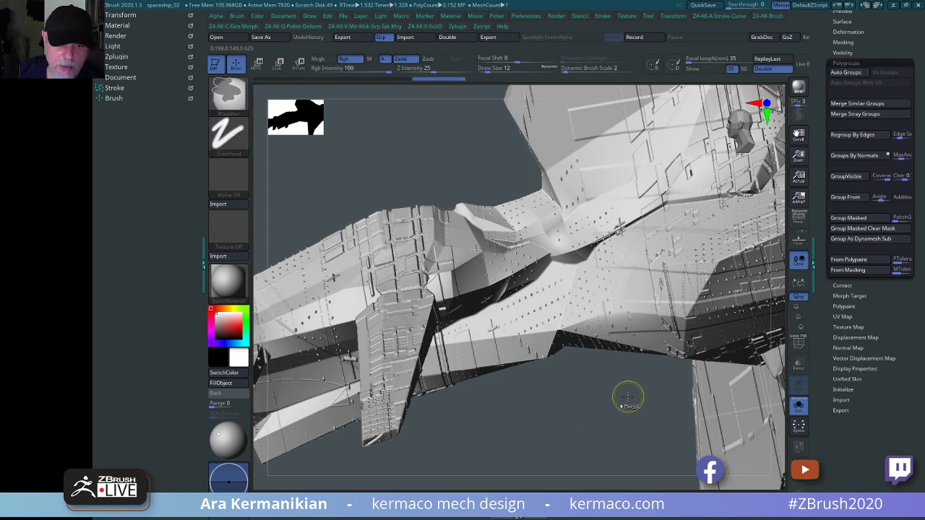
pyautogui.hotkey('ctrl', 'z')
pyautogui.keyDown('ctrl'); pyautogui.click(564, 413); pyautogui.keyUp('ctrl')
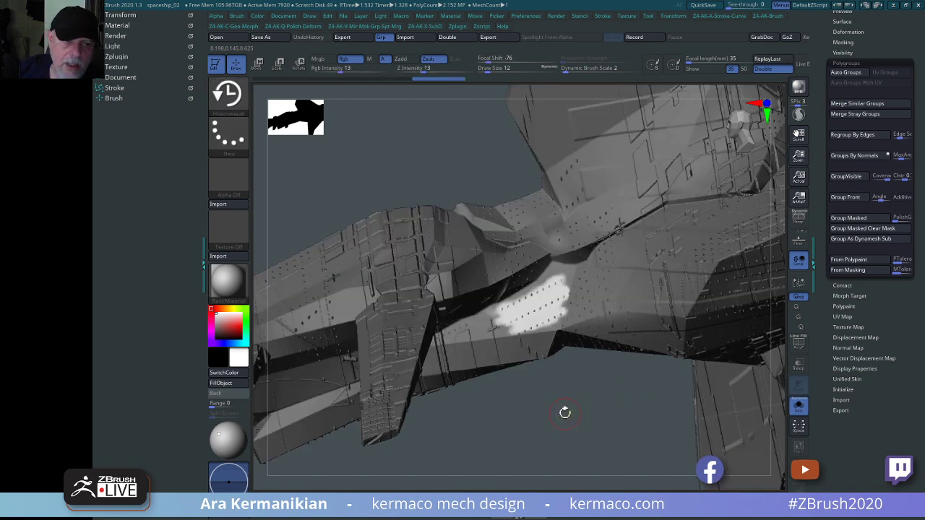
# Choose the TrimNormal brush for working on the unmasked hull patch.
pyautogui.moveTo(564, 413); pyautogui.dragTo(289, 279)
pyautogui.press('space')
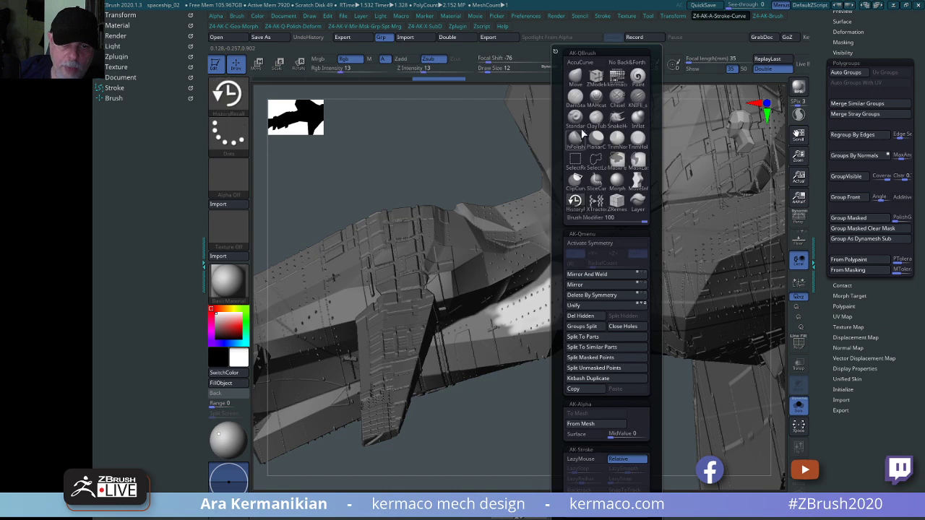
pyautogui.click(581, 136)
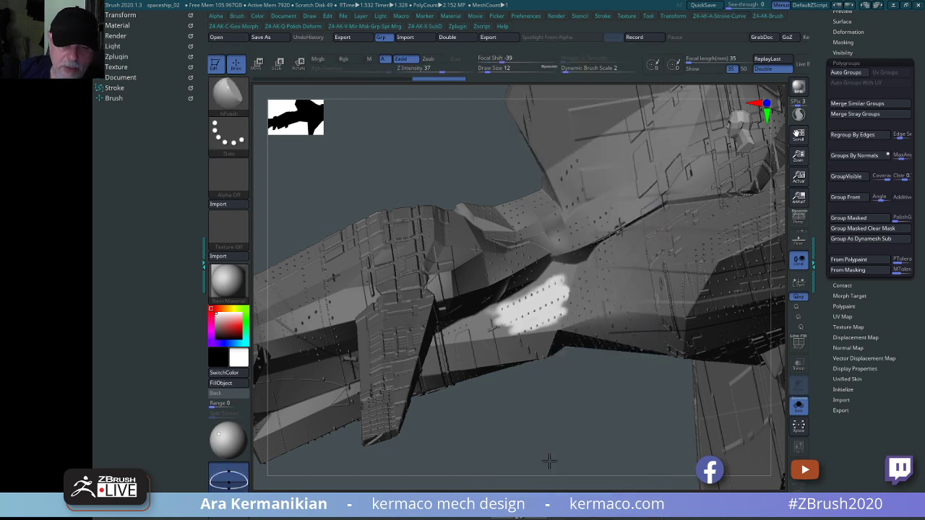
pyautogui.keyDown('alt'); pyautogui.moveTo(549, 461); pyautogui.dragTo(533, 316); pyautogui.keyUp('alt')
pyautogui.press('space')
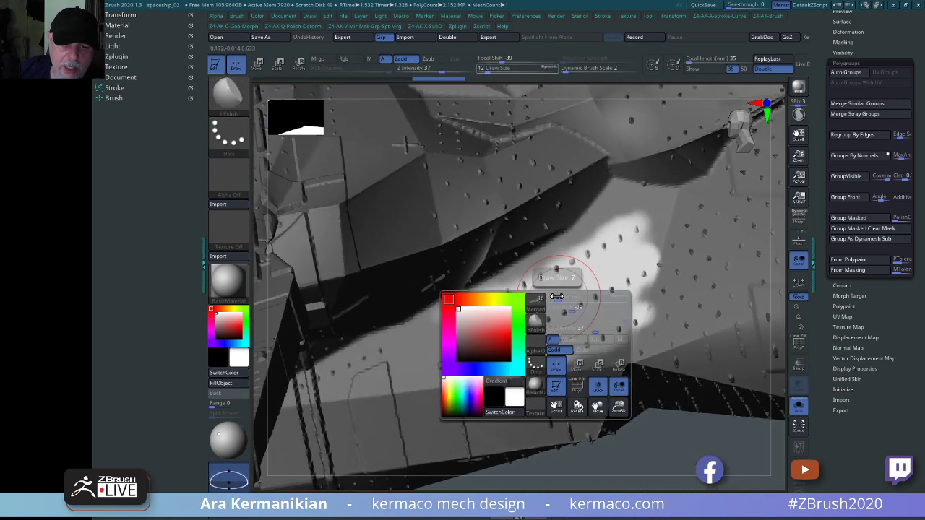
pyautogui.press('space')
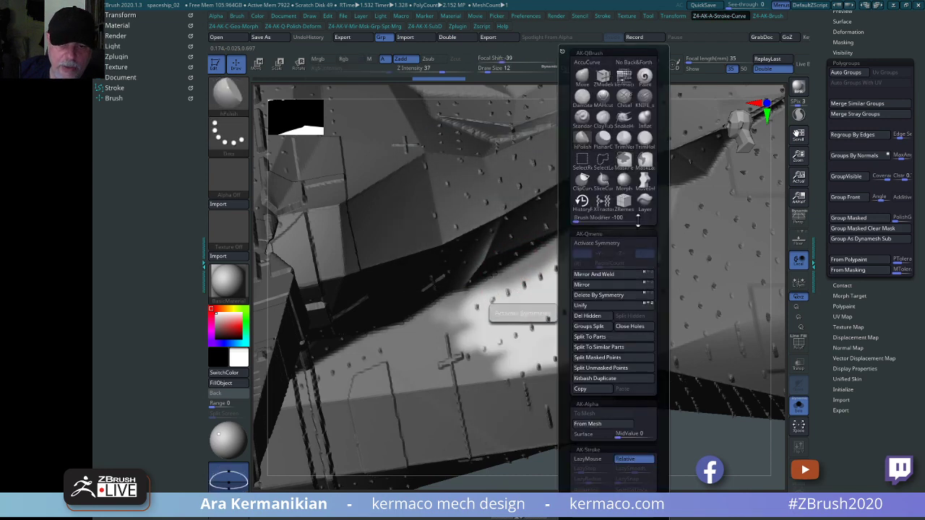
pyautogui.click(645, 160)
pyautogui.press('space')
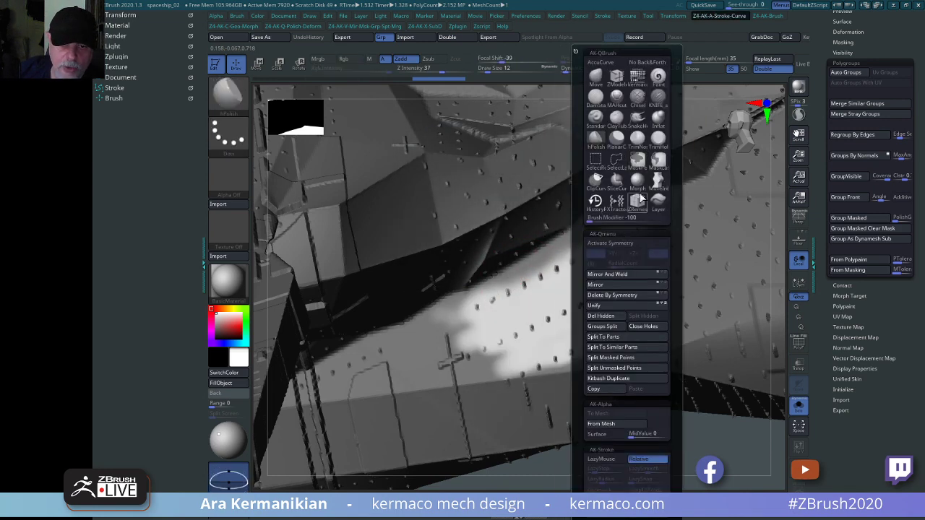
pyautogui.click(638, 141)
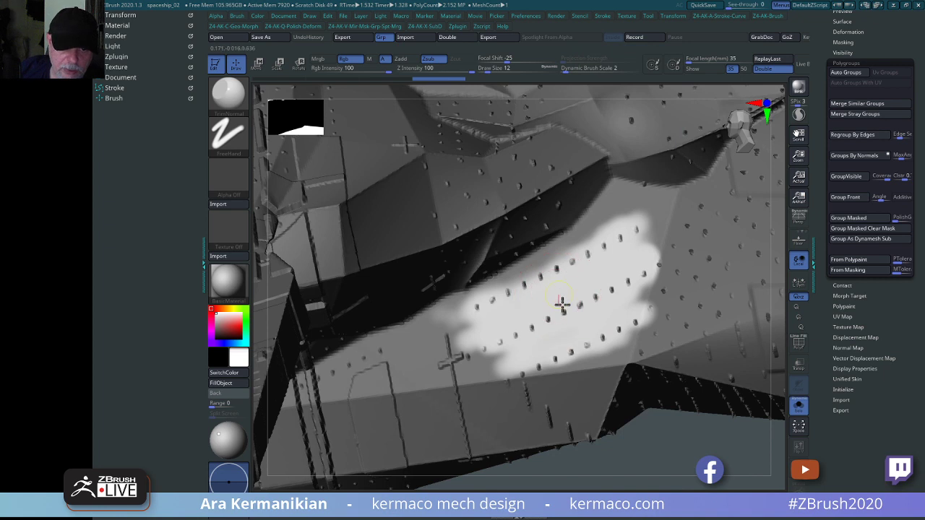
# Try flattening the dots inside the unmasked hull patch with TrimNormal and undo the strokes.
pyautogui.moveTo(562, 304)
pyautogui.mouseDown()
pyautogui.moveTo(553, 332)
pyautogui.moveTo(574, 304)
pyautogui.moveTo(525, 284)
pyautogui.moveTo(592, 265)
pyautogui.moveTo(599, 303)
pyautogui.moveTo(474, 364)
pyautogui.moveTo(599, 334)
pyautogui.mouseUp()
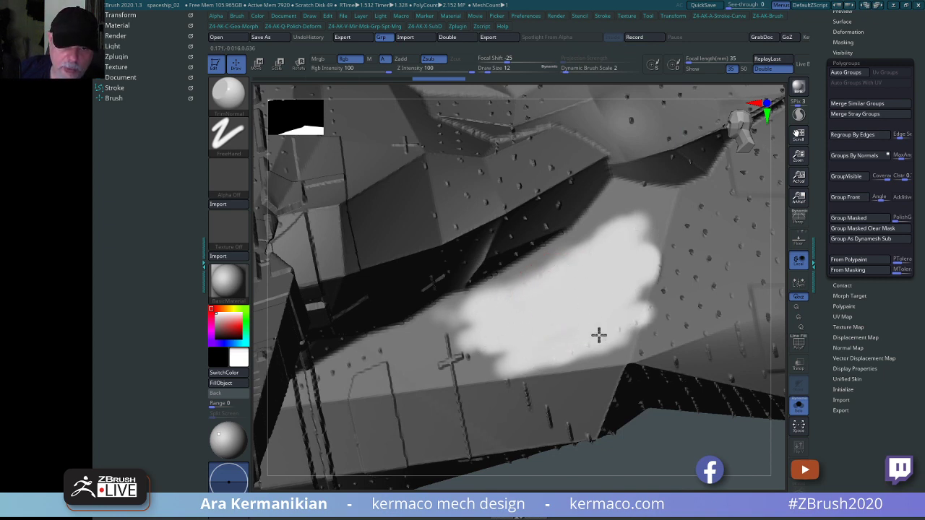
pyautogui.hotkey('ctrl', 'z')
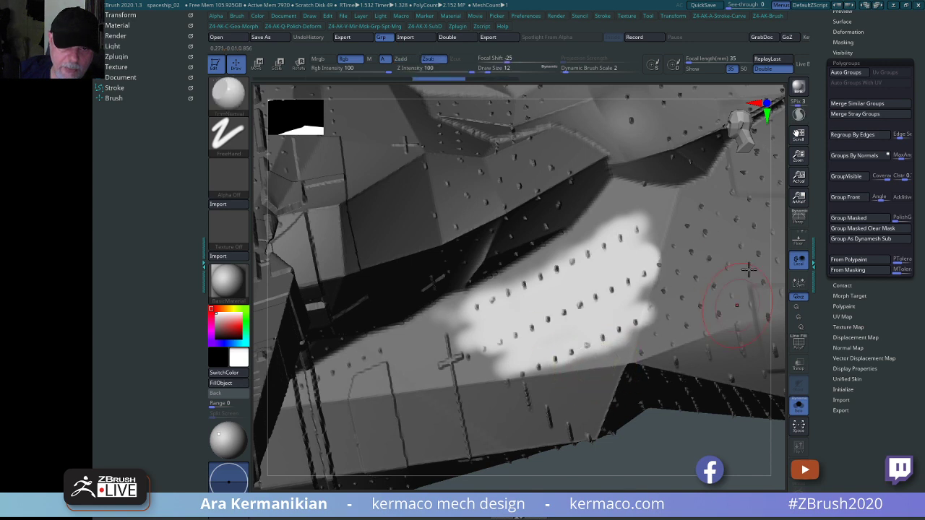
pyautogui.press('ctrl')
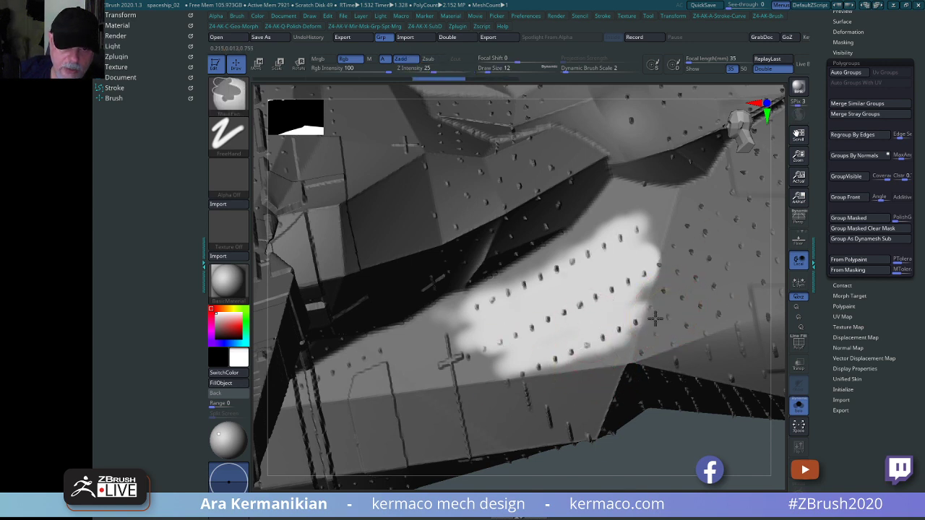
pyautogui.moveTo(541, 324)
pyautogui.mouseDown()
pyautogui.moveTo(541, 305)
pyautogui.moveTo(547, 312)
pyautogui.moveTo(599, 251)
pyautogui.moveTo(594, 315)
pyautogui.moveTo(611, 324)
pyautogui.moveTo(576, 341)
pyautogui.mouseUp()
pyautogui.press('ctrl')
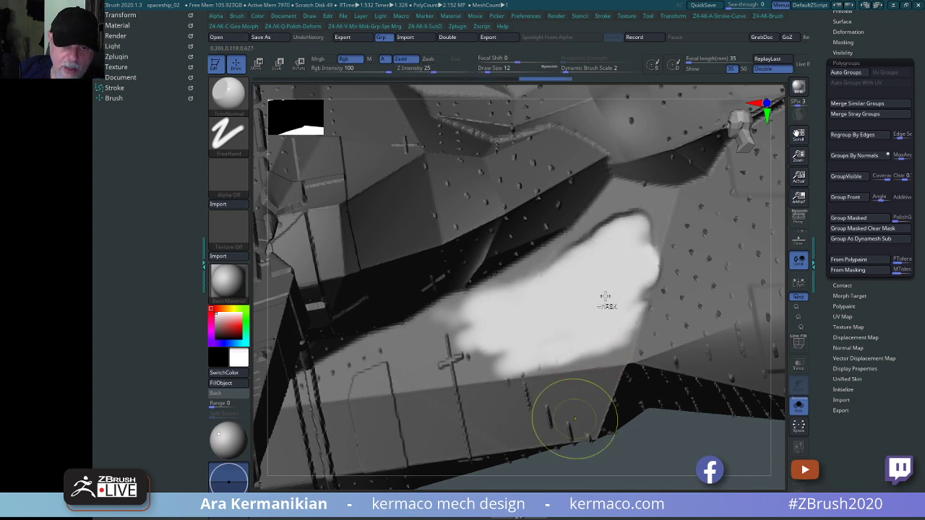
pyautogui.hotkey('ctrl', 'z')
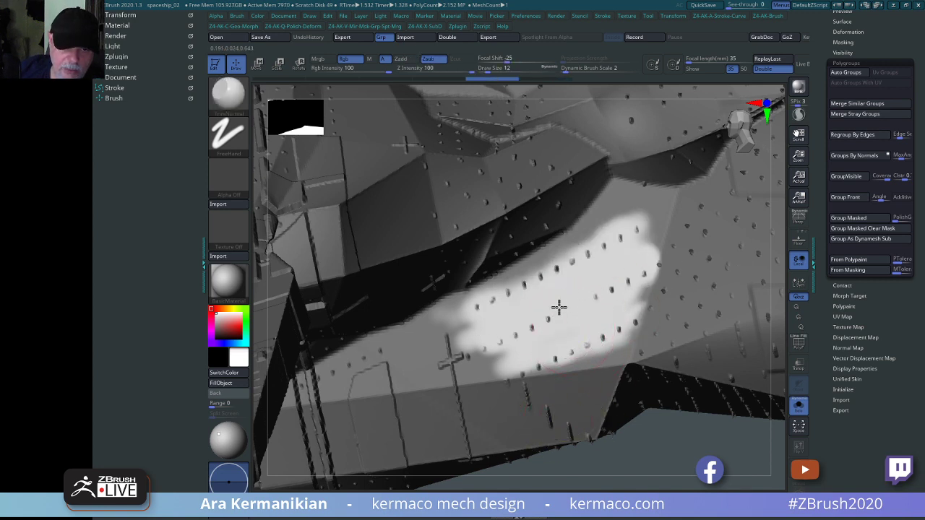
# Brush away all rows of dots inside the unmasked hull patch with TrimNormal at Draw Size 12.
pyautogui.moveTo(558, 308)
pyautogui.mouseDown()
pyautogui.moveTo(553, 357)
pyautogui.moveTo(528, 368)
pyautogui.moveTo(623, 326)
pyautogui.moveTo(577, 347)
pyautogui.mouseUp()
pyautogui.press('ctrl')
pyautogui.hotkey('ctrl', 'z')
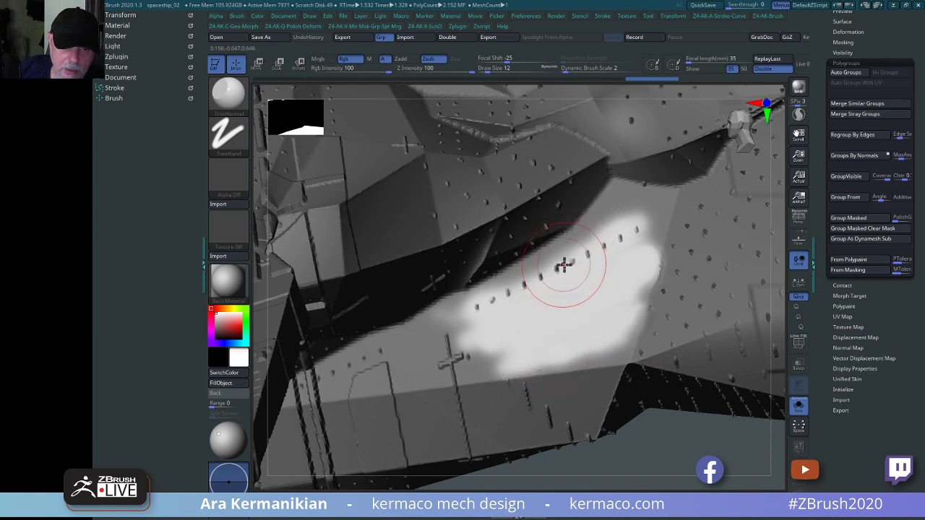
pyautogui.moveTo(564, 266)
pyautogui.mouseDown()
pyautogui.moveTo(536, 280)
pyautogui.moveTo(631, 235)
pyautogui.mouseUp()
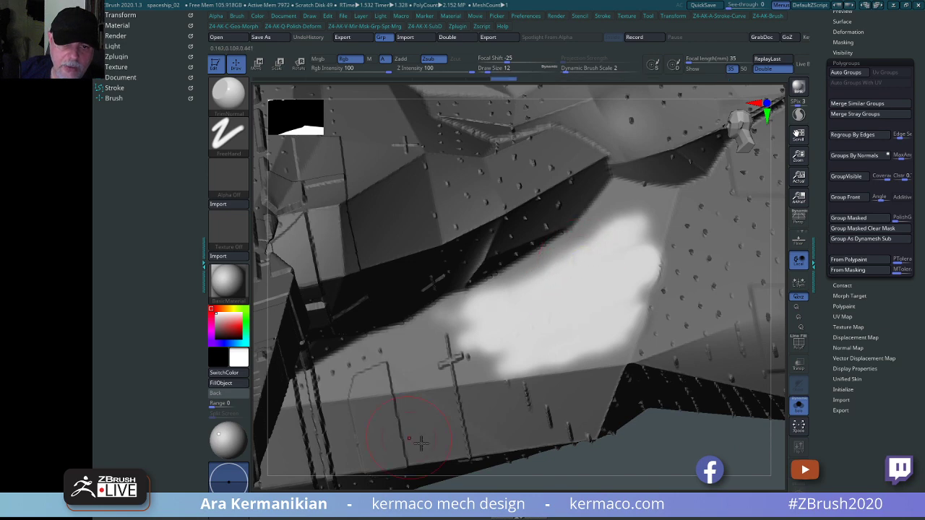
# Clear the mask and smooth the hull side around the flattened patch, removing the neighbouring dots.
pyautogui.moveTo(687, 466)
pyautogui.mouseDown()
pyautogui.moveTo(593, 450)
pyautogui.moveTo(644, 440)
pyautogui.moveTo(656, 408)
pyautogui.moveTo(599, 412)
pyautogui.moveTo(625, 434)
pyautogui.moveTo(627, 459)
pyautogui.mouseUp()
pyautogui.moveTo(596, 242)
pyautogui.keyDown('shift'); pyautogui.mouseDown()
pyautogui.moveTo(588, 257)
pyautogui.moveTo(597, 275)
pyautogui.moveTo(612, 220)
pyautogui.moveTo(620, 256)
pyautogui.moveTo(638, 265)
pyautogui.moveTo(634, 242)
pyautogui.moveTo(654, 245)
pyautogui.moveTo(666, 302)
pyautogui.mouseUp(); pyautogui.keyUp('shift')
pyautogui.moveTo(653, 258)
pyautogui.keyDown('shift'); pyautogui.mouseDown()
pyautogui.moveTo(611, 296)
pyautogui.moveTo(629, 241)
pyautogui.mouseUp(); pyautogui.keyUp('shift')
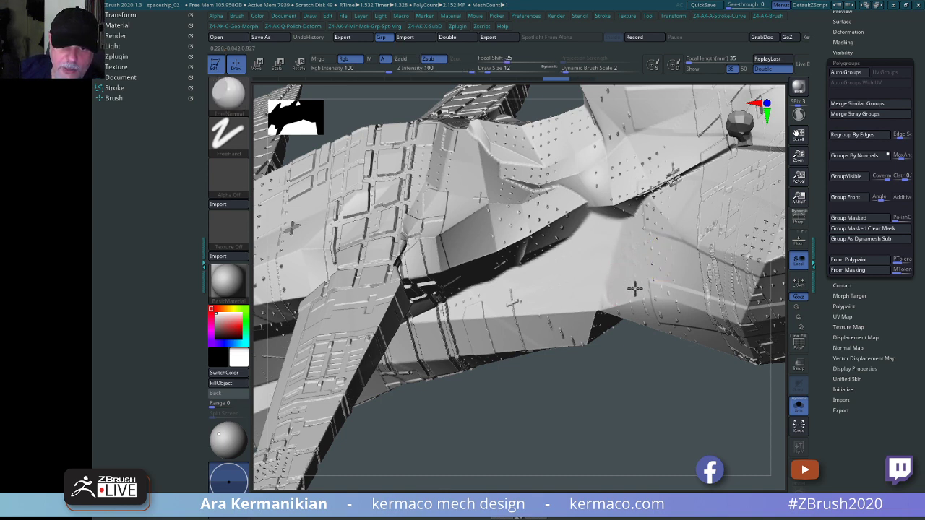
pyautogui.moveTo(634, 289); pyautogui.dragTo(636, 259)
# Polish away the dots on the hull facets above the dark crease with the hPolish brush at Draw Size 7.
pyautogui.hotkey('alt', 'a')
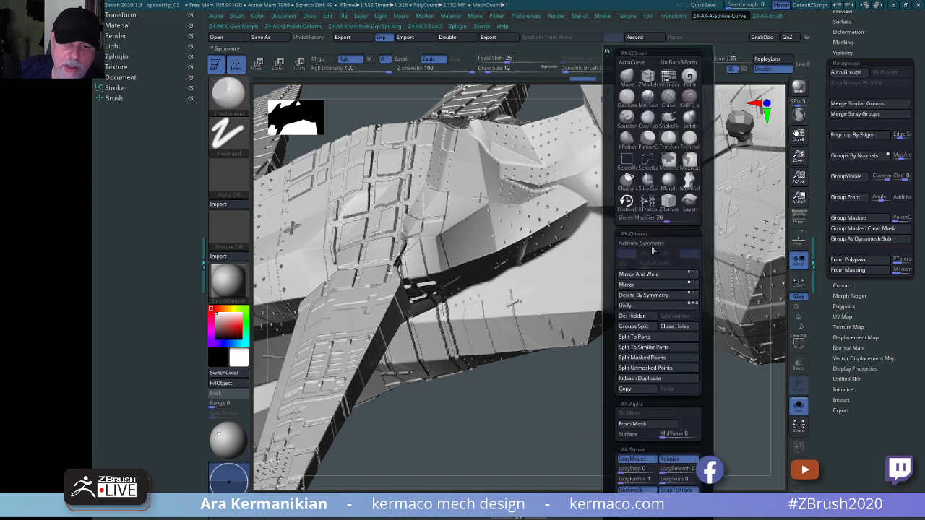
pyautogui.click(623, 143)
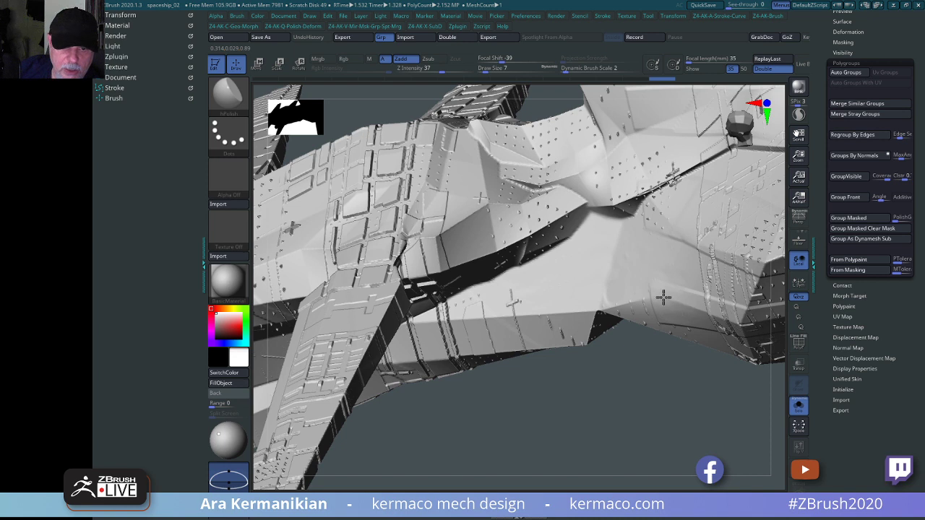
pyautogui.keyDown('alt'); pyautogui.moveTo(635, 392); pyautogui.dragTo(640, 439); pyautogui.keyUp('alt')
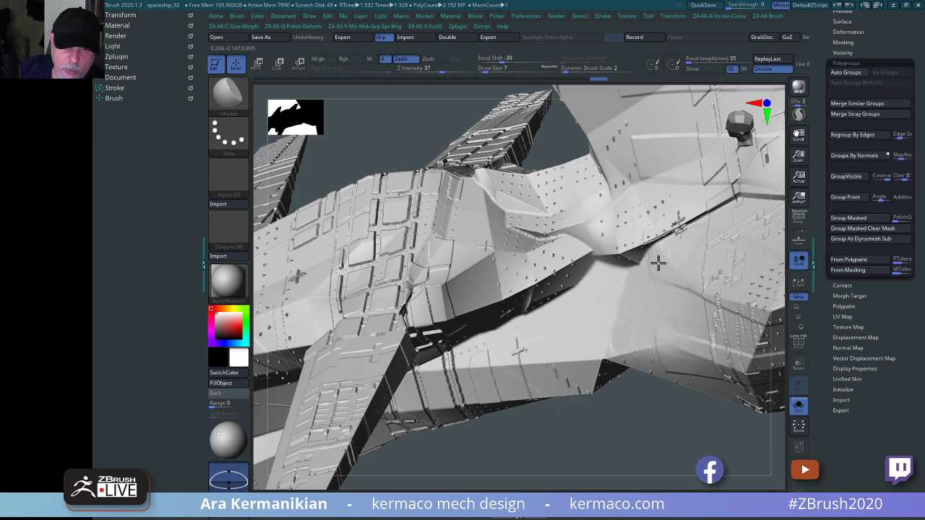
pyautogui.press('shift')
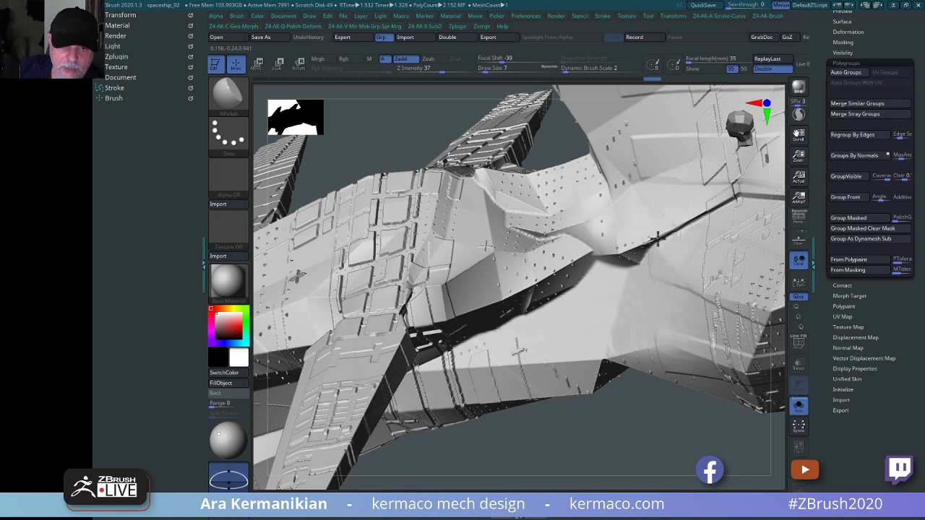
pyautogui.moveTo(554, 253); pyautogui.dragTo(541, 263)
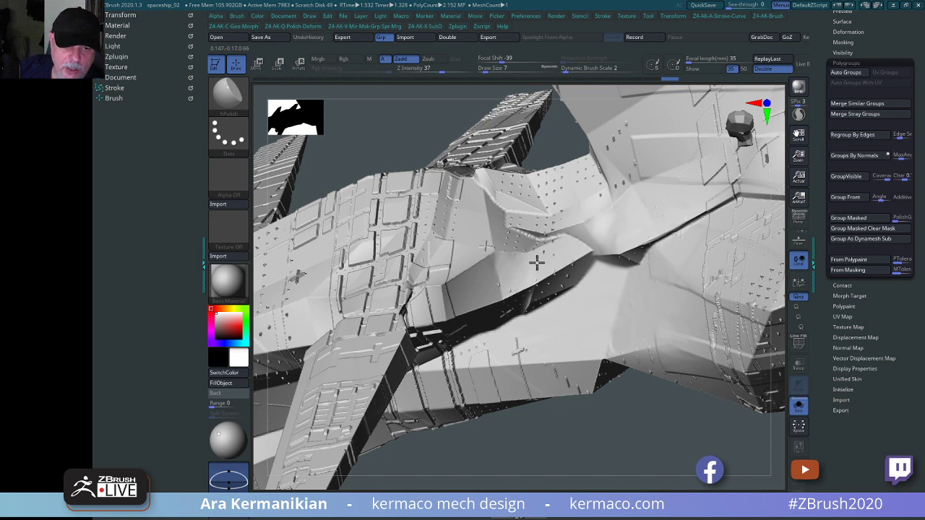
pyautogui.press('ctrl')
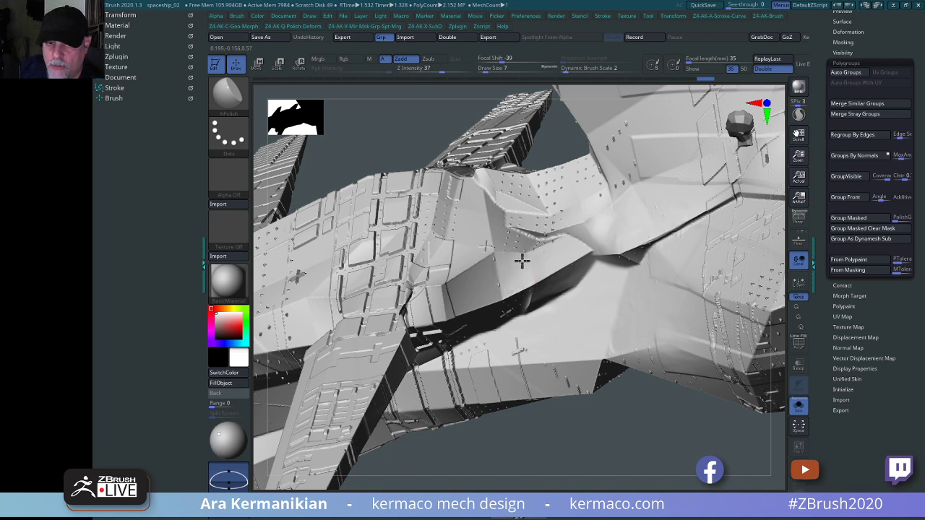
pyautogui.press('ctrl')
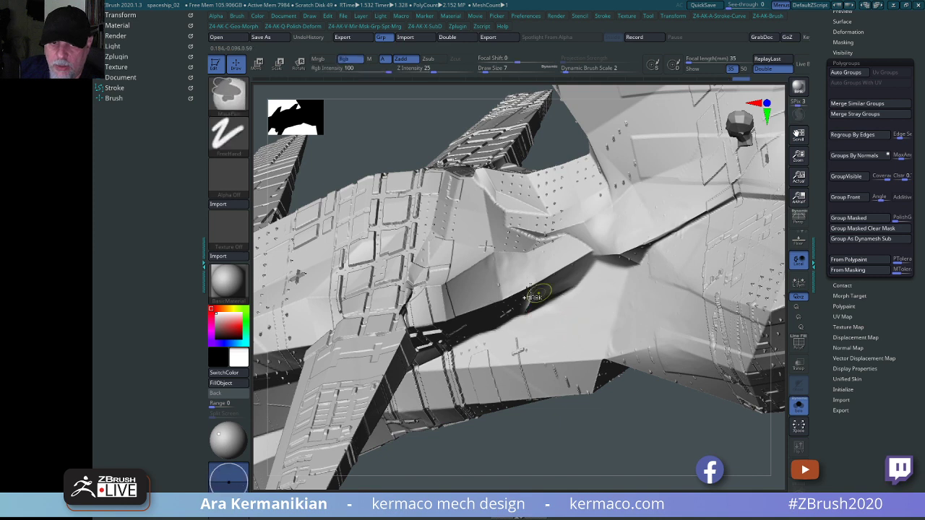
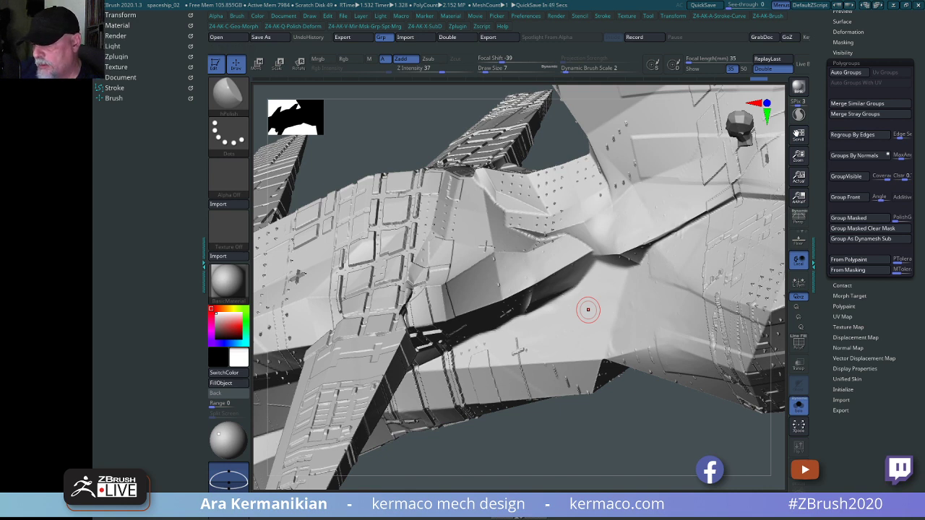
pyautogui.click(228, 98)
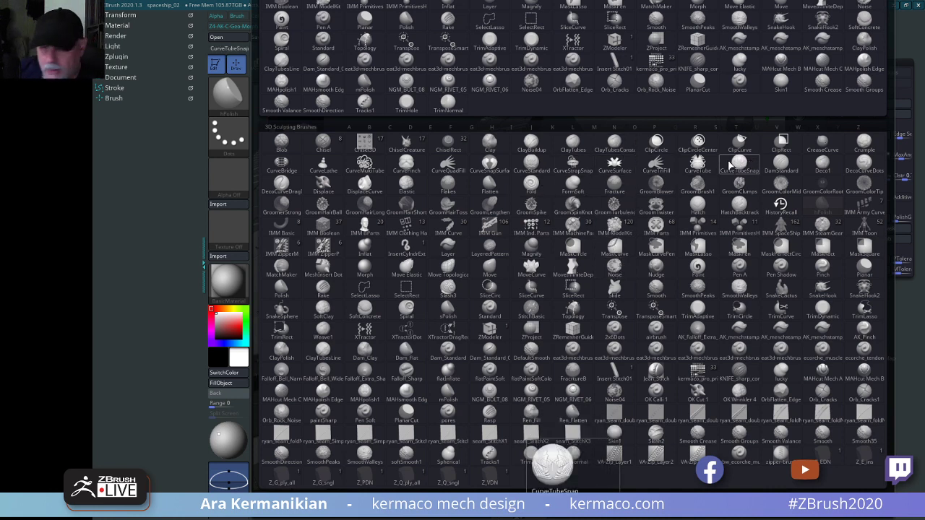
pyautogui.press('c')
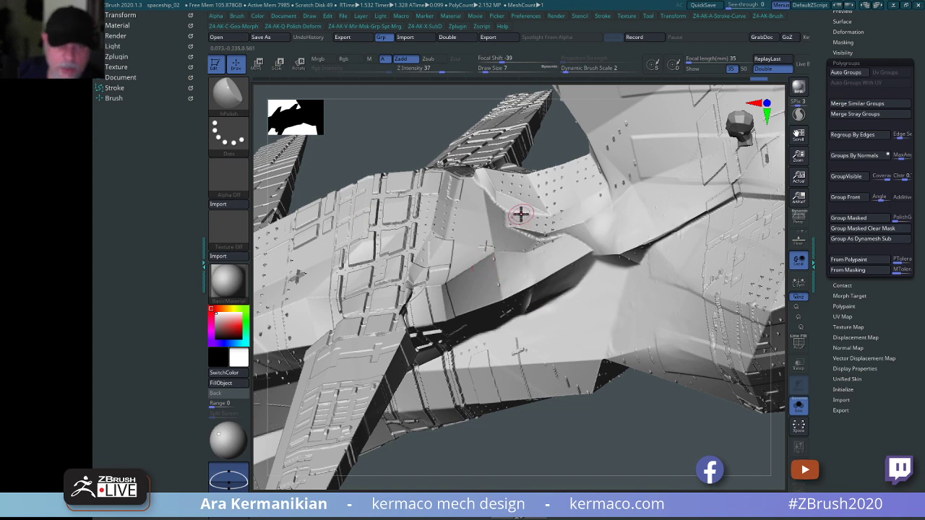
pyautogui.moveTo(663, 440); pyautogui.dragTo(646, 370)
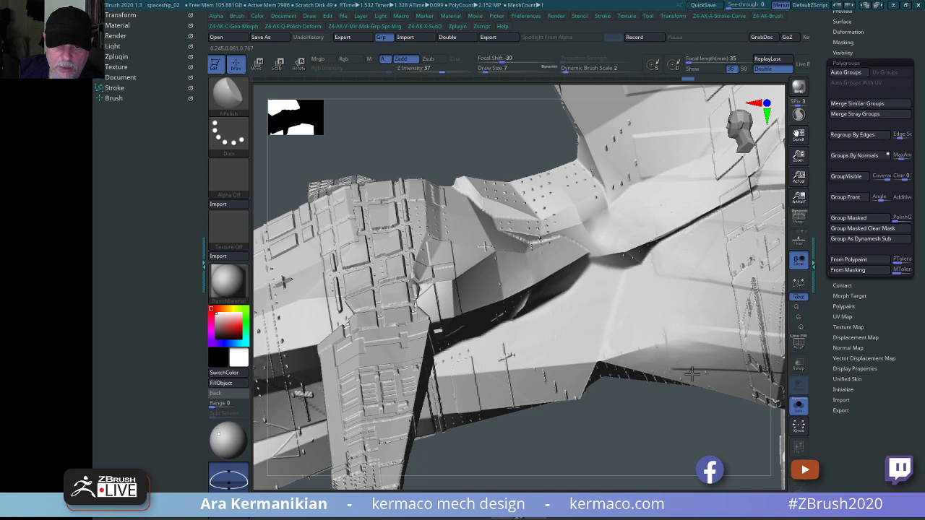
pyautogui.press('a')
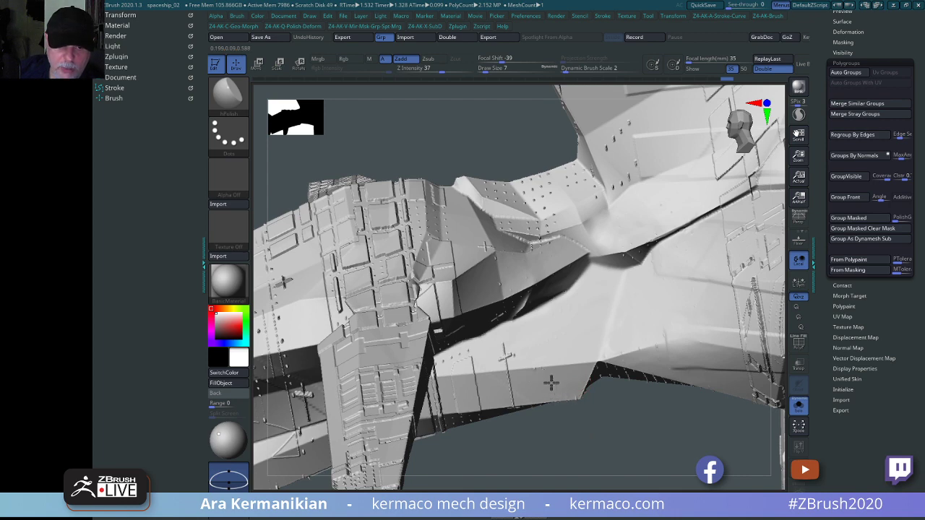
# Flatten and smooth the upper dots on the hull facet beside the sharp vertical corner, using the TrimNormal brush at Draw Size 7.
pyautogui.press('shift')
pyautogui.moveTo(554, 422)
pyautogui.mouseDown()
pyautogui.moveTo(619, 408)
pyautogui.moveTo(568, 386)
pyautogui.moveTo(543, 412)
pyautogui.mouseUp()
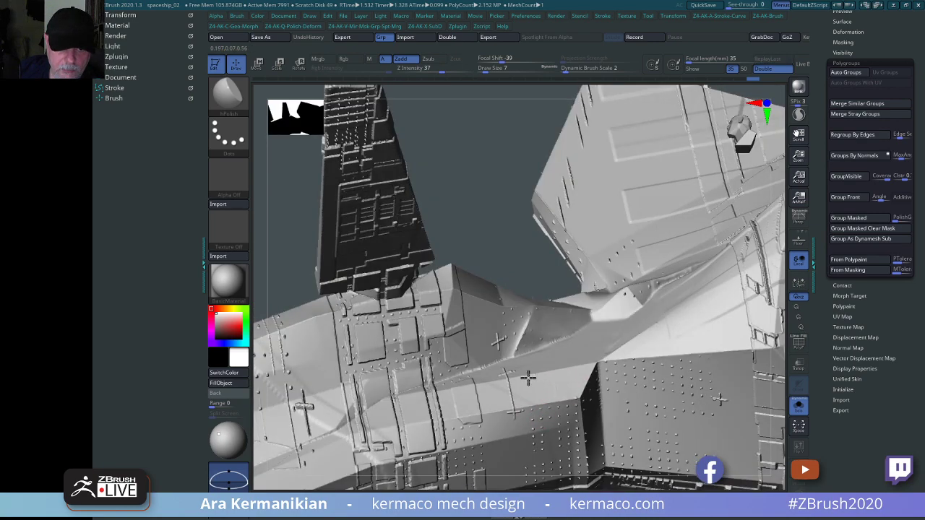
pyautogui.moveTo(508, 233); pyautogui.dragTo(632, 365)
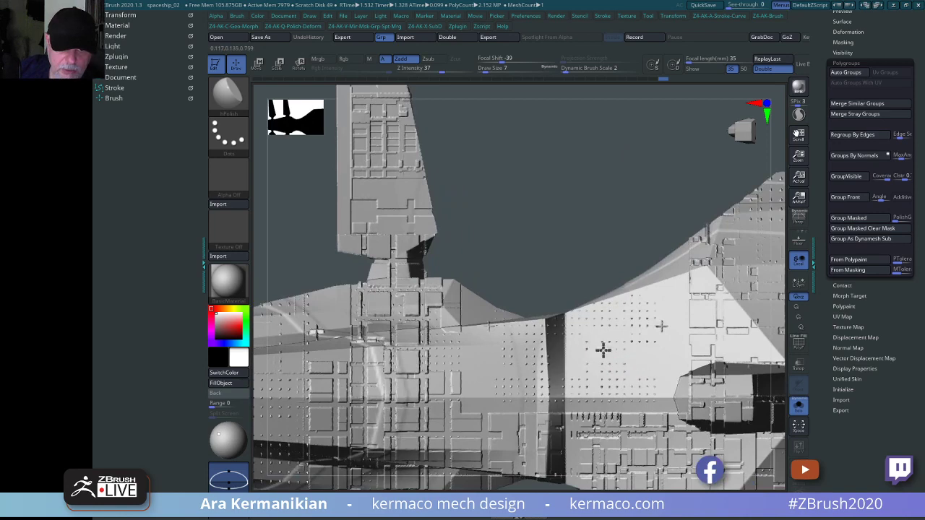
pyautogui.press('ctrl')
pyautogui.moveTo(621, 170)
pyautogui.mouseDown()
pyautogui.moveTo(604, 214)
pyautogui.moveTo(503, 378)
pyautogui.moveTo(649, 369)
pyautogui.mouseUp()
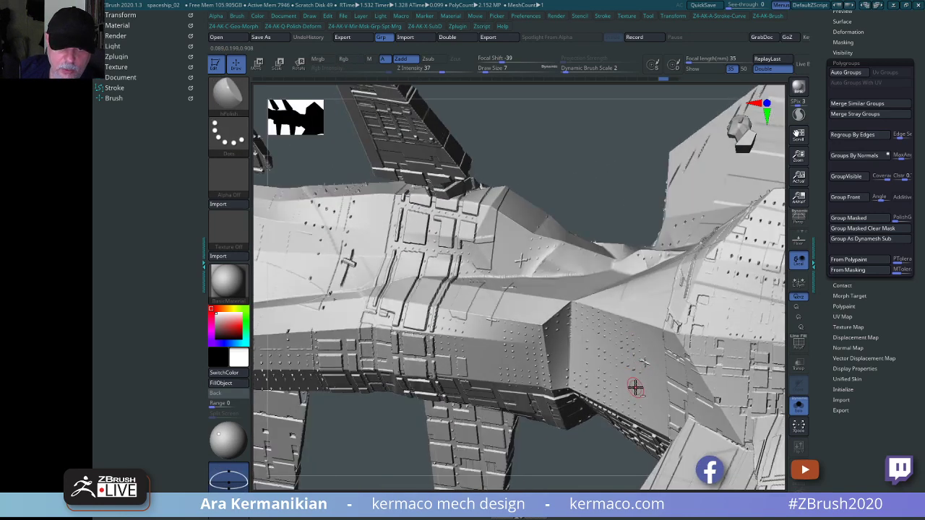
pyautogui.hotkey('ctrl', 'space')
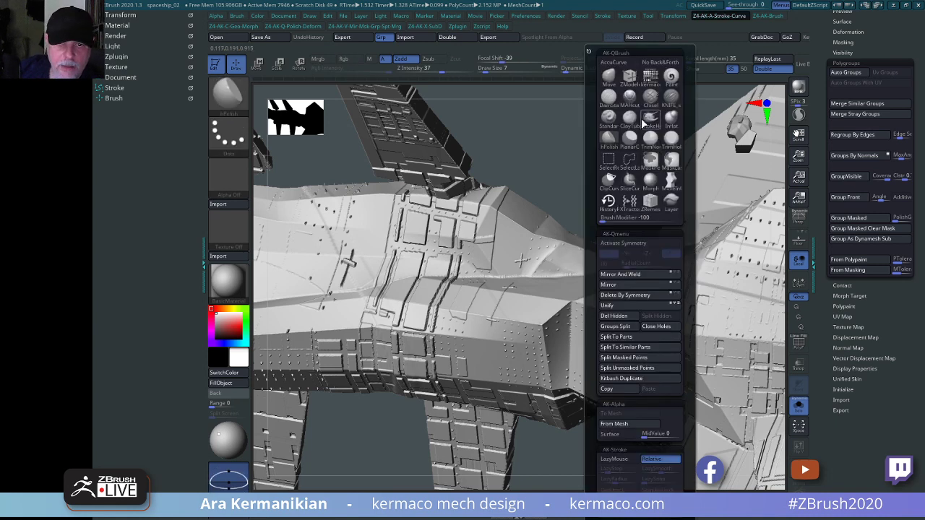
pyautogui.click(650, 139)
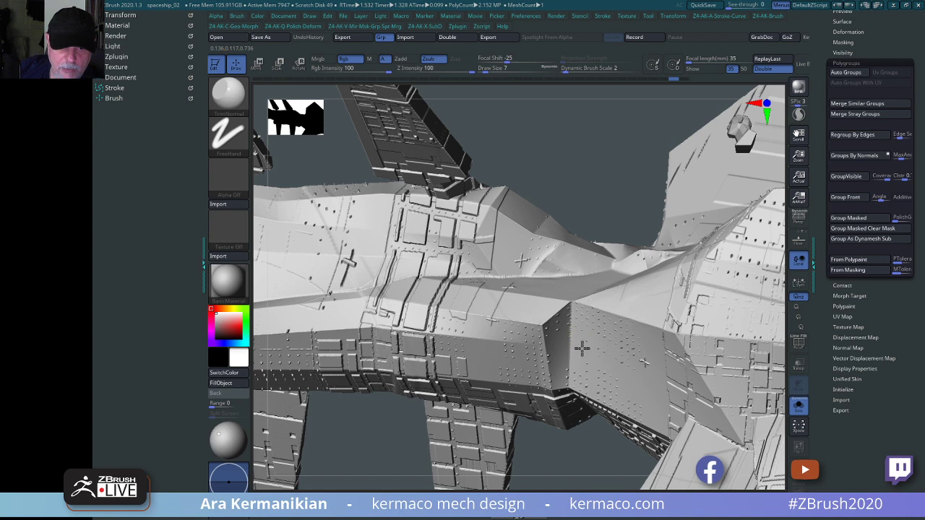
pyautogui.press('ctrl')
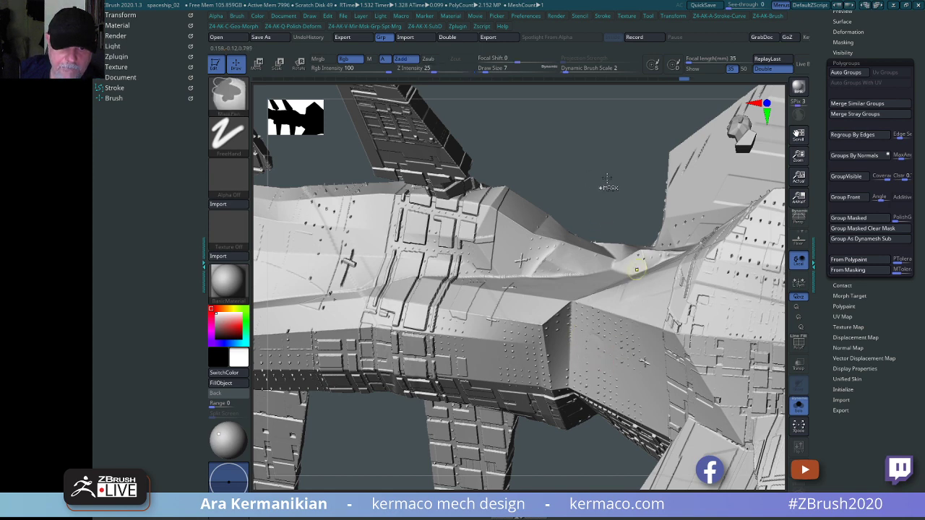
pyautogui.moveTo(607, 179)
pyautogui.keyDown('ctrl'); pyautogui.mouseDown(button='right')
pyautogui.moveTo(605, 172)
pyautogui.moveTo(689, 157)
pyautogui.moveTo(695, 165)
pyautogui.mouseUp(button='right'); pyautogui.keyUp('ctrl')
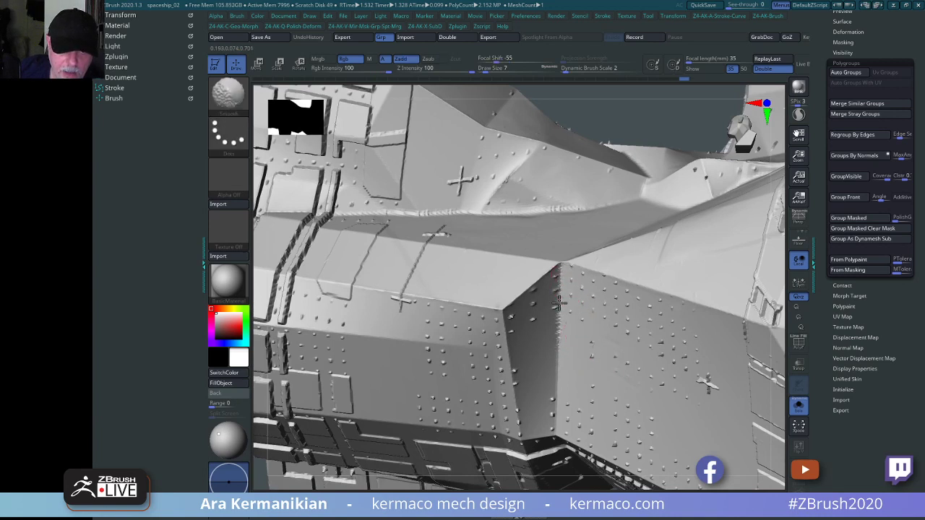
pyautogui.moveTo(563, 283)
pyautogui.keyDown('shift'); pyautogui.mouseDown()
pyautogui.moveTo(562, 341)
pyautogui.moveTo(597, 314)
pyautogui.moveTo(655, 339)
pyautogui.moveTo(576, 296)
pyautogui.mouseUp(); pyautogui.keyUp('shift')
pyautogui.press('ctrl')
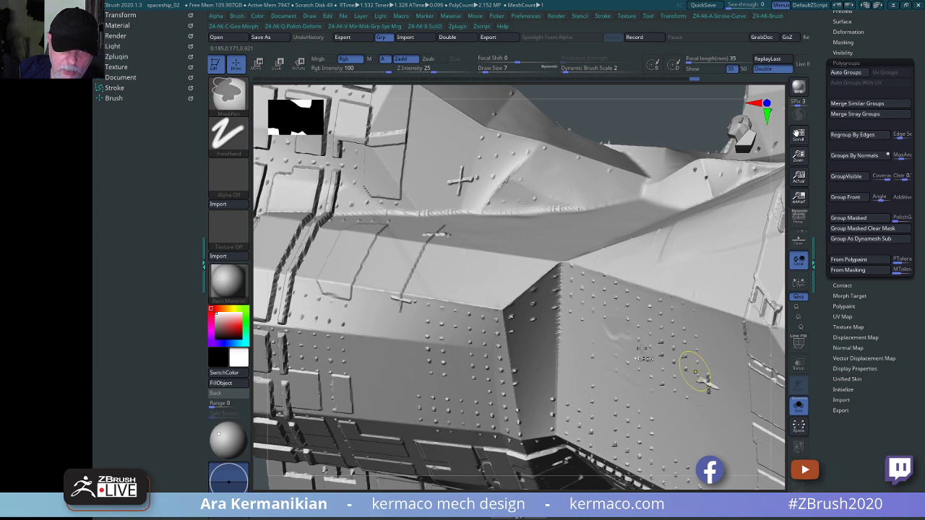
pyautogui.press('shift')
pyautogui.moveTo(598, 335)
pyautogui.keyDown('shift'); pyautogui.mouseDown()
pyautogui.moveTo(632, 358)
pyautogui.moveTo(625, 373)
pyautogui.mouseUp(); pyautogui.keyUp('shift')
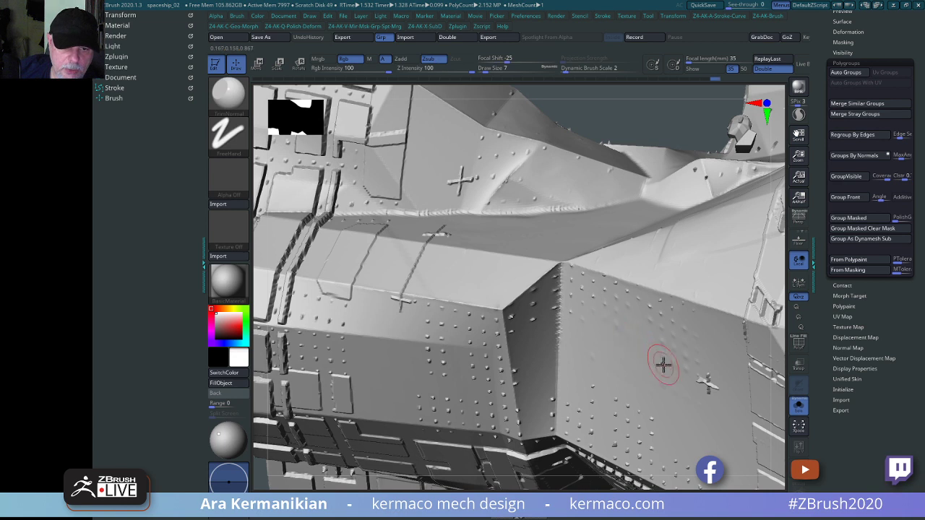
# Polish away the remaining dots on the facet beside the vertical corner with the hPolish brush at Draw Size 7.
pyautogui.press('space')
pyautogui.click(626, 138)
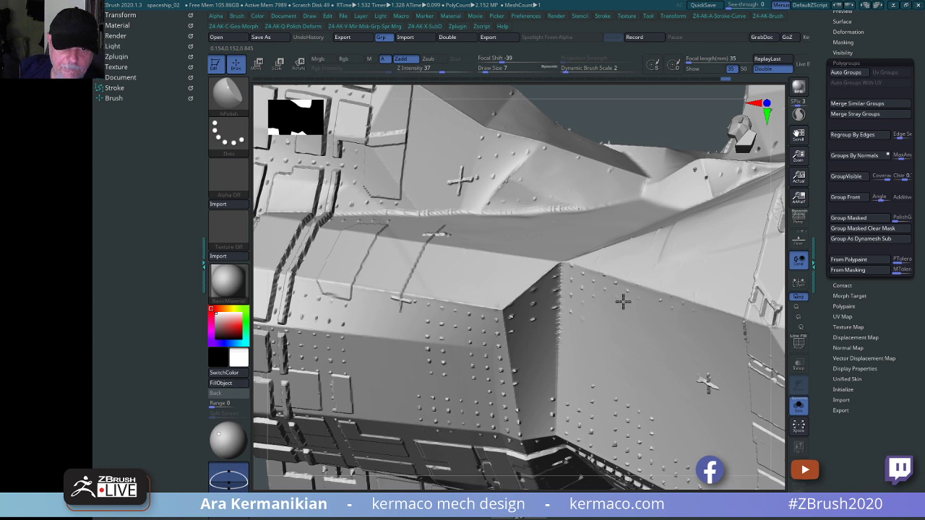
pyautogui.press('shift')
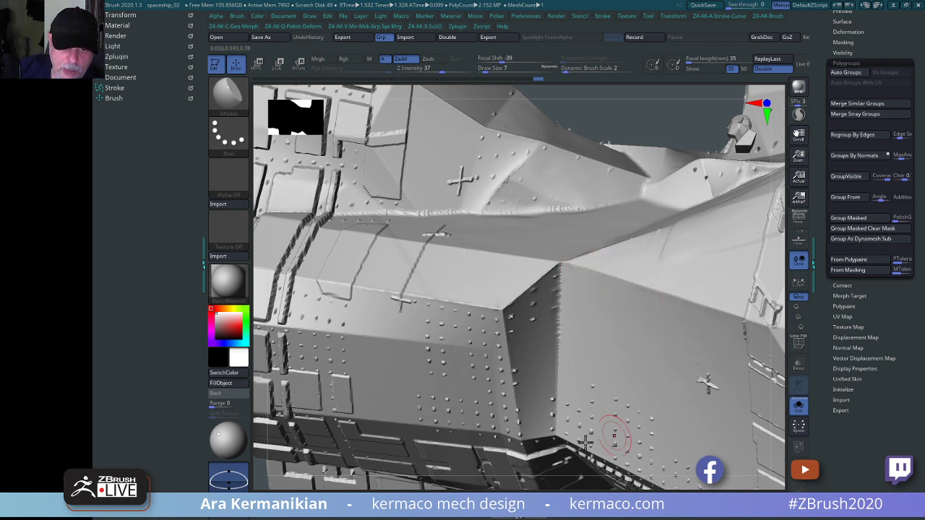
pyautogui.press('shift')
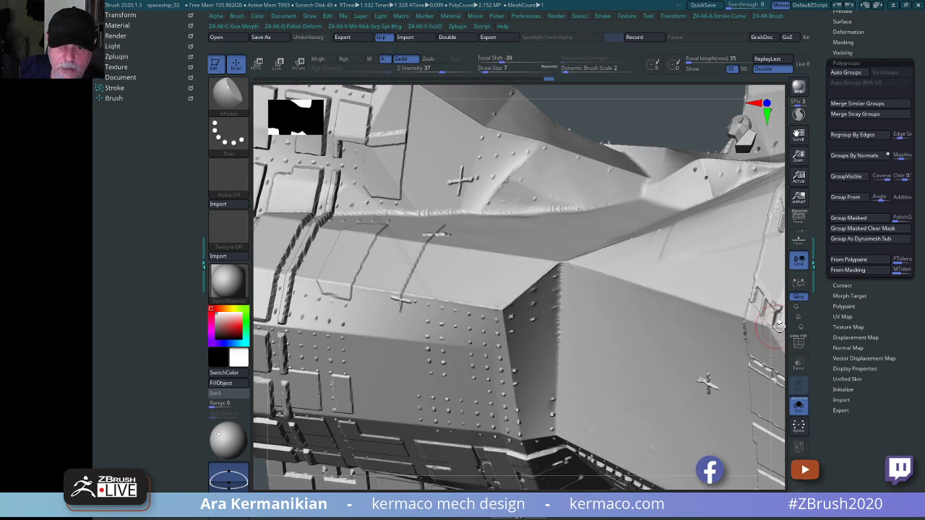
# Remove the dots from the recessed hull facets and the narrow ledge above the dark crease by polishing and smoothing them.
pyautogui.keyDown('ctrl'); pyautogui.moveTo(768, 322); pyautogui.dragTo(587, 327, button='right'); pyautogui.keyUp('ctrl')
pyautogui.moveTo(477, 444); pyautogui.dragTo(592, 344, button='right')
pyautogui.press('shift')
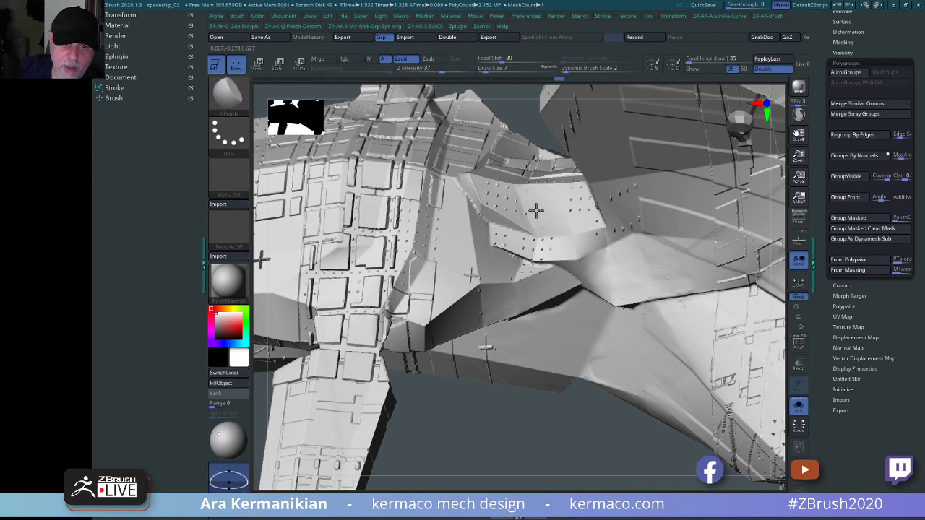
pyautogui.press('shift')
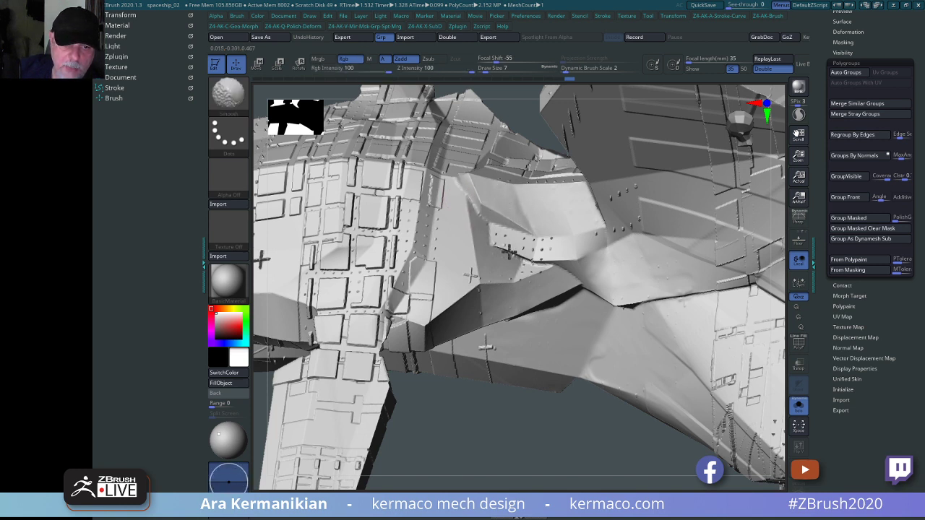
pyautogui.moveTo(509, 251)
pyautogui.keyDown('shift'); pyautogui.mouseDown()
pyautogui.moveTo(529, 265)
pyautogui.moveTo(497, 238)
pyautogui.mouseUp(); pyautogui.keyUp('shift')
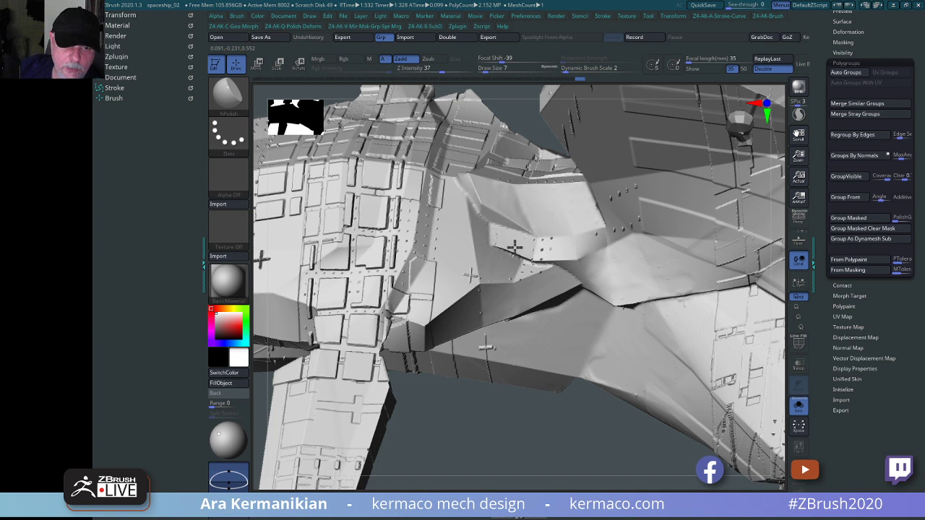
pyautogui.moveTo(524, 249); pyautogui.dragTo(550, 248)
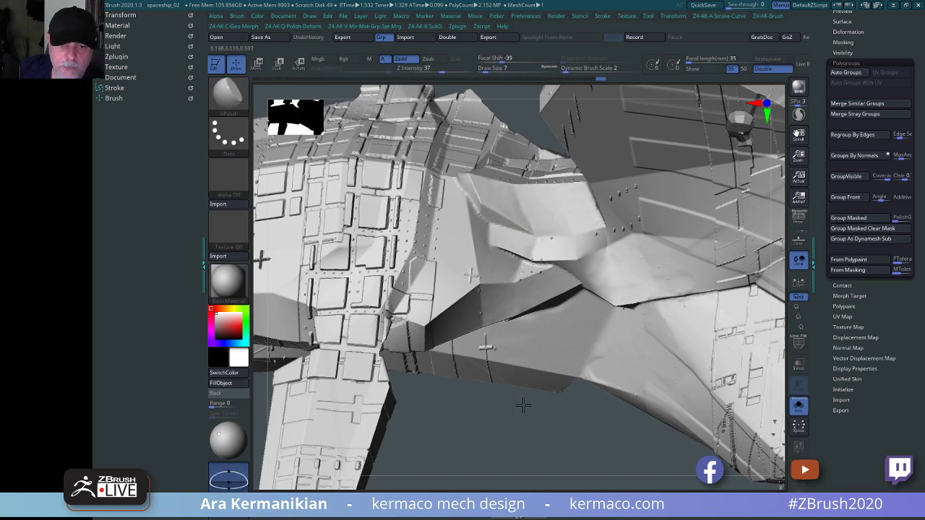
# Even out the cleaned recessed facets near the large fin's base with hPolish and smooth the hollow beside them.
pyautogui.press('f')
pyautogui.moveTo(572, 435); pyautogui.dragTo(491, 245)
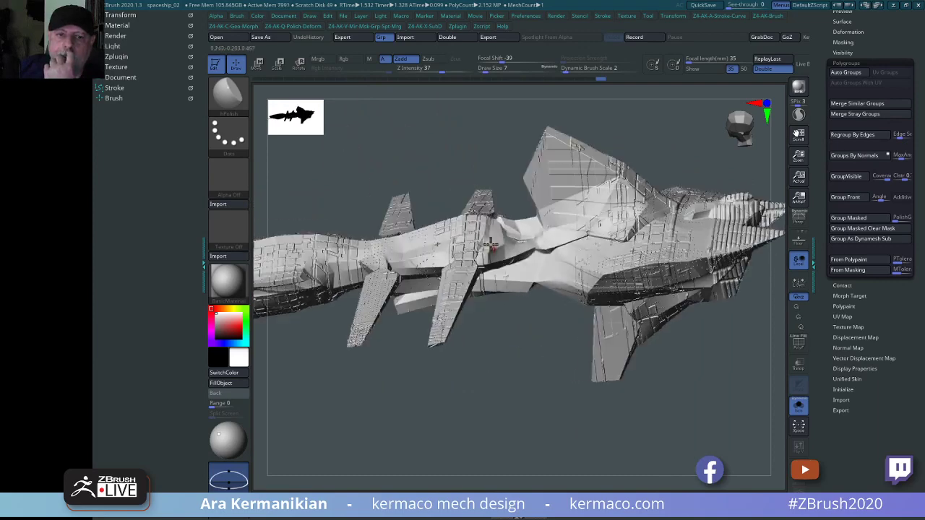
pyautogui.moveTo(576, 406); pyautogui.dragTo(531, 401)
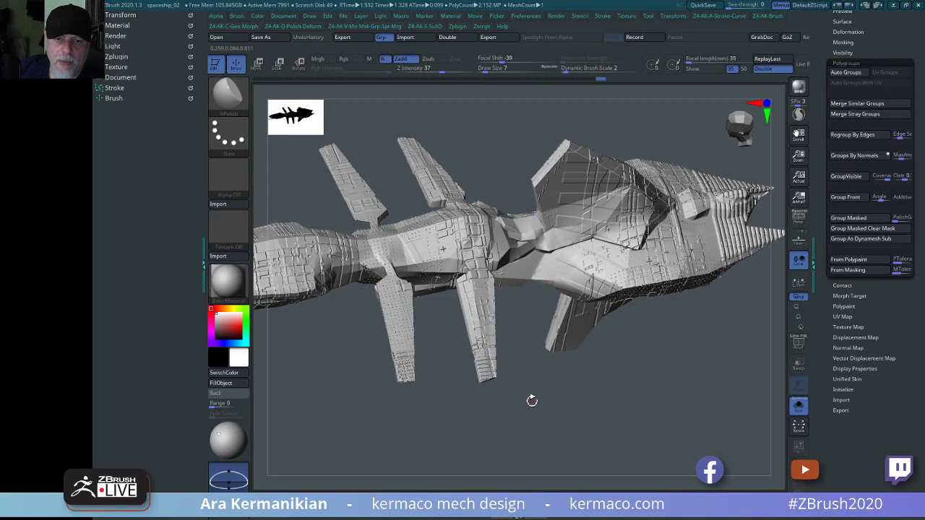
pyautogui.moveTo(547, 438)
pyautogui.keyDown('alt'); pyautogui.mouseDown()
pyautogui.moveTo(614, 293)
pyautogui.moveTo(609, 249)
pyautogui.moveTo(578, 247)
pyautogui.mouseUp(); pyautogui.keyUp('alt')
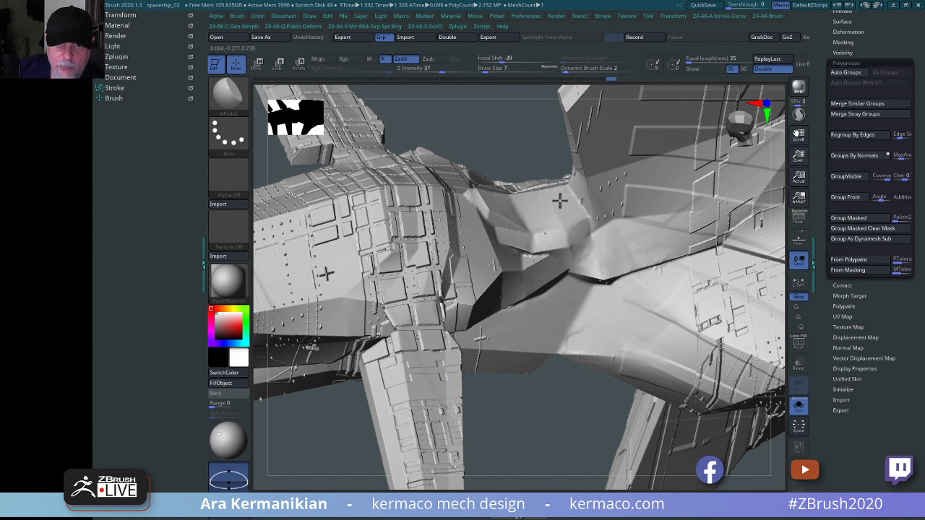
pyautogui.moveTo(530, 195)
pyautogui.mouseDown()
pyautogui.moveTo(550, 223)
pyautogui.moveTo(549, 208)
pyautogui.mouseUp()
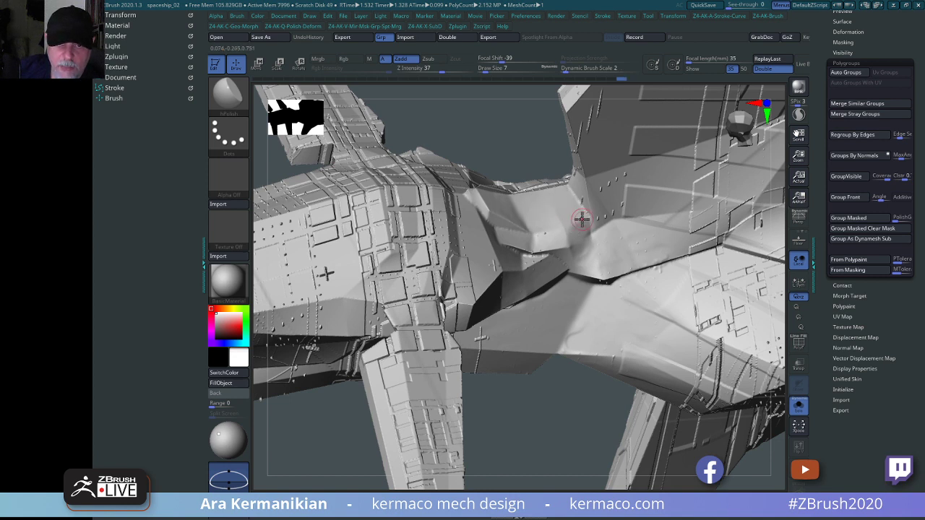
pyautogui.keyDown('shift'); pyautogui.moveTo(569, 251); pyautogui.dragTo(574, 244); pyautogui.keyUp('shift')
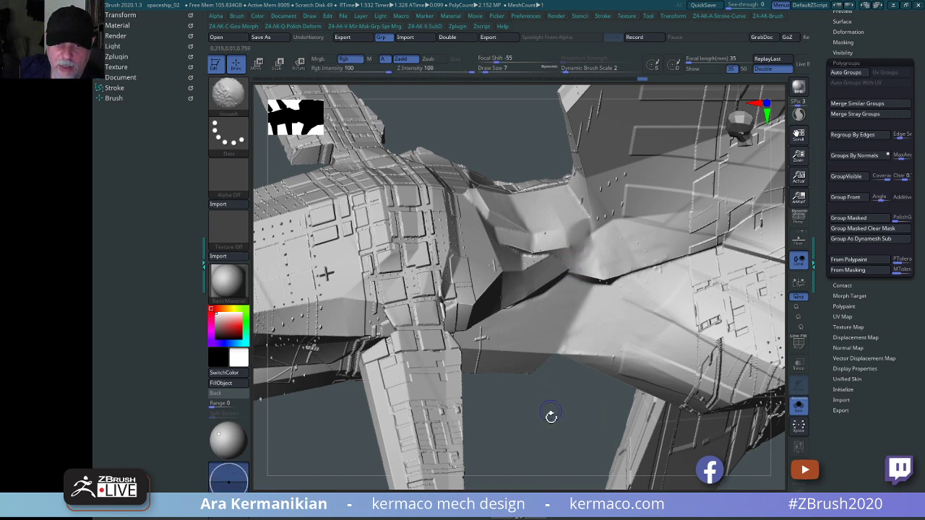
# Examine the whole ship's panel detail from above and the side, and open the tool's layers settings.
pyautogui.press('f')
pyautogui.moveTo(537, 152); pyautogui.dragTo(607, 430)
pyautogui.moveTo(746, 393); pyautogui.dragTo(711, 221)
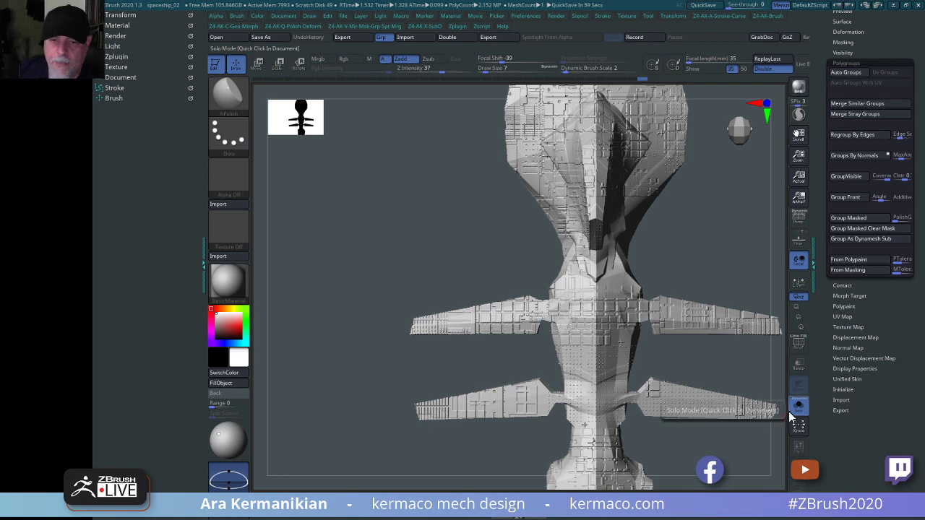
pyautogui.moveTo(743, 380); pyautogui.dragTo(672, 406)
pyautogui.moveTo(586, 390); pyautogui.dragTo(578, 364)
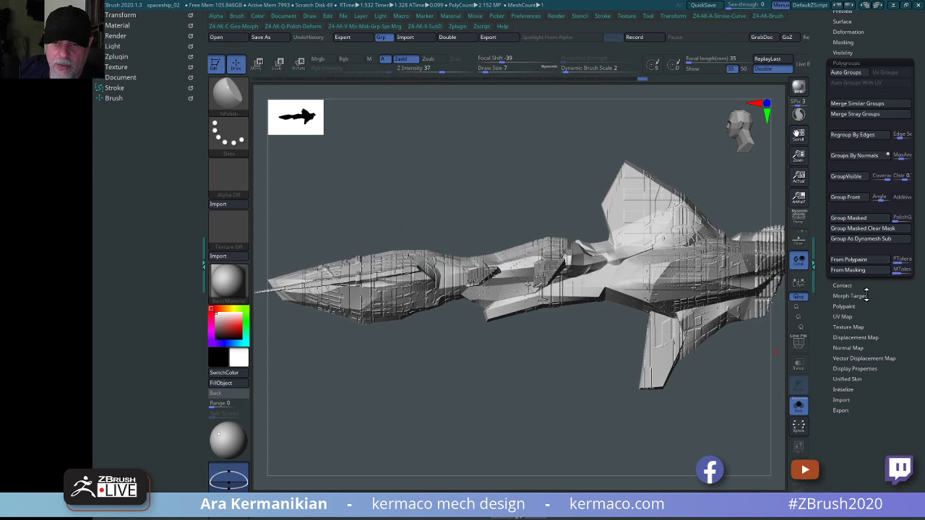
pyautogui.scroll(5, 902, 328)
pyautogui.click(841, 307)
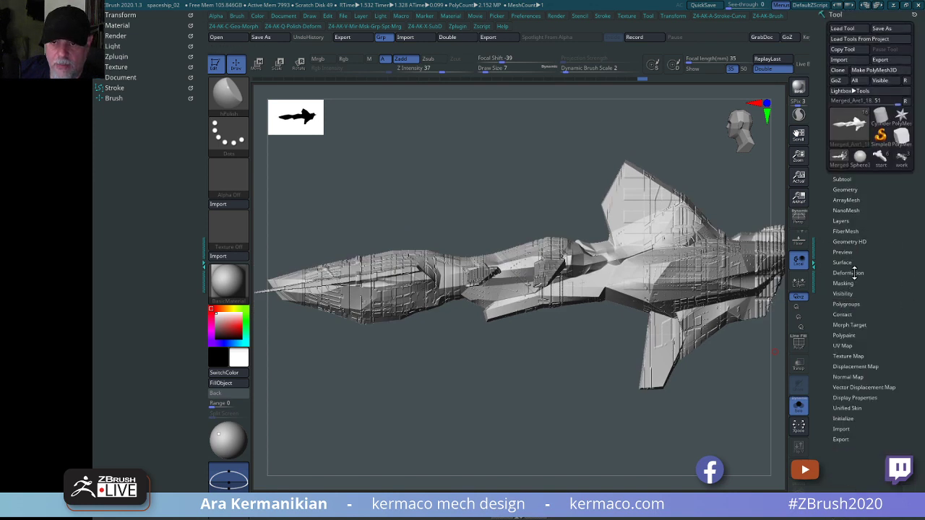
pyautogui.click(842, 221)
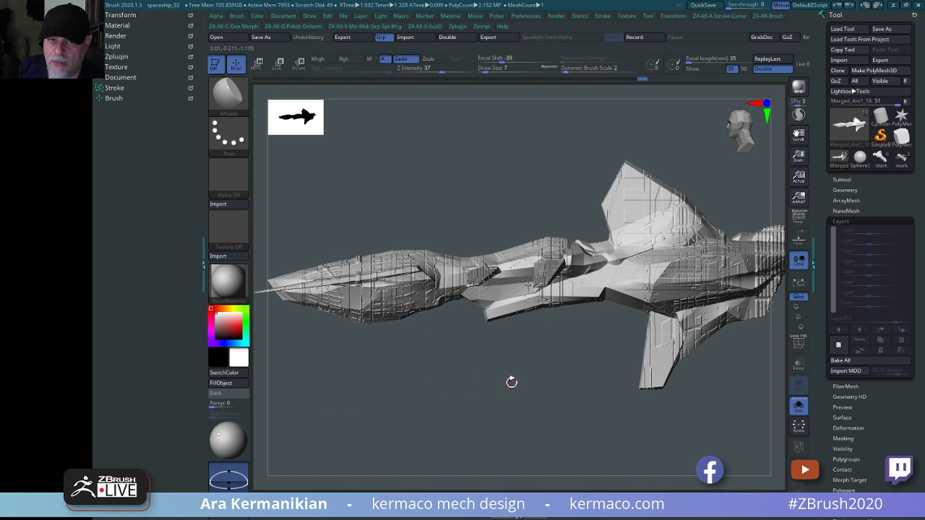
pyautogui.moveTo(510, 382); pyautogui.dragTo(677, 420)
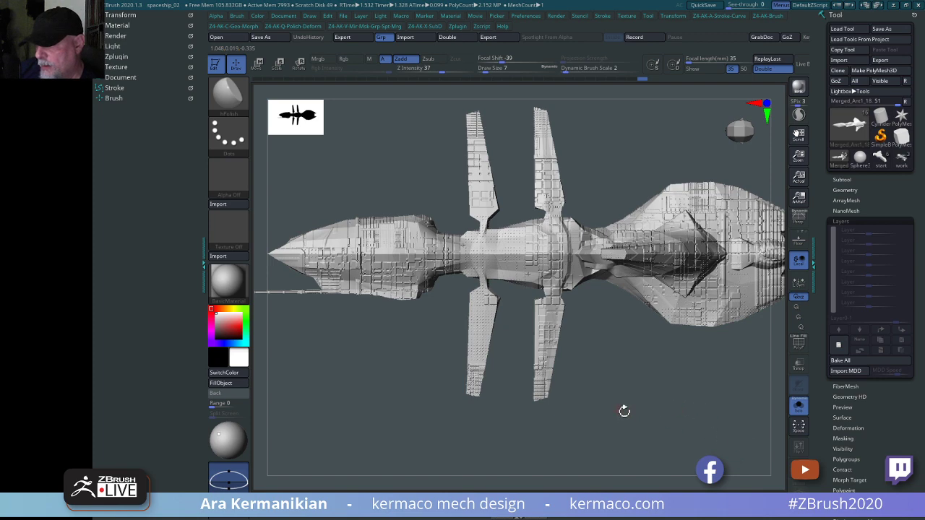
pyautogui.moveTo(677, 400); pyautogui.dragTo(636, 426)
pyautogui.moveTo(677, 452); pyautogui.dragTo(620, 435)
# Switch to the HistoryRecall brush for cleaning the mid-hull section between the struts and the large fin.
pyautogui.keyDown('ctrl'); pyautogui.moveTo(542, 425); pyautogui.dragTo(608, 440, button='right'); pyautogui.keyUp('ctrl')
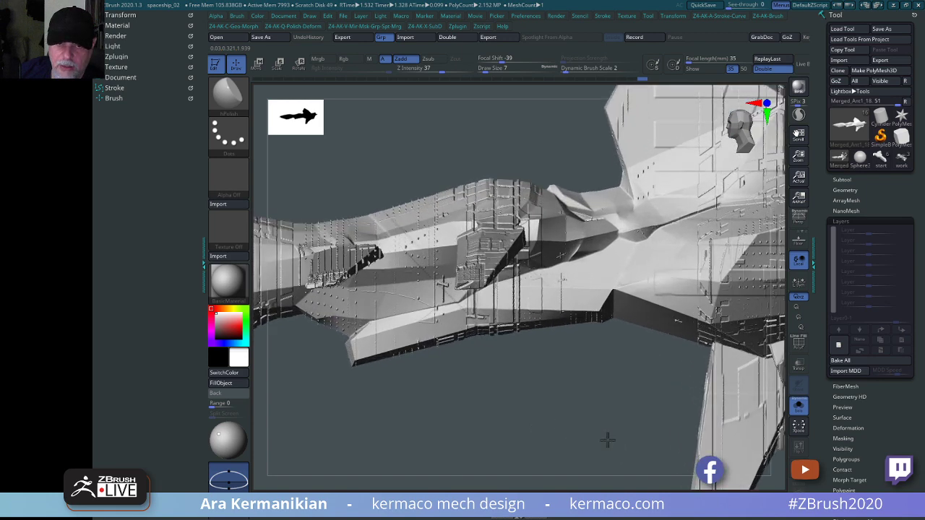
pyautogui.moveTo(608, 439)
pyautogui.mouseDown()
pyautogui.moveTo(584, 434)
pyautogui.moveTo(604, 387)
pyautogui.mouseUp()
pyautogui.hotkey('ctrl', 'a')
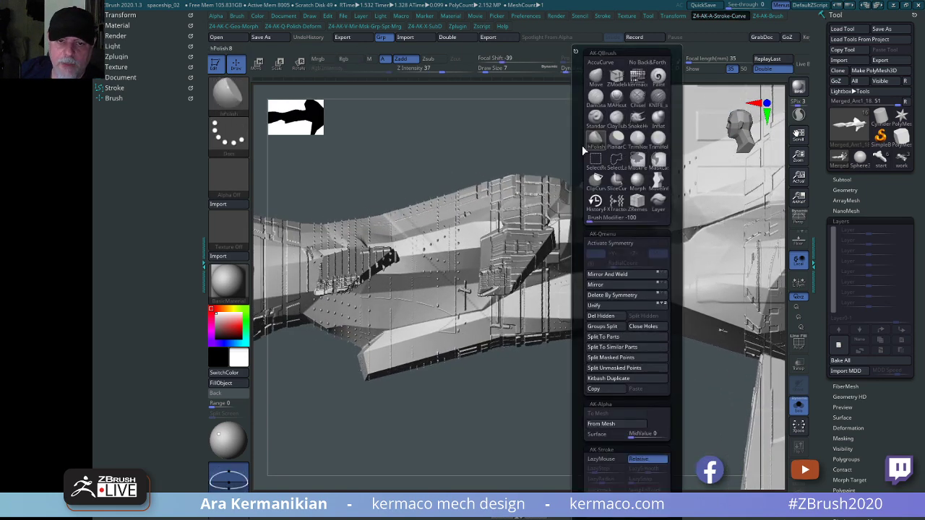
pyautogui.click(595, 203)
# Try to recall a clean surface on the facet beside the strut with HistoryRecall, and undo the stroke.
pyautogui.moveTo(600, 444)
pyautogui.mouseDown()
pyautogui.moveTo(595, 463)
pyautogui.moveTo(586, 434)
pyautogui.mouseUp()
pyautogui.keyDown('ctrl'); pyautogui.moveTo(586, 433); pyautogui.dragTo(607, 442, button='right'); pyautogui.keyUp('ctrl')
pyautogui.moveTo(533, 273)
pyautogui.mouseDown()
pyautogui.moveTo(516, 283)
pyautogui.moveTo(564, 278)
pyautogui.mouseUp()
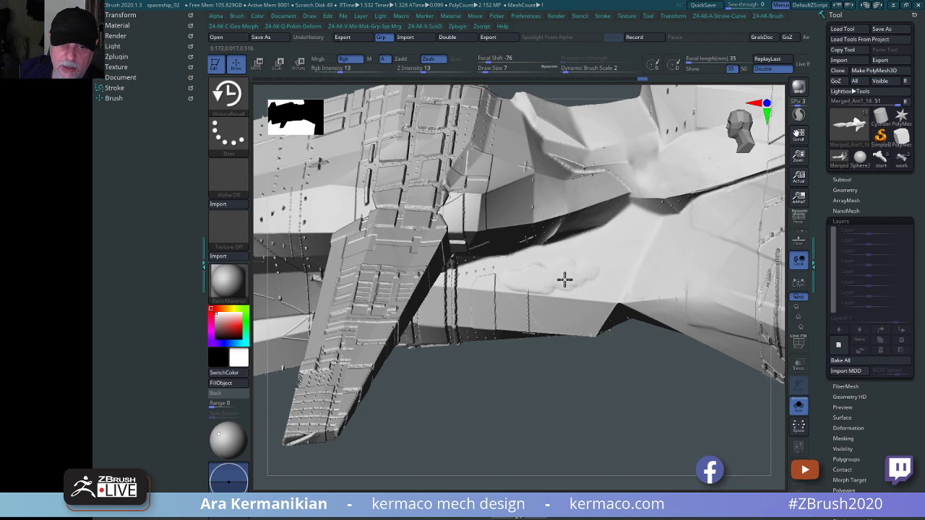
pyautogui.press('ctrl')
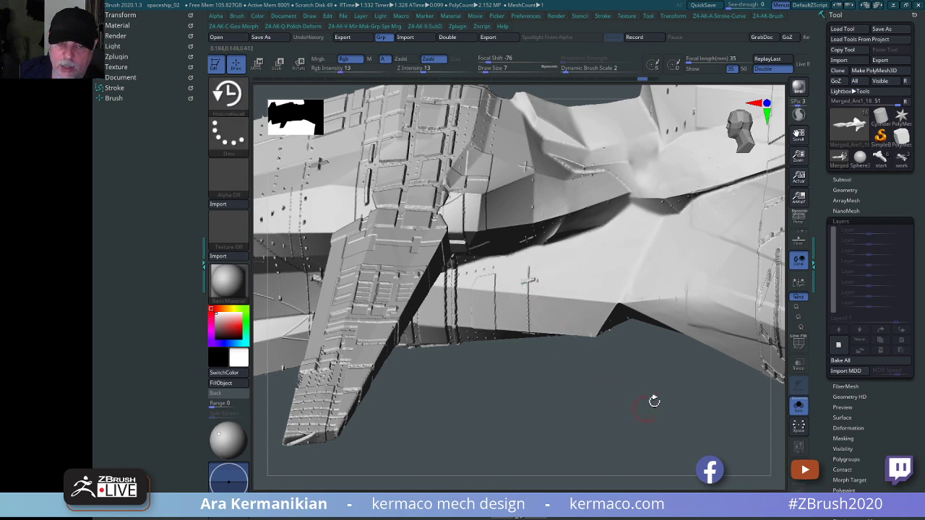
# Select the smooth Merged_Ant1_20 subtool and mark its state in the undo history as the recall source.
pyautogui.moveTo(643, 415); pyautogui.dragTo(582, 341)
pyautogui.moveTo(622, 413); pyautogui.dragTo(664, 276)
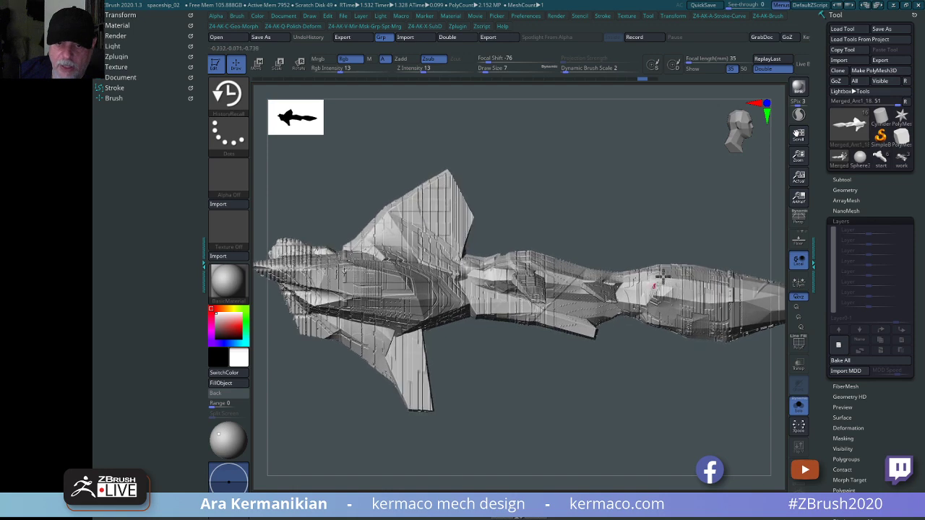
pyautogui.moveTo(708, 179); pyautogui.dragTo(662, 141)
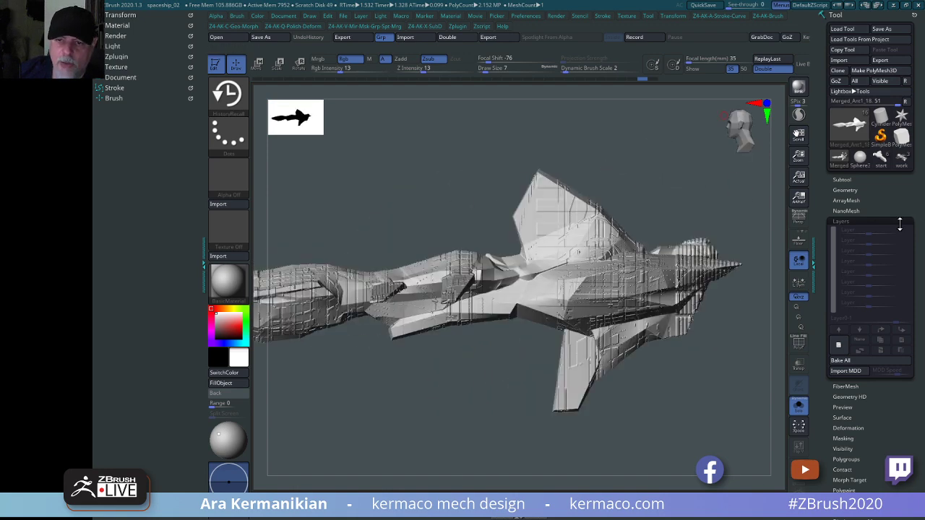
pyautogui.click(842, 179)
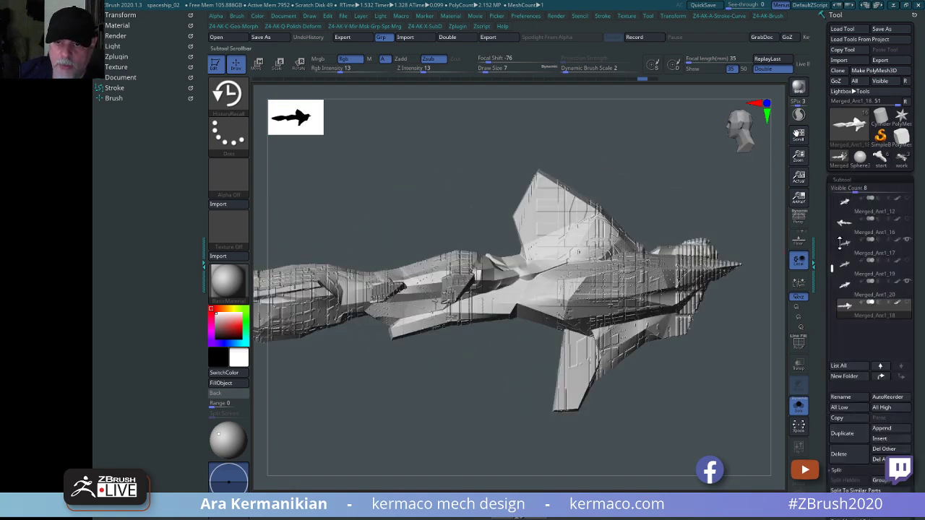
pyautogui.click(843, 297)
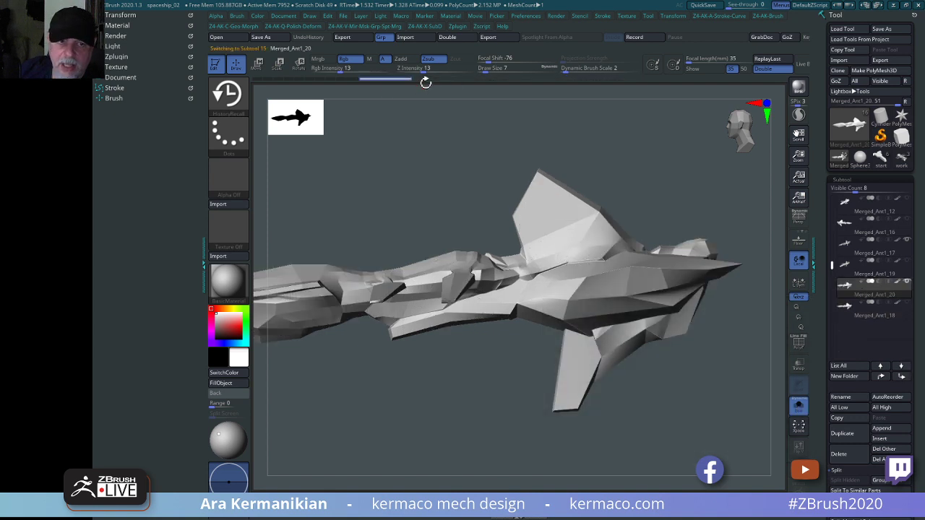
pyautogui.keyDown('ctrl'); pyautogui.click(376, 79); pyautogui.keyUp('ctrl')
# Shrink the smooth Merged_Ant1_20 hull with an Inflate deformation of -8.
pyautogui.moveTo(621, 163)
pyautogui.mouseDown()
pyautogui.moveTo(657, 159)
pyautogui.moveTo(644, 166)
pyautogui.moveTo(672, 172)
pyautogui.moveTo(665, 168)
pyautogui.mouseUp()
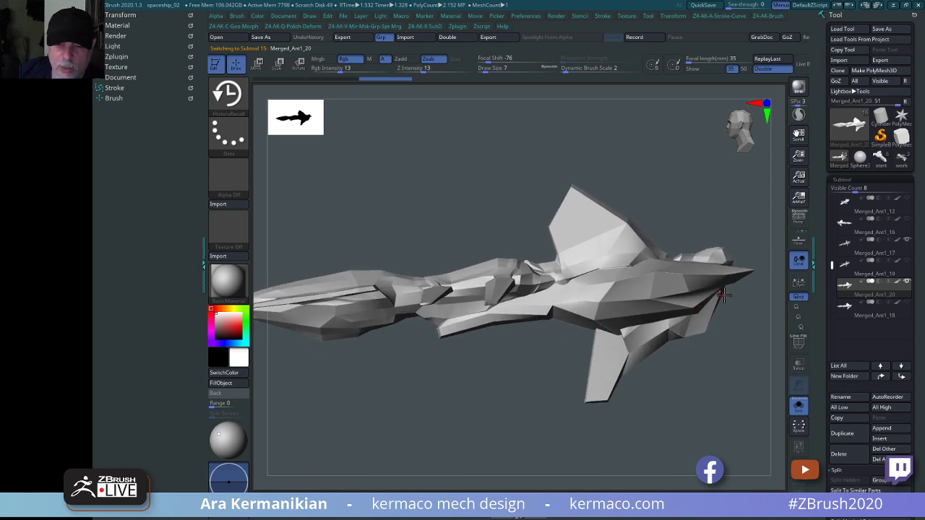
pyautogui.scroll(-3, 827, 399)
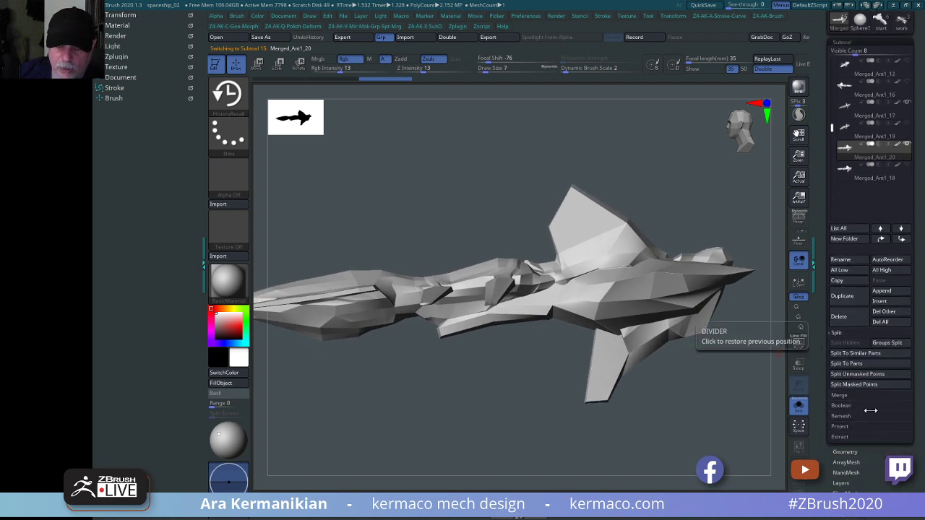
pyautogui.scroll(-1, 867, 469)
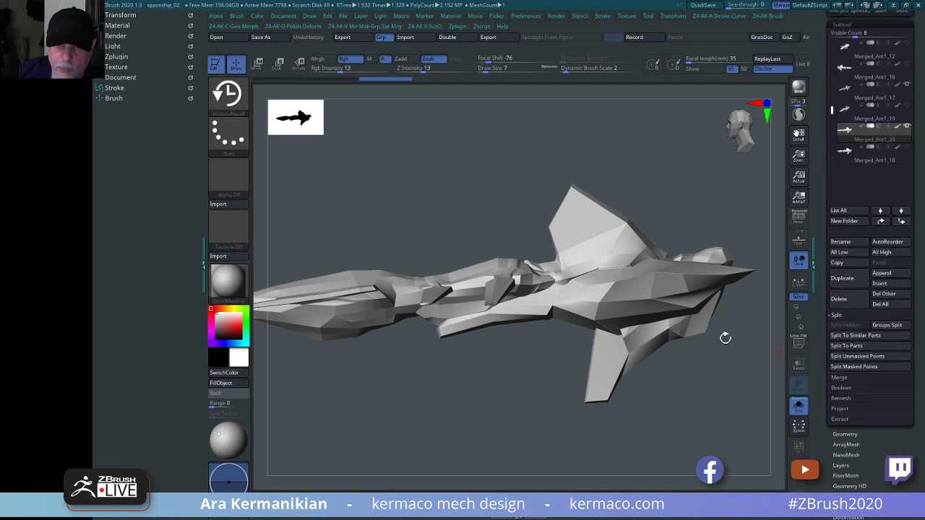
pyautogui.press('w')
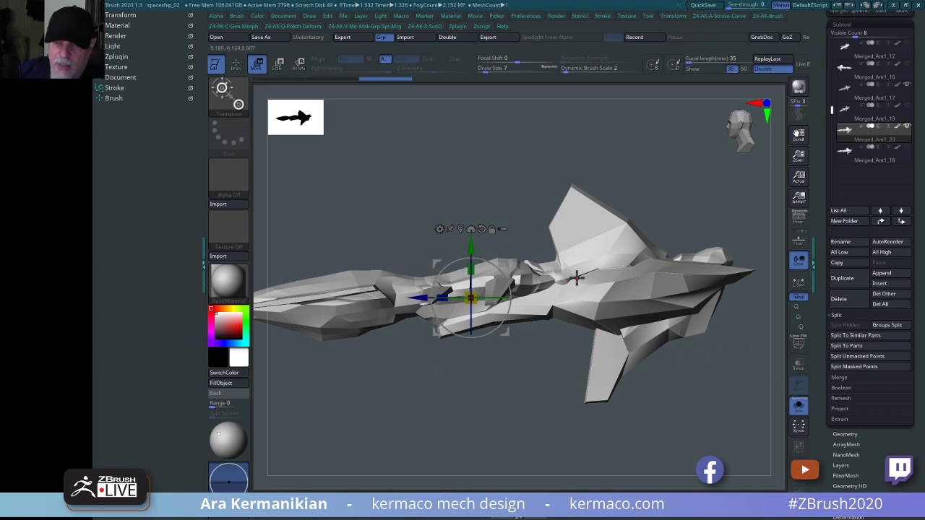
pyautogui.press('q')
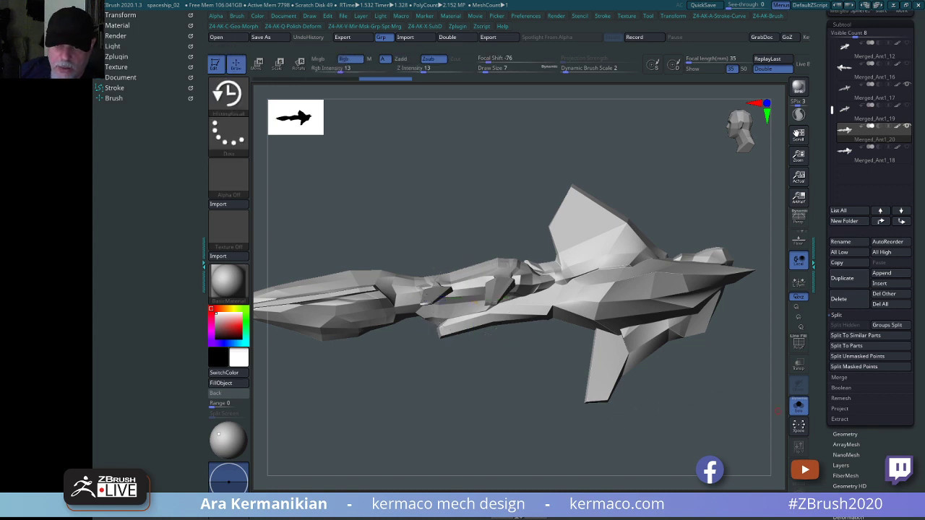
pyautogui.moveTo(892, 487); pyautogui.dragTo(892, 455)
pyautogui.click(845, 484)
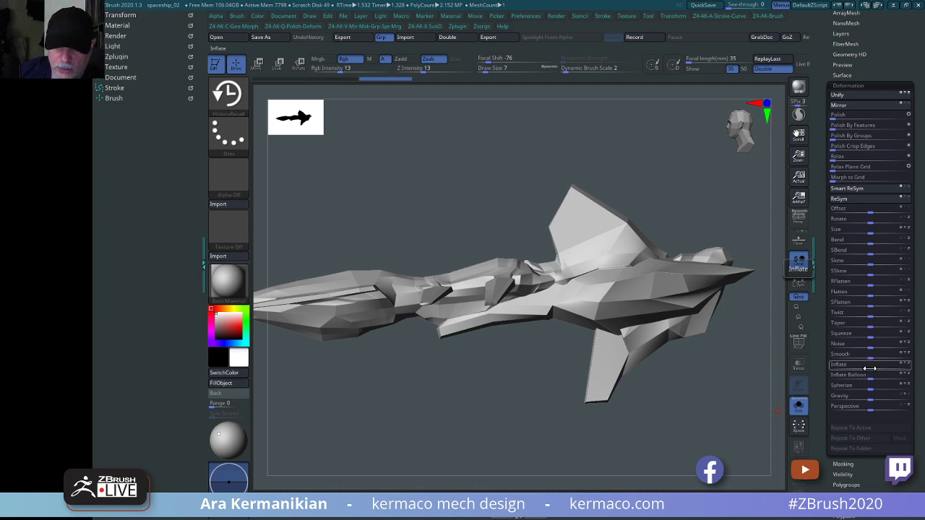
pyautogui.moveTo(870, 369); pyautogui.dragTo(865, 367)
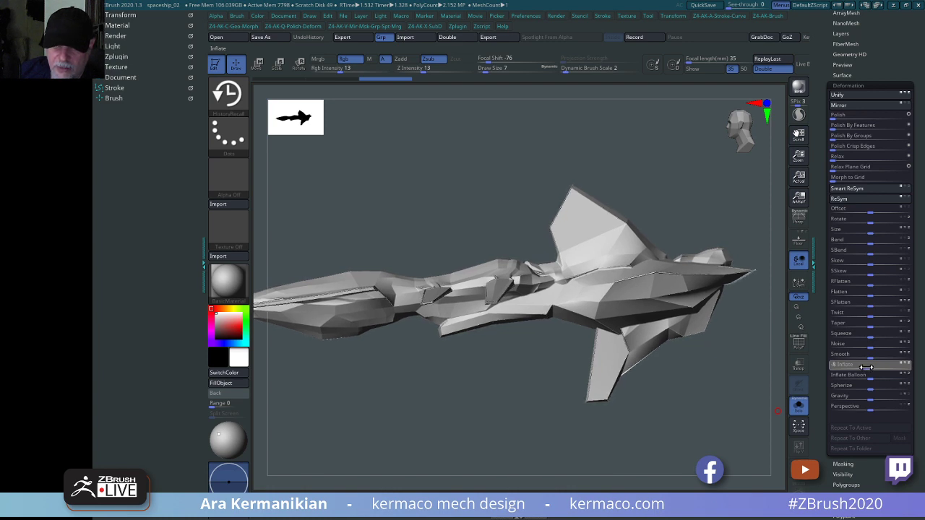
pyautogui.moveTo(867, 368); pyautogui.dragTo(867, 367)
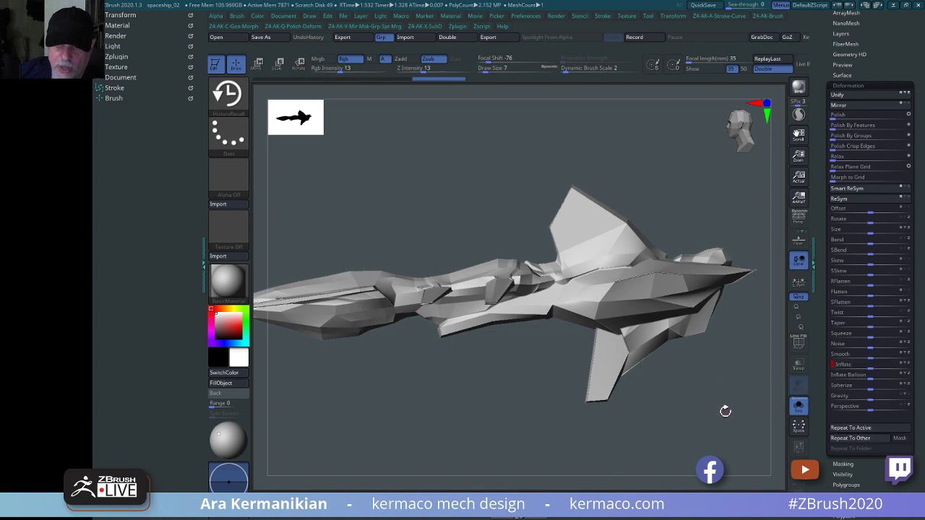
# Mark the deflated hull's history state as the recall source and select the detailed Merged_Ant1_18 subtool.
pyautogui.moveTo(729, 425); pyautogui.dragTo(675, 438)
pyautogui.keyDown('alt'); pyautogui.moveTo(674, 438); pyautogui.dragTo(672, 462); pyautogui.keyUp('alt')
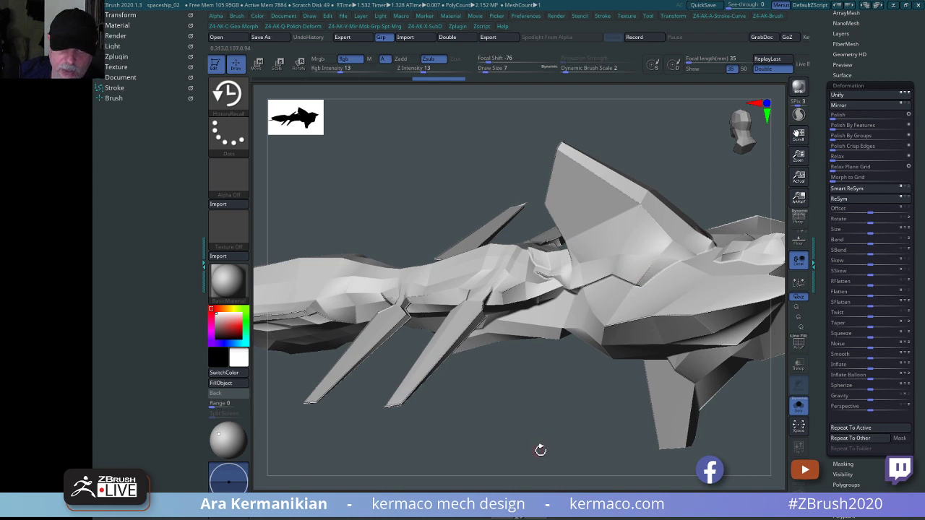
pyautogui.moveTo(541, 448)
pyautogui.keyDown('alt'); pyautogui.mouseDown()
pyautogui.moveTo(509, 421)
pyautogui.moveTo(537, 421)
pyautogui.moveTo(750, 360)
pyautogui.mouseUp(); pyautogui.keyUp('alt')
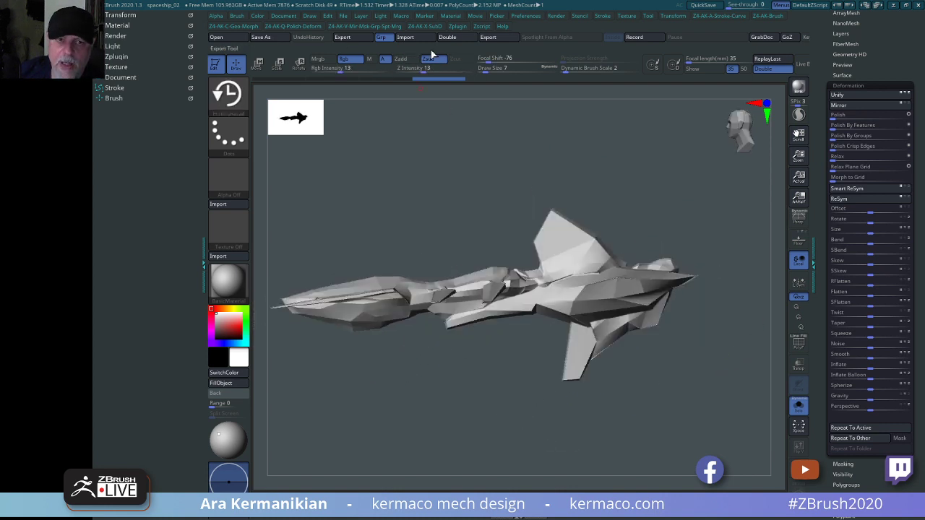
pyautogui.press('ctrl')
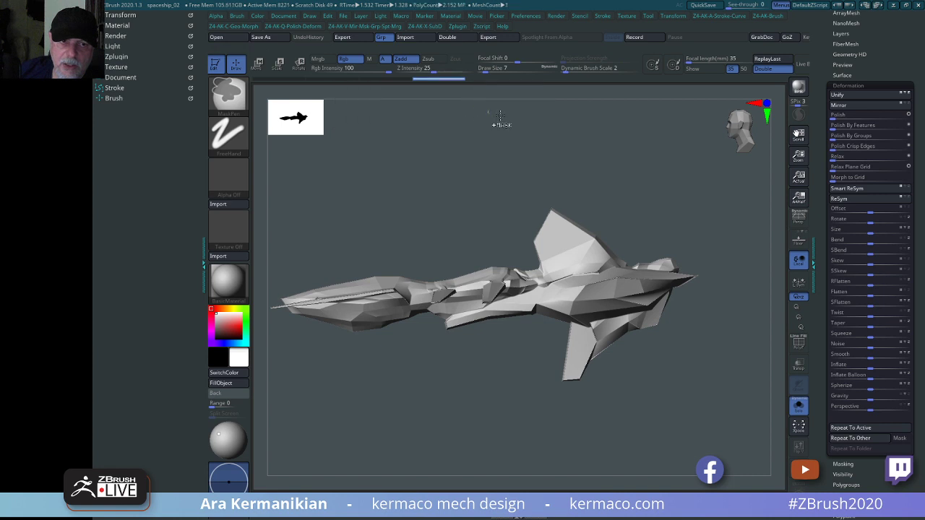
pyautogui.click(847, 86)
pyautogui.moveTo(825, 106); pyautogui.dragTo(814, 220)
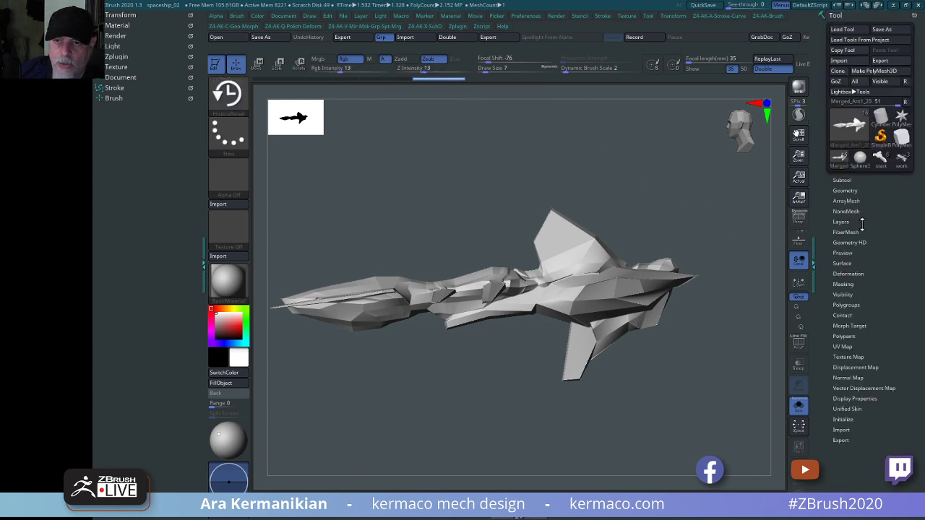
pyautogui.click(845, 180)
pyautogui.click(858, 309)
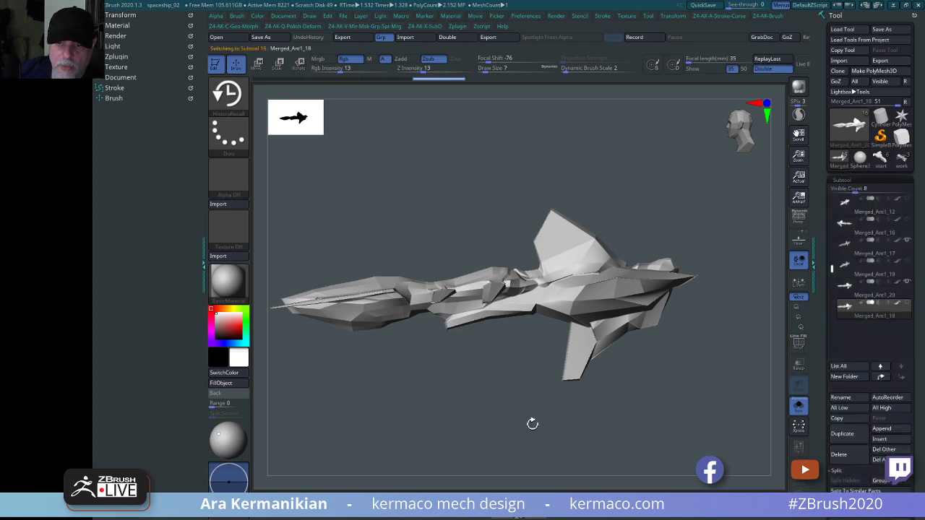
# Try to recall the deflated surface on Merged_Ant1_18's light facet below the dark crease, and undo the stroke.
pyautogui.keyDown('alt'); pyautogui.moveTo(471, 433); pyautogui.dragTo(594, 400); pyautogui.keyUp('alt')
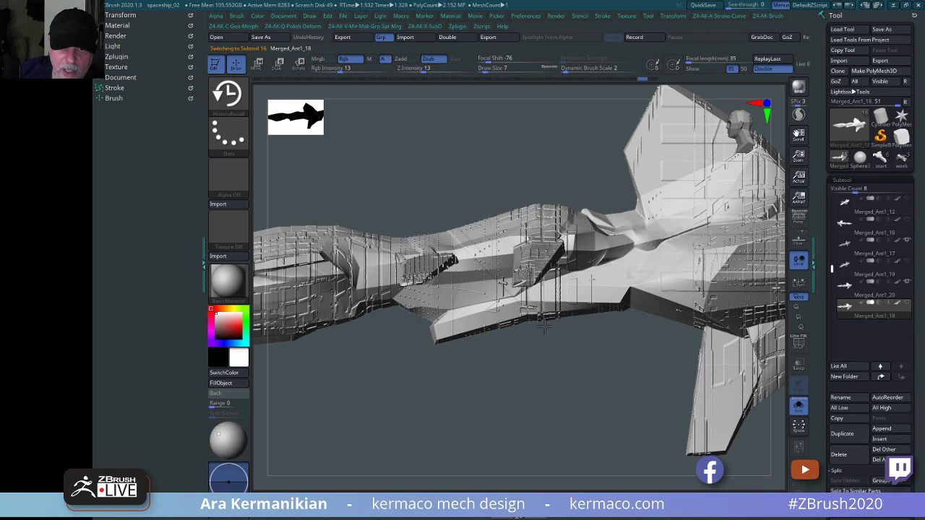
pyautogui.moveTo(580, 388); pyautogui.dragTo(620, 314)
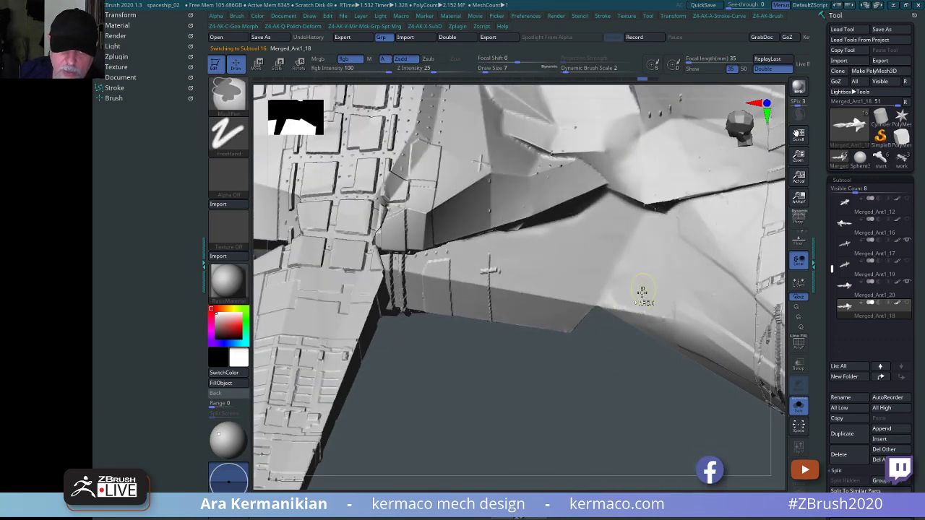
pyautogui.moveTo(585, 435)
pyautogui.mouseDown()
pyautogui.moveTo(524, 297)
pyautogui.moveTo(489, 289)
pyautogui.moveTo(509, 271)
pyautogui.moveTo(498, 265)
pyautogui.moveTo(567, 250)
pyautogui.moveTo(526, 280)
pyautogui.moveTo(461, 285)
pyautogui.moveTo(511, 297)
pyautogui.moveTo(452, 294)
pyautogui.moveTo(470, 289)
pyautogui.moveTo(429, 283)
pyautogui.moveTo(571, 337)
pyautogui.mouseUp()
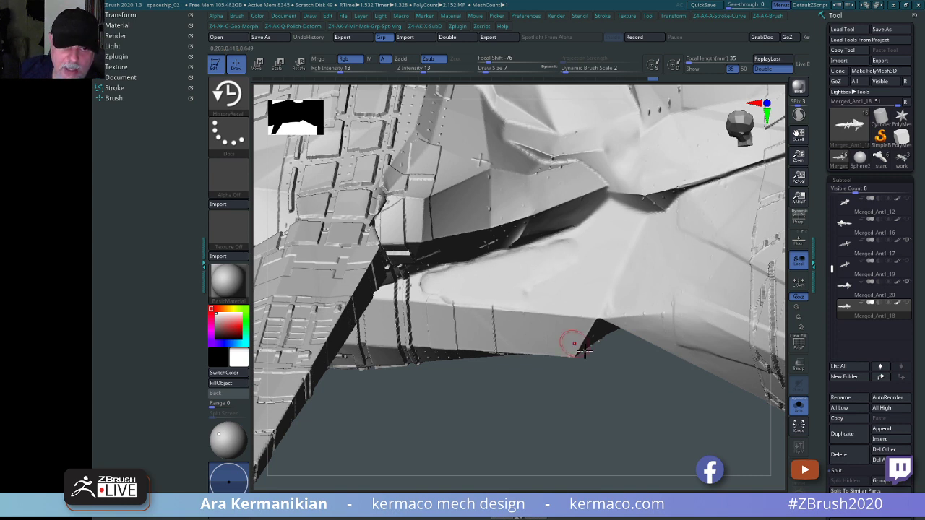
pyautogui.press('ctrl')
pyautogui.hotkey('ctrl', 'z')
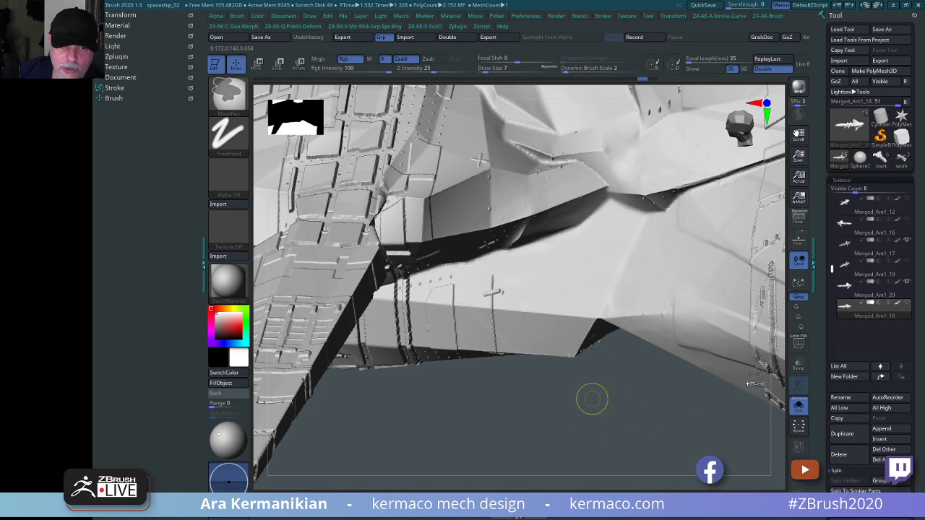
pyautogui.moveTo(572, 425)
pyautogui.mouseDown()
pyautogui.moveTo(622, 426)
pyautogui.moveTo(602, 423)
pyautogui.moveTo(747, 378)
pyautogui.mouseUp()
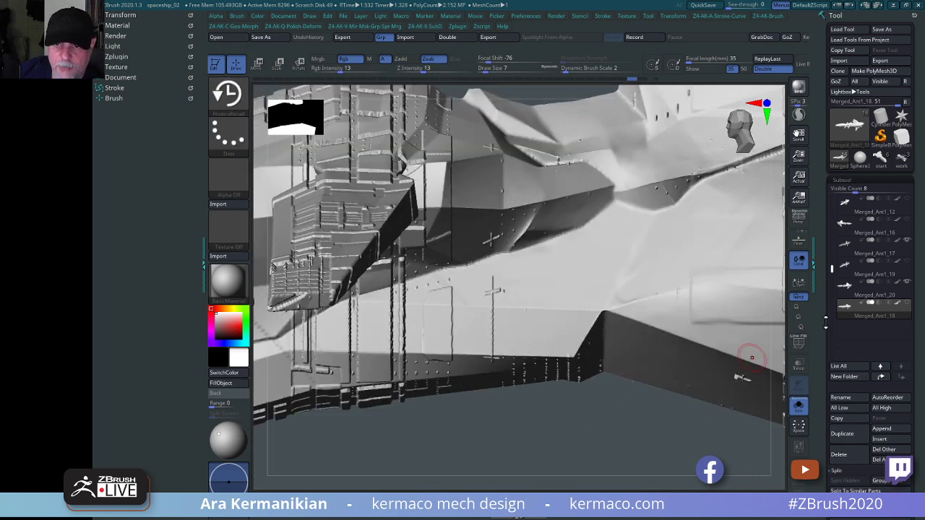
# Select the Merged_Ant1_20 subtool and revert its Inflate deformation through the undo history, keeping HistoryRecall as the brush.
pyautogui.click(874, 288)
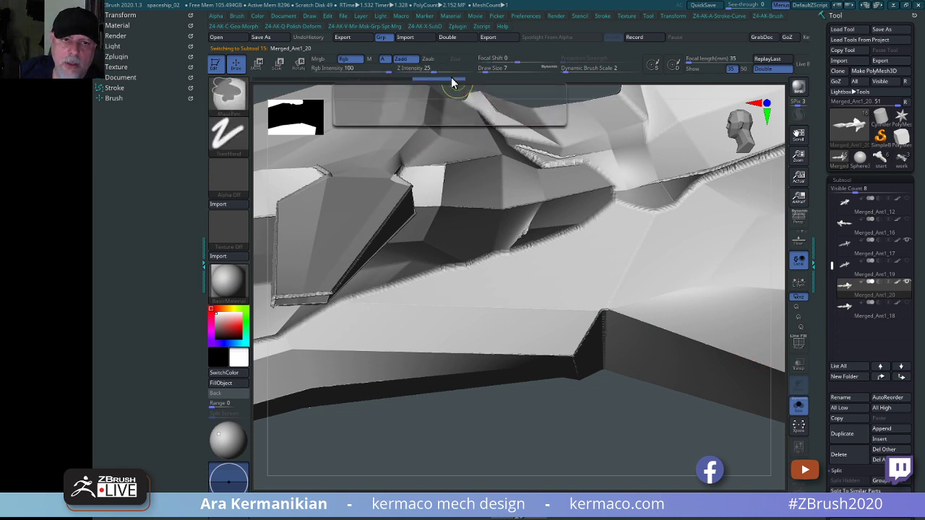
pyautogui.hotkey('ctrl', 'a')
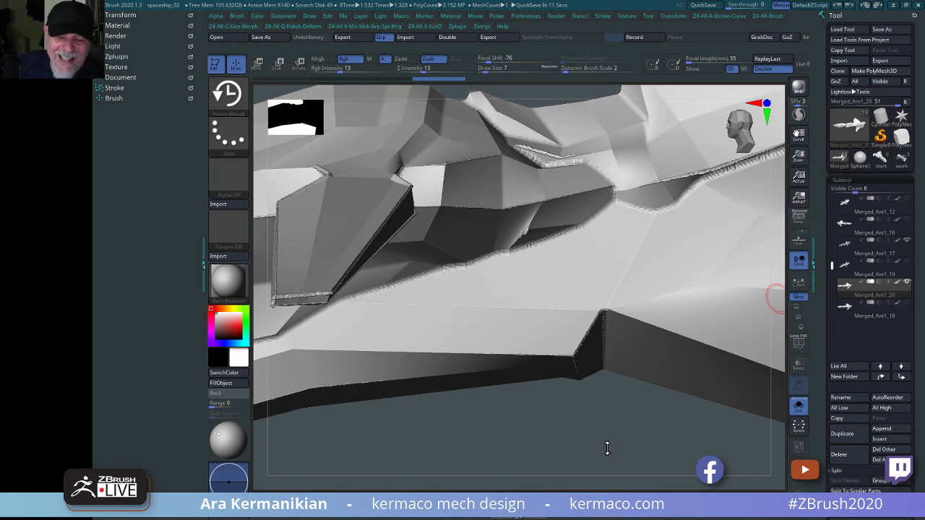
pyautogui.moveTo(606, 448); pyautogui.dragTo(612, 254)
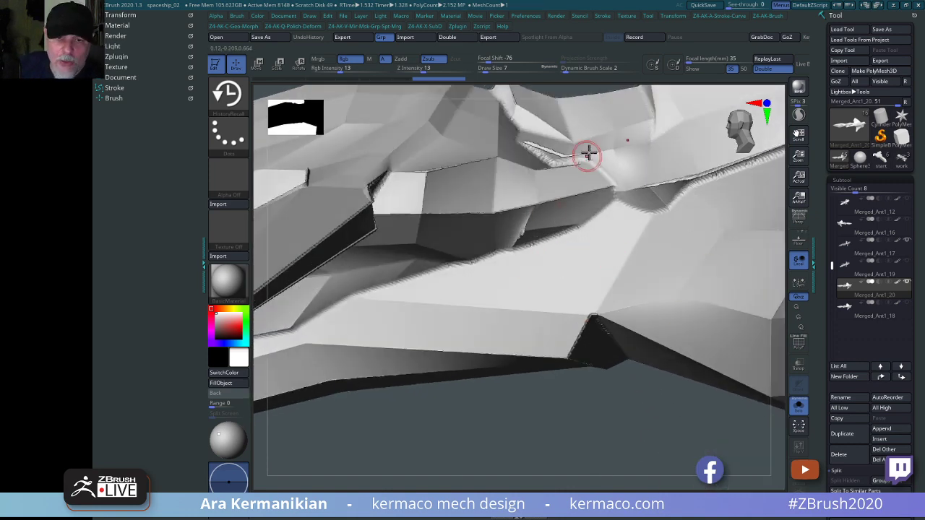
pyautogui.press('b')
pyautogui.press('h')
pyautogui.press('r')
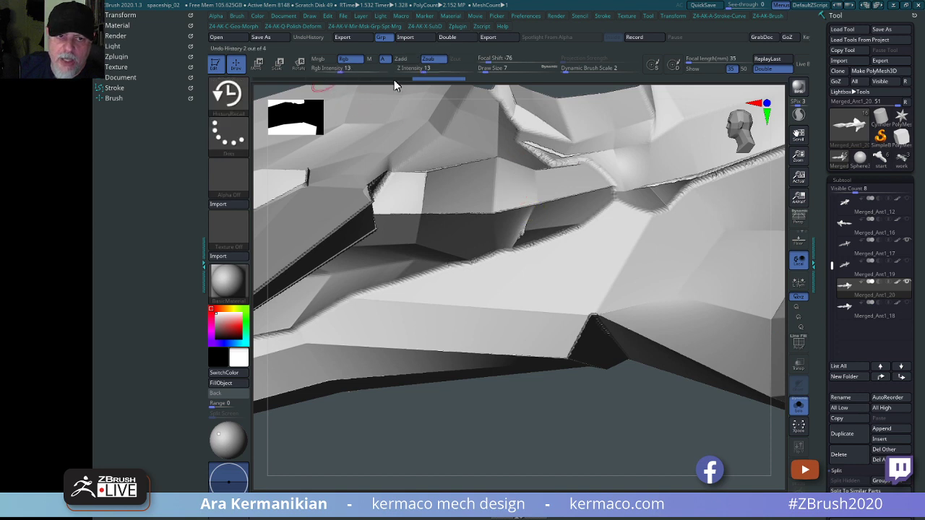
pyautogui.click(394, 80)
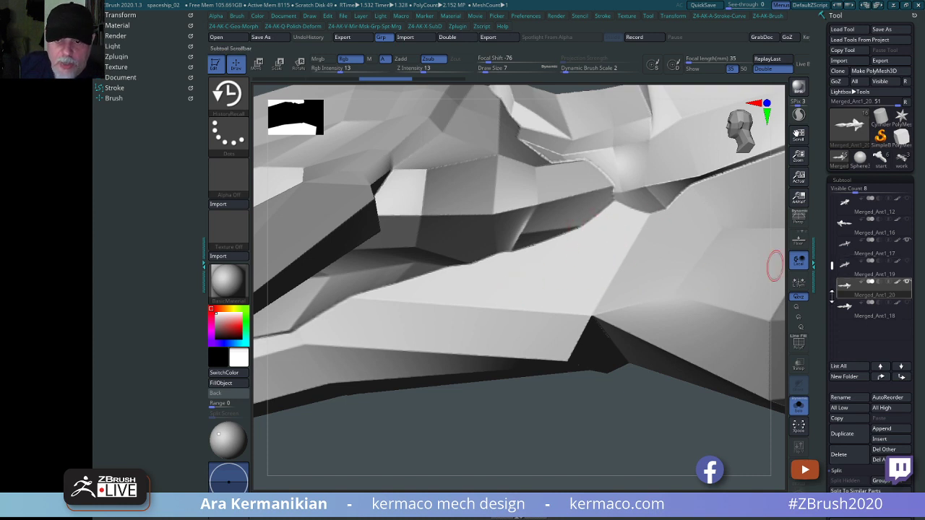
# Shrink the smooth Merged_Ant1_20 hull again by a small negative amount with the Inflate deformation.
pyautogui.scroll(-5, 867, 405)
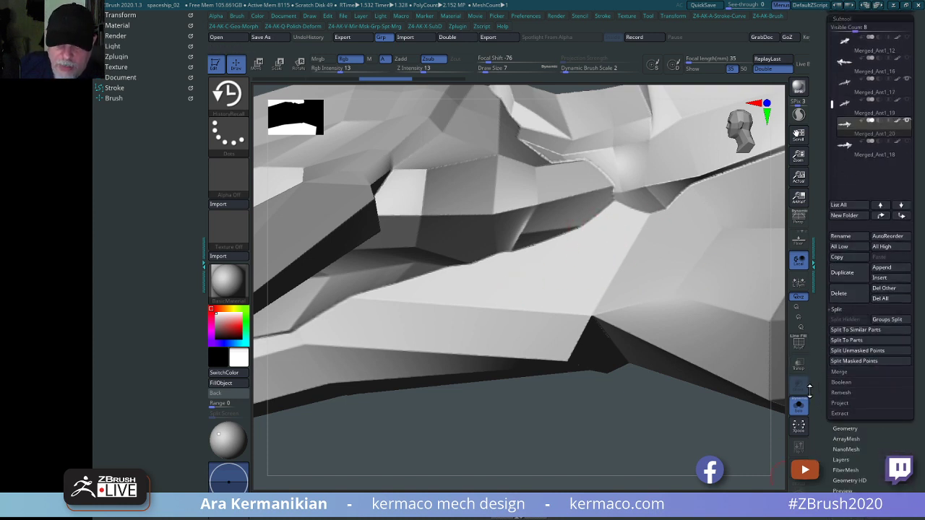
pyautogui.scroll(-10, 879, 296)
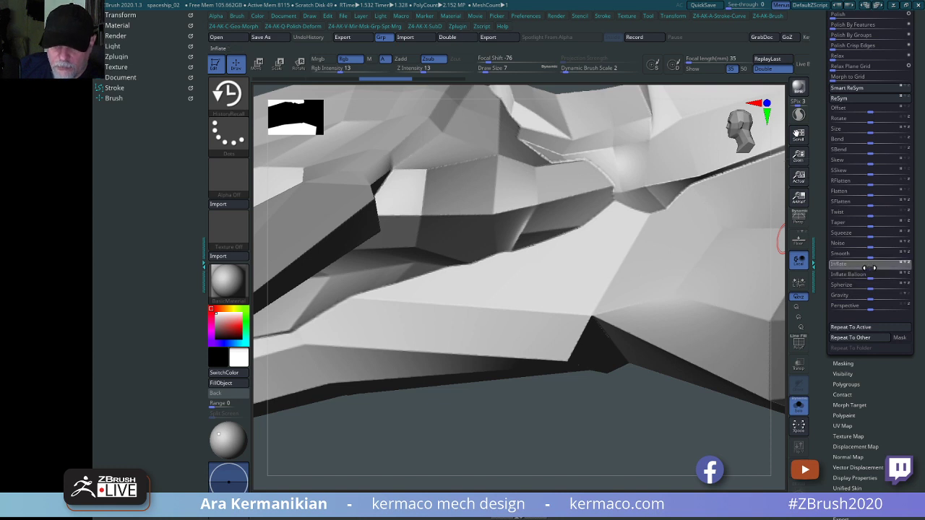
pyautogui.moveTo(867, 268); pyautogui.dragTo(863, 264)
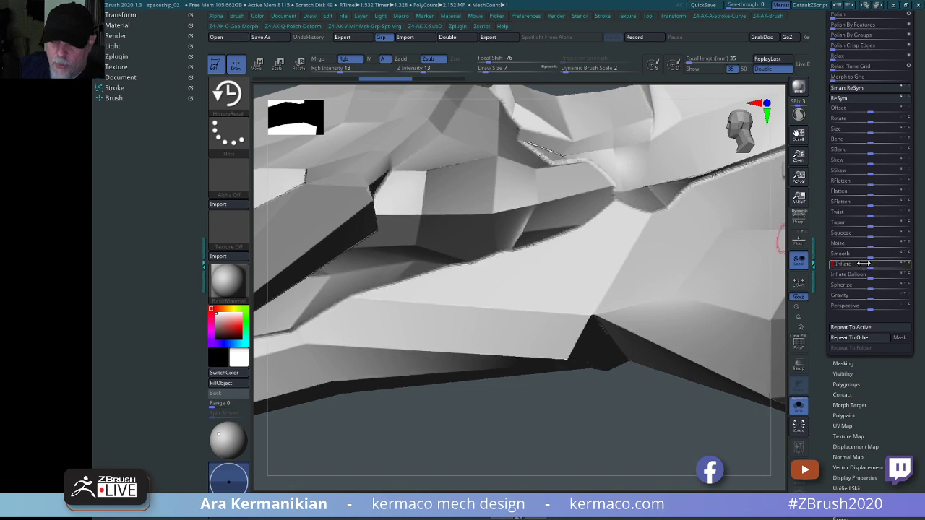
pyautogui.press('ctrl')
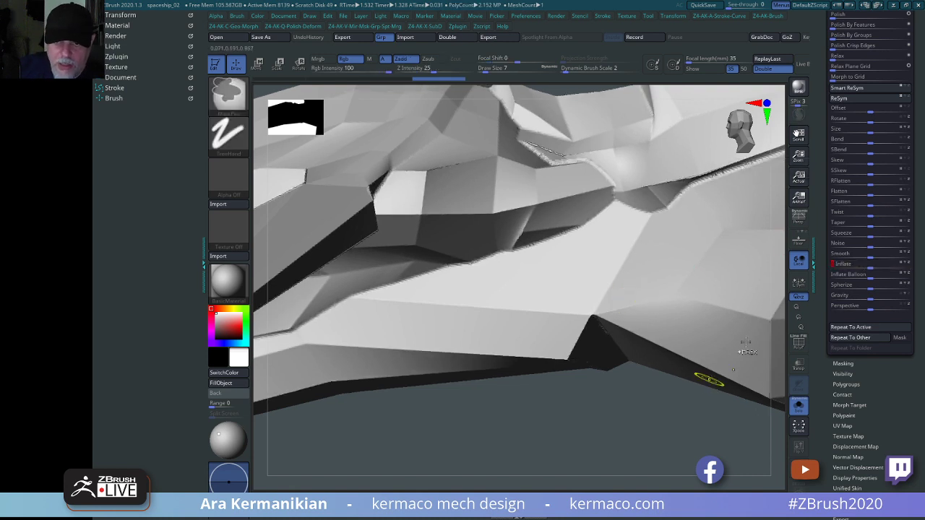
# Undo the last Inflate on the smooth Merged_Ant1_20 hull, reapply it by a small amount and mark that history state as the recall source.
pyautogui.hotkey('ctrl', 'z')
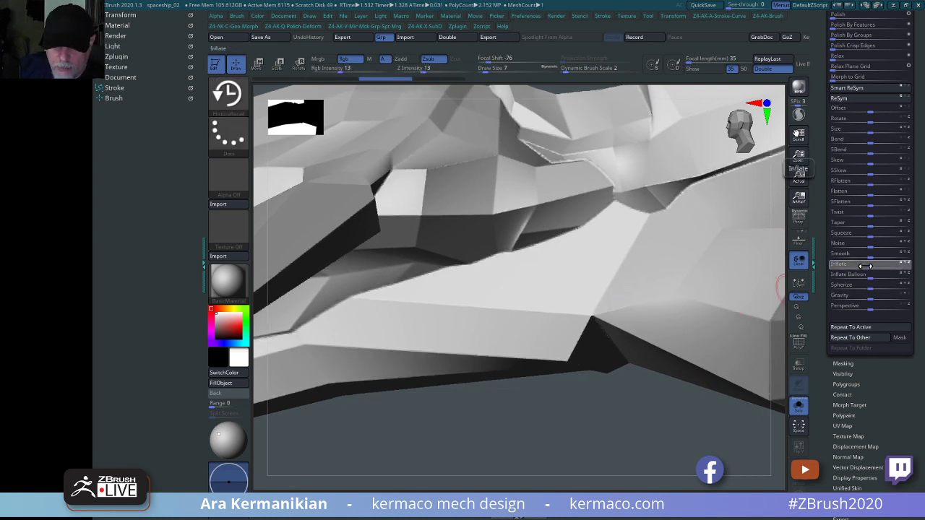
pyautogui.moveTo(865, 266); pyautogui.dragTo(867, 263)
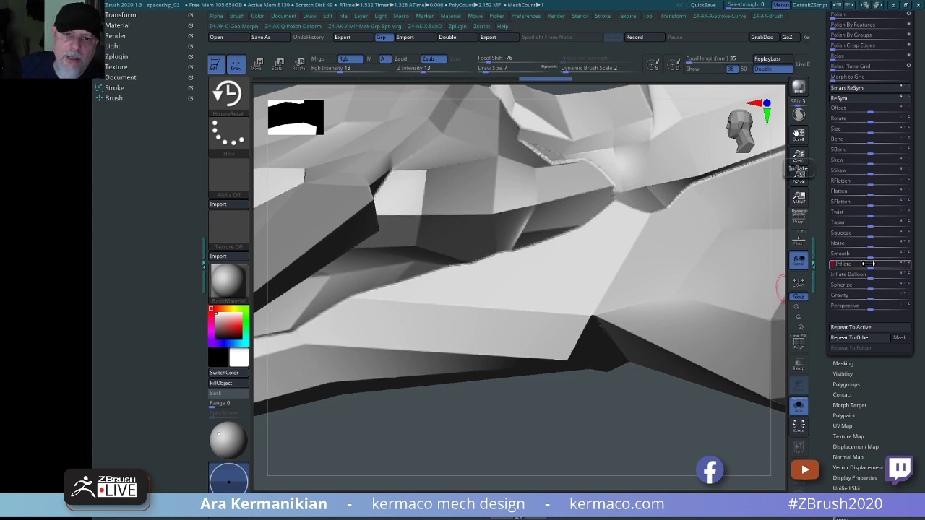
pyautogui.press('ctrl')
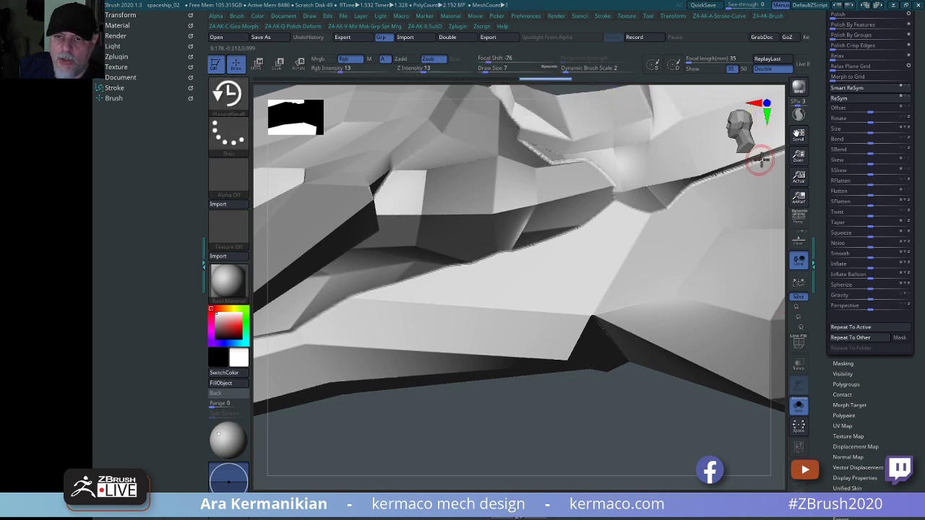
# Select the detailed Merged_Ant1_18 subtool and recall the smooth source surface on the light facets below the dark crease.
pyautogui.click(813, 123)
pyautogui.moveTo(823, 124); pyautogui.dragTo(823, 275)
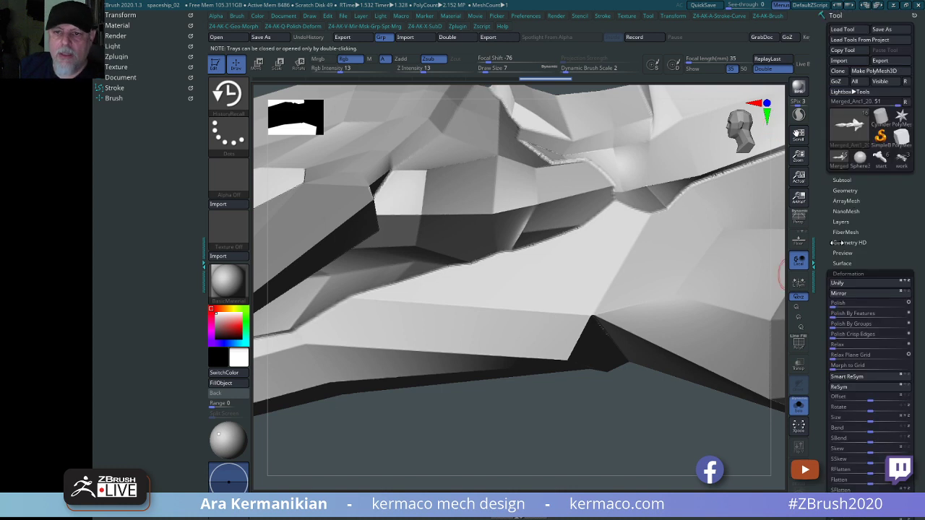
pyautogui.click(842, 180)
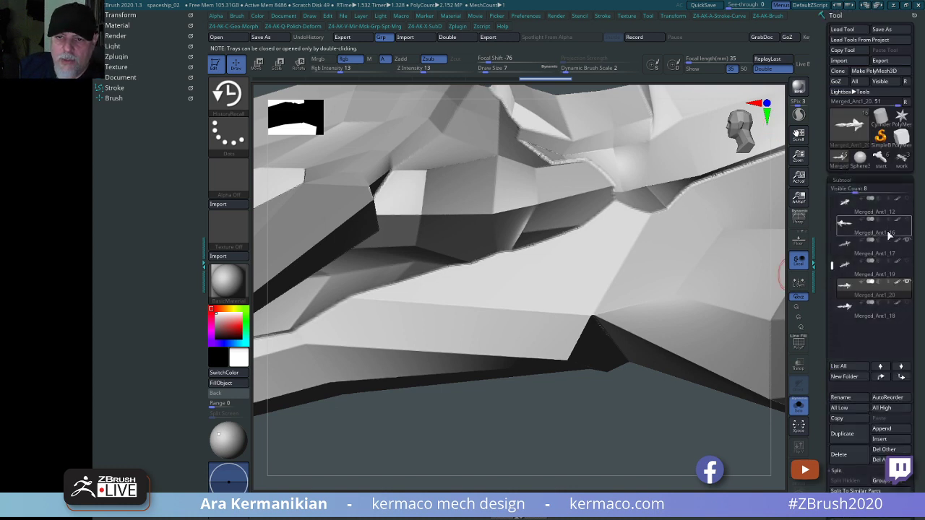
pyautogui.click(884, 318)
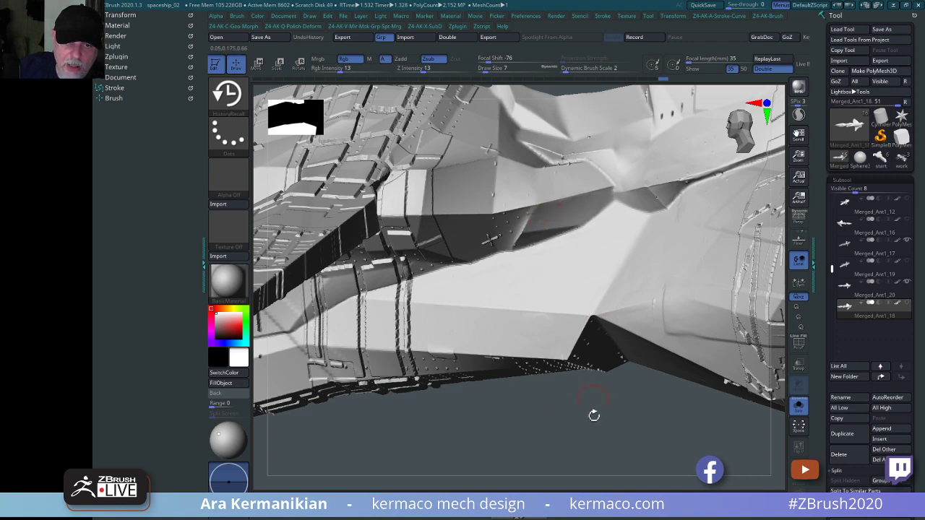
# Smooth the irregularities left on the recalled facet between the dark crease and the hull's lower edge.
pyautogui.moveTo(639, 441); pyautogui.dragTo(540, 277)
pyautogui.moveTo(519, 433); pyautogui.dragTo(529, 339)
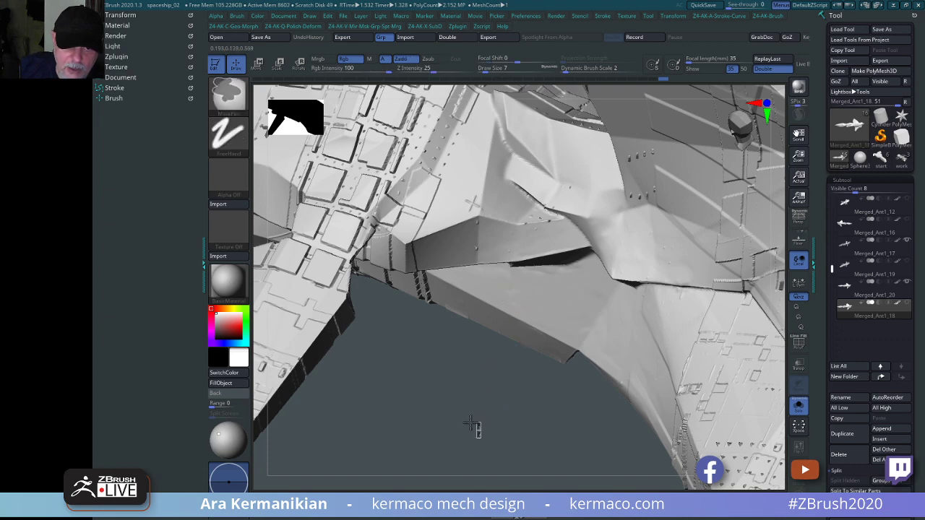
pyautogui.moveTo(477, 430); pyautogui.dragTo(518, 293)
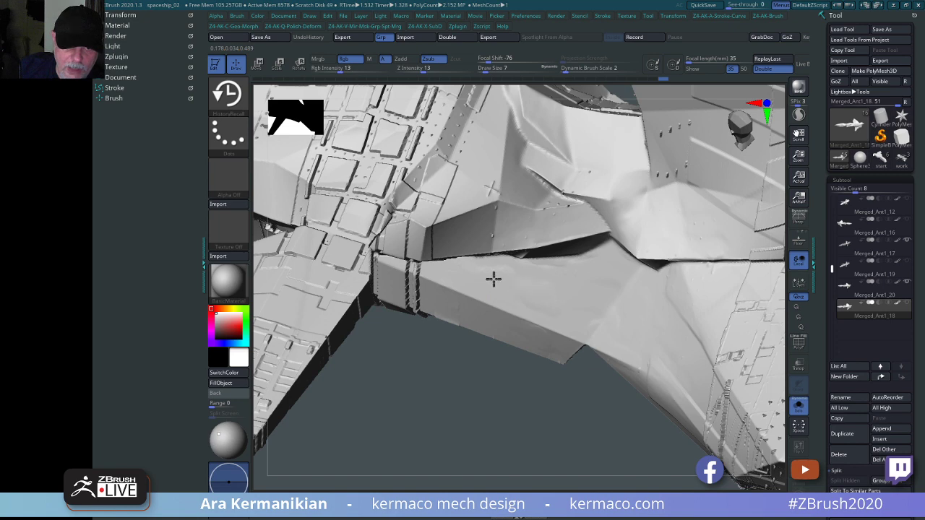
pyautogui.press('shift')
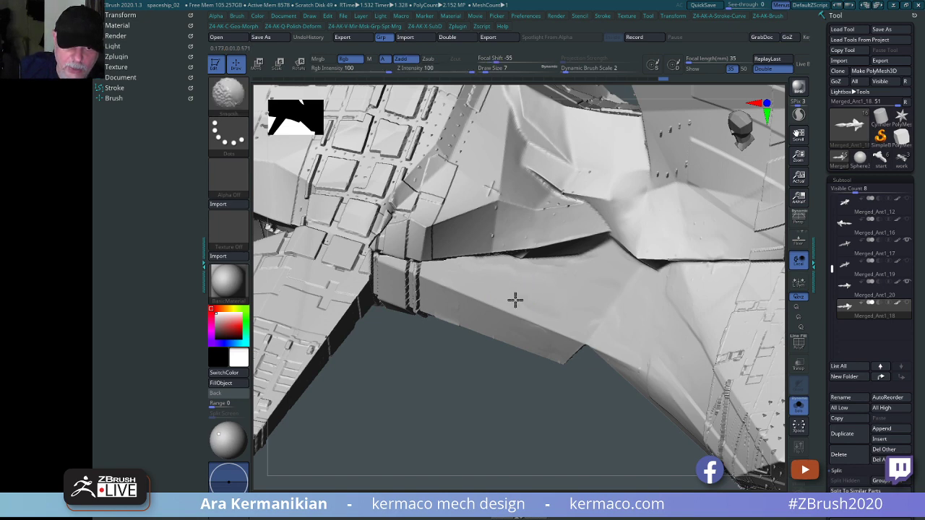
# Recall the smooth surface on the studded mid-hull flank facets above the wedge-shaped block, clearing the rivets, and smooth the result.
pyautogui.keyDown('alt'); pyautogui.moveTo(532, 435); pyautogui.dragTo(289, 388); pyautogui.keyUp('alt')
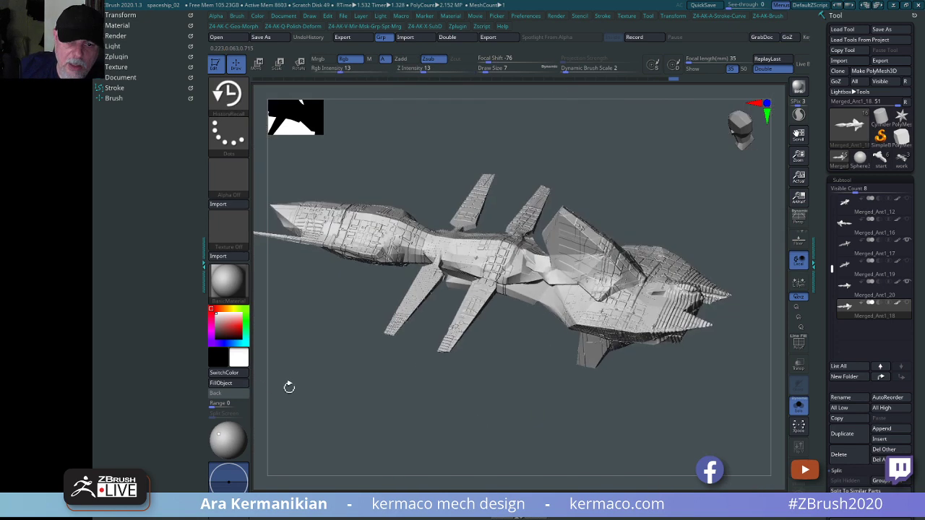
pyautogui.moveTo(396, 440)
pyautogui.mouseDown()
pyautogui.moveTo(390, 400)
pyautogui.moveTo(360, 437)
pyautogui.moveTo(609, 440)
pyautogui.moveTo(692, 421)
pyautogui.moveTo(632, 409)
pyautogui.moveTo(710, 419)
pyautogui.moveTo(641, 427)
pyautogui.moveTo(677, 421)
pyautogui.moveTo(695, 478)
pyautogui.mouseUp()
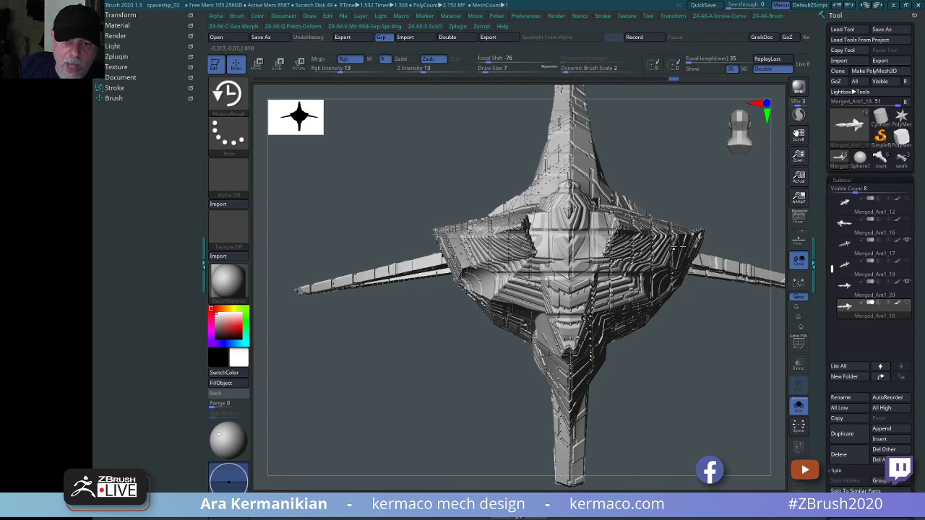
pyautogui.moveTo(725, 186); pyautogui.dragTo(484, 262)
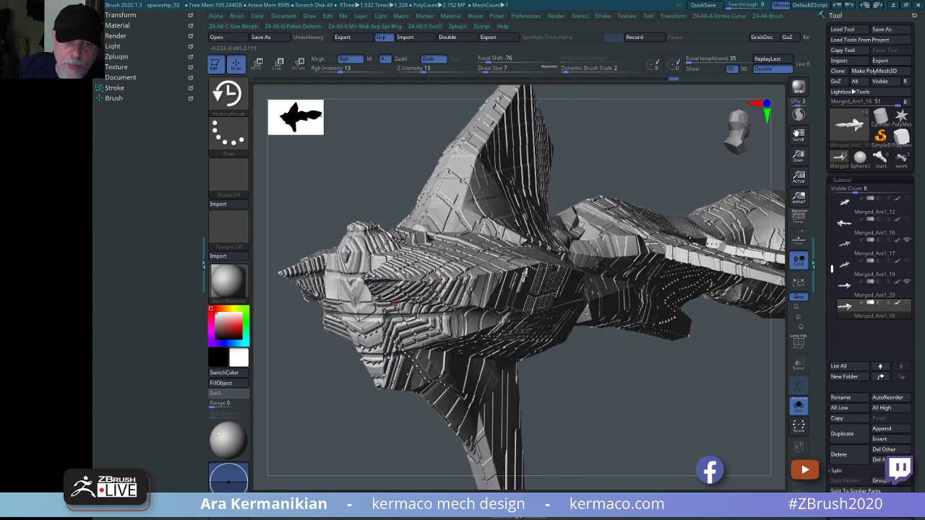
pyautogui.keyDown('alt'); pyautogui.moveTo(670, 416); pyautogui.dragTo(429, 298); pyautogui.keyUp('alt')
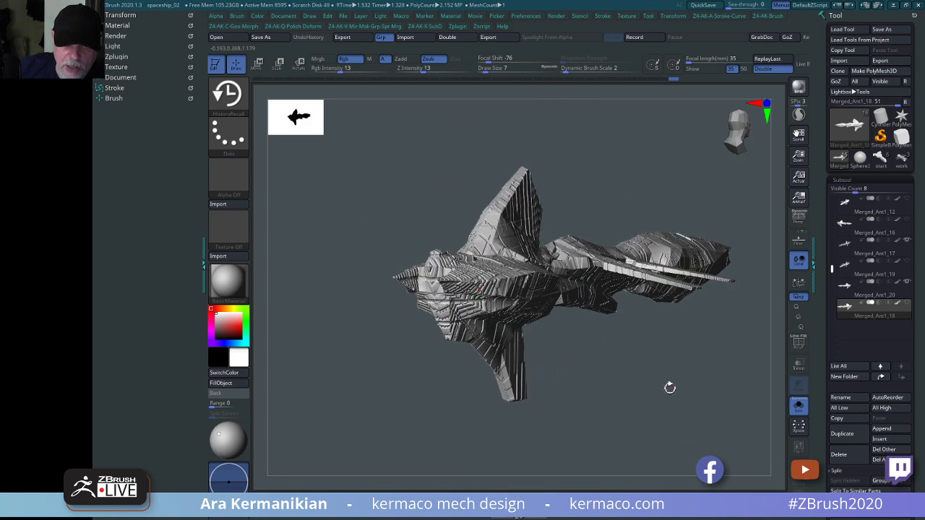
pyautogui.moveTo(670, 388); pyautogui.dragTo(474, 347)
pyautogui.moveTo(464, 388); pyautogui.dragTo(645, 290)
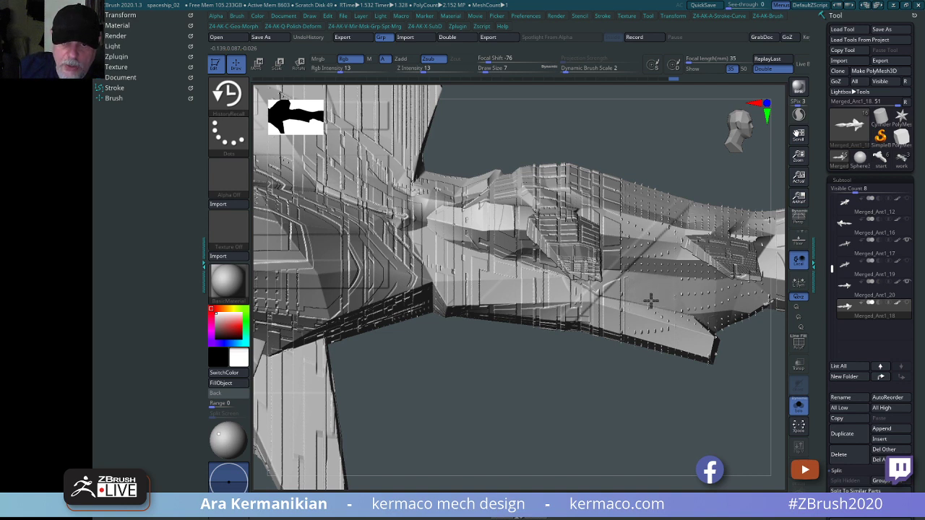
pyautogui.moveTo(619, 419); pyautogui.dragTo(599, 330)
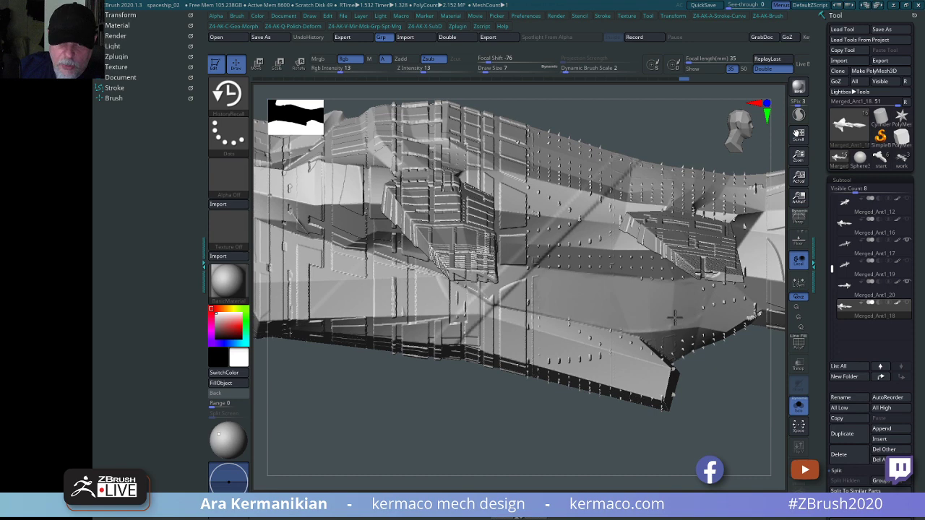
pyautogui.moveTo(732, 437); pyautogui.dragTo(642, 440)
pyautogui.moveTo(630, 405); pyautogui.dragTo(669, 381)
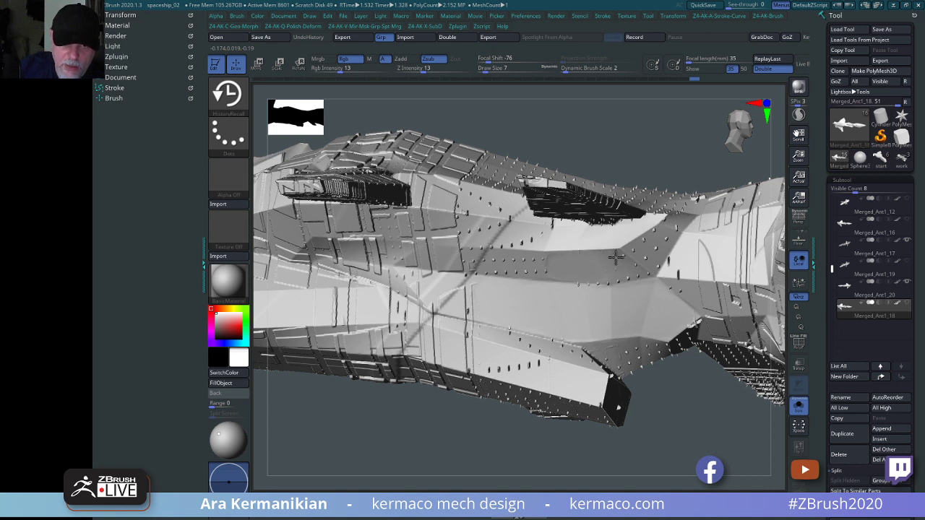
pyautogui.press('shift')
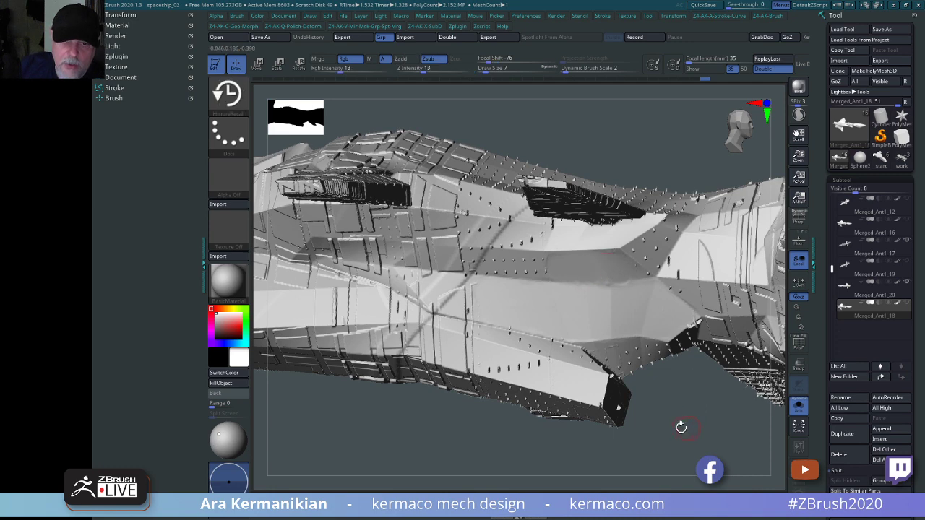
# Recall the smooth surface on the opposite mid-hull flank, clearing the panel lines and studs between the wing root and the lower wedge-shaped block.
pyautogui.moveTo(681, 427); pyautogui.dragTo(576, 417)
pyautogui.keyDown('alt'); pyautogui.moveTo(514, 390); pyautogui.dragTo(426, 463); pyautogui.keyUp('alt')
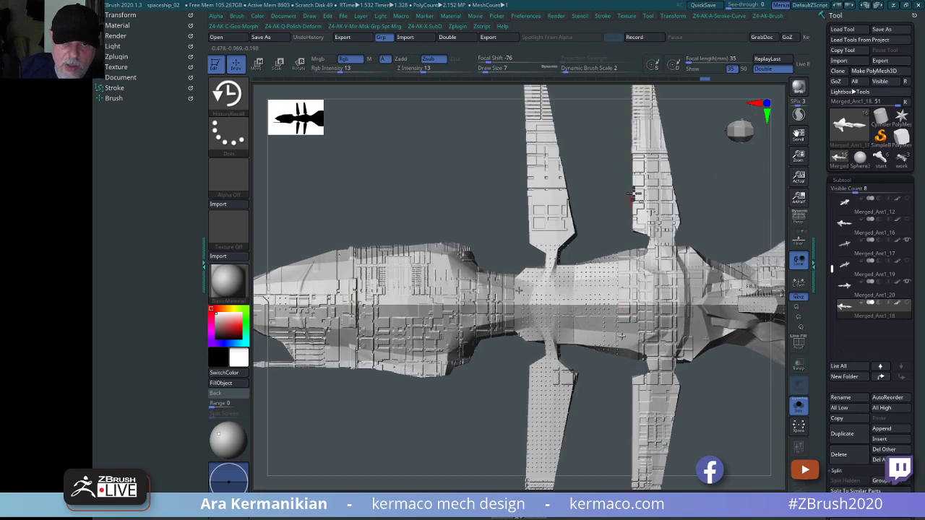
pyautogui.moveTo(633, 194); pyautogui.dragTo(648, 315)
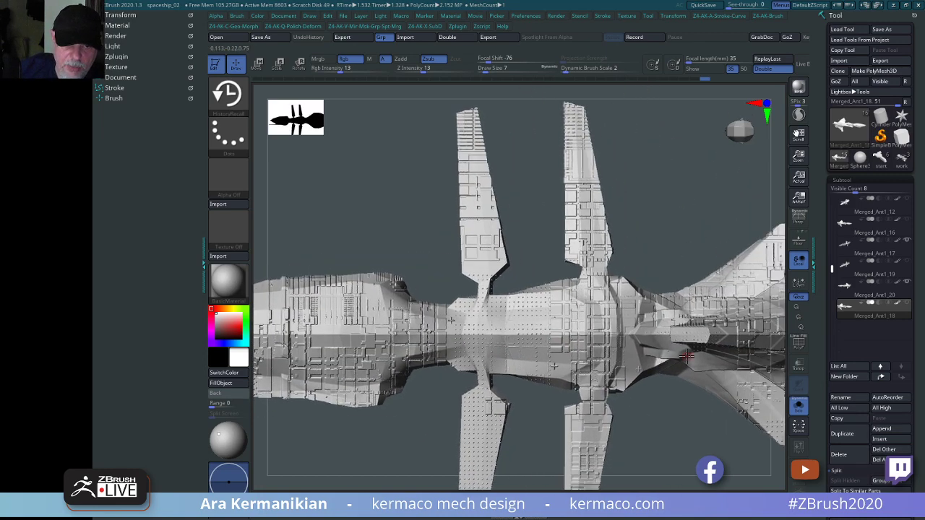
pyautogui.moveTo(711, 453); pyautogui.dragTo(456, 417)
pyautogui.moveTo(508, 464); pyautogui.dragTo(539, 392)
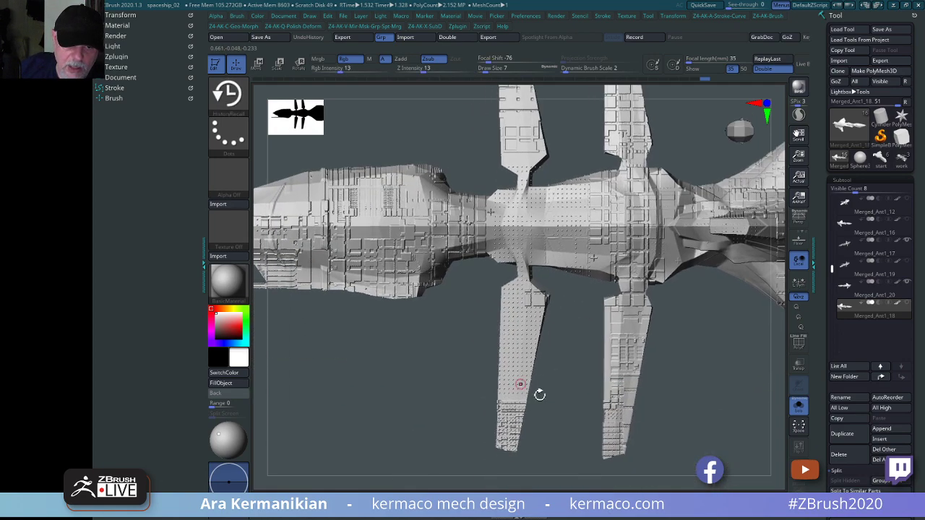
pyautogui.moveTo(730, 436); pyautogui.dragTo(734, 271)
pyautogui.moveTo(734, 240); pyautogui.dragTo(582, 439)
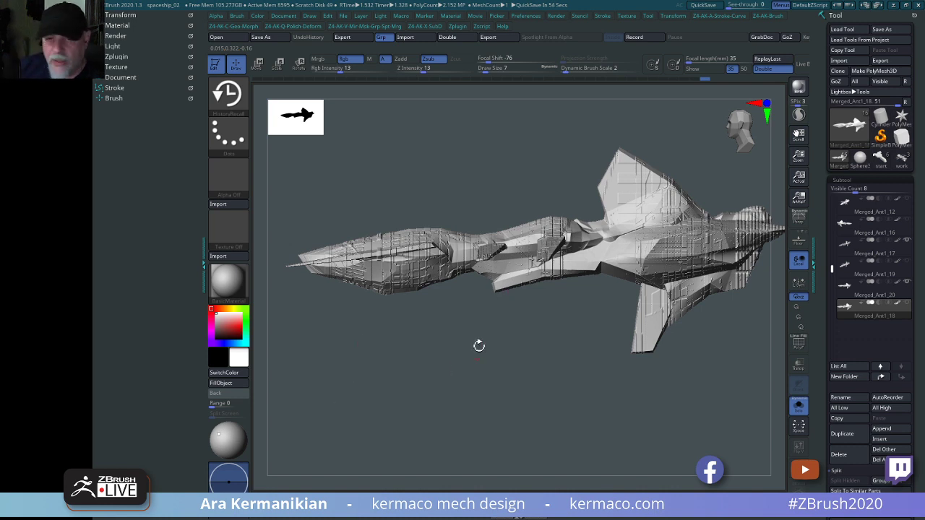
pyautogui.moveTo(506, 373); pyautogui.dragTo(579, 375)
pyautogui.moveTo(496, 415); pyautogui.dragTo(693, 349)
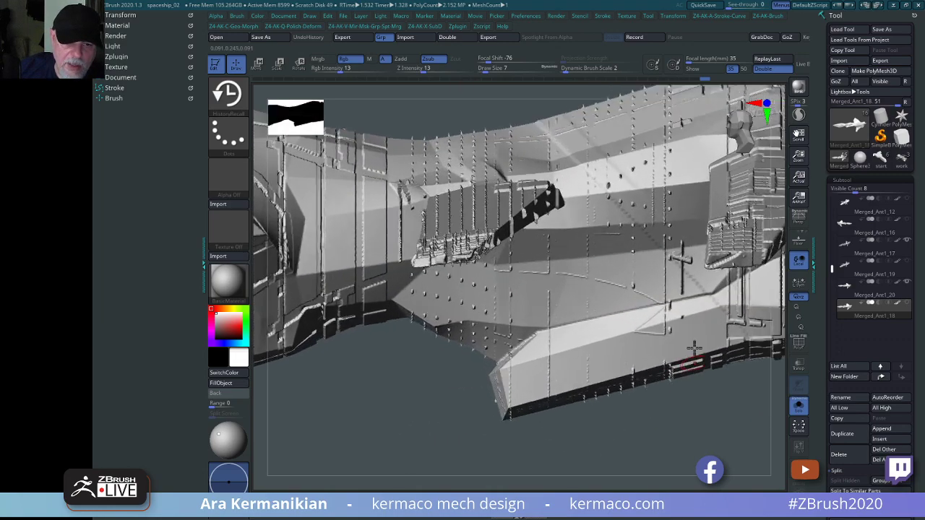
pyautogui.press('shift')
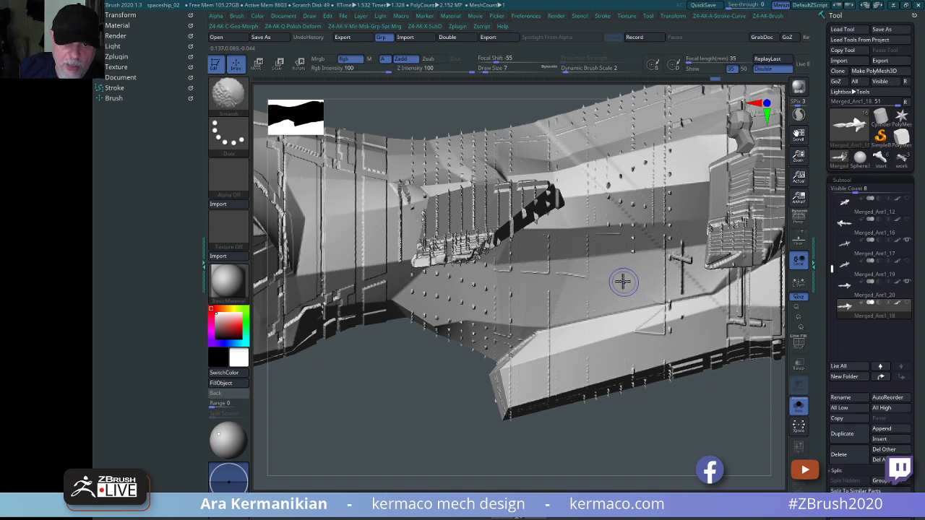
pyautogui.press('shift')
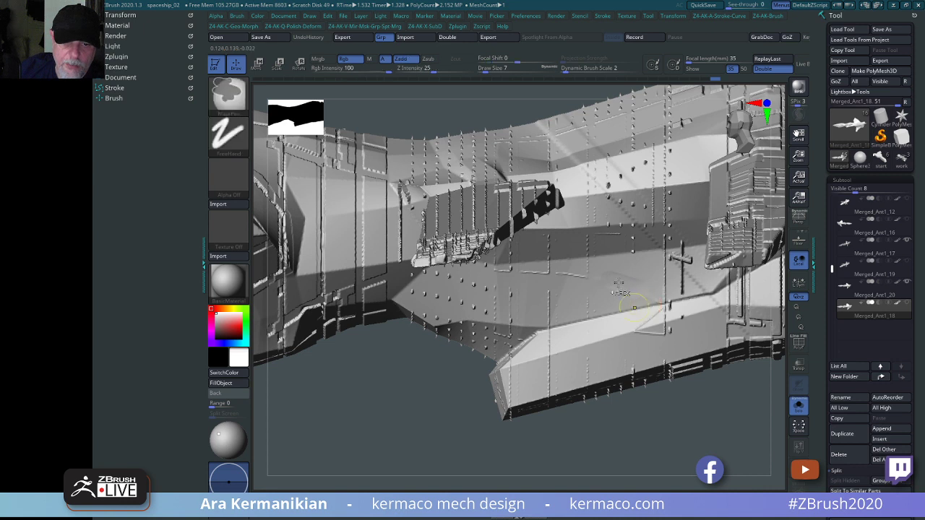
# Switch to the hPolish brush and smooth away the raised lines remaining in the middle of the recalled flank facet.
pyautogui.press('space')
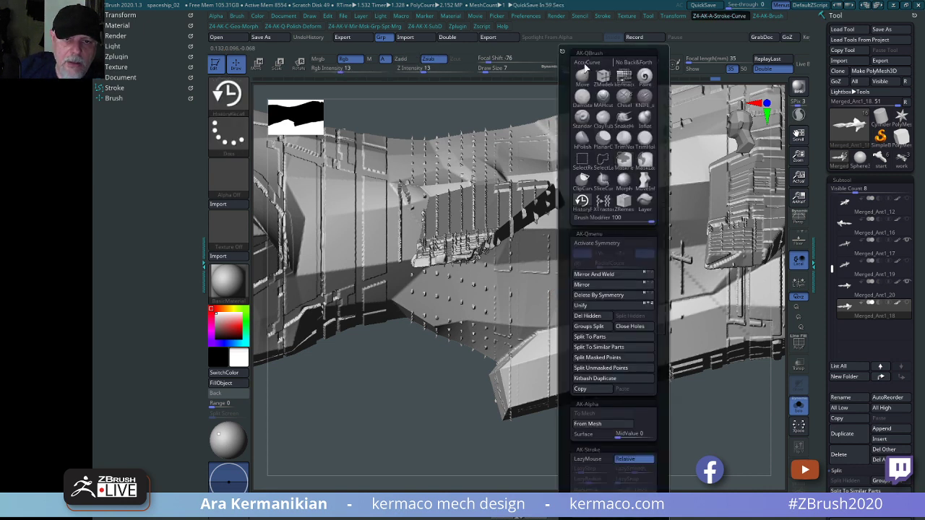
pyautogui.click(576, 141)
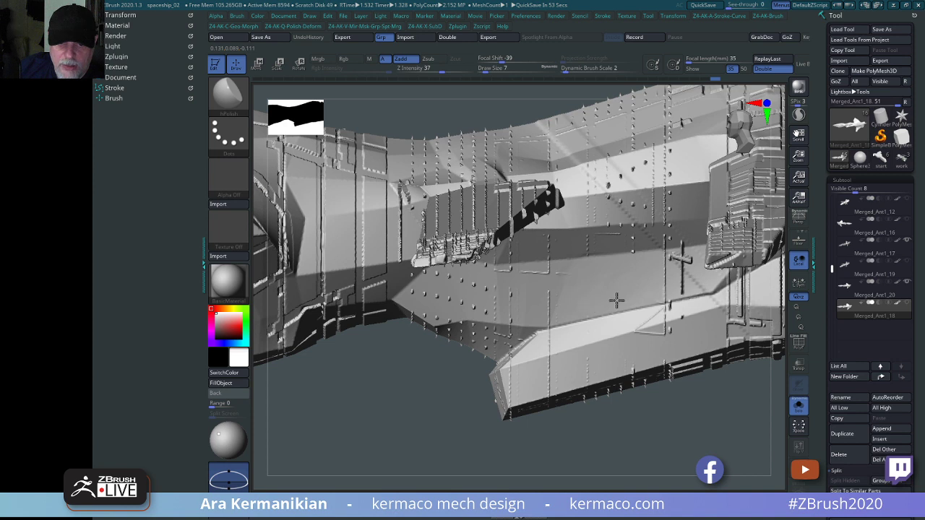
pyautogui.press('shift')
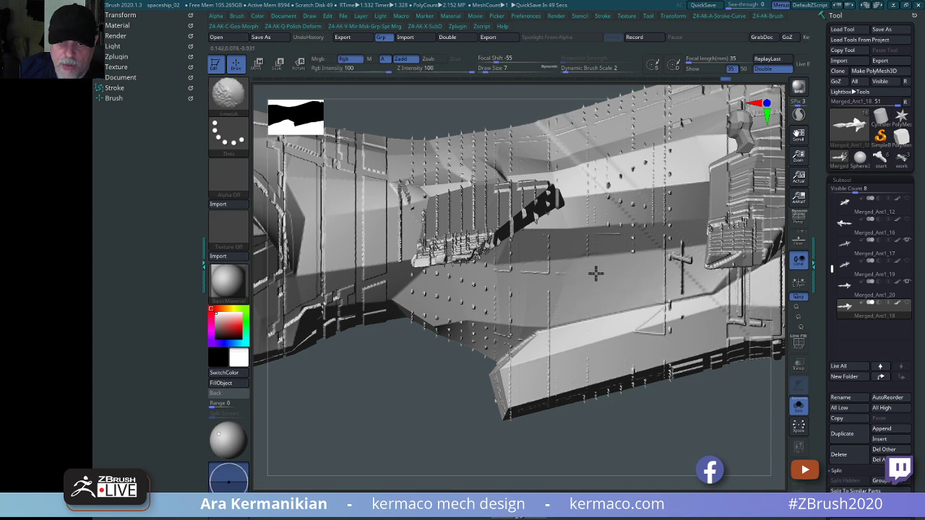
pyautogui.press('shift')
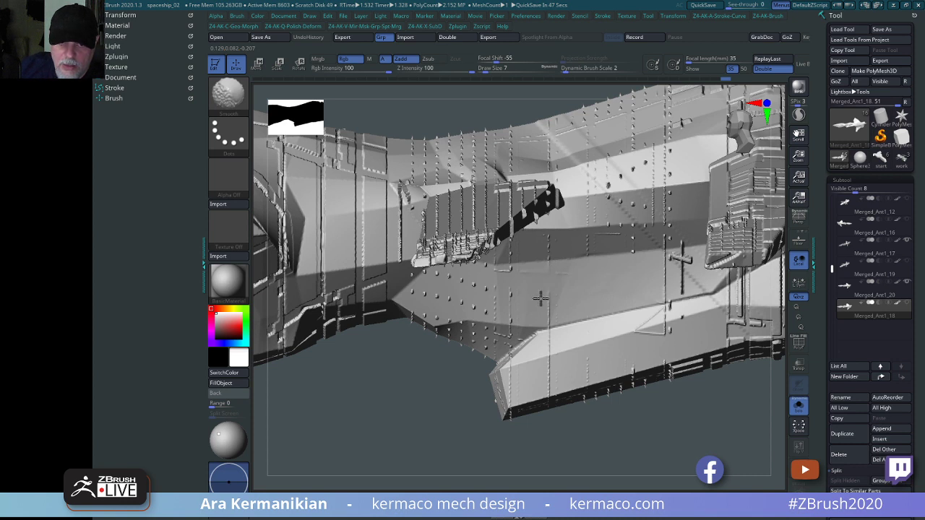
pyautogui.keyDown('shift'); pyautogui.moveTo(550, 277); pyautogui.dragTo(531, 277); pyautogui.keyUp('shift')
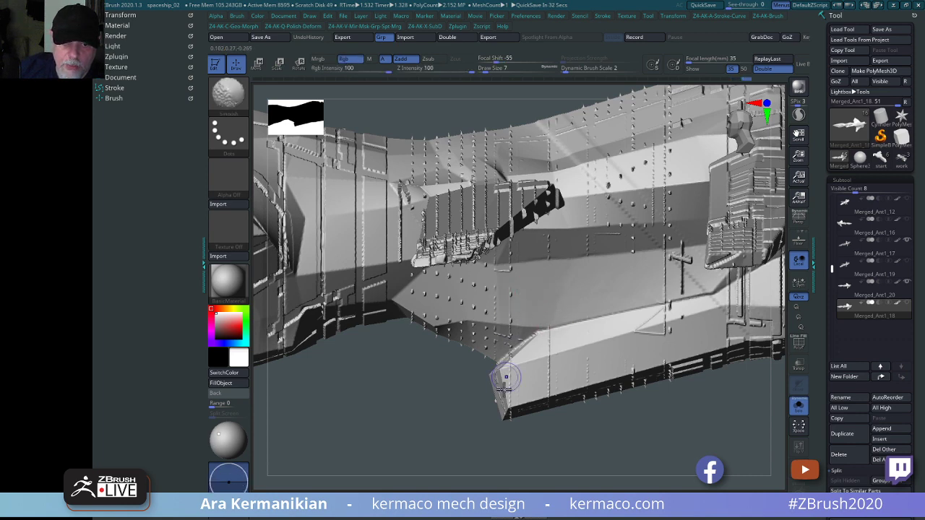
# Smooth away the small studs on the dark flank facet beneath the stud-covered wing.
pyautogui.moveTo(378, 438)
pyautogui.mouseDown()
pyautogui.moveTo(375, 420)
pyautogui.moveTo(397, 436)
pyautogui.moveTo(481, 444)
pyautogui.moveTo(516, 433)
pyautogui.mouseUp()
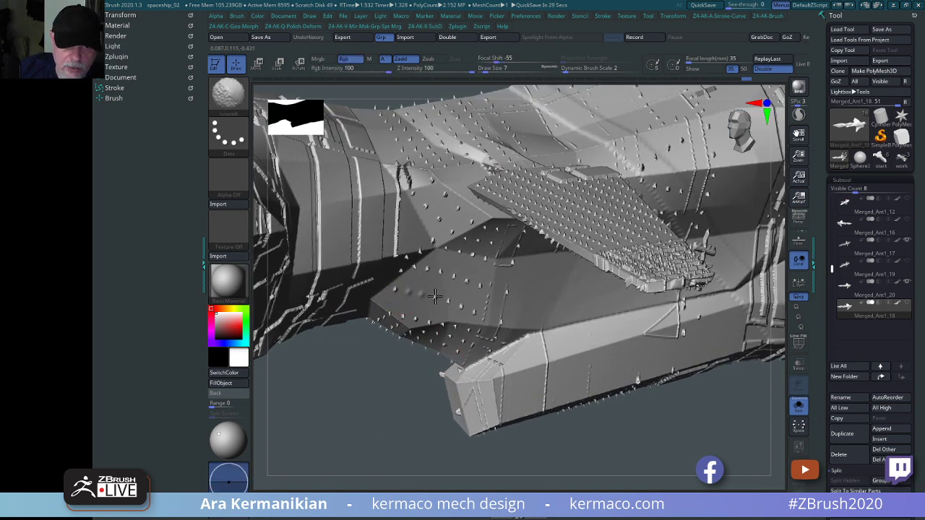
pyautogui.keyDown('shift'); pyautogui.moveTo(435, 296); pyautogui.dragTo(415, 294); pyautogui.keyUp('shift')
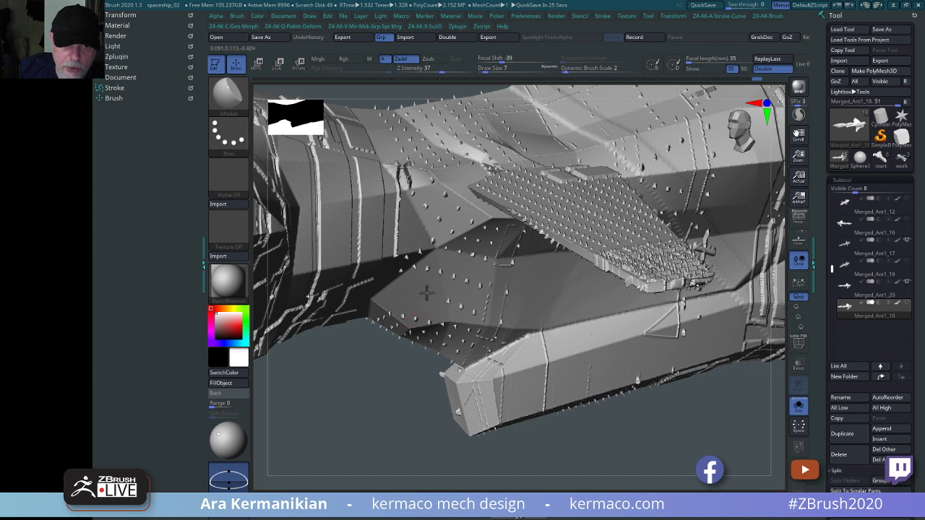
pyautogui.keyDown('shift'); pyautogui.moveTo(414, 317); pyautogui.dragTo(413, 319); pyautogui.keyUp('shift')
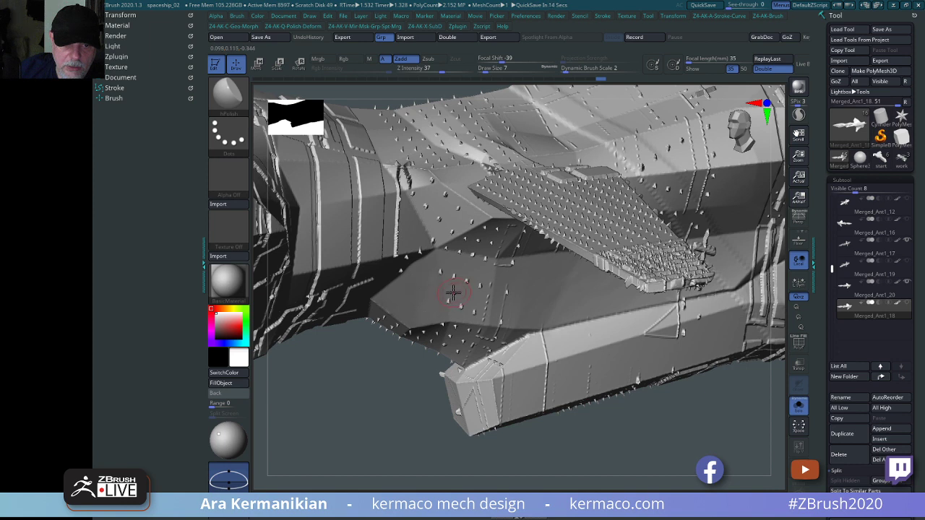
pyautogui.press('shift')
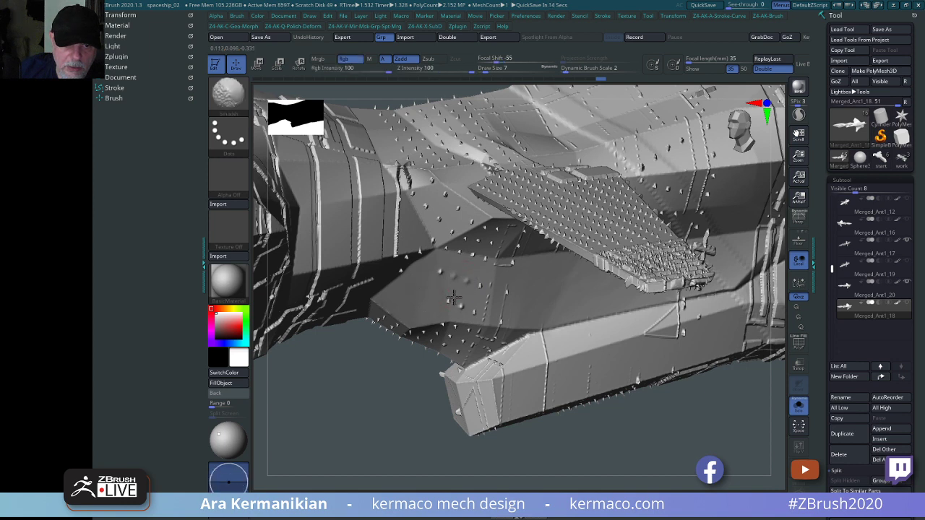
pyautogui.keyDown('shift'); pyautogui.moveTo(454, 297); pyautogui.dragTo(457, 275); pyautogui.keyUp('shift')
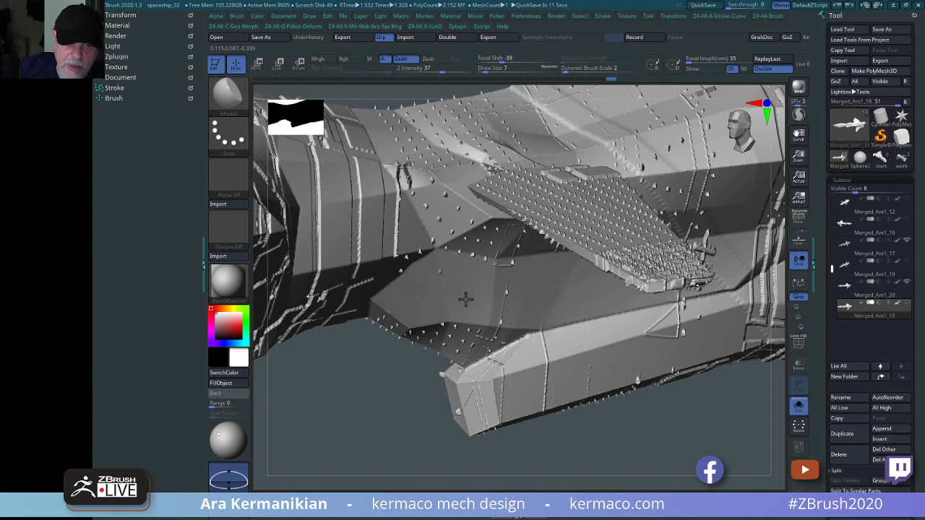
pyautogui.keyDown('shift'); pyautogui.moveTo(443, 289); pyautogui.dragTo(437, 277); pyautogui.keyUp('shift')
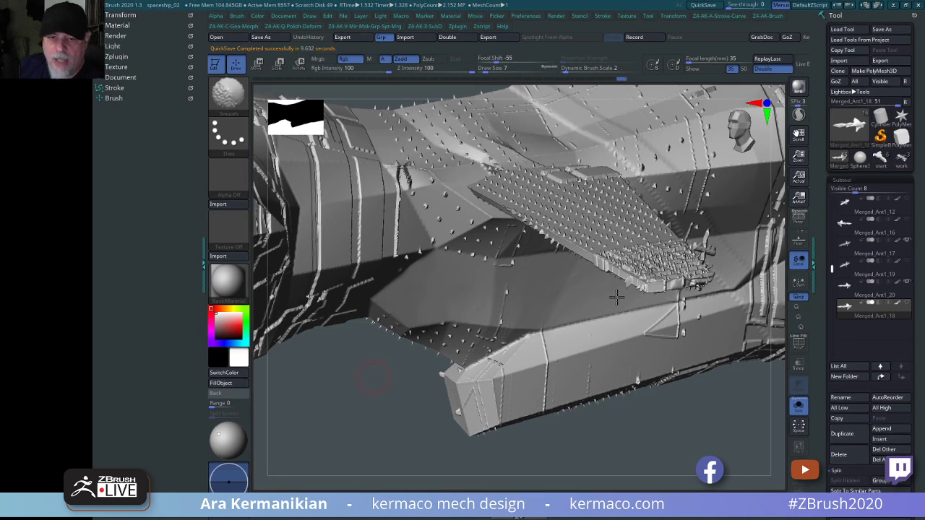
# Undo the last hPolish stroke on the mid-hull flank and smooth the facet and its upper edge below the stud-covered wing.
pyautogui.moveTo(595, 412); pyautogui.dragTo(605, 400)
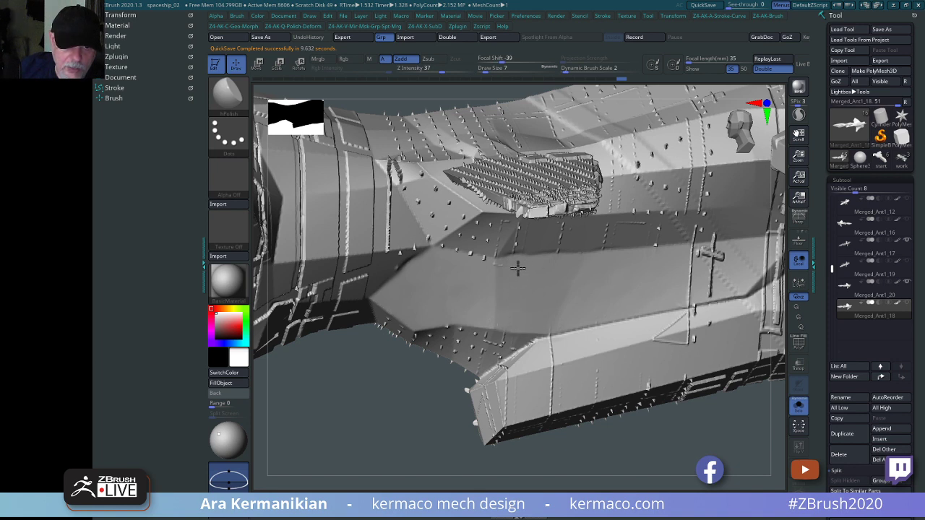
pyautogui.hotkey('ctrl', 'z')
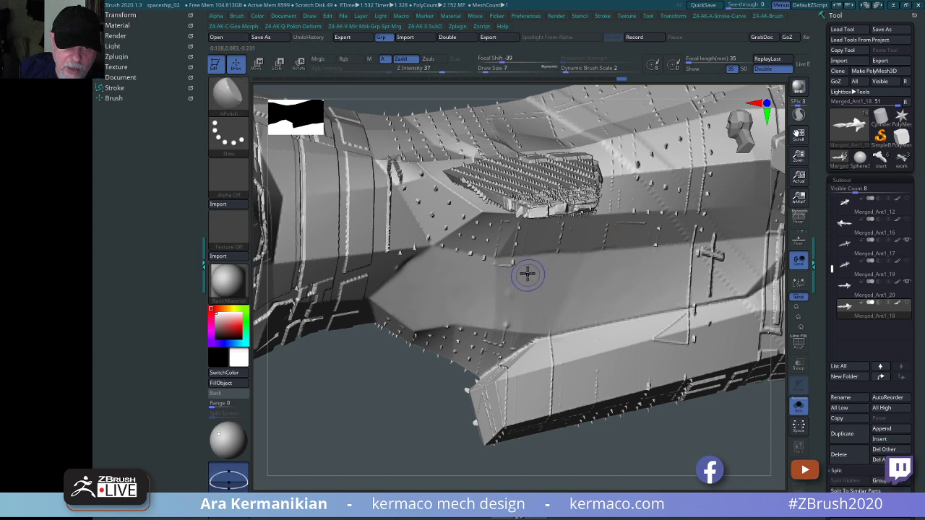
pyautogui.press('shift')
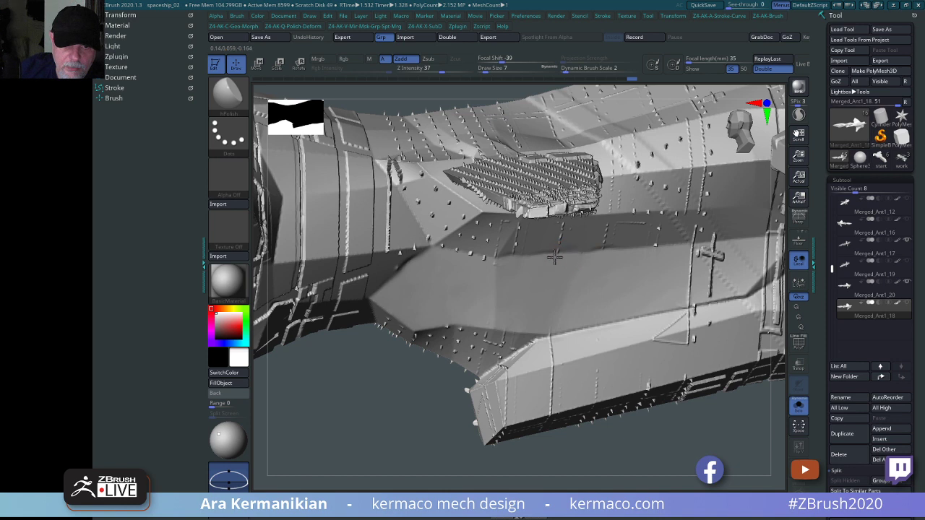
pyautogui.moveTo(558, 311)
pyautogui.keyDown('shift'); pyautogui.mouseDown()
pyautogui.moveTo(498, 300)
pyautogui.moveTo(443, 270)
pyautogui.moveTo(446, 258)
pyautogui.moveTo(482, 260)
pyautogui.moveTo(470, 266)
pyautogui.moveTo(451, 258)
pyautogui.moveTo(496, 252)
pyautogui.moveTo(445, 256)
pyautogui.moveTo(494, 267)
pyautogui.moveTo(456, 248)
pyautogui.mouseUp(); pyautogui.keyUp('shift')
pyautogui.moveTo(456, 248)
pyautogui.keyDown('shift'); pyautogui.mouseDown()
pyautogui.moveTo(466, 244)
pyautogui.moveTo(450, 248)
pyautogui.mouseUp(); pyautogui.keyUp('shift')
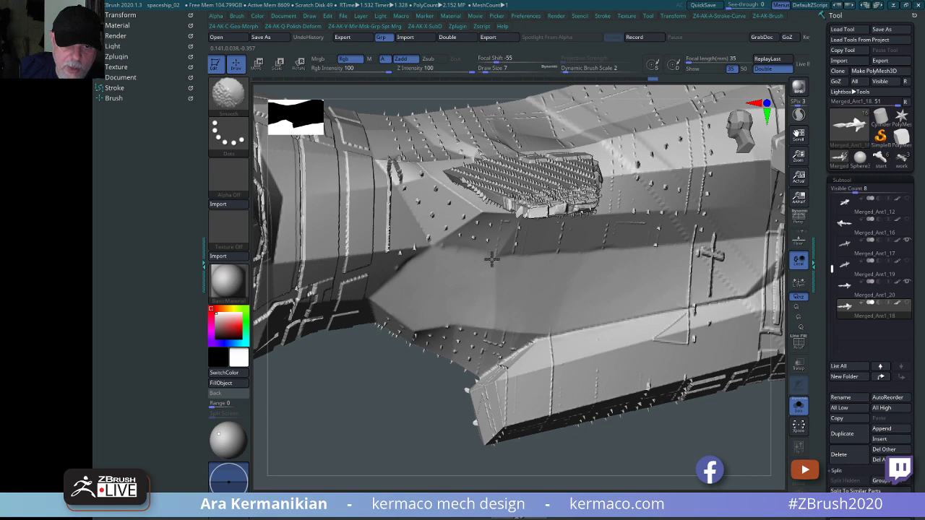
# Frame the whole spaceship in a three-quarter view from the nose and render it with BPR.
pyautogui.moveTo(698, 429)
pyautogui.keyDown('alt'); pyautogui.mouseDown()
pyautogui.moveTo(590, 407)
pyautogui.moveTo(599, 397)
pyautogui.mouseUp(); pyautogui.keyUp('alt')
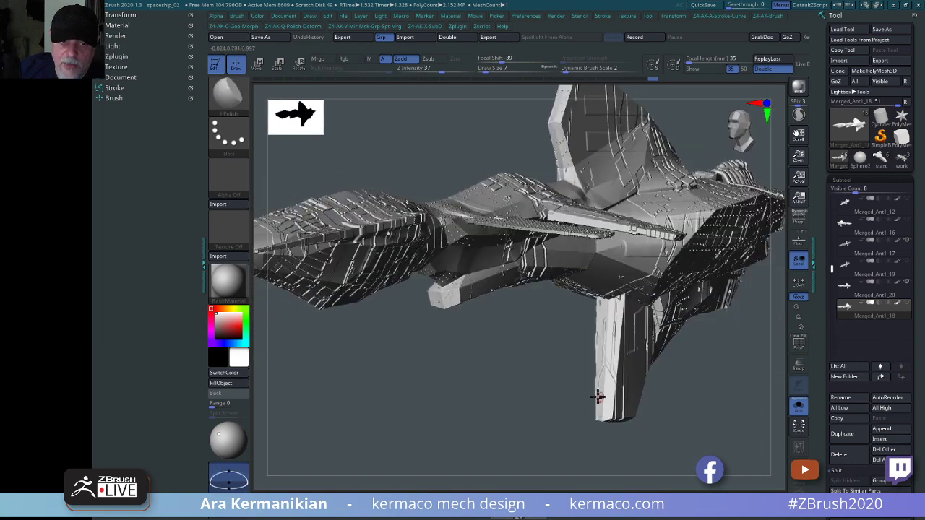
pyautogui.moveTo(713, 395); pyautogui.dragTo(694, 297)
pyautogui.moveTo(731, 259); pyautogui.dragTo(795, 89)
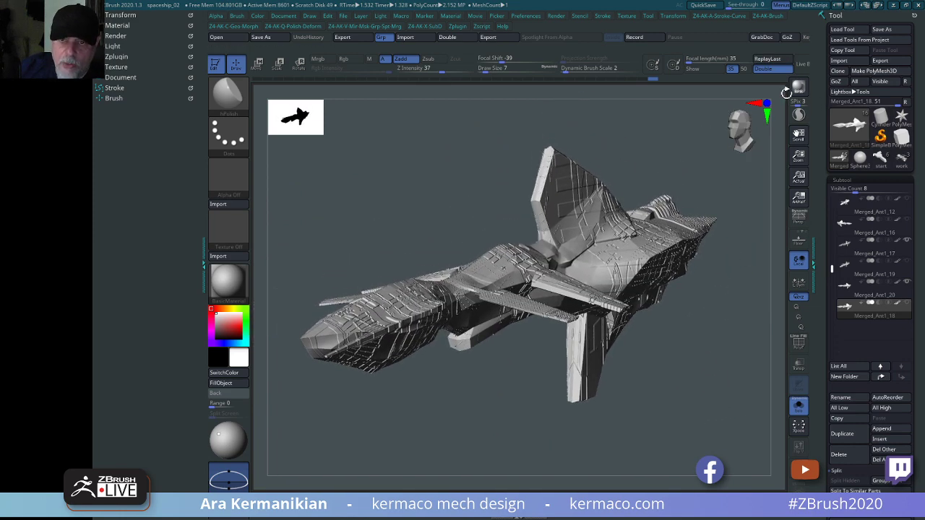
pyautogui.click(798, 87)
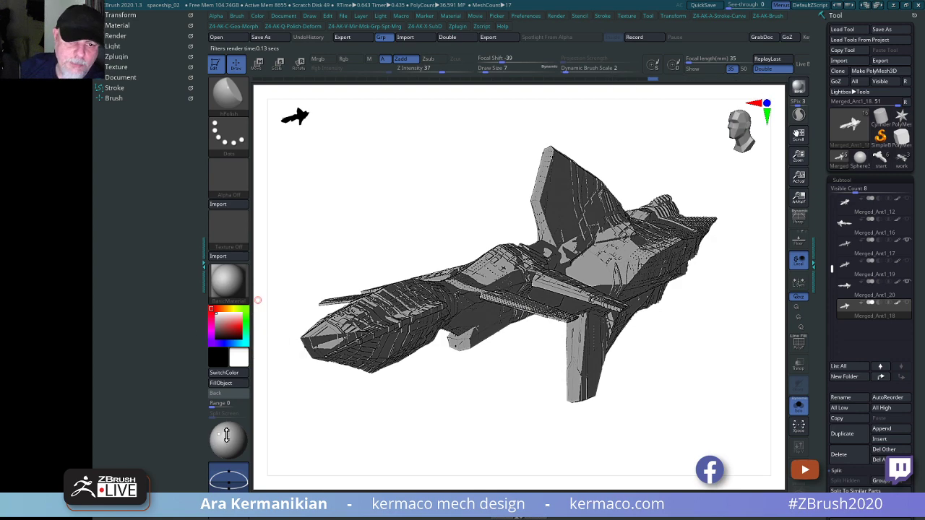
# Render shadowed previews of the complete Merged_Ant1_18 spaceship from several angles.
pyautogui.moveTo(704, 385); pyautogui.dragTo(716, 360)
pyautogui.click(799, 87)
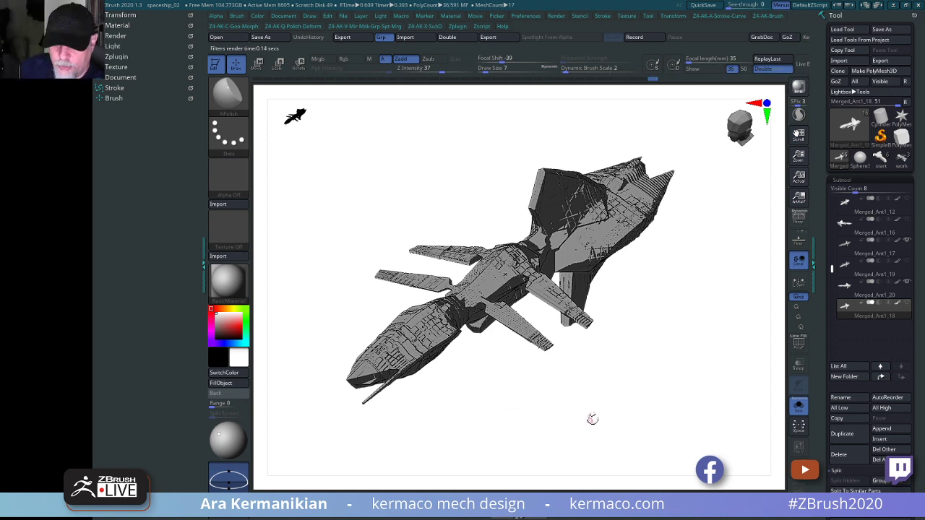
pyautogui.moveTo(725, 414); pyautogui.dragTo(679, 388)
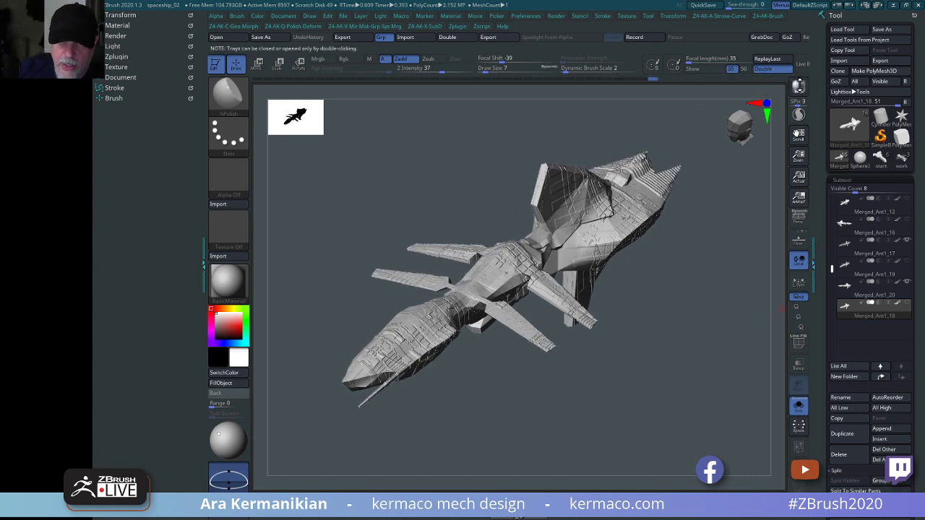
pyautogui.hotkey('shift', 'r')
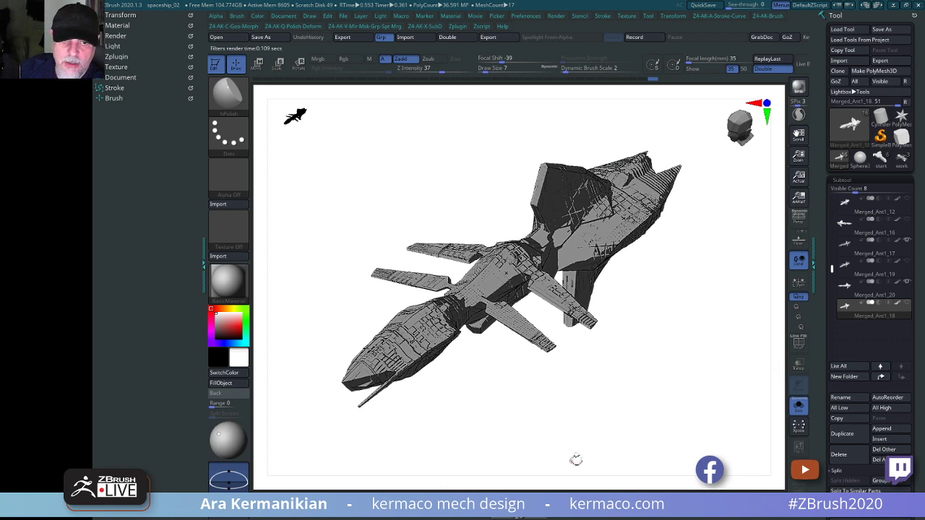
pyautogui.moveTo(576, 459); pyautogui.dragTo(701, 367)
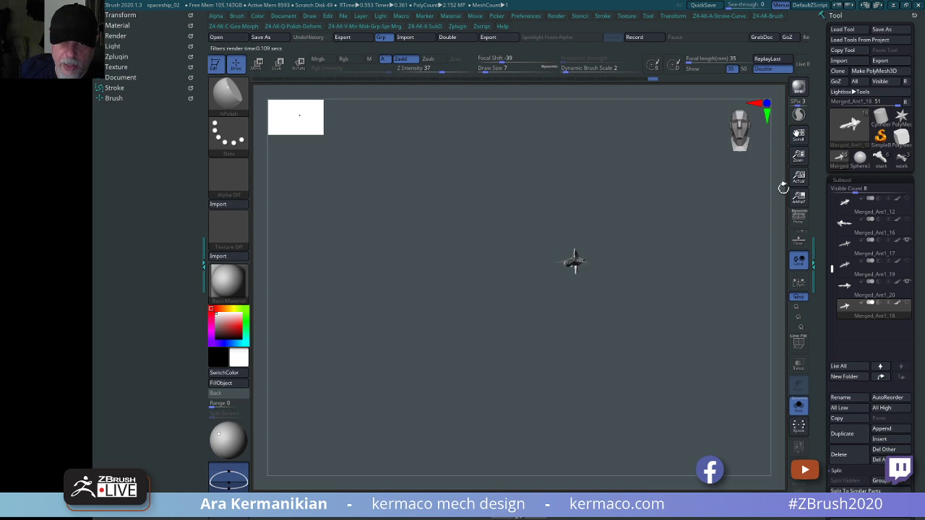
pyautogui.click(799, 93)
pyautogui.moveTo(699, 227); pyautogui.dragTo(701, 355)
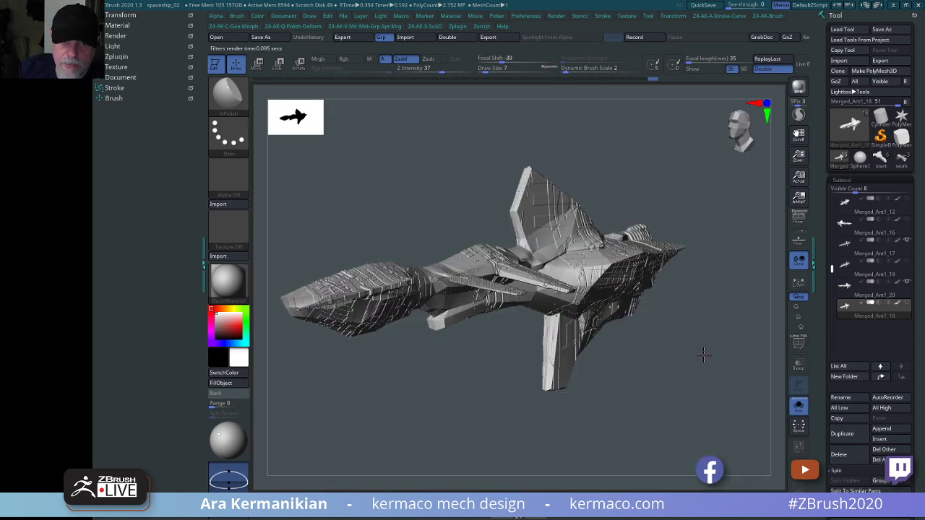
pyautogui.click(799, 88)
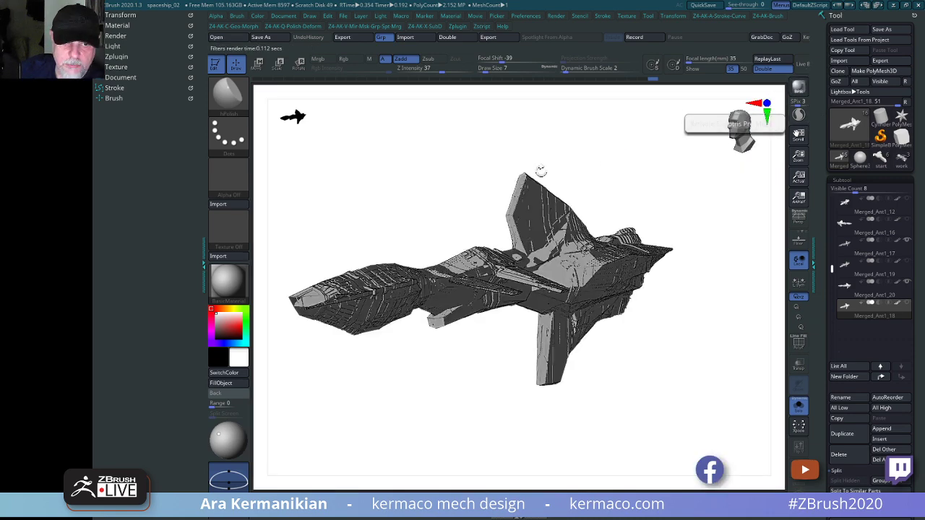
# Render a close-up of the panel lines along the side of the spaceship's hull.
pyautogui.moveTo(417, 156); pyautogui.dragTo(644, 144)
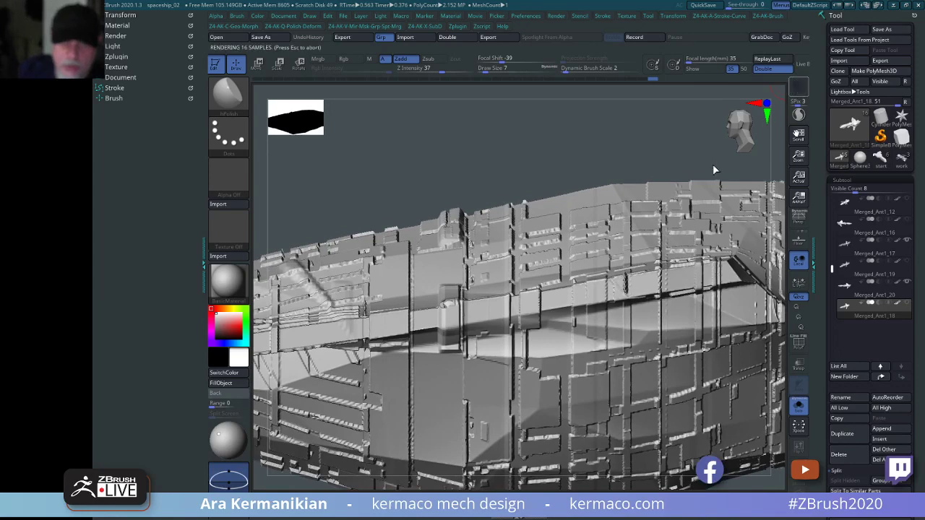
pyautogui.hotkey('shift', 'r')
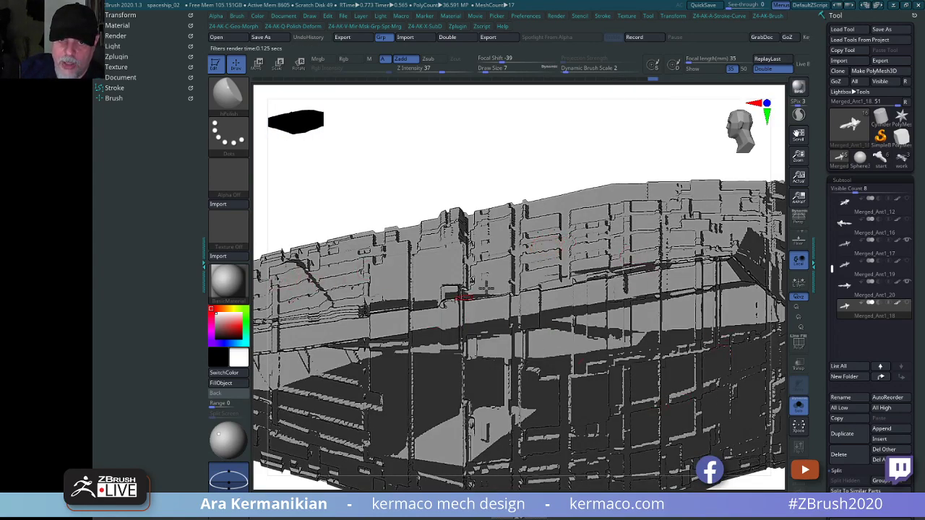
pyautogui.moveTo(536, 159); pyautogui.dragTo(530, 138)
# Inspect the ship from preset camera angles and render a close-up of its nose section.
pyautogui.click(755, 129)
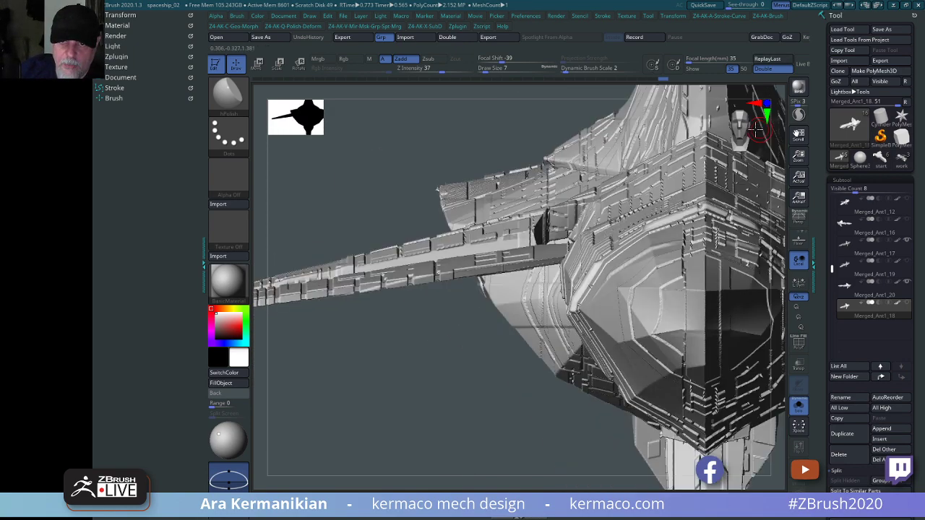
pyautogui.click(755, 129)
pyautogui.click(754, 130)
pyautogui.click(753, 130)
pyautogui.click(751, 131)
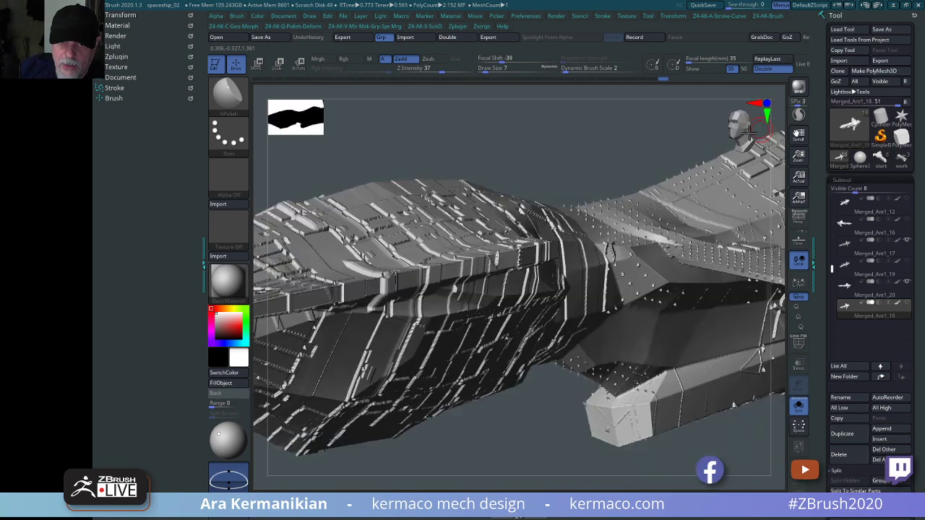
pyautogui.moveTo(610, 143); pyautogui.dragTo(773, 99)
pyautogui.click(798, 89)
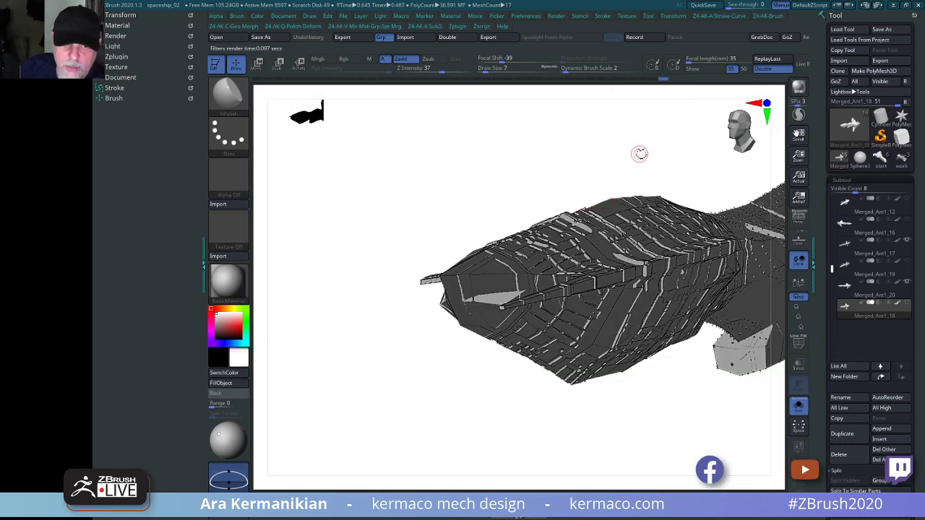
pyautogui.moveTo(640, 153); pyautogui.dragTo(595, 339)
pyautogui.moveTo(505, 414); pyautogui.dragTo(562, 417)
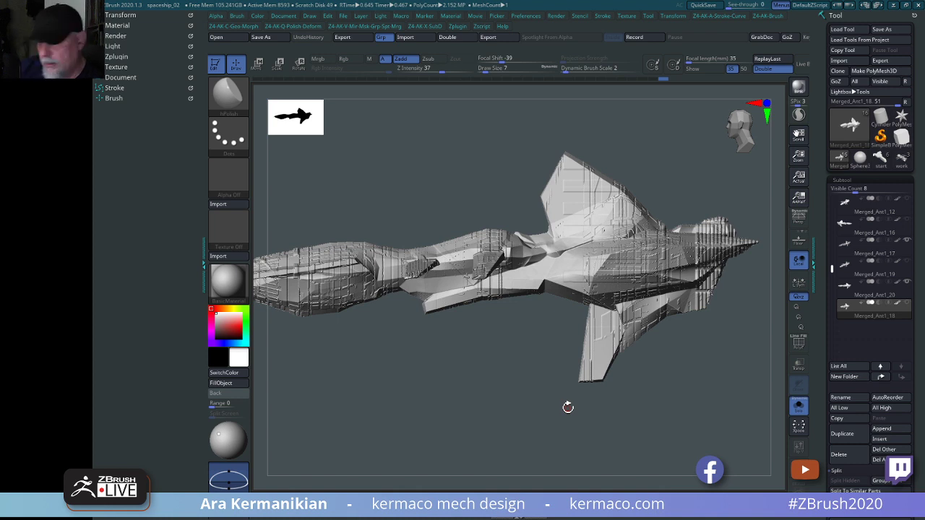
pyautogui.moveTo(660, 390); pyautogui.dragTo(700, 362)
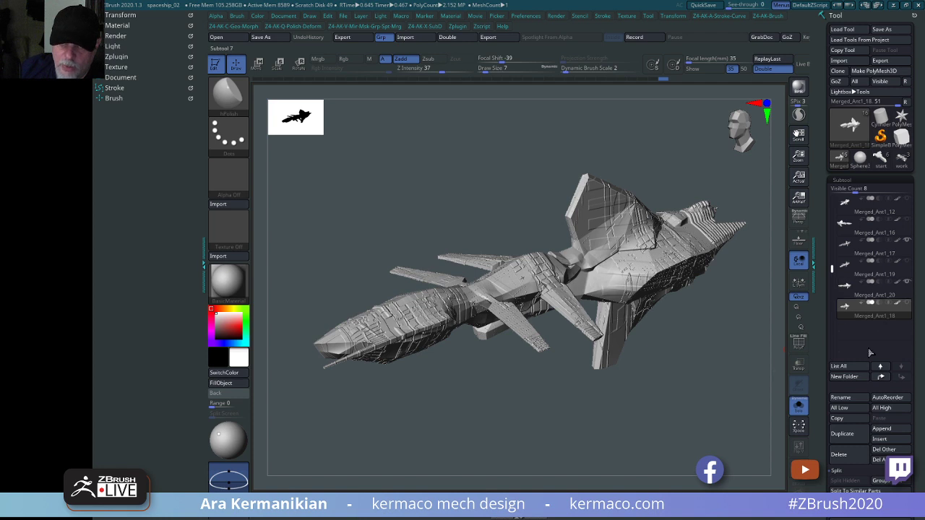
# Make the low-poly Ant mesh the active subtool and show its polyframe.
pyautogui.moveTo(698, 382); pyautogui.dragTo(693, 377)
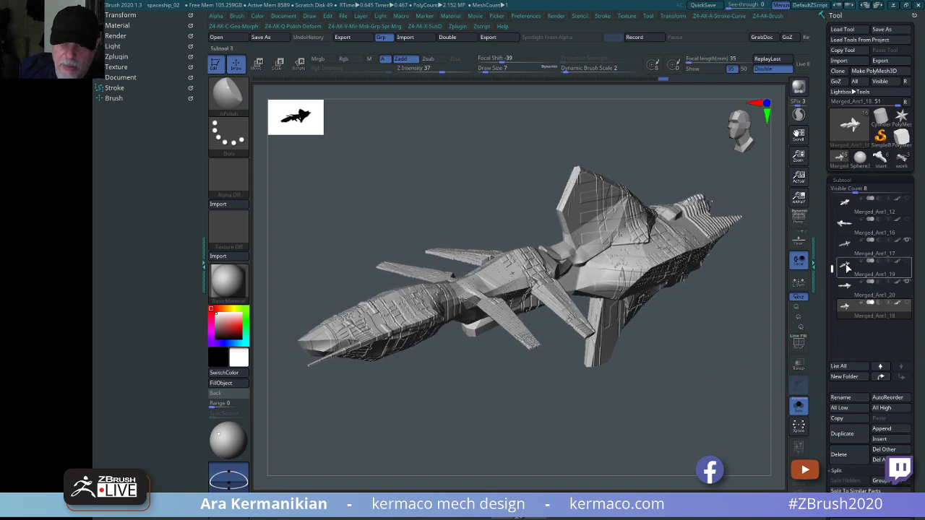
pyautogui.scroll(4, 860, 267)
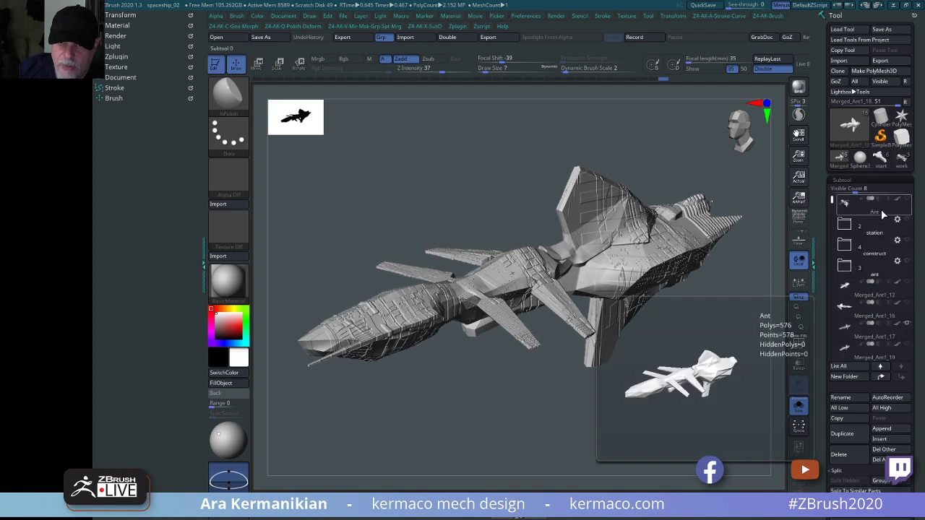
pyautogui.click(881, 209)
pyautogui.moveTo(706, 345); pyautogui.dragTo(787, 335)
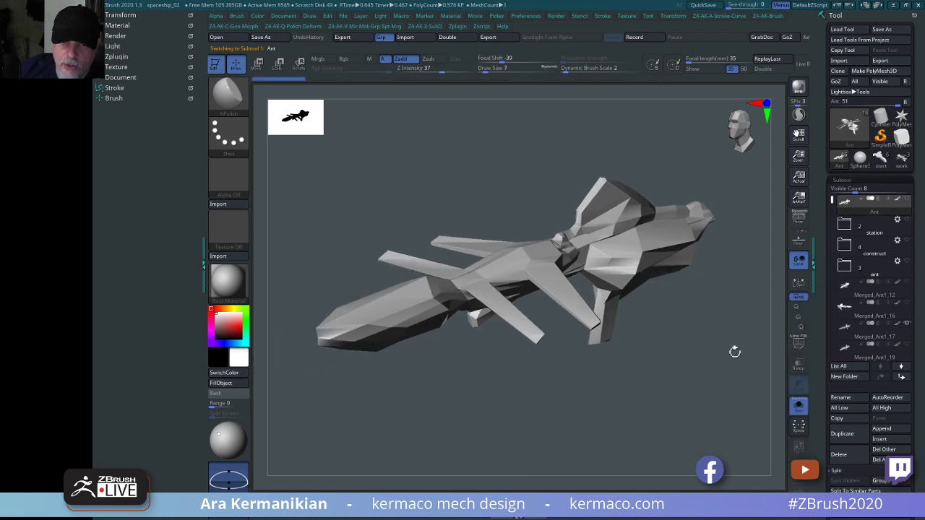
pyautogui.click(799, 342)
pyautogui.moveTo(730, 345); pyautogui.dragTo(607, 309)
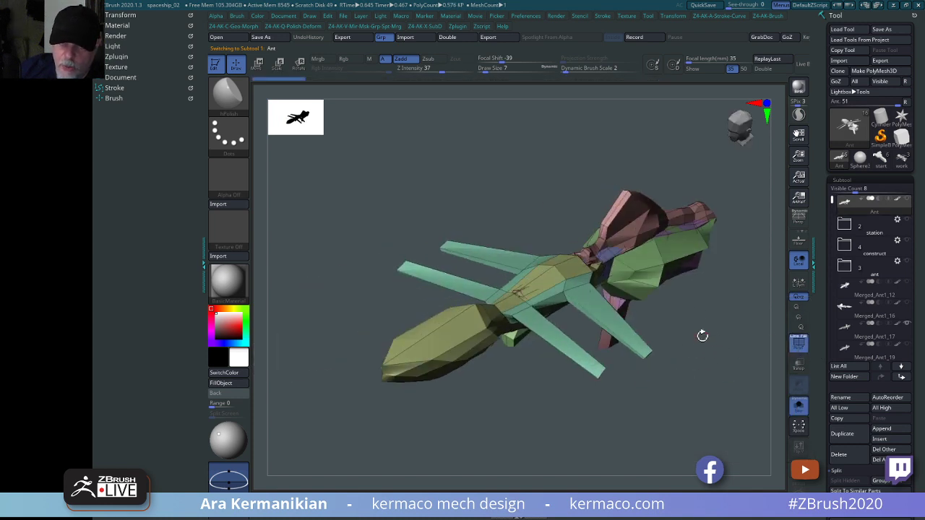
pyautogui.moveTo(702, 335)
pyautogui.mouseDown()
pyautogui.moveTo(684, 349)
pyautogui.moveTo(723, 331)
pyautogui.moveTo(704, 333)
pyautogui.moveTo(706, 322)
pyautogui.mouseUp()
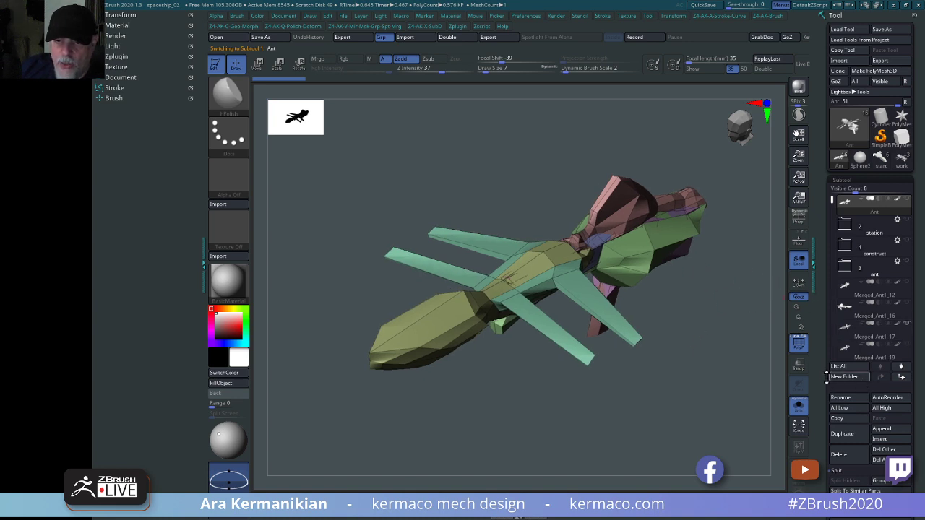
# Subdivide the Ant mesh to subdivision level 8 with smoothing off to keep its faceted shape.
pyautogui.scroll(-5, 852, 405)
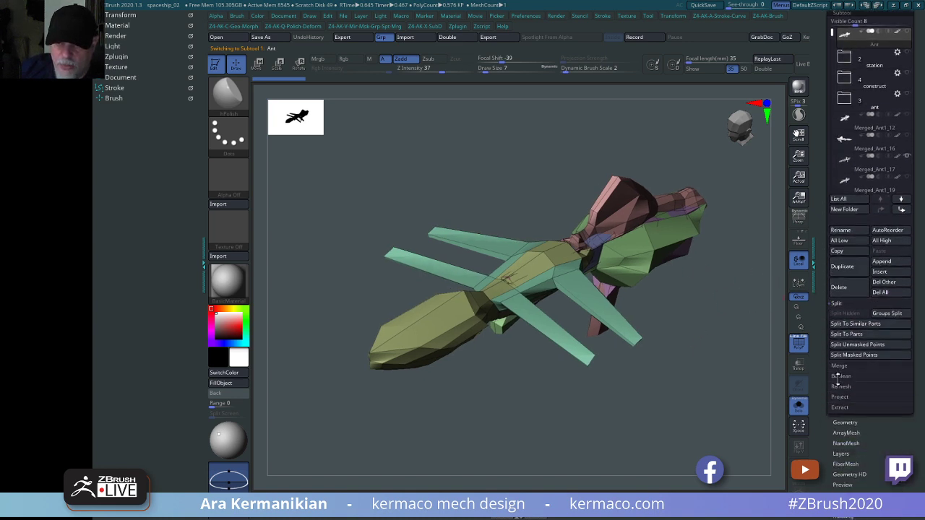
pyautogui.click(846, 422)
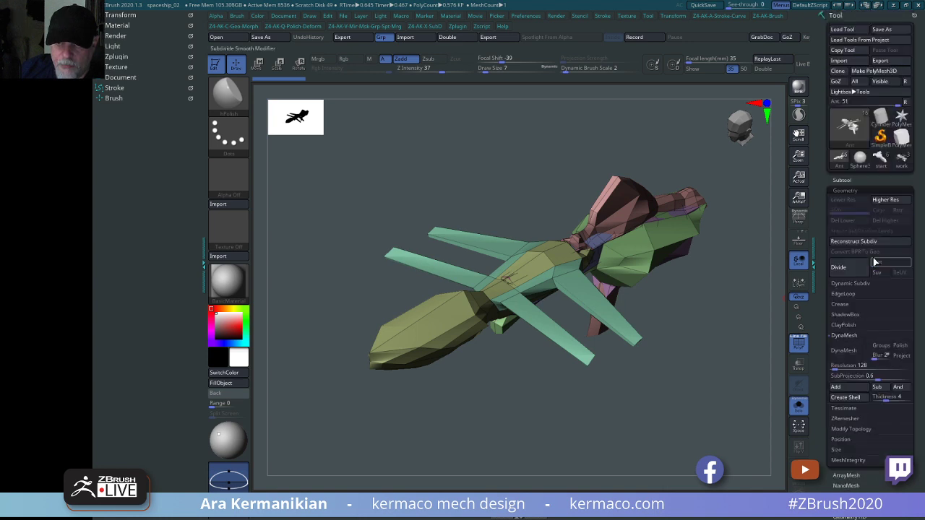
pyautogui.click(840, 268)
pyautogui.click(848, 268)
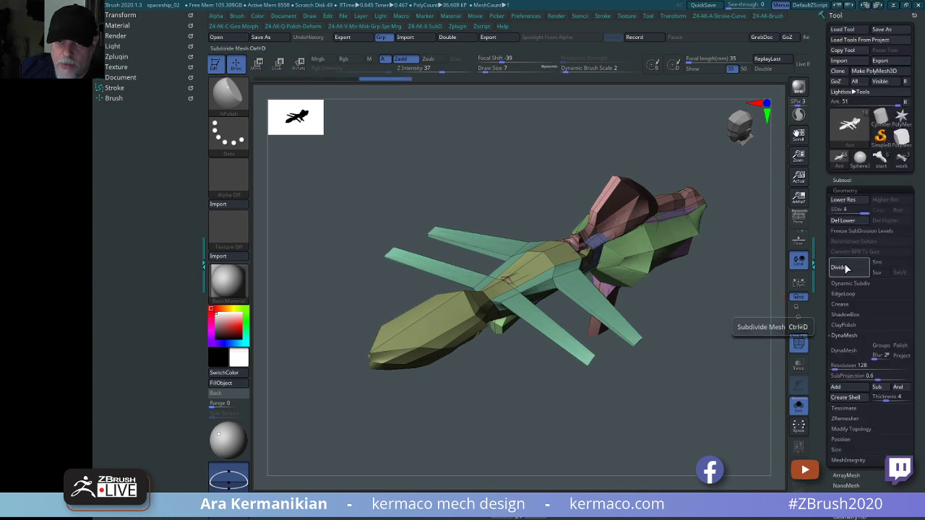
pyautogui.click(847, 267)
pyautogui.click(848, 265)
pyautogui.moveTo(853, 124)
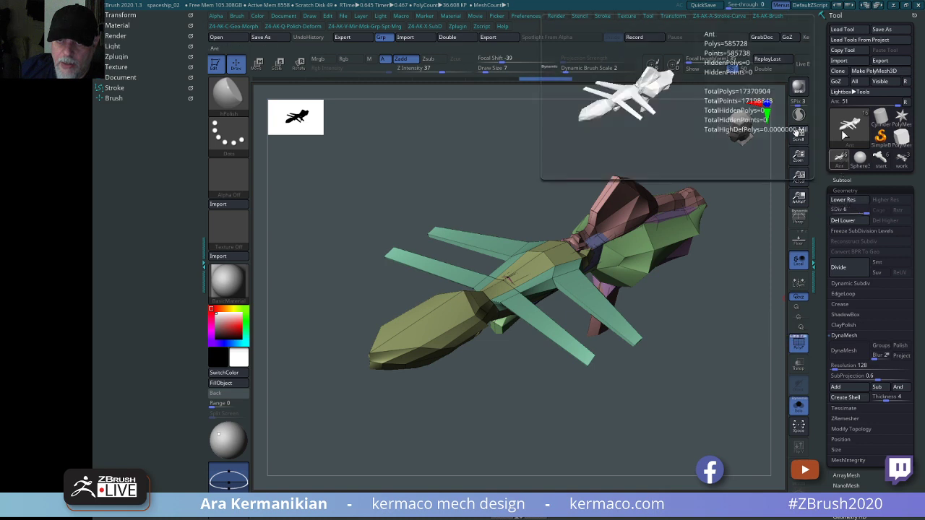
pyautogui.click(849, 268)
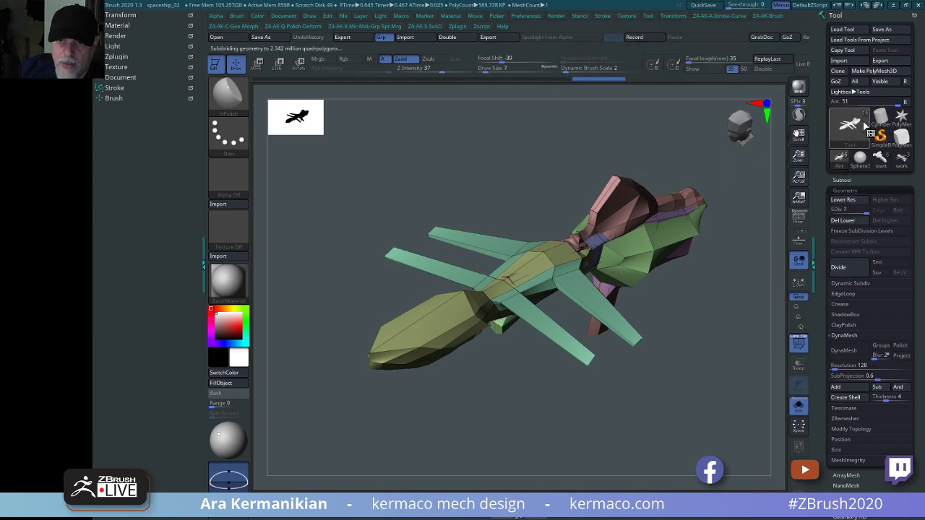
pyautogui.moveTo(850, 126)
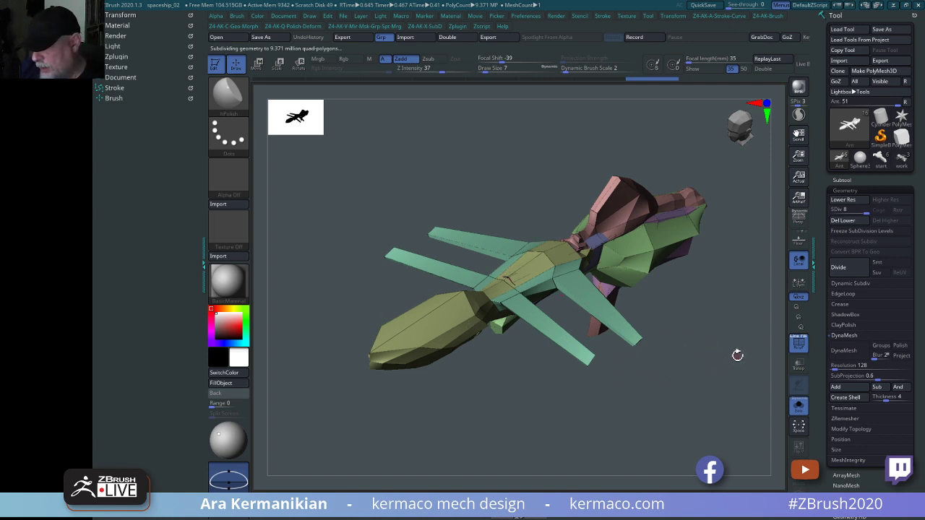
# Examine the wireframe and polygroups of the subdivided Ant ship from several angles.
pyautogui.moveTo(694, 310)
pyautogui.mouseDown()
pyautogui.moveTo(720, 312)
pyautogui.moveTo(692, 313)
pyautogui.mouseUp()
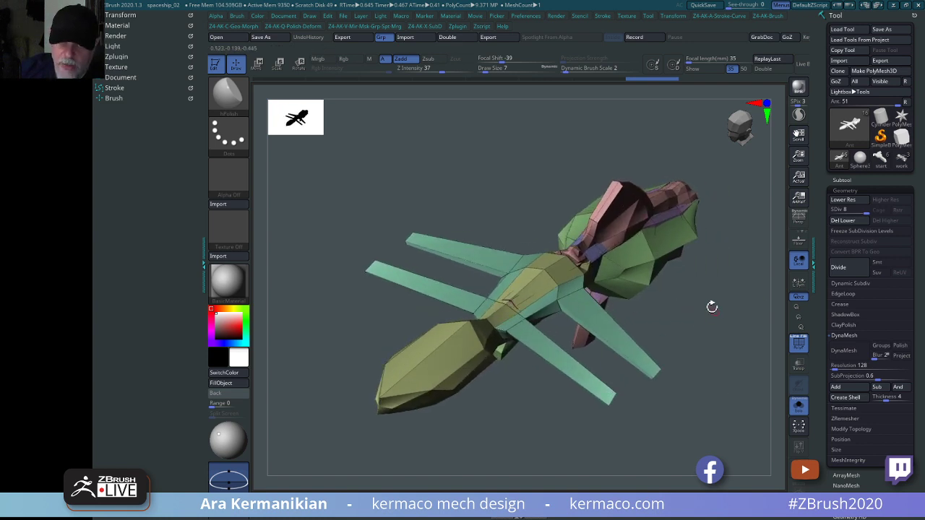
pyautogui.moveTo(719, 304); pyautogui.dragTo(760, 305)
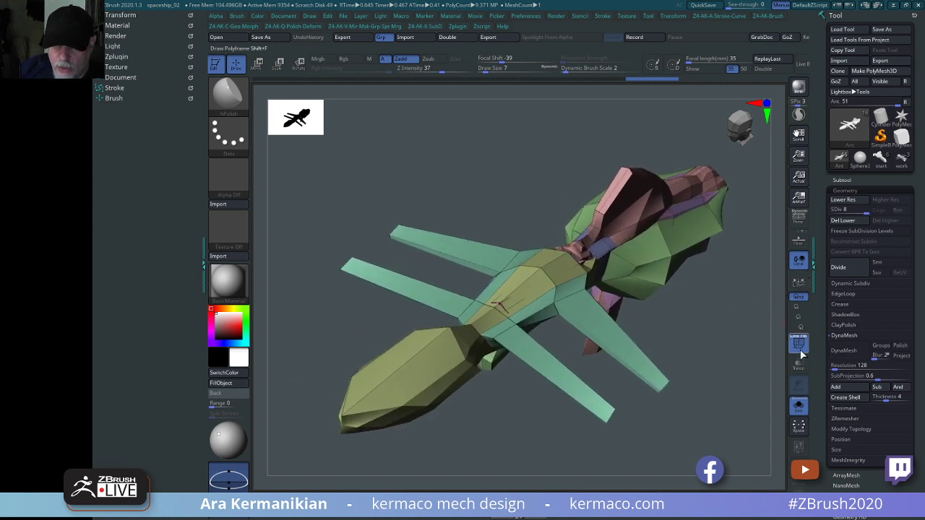
pyautogui.click(797, 404)
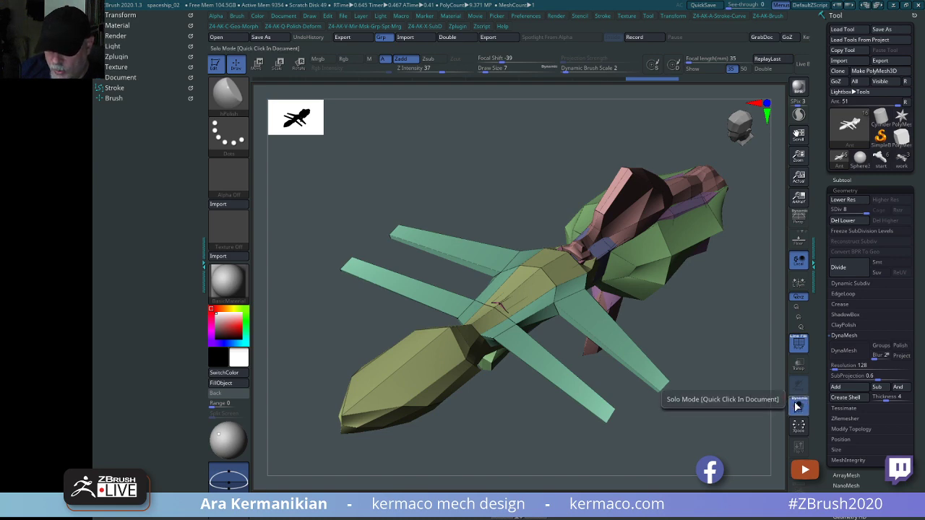
pyautogui.moveTo(739, 369); pyautogui.dragTo(787, 327)
pyautogui.keyDown('alt'); pyautogui.moveTo(728, 350); pyautogui.dragTo(755, 318); pyautogui.keyUp('alt')
pyautogui.click(799, 351)
pyautogui.click(799, 351)
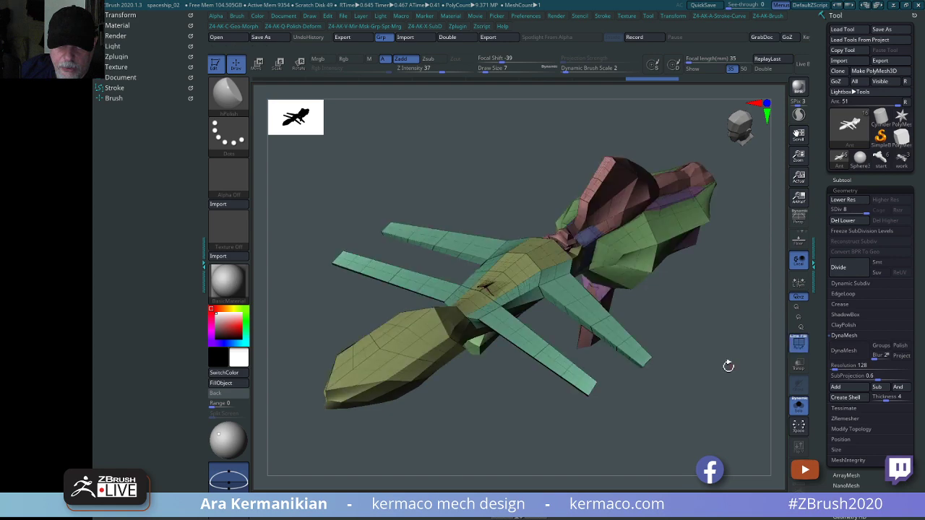
pyautogui.keyDown('alt'); pyautogui.moveTo(727, 366); pyautogui.dragTo(790, 386); pyautogui.keyUp('alt')
pyautogui.moveTo(740, 362); pyautogui.dragTo(774, 403)
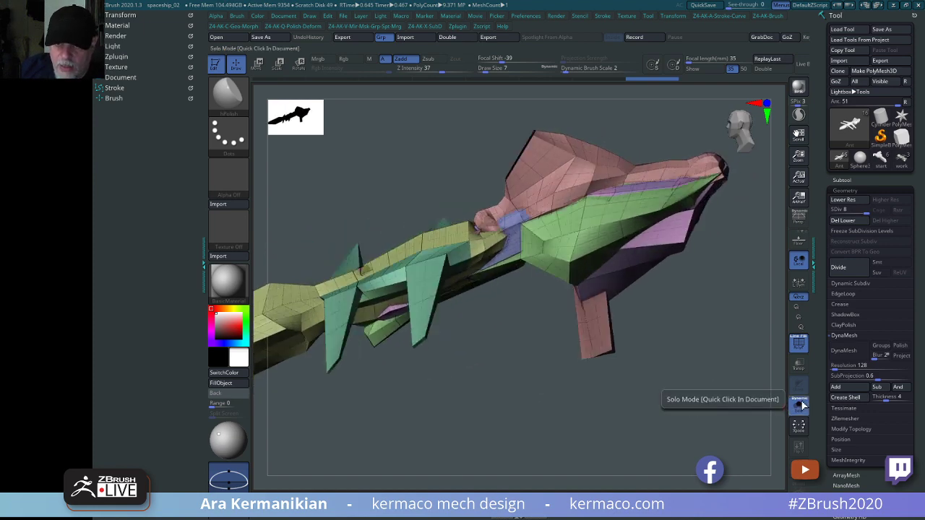
pyautogui.moveTo(667, 389); pyautogui.dragTo(677, 328)
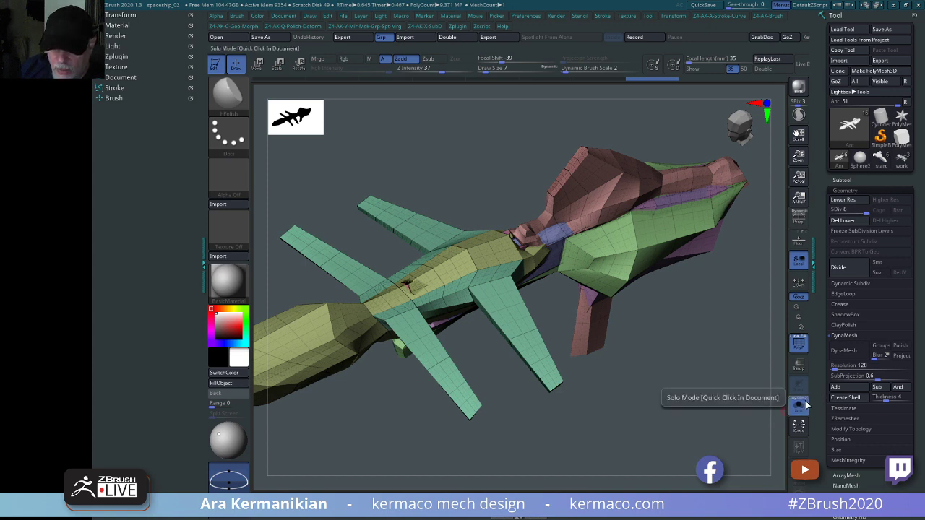
pyautogui.moveTo(718, 412)
pyautogui.mouseDown()
pyautogui.moveTo(701, 407)
pyautogui.moveTo(722, 397)
pyautogui.mouseUp()
# Return the Ant mesh to its undivided base geometry and bring back the subtool list.
pyautogui.moveTo(858, 211); pyautogui.dragTo(820, 211)
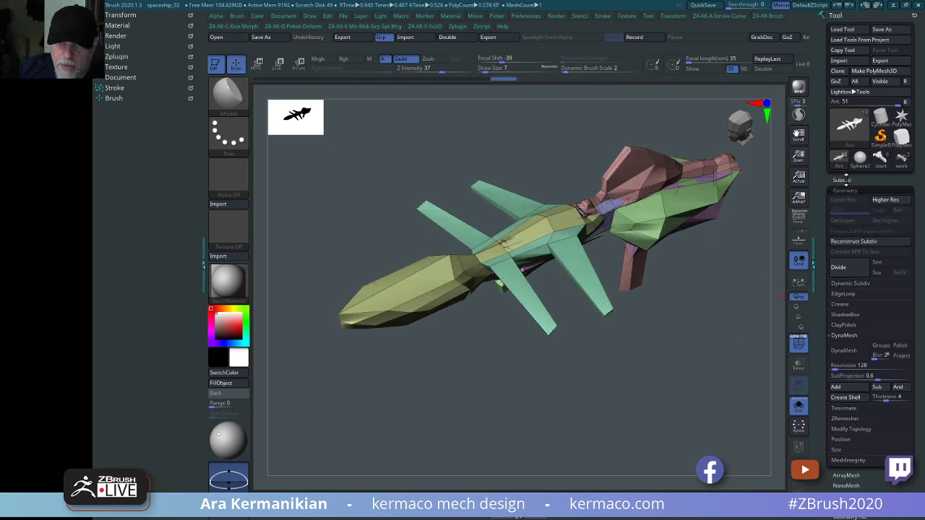
pyautogui.click(842, 190)
pyautogui.click(839, 180)
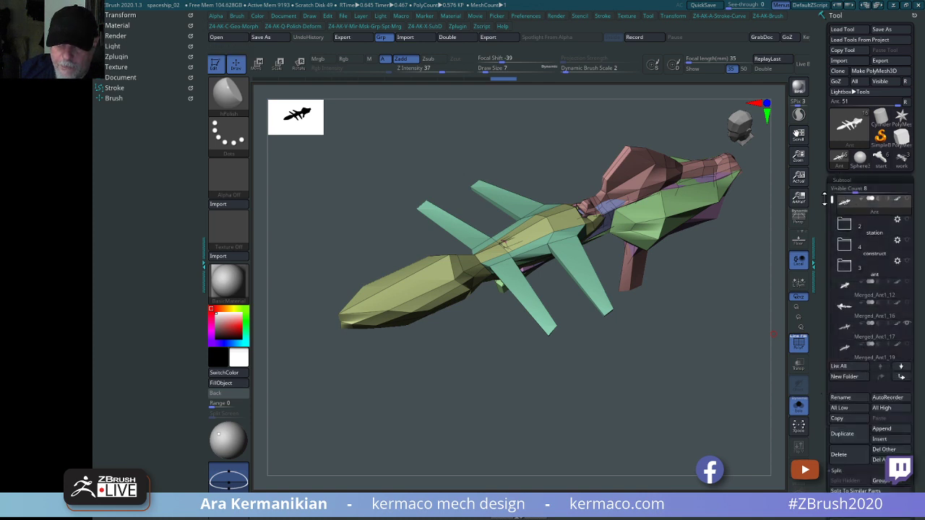
# Make the detailed Merged_Ant1_18 ship the active subtool and frame it in the view.
pyautogui.moveTo(834, 197); pyautogui.dragTo(833, 268)
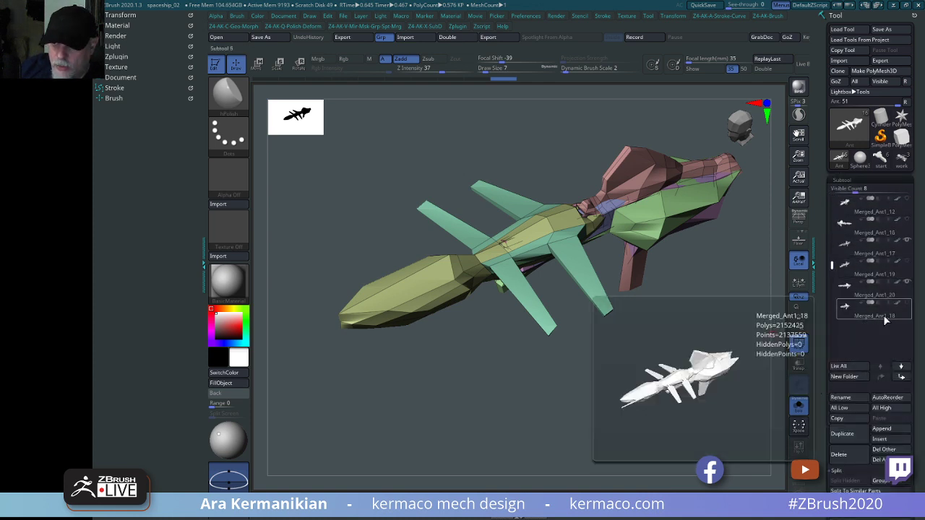
pyautogui.click(885, 317)
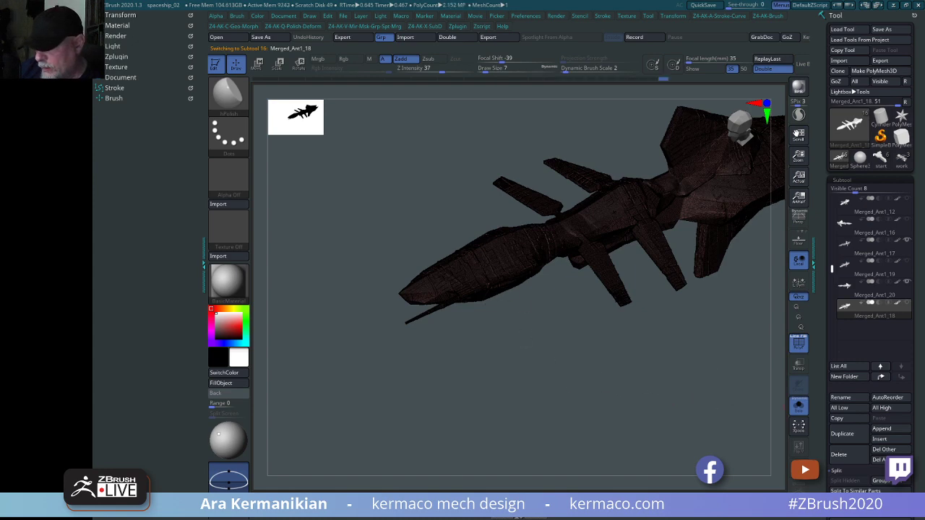
pyautogui.moveTo(455, 470); pyautogui.dragTo(578, 449)
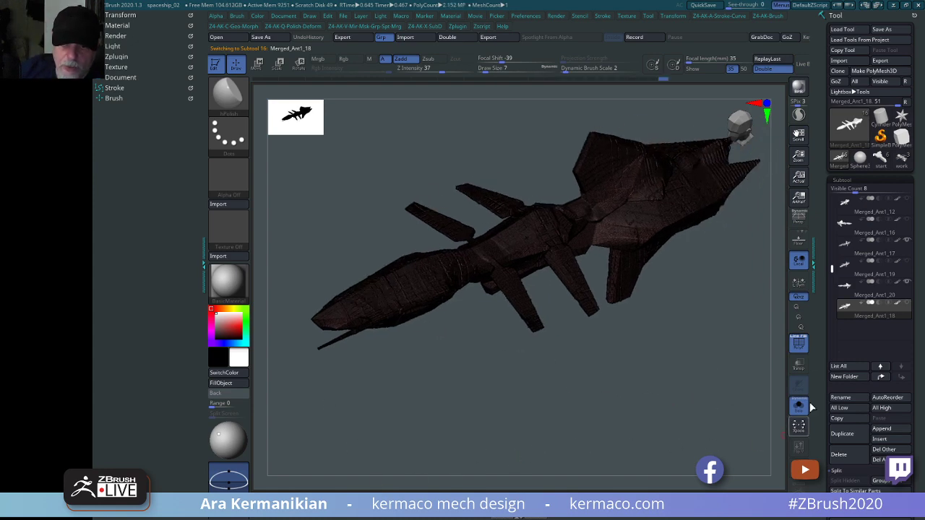
# Hide the wireframe on the detailed ship and polish the front edge of its tall fin with hPolish strokes.
pyautogui.click(797, 344)
pyautogui.keyDown('alt'); pyautogui.moveTo(641, 414); pyautogui.dragTo(629, 456); pyautogui.keyUp('alt')
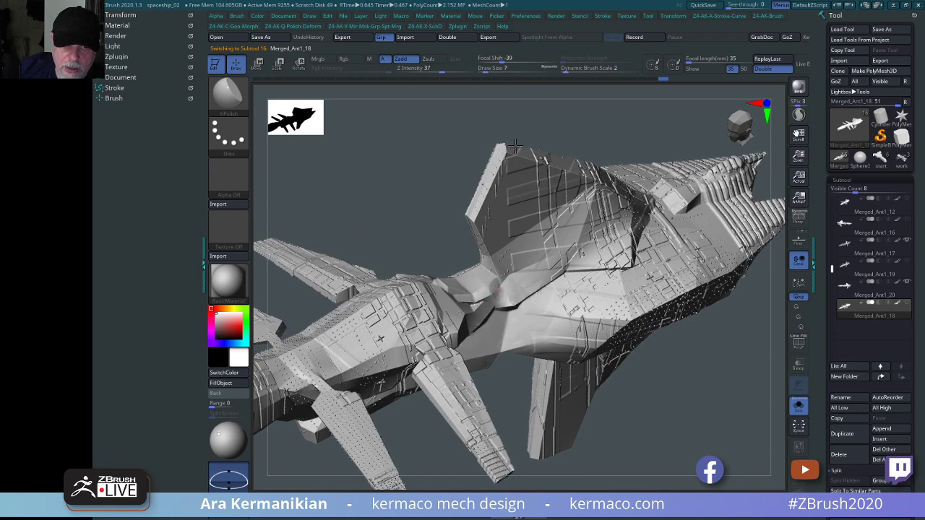
pyautogui.moveTo(516, 146); pyautogui.dragTo(627, 214)
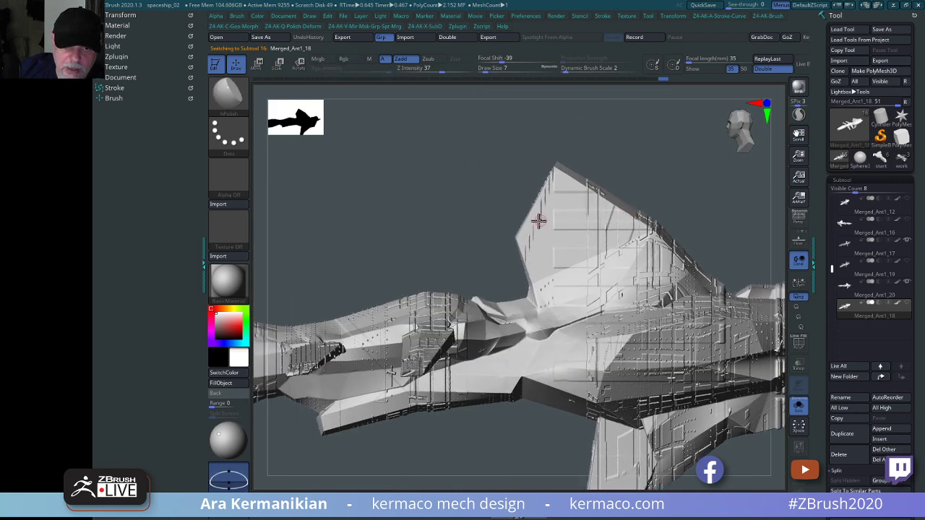
pyautogui.press('shift')
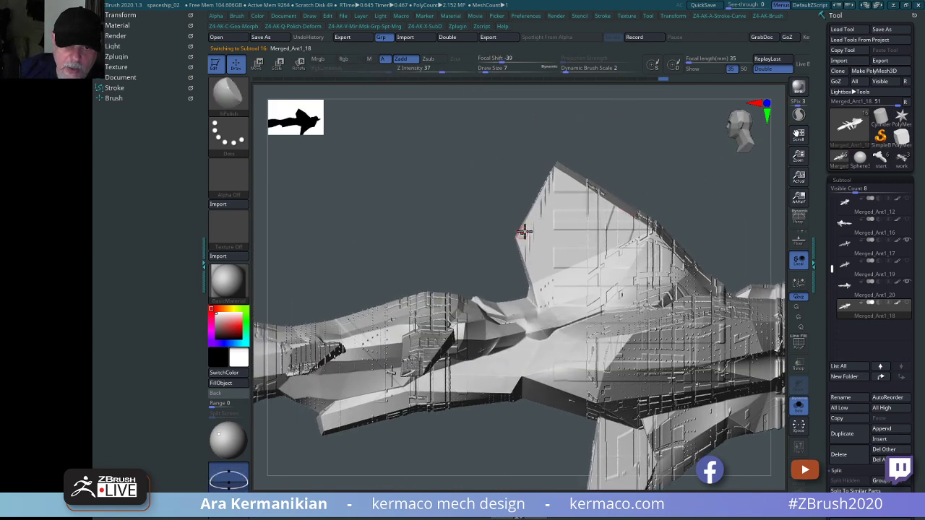
pyautogui.moveTo(524, 234); pyautogui.dragTo(526, 243)
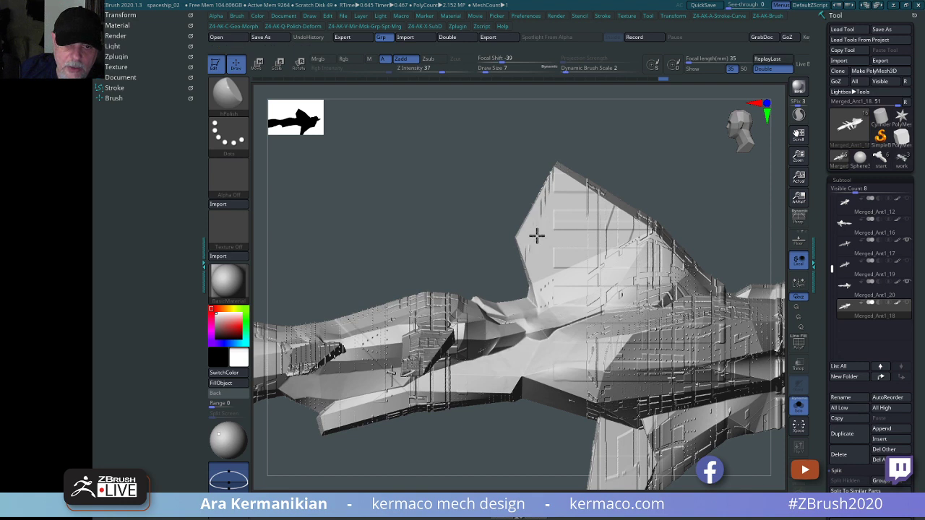
pyautogui.press('shift')
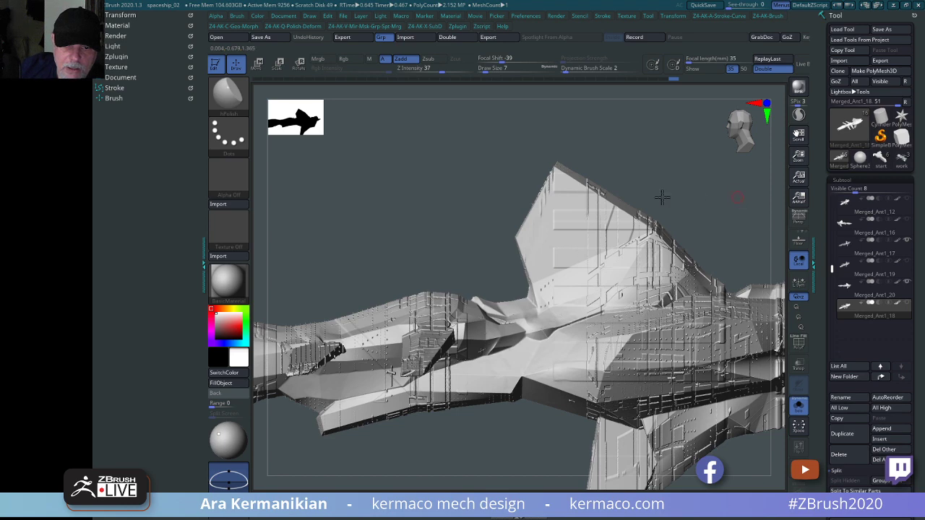
# Smooth the panel detail along the fin's leading edge, working on it from the side and the front.
pyautogui.moveTo(662, 197); pyautogui.dragTo(344, 469)
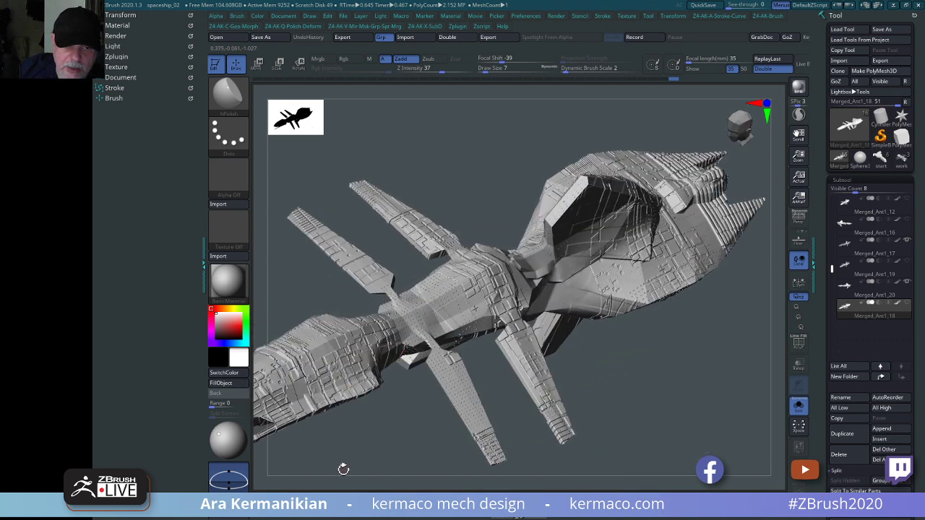
pyautogui.moveTo(373, 440); pyautogui.dragTo(448, 415)
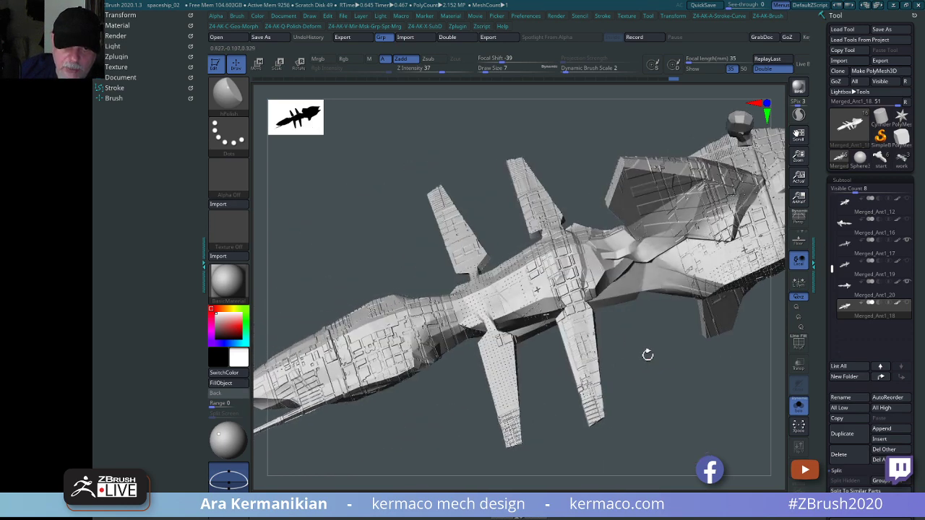
pyautogui.moveTo(646, 355); pyautogui.dragTo(575, 243)
pyautogui.press('shift')
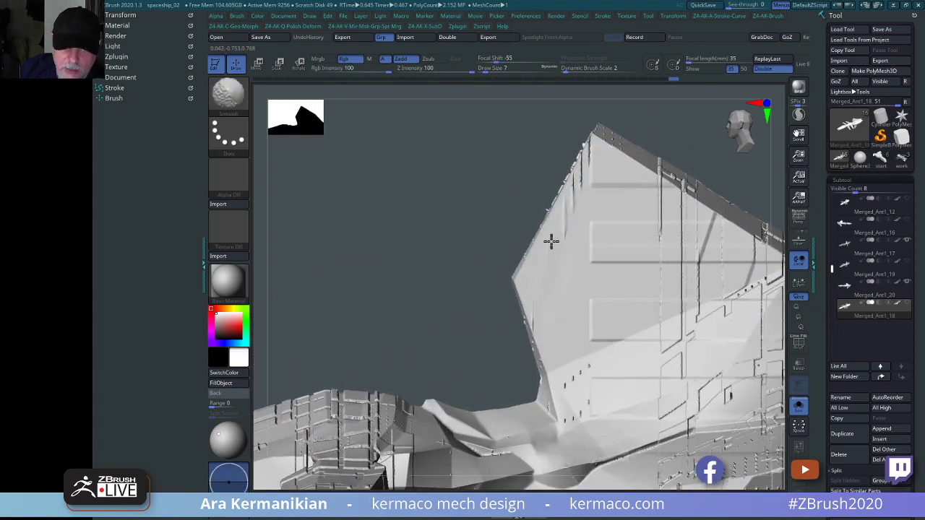
pyautogui.moveTo(440, 219); pyautogui.dragTo(532, 207)
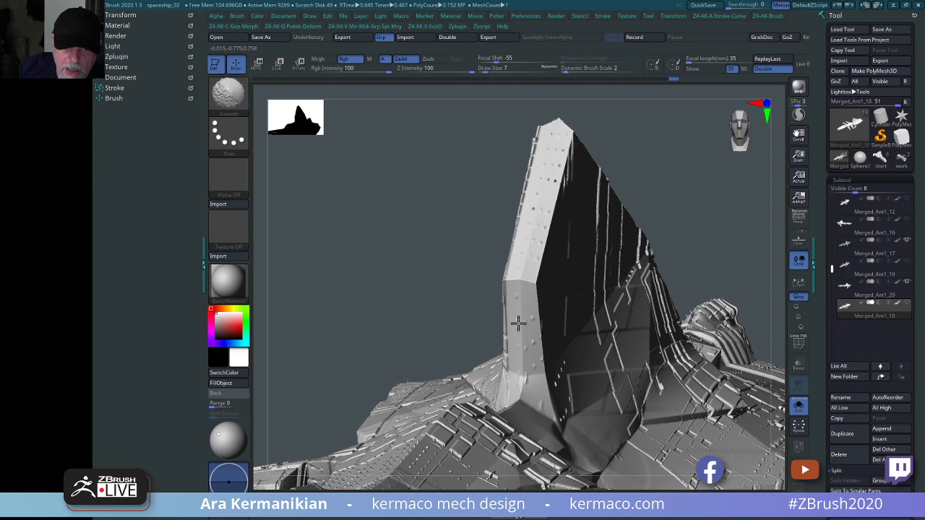
pyautogui.moveTo(737, 216); pyautogui.dragTo(581, 235)
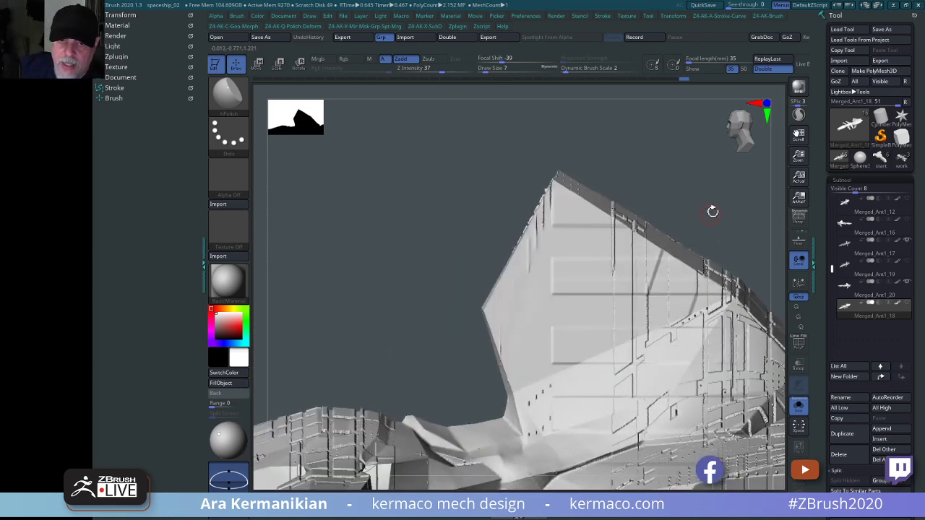
pyautogui.moveTo(710, 210)
pyautogui.mouseDown()
pyautogui.moveTo(653, 209)
pyautogui.moveTo(639, 177)
pyautogui.moveTo(671, 209)
pyautogui.moveTo(642, 192)
pyautogui.moveTo(487, 384)
pyautogui.mouseUp()
pyautogui.press('shift')
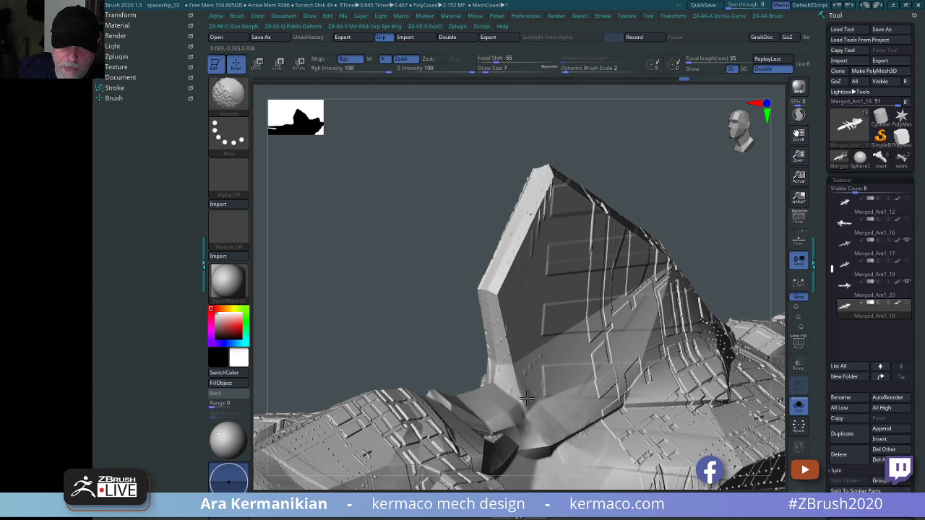
# Flatten the upper and lower facets of the fin's leading edge with the hPolish brush.
pyautogui.press('b')
pyautogui.press('h')
pyautogui.press('p')
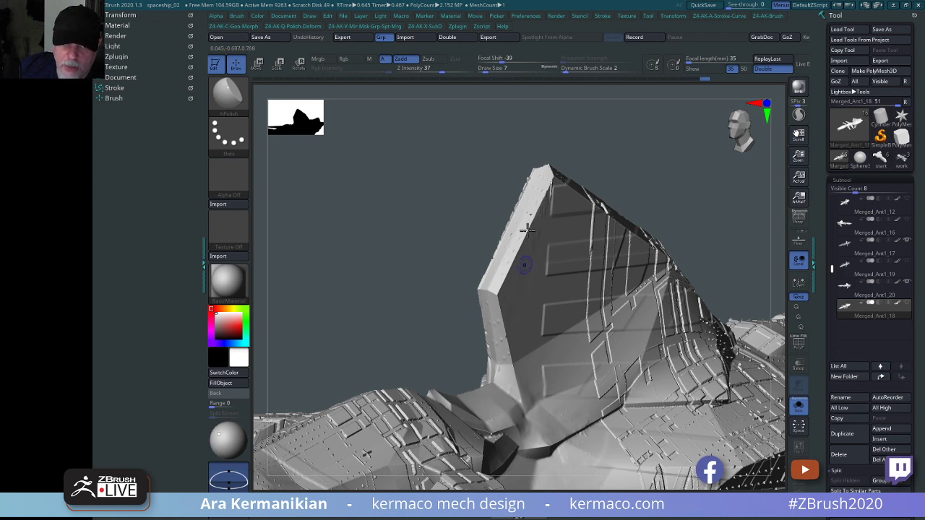
pyautogui.press('shift')
pyautogui.press('f')
# Apply ClayPolish with Max 25 to the whole Merged_Ant1_18 ship and view it in perspective.
pyautogui.moveTo(643, 231)
pyautogui.mouseDown()
pyautogui.moveTo(710, 173)
pyautogui.moveTo(708, 199)
pyautogui.moveTo(739, 195)
pyautogui.moveTo(698, 256)
pyautogui.moveTo(664, 334)
pyautogui.moveTo(721, 357)
pyautogui.moveTo(702, 334)
pyautogui.mouseUp()
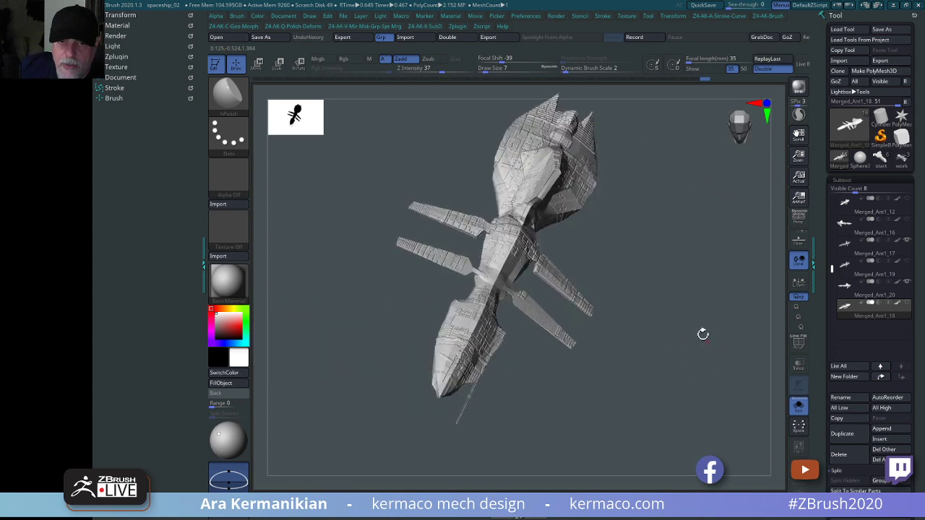
pyautogui.moveTo(708, 285); pyautogui.dragTo(755, 337)
pyautogui.moveTo(823, 333); pyautogui.dragTo(824, 109)
pyautogui.click(854, 365)
pyautogui.scroll(5, 903, 365)
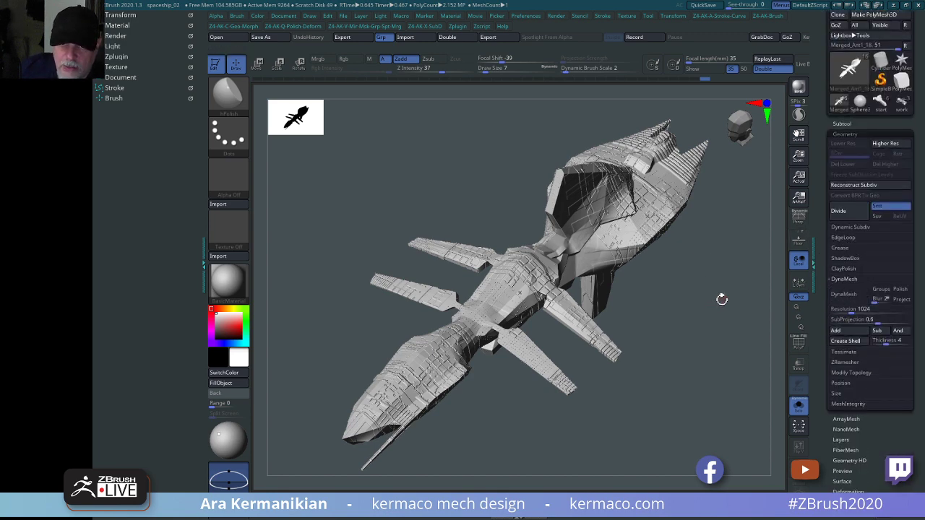
pyautogui.moveTo(722, 299); pyautogui.dragTo(707, 283)
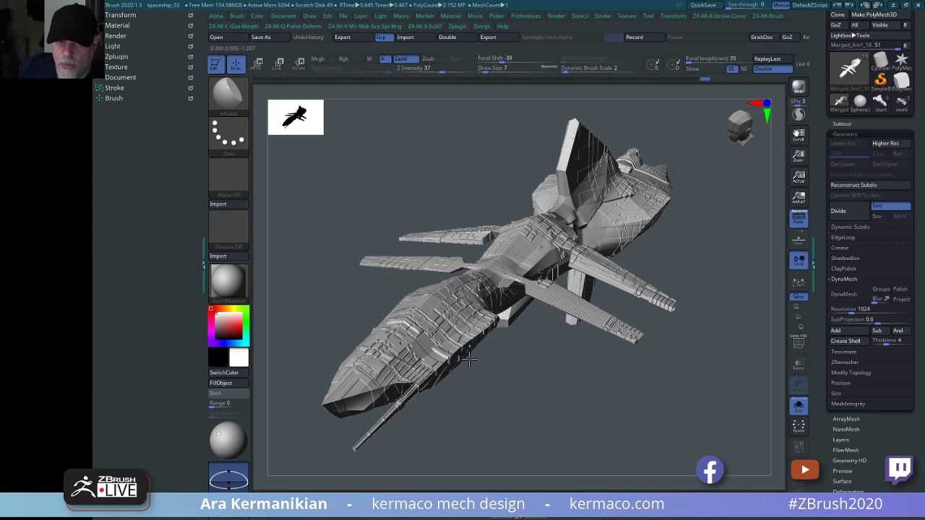
pyautogui.click(847, 268)
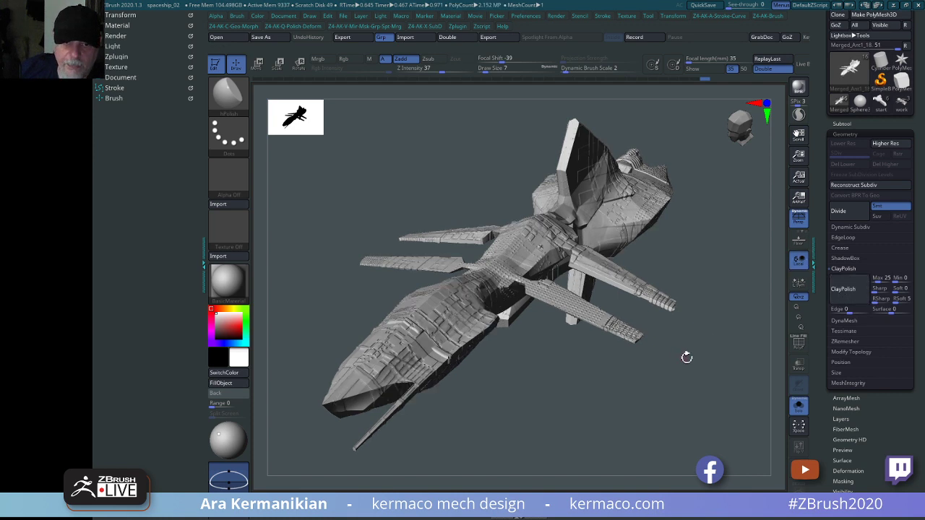
# Examine the clay-polished panel detail on the ship's hull, wings and fin up close.
pyautogui.keyDown('alt'); pyautogui.moveTo(661, 363); pyautogui.dragTo(614, 340); pyautogui.keyUp('alt')
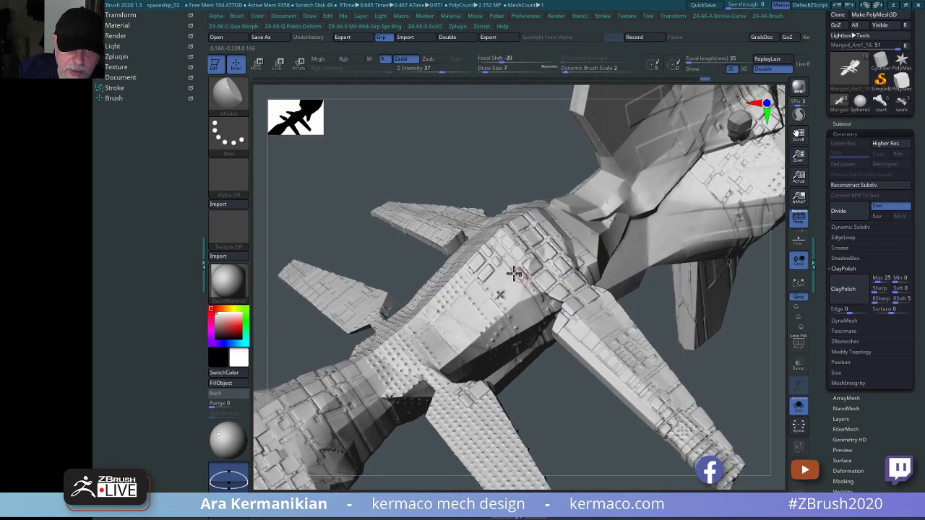
pyautogui.moveTo(747, 348); pyautogui.dragTo(713, 254)
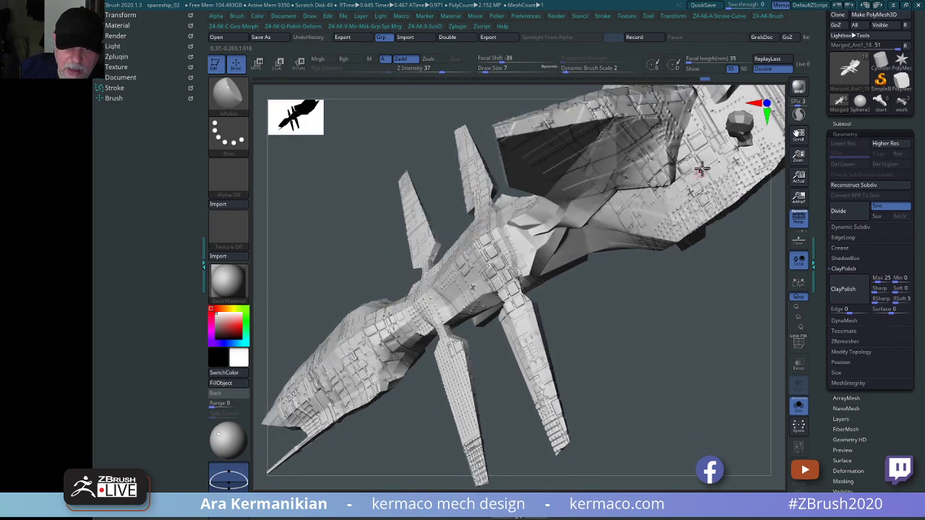
pyautogui.moveTo(672, 353); pyautogui.dragTo(626, 380)
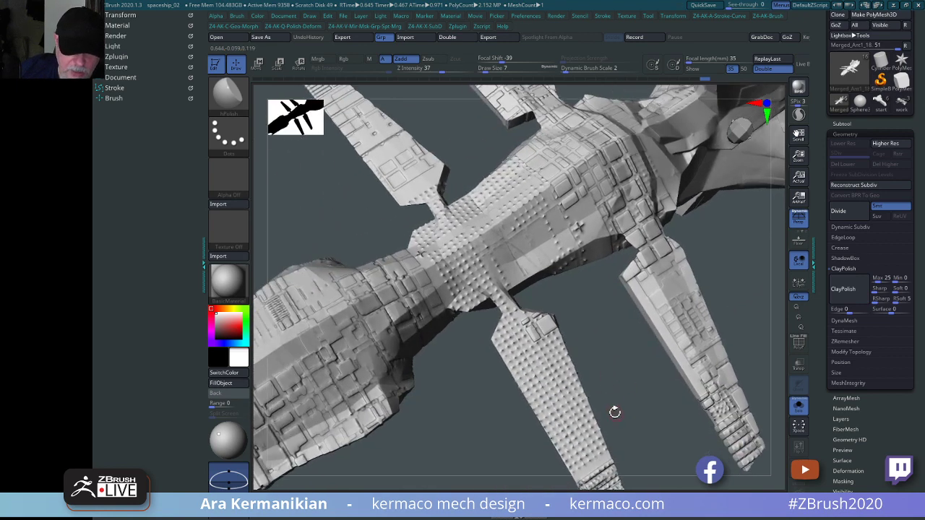
pyautogui.moveTo(647, 417); pyautogui.dragTo(677, 437)
pyautogui.moveTo(488, 419)
pyautogui.mouseDown()
pyautogui.moveTo(531, 447)
pyautogui.moveTo(525, 405)
pyautogui.moveTo(597, 429)
pyautogui.moveTo(541, 373)
pyautogui.moveTo(572, 382)
pyautogui.moveTo(547, 419)
pyautogui.moveTo(689, 421)
pyautogui.moveTo(621, 442)
pyautogui.moveTo(739, 491)
pyautogui.moveTo(494, 437)
pyautogui.mouseUp()
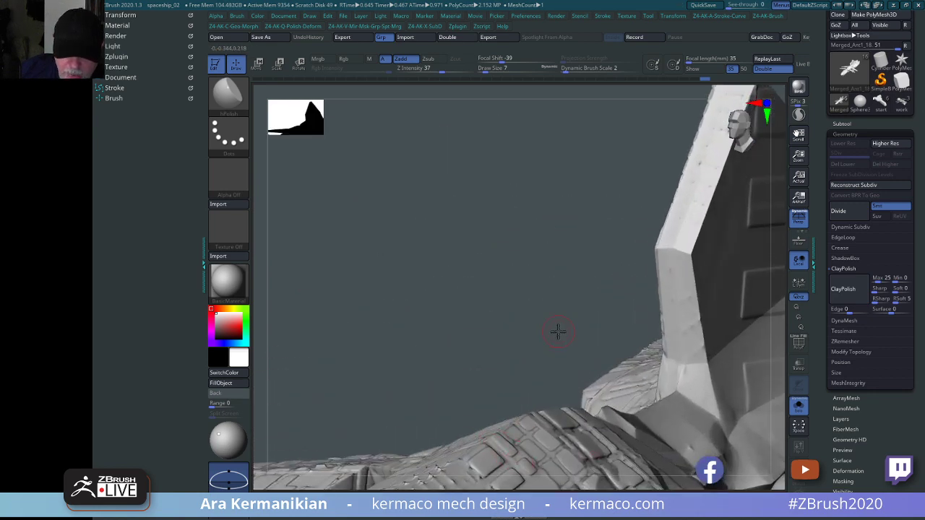
pyautogui.moveTo(557, 330); pyautogui.dragTo(528, 263)
pyautogui.moveTo(603, 394); pyautogui.dragTo(600, 434)
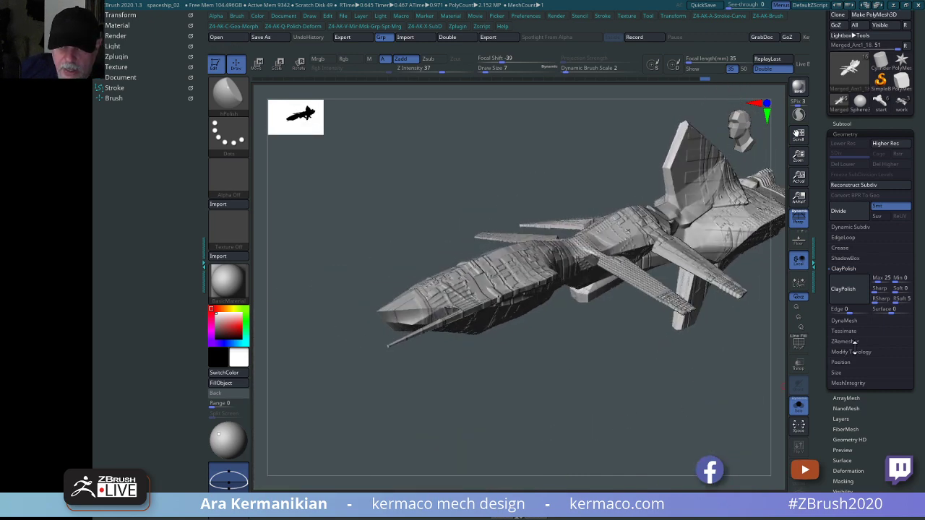
# Try a slight negative Inflate deformation on the ship, inspect the hull from above and below, and undo it.
pyautogui.scroll(-5, 881, 430)
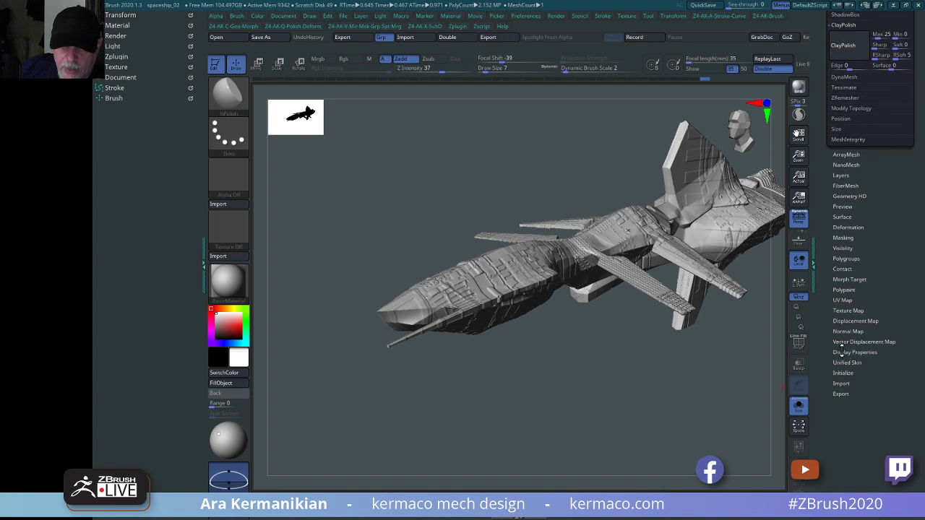
pyautogui.click(855, 227)
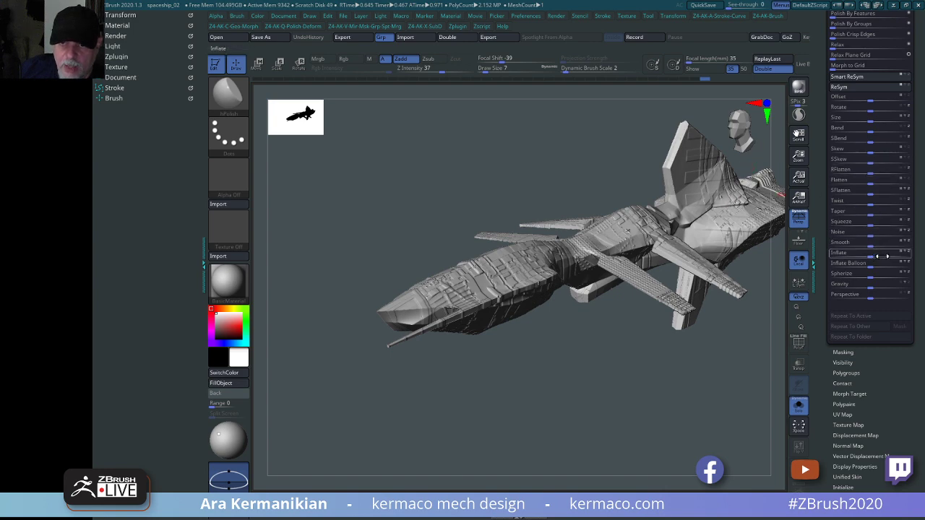
pyautogui.moveTo(879, 253); pyautogui.dragTo(867, 256)
pyautogui.moveTo(568, 389)
pyautogui.mouseDown()
pyautogui.moveTo(597, 380)
pyautogui.moveTo(590, 368)
pyautogui.moveTo(620, 392)
pyautogui.moveTo(560, 449)
pyautogui.moveTo(603, 357)
pyautogui.moveTo(586, 390)
pyautogui.mouseUp()
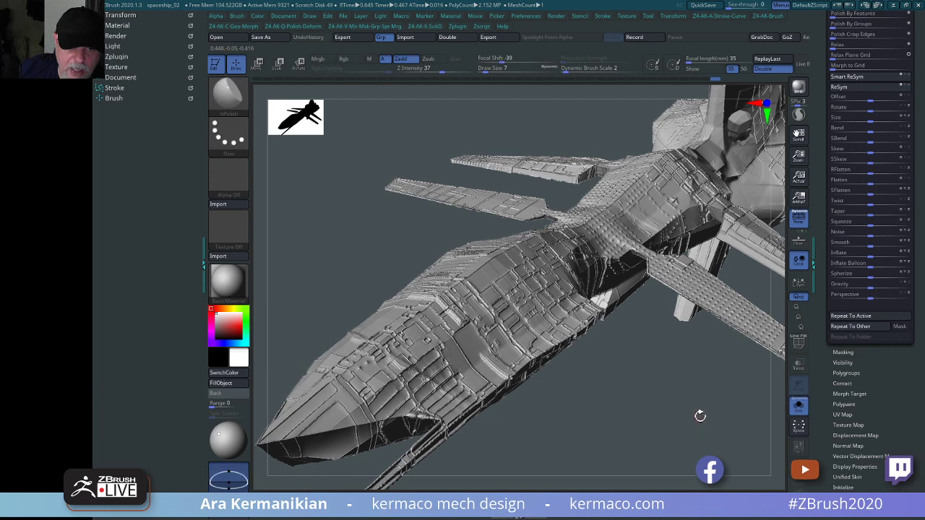
pyautogui.moveTo(701, 414); pyautogui.dragTo(648, 129)
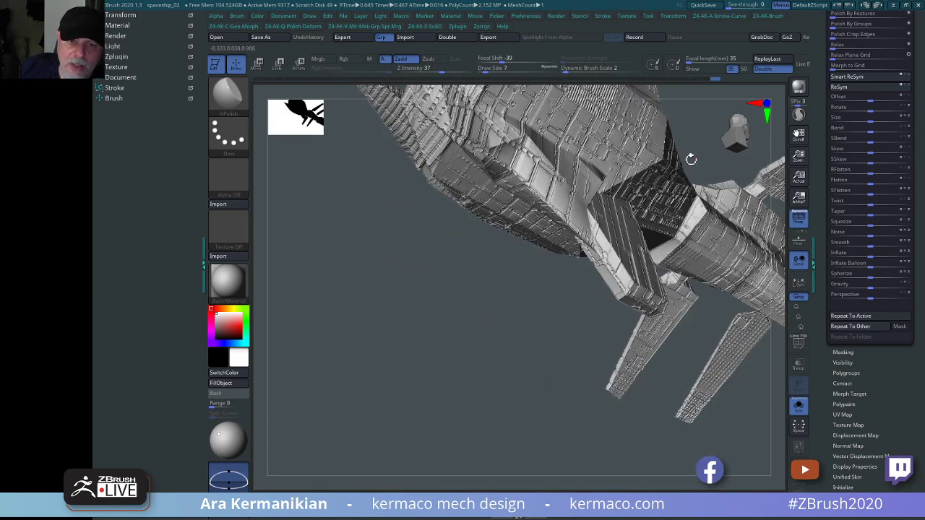
pyautogui.moveTo(727, 157); pyautogui.dragTo(632, 281)
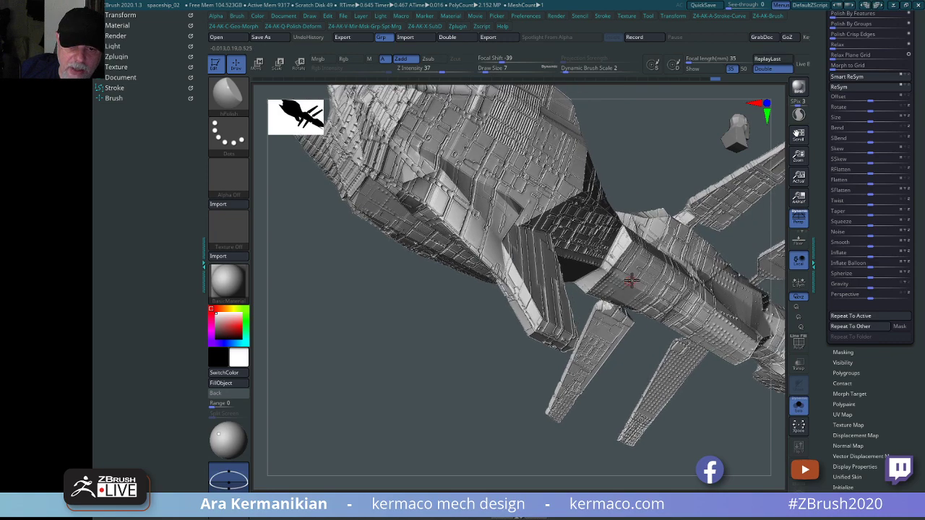
pyautogui.press('ctrl')
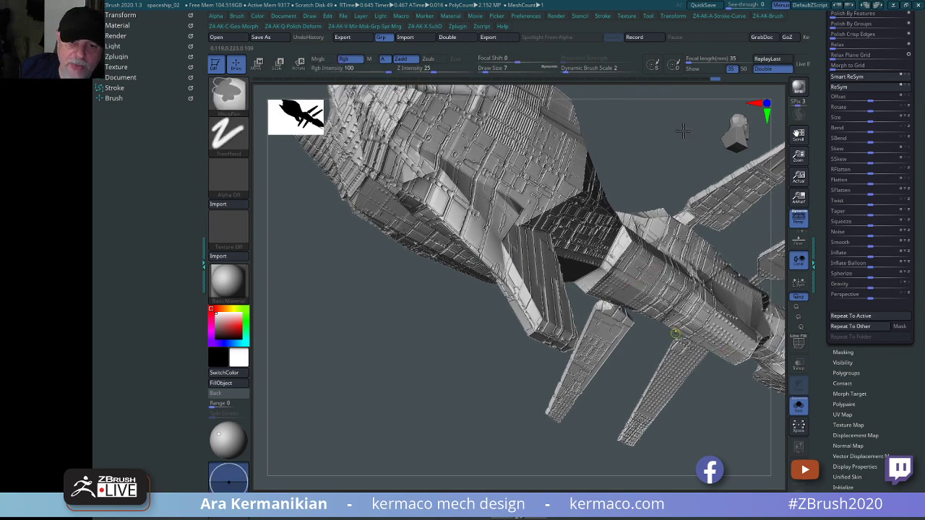
pyautogui.moveTo(683, 130)
pyautogui.mouseDown()
pyautogui.moveTo(638, 155)
pyautogui.moveTo(716, 303)
pyautogui.moveTo(692, 296)
pyautogui.moveTo(770, 250)
pyautogui.mouseUp()
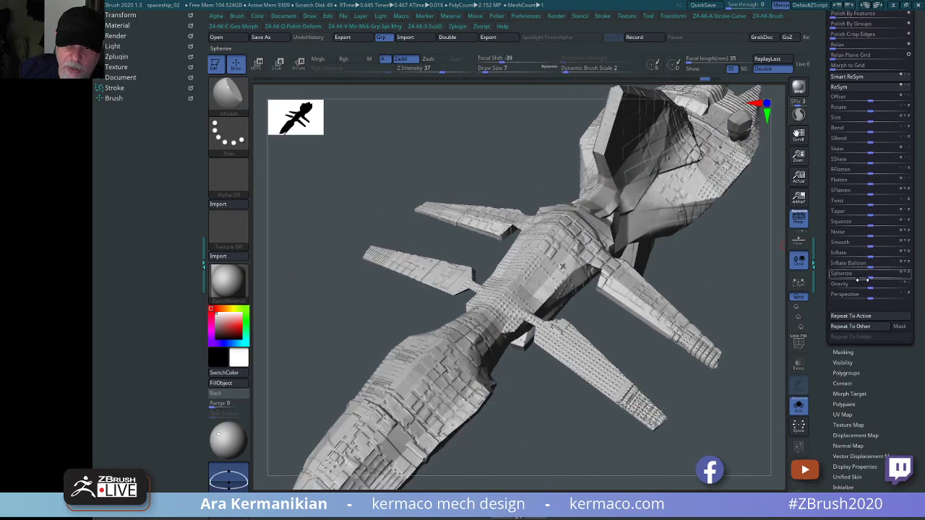
# Apply a slight positive Inflate deformation to the ship to swell its panel detail.
pyautogui.moveTo(868, 255); pyautogui.dragTo(872, 256)
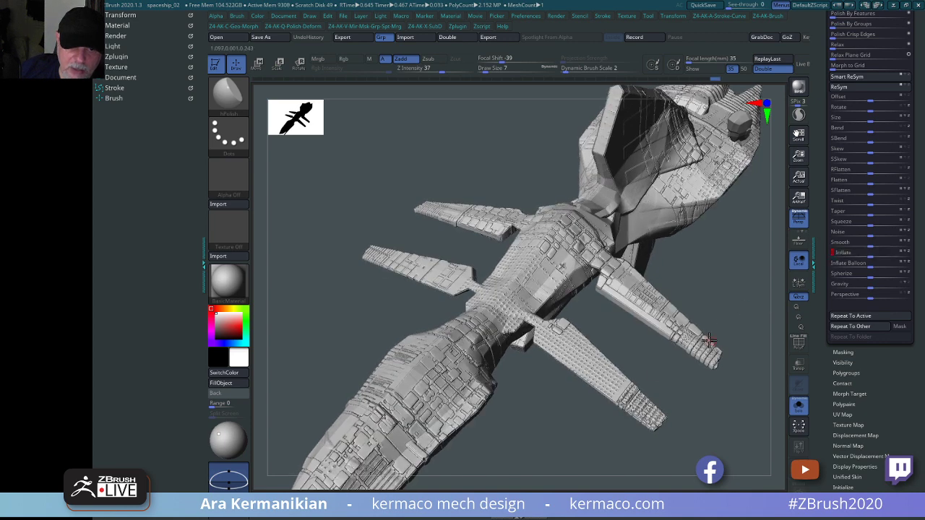
pyautogui.keyDown('ctrl'); pyautogui.moveTo(538, 434); pyautogui.dragTo(569, 459); pyautogui.keyUp('ctrl')
pyautogui.keyDown('alt'); pyautogui.moveTo(598, 394); pyautogui.dragTo(536, 454); pyautogui.keyUp('alt')
pyautogui.keyDown('alt'); pyautogui.moveTo(649, 427); pyautogui.dragTo(738, 257); pyautogui.keyUp('alt')
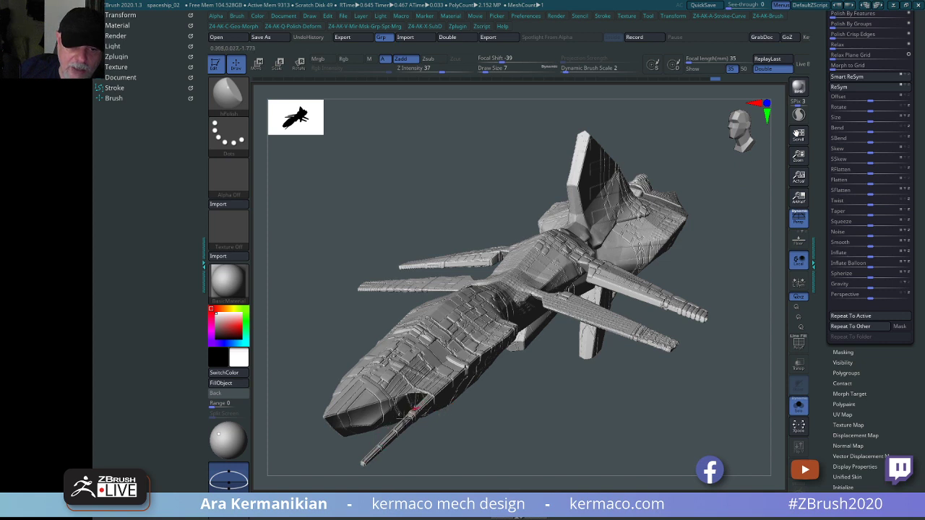
# Render the inflated ship with BPR from three different angles to compare its panel detail.
pyautogui.click(799, 88)
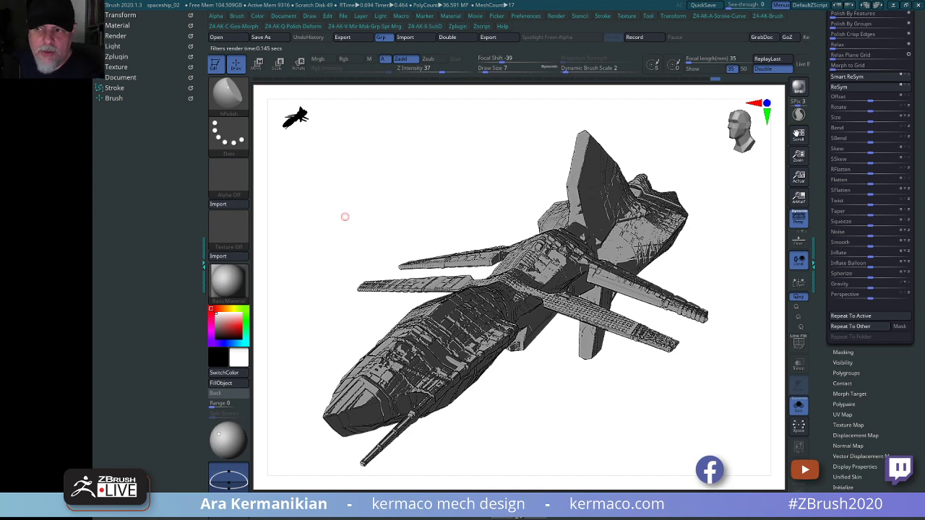
pyautogui.moveTo(646, 418); pyautogui.dragTo(772, 251)
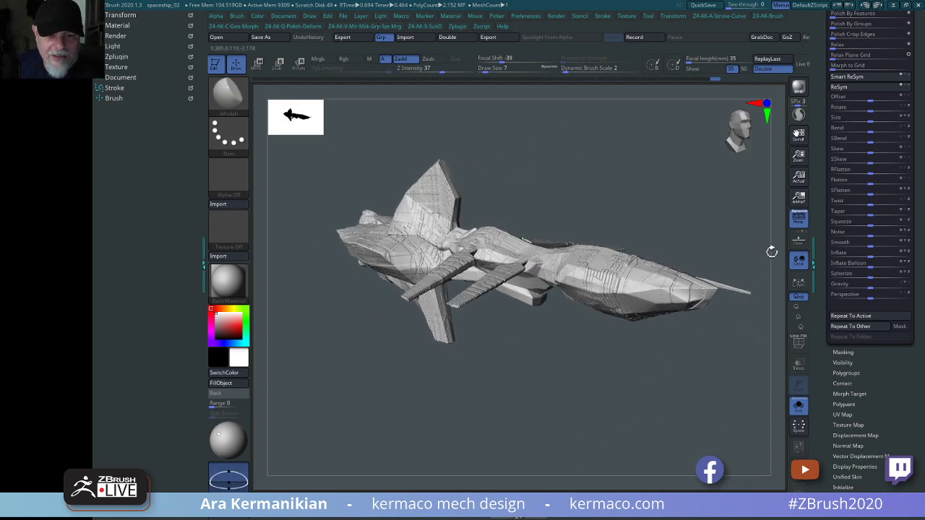
pyautogui.hotkey('shift', 'r')
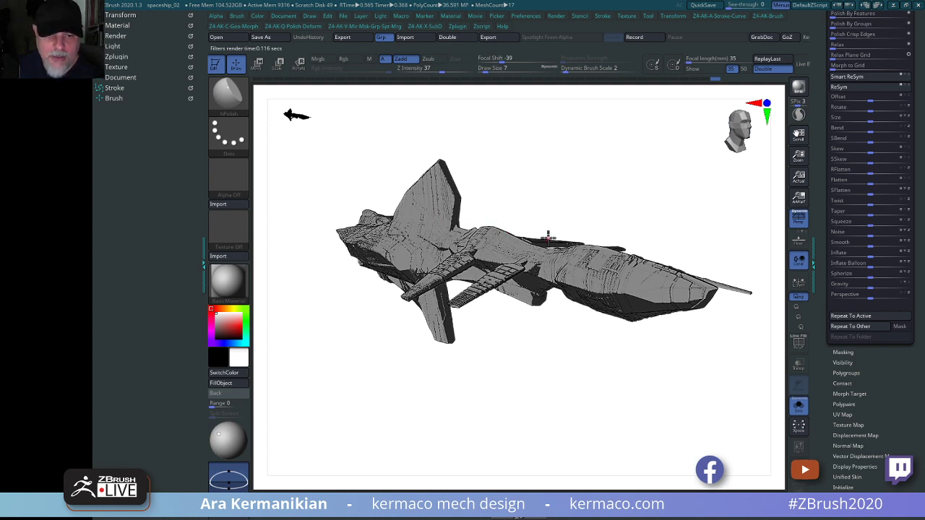
pyautogui.moveTo(709, 221); pyautogui.dragTo(718, 329)
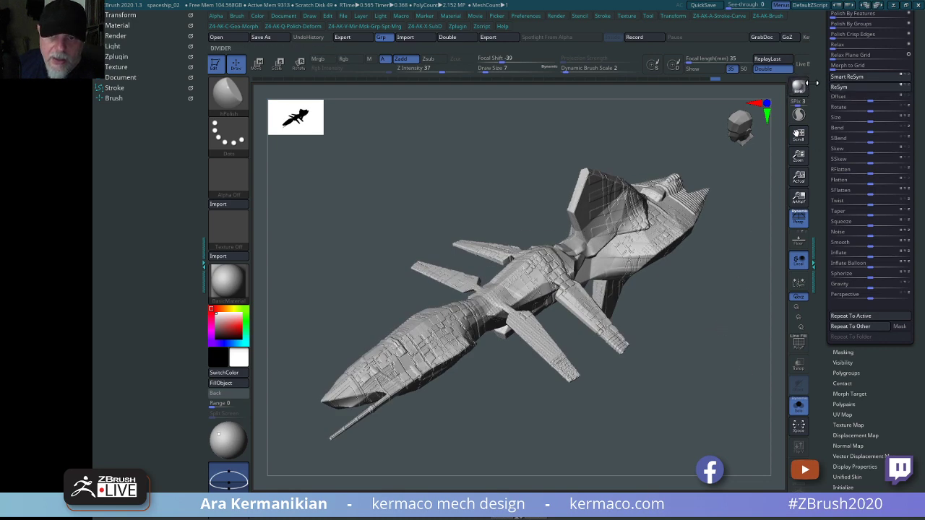
pyautogui.click(798, 86)
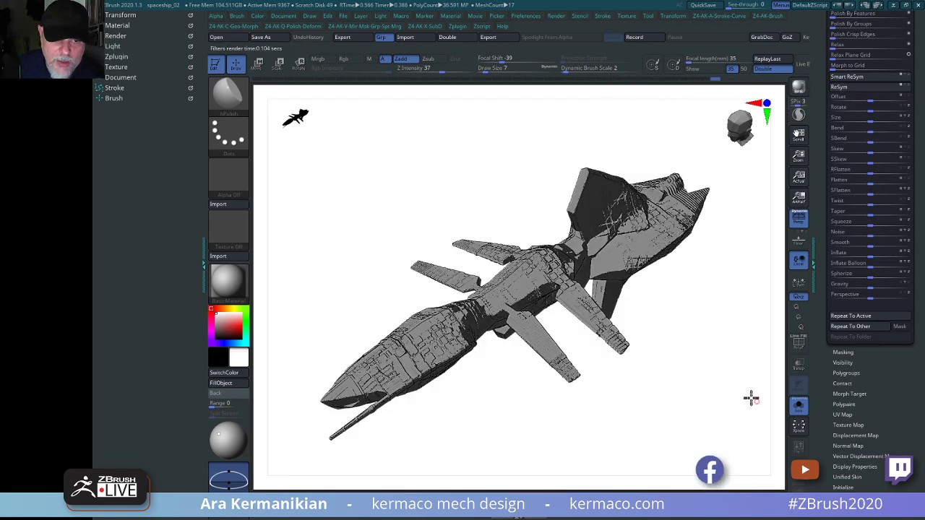
# Duplicate the Merged_Ant1_18 subtool of the spaceship.
pyautogui.moveTo(751, 398); pyautogui.dragTo(777, 279)
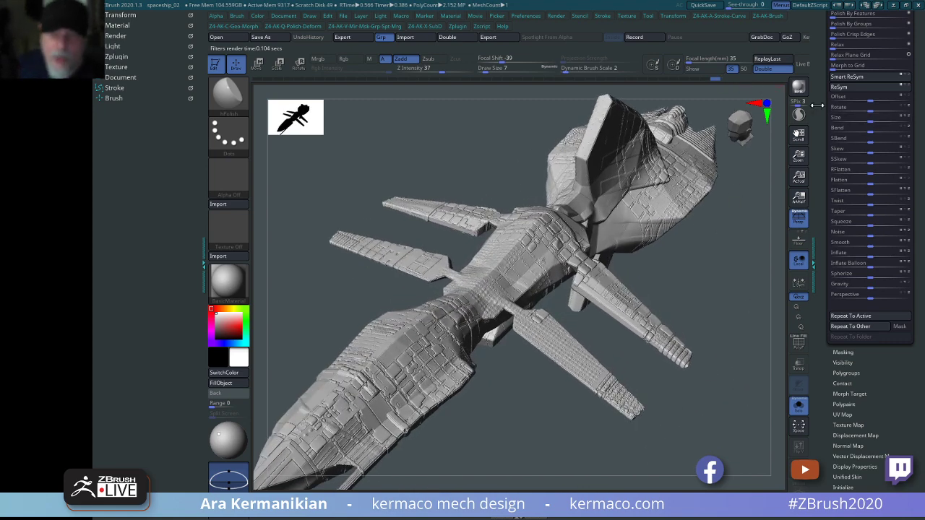
pyautogui.moveTo(822, 98); pyautogui.dragTo(833, 279)
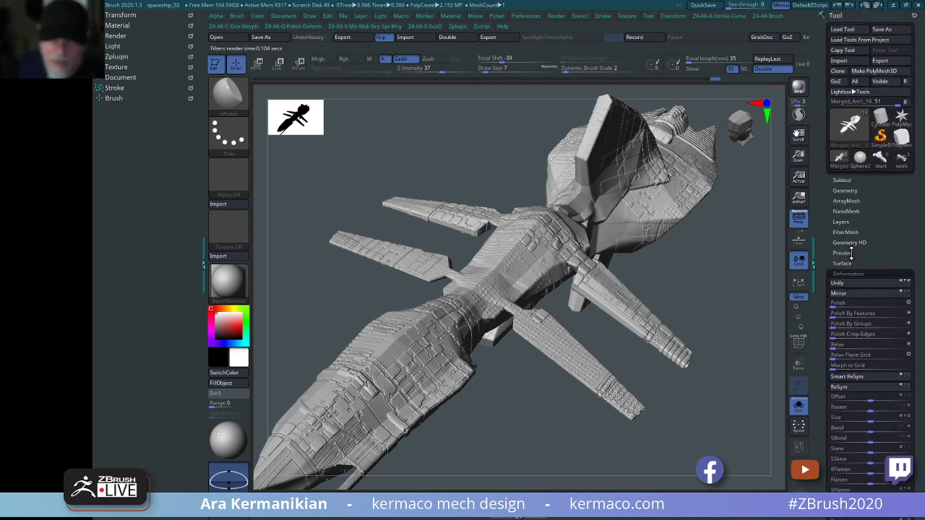
pyautogui.click(844, 273)
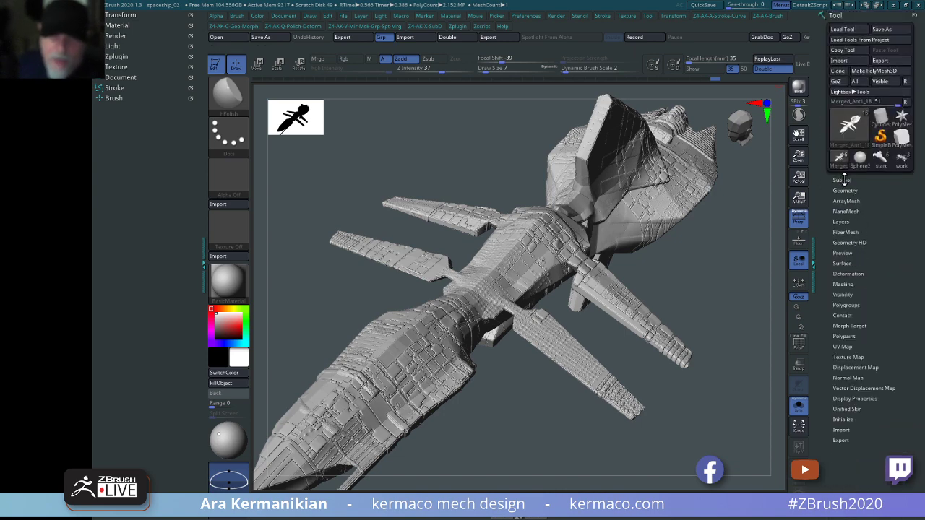
pyautogui.click(843, 180)
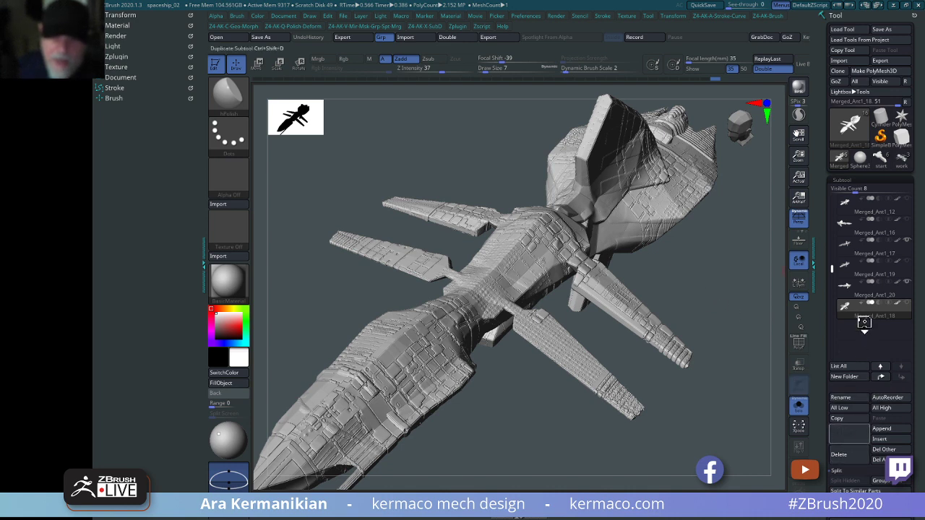
pyautogui.click(877, 317)
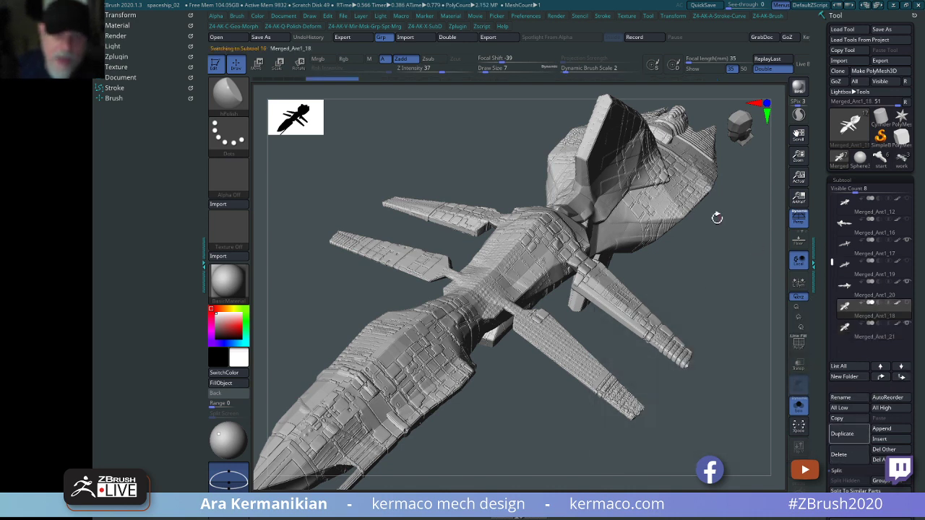
# Step Merged_Ant1_18 back two states in its undo history and select the duplicate subtool Merged_Ant1_21.
pyautogui.click(700, 80)
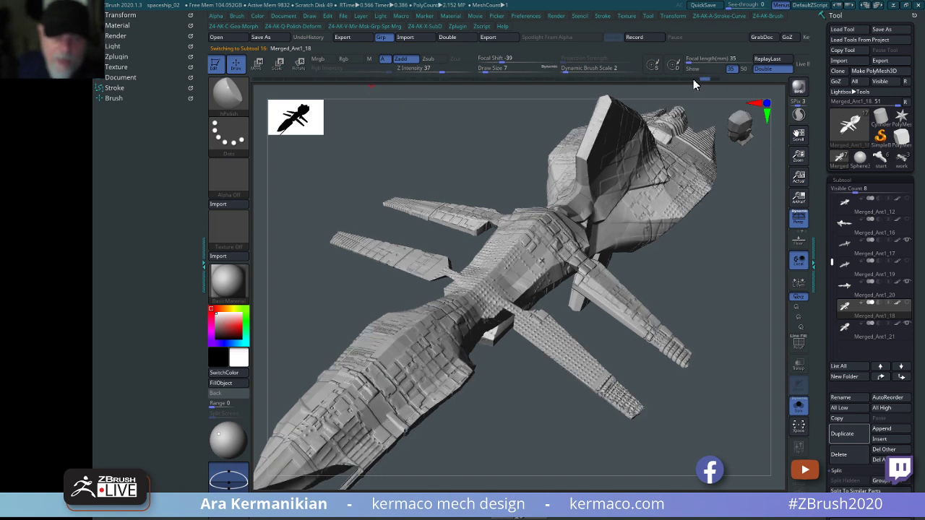
pyautogui.click(692, 79)
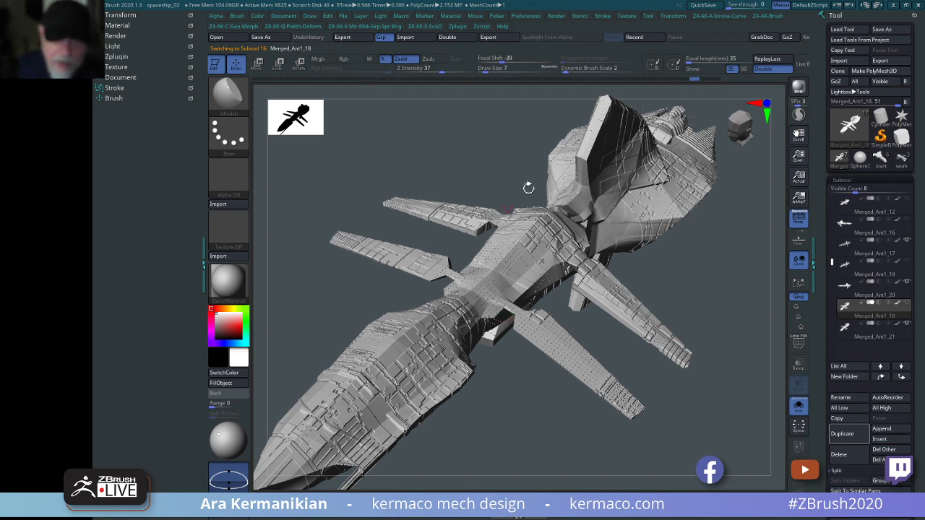
pyautogui.moveTo(678, 322); pyautogui.dragTo(680, 355)
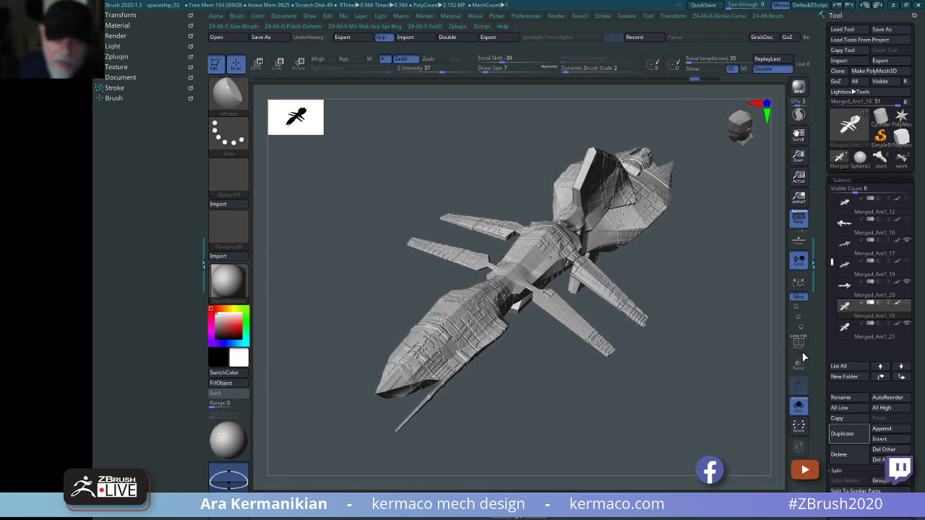
pyautogui.click(882, 337)
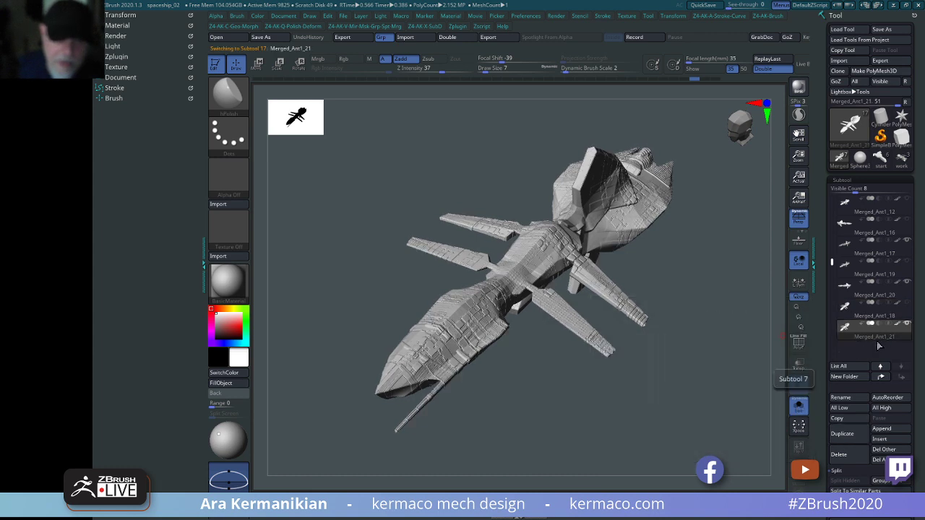
# Examine the duplicate ship from several angles and inspect the panel detail on its mid-hull up close.
pyautogui.moveTo(676, 410); pyautogui.dragTo(653, 359)
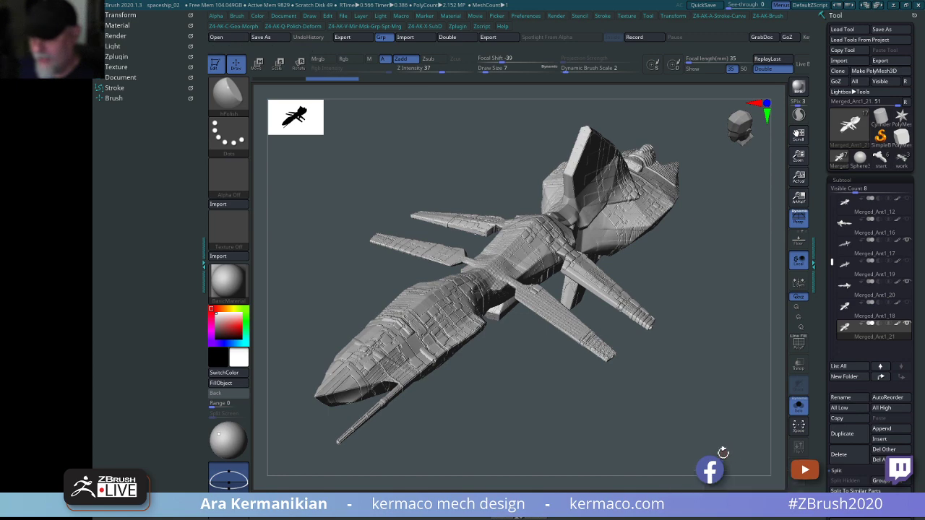
pyautogui.moveTo(696, 436); pyautogui.dragTo(765, 245)
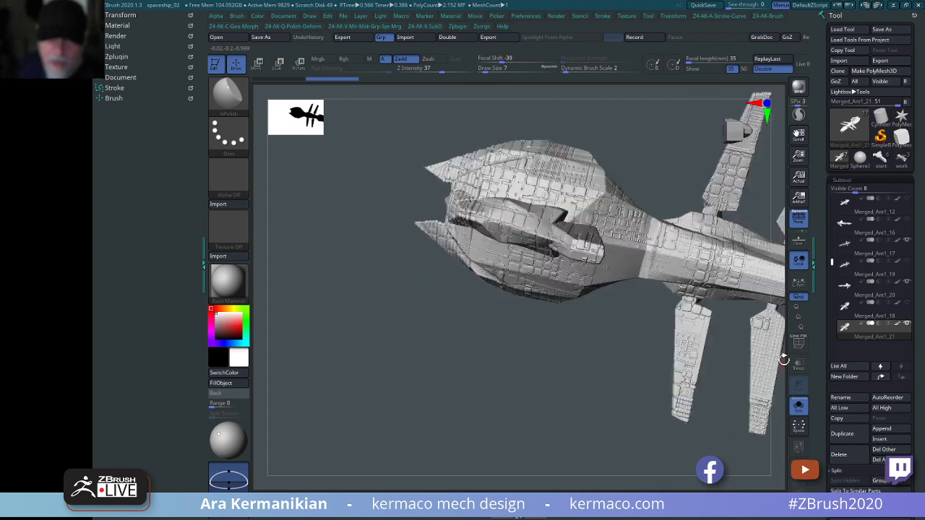
pyautogui.moveTo(741, 190); pyautogui.dragTo(710, 322)
pyautogui.moveTo(561, 392); pyautogui.dragTo(484, 438)
pyautogui.moveTo(589, 413); pyautogui.dragTo(540, 424)
pyautogui.moveTo(616, 440); pyautogui.dragTo(497, 288)
pyautogui.moveTo(594, 422); pyautogui.dragTo(507, 323)
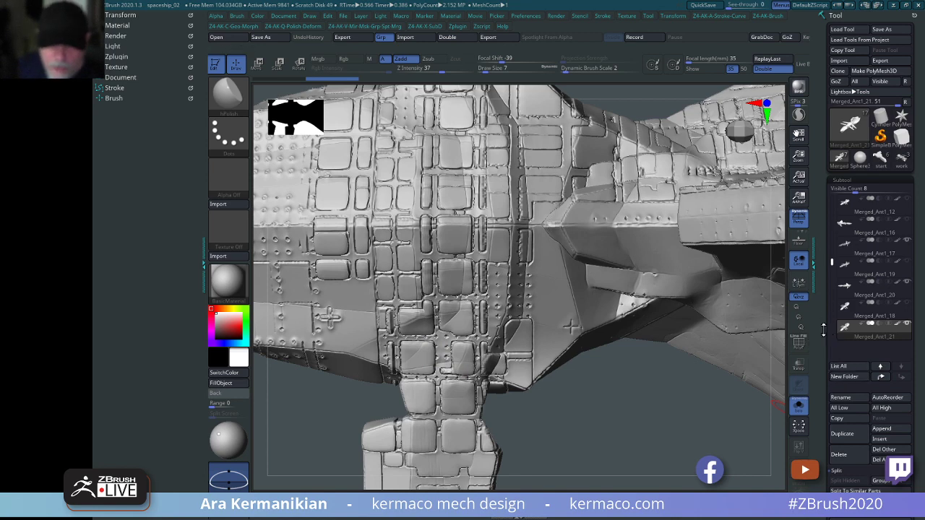
# Try a strong Polish By Features deformation on the duplicate ship and undo it.
pyautogui.scroll(-5, 823, 330)
pyautogui.click(867, 461)
pyautogui.scroll(-5, 895, 376)
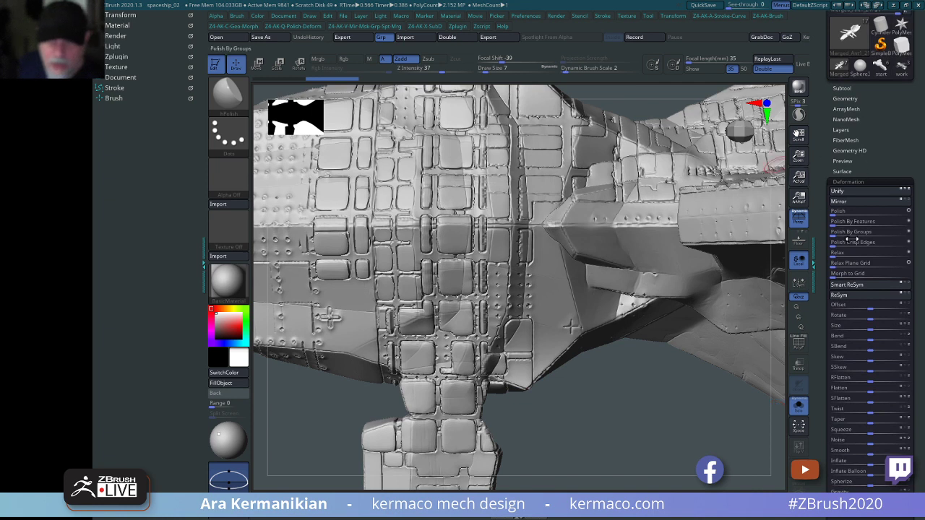
pyautogui.click(837, 222)
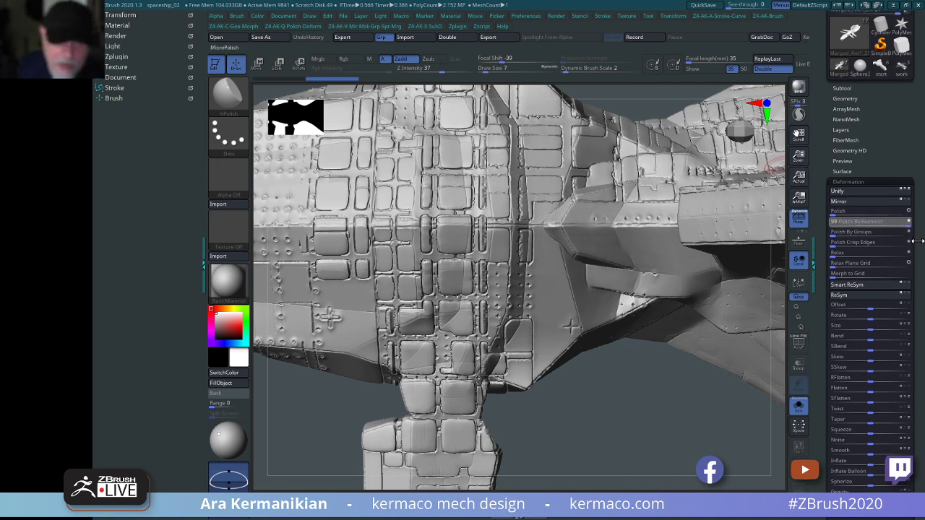
pyautogui.moveTo(919, 238); pyautogui.dragTo(916, 240)
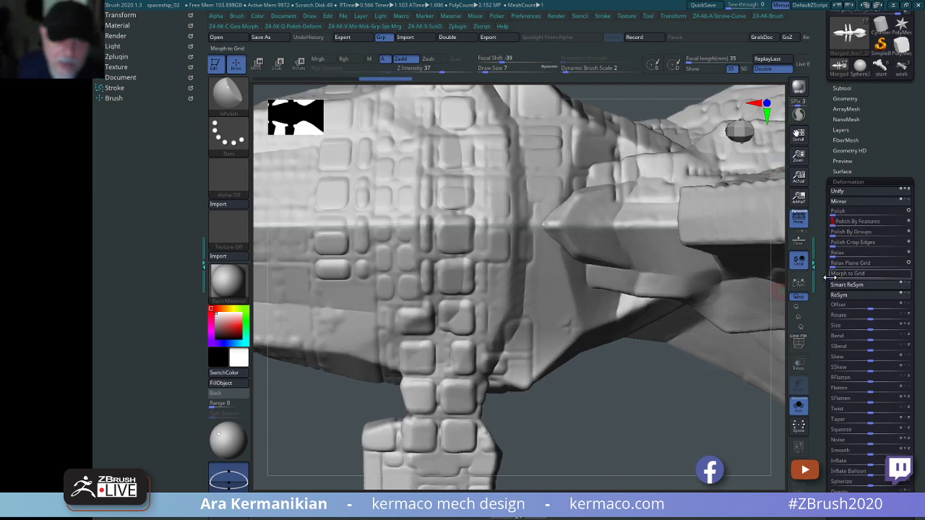
pyautogui.hotkey('ctrl', 'z')
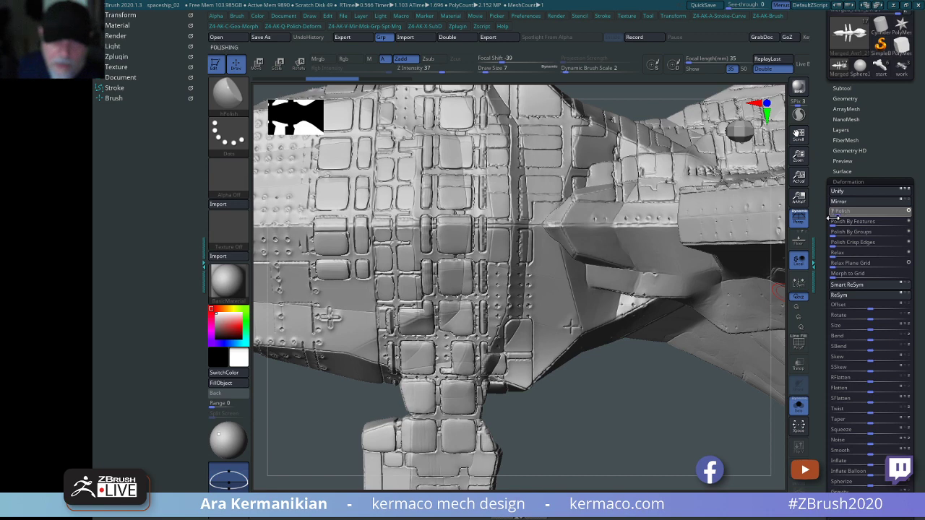
# Apply a Polish deformation of 7 to the duplicate ship and inspect the panels on its hull, wings and nose.
pyautogui.moveTo(832, 218); pyautogui.dragTo(835, 217)
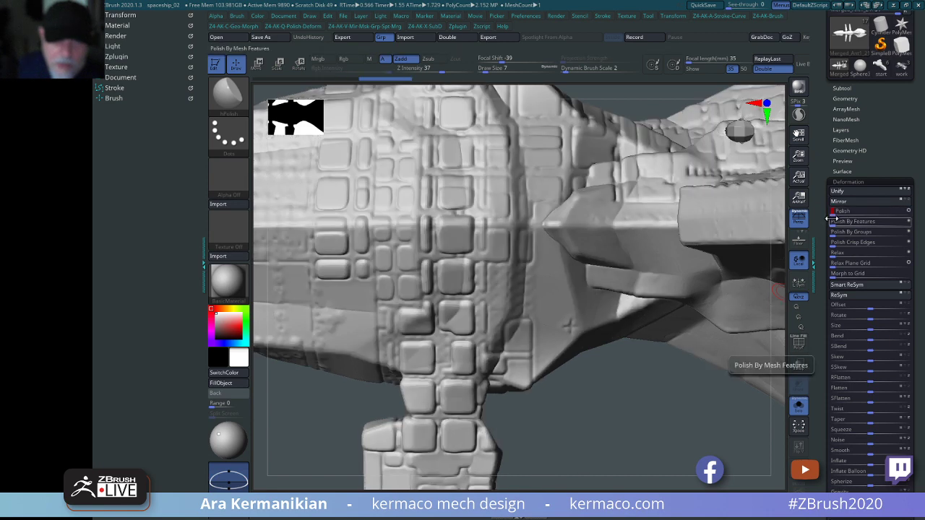
pyautogui.moveTo(629, 422); pyautogui.dragTo(674, 400)
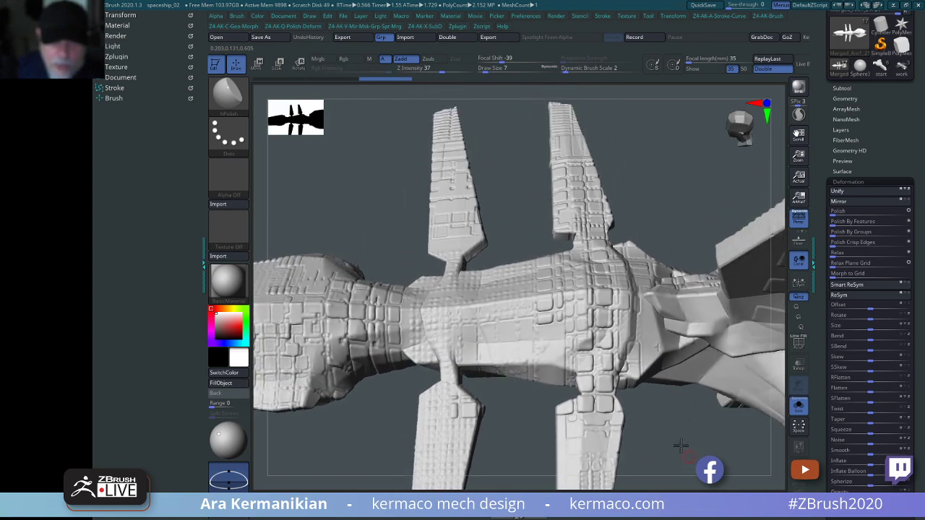
pyautogui.moveTo(681, 446); pyautogui.dragTo(454, 299)
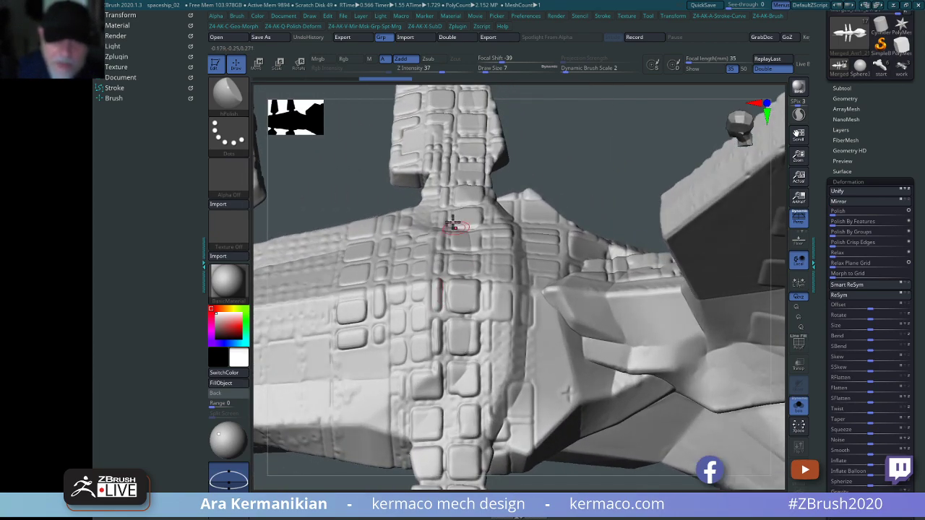
pyautogui.keyDown('alt'); pyautogui.moveTo(615, 166); pyautogui.dragTo(399, 149); pyautogui.keyUp('alt')
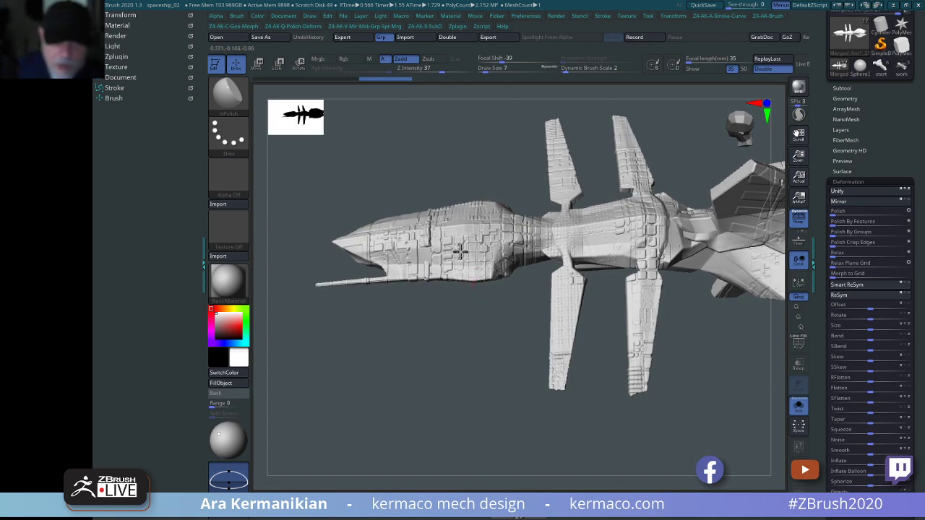
pyautogui.moveTo(414, 354); pyautogui.dragTo(571, 447)
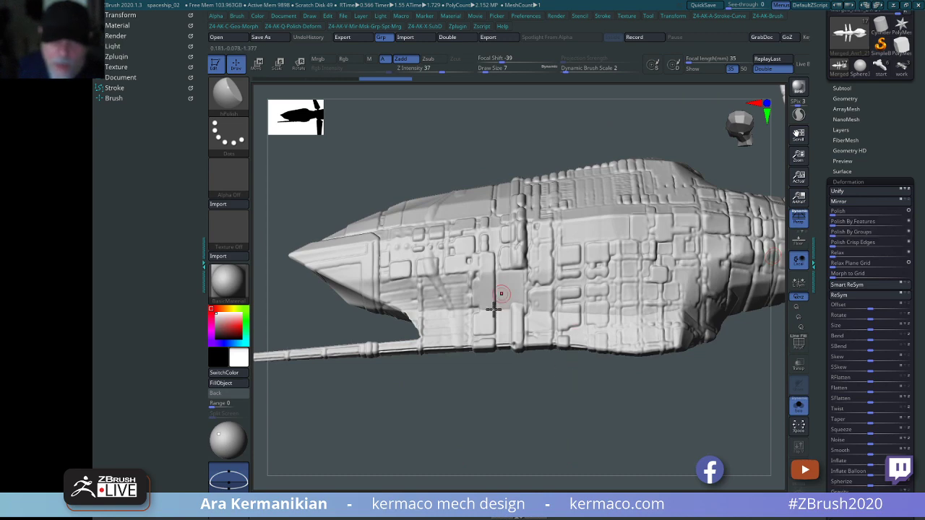
pyautogui.moveTo(576, 361); pyautogui.dragTo(533, 329)
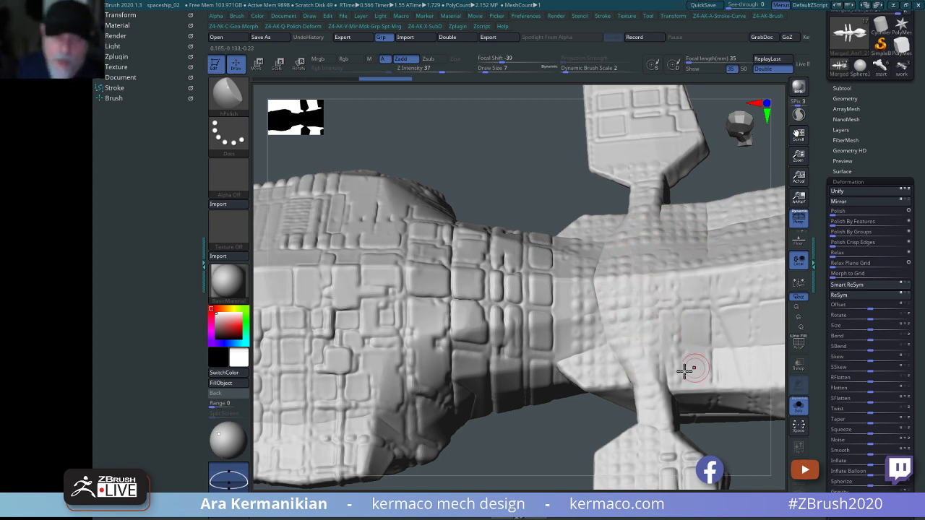
pyautogui.keyDown('alt'); pyautogui.moveTo(426, 452); pyautogui.dragTo(590, 429); pyautogui.keyUp('alt')
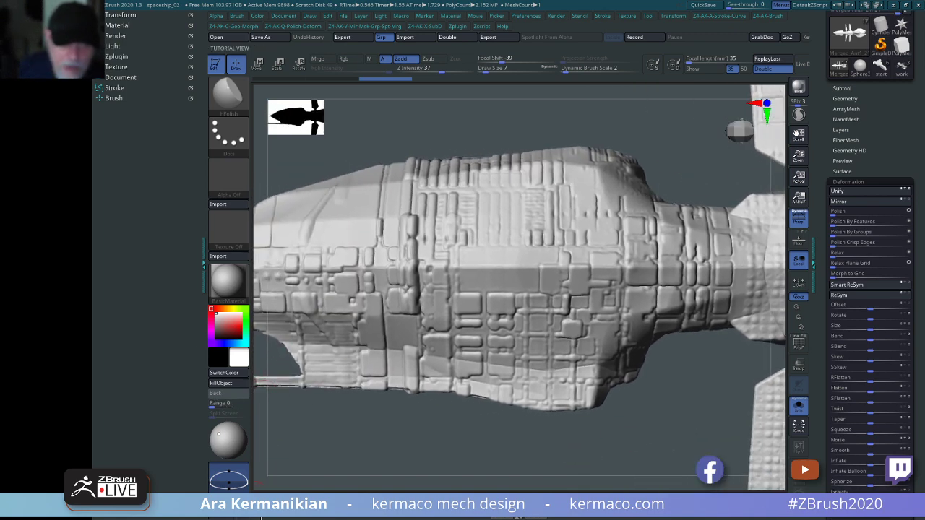
# Browse the brush library in Lightbox, look into the Patterns folder and return to the main brush folders.
pyautogui.press(',')
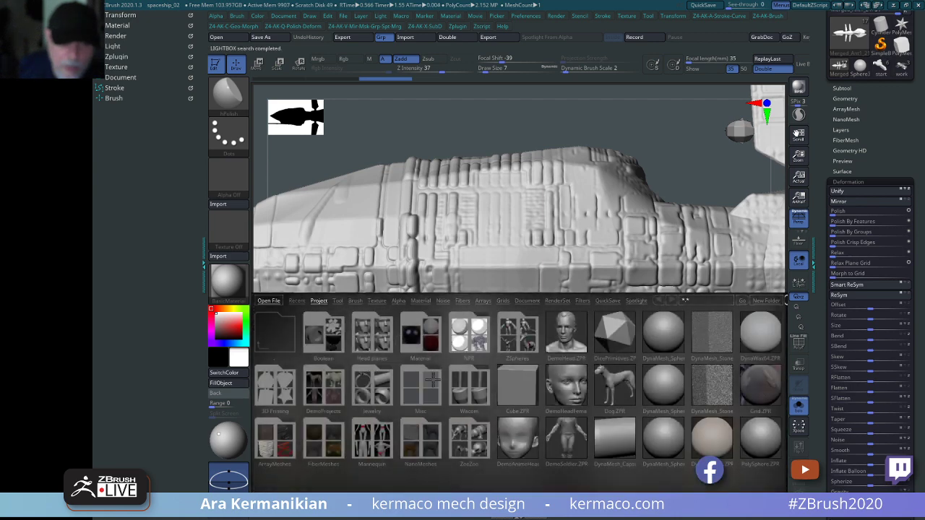
pyautogui.click(355, 301)
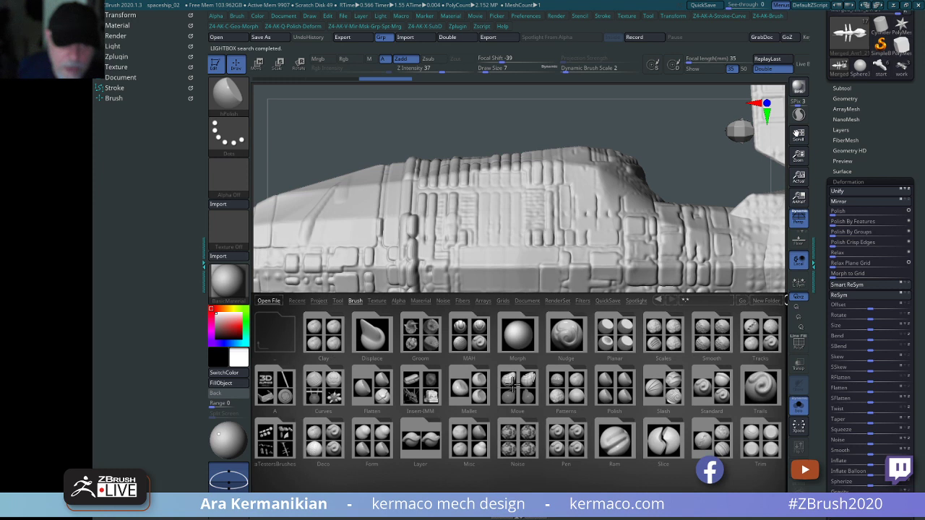
pyautogui.click(567, 389)
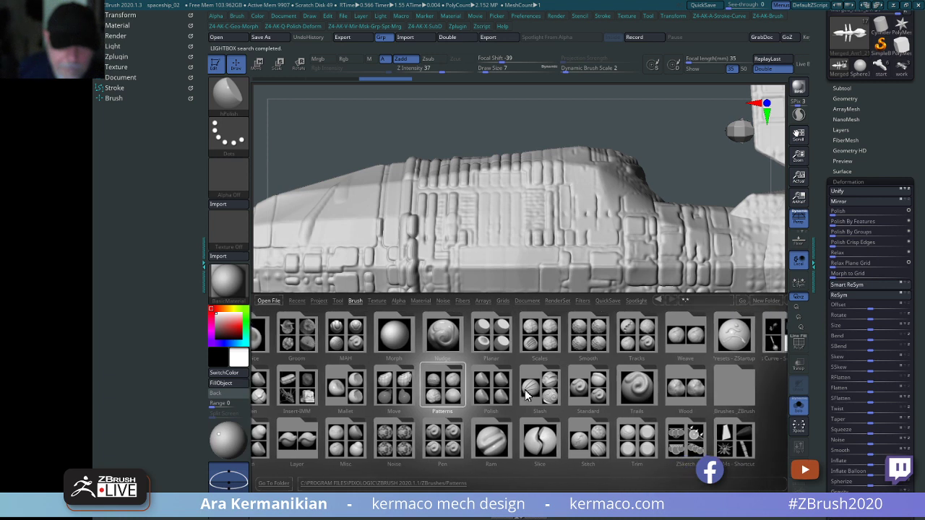
pyautogui.moveTo(530, 391); pyautogui.dragTo(585, 399)
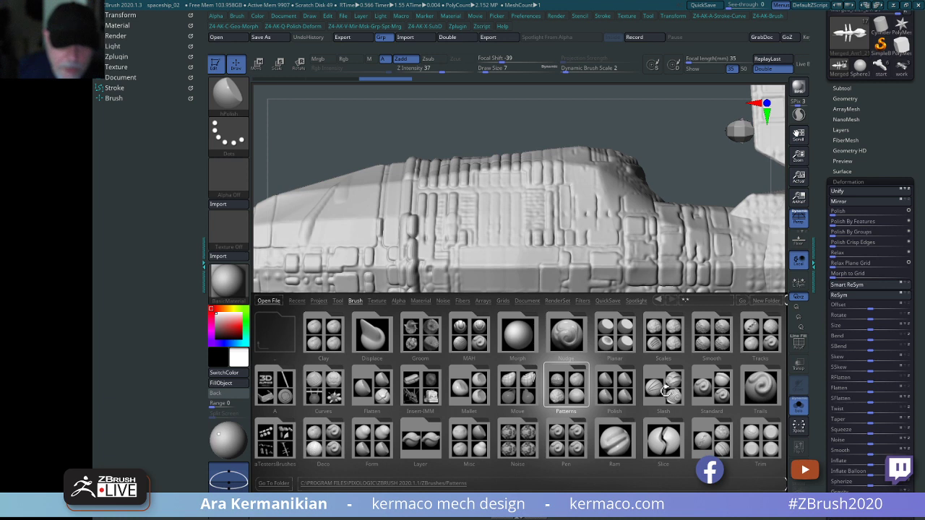
pyautogui.doubleClick(567, 390)
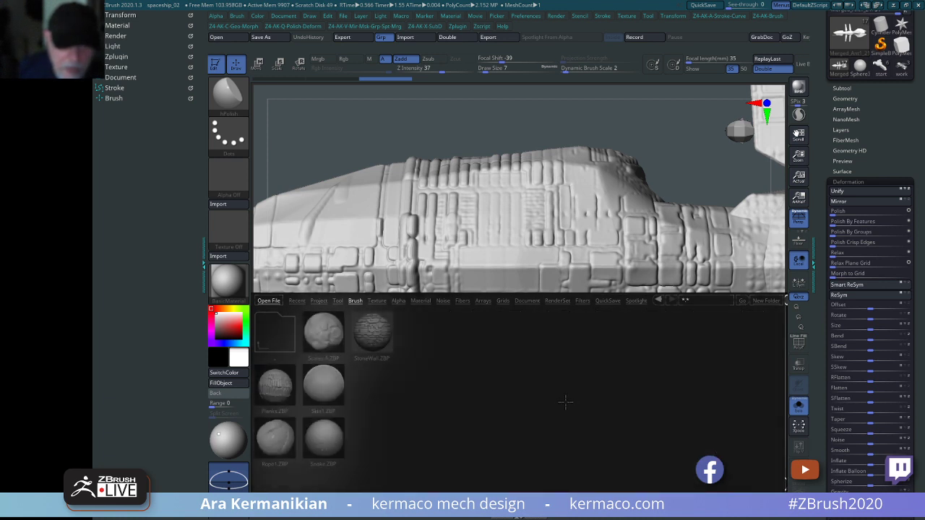
pyautogui.doubleClick(274, 327)
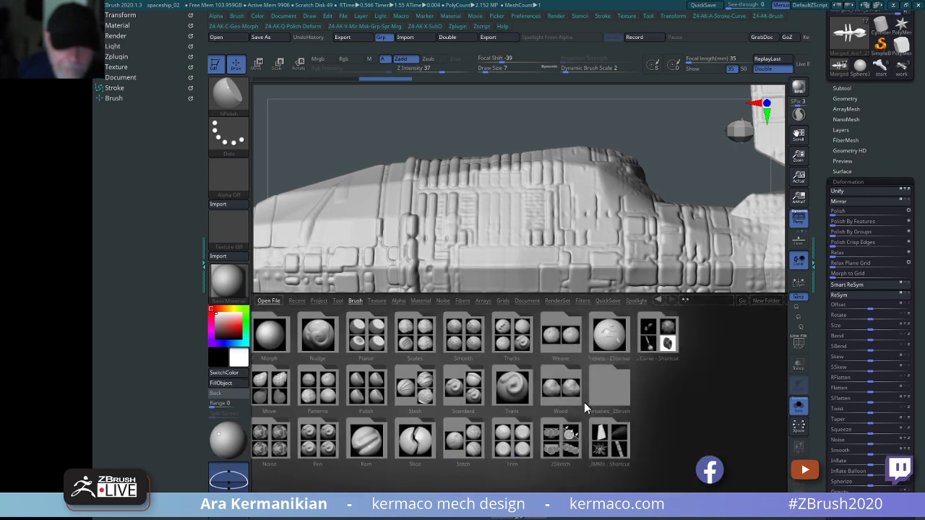
# Load the ClothDraping3 brush from the cloth folds collection in the Brushes_ZBrush folder.
pyautogui.moveTo(549, 395); pyautogui.dragTo(578, 399)
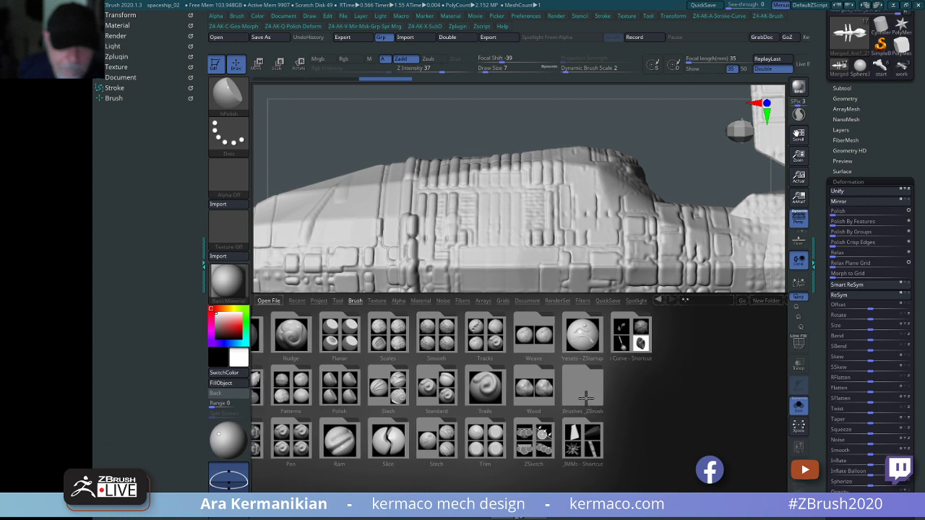
pyautogui.doubleClick(591, 399)
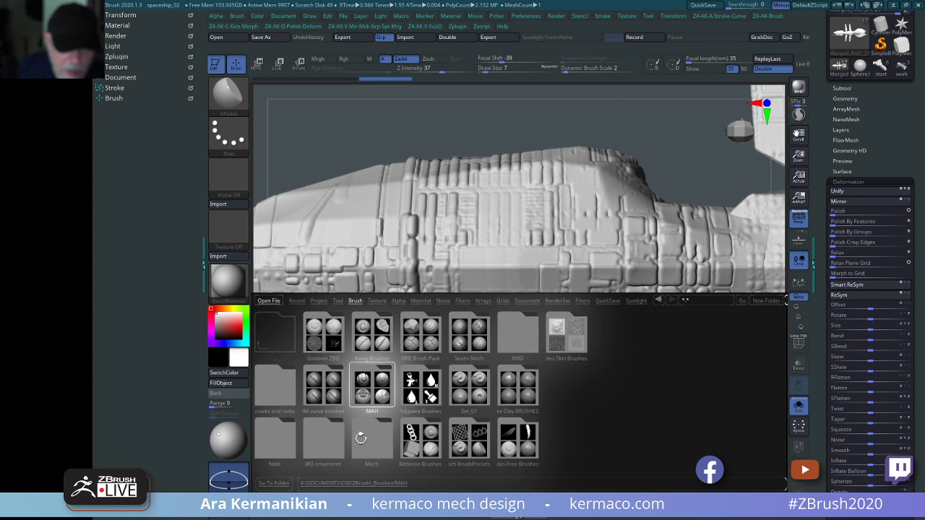
pyautogui.click(264, 446)
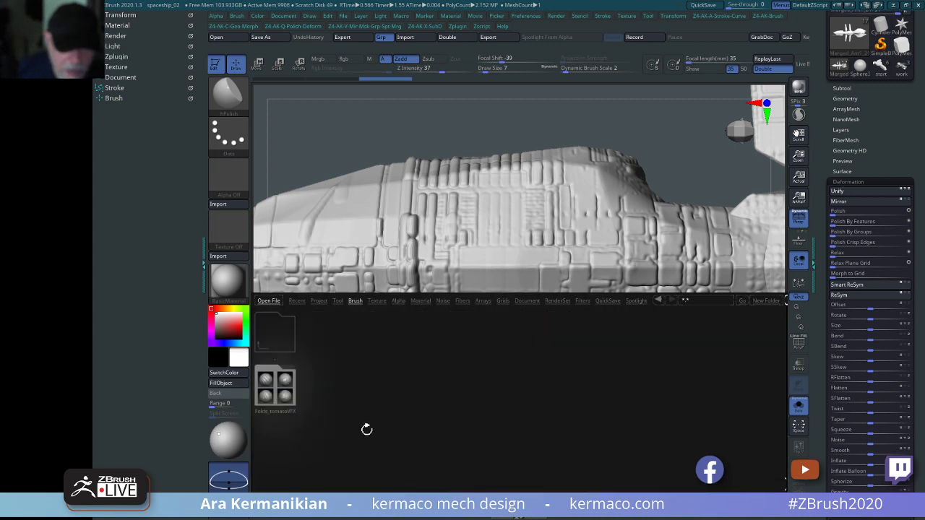
pyautogui.click(269, 391)
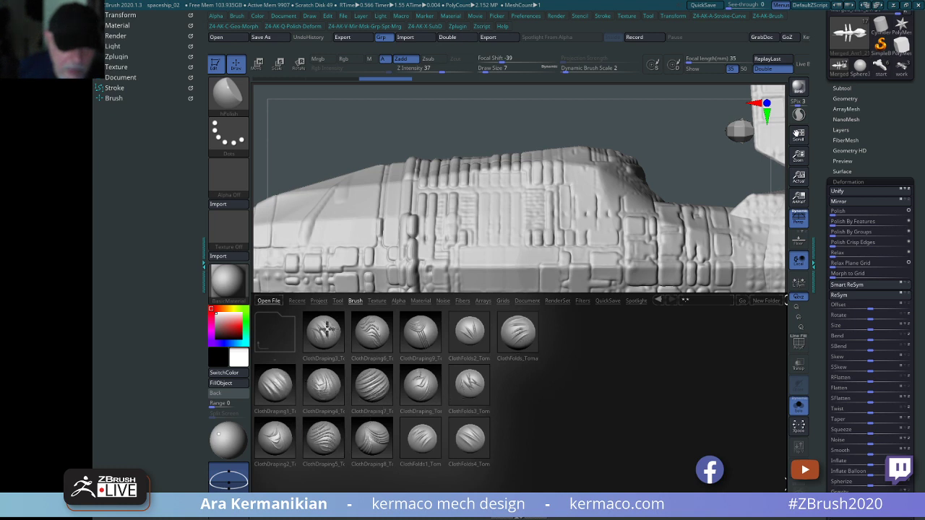
pyautogui.doubleClick(318, 336)
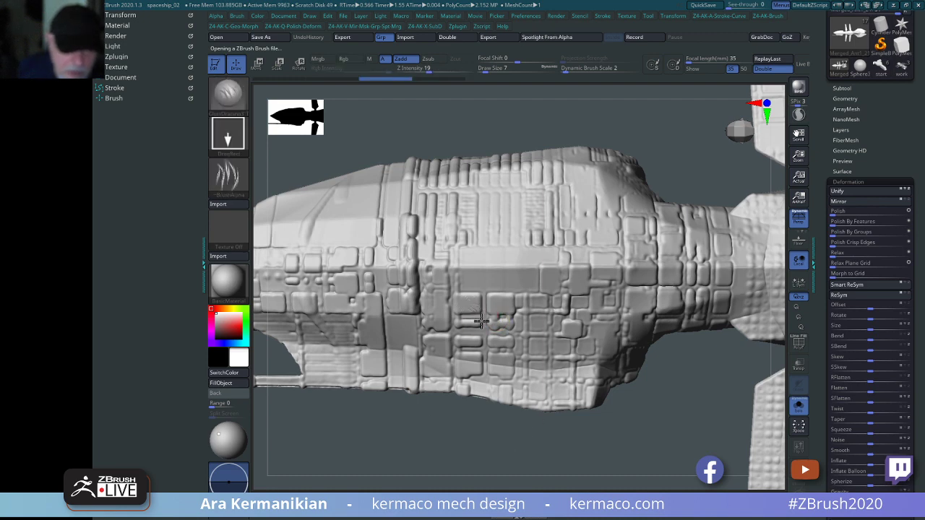
# Stamp ClothDraping3 folds over the small square panel on the ship's side hull and smooth the result.
pyautogui.keyDown('alt'); pyautogui.moveTo(676, 410); pyautogui.dragTo(627, 412); pyautogui.keyUp('alt')
pyautogui.keyDown('alt'); pyautogui.moveTo(531, 446); pyautogui.dragTo(466, 300); pyautogui.keyUp('alt')
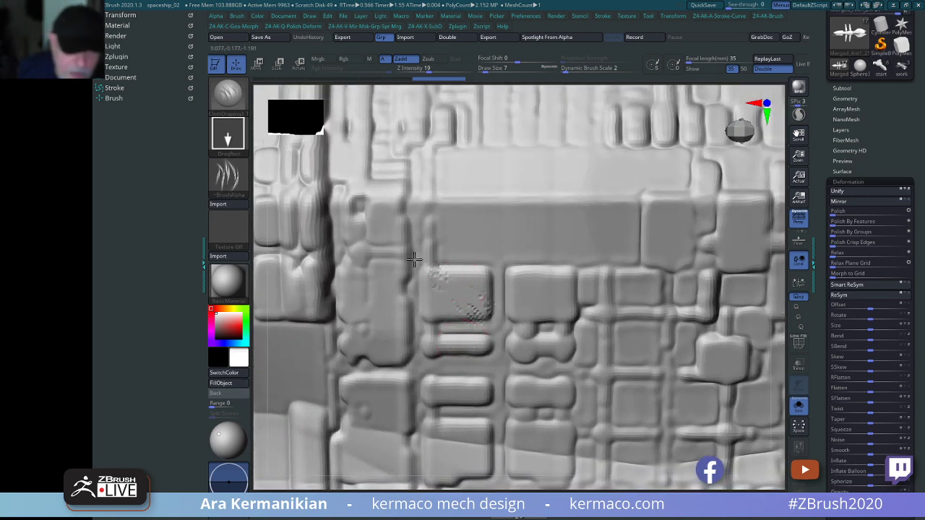
pyautogui.moveTo(414, 259); pyautogui.dragTo(408, 258)
pyautogui.moveTo(461, 287); pyautogui.dragTo(500, 266)
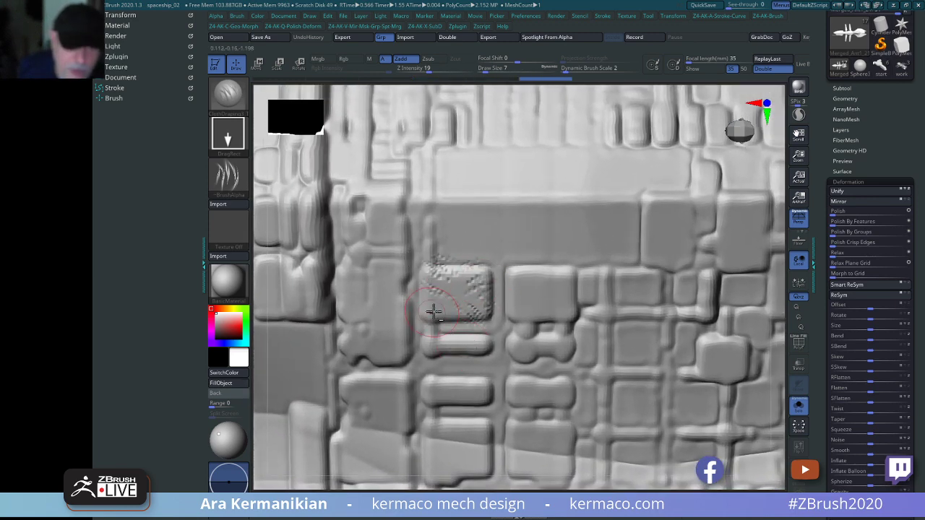
pyautogui.moveTo(433, 310); pyautogui.dragTo(401, 322)
pyautogui.moveTo(435, 285)
pyautogui.keyDown('shift'); pyautogui.mouseDown()
pyautogui.moveTo(456, 284)
pyautogui.moveTo(403, 290)
pyautogui.moveTo(412, 324)
pyautogui.moveTo(498, 273)
pyautogui.moveTo(447, 253)
pyautogui.moveTo(487, 286)
pyautogui.moveTo(415, 312)
pyautogui.mouseUp(); pyautogui.keyUp('shift')
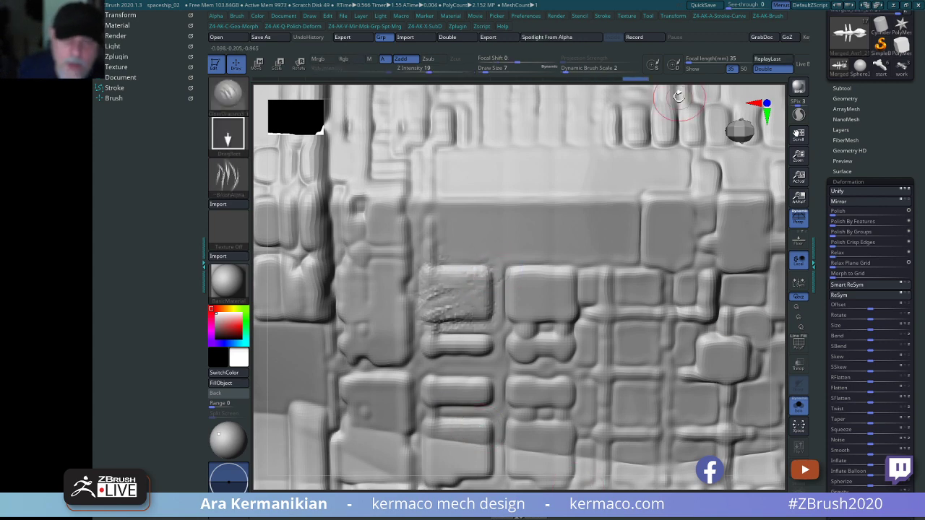
pyautogui.keyDown('alt'); pyautogui.moveTo(678, 97); pyautogui.dragTo(508, 96); pyautogui.keyUp('alt')
pyautogui.moveTo(496, 455)
pyautogui.mouseDown()
pyautogui.moveTo(462, 450)
pyautogui.moveTo(511, 449)
pyautogui.mouseUp()
pyautogui.keyDown('shift'); pyautogui.moveTo(469, 277); pyautogui.dragTo(472, 269); pyautogui.keyUp('shift')
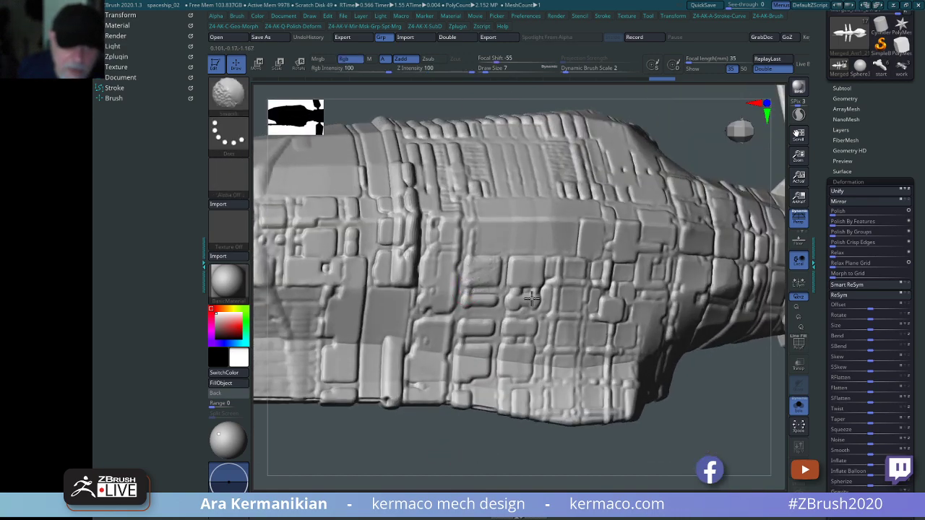
# Try further fold stamps on the same square panel from a closer angle and undo them.
pyautogui.moveTo(431, 459)
pyautogui.mouseDown()
pyautogui.moveTo(550, 182)
pyautogui.moveTo(620, 162)
pyautogui.moveTo(661, 180)
pyautogui.mouseUp()
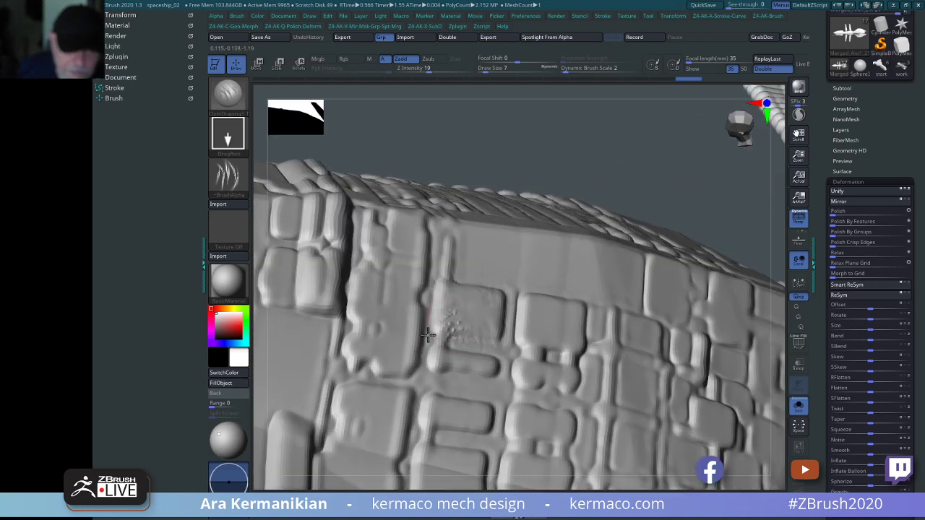
pyautogui.press('ctrl')
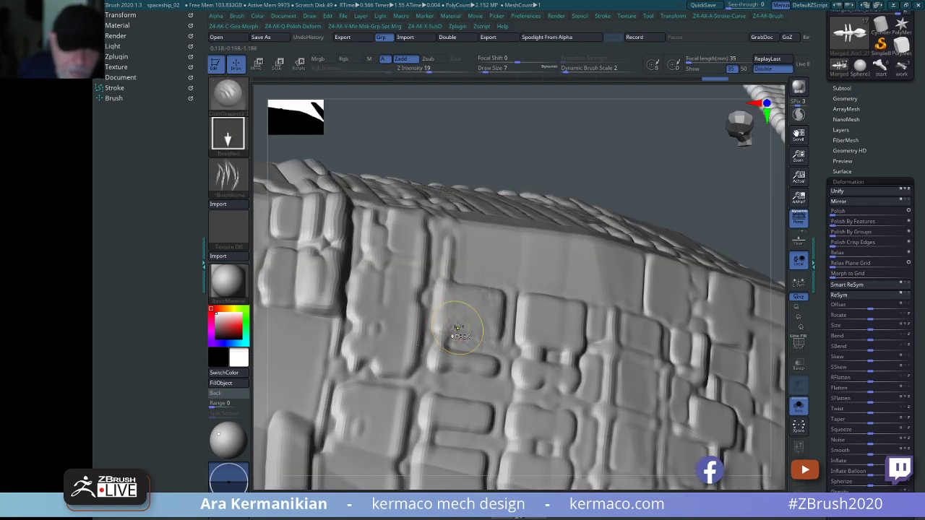
pyautogui.hotkey('ctrl', 'z')
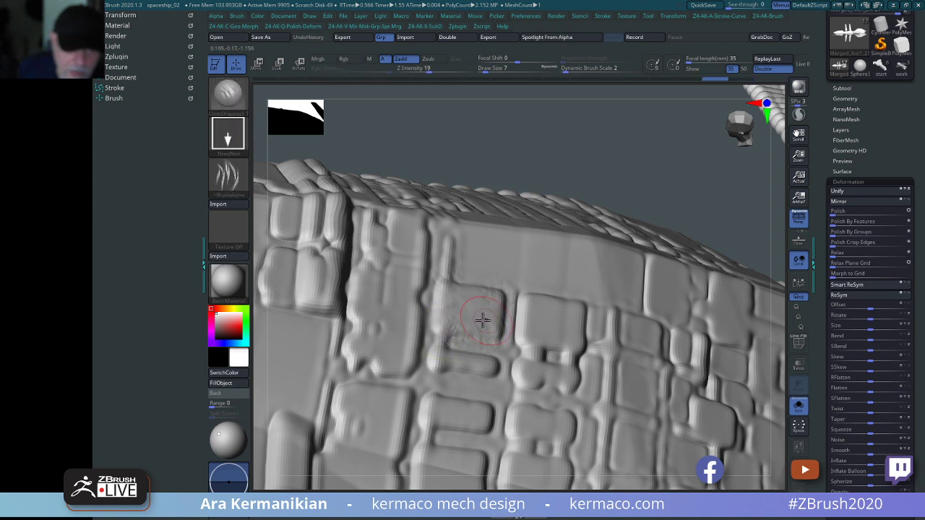
pyautogui.hotkey('ctrl', 'z')
pyautogui.hotkey('ctrl', 'z')
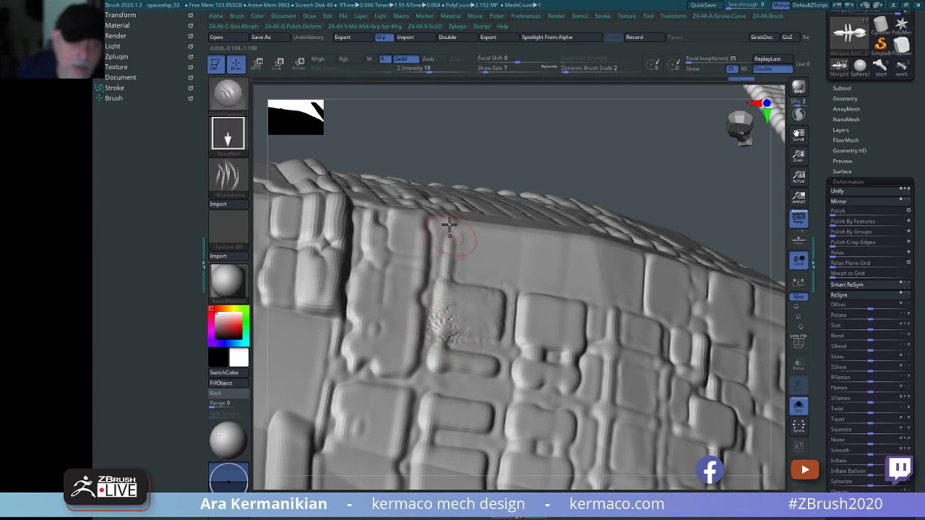
# Raise the brush's Z Intensity to 24, stamp folds into the corners of the square panel and smooth them.
pyautogui.click(433, 70)
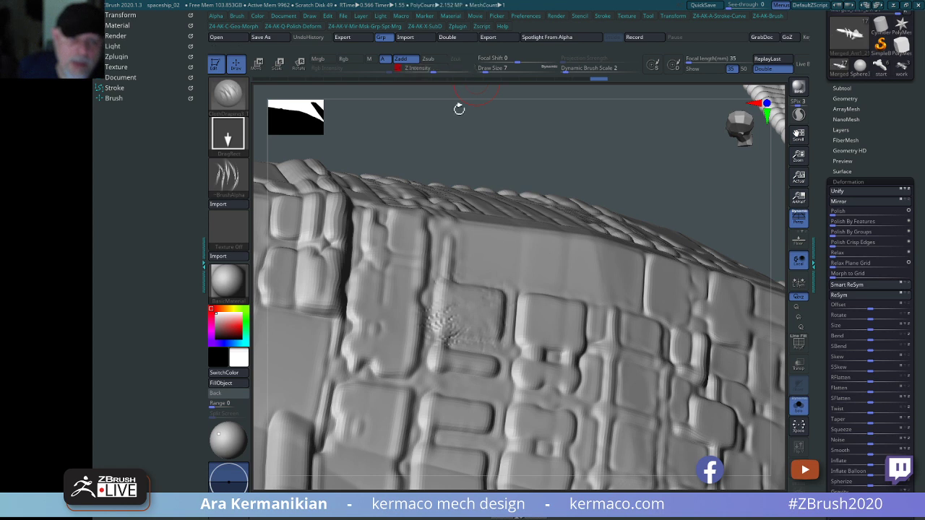
pyautogui.moveTo(458, 315); pyautogui.dragTo(436, 274)
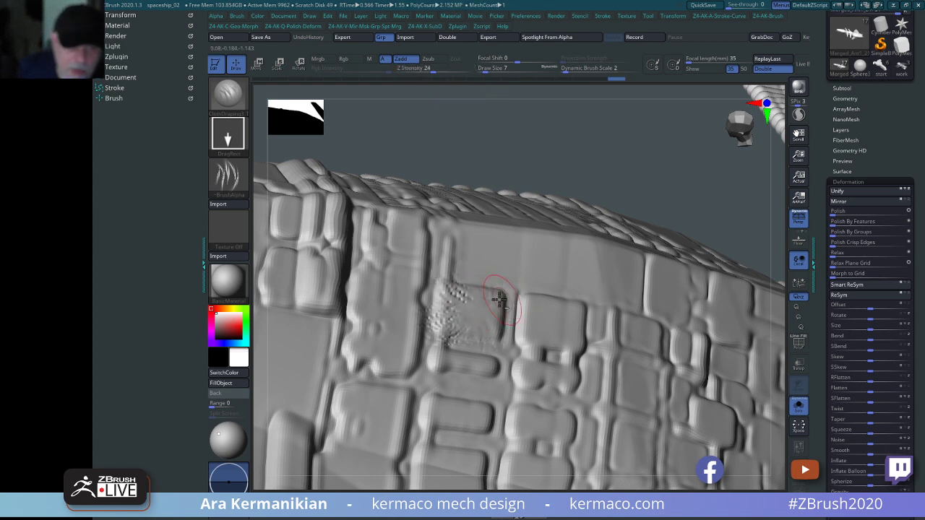
pyautogui.moveTo(492, 298); pyautogui.dragTo(515, 285)
pyautogui.moveTo(493, 337); pyautogui.dragTo(503, 348)
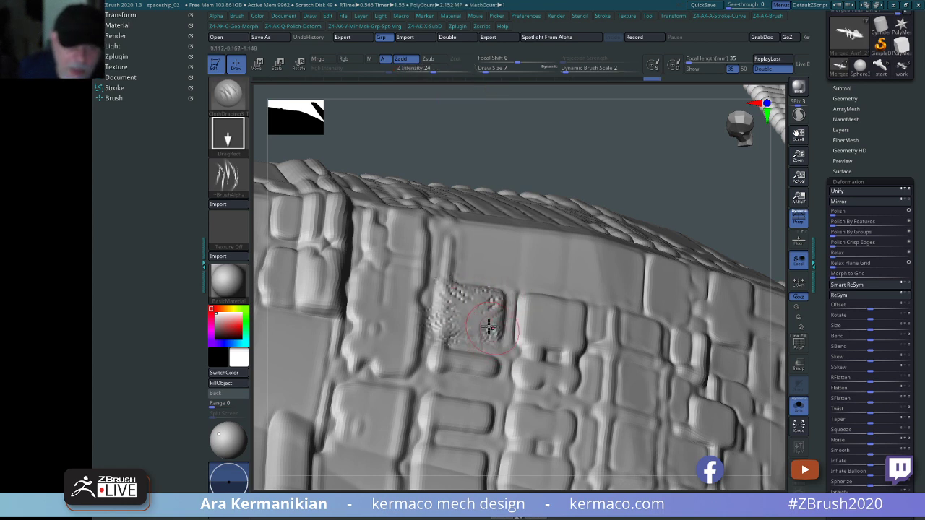
pyautogui.moveTo(449, 287)
pyautogui.keyDown('shift'); pyautogui.mouseDown()
pyautogui.moveTo(482, 339)
pyautogui.moveTo(507, 299)
pyautogui.moveTo(440, 310)
pyautogui.moveTo(500, 276)
pyautogui.moveTo(498, 311)
pyautogui.mouseUp(); pyautogui.keyUp('shift')
# Load the ClothDraping1 brush from the cloth folds folder in Lightbox.
pyautogui.moveTo(618, 181)
pyautogui.keyDown('alt'); pyautogui.mouseDown()
pyautogui.moveTo(557, 204)
pyautogui.moveTo(514, 311)
pyautogui.mouseUp(); pyautogui.keyUp('alt')
pyautogui.keyDown('alt'); pyautogui.moveTo(593, 166); pyautogui.dragTo(629, 207); pyautogui.keyUp('alt')
pyautogui.keyDown('alt'); pyautogui.moveTo(610, 293); pyautogui.dragTo(590, 147); pyautogui.keyUp('alt')
pyautogui.moveTo(457, 438)
pyautogui.mouseDown()
pyautogui.moveTo(453, 455)
pyautogui.moveTo(464, 455)
pyautogui.mouseUp()
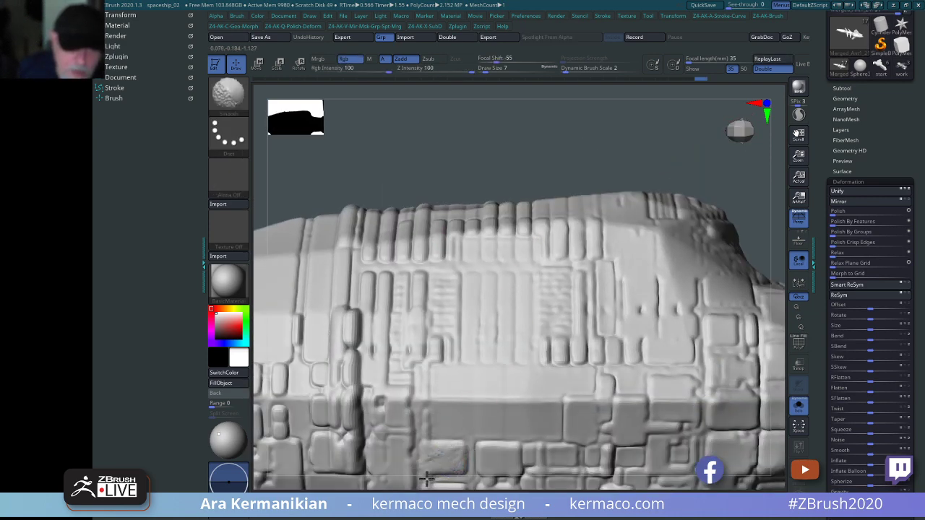
pyautogui.moveTo(542, 157)
pyautogui.keyDown('alt'); pyautogui.mouseDown()
pyautogui.moveTo(518, 175)
pyautogui.moveTo(521, 143)
pyautogui.moveTo(515, 170)
pyautogui.mouseUp(); pyautogui.keyUp('alt')
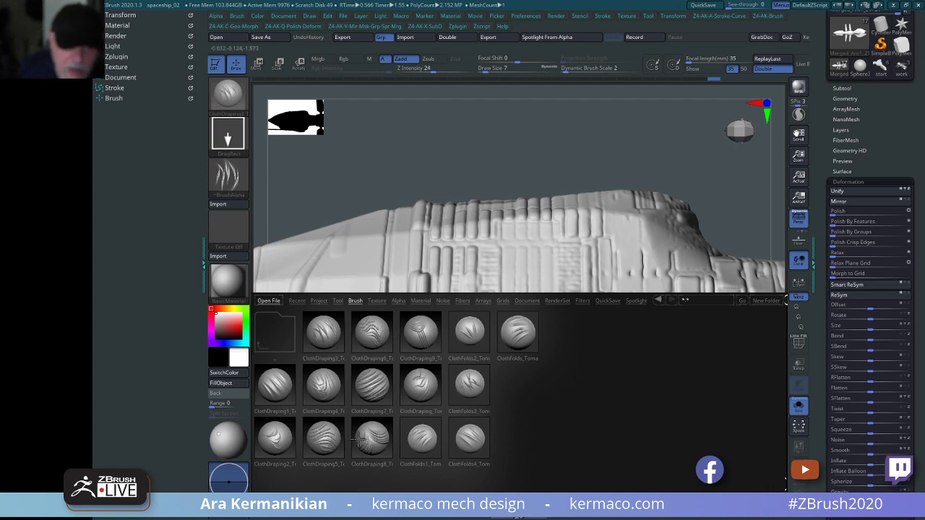
pyautogui.doubleClick(274, 387)
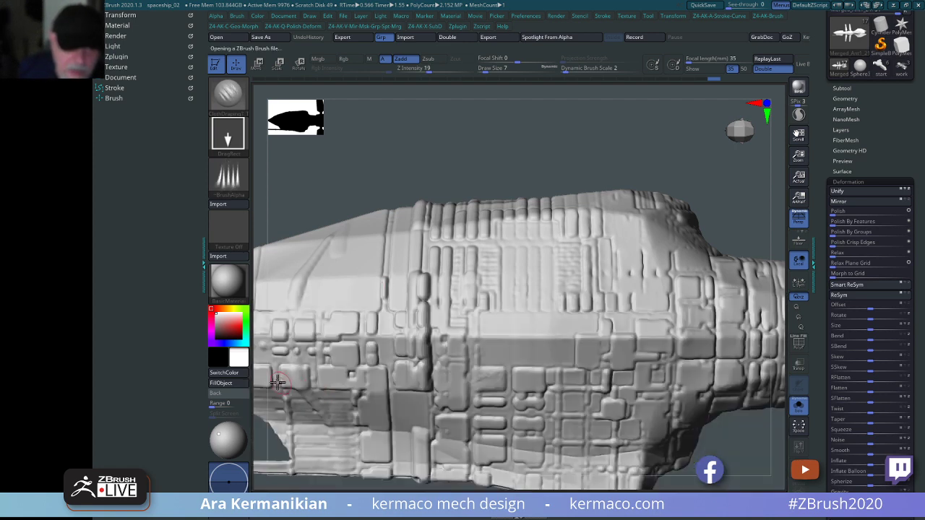
# Stamp crossing ClothDraping1 folds over the same square hull panel and smooth them lightly.
pyautogui.keyDown('alt'); pyautogui.moveTo(573, 150); pyautogui.dragTo(607, 224); pyautogui.keyUp('alt')
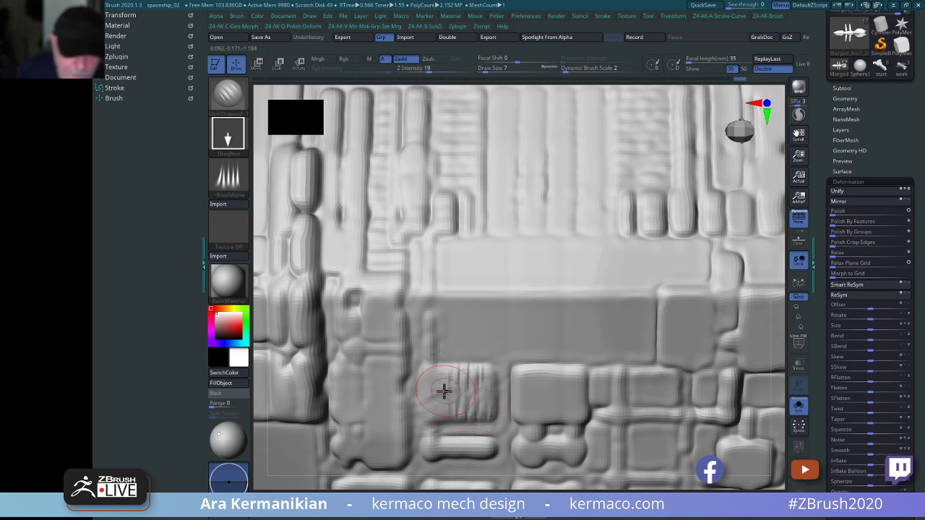
pyautogui.moveTo(412, 391); pyautogui.dragTo(400, 391)
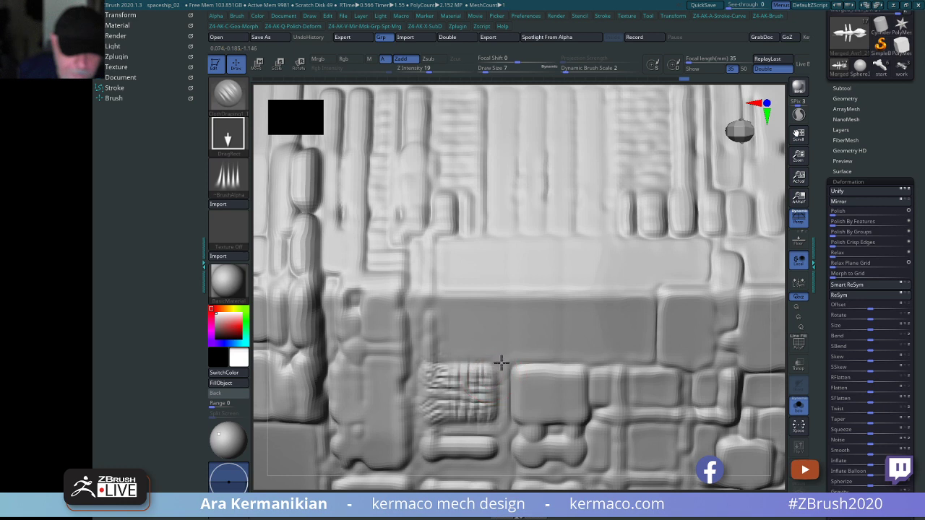
pyautogui.press('shift')
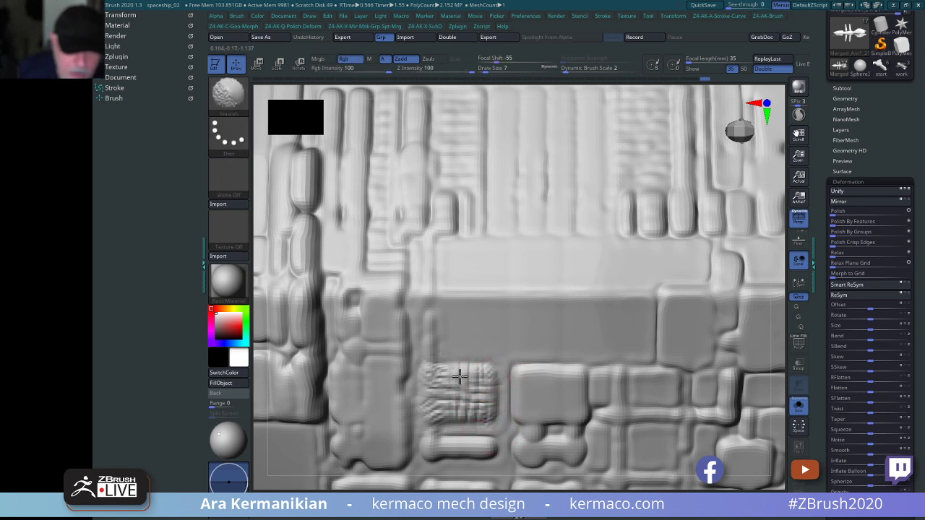
pyautogui.keyDown('shift'); pyautogui.moveTo(456, 411); pyautogui.dragTo(470, 394); pyautogui.keyUp('shift')
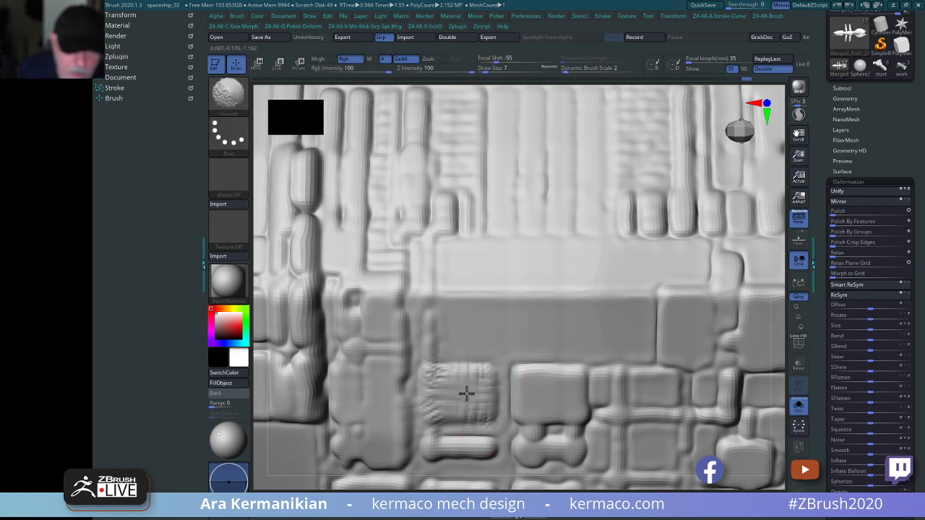
# Switch to the Inflat brush, inflate the textured square panel and smooth its surface.
pyautogui.hotkey('ctrl', 'a')
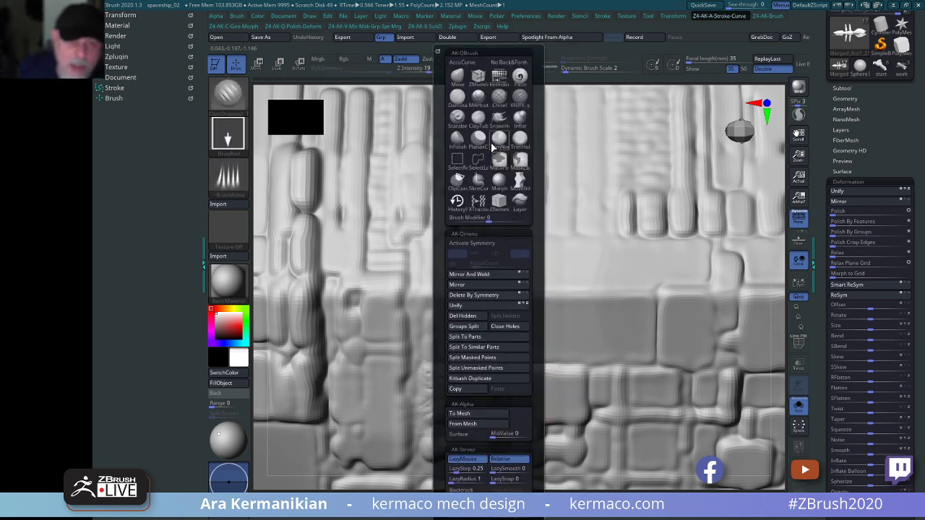
pyautogui.click(519, 117)
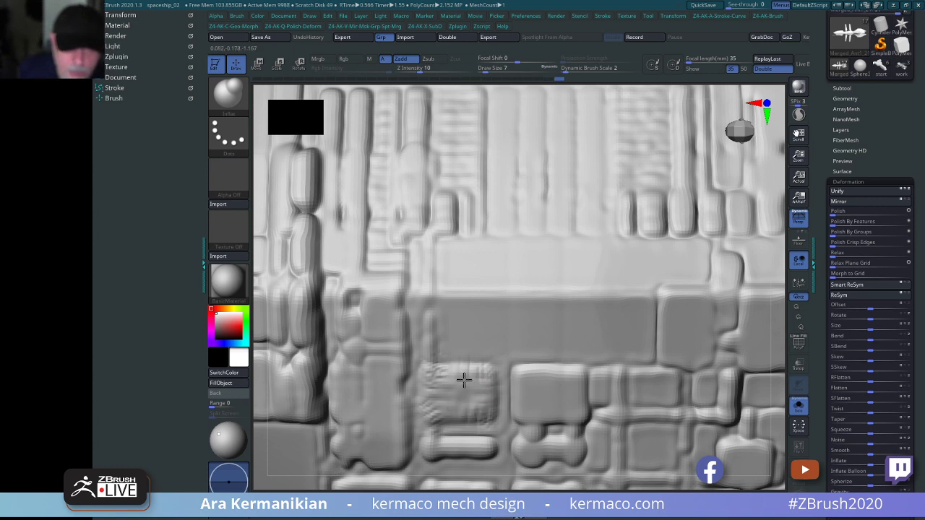
pyautogui.moveTo(781, 272)
pyautogui.keyDown('alt'); pyautogui.mouseDown()
pyautogui.moveTo(626, 261)
pyautogui.moveTo(578, 251)
pyautogui.moveTo(566, 233)
pyautogui.mouseUp(); pyautogui.keyUp('alt')
pyautogui.moveTo(554, 196)
pyautogui.keyDown('alt'); pyautogui.mouseDown()
pyautogui.moveTo(568, 167)
pyautogui.moveTo(539, 249)
pyautogui.mouseUp(); pyautogui.keyUp('alt')
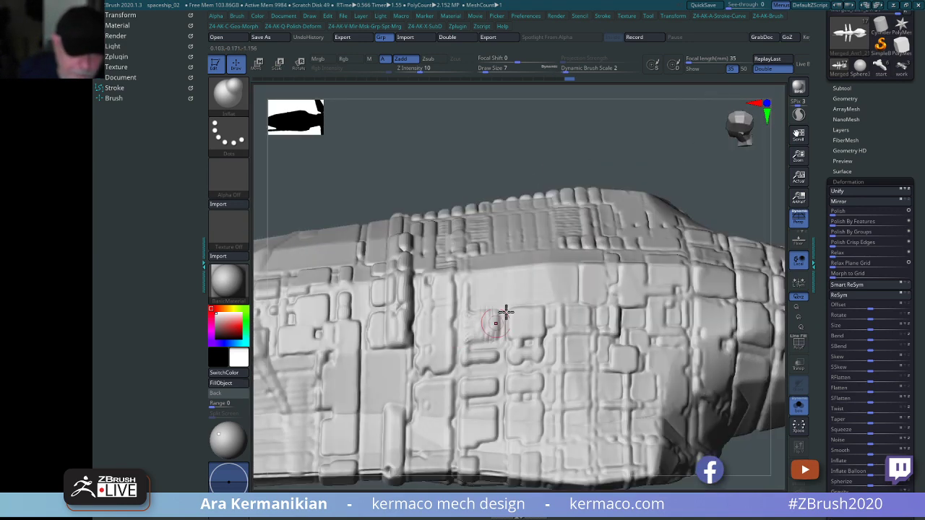
pyautogui.keyDown('shift'); pyautogui.moveTo(485, 294); pyautogui.dragTo(486, 302); pyautogui.keyUp('shift')
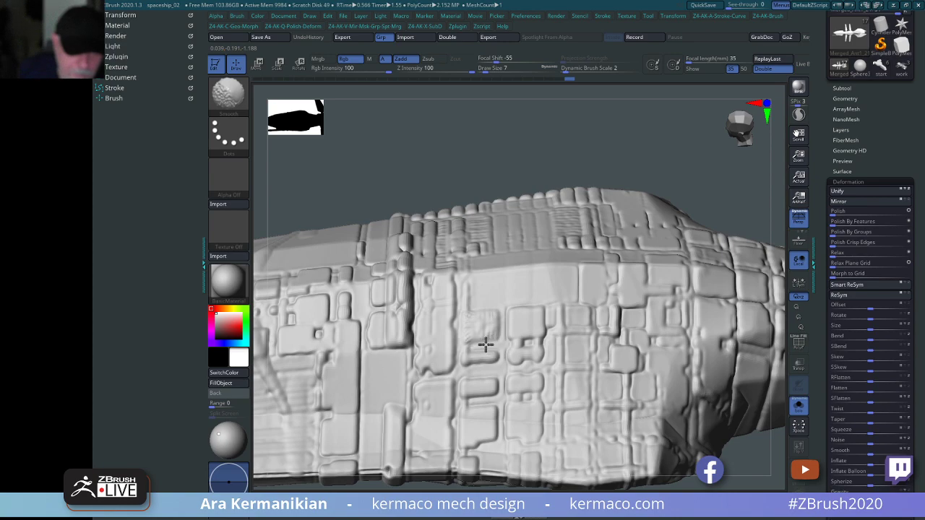
# Inspect the hull, wings, tail and underside of the whole detailed ship from several angles.
pyautogui.moveTo(570, 310); pyautogui.dragTo(539, 334, button='right')
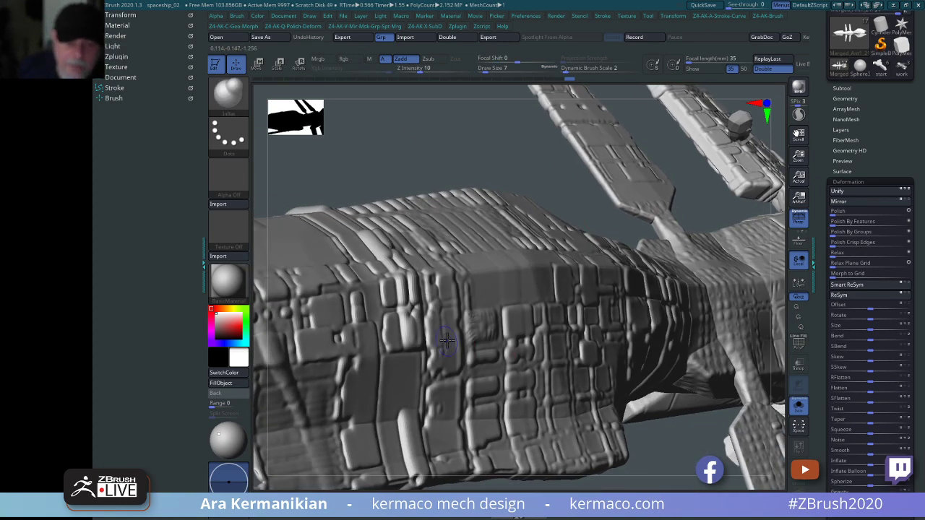
pyautogui.press('shift')
pyautogui.moveTo(685, 448)
pyautogui.mouseDown(button='right')
pyautogui.moveTo(619, 438)
pyautogui.moveTo(592, 357)
pyautogui.moveTo(694, 231)
pyautogui.moveTo(626, 236)
pyautogui.moveTo(491, 421)
pyautogui.moveTo(443, 427)
pyautogui.moveTo(428, 414)
pyautogui.moveTo(664, 198)
pyautogui.moveTo(662, 260)
pyautogui.moveTo(644, 203)
pyautogui.moveTo(630, 211)
pyautogui.moveTo(593, 314)
pyautogui.mouseUp(button='right')
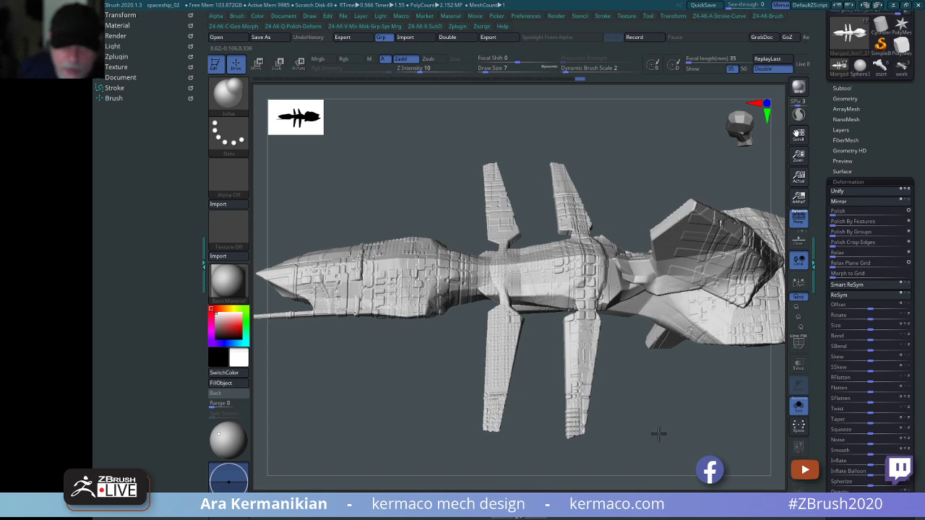
pyautogui.moveTo(657, 434); pyautogui.dragTo(512, 340, button='right')
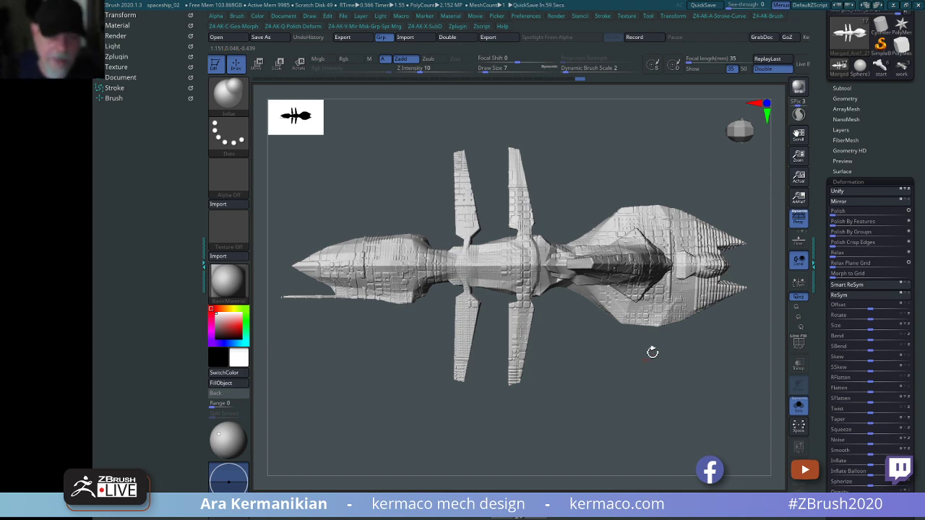
pyautogui.moveTo(599, 388); pyautogui.dragTo(672, 361, button='right')
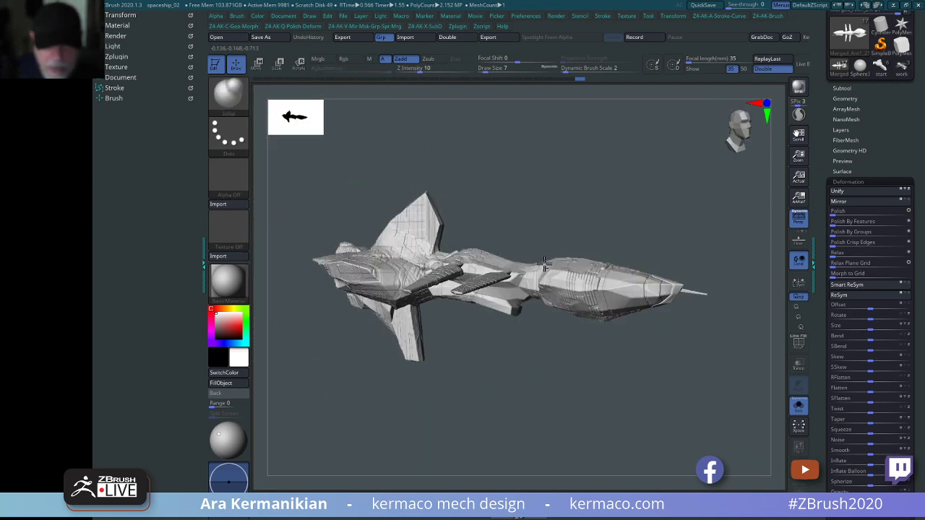
pyautogui.moveTo(679, 271); pyautogui.dragTo(575, 294, button='right')
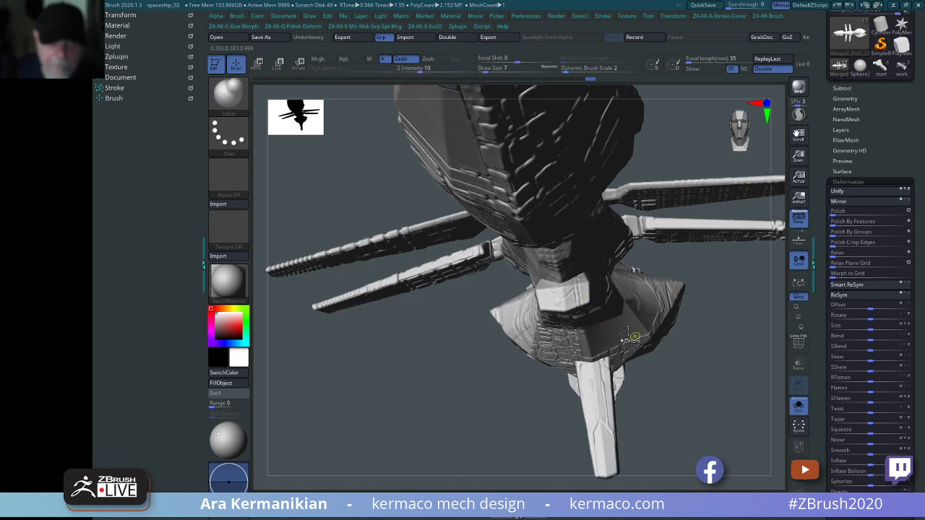
# Choose the hPolish brush and isolate the faceted block section at the middle of the ship.
pyautogui.press('space')
pyautogui.click(592, 137)
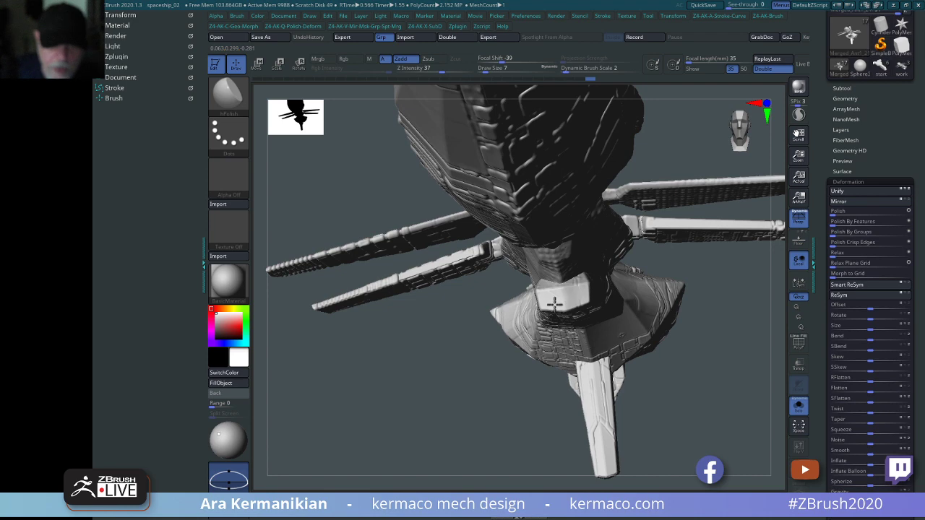
pyautogui.moveTo(669, 404)
pyautogui.mouseDown()
pyautogui.moveTo(739, 407)
pyautogui.moveTo(697, 390)
pyautogui.mouseUp()
pyautogui.moveTo(501, 432); pyautogui.dragTo(472, 440)
pyautogui.keyDown('ctrl'); pyautogui.keyDown('shift'); pyautogui.moveTo(650, 364); pyautogui.dragTo(479, 231); pyautogui.keyUp('shift'); pyautogui.keyUp('ctrl')
pyautogui.moveTo(617, 413)
pyautogui.mouseDown()
pyautogui.moveTo(650, 353)
pyautogui.moveTo(691, 363)
pyautogui.moveTo(599, 364)
pyautogui.moveTo(712, 373)
pyautogui.moveTo(721, 326)
pyautogui.moveTo(713, 383)
pyautogui.moveTo(497, 182)
pyautogui.mouseUp()
pyautogui.keyDown('ctrl'); pyautogui.keyDown('shift'); pyautogui.moveTo(657, 409); pyautogui.dragTo(657, 409); pyautogui.keyUp('shift'); pyautogui.keyUp('ctrl')
pyautogui.moveTo(657, 410)
pyautogui.mouseDown()
pyautogui.moveTo(673, 407)
pyautogui.moveTo(724, 341)
pyautogui.moveTo(692, 345)
pyautogui.moveTo(692, 333)
pyautogui.moveTo(664, 343)
pyautogui.mouseUp()
pyautogui.keyDown('alt'); pyautogui.moveTo(562, 326); pyautogui.dragTo(651, 403); pyautogui.keyUp('alt')
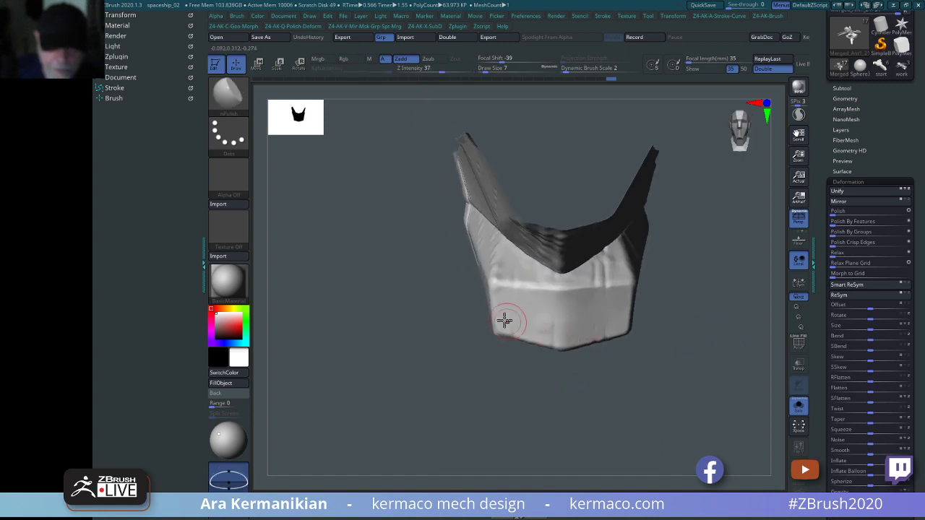
# Paint a mask over the lower front face of the isolated section and reselect the hPolish brush.
pyautogui.moveTo(513, 310)
pyautogui.keyDown('ctrl'); pyautogui.mouseDown()
pyautogui.moveTo(533, 310)
pyautogui.moveTo(524, 322)
pyautogui.moveTo(531, 305)
pyautogui.moveTo(508, 301)
pyautogui.moveTo(537, 324)
pyautogui.moveTo(524, 325)
pyautogui.moveTo(544, 325)
pyautogui.moveTo(515, 306)
pyautogui.moveTo(551, 306)
pyautogui.moveTo(509, 298)
pyautogui.moveTo(614, 296)
pyautogui.moveTo(571, 335)
pyautogui.moveTo(601, 326)
pyautogui.mouseUp(); pyautogui.keyUp('ctrl')
pyautogui.hotkey('ctrl', 'z')
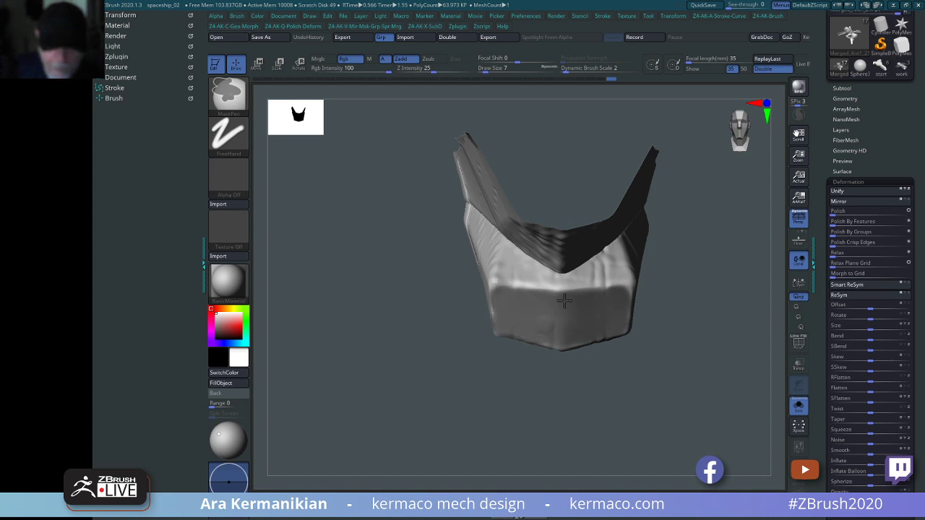
pyautogui.press('b')
pyautogui.press('h')
pyautogui.press('p')
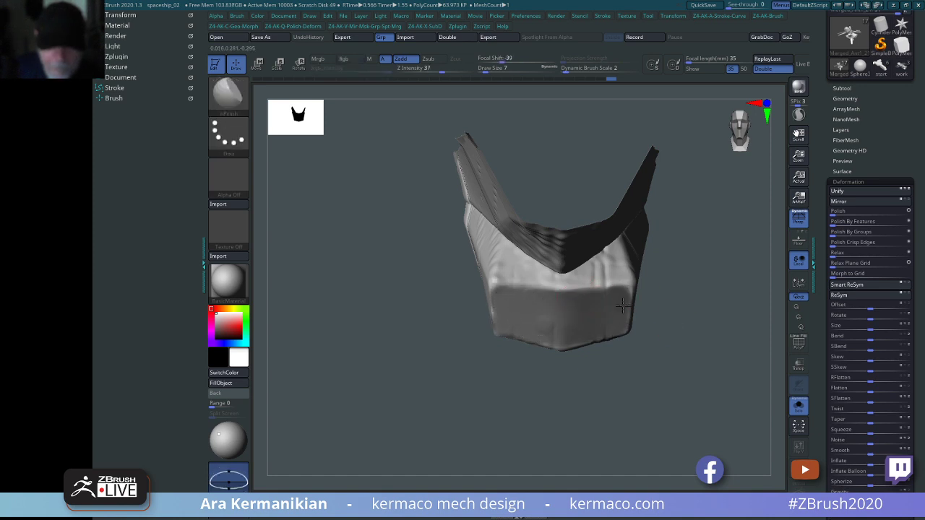
# Invert the mask to leave only the lower front face unmasked, and soften the mask's edge.
pyautogui.press('ctrl')
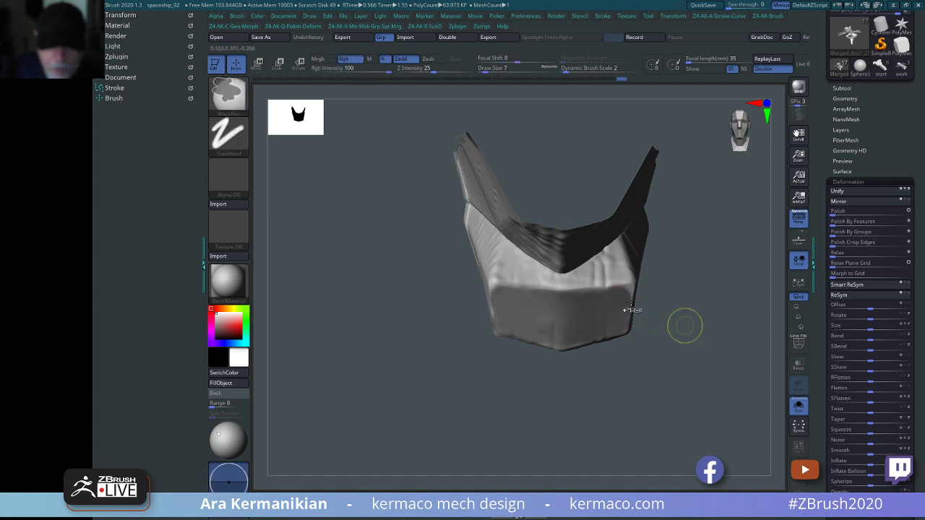
pyautogui.hotkey('ctrl', 'z')
pyautogui.keyDown('ctrl'); pyautogui.click(683, 418); pyautogui.keyUp('ctrl')
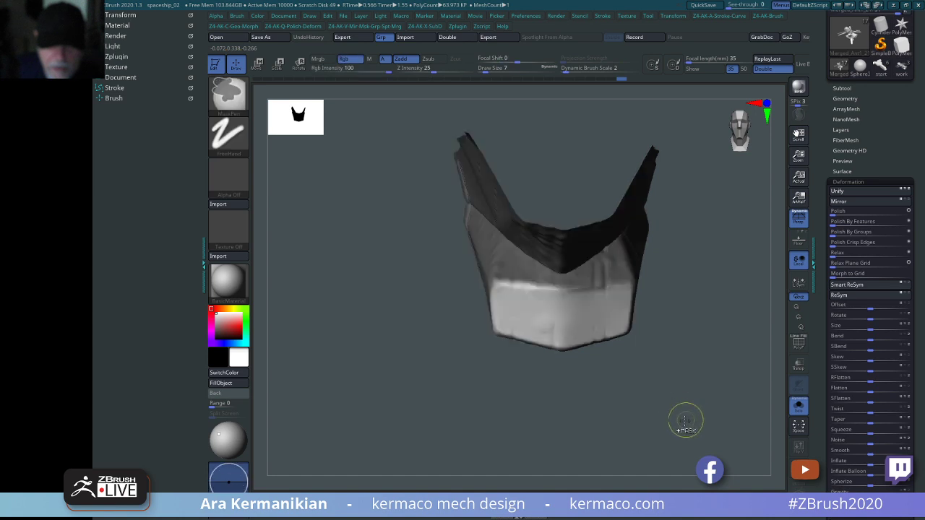
pyautogui.moveTo(686, 420); pyautogui.dragTo(716, 388)
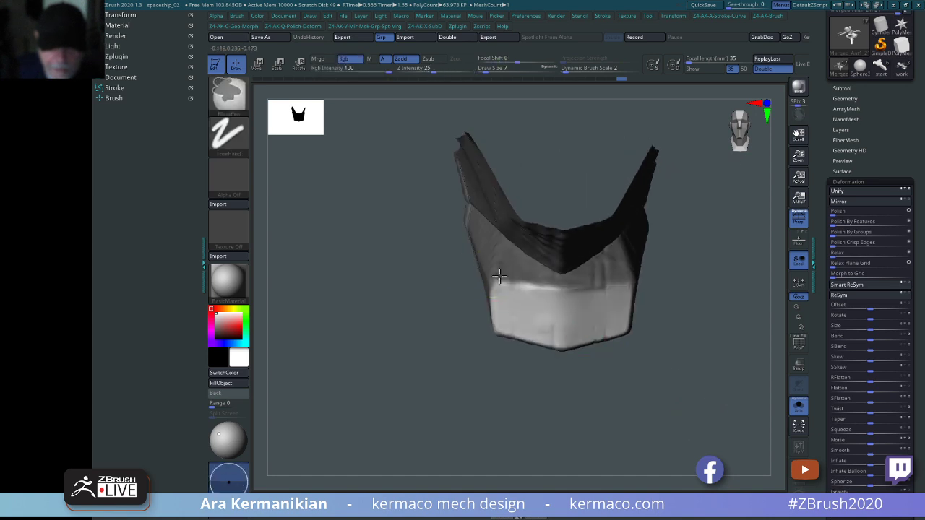
pyautogui.keyDown('ctrl'); pyautogui.click(545, 282); pyautogui.keyUp('ctrl')
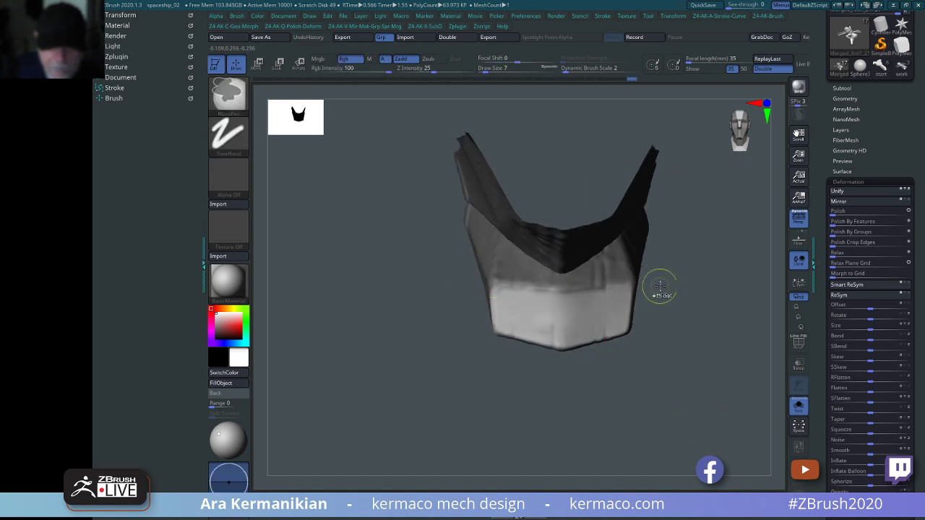
# Compare the masked lower front face with the surrounding hull and frame the isolated block section.
pyautogui.hotkey('ctrl', 'shift')
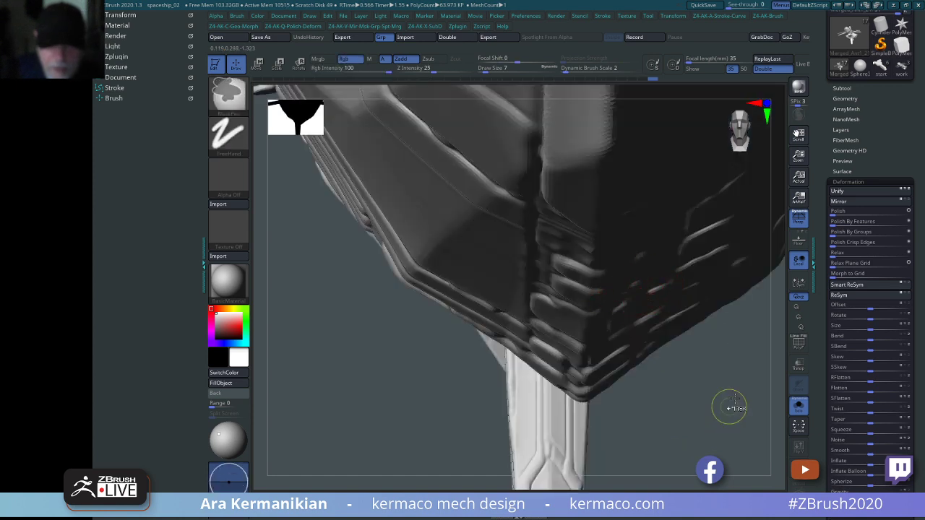
pyautogui.keyDown('ctrl'); pyautogui.click(719, 398); pyautogui.keyUp('ctrl')
pyautogui.moveTo(719, 398); pyautogui.dragTo(686, 360)
pyautogui.moveTo(756, 380)
pyautogui.mouseDown()
pyautogui.moveTo(638, 380)
pyautogui.moveTo(570, 337)
pyautogui.moveTo(613, 322)
pyautogui.moveTo(602, 320)
pyautogui.moveTo(609, 347)
pyautogui.moveTo(598, 366)
pyautogui.mouseUp()
pyautogui.press('f')
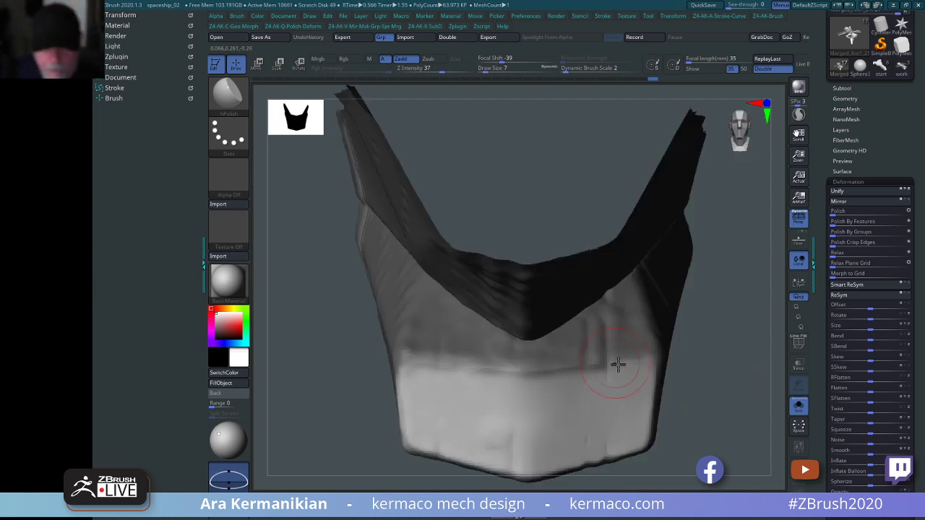
pyautogui.moveTo(720, 380); pyautogui.dragTo(495, 347)
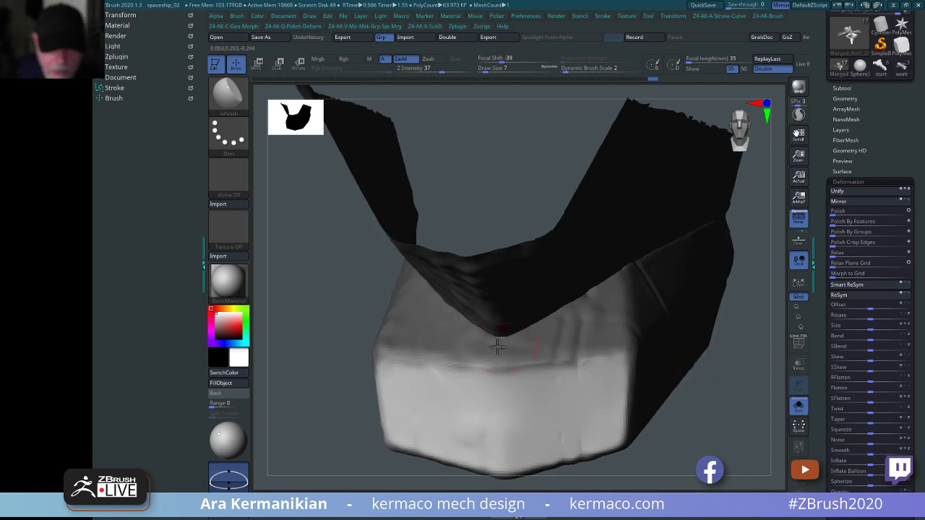
pyautogui.keyDown('ctrl'); pyautogui.keyDown('shift'); pyautogui.click(436, 345); pyautogui.keyUp('shift'); pyautogui.keyUp('ctrl')
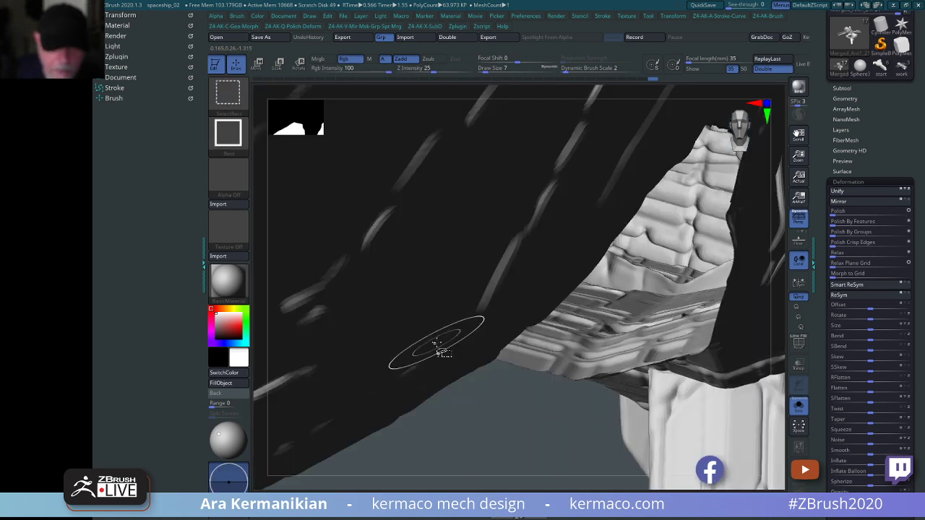
pyautogui.keyDown('ctrl'); pyautogui.keyDown('shift'); pyautogui.click(566, 439); pyautogui.keyUp('shift'); pyautogui.keyUp('ctrl')
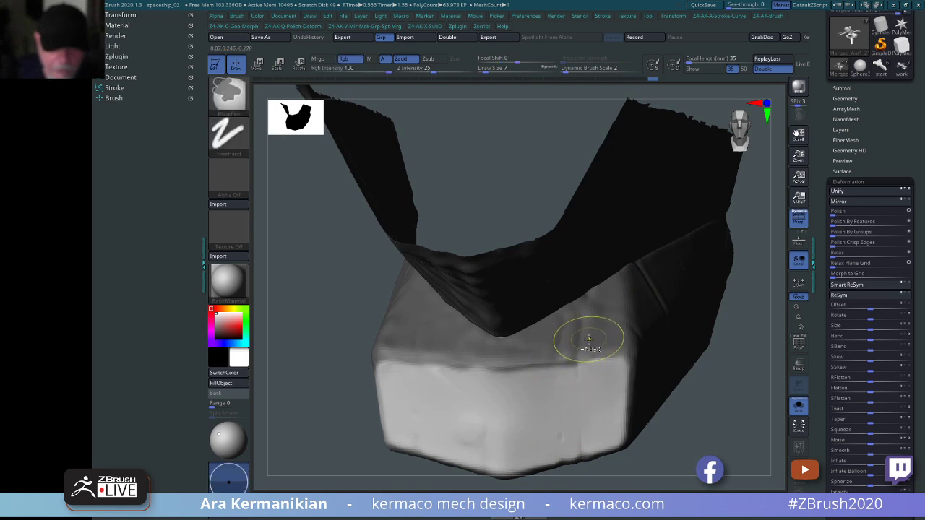
# Activate the Move gizmo, centre it on the unmasked lower front face and tilt it to match the face's slope.
pyautogui.keyDown('alt'); pyautogui.moveTo(732, 434); pyautogui.dragTo(654, 384); pyautogui.keyUp('alt')
pyautogui.press('w')
pyautogui.keyDown('alt'); pyautogui.moveTo(616, 302); pyautogui.dragTo(681, 321); pyautogui.keyUp('alt')
pyautogui.click(652, 131)
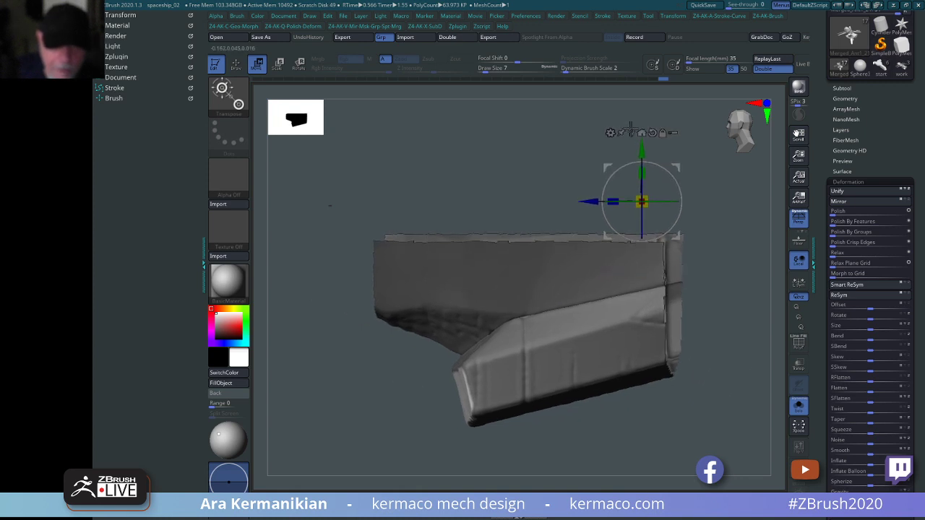
pyautogui.click(631, 133)
pyautogui.keyDown('alt'); pyautogui.moveTo(698, 446); pyautogui.dragTo(727, 368); pyautogui.keyUp('alt')
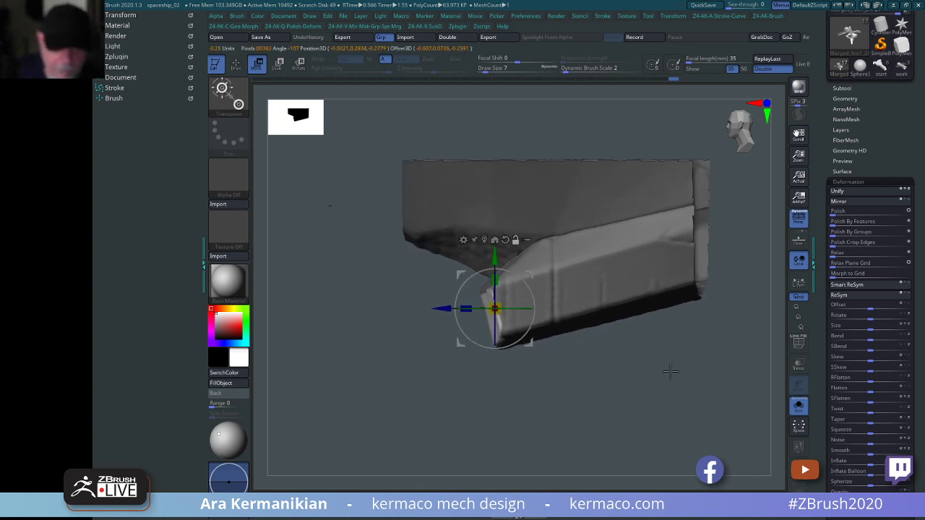
pyautogui.keyDown('alt'); pyautogui.moveTo(517, 281); pyautogui.dragTo(510, 272); pyautogui.keyUp('alt')
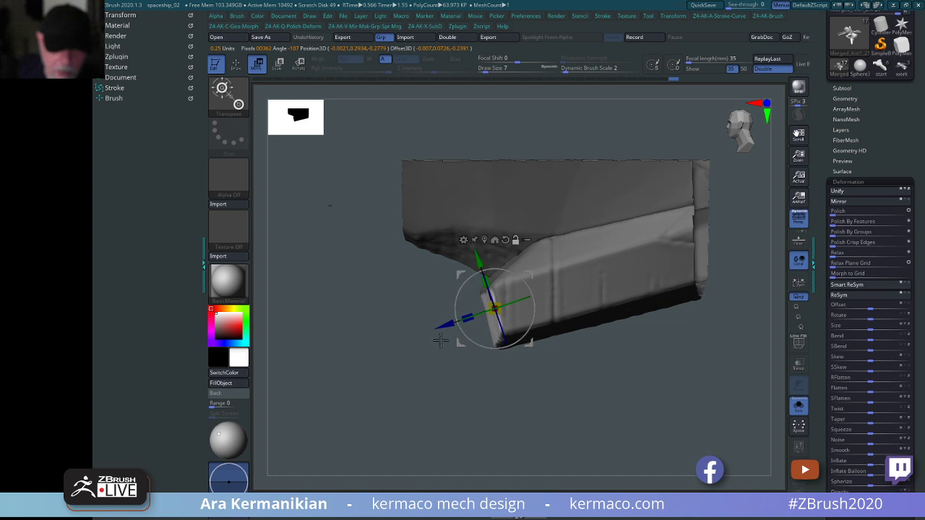
# Push the unmasked front face deep into the block along the gizmo's Z axis to form a hollow recess, and return to draw mode.
pyautogui.keyDown('alt'); pyautogui.moveTo(442, 326); pyautogui.dragTo(454, 321); pyautogui.keyUp('alt')
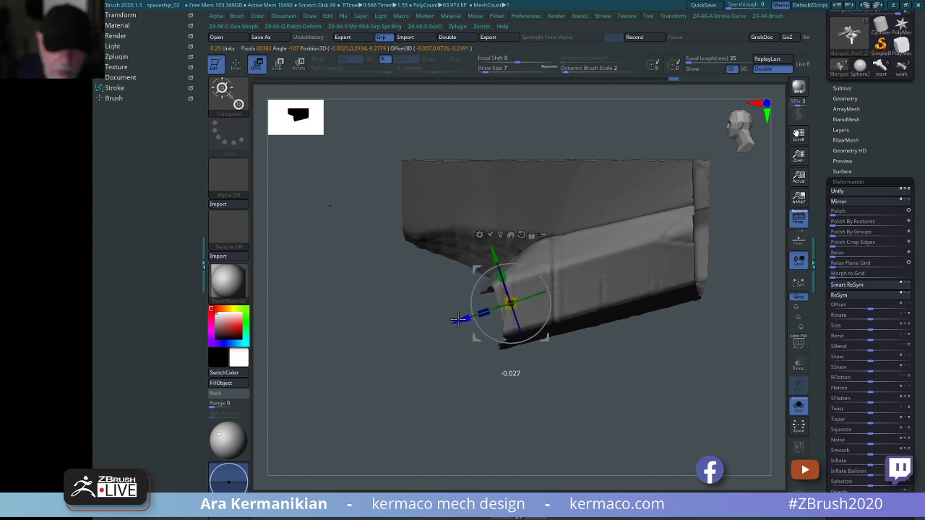
pyautogui.moveTo(535, 412); pyautogui.dragTo(578, 353)
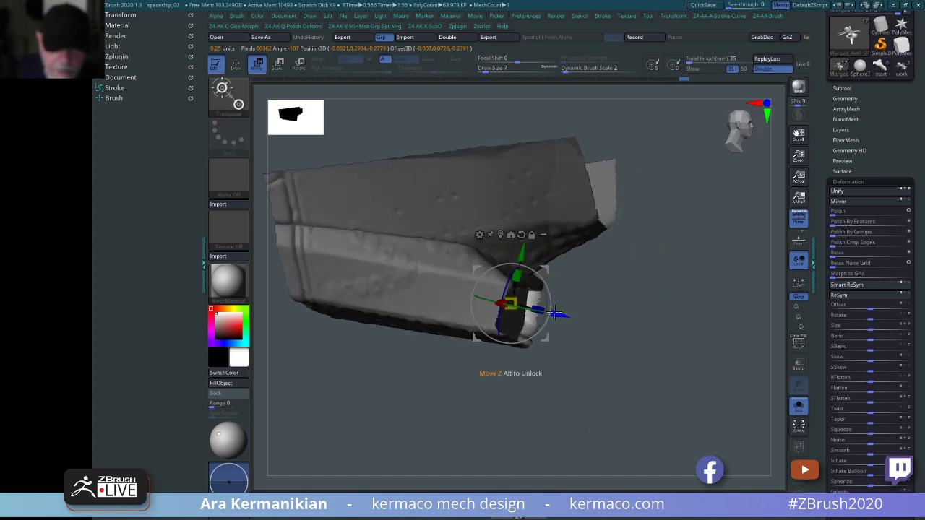
pyautogui.moveTo(554, 313); pyautogui.dragTo(461, 291)
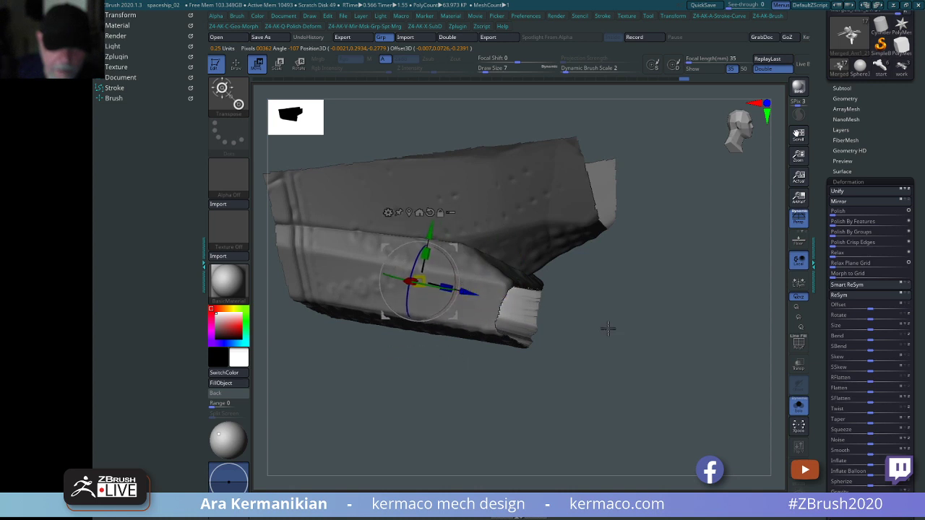
pyautogui.moveTo(608, 328); pyautogui.dragTo(698, 318)
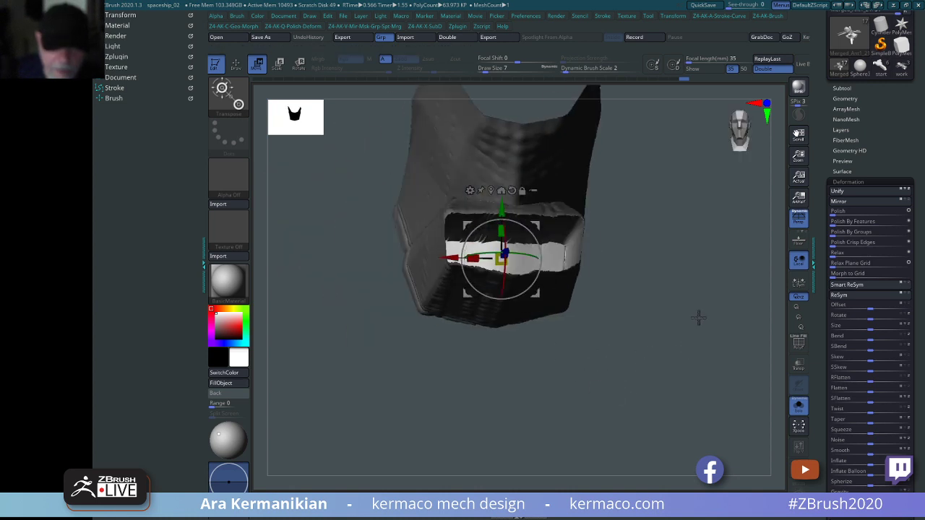
pyautogui.press('q')
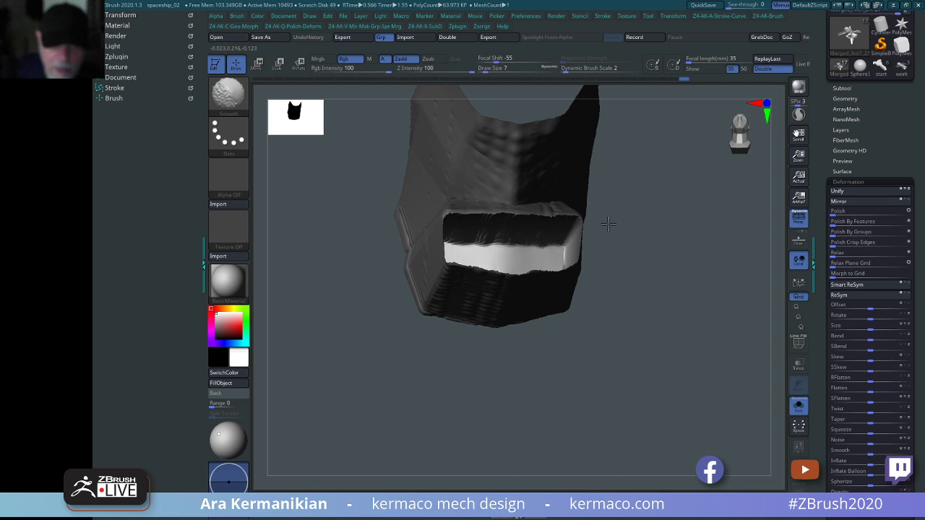
# Clear the mask and smooth the recess's inner walls with the Smooth brush at draw size 9.
pyautogui.keyDown('ctrl'); pyautogui.moveTo(676, 282); pyautogui.dragTo(688, 293); pyautogui.keyUp('ctrl')
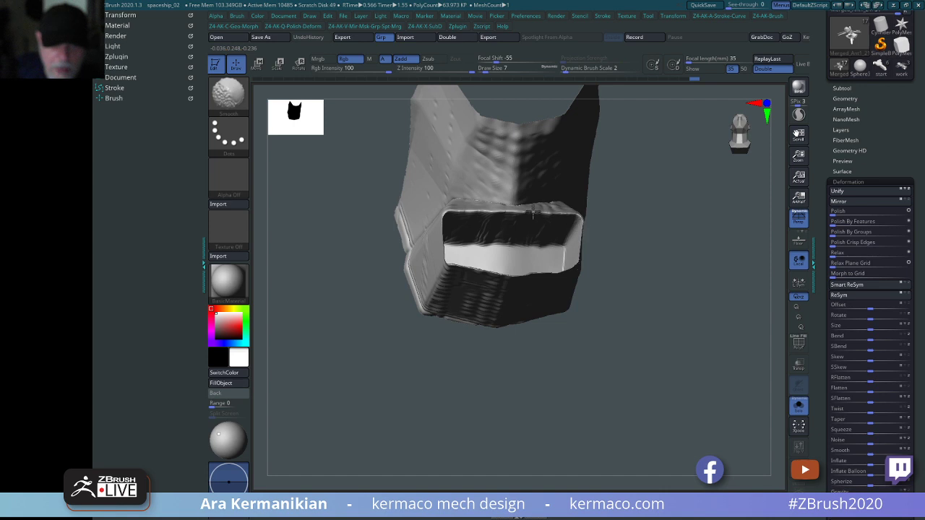
pyautogui.moveTo(694, 309); pyautogui.dragTo(446, 281)
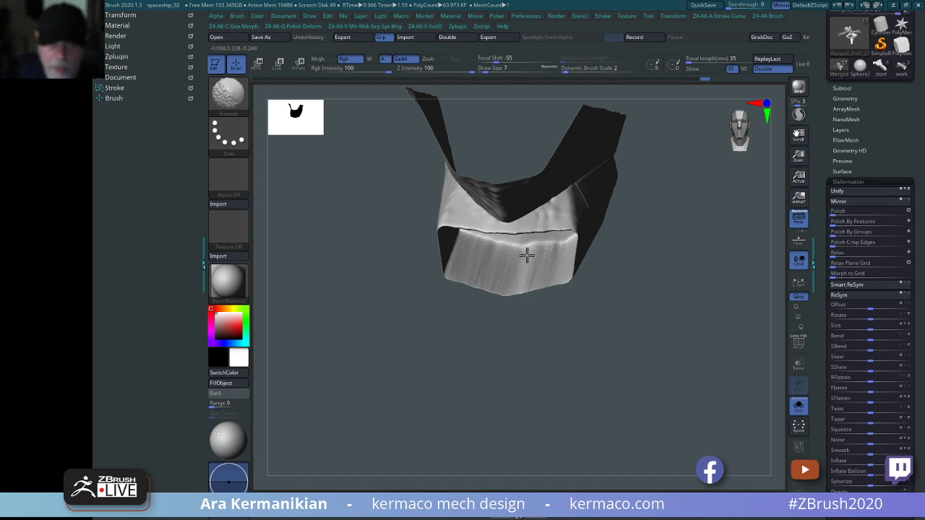
pyautogui.press('s')
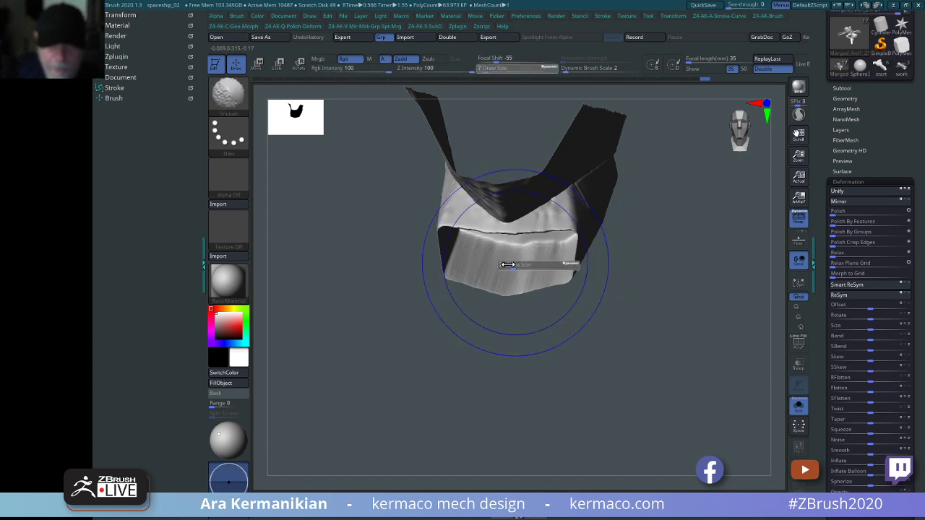
pyautogui.moveTo(504, 267); pyautogui.dragTo(495, 262)
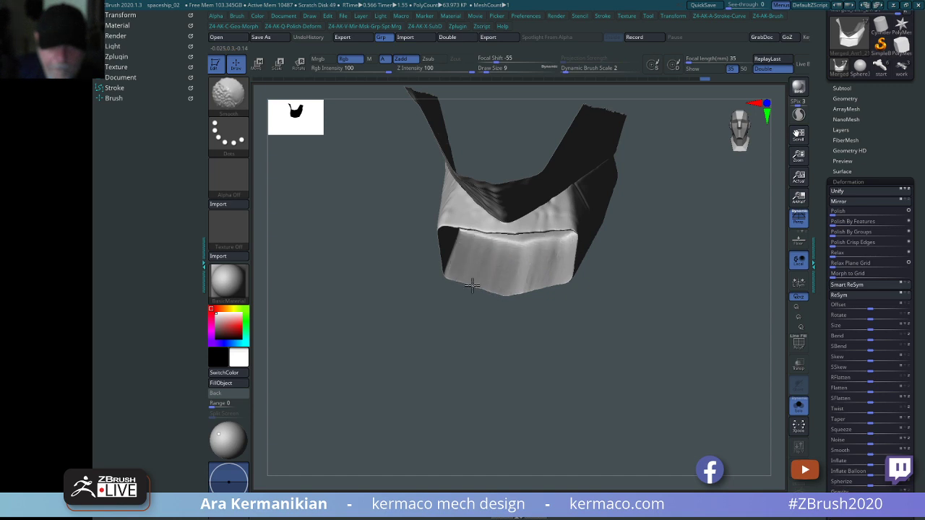
pyautogui.moveTo(518, 294); pyautogui.dragTo(515, 188)
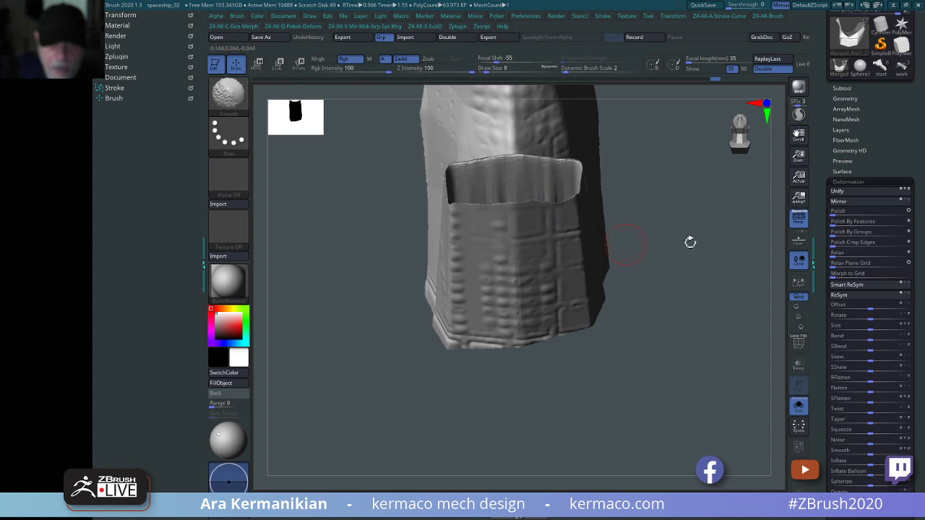
# Unhide the whole ship around the recessed block and reselect the hPolish brush.
pyautogui.moveTo(690, 242)
pyautogui.mouseDown()
pyautogui.moveTo(756, 324)
pyautogui.moveTo(662, 320)
pyautogui.moveTo(687, 376)
pyautogui.moveTo(713, 356)
pyautogui.mouseUp()
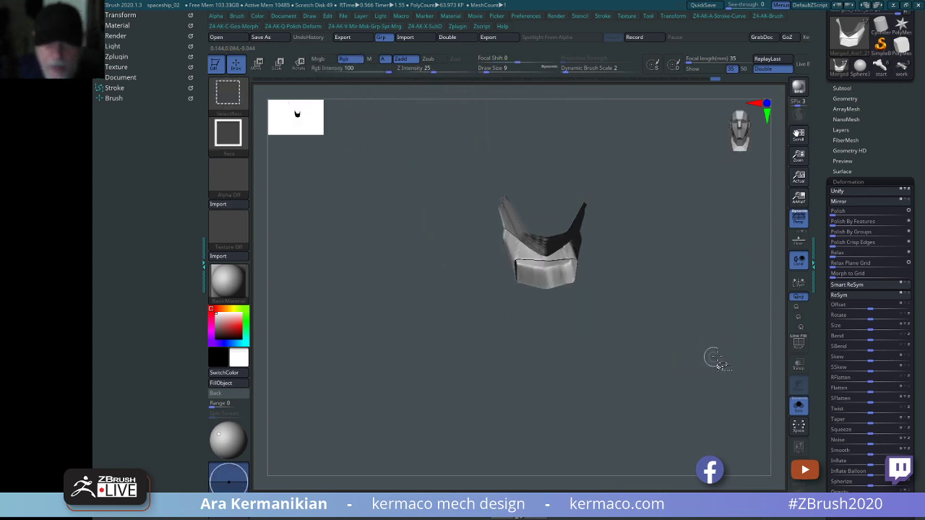
pyautogui.keyDown('ctrl'); pyautogui.keyDown('shift'); pyautogui.click(715, 386); pyautogui.keyUp('shift'); pyautogui.keyUp('ctrl')
pyautogui.moveTo(736, 389)
pyautogui.mouseDown()
pyautogui.moveTo(547, 405)
pyautogui.moveTo(609, 409)
pyautogui.moveTo(667, 388)
pyautogui.moveTo(638, 388)
pyautogui.moveTo(665, 380)
pyautogui.moveTo(624, 376)
pyautogui.moveTo(649, 318)
pyautogui.moveTo(754, 347)
pyautogui.moveTo(627, 320)
pyautogui.mouseUp()
pyautogui.keyDown('ctrl'); pyautogui.keyDown('shift'); pyautogui.moveTo(507, 377); pyautogui.dragTo(477, 380); pyautogui.keyUp('shift'); pyautogui.keyUp('ctrl')
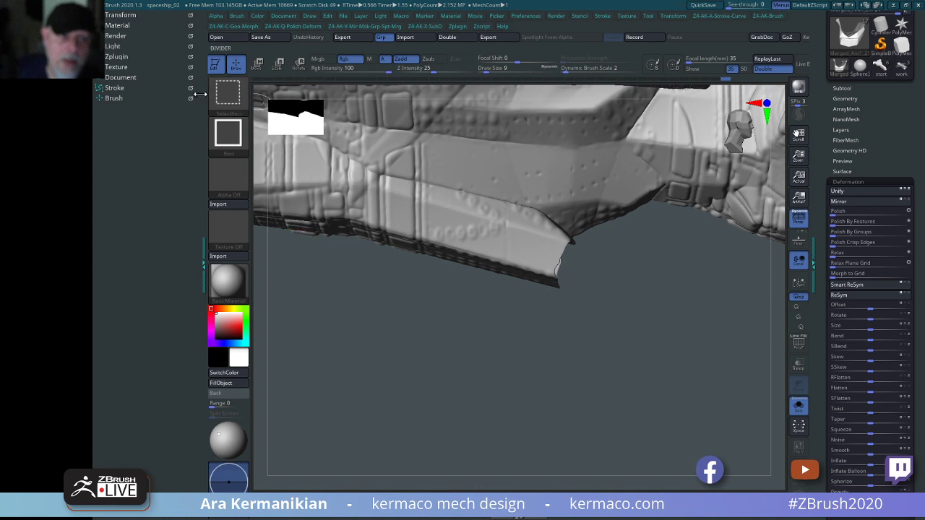
pyautogui.press('b')
pyautogui.keyDown('ctrl'); pyautogui.keyDown('shift'); pyautogui.click(275, 102); pyautogui.keyUp('shift'); pyautogui.keyUp('ctrl')
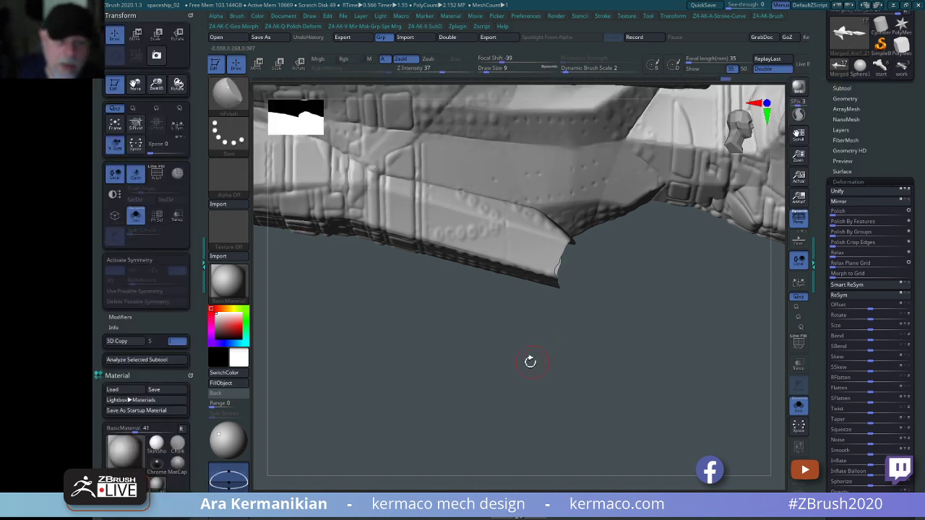
# Smooth the inside and edges of the recessed opening under the ship's middle section.
pyautogui.moveTo(504, 375)
pyautogui.keyDown('ctrl'); pyautogui.keyDown('shift'); pyautogui.mouseDown()
pyautogui.moveTo(559, 242)
pyautogui.moveTo(476, 463)
pyautogui.moveTo(535, 380)
pyautogui.moveTo(533, 316)
pyautogui.moveTo(546, 336)
pyautogui.moveTo(613, 347)
pyautogui.moveTo(506, 296)
pyautogui.moveTo(537, 260)
pyautogui.mouseUp(); pyautogui.keyUp('shift'); pyautogui.keyUp('ctrl')
pyautogui.moveTo(679, 318); pyautogui.dragTo(501, 212)
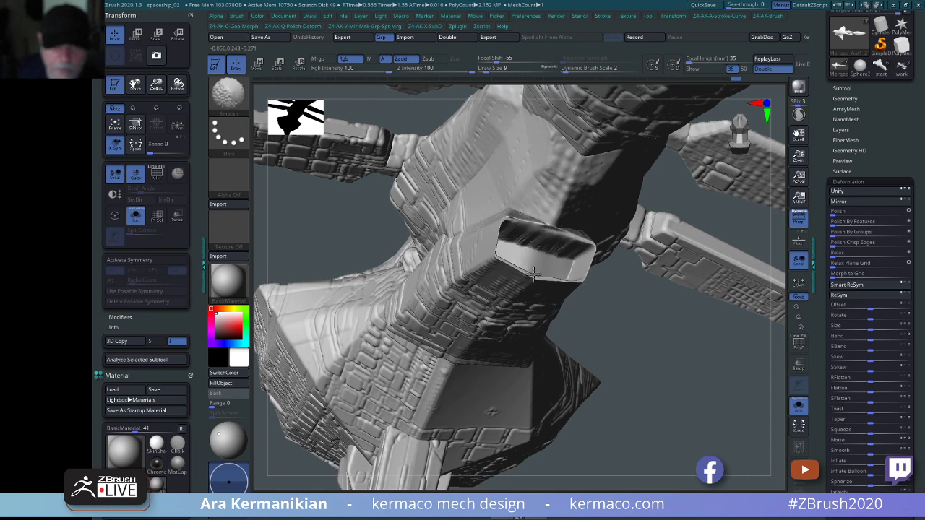
pyautogui.moveTo(679, 364)
pyautogui.mouseDown()
pyautogui.moveTo(677, 383)
pyautogui.moveTo(588, 305)
pyautogui.moveTo(513, 307)
pyautogui.mouseUp()
# Thicken the lower rim of the recessed opening with the Inflat brush and smooth the result.
pyautogui.hotkey('ctrl', 'a')
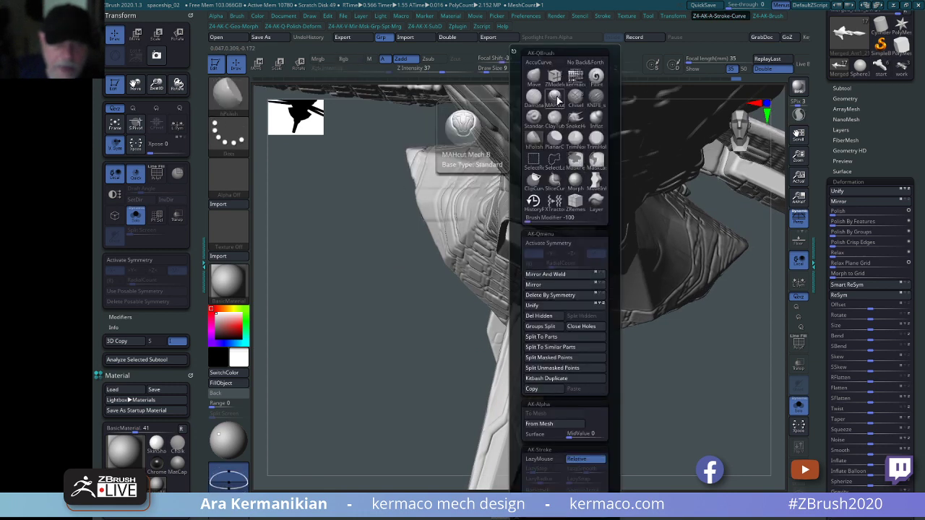
pyautogui.click(597, 122)
pyautogui.moveTo(680, 434); pyautogui.dragTo(575, 263)
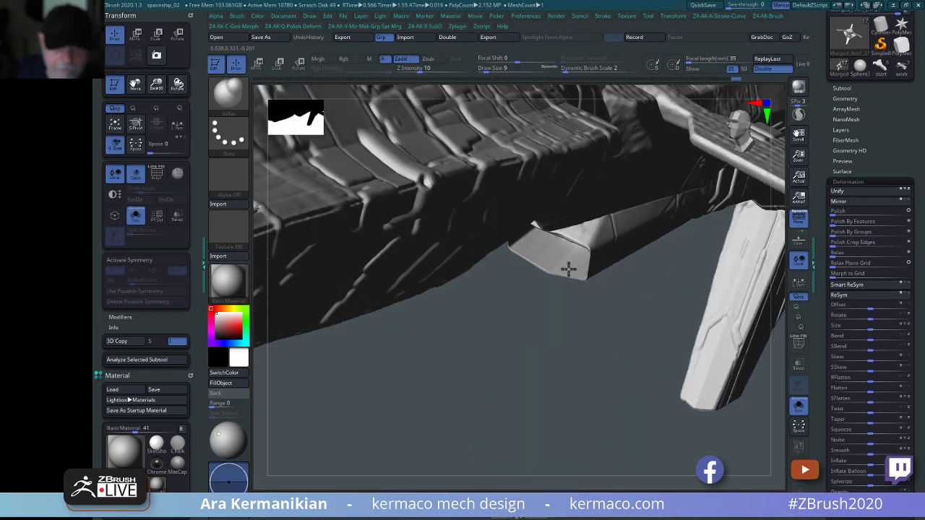
pyautogui.moveTo(598, 301); pyautogui.dragTo(579, 262)
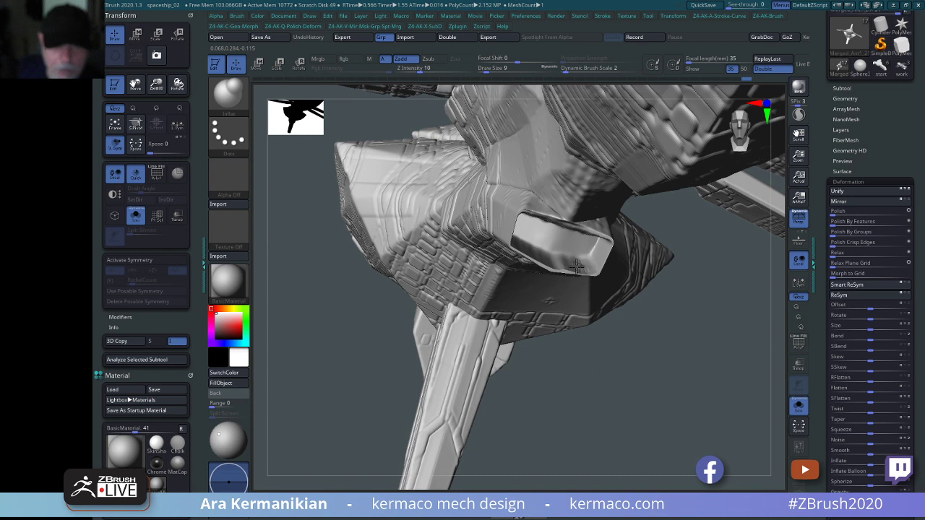
pyautogui.press('shift')
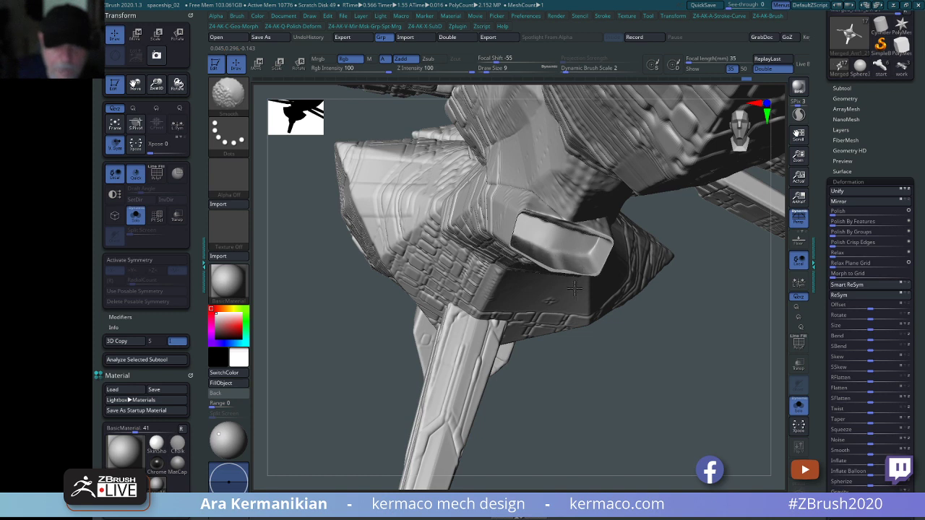
pyautogui.press('b')
pyautogui.press('i')
pyautogui.press('n')
# Continue inflating and smoothing the rim and inner walls of the opening, ending with the Inflat brush selected.
pyautogui.moveTo(574, 287); pyautogui.dragTo(597, 282, button='right')
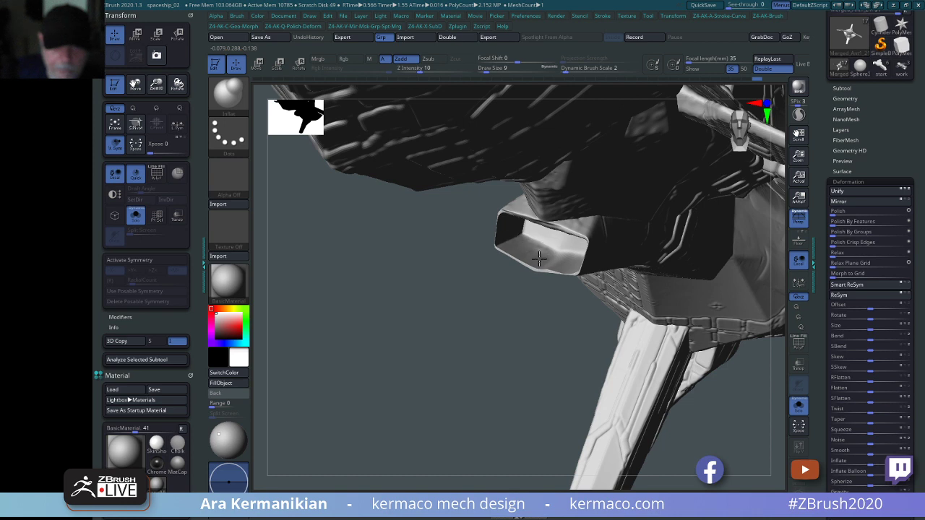
pyautogui.press('b')
pyautogui.press('s')
pyautogui.press('t')
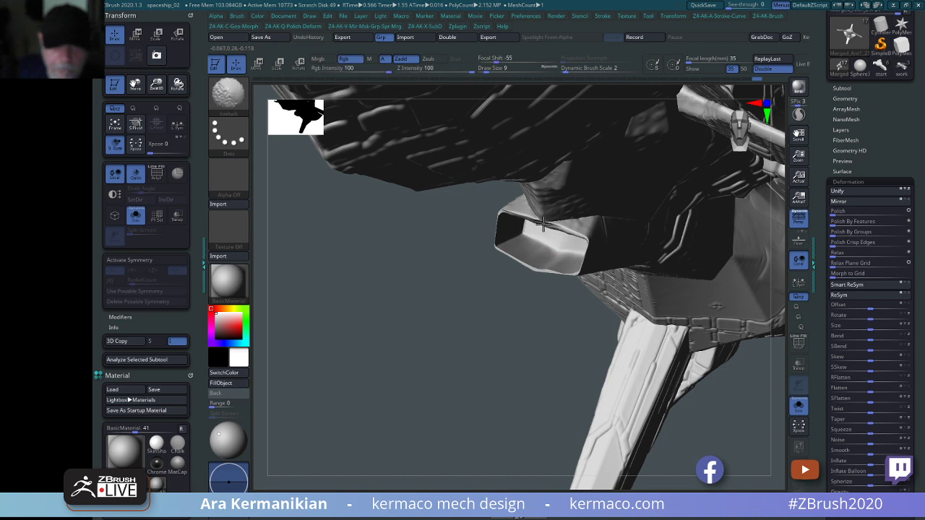
pyautogui.moveTo(450, 294); pyautogui.dragTo(542, 197, button='right')
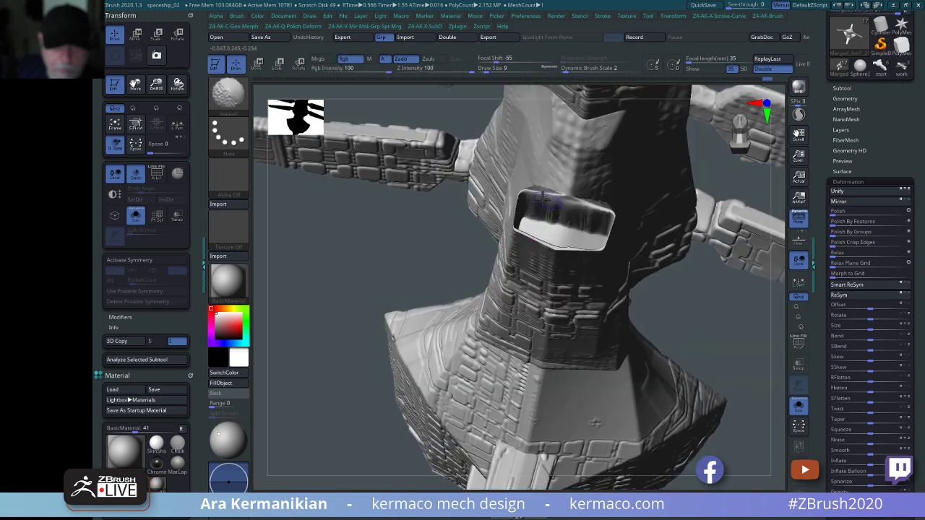
pyautogui.press('b')
pyautogui.press('i')
pyautogui.press('n')
# Inspect the whole ship and its hollowed front opening from the side, below and above.
pyautogui.moveTo(675, 314)
pyautogui.mouseDown(button='right')
pyautogui.moveTo(568, 337)
pyautogui.moveTo(523, 326)
pyautogui.moveTo(677, 310)
pyautogui.moveTo(573, 330)
pyautogui.moveTo(597, 341)
pyautogui.moveTo(566, 230)
pyautogui.mouseUp(button='right')
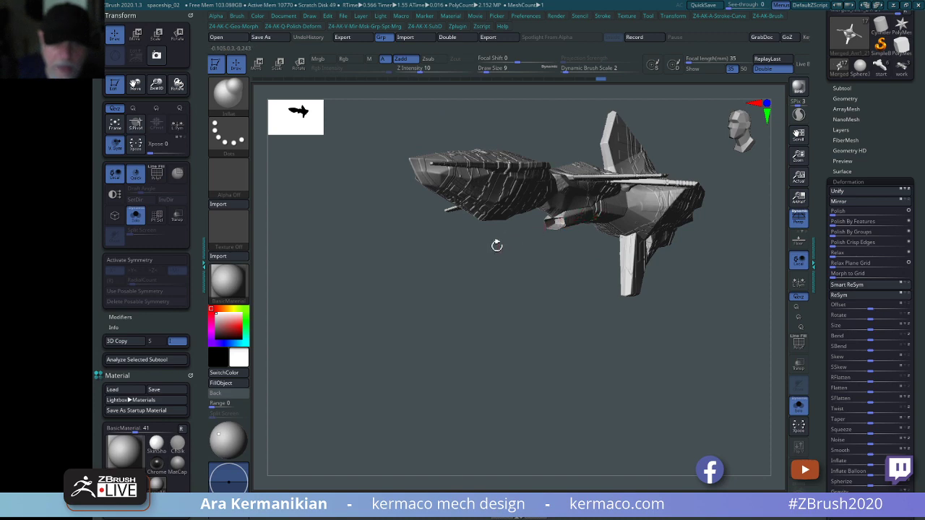
pyautogui.moveTo(497, 246); pyautogui.dragTo(710, 209, button='right')
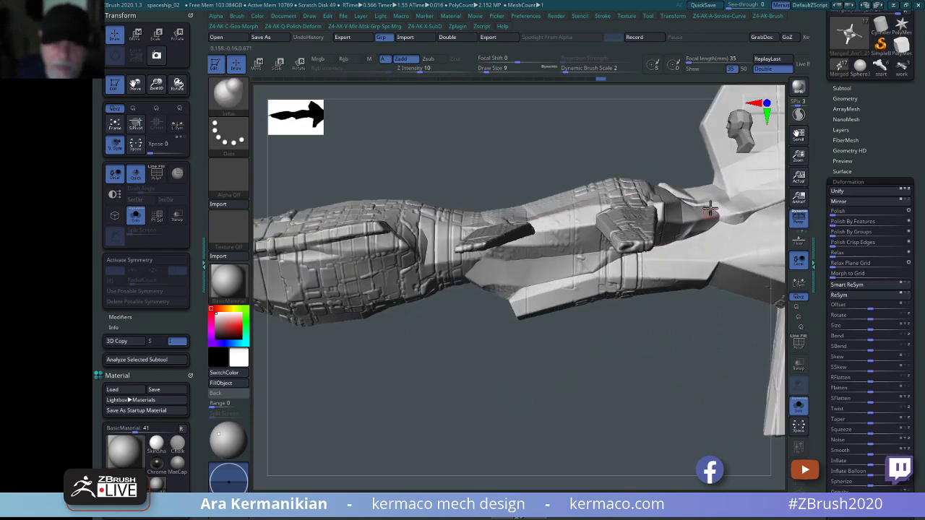
pyautogui.moveTo(612, 383); pyautogui.dragTo(530, 302, button='right')
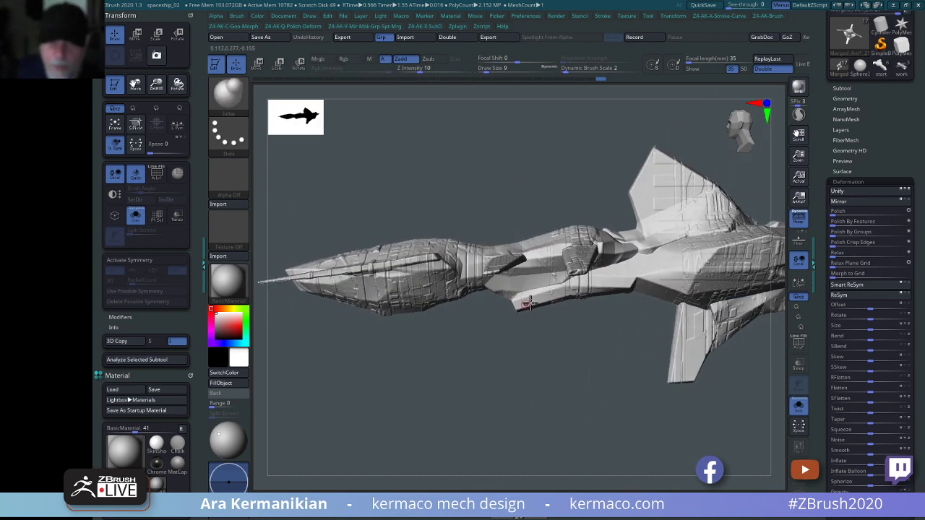
pyautogui.moveTo(571, 366); pyautogui.dragTo(614, 388, button='right')
pyautogui.moveTo(656, 353); pyautogui.dragTo(582, 369, button='right')
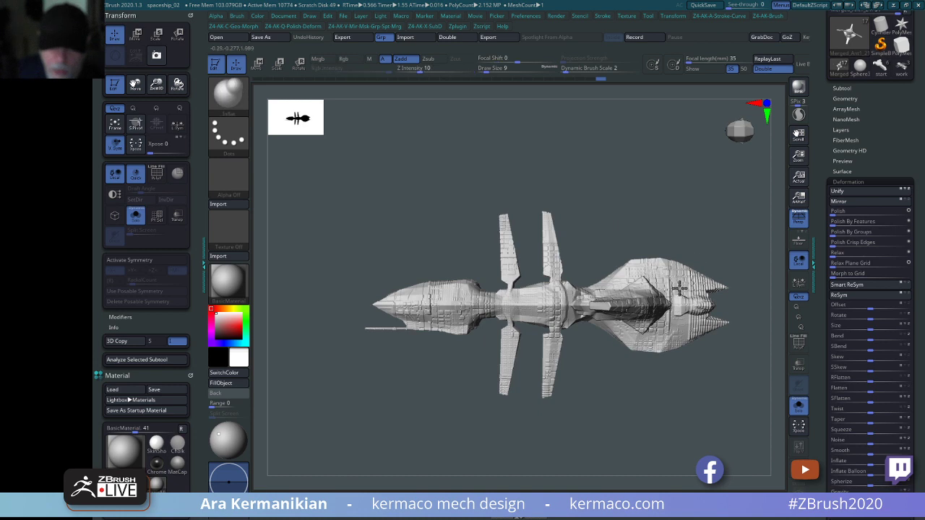
pyautogui.moveTo(757, 265); pyautogui.dragTo(665, 286, button='right')
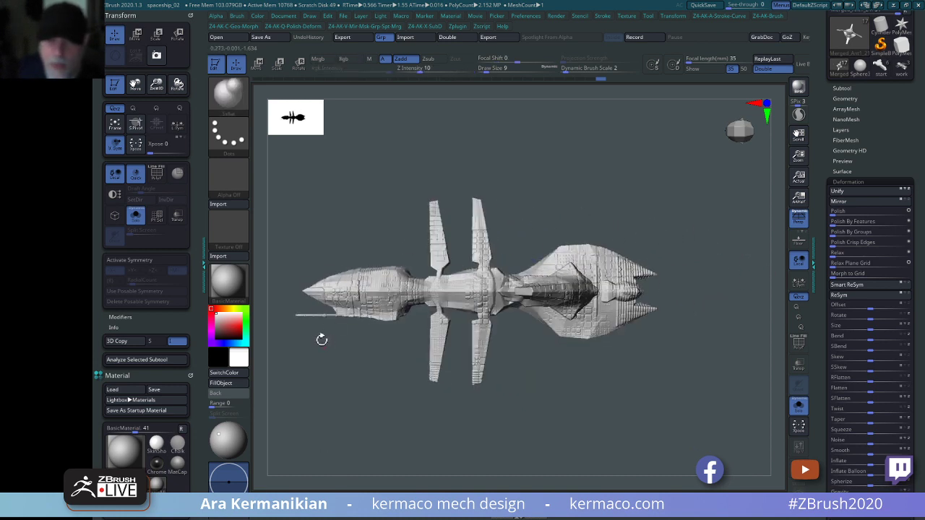
pyautogui.moveTo(411, 331); pyautogui.dragTo(708, 306, button='right')
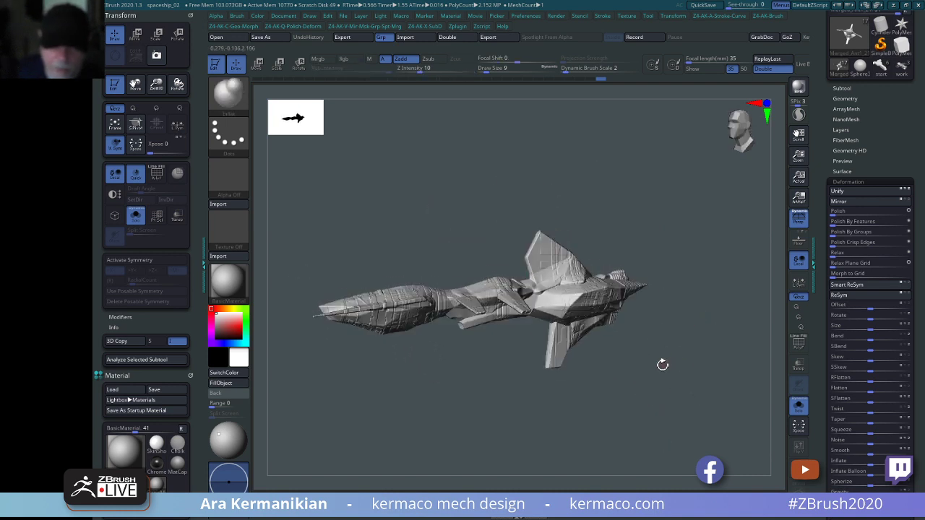
# Examine the whole ship's shape and mesh density from several angles, using the wireframe display, and collapse the Deformation settings.
pyautogui.moveTo(662, 364); pyautogui.dragTo(540, 316, button='right')
pyautogui.moveTo(628, 392); pyautogui.dragTo(709, 376, button='right')
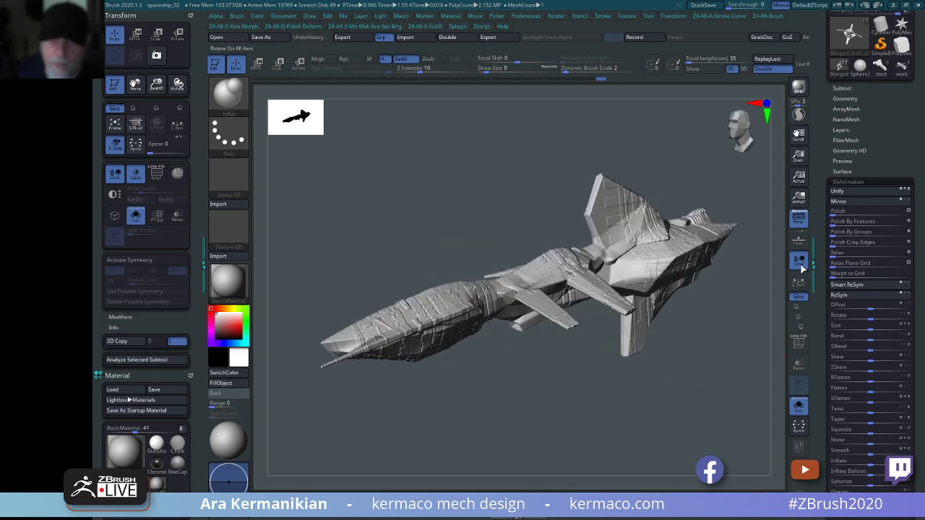
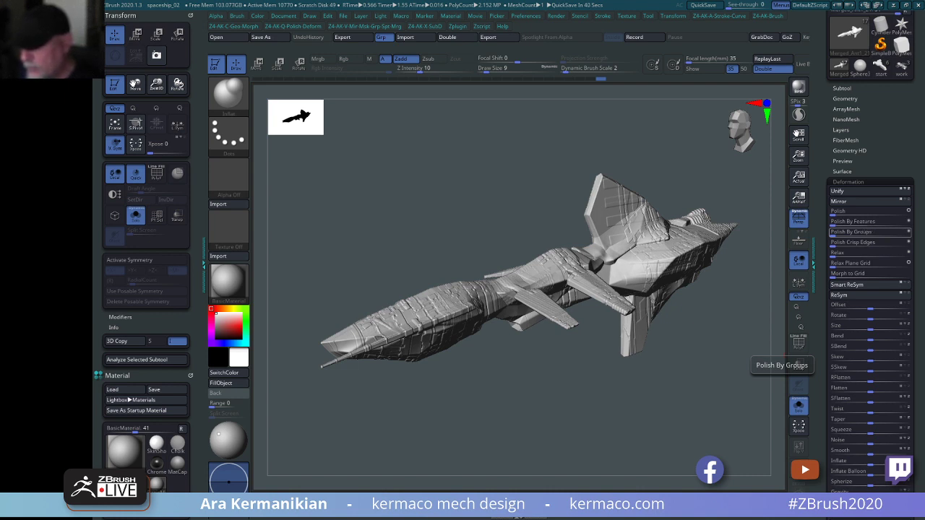
pyautogui.click(799, 344)
pyautogui.moveTo(687, 365); pyautogui.dragTo(705, 396)
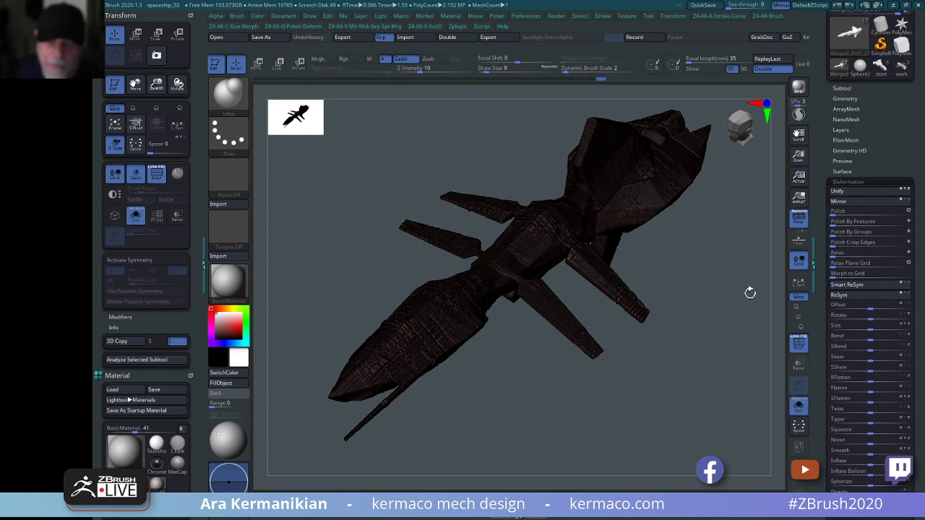
pyautogui.click(860, 182)
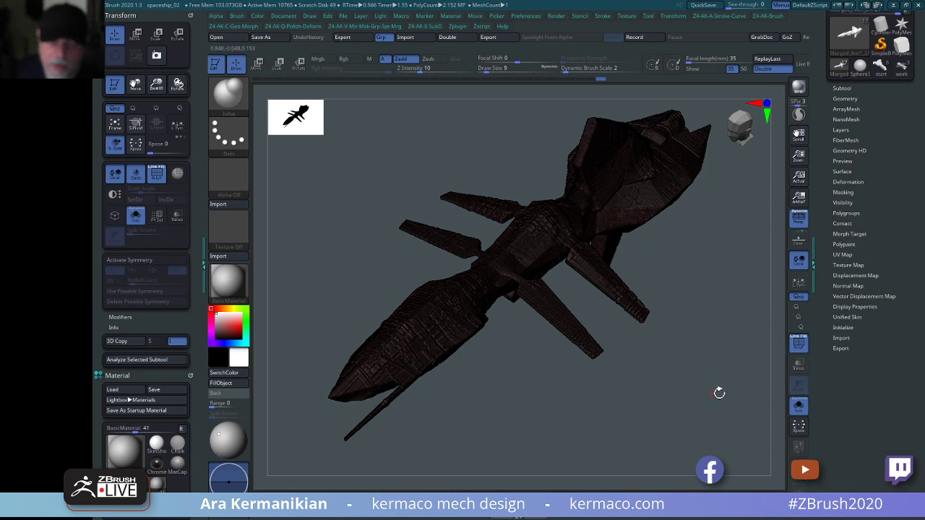
pyautogui.moveTo(719, 393); pyautogui.dragTo(658, 404)
pyautogui.keyDown('alt'); pyautogui.moveTo(518, 427); pyautogui.dragTo(545, 426); pyautogui.keyUp('alt')
pyautogui.keyDown('alt'); pyautogui.moveTo(590, 447); pyautogui.dragTo(657, 398); pyautogui.keyUp('alt')
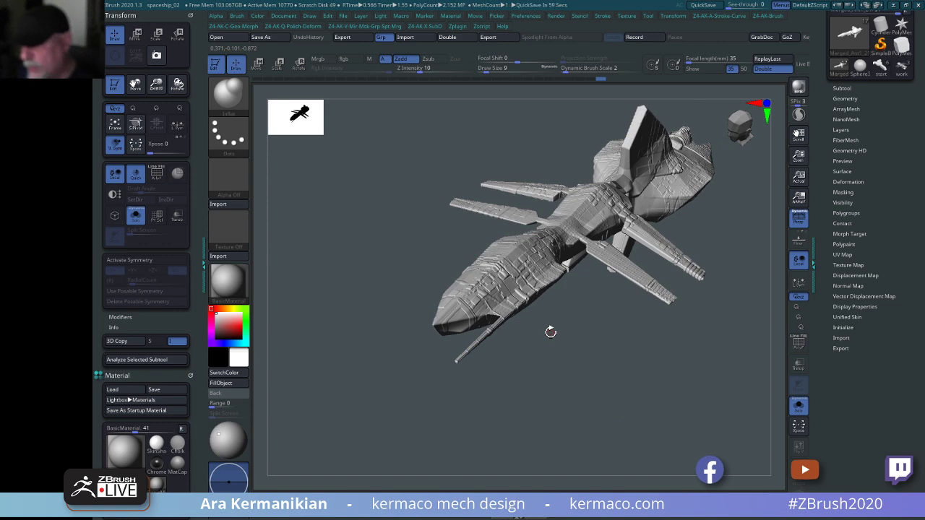
pyautogui.moveTo(677, 378); pyautogui.dragTo(673, 431)
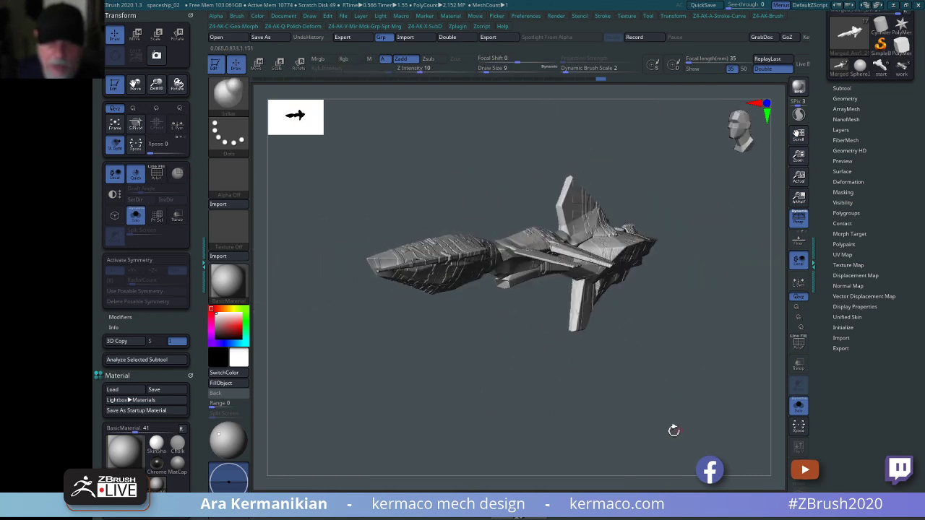
pyautogui.moveTo(680, 393); pyautogui.dragTo(613, 415)
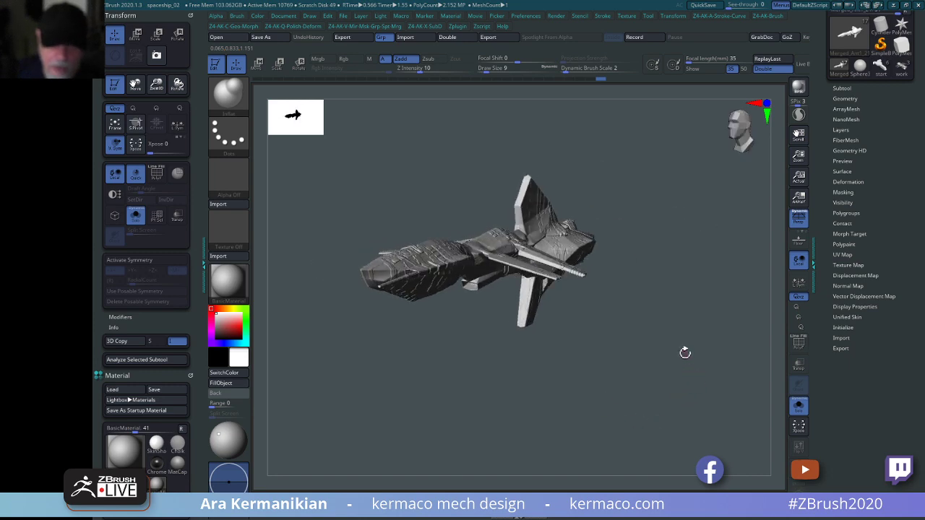
pyautogui.moveTo(685, 352)
pyautogui.mouseDown()
pyautogui.moveTo(728, 378)
pyautogui.moveTo(540, 402)
pyautogui.moveTo(665, 400)
pyautogui.moveTo(694, 413)
pyautogui.moveTo(603, 434)
pyautogui.moveTo(695, 422)
pyautogui.moveTo(650, 425)
pyautogui.mouseUp()
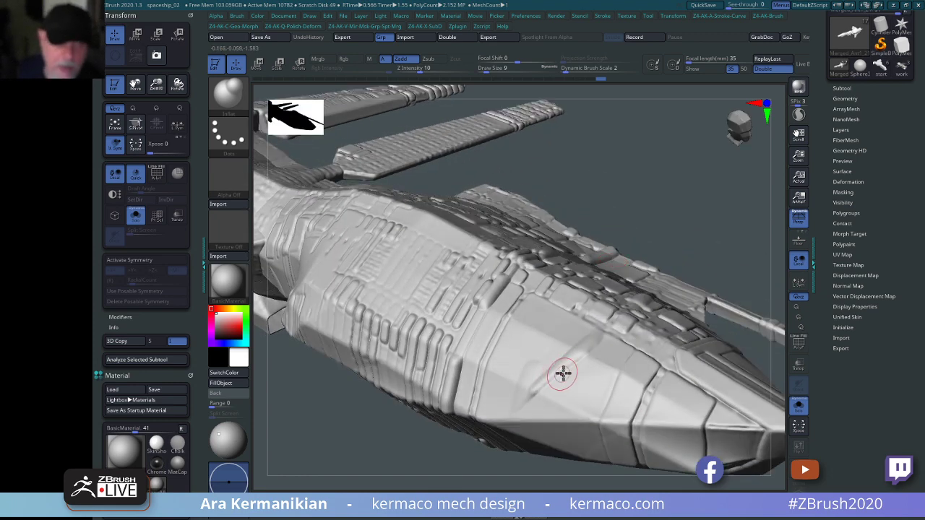
# Flatten the diagonal crease on the nose's plain side panel with the hPolish brush and smooth it.
pyautogui.hotkey('ctrl', 'q')
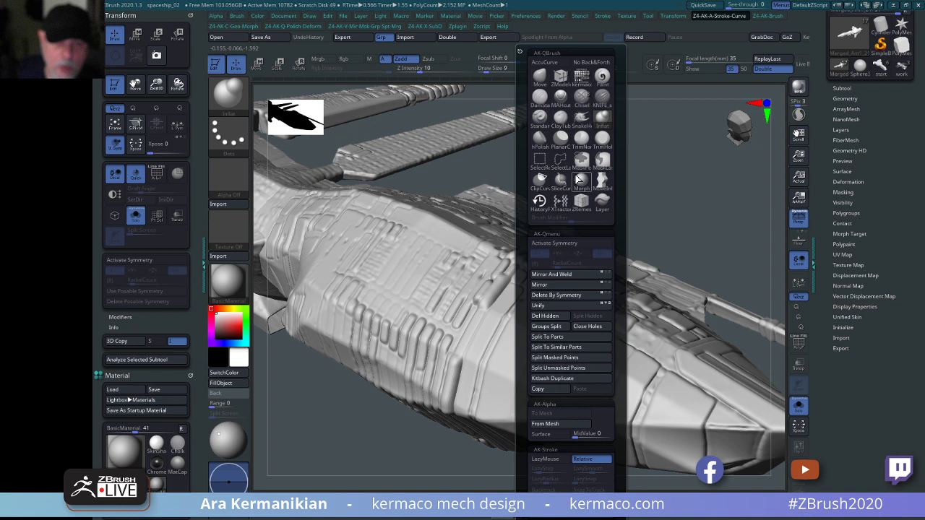
pyautogui.click(539, 137)
pyautogui.moveTo(708, 223); pyautogui.dragTo(672, 245)
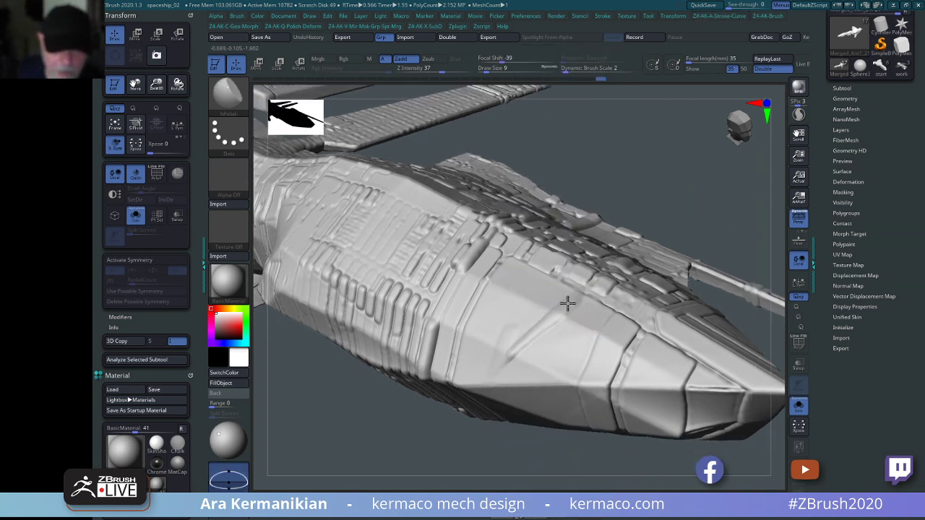
pyautogui.moveTo(568, 304)
pyautogui.mouseDown()
pyautogui.moveTo(568, 320)
pyautogui.moveTo(542, 325)
pyautogui.moveTo(513, 360)
pyautogui.mouseUp()
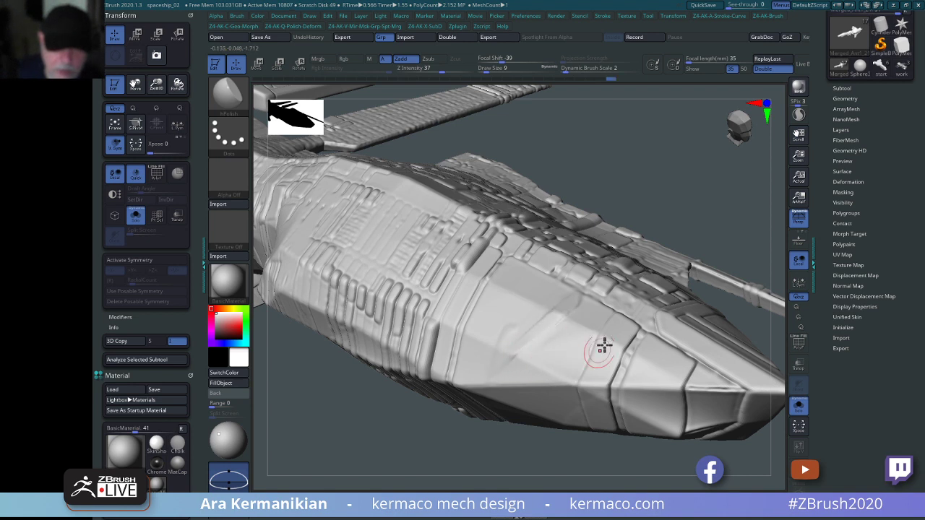
pyautogui.press('shift')
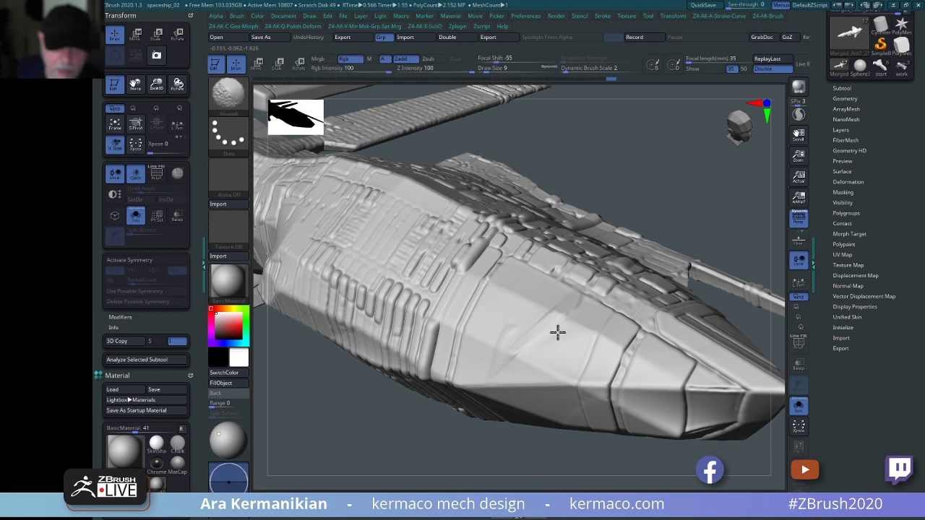
pyautogui.moveTo(726, 156); pyautogui.dragTo(635, 242)
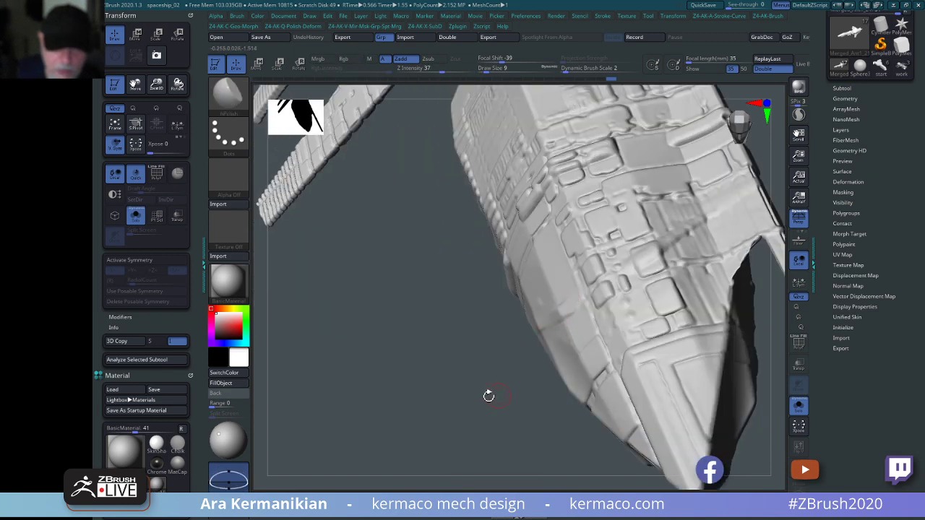
pyautogui.moveTo(487, 394)
pyautogui.mouseDown()
pyautogui.moveTo(567, 363)
pyautogui.moveTo(561, 330)
pyautogui.moveTo(567, 335)
pyautogui.mouseUp()
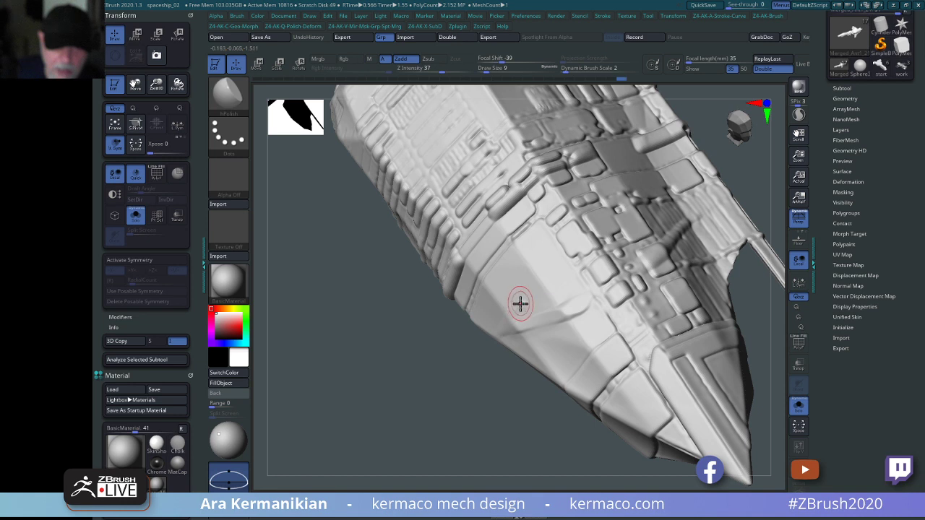
# Polish the raised panels on top of the nose and smooth the area around the base of the thin barrel.
pyautogui.moveTo(445, 425); pyautogui.dragTo(330, 426)
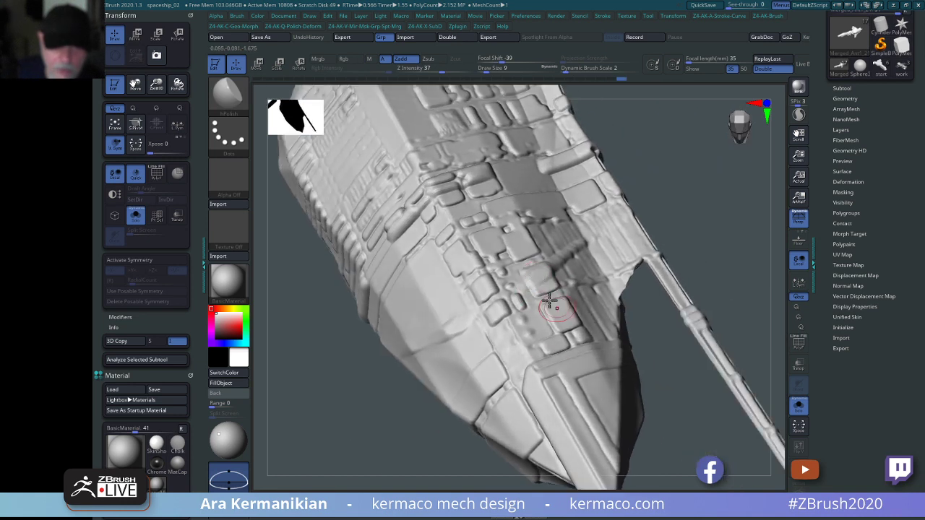
pyautogui.moveTo(718, 209); pyautogui.dragTo(743, 221)
pyautogui.press('shift')
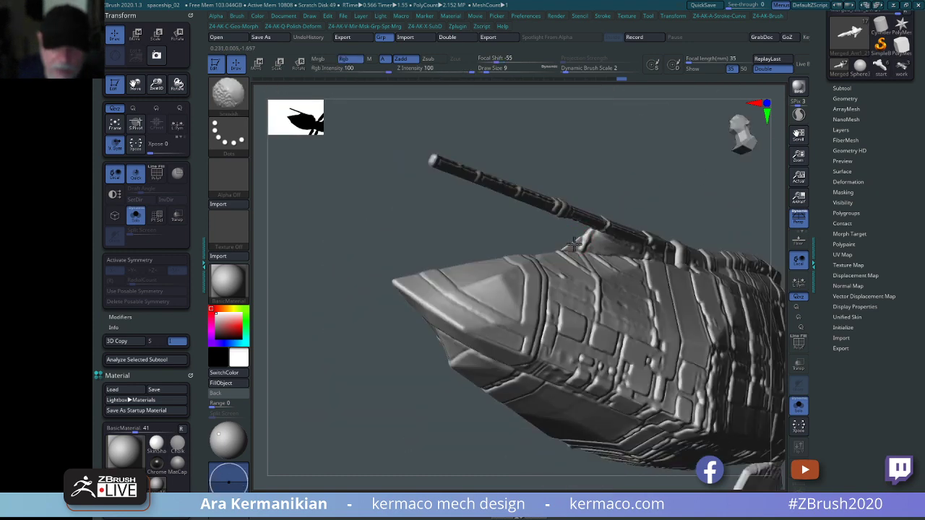
pyautogui.moveTo(681, 186)
pyautogui.mouseDown()
pyautogui.moveTo(630, 181)
pyautogui.moveTo(613, 250)
pyautogui.mouseUp()
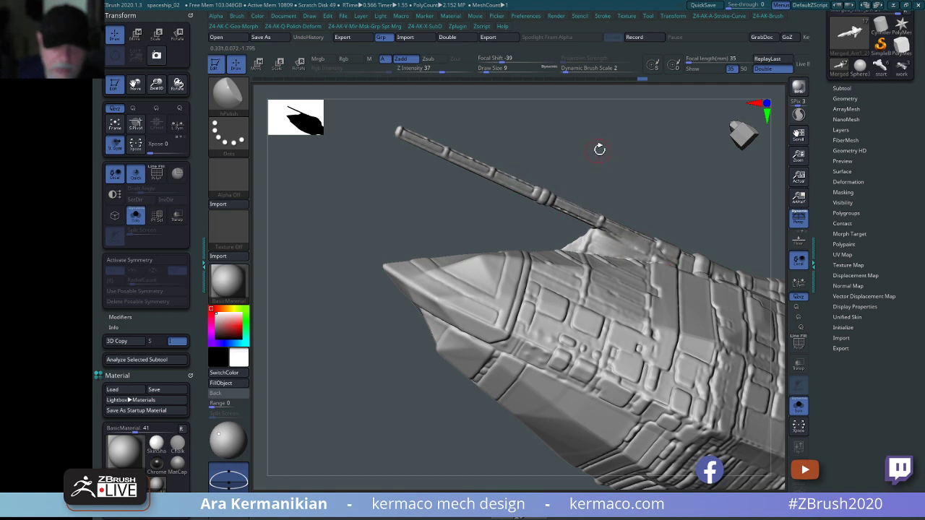
# Polish and smooth the segments of the thin barrel beside the nose, working from its tip towards its base.
pyautogui.moveTo(599, 149); pyautogui.dragTo(547, 255)
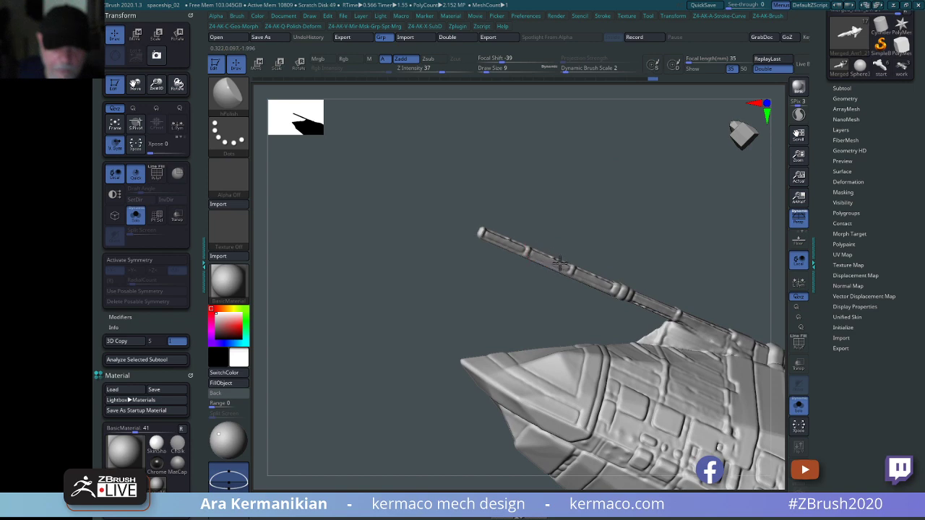
pyautogui.moveTo(620, 216)
pyautogui.mouseDown()
pyautogui.moveTo(647, 260)
pyautogui.moveTo(653, 325)
pyautogui.moveTo(611, 344)
pyautogui.moveTo(562, 397)
pyautogui.moveTo(551, 329)
pyautogui.mouseUp()
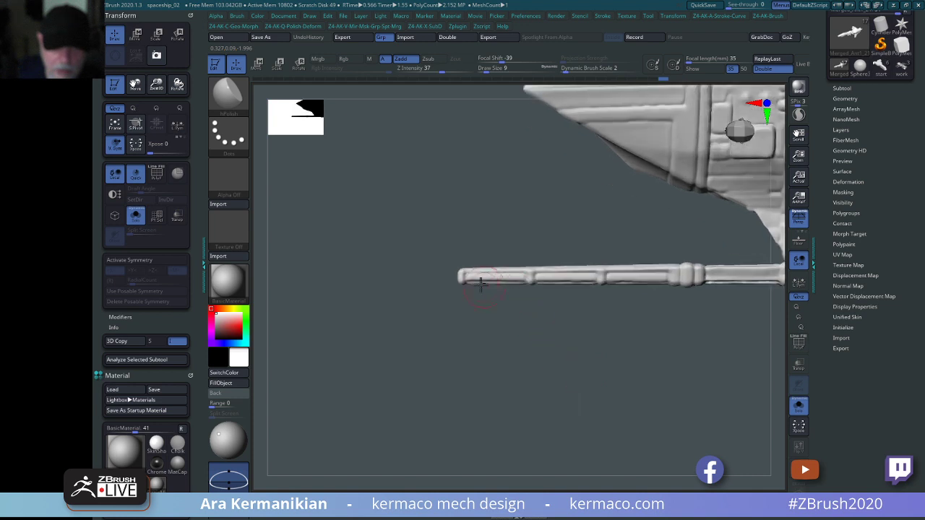
pyautogui.press('shift')
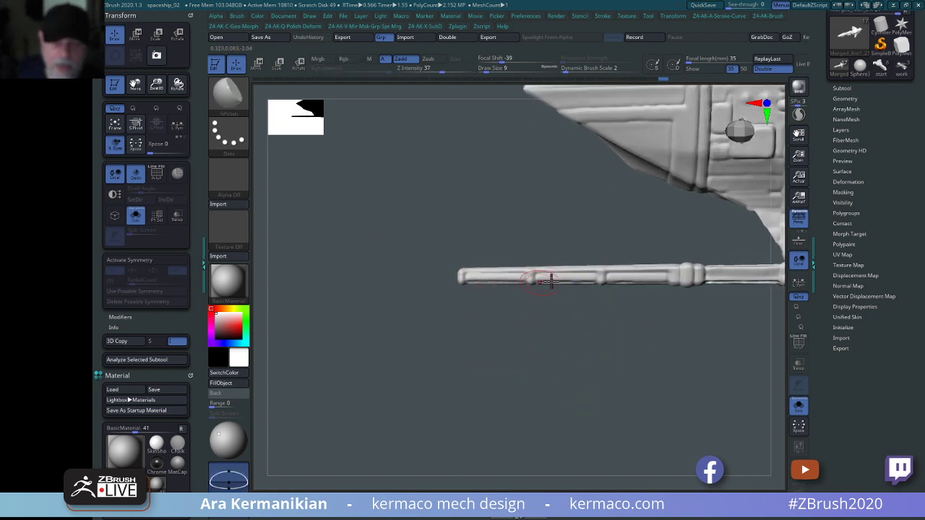
pyautogui.press('shift')
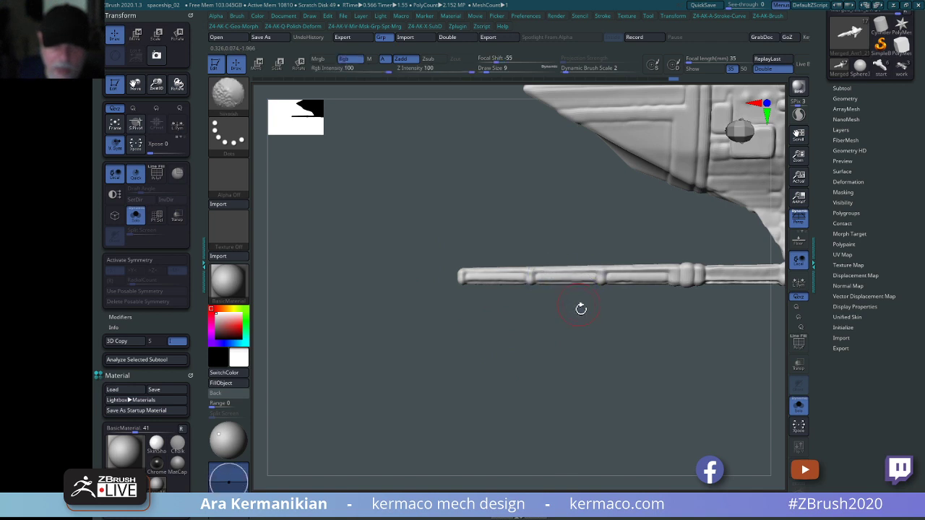
pyautogui.moveTo(581, 310); pyautogui.dragTo(573, 286)
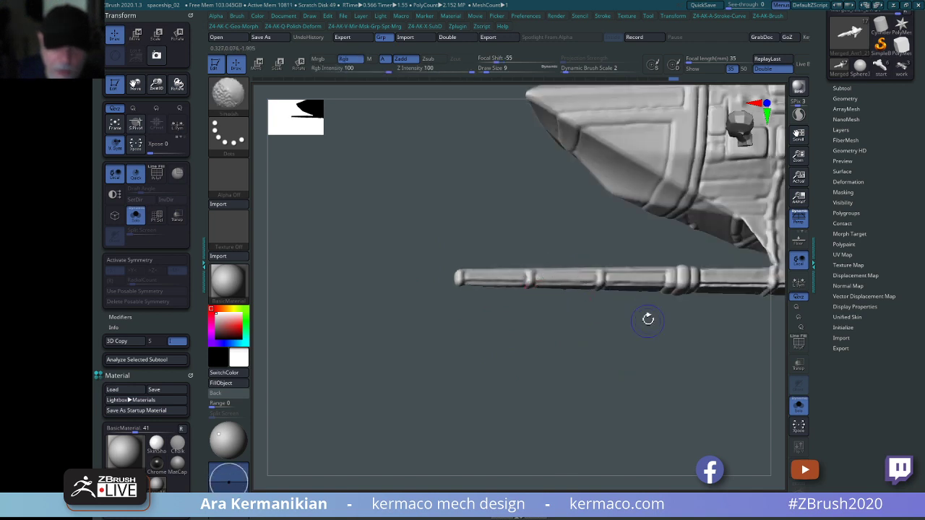
pyautogui.moveTo(650, 375)
pyautogui.mouseDown()
pyautogui.moveTo(557, 406)
pyautogui.moveTo(511, 302)
pyautogui.mouseUp()
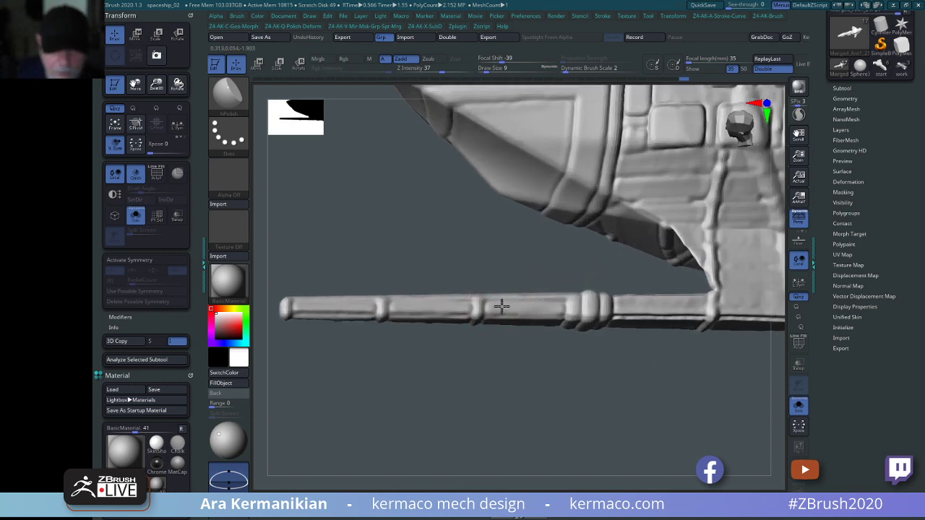
pyautogui.moveTo(573, 411); pyautogui.dragTo(498, 311)
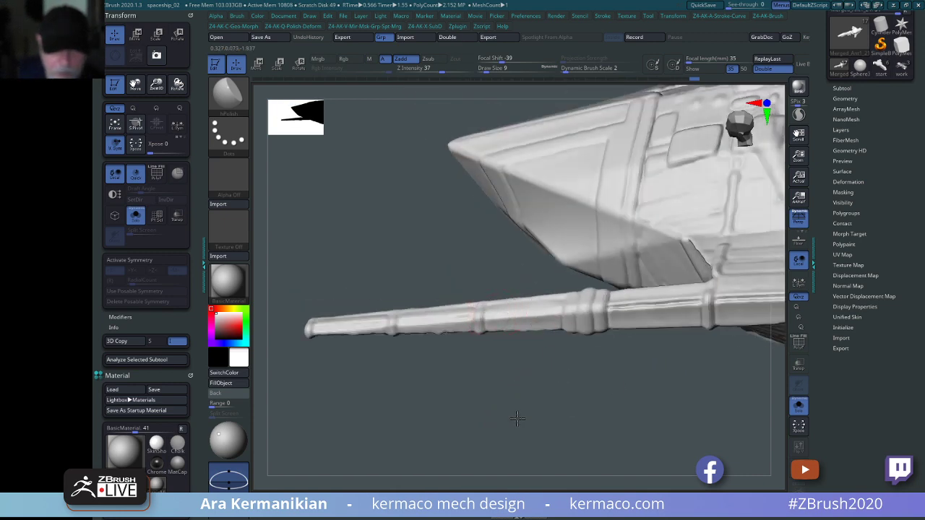
pyautogui.moveTo(516, 419); pyautogui.dragTo(531, 309)
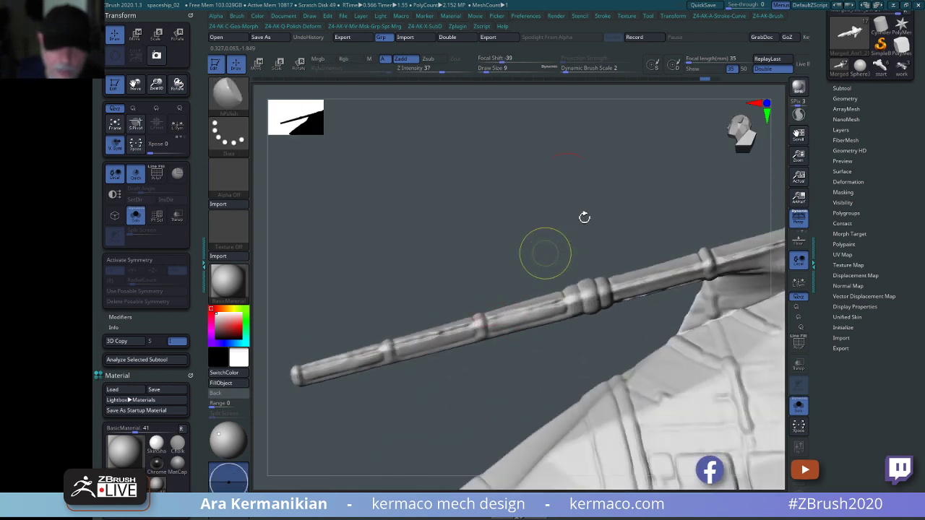
# Continue polishing and smoothing the barrel's remaining faces and raised collars from the opposite side and underneath.
pyautogui.moveTo(543, 253); pyautogui.dragTo(561, 250)
pyautogui.press('shift')
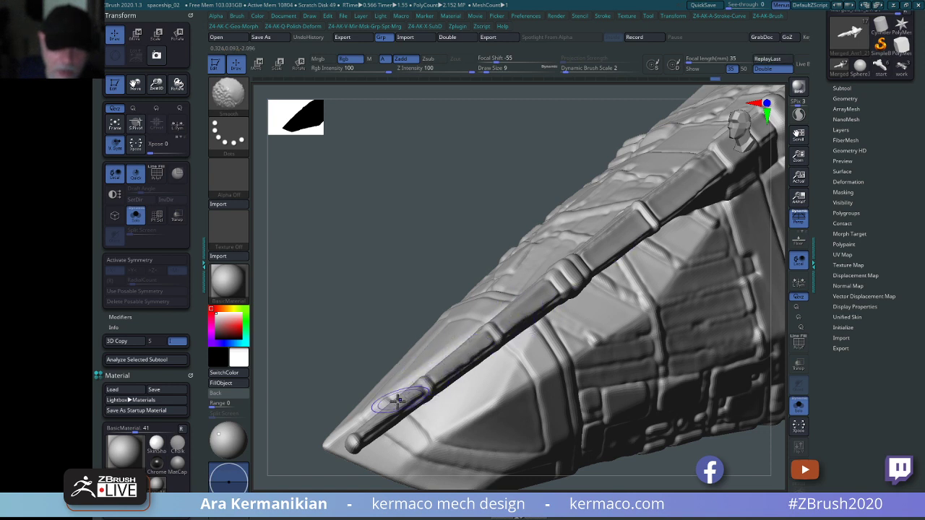
pyautogui.moveTo(405, 238); pyautogui.dragTo(380, 192)
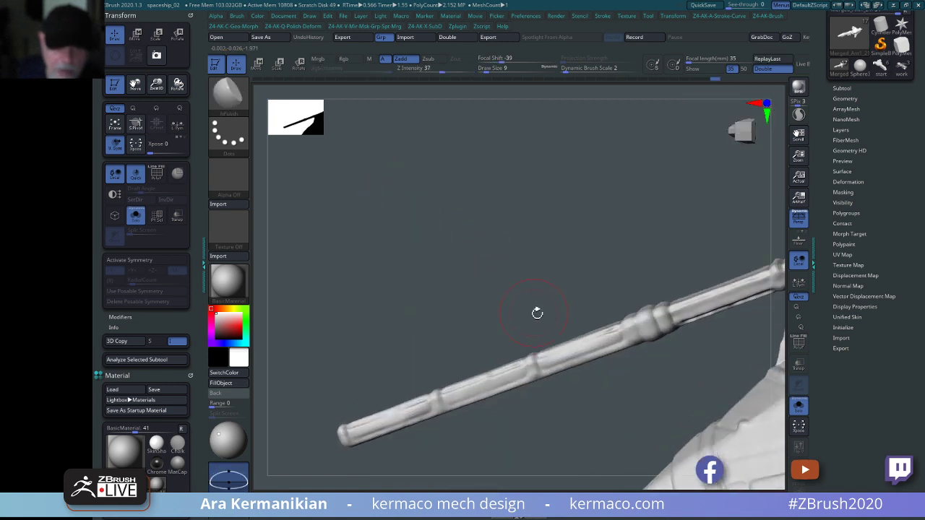
pyautogui.keyDown('shift'); pyautogui.moveTo(586, 273); pyautogui.dragTo(565, 237); pyautogui.keyUp('shift')
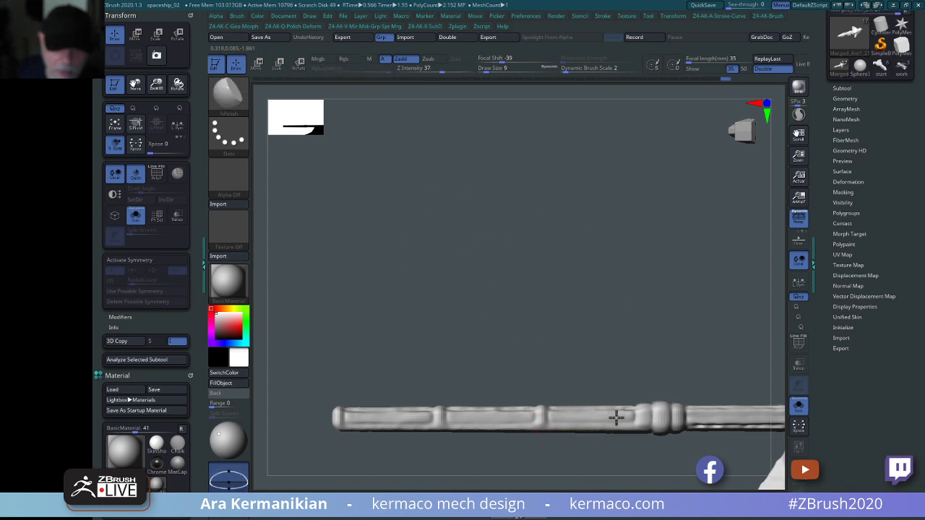
pyautogui.moveTo(615, 418)
pyautogui.mouseDown()
pyautogui.moveTo(578, 287)
pyautogui.moveTo(561, 359)
pyautogui.moveTo(603, 364)
pyautogui.moveTo(636, 318)
pyautogui.moveTo(681, 325)
pyautogui.moveTo(672, 337)
pyautogui.mouseUp()
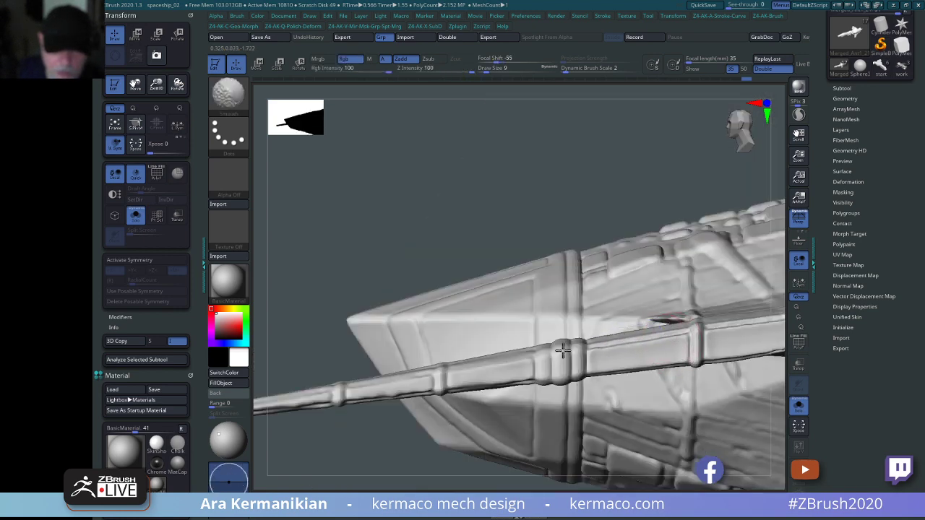
# Polish the front facet of the nose and smooth the joint where the barrel meets the hull.
pyautogui.moveTo(527, 135)
pyautogui.mouseDown()
pyautogui.moveTo(684, 424)
pyautogui.moveTo(708, 382)
pyautogui.moveTo(712, 441)
pyautogui.moveTo(599, 400)
pyautogui.moveTo(425, 290)
pyautogui.mouseUp()
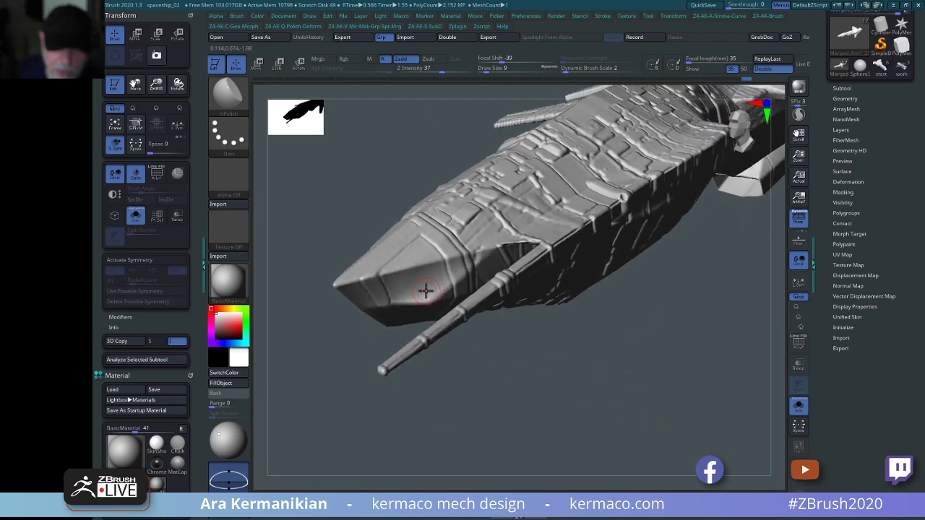
pyautogui.press('shift')
pyautogui.moveTo(569, 352)
pyautogui.mouseDown()
pyautogui.moveTo(669, 407)
pyautogui.moveTo(627, 407)
pyautogui.mouseUp()
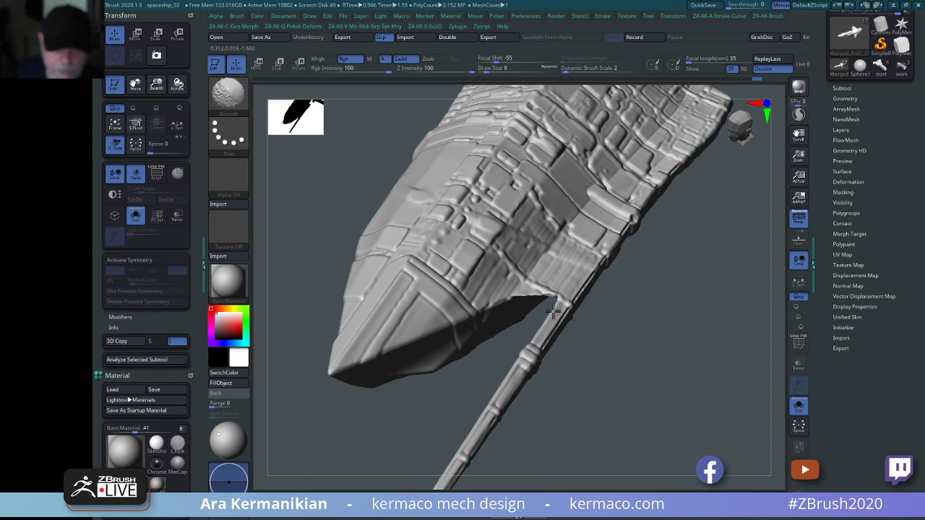
pyautogui.moveTo(553, 310)
pyautogui.mouseDown()
pyautogui.moveTo(615, 388)
pyautogui.moveTo(497, 330)
pyautogui.mouseUp()
# Flatten the barrel's middle segments with the hPolish brush while working around it from above and below.
pyautogui.moveTo(440, 395)
pyautogui.mouseDown()
pyautogui.moveTo(568, 434)
pyautogui.moveTo(640, 419)
pyautogui.moveTo(682, 304)
pyautogui.moveTo(677, 246)
pyautogui.moveTo(665, 283)
pyautogui.moveTo(698, 373)
pyautogui.moveTo(575, 225)
pyautogui.mouseUp()
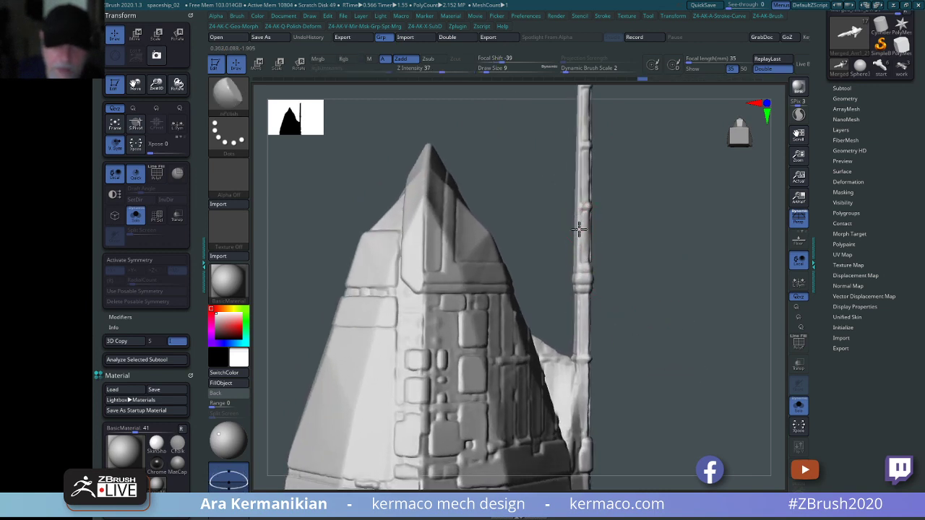
pyautogui.moveTo(603, 214); pyautogui.dragTo(602, 239)
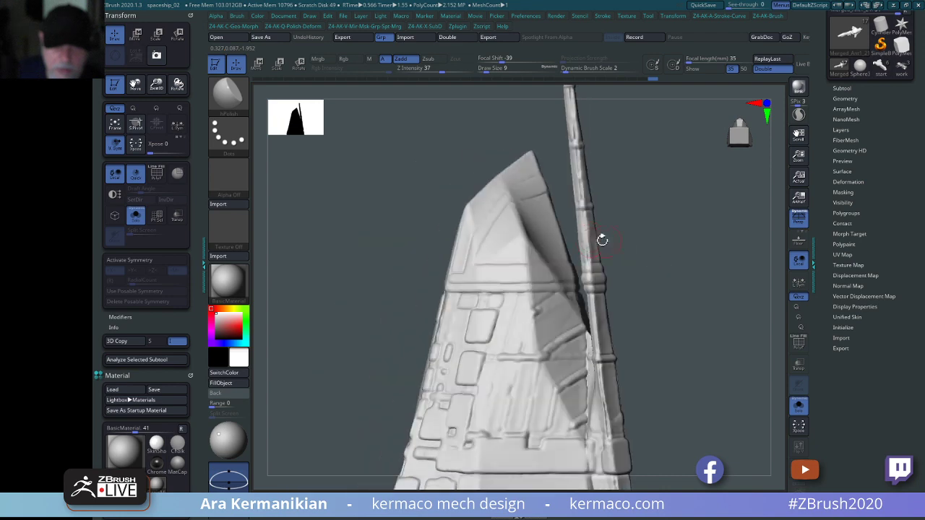
pyautogui.moveTo(679, 262); pyautogui.dragTo(566, 239)
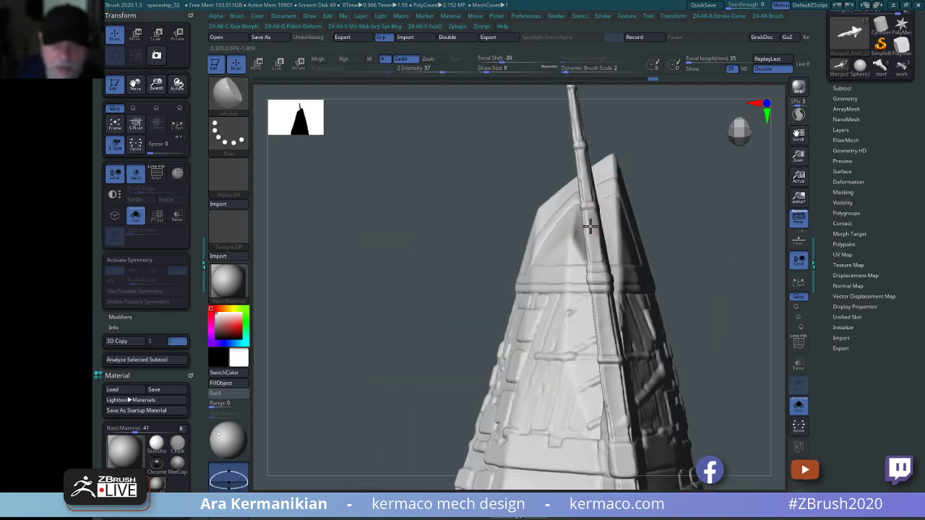
pyautogui.moveTo(694, 260); pyautogui.dragTo(632, 234)
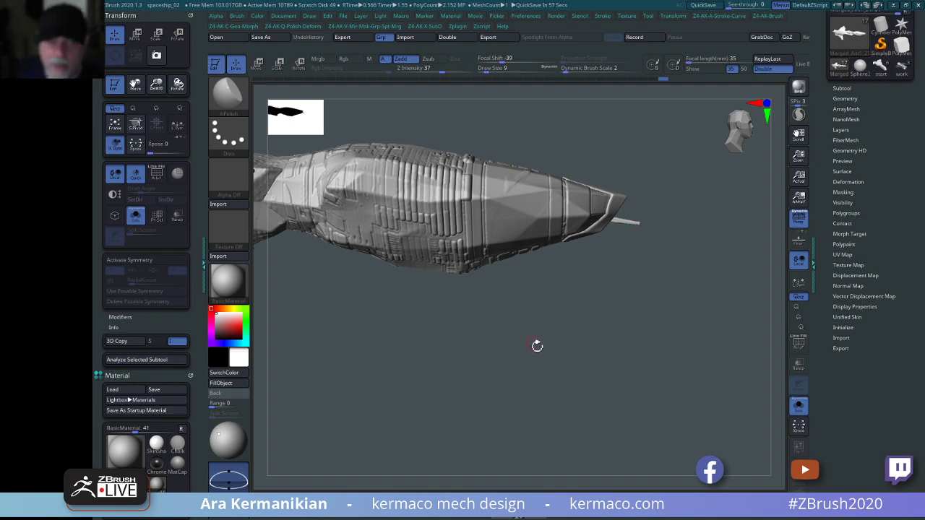
# Flatten and smooth the diagonal ridge on the large side panel behind the nose tip.
pyautogui.moveTo(537, 347); pyautogui.dragTo(694, 189)
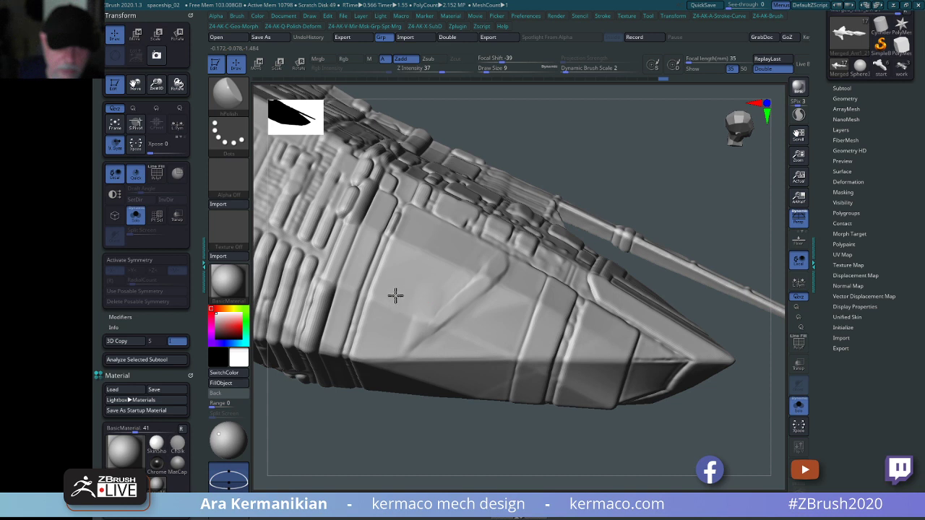
pyautogui.moveTo(438, 329); pyautogui.dragTo(407, 343)
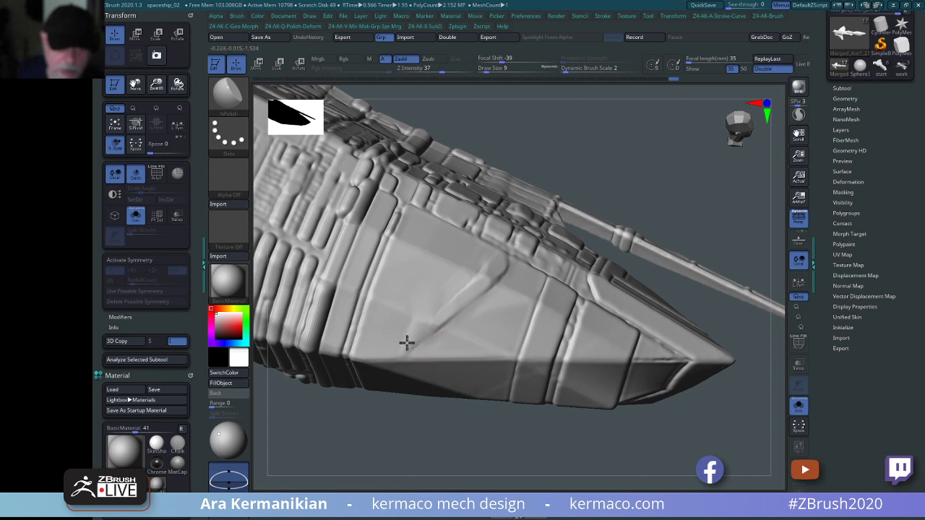
pyautogui.press('shift')
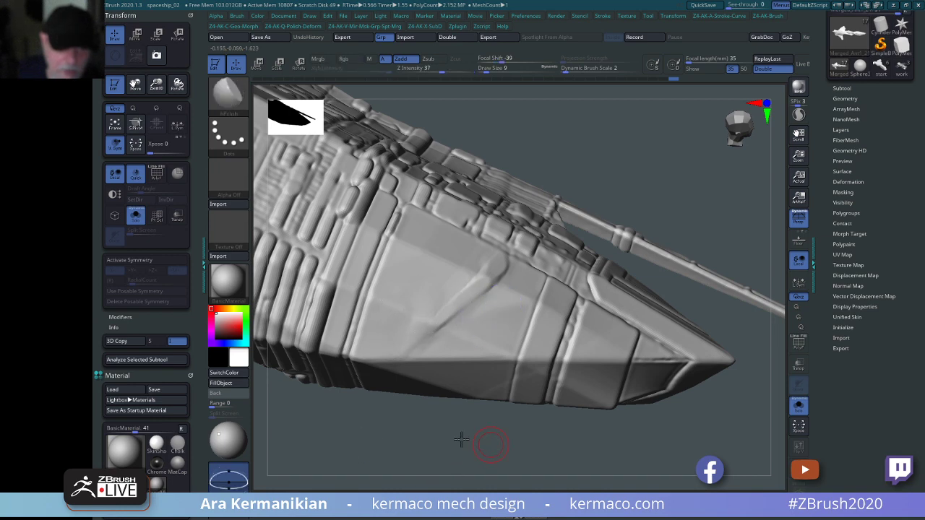
# Nudge the side of the nose inward from the front view using the Move brush at draw size 25.
pyautogui.moveTo(458, 438)
pyautogui.mouseDown()
pyautogui.moveTo(543, 427)
pyautogui.moveTo(580, 371)
pyautogui.moveTo(687, 384)
pyautogui.moveTo(714, 427)
pyautogui.moveTo(741, 409)
pyautogui.moveTo(656, 422)
pyautogui.moveTo(660, 409)
pyautogui.moveTo(635, 394)
pyautogui.mouseUp()
pyautogui.press('space')
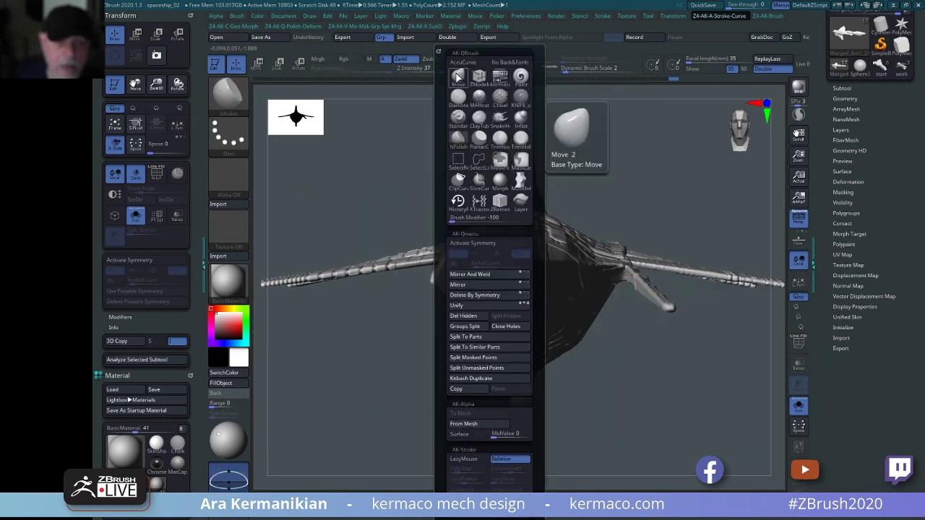
pyautogui.click(458, 77)
pyautogui.press('s')
pyautogui.moveTo(492, 281); pyautogui.dragTo(499, 280)
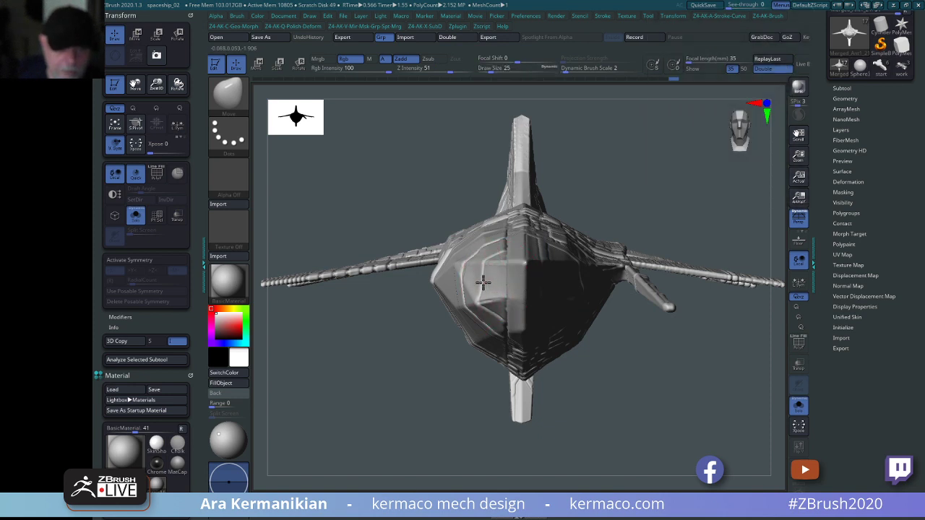
pyautogui.moveTo(469, 277); pyautogui.dragTo(484, 284)
# Polish and smooth the facets around the nose tip with the hPolish brush at draw size 16.
pyautogui.moveTo(396, 387); pyautogui.dragTo(659, 307)
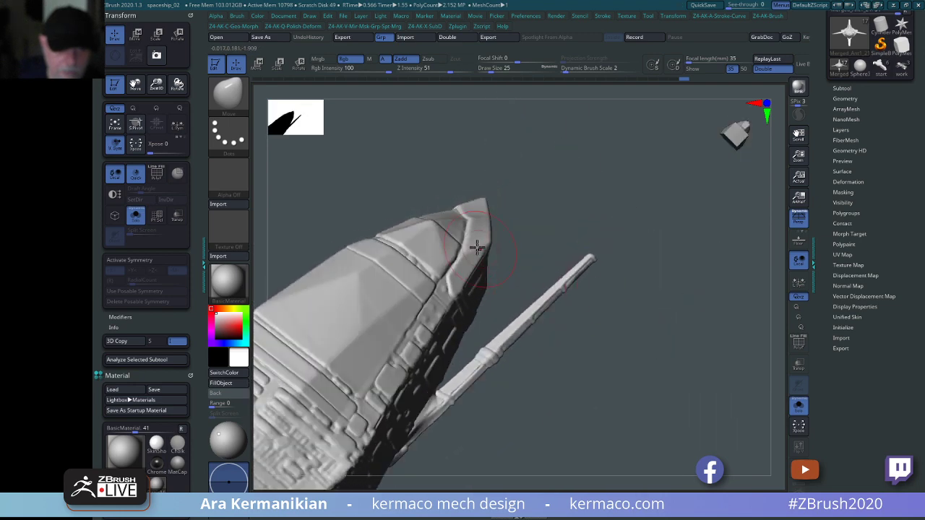
pyautogui.hotkey('ctrl', 'q')
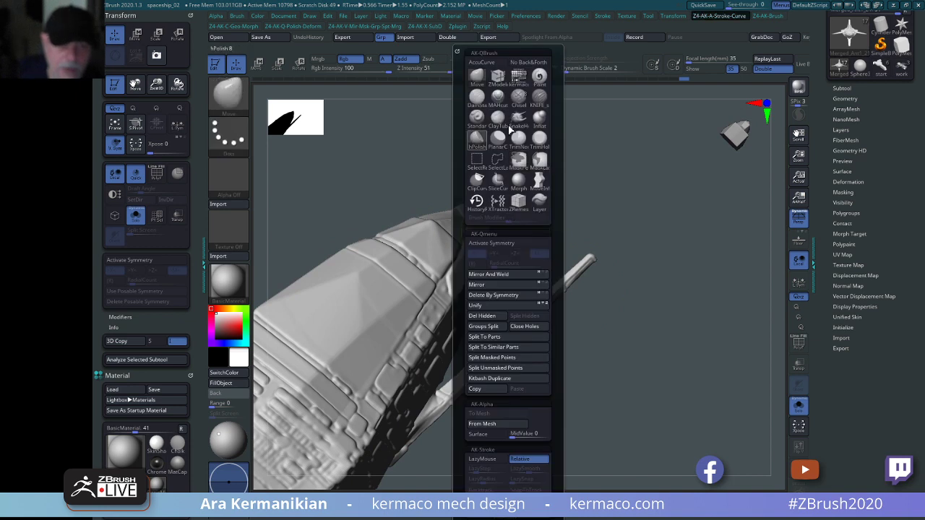
pyautogui.click(477, 139)
pyautogui.press('s')
pyautogui.moveTo(468, 240); pyautogui.dragTo(425, 252)
pyautogui.moveTo(722, 214); pyautogui.dragTo(654, 246)
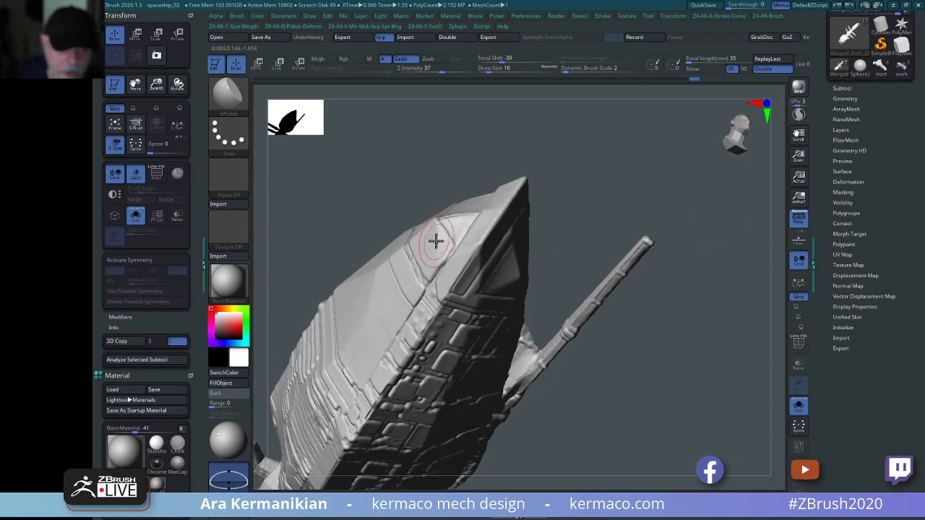
pyautogui.moveTo(640, 205)
pyautogui.mouseDown()
pyautogui.moveTo(674, 170)
pyautogui.moveTo(602, 183)
pyautogui.moveTo(588, 229)
pyautogui.moveTo(586, 330)
pyautogui.moveTo(636, 335)
pyautogui.moveTo(619, 221)
pyautogui.mouseUp()
pyautogui.press('shift')
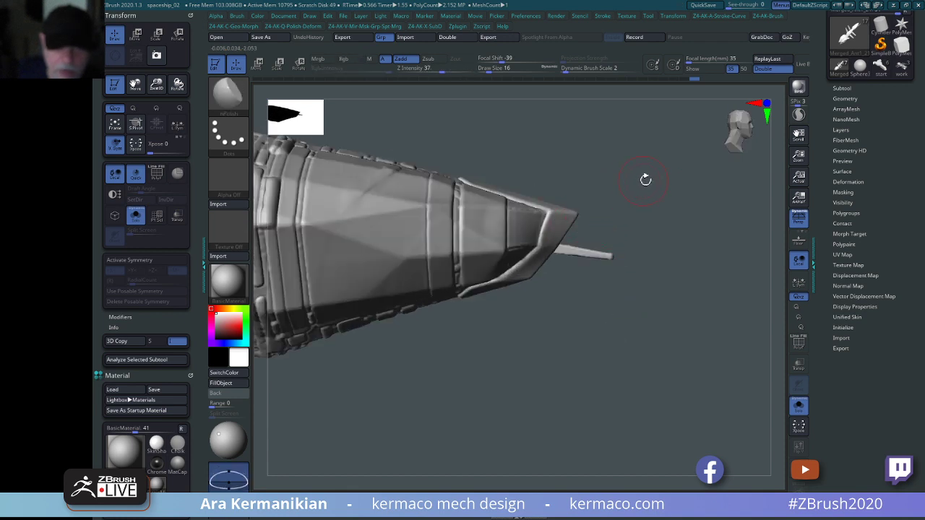
# Switch to the Move brush and render a BPR preview of the whole ship.
pyautogui.hotkey('shift', 'a')
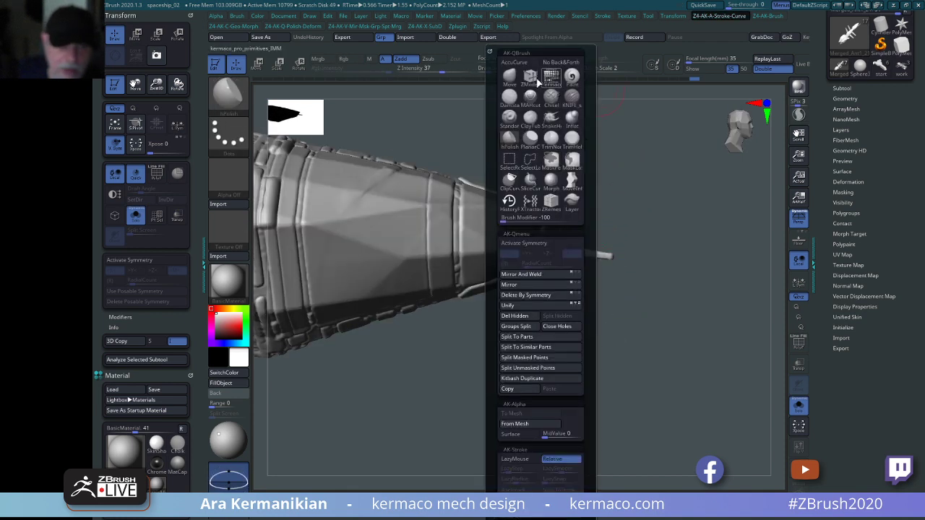
pyautogui.click(509, 75)
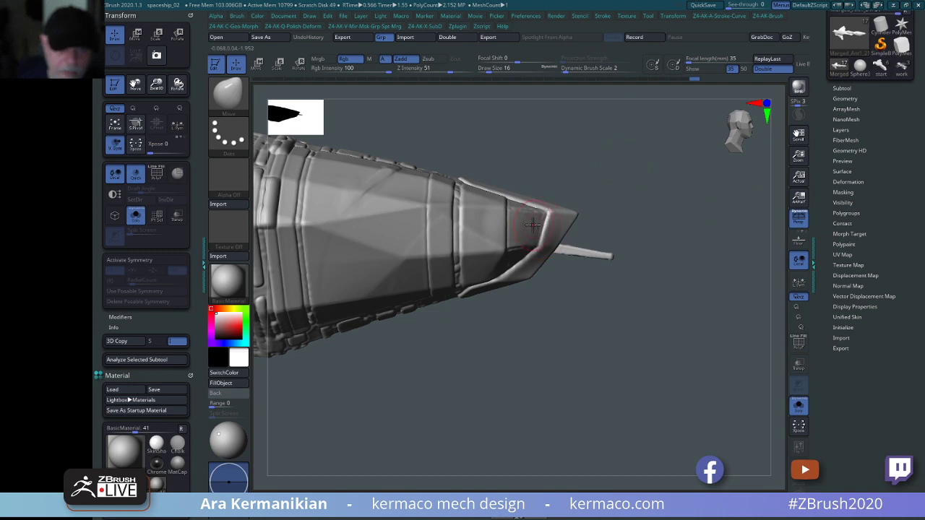
pyautogui.moveTo(634, 174); pyautogui.dragTo(605, 375)
pyautogui.moveTo(732, 338); pyautogui.dragTo(739, 274)
pyautogui.click(798, 87)
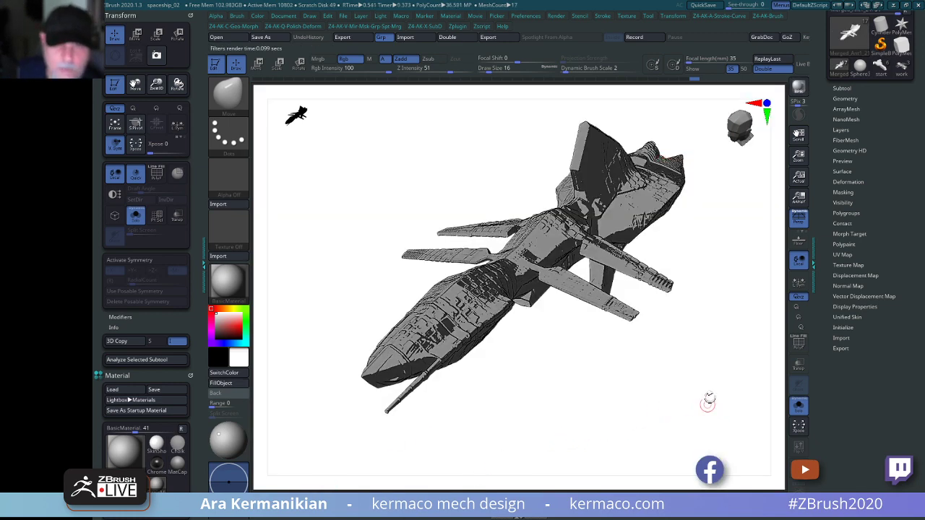
pyautogui.moveTo(582, 441); pyautogui.dragTo(544, 459)
# Smooth the joint where the large tail fin meets the rear hull, working on it from the side and behind.
pyautogui.keyDown('alt'); pyautogui.moveTo(466, 196); pyautogui.dragTo(618, 284); pyautogui.keyUp('alt')
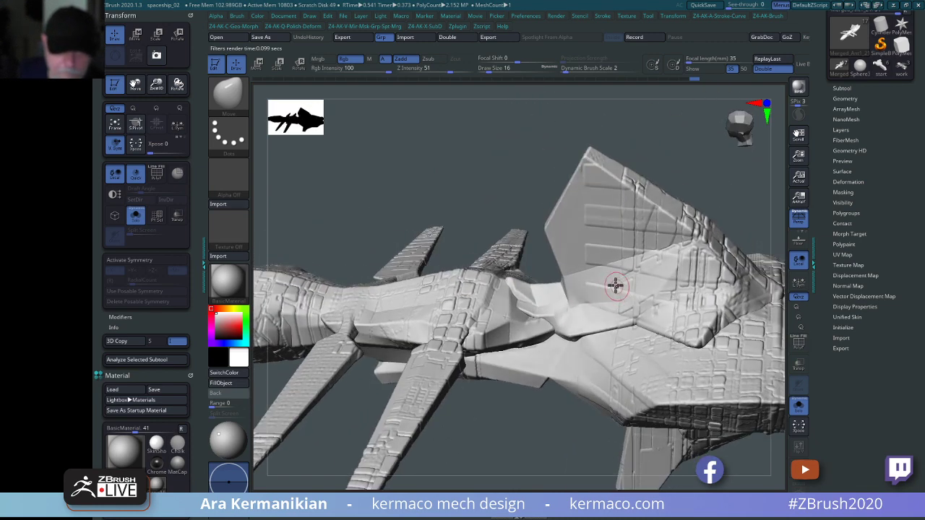
pyautogui.press('shift')
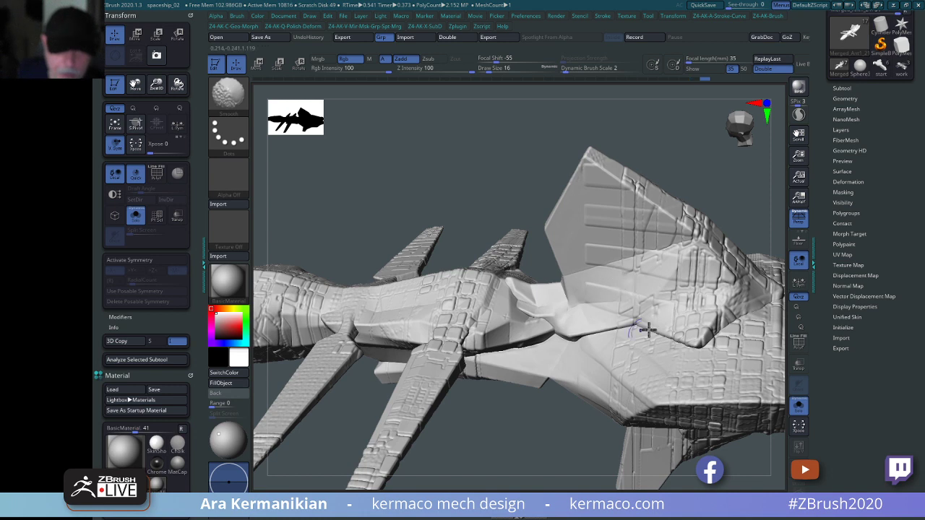
pyautogui.moveTo(646, 326); pyautogui.dragTo(691, 230)
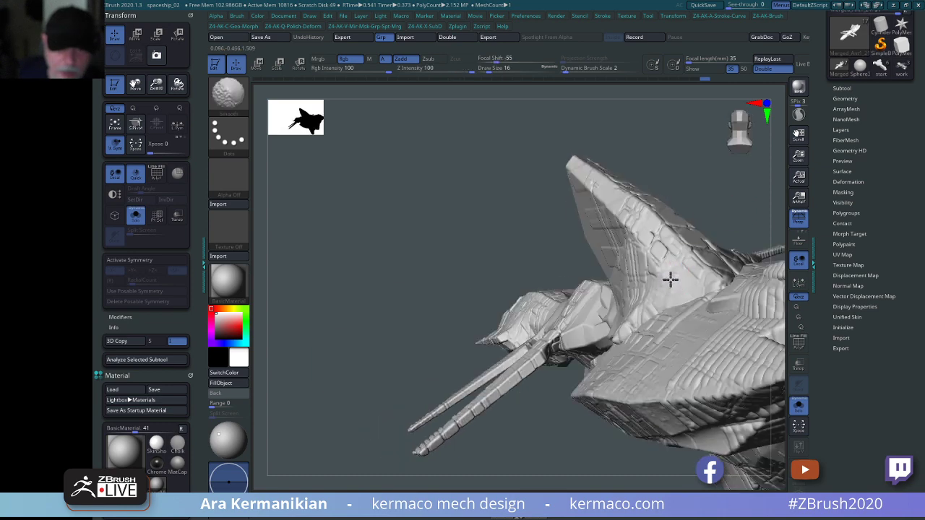
pyautogui.moveTo(665, 268)
pyautogui.mouseDown()
pyautogui.moveTo(693, 198)
pyautogui.moveTo(720, 190)
pyautogui.moveTo(628, 292)
pyautogui.mouseUp()
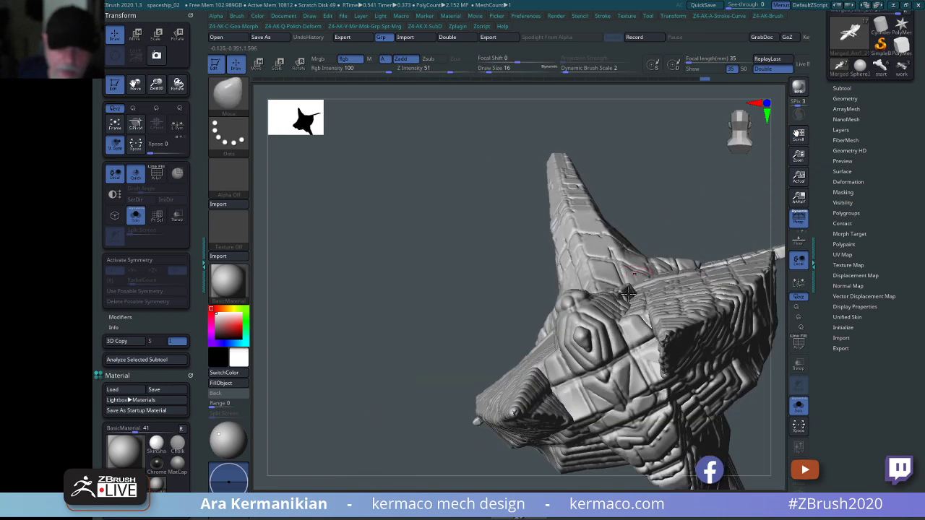
pyautogui.press('shift')
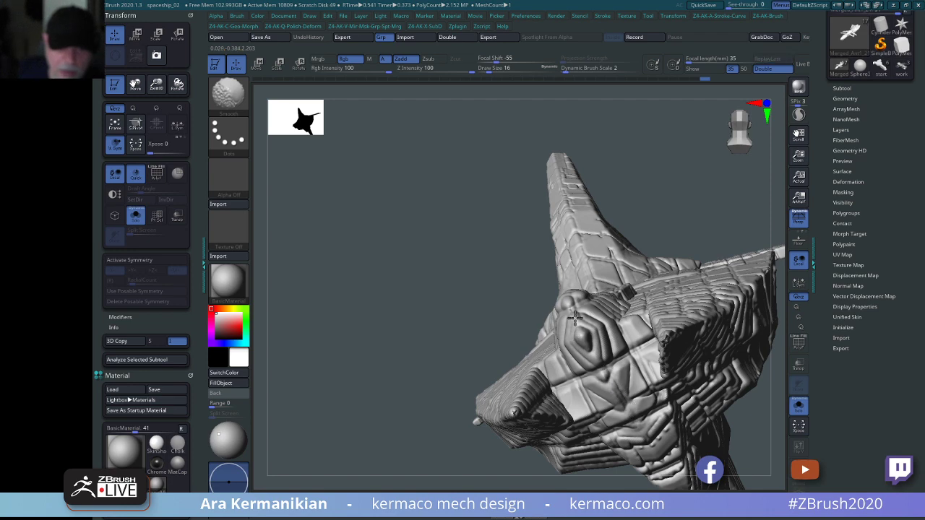
# Examine the rear hull, tail fin, wings and middle section from above, the side, the front and behind.
pyautogui.moveTo(675, 213)
pyautogui.mouseDown()
pyautogui.moveTo(623, 193)
pyautogui.moveTo(651, 194)
pyautogui.moveTo(566, 234)
pyautogui.moveTo(411, 149)
pyautogui.moveTo(646, 140)
pyautogui.moveTo(618, 181)
pyautogui.moveTo(654, 221)
pyautogui.moveTo(525, 320)
pyautogui.mouseUp()
pyautogui.moveTo(636, 258); pyautogui.dragTo(549, 466)
pyautogui.moveTo(448, 432); pyautogui.dragTo(543, 426)
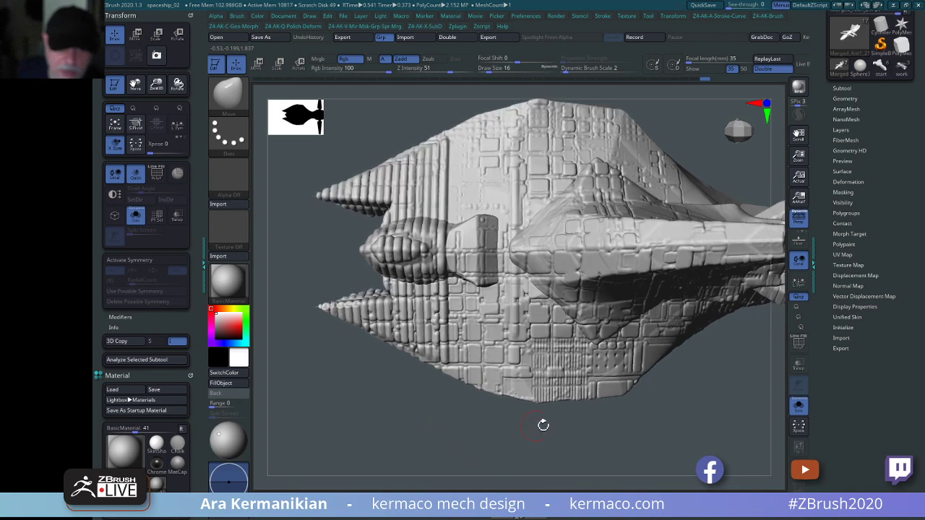
pyautogui.moveTo(695, 432); pyautogui.dragTo(647, 336)
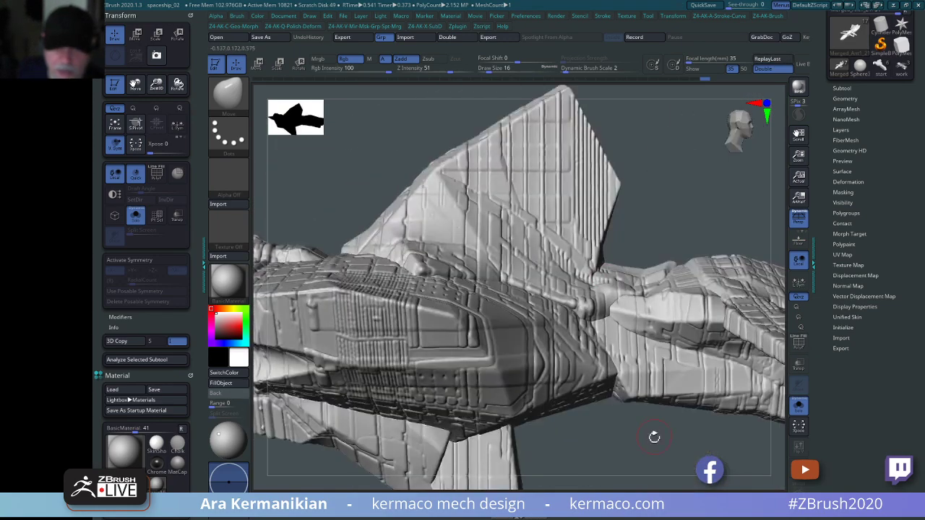
pyautogui.moveTo(654, 438); pyautogui.dragTo(594, 411)
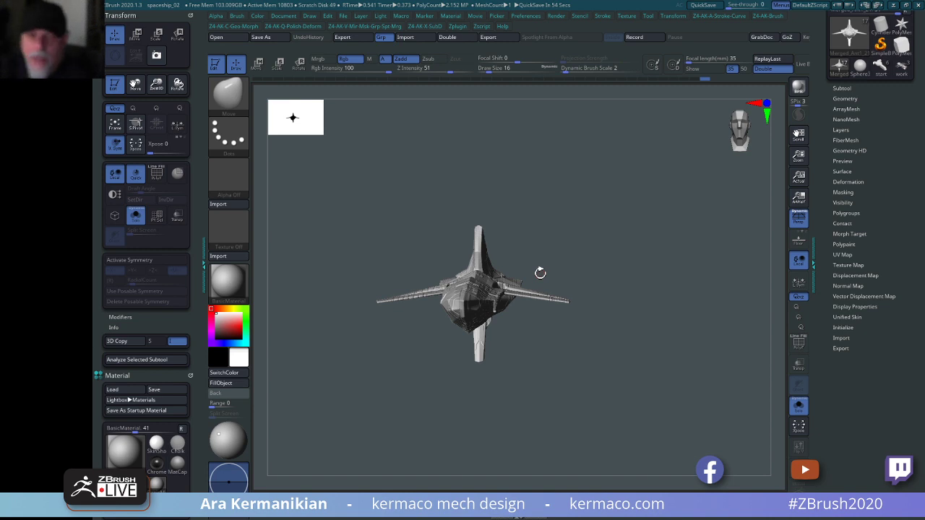
pyautogui.moveTo(743, 334); pyautogui.dragTo(706, 246)
pyautogui.moveTo(568, 226)
pyautogui.keyDown('alt'); pyautogui.mouseDown()
pyautogui.moveTo(687, 222)
pyautogui.moveTo(682, 215)
pyautogui.moveTo(716, 207)
pyautogui.moveTo(735, 182)
pyautogui.moveTo(727, 198)
pyautogui.moveTo(501, 221)
pyautogui.moveTo(303, 350)
pyautogui.moveTo(584, 260)
pyautogui.moveTo(587, 269)
pyautogui.mouseUp(); pyautogui.keyUp('alt')
pyautogui.press('s')
pyautogui.moveTo(683, 266)
pyautogui.keyDown('shift'); pyautogui.mouseDown()
pyautogui.moveTo(685, 287)
pyautogui.moveTo(742, 236)
pyautogui.moveTo(701, 226)
pyautogui.moveTo(716, 286)
pyautogui.moveTo(690, 201)
pyautogui.mouseUp(); pyautogui.keyUp('shift')
pyautogui.press('s')
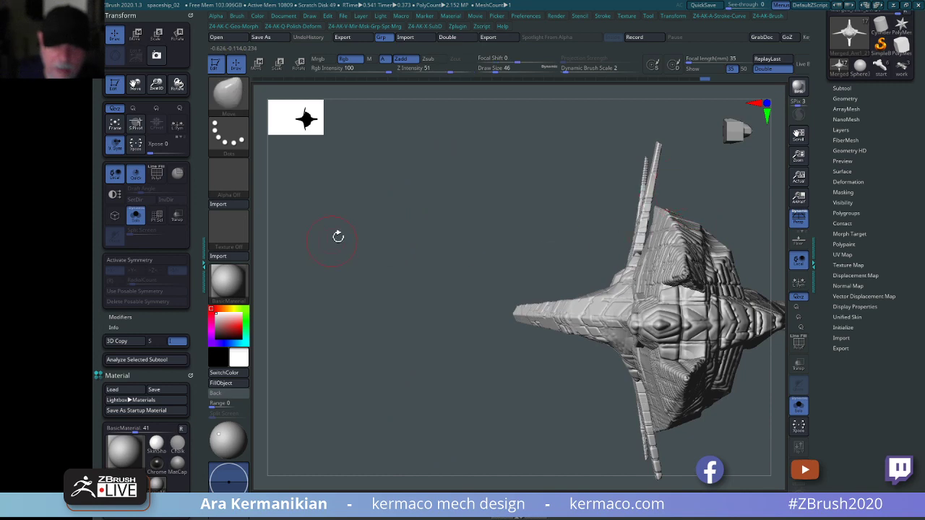
pyautogui.moveTo(339, 236); pyautogui.dragTo(417, 232)
pyautogui.keyDown('alt'); pyautogui.moveTo(518, 151); pyautogui.dragTo(724, 140); pyautogui.keyUp('alt')
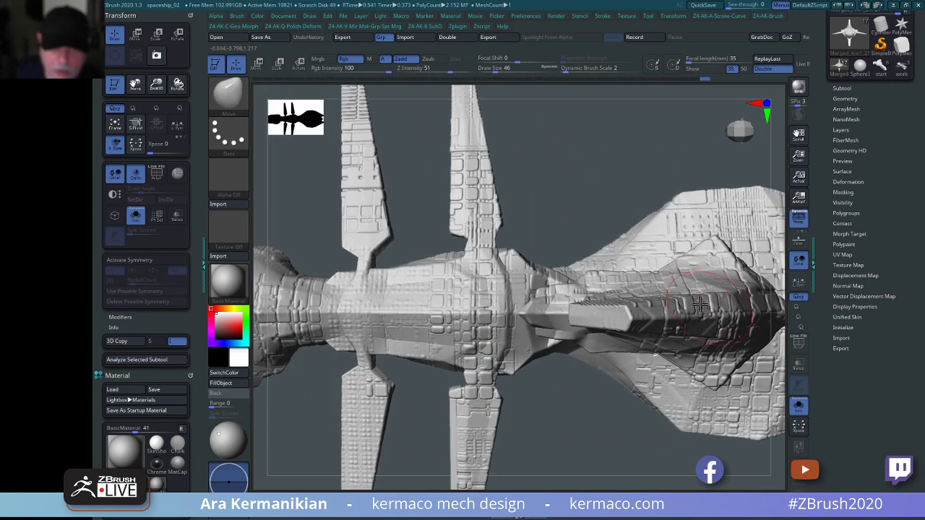
pyautogui.keyDown('alt'); pyautogui.moveTo(593, 150); pyautogui.dragTo(589, 136); pyautogui.keyUp('alt')
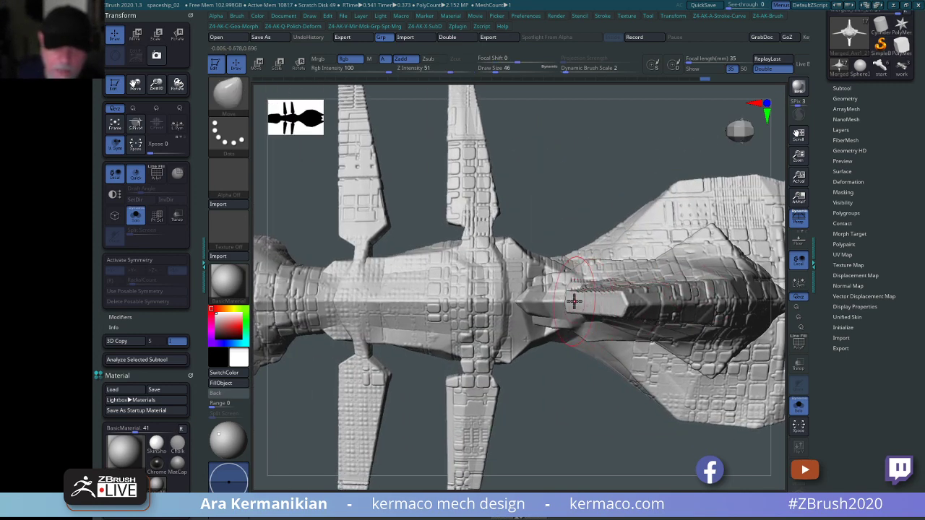
pyautogui.moveTo(573, 189)
pyautogui.mouseDown()
pyautogui.moveTo(680, 300)
pyautogui.moveTo(669, 299)
pyautogui.mouseUp()
# Flatten the narrow leading-edge face of the tail fin from above using the hPolish brush at draw size 14.
pyautogui.press('s')
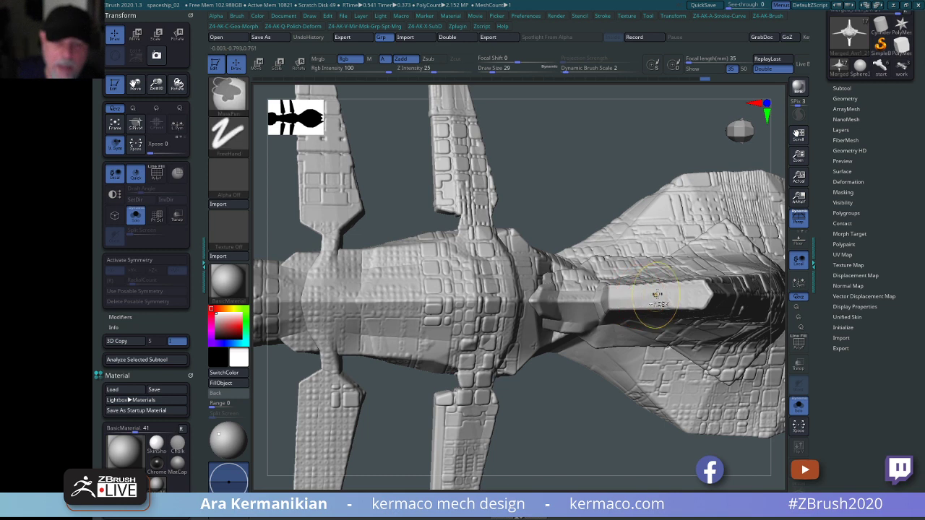
pyautogui.hotkey('ctrl', 'q')
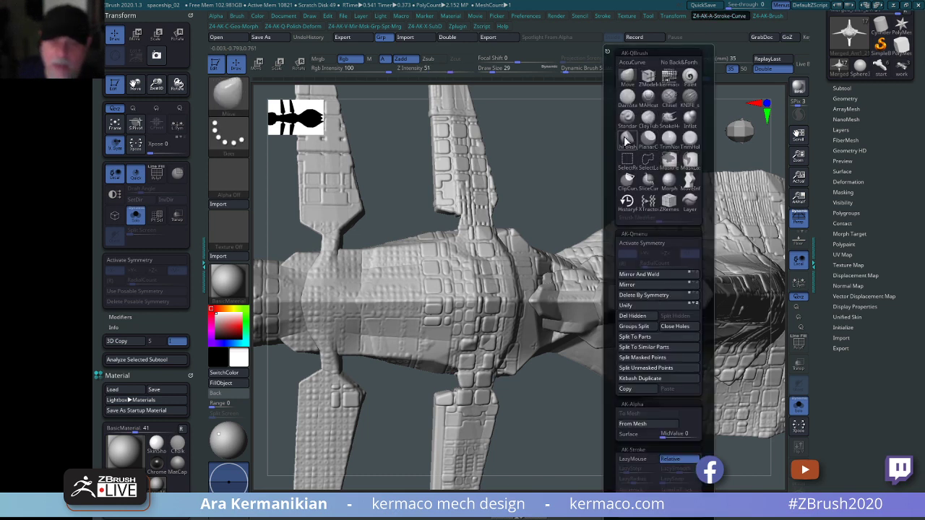
pyautogui.click(626, 139)
pyautogui.press('s')
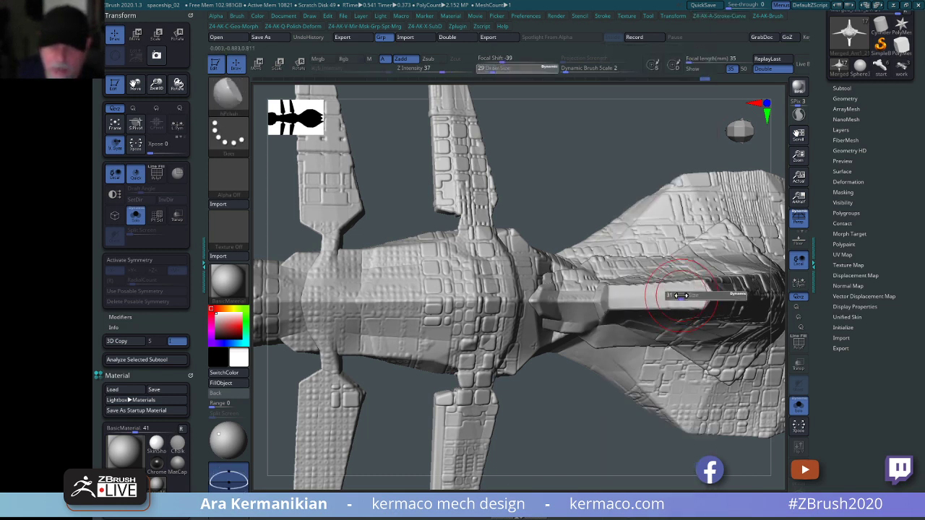
pyautogui.moveTo(681, 296); pyautogui.dragTo(648, 311)
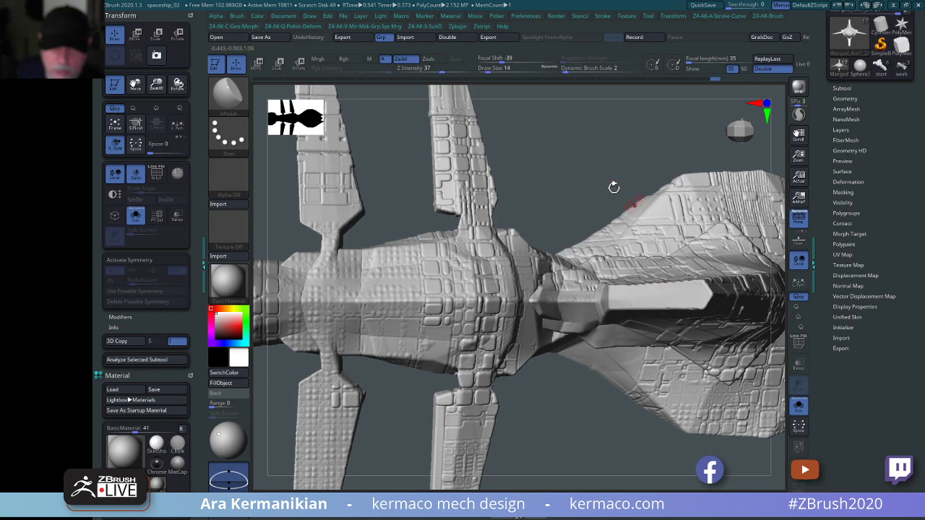
# Polish the tail fin's slanted upper leading edge along its length between the forward corner and the fin tip.
pyautogui.moveTo(614, 187); pyautogui.dragTo(585, 132)
pyautogui.moveTo(553, 232); pyautogui.dragTo(652, 210)
pyautogui.keyDown('alt'); pyautogui.moveTo(712, 202); pyautogui.dragTo(572, 219); pyautogui.keyUp('alt')
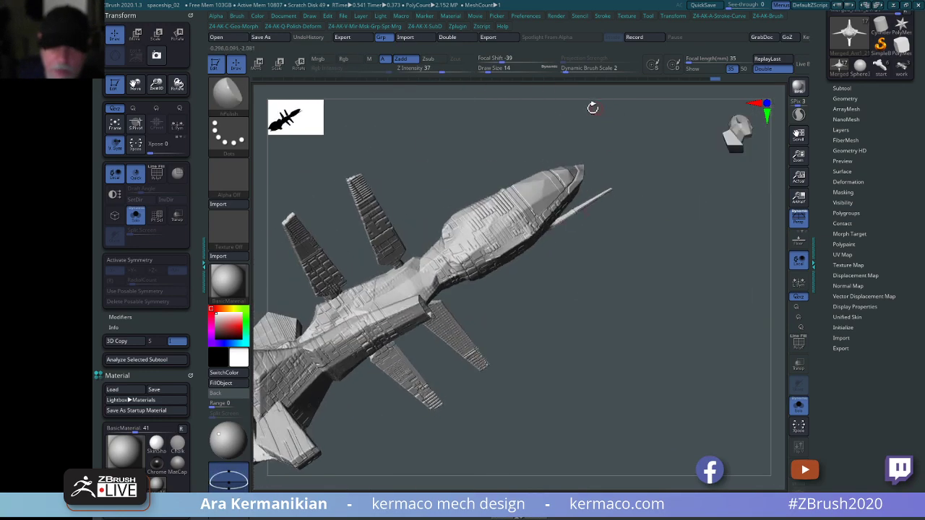
pyautogui.moveTo(593, 108); pyautogui.dragTo(813, 292)
pyautogui.moveTo(460, 283); pyautogui.dragTo(531, 308)
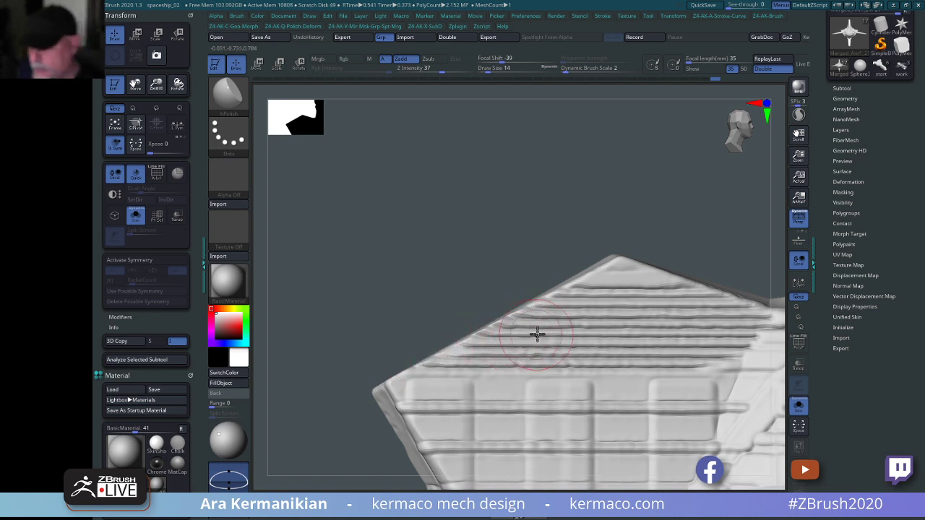
pyautogui.press('ctrl')
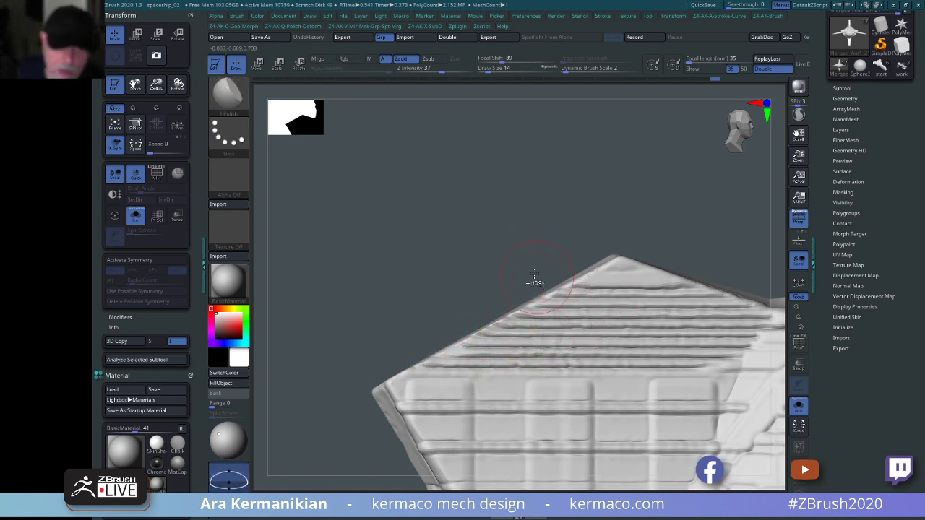
pyautogui.press('ctrl')
pyautogui.press('ctrl')
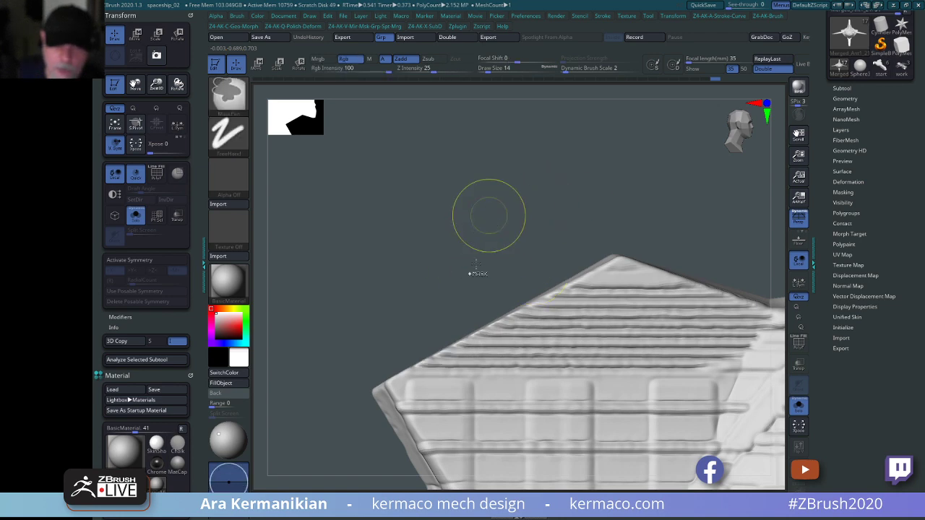
pyautogui.moveTo(561, 161); pyautogui.dragTo(545, 277)
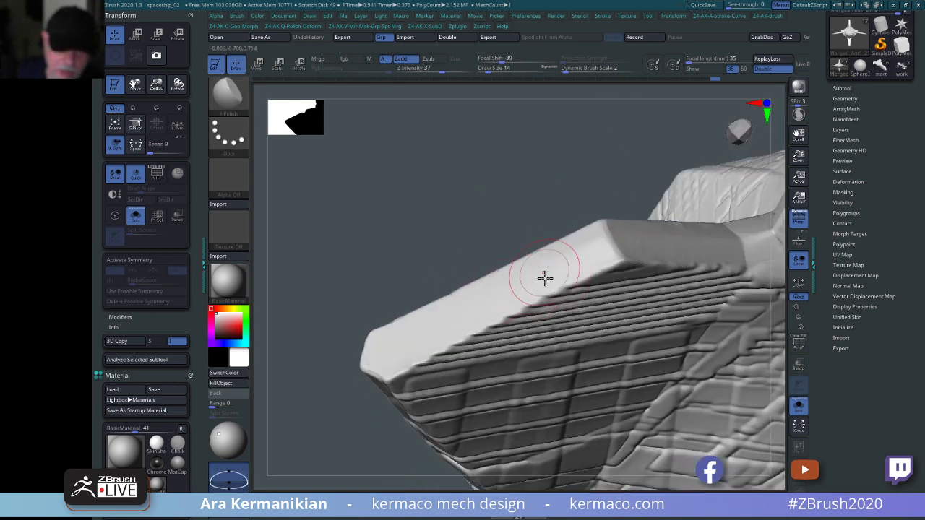
pyautogui.moveTo(584, 251)
pyautogui.mouseDown()
pyautogui.moveTo(550, 250)
pyautogui.moveTo(437, 302)
pyautogui.moveTo(373, 359)
pyautogui.mouseUp()
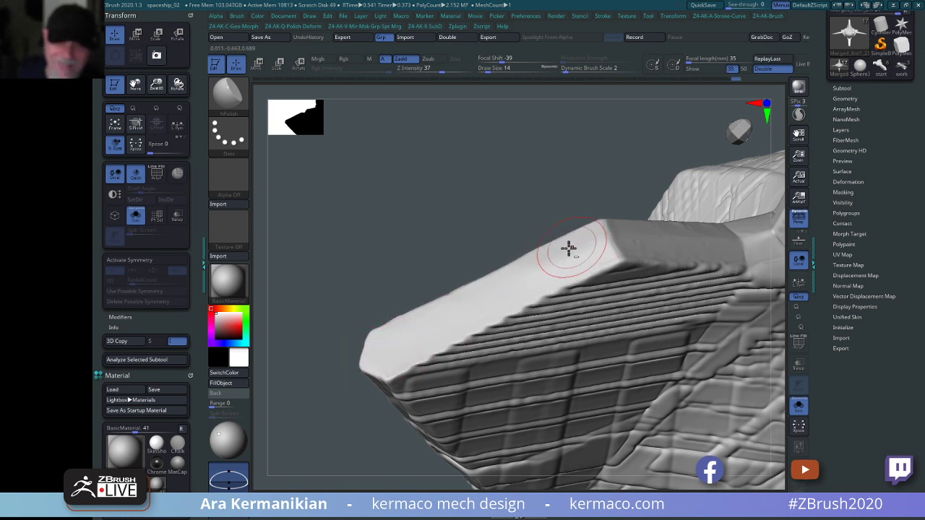
# Polish the adjoining lower leading-edge face of the tail fin that runs down to the hull.
pyautogui.moveTo(619, 153); pyautogui.dragTo(614, 186)
pyautogui.press('ctrl')
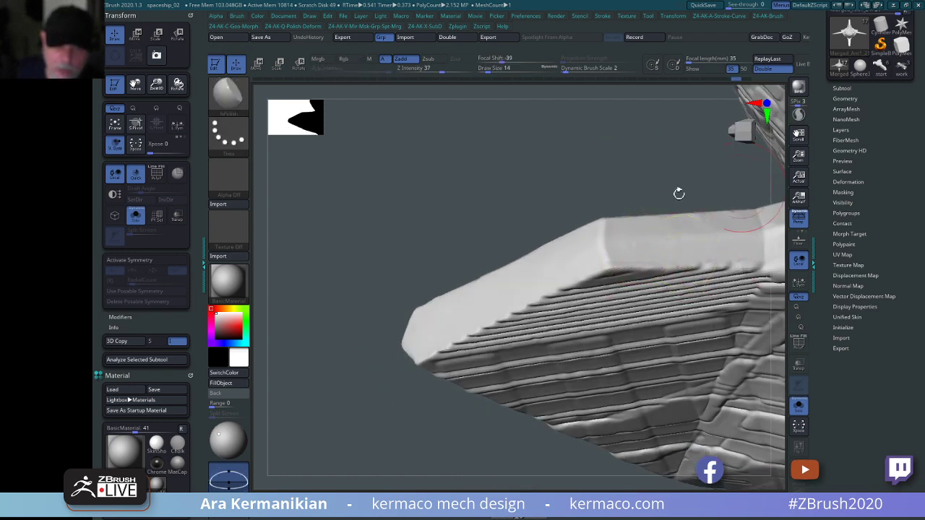
pyautogui.press('ctrl')
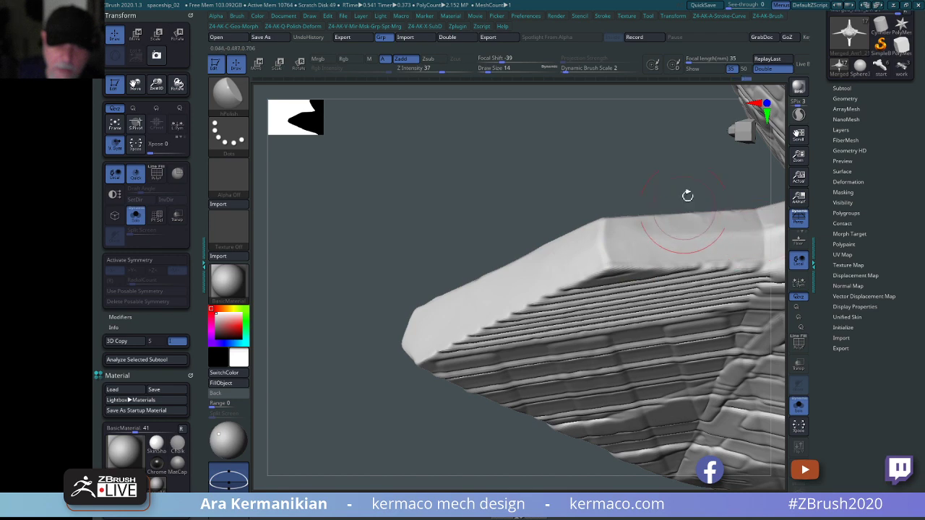
# Polish the tail fin's narrow leading-edge face with the hPolish brush at draw size 17, smoothing it between strokes.
pyautogui.moveTo(687, 196); pyautogui.dragTo(656, 219, button='right')
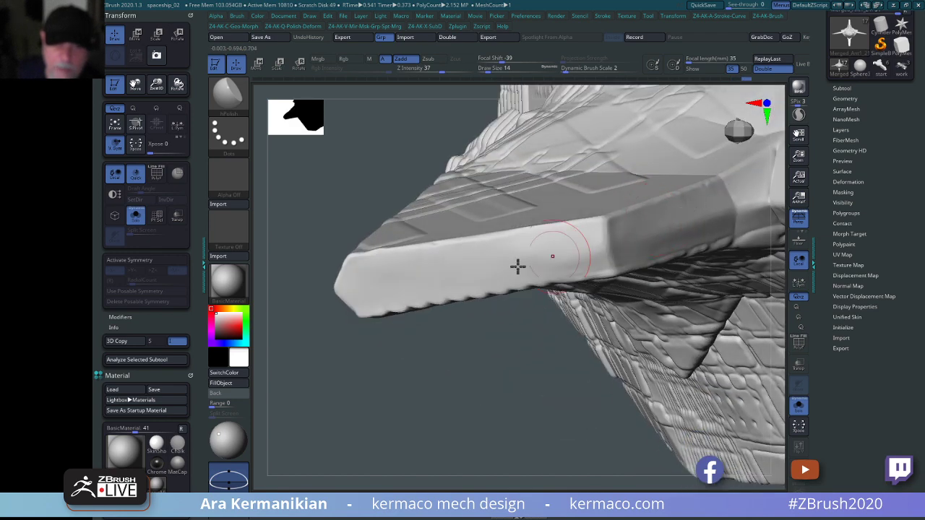
pyautogui.moveTo(263, 207); pyautogui.dragTo(352, 211, button='right')
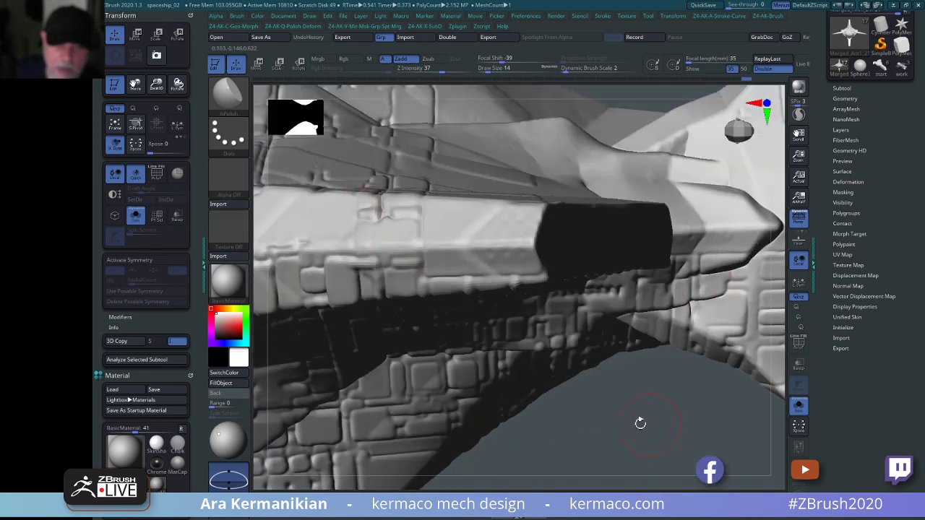
pyautogui.moveTo(640, 422); pyautogui.dragTo(750, 238, button='right')
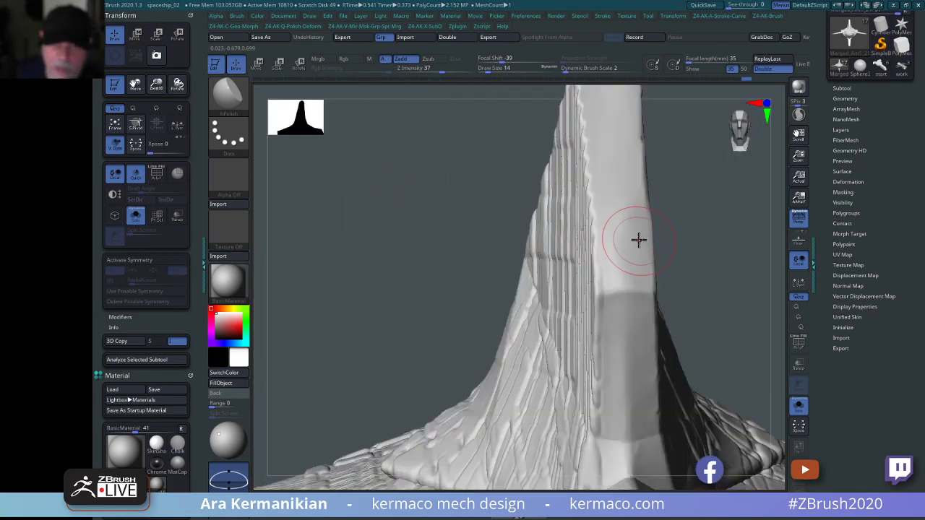
pyautogui.press('s')
pyautogui.moveTo(639, 240); pyautogui.dragTo(632, 241)
pyautogui.moveTo(733, 332)
pyautogui.mouseDown()
pyautogui.moveTo(737, 324)
pyautogui.moveTo(592, 275)
pyautogui.mouseUp()
pyautogui.press('s')
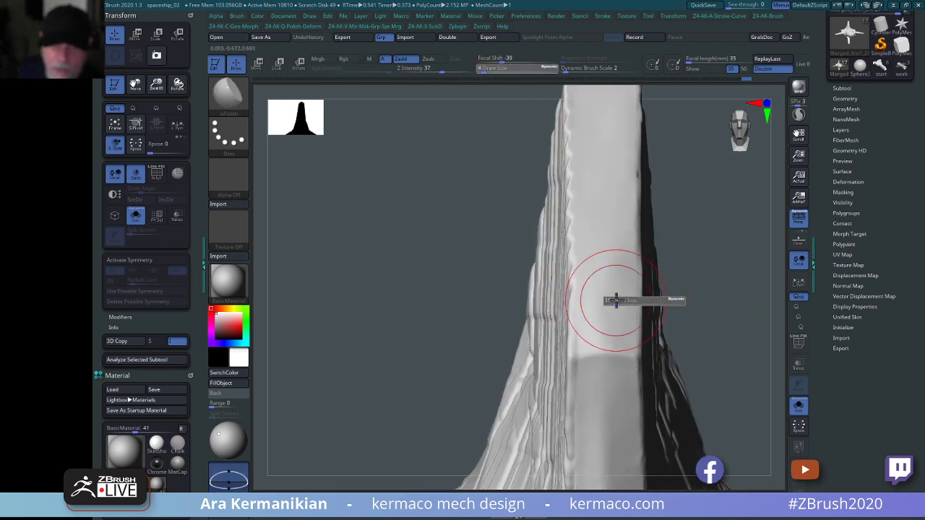
pyautogui.press('b')
pyautogui.press('s')
pyautogui.press('t')
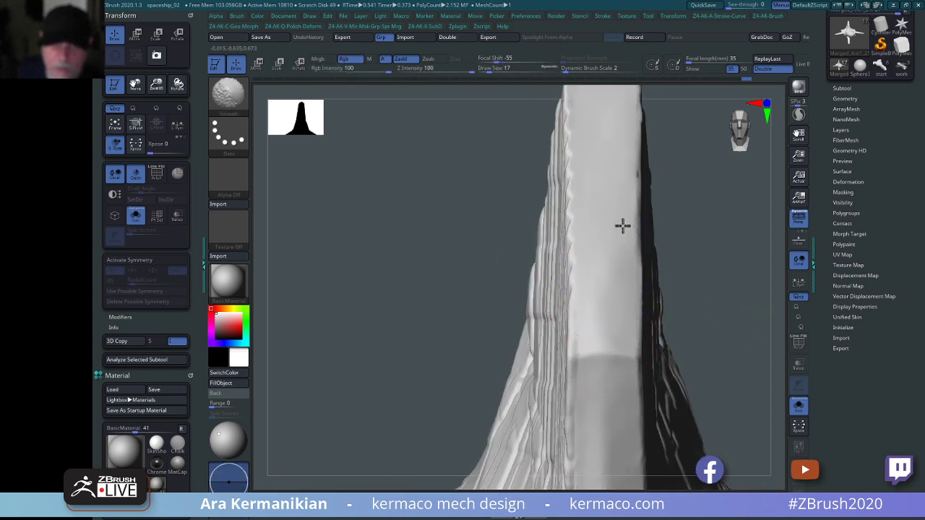
pyautogui.press('b')
pyautogui.press('h')
pyautogui.press('p')
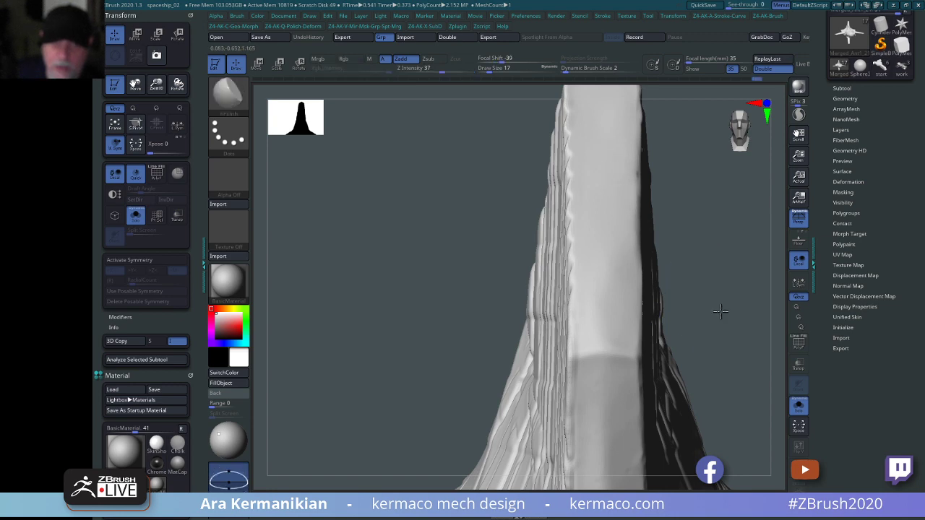
# Clean up the tail fin's edges along its leading-edge face from both sides with hPolish and smoothing.
pyautogui.moveTo(719, 311)
pyautogui.mouseDown()
pyautogui.moveTo(696, 310)
pyautogui.moveTo(737, 241)
pyautogui.moveTo(741, 282)
pyautogui.moveTo(292, 323)
pyautogui.mouseUp()
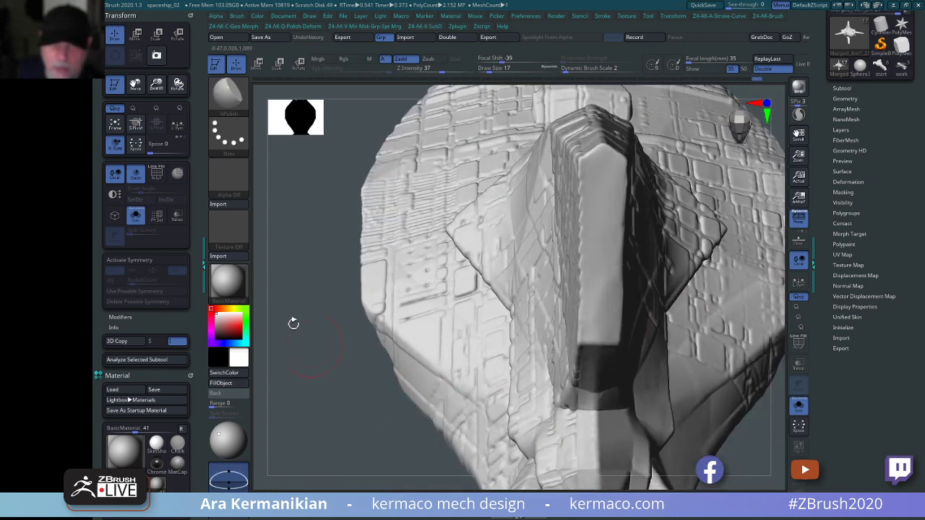
pyautogui.moveTo(341, 425); pyautogui.dragTo(580, 159)
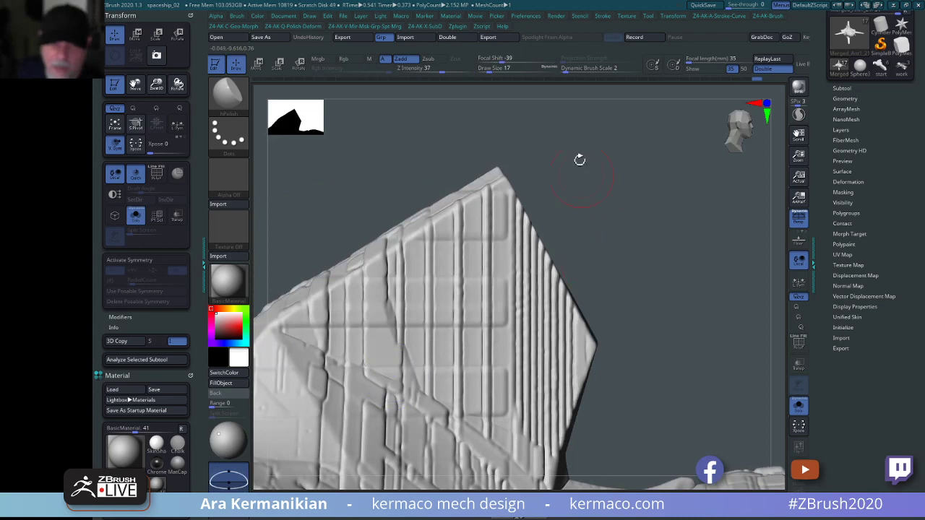
pyautogui.moveTo(659, 211); pyautogui.dragTo(647, 250)
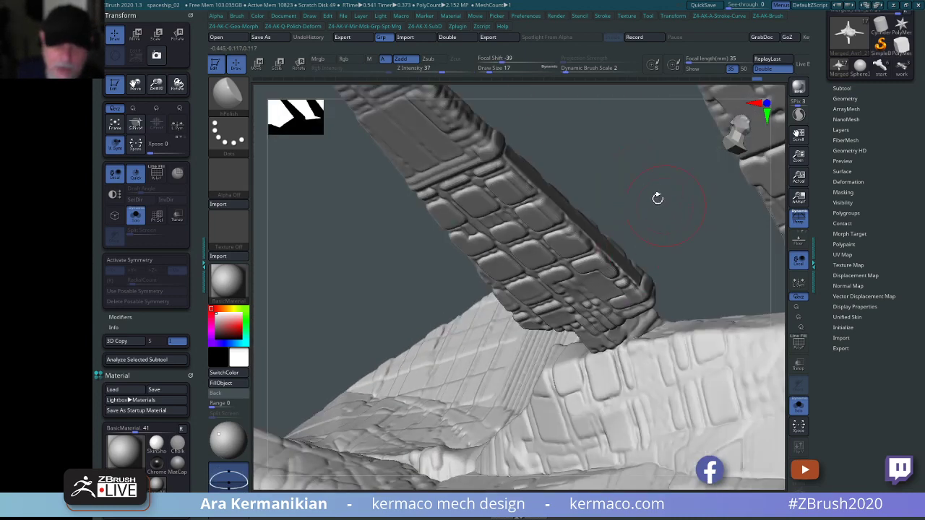
pyautogui.moveTo(657, 198); pyautogui.dragTo(636, 151)
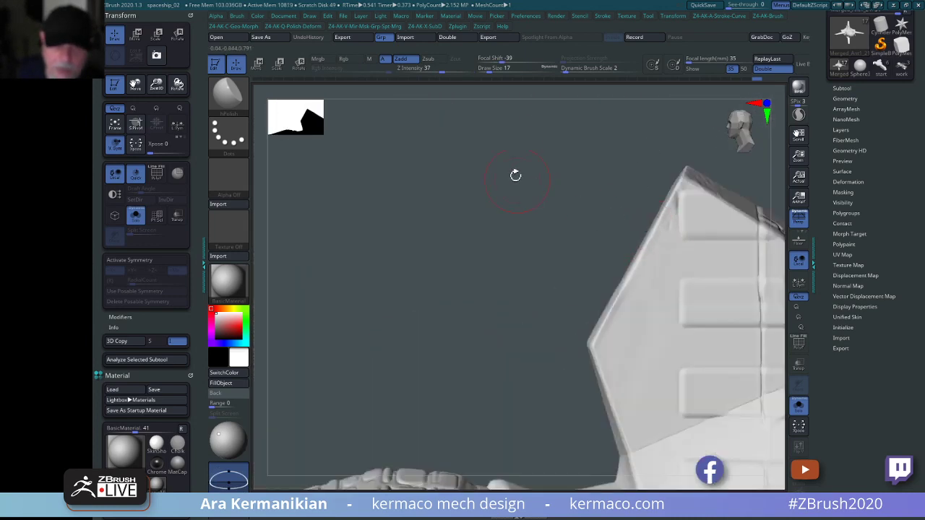
pyautogui.moveTo(515, 175); pyautogui.dragTo(684, 281)
pyautogui.moveTo(465, 289); pyautogui.dragTo(646, 237)
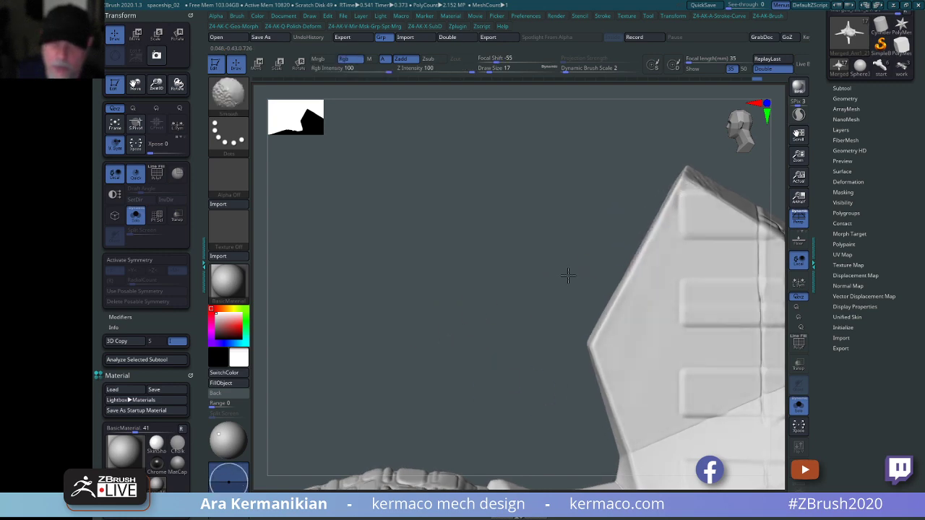
pyautogui.moveTo(567, 275)
pyautogui.mouseDown()
pyautogui.moveTo(543, 264)
pyautogui.moveTo(696, 246)
pyautogui.moveTo(601, 275)
pyautogui.mouseUp()
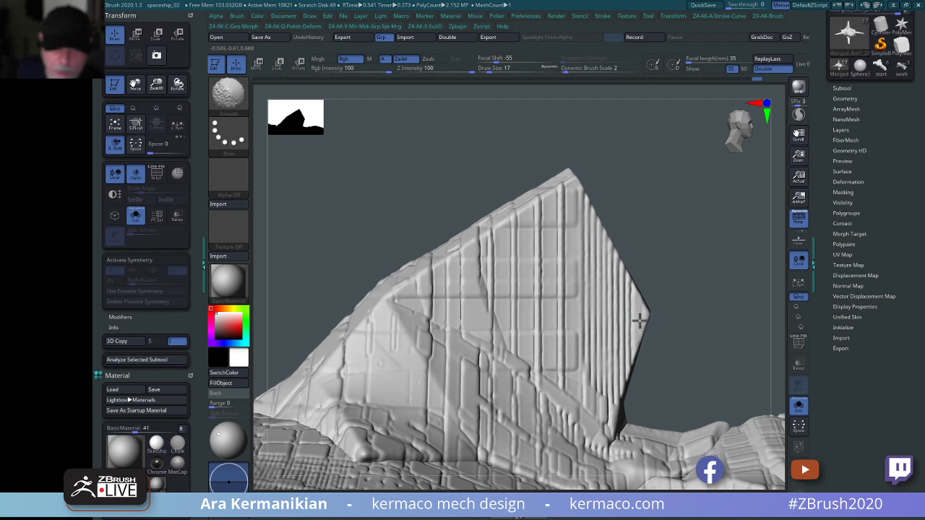
pyautogui.moveTo(708, 296); pyautogui.dragTo(618, 299)
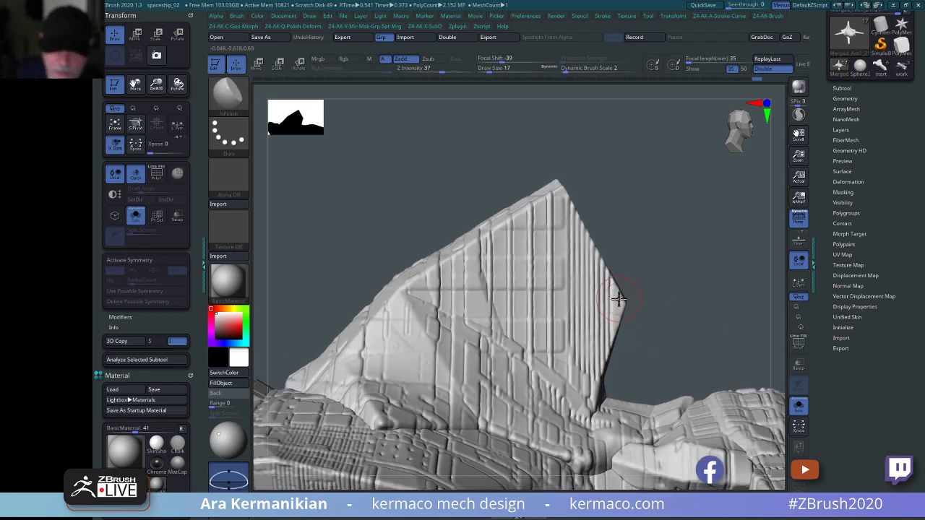
pyautogui.moveTo(634, 331)
pyautogui.mouseDown()
pyautogui.moveTo(672, 313)
pyautogui.moveTo(615, 299)
pyautogui.moveTo(630, 293)
pyautogui.moveTo(631, 267)
pyautogui.moveTo(450, 252)
pyautogui.moveTo(633, 327)
pyautogui.mouseUp()
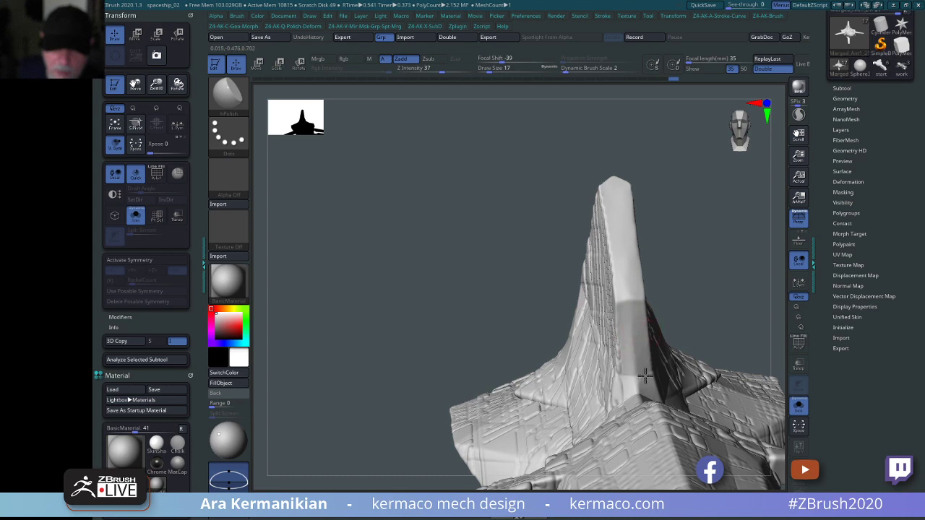
# Examine the tail fin, middle section and overall hull silhouette from the side, the front and above.
pyautogui.moveTo(736, 276); pyautogui.dragTo(599, 313)
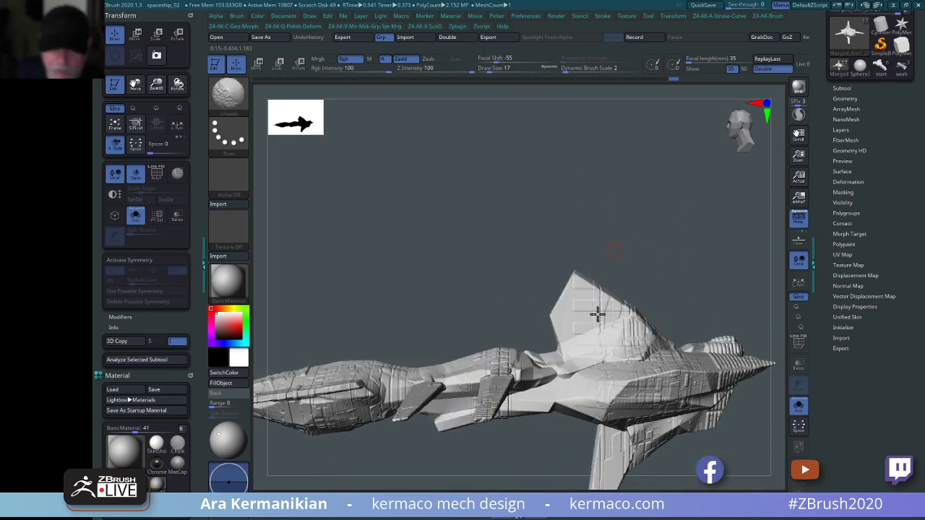
pyautogui.moveTo(473, 274); pyautogui.dragTo(549, 323)
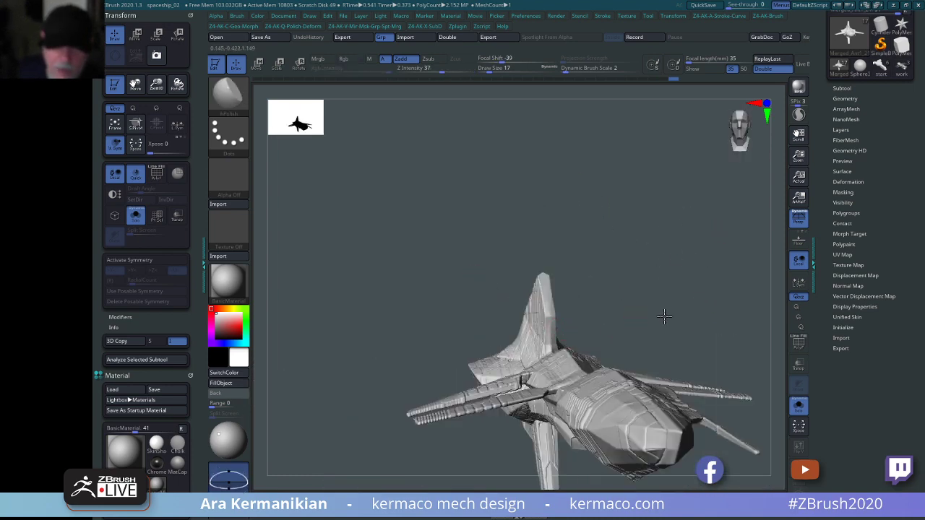
pyautogui.moveTo(664, 315); pyautogui.dragTo(506, 305)
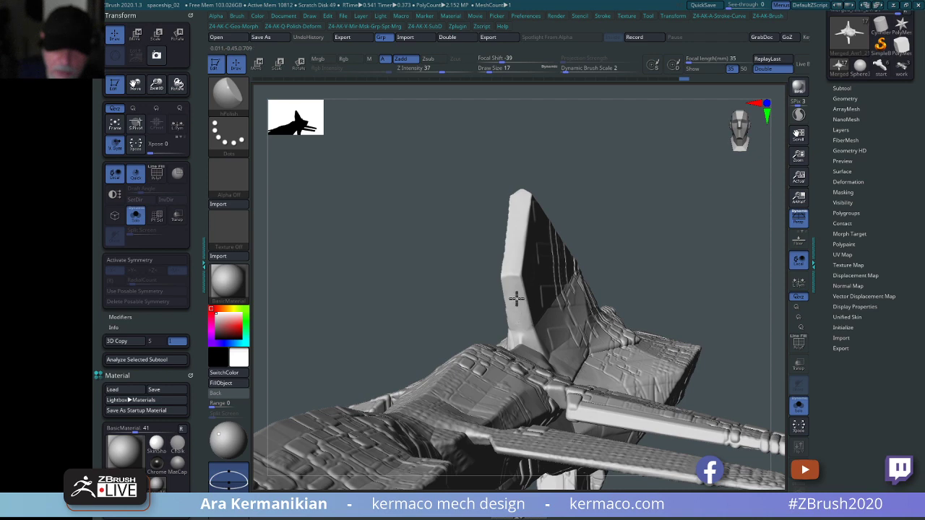
pyautogui.moveTo(630, 284); pyautogui.dragTo(528, 182)
pyautogui.moveTo(497, 282); pyautogui.dragTo(547, 194)
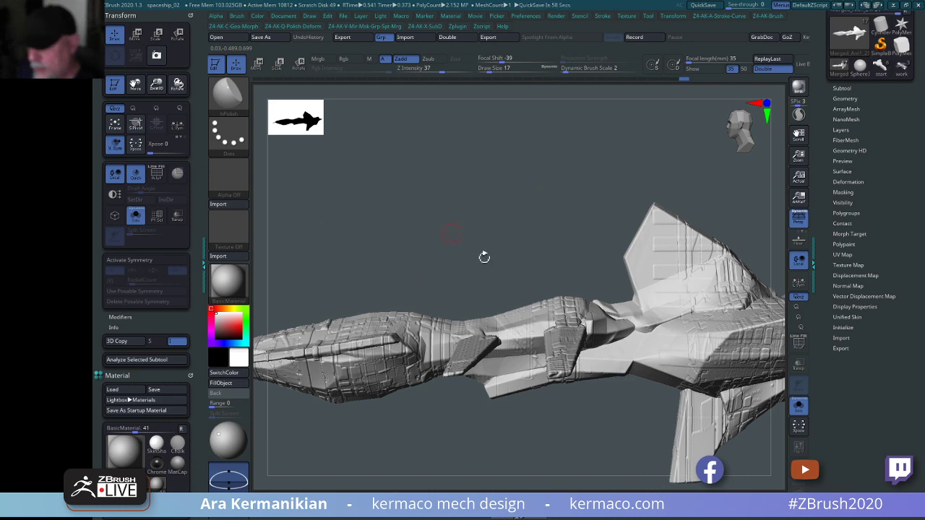
pyautogui.moveTo(484, 134); pyautogui.dragTo(557, 217)
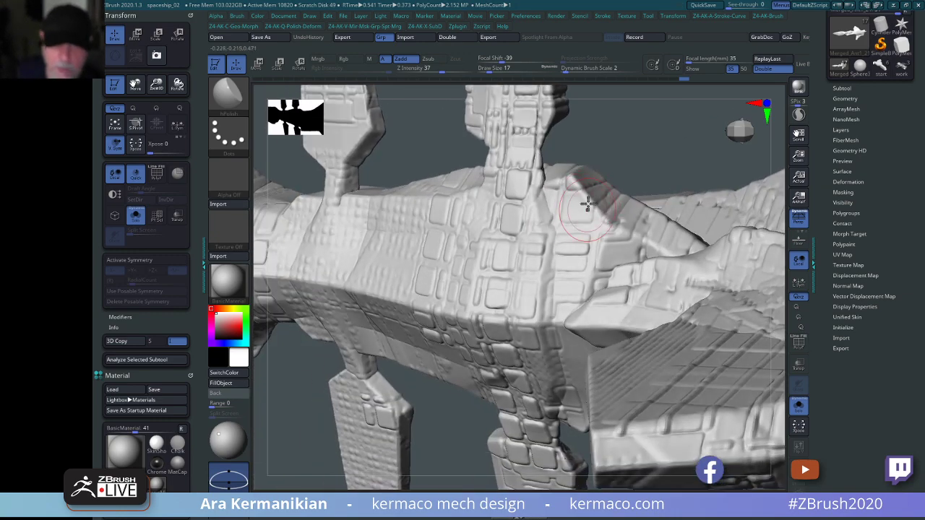
pyautogui.keyDown('shift'); pyautogui.moveTo(594, 186); pyautogui.dragTo(665, 195); pyautogui.keyUp('shift')
pyautogui.moveTo(629, 470)
pyautogui.keyDown('alt'); pyautogui.mouseDown()
pyautogui.moveTo(629, 411)
pyautogui.moveTo(687, 412)
pyautogui.moveTo(576, 438)
pyautogui.moveTo(499, 433)
pyautogui.moveTo(763, 381)
pyautogui.moveTo(741, 431)
pyautogui.moveTo(671, 411)
pyautogui.moveTo(614, 419)
pyautogui.moveTo(717, 428)
pyautogui.moveTo(726, 355)
pyautogui.moveTo(702, 427)
pyautogui.moveTo(663, 400)
pyautogui.moveTo(675, 384)
pyautogui.moveTo(719, 405)
pyautogui.moveTo(703, 412)
pyautogui.moveTo(671, 388)
pyautogui.moveTo(726, 383)
pyautogui.moveTo(740, 362)
pyautogui.moveTo(724, 381)
pyautogui.moveTo(694, 355)
pyautogui.moveTo(674, 366)
pyautogui.moveTo(693, 384)
pyautogui.moveTo(671, 375)
pyautogui.mouseUp(); pyautogui.keyUp('alt')
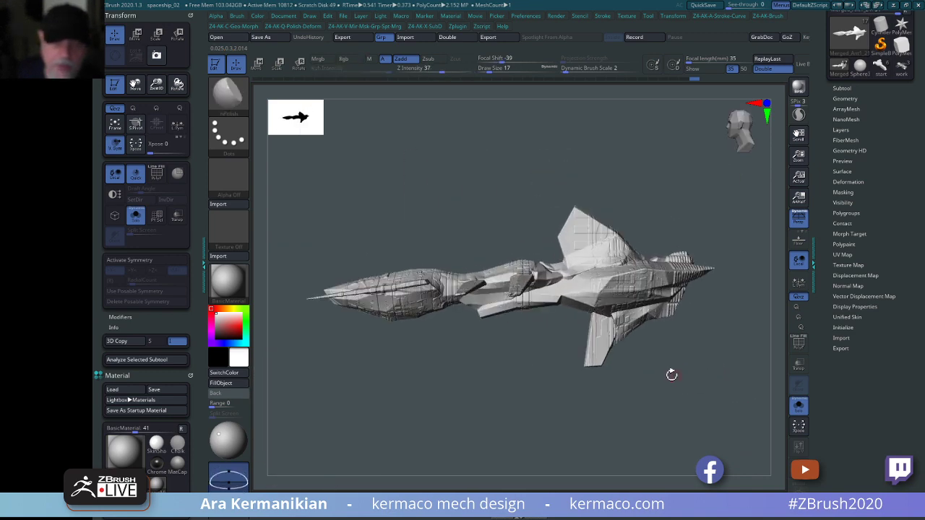
pyautogui.moveTo(521, 122); pyautogui.dragTo(520, 148)
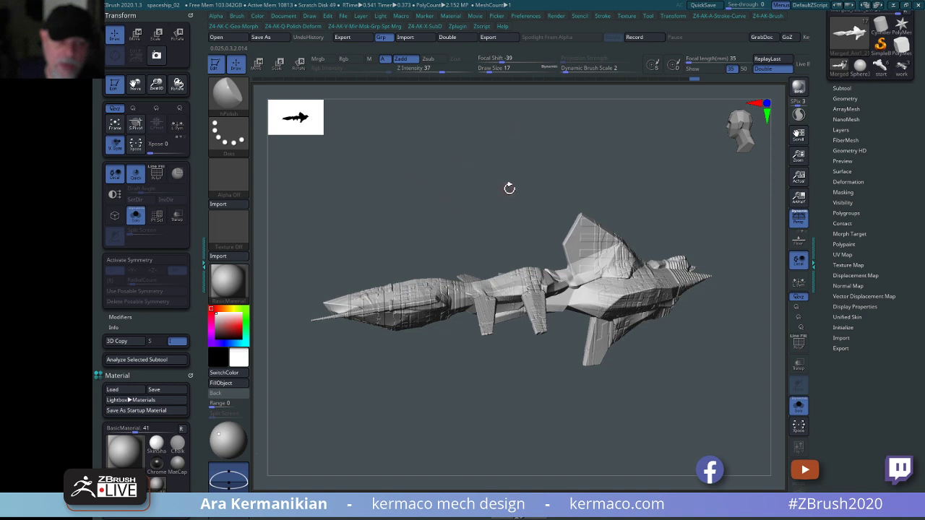
pyautogui.moveTo(509, 189); pyautogui.dragTo(703, 171)
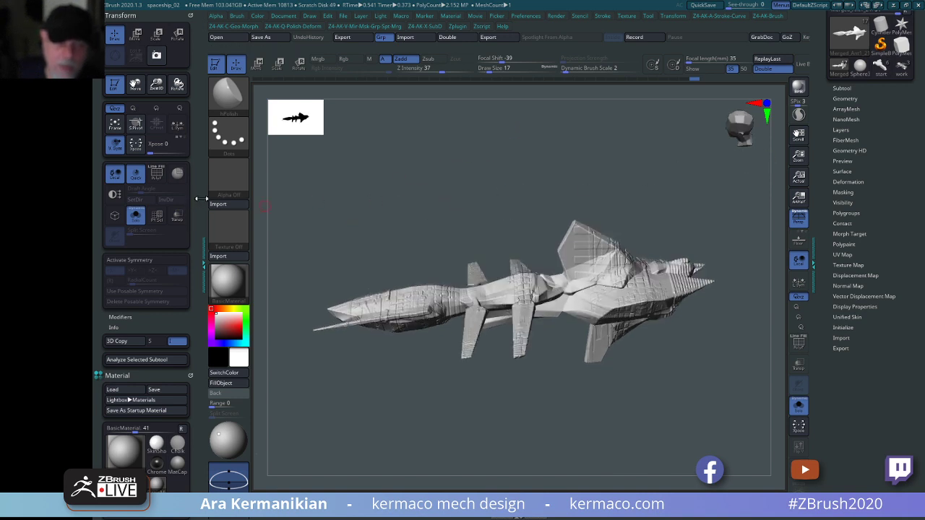
# Collapse the Transform, Material, Render, Light, Zplugin, Texture, Document and Stroke palettes to show the full brush library.
pyautogui.click(201, 265)
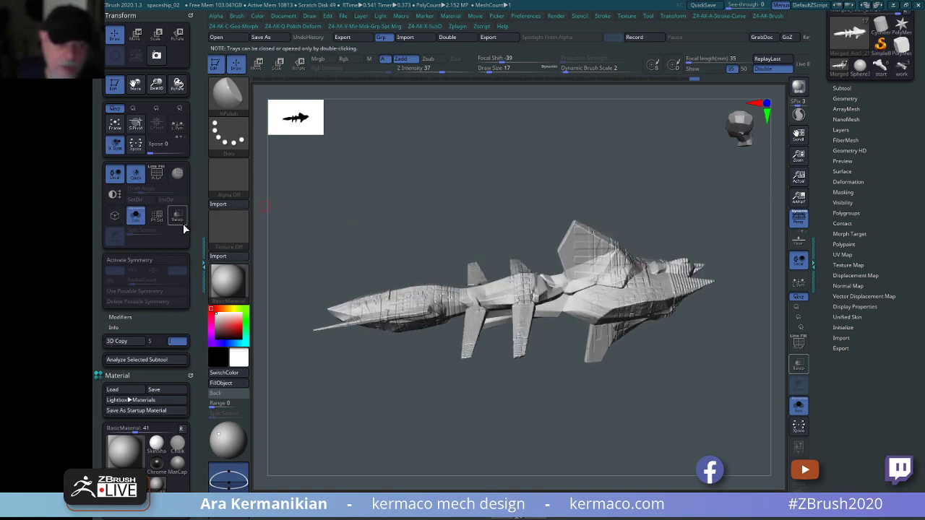
pyautogui.click(132, 13)
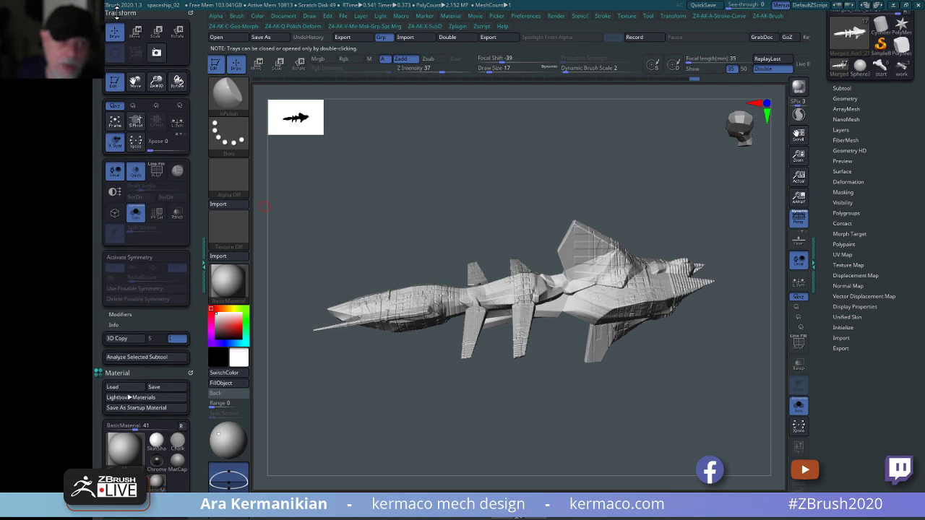
pyautogui.click(123, 12)
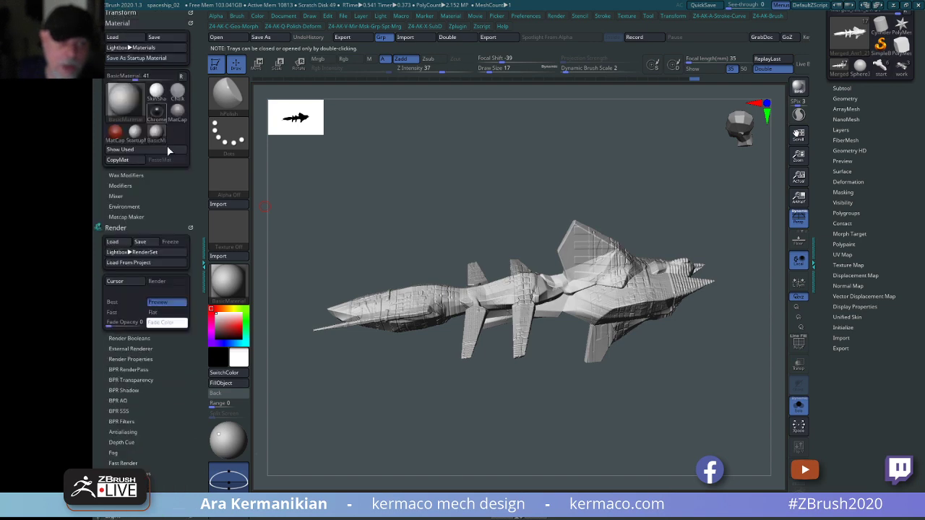
pyautogui.click(118, 23)
pyautogui.click(116, 33)
pyautogui.click(113, 43)
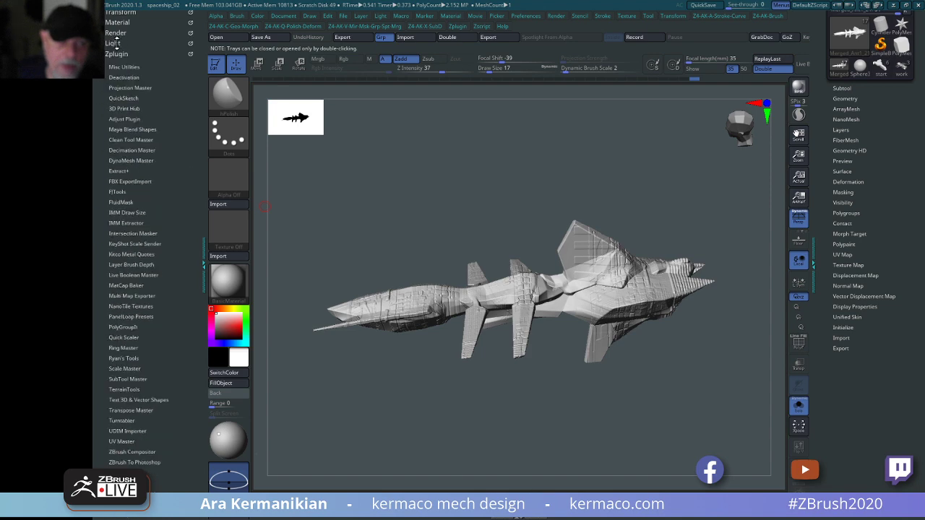
pyautogui.click(122, 53)
pyautogui.click(120, 64)
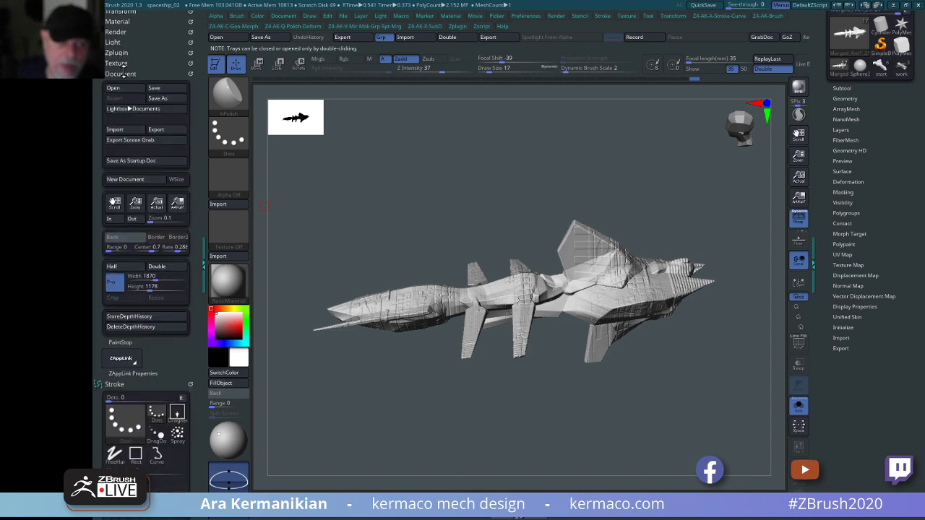
pyautogui.click(120, 74)
pyautogui.click(119, 85)
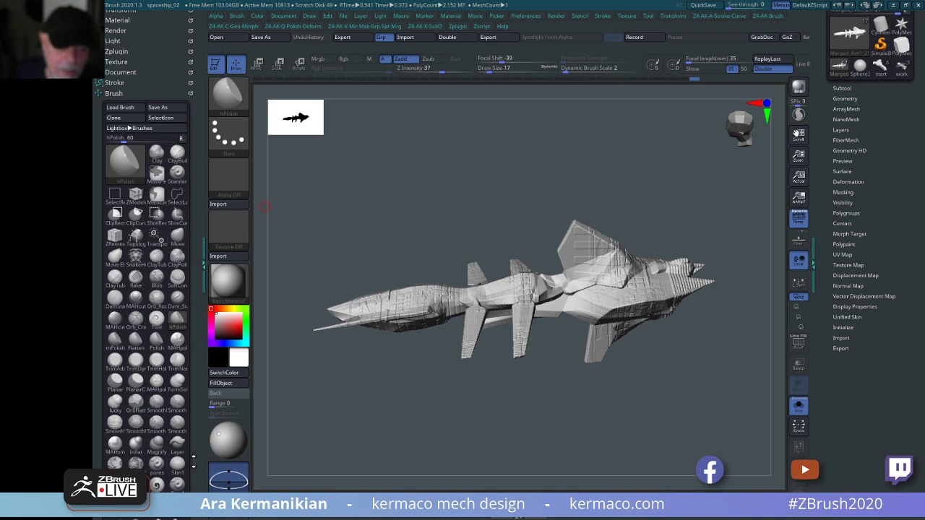
pyautogui.moveTo(204, 254); pyautogui.dragTo(203, 388)
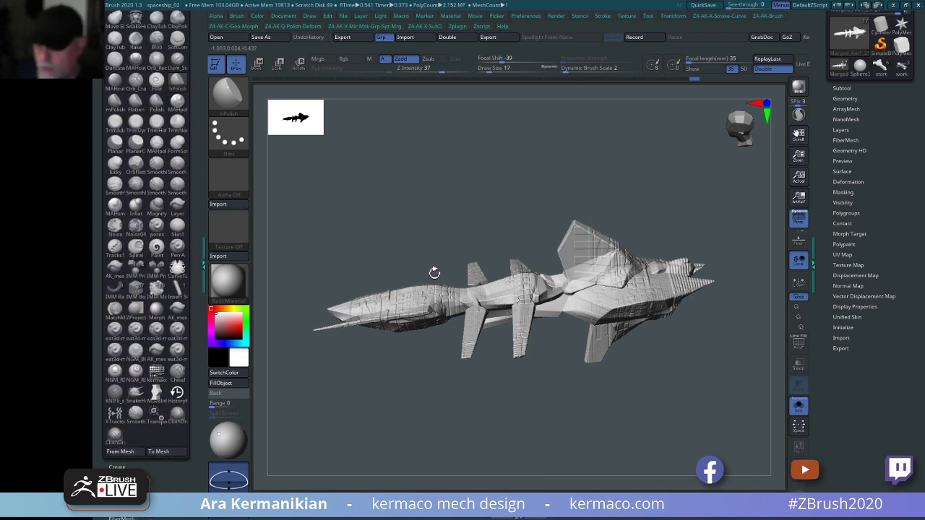
# Expand the Subtool list and select the kermaco pro primitives insert brush.
pyautogui.click(860, 88)
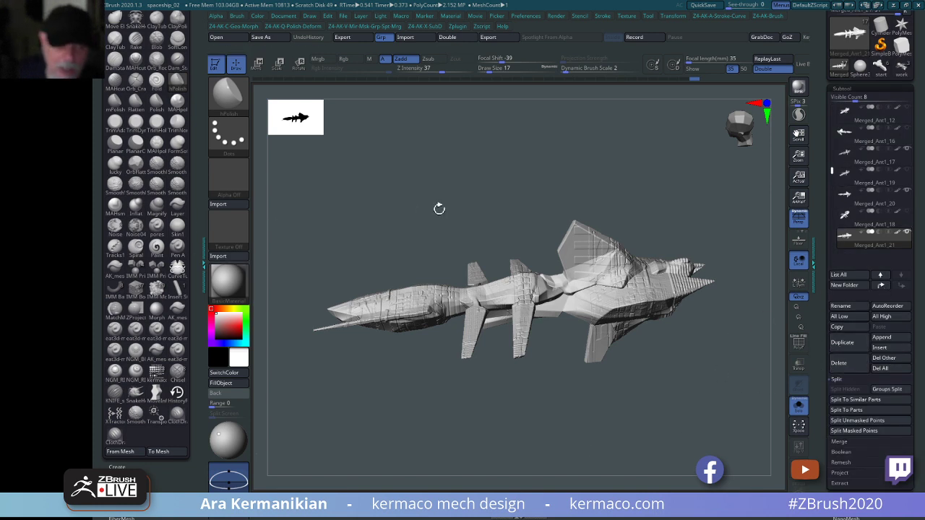
pyautogui.moveTo(438, 206); pyautogui.dragTo(599, 172)
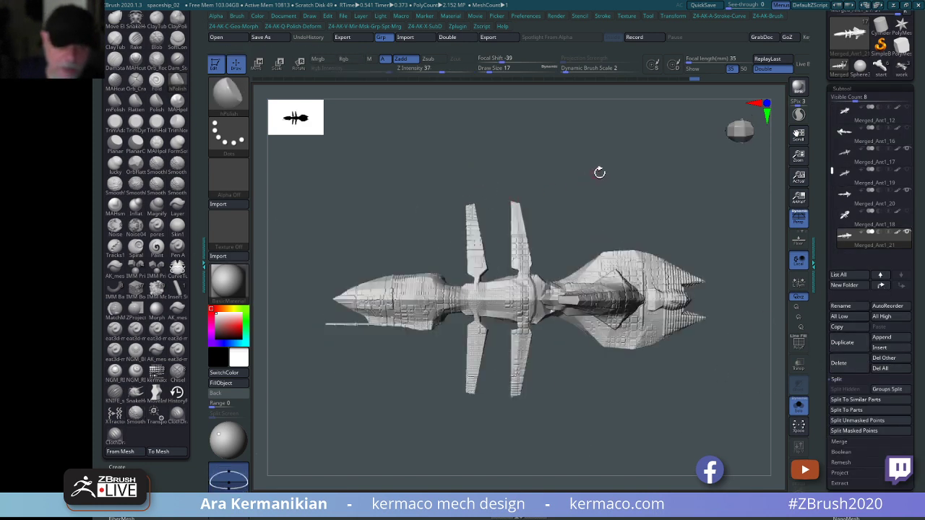
pyautogui.click(156, 370)
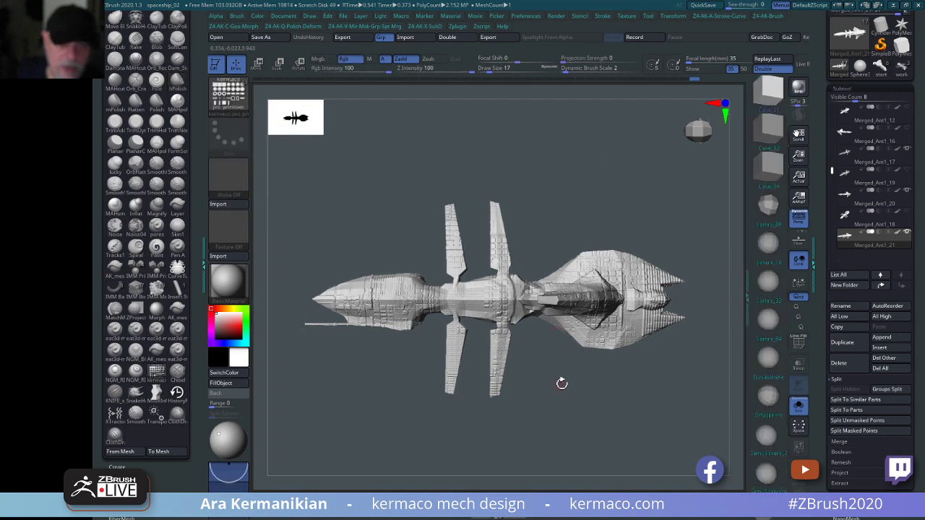
# Insert a long box primitive on the side of the spaceship's nose section.
pyautogui.moveTo(586, 464)
pyautogui.mouseDown()
pyautogui.moveTo(584, 402)
pyautogui.moveTo(593, 400)
pyautogui.moveTo(481, 394)
pyautogui.moveTo(499, 427)
pyautogui.moveTo(520, 394)
pyautogui.moveTo(522, 423)
pyautogui.moveTo(508, 421)
pyautogui.moveTo(541, 421)
pyautogui.moveTo(613, 378)
pyautogui.moveTo(653, 384)
pyautogui.moveTo(563, 390)
pyautogui.moveTo(463, 358)
pyautogui.moveTo(665, 305)
pyautogui.moveTo(530, 311)
pyautogui.mouseUp()
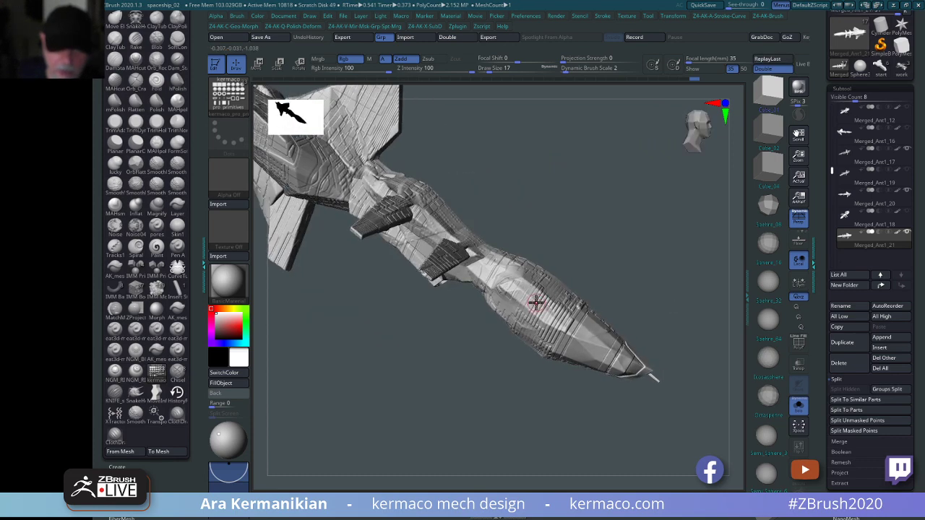
pyautogui.moveTo(565, 274); pyautogui.dragTo(605, 335)
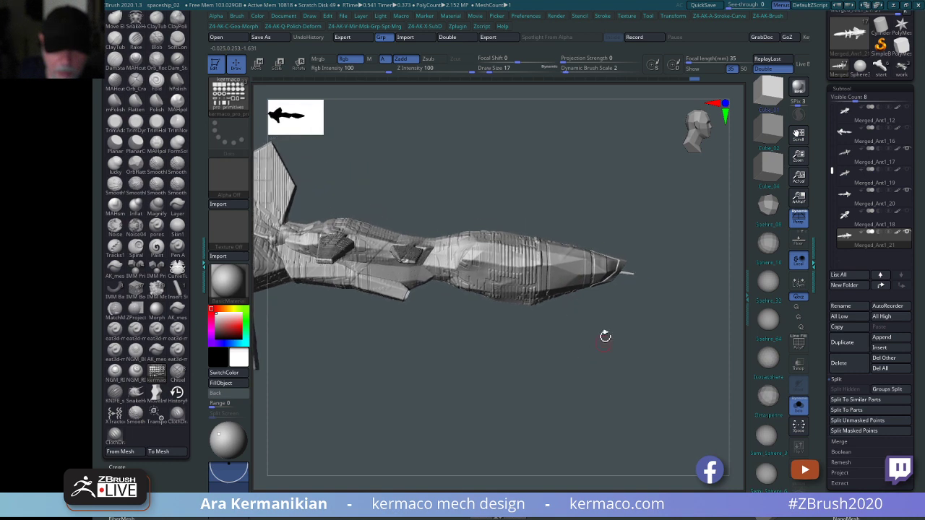
pyautogui.moveTo(569, 268); pyautogui.dragTo(570, 265)
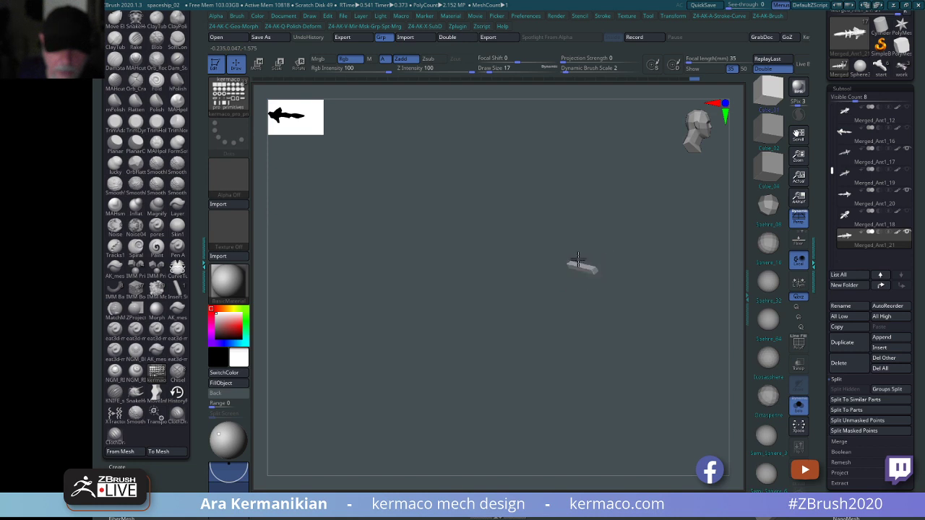
pyautogui.moveTo(607, 259); pyautogui.dragTo(586, 263)
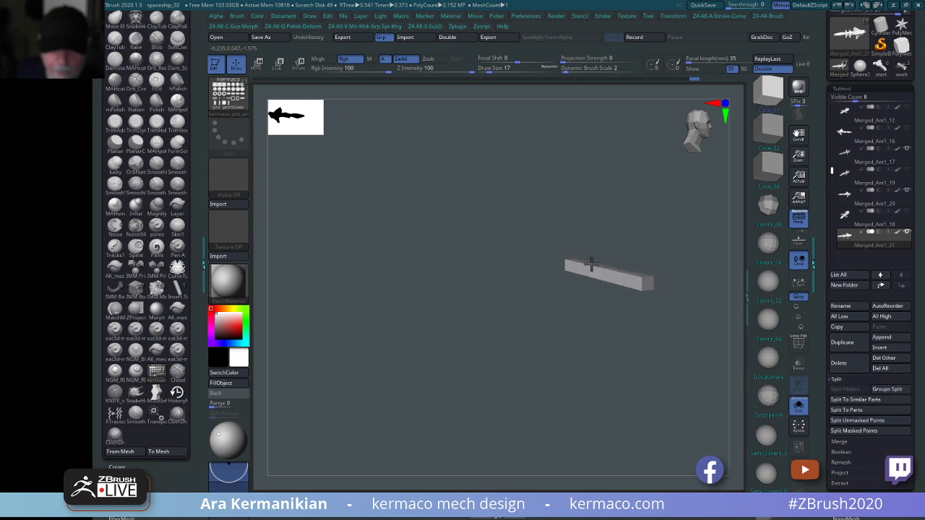
pyautogui.moveTo(683, 217); pyautogui.dragTo(640, 324)
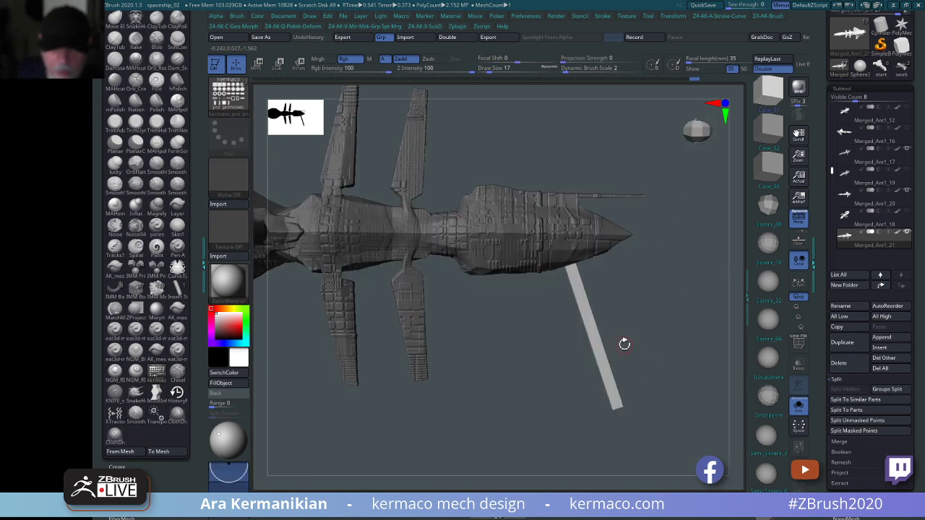
# Shorten the inserted box, align it parallel to the hull and place it against the nose section's side.
pyautogui.press('w')
pyautogui.keyDown('shift'); pyautogui.moveTo(609, 260); pyautogui.dragTo(599, 364); pyautogui.keyUp('shift')
pyautogui.moveTo(612, 251); pyautogui.dragTo(533, 266)
pyautogui.moveTo(669, 353); pyautogui.dragTo(684, 245)
pyautogui.moveTo(537, 270); pyautogui.dragTo(494, 305)
pyautogui.moveTo(640, 202); pyautogui.dragTo(640, 289)
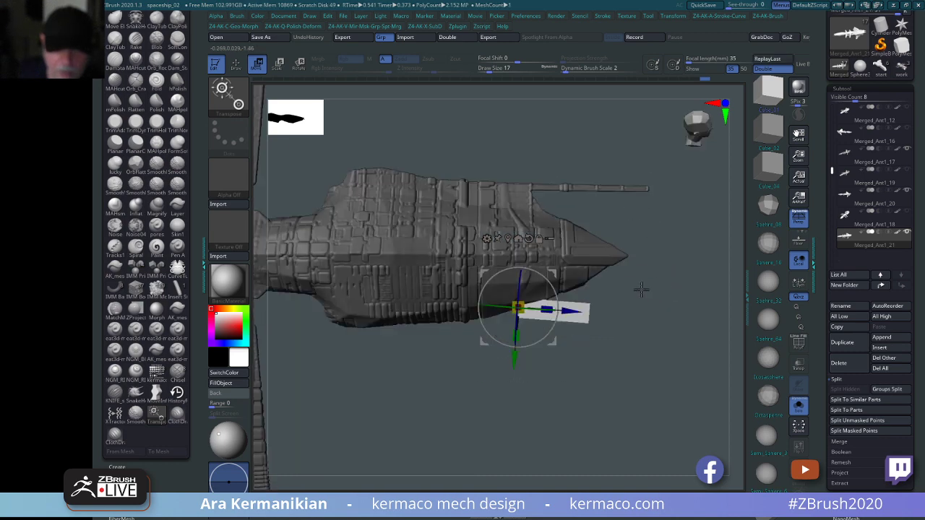
pyautogui.moveTo(556, 301); pyautogui.dragTo(533, 309)
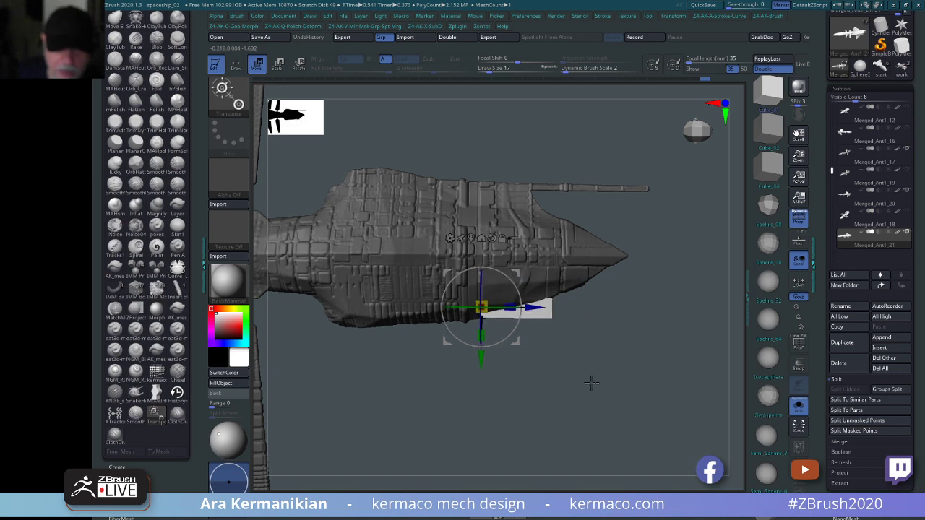
# Slide the box back along the hull beside the rear of the nose section and nudge it outward.
pyautogui.moveTo(591, 382); pyautogui.dragTo(587, 300)
pyautogui.moveTo(665, 217); pyautogui.dragTo(634, 198)
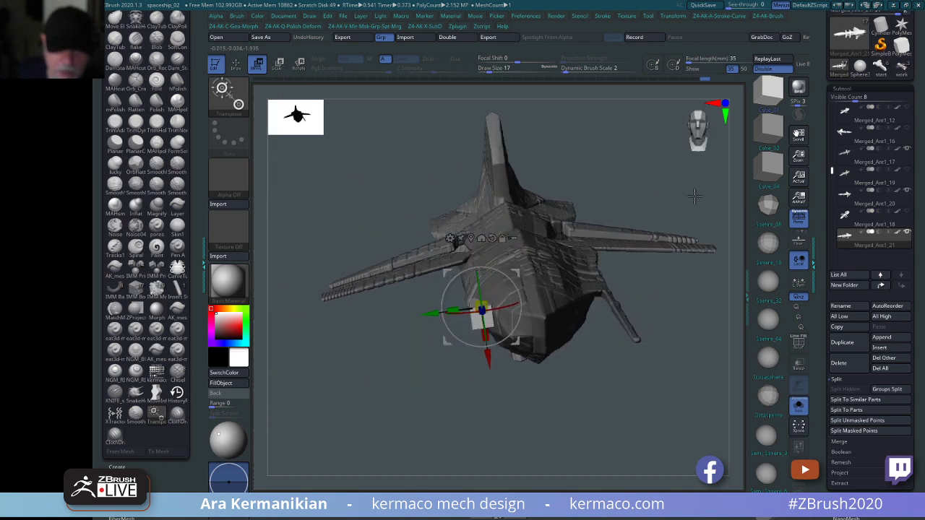
pyautogui.moveTo(695, 196); pyautogui.dragTo(687, 278)
pyautogui.moveTo(497, 309); pyautogui.dragTo(492, 166)
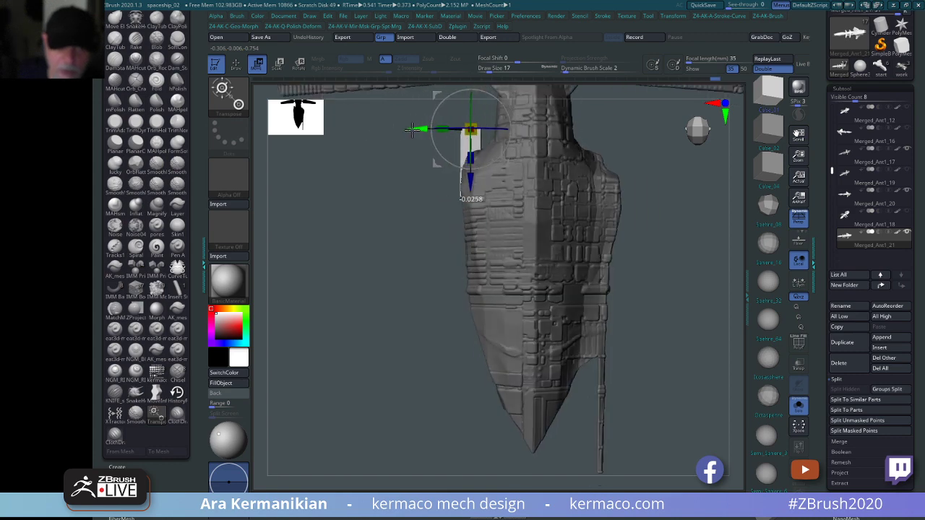
pyautogui.moveTo(527, 202); pyautogui.dragTo(535, 277)
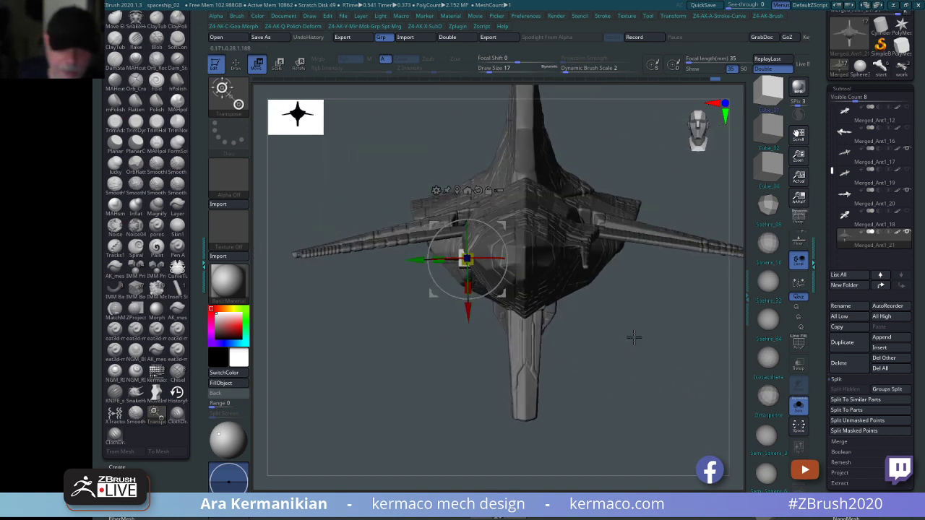
# Readjust the transform gizmo on the box in the front view and enlarge the box uniformly by about 1.27.
pyautogui.keyDown('alt'); pyautogui.moveTo(633, 337); pyautogui.dragTo(643, 350); pyautogui.keyUp('alt')
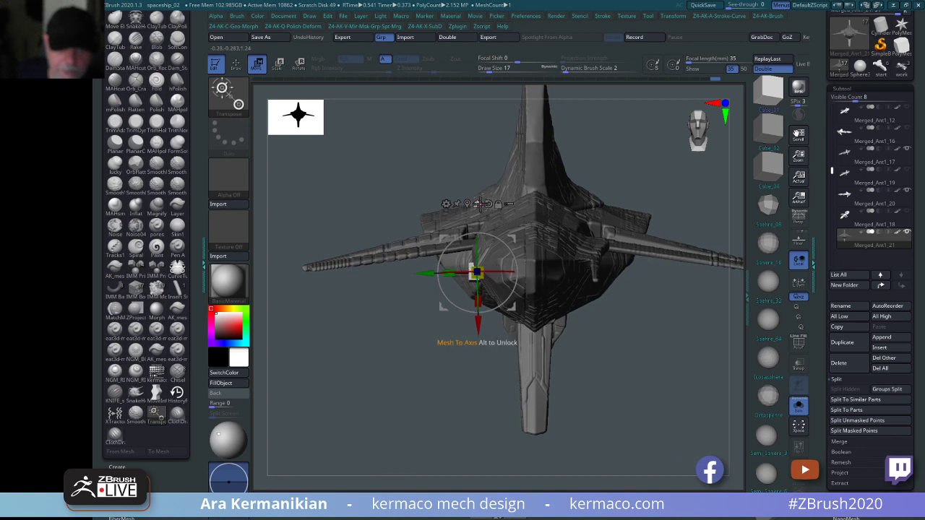
pyautogui.keyDown('alt'); pyautogui.click(480, 204); pyautogui.keyUp('alt')
pyautogui.keyDown('alt'); pyautogui.moveTo(483, 255); pyautogui.dragTo(425, 254); pyautogui.keyUp('alt')
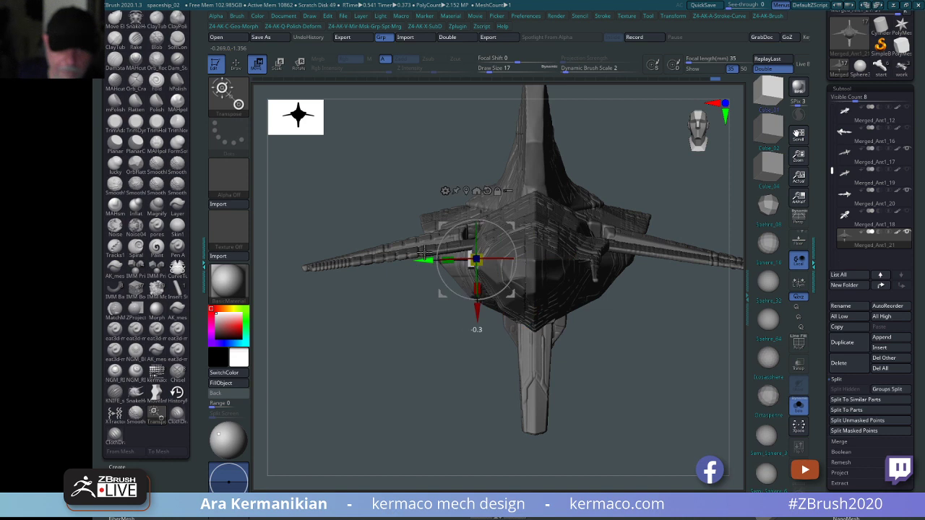
pyautogui.keyDown('alt'); pyautogui.moveTo(483, 317); pyautogui.dragTo(483, 327); pyautogui.keyUp('alt')
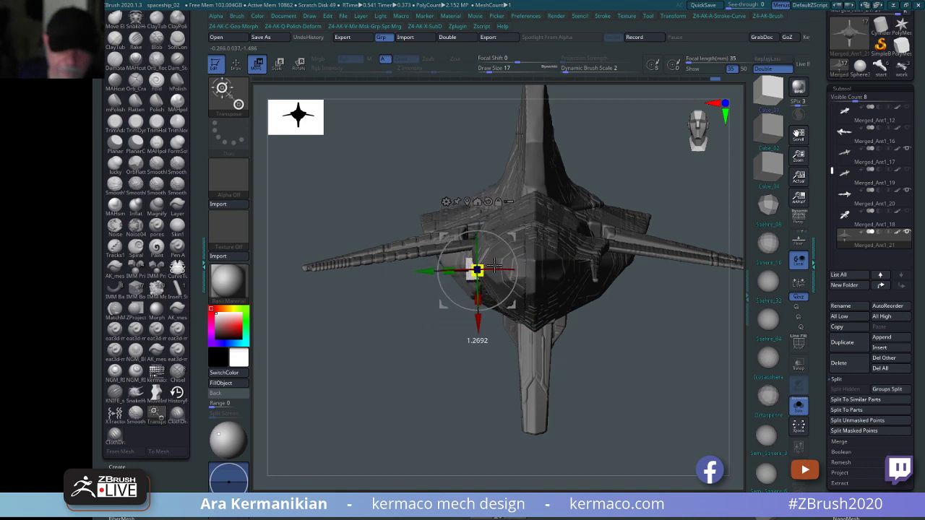
# Move the box forward beside the narrow neck behind the nose section and stretch it vertically into a tall bar.
pyautogui.moveTo(643, 307); pyautogui.dragTo(651, 397)
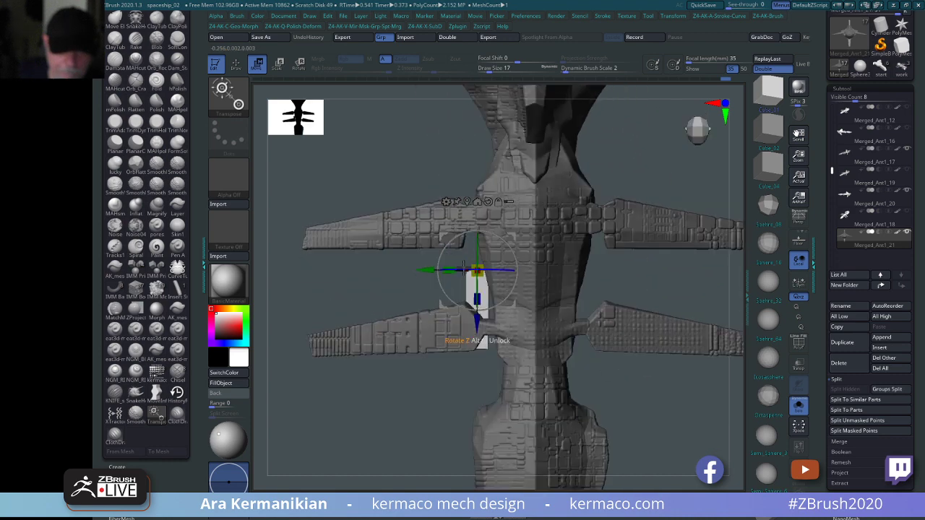
pyautogui.moveTo(464, 268); pyautogui.dragTo(463, 389)
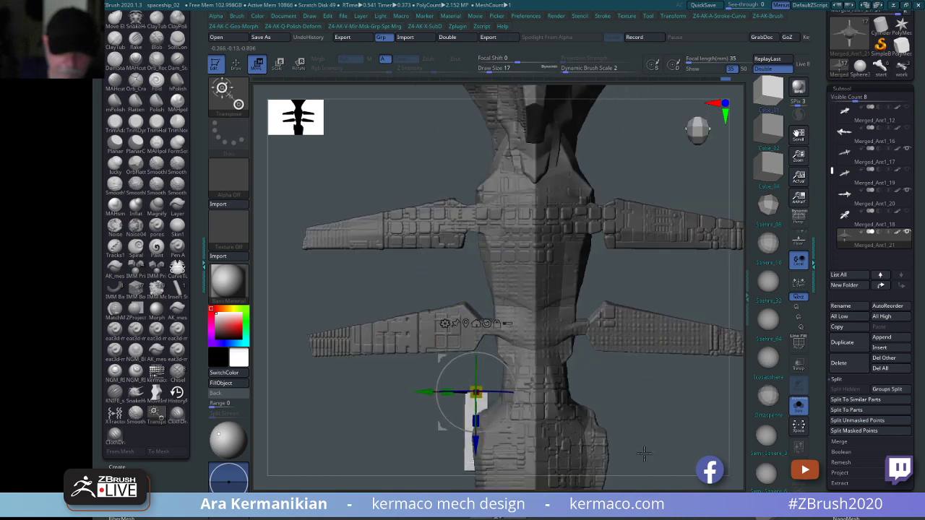
pyautogui.moveTo(643, 453); pyautogui.dragTo(730, 383)
pyautogui.moveTo(526, 307)
pyautogui.mouseDown()
pyautogui.moveTo(534, 315)
pyautogui.moveTo(526, 306)
pyautogui.mouseUp()
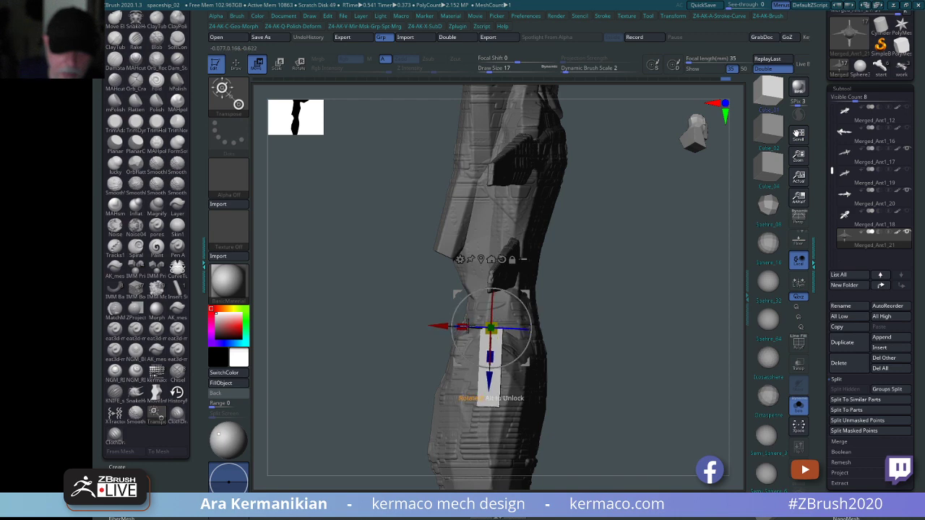
pyautogui.moveTo(460, 326); pyautogui.dragTo(83, 283)
pyautogui.keyDown('shift'); pyautogui.moveTo(604, 317); pyautogui.dragTo(404, 326); pyautogui.keyUp('shift')
pyautogui.moveTo(677, 419); pyautogui.dragTo(481, 283)
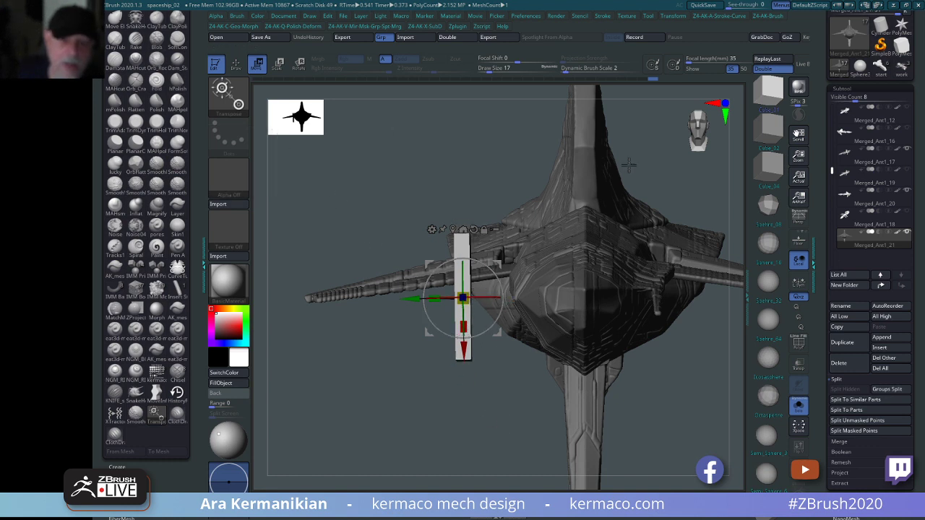
# Replace the bar with the second cube primitive, reset the gizmo orientation, stretch the cube vertically and flatten it into a thin slab.
pyautogui.click(757, 128)
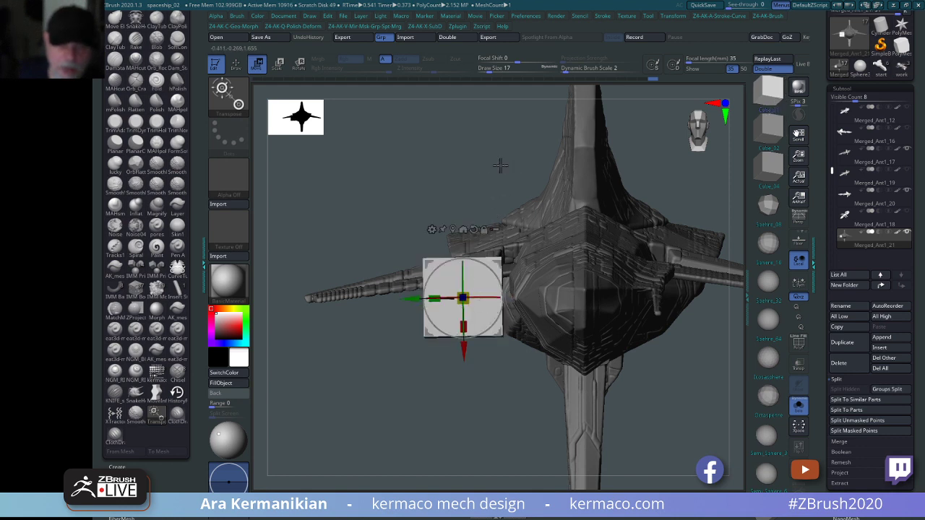
pyautogui.keyDown('alt'); pyautogui.moveTo(501, 154); pyautogui.dragTo(444, 184); pyautogui.keyUp('alt')
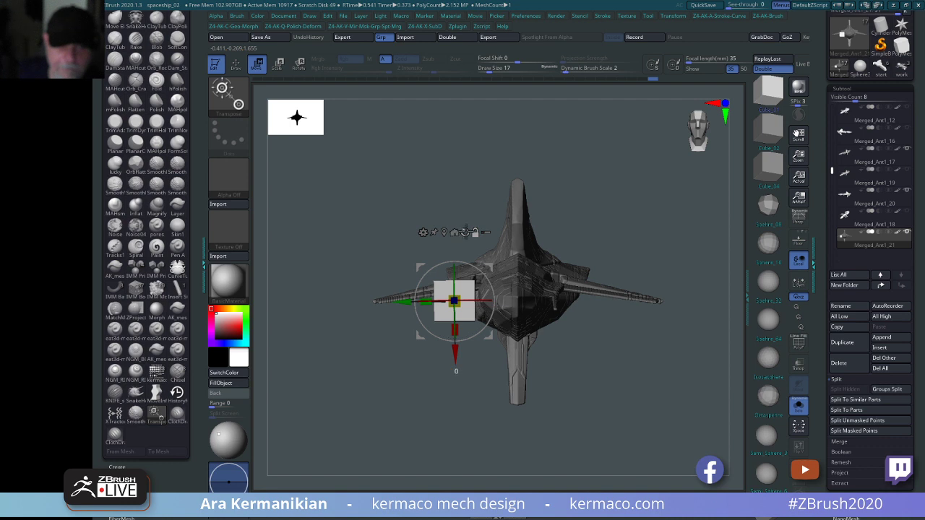
pyautogui.click(465, 232)
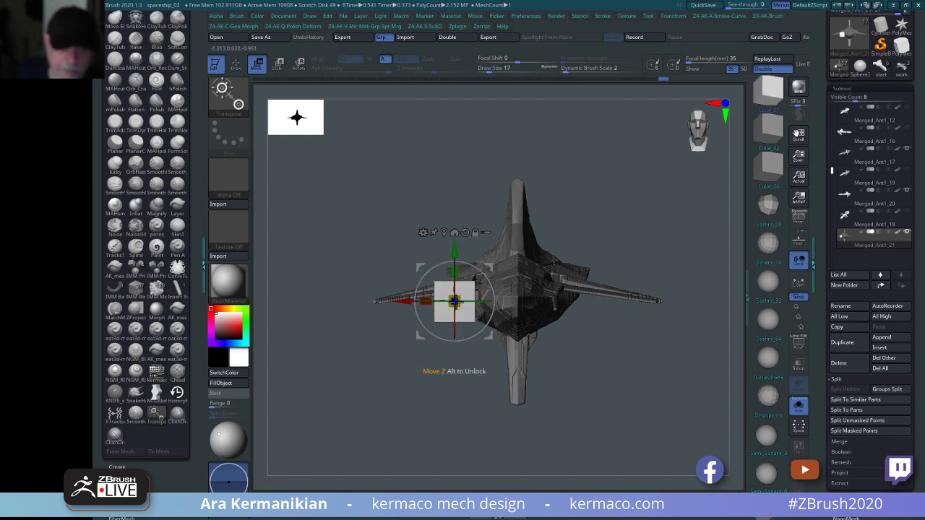
pyautogui.moveTo(454, 271); pyautogui.dragTo(457, 215)
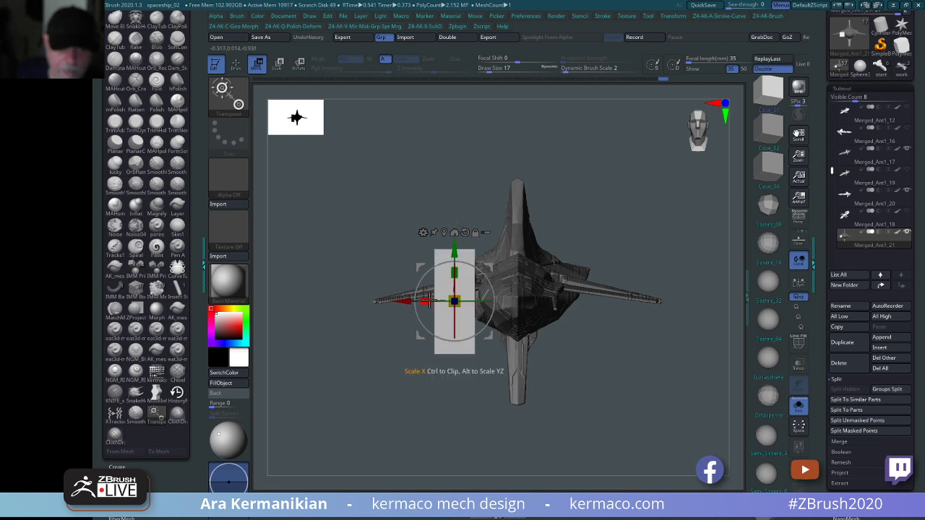
pyautogui.moveTo(424, 301); pyautogui.dragTo(477, 302)
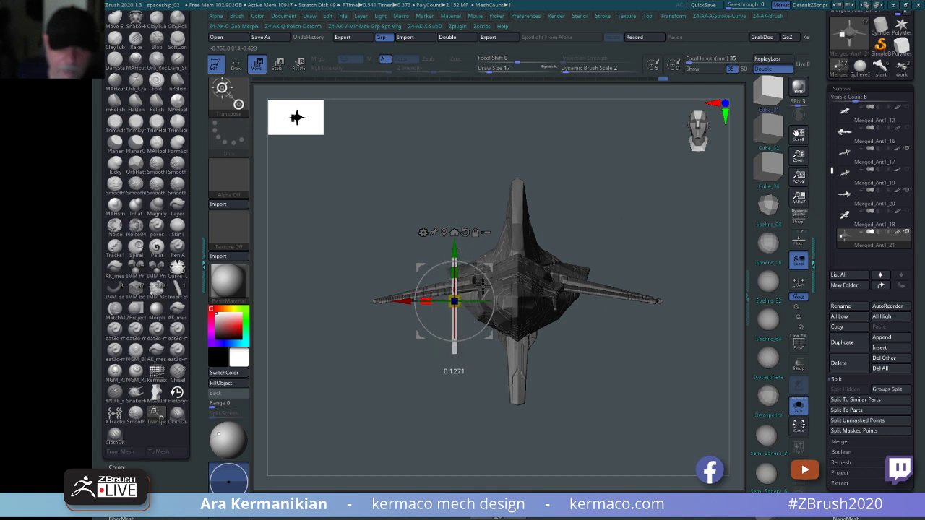
# Show the polyframe, check the slab's placement from the side and front, and split its unmasked points into a separate subtool.
pyautogui.moveTo(670, 230)
pyautogui.keyDown('shift'); pyautogui.mouseDown()
pyautogui.moveTo(656, 207)
pyautogui.moveTo(644, 241)
pyautogui.mouseUp(); pyautogui.keyUp('shift')
pyautogui.click(798, 341)
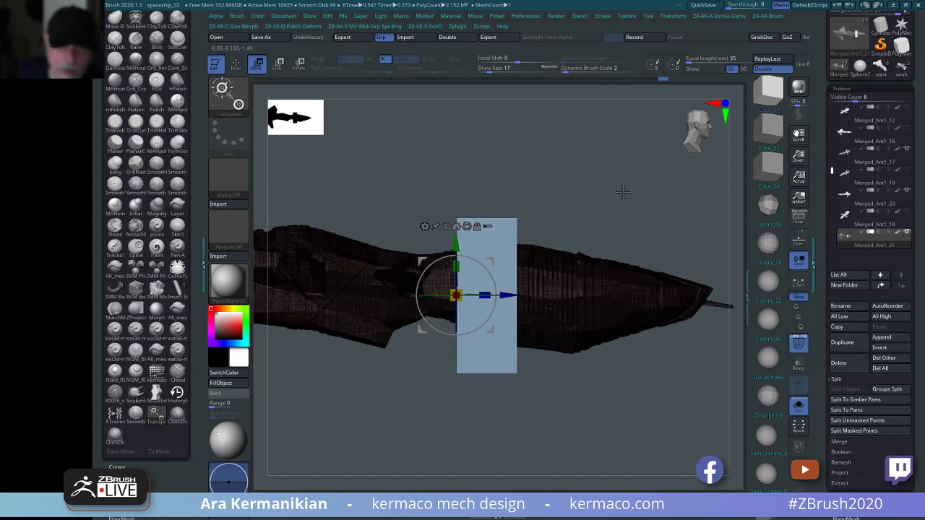
pyautogui.keyDown('shift'); pyautogui.moveTo(623, 191); pyautogui.dragTo(578, 206); pyautogui.keyUp('shift')
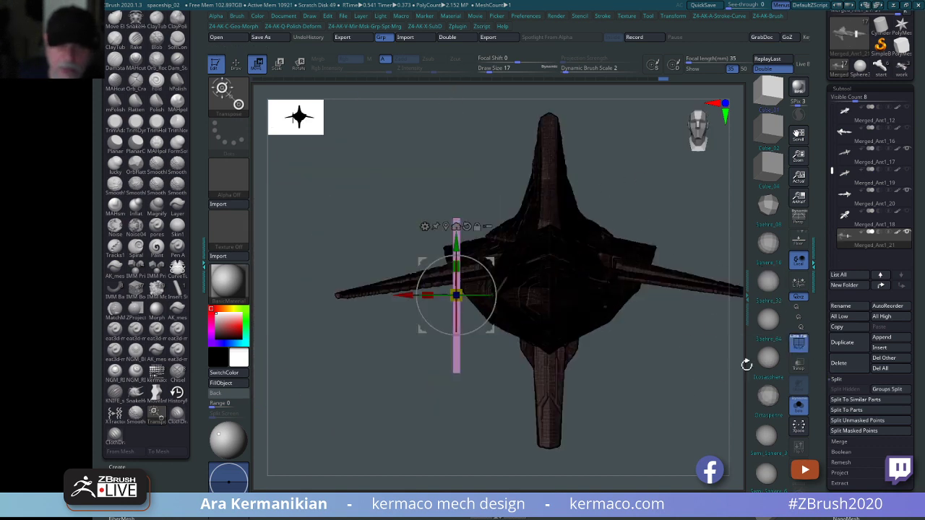
pyautogui.keyDown('shift'); pyautogui.moveTo(691, 393); pyautogui.dragTo(699, 390); pyautogui.keyUp('shift')
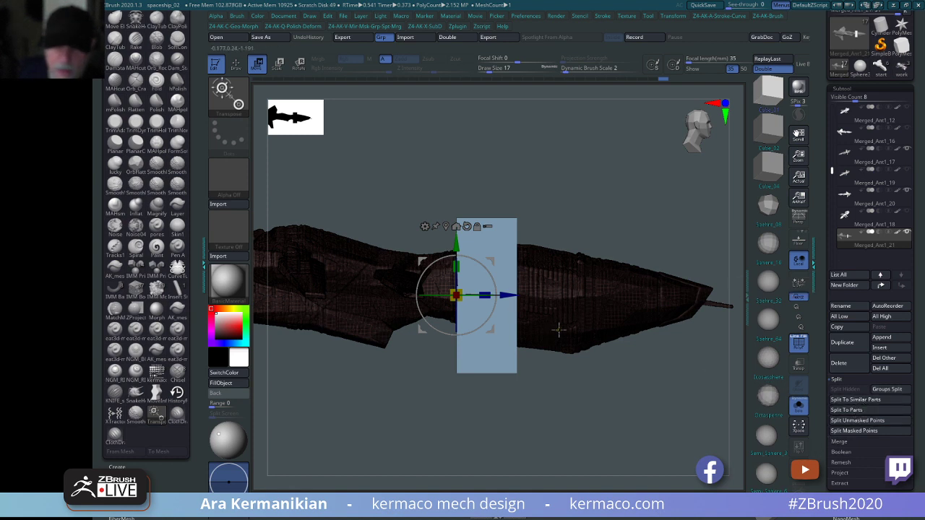
pyautogui.press('space')
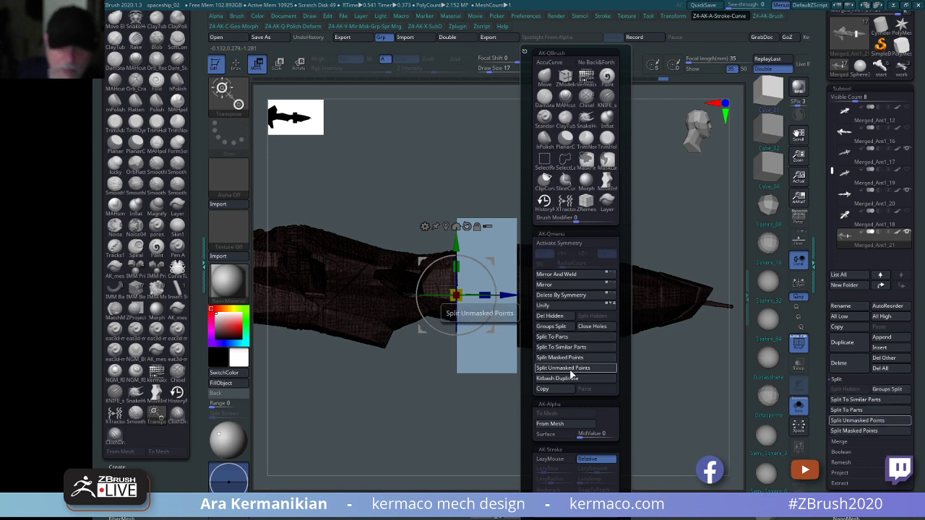
pyautogui.click(571, 370)
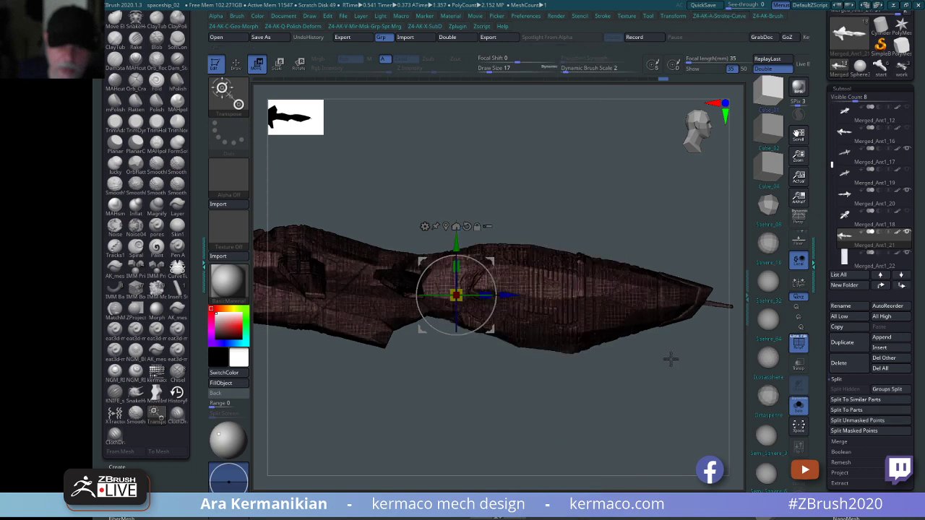
# Turn off Solo and hide the other ship subtools so only the current ship and the split-off slab are displayed.
pyautogui.keyDown('shift'); pyautogui.moveTo(670, 359); pyautogui.dragTo(654, 380); pyautogui.keyUp('shift')
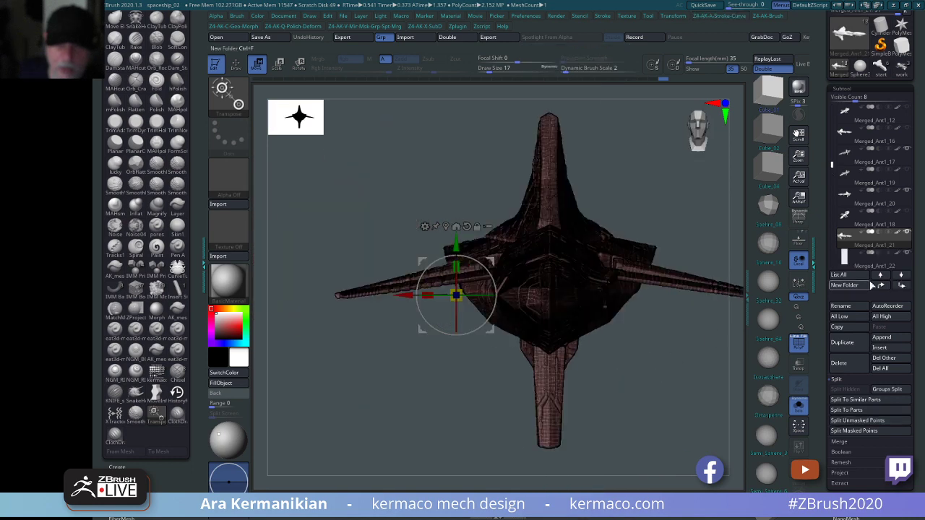
pyautogui.click(806, 411)
pyautogui.click(908, 192)
pyautogui.click(907, 151)
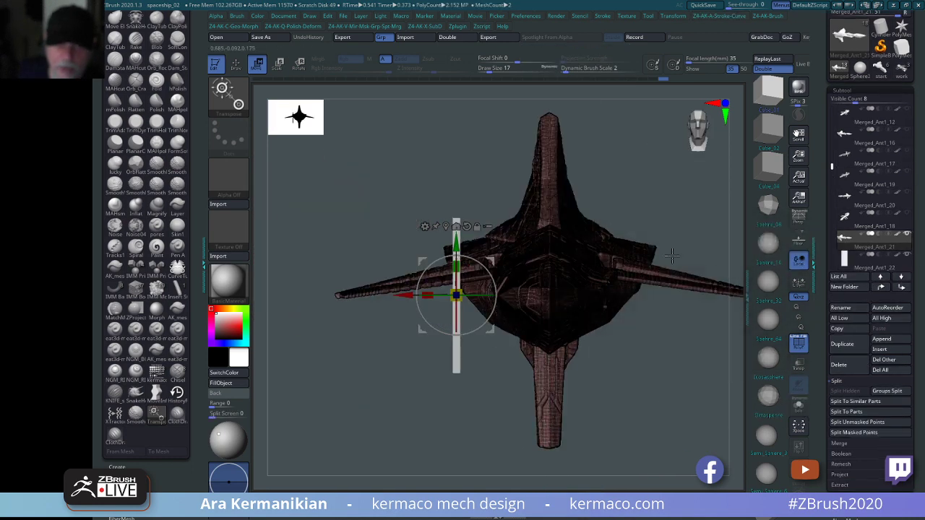
pyautogui.moveTo(672, 254); pyautogui.dragTo(733, 242)
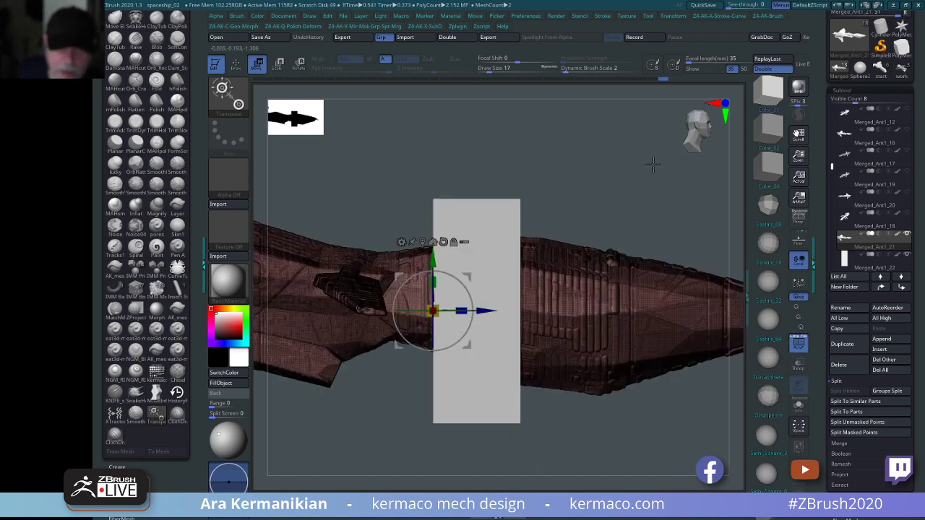
pyautogui.moveTo(652, 165)
pyautogui.mouseDown()
pyautogui.moveTo(621, 173)
pyautogui.moveTo(627, 182)
pyautogui.mouseUp()
# Switch to Draw mode with the ZModeler brush and make the split-off slab the active subtool.
pyautogui.press('q')
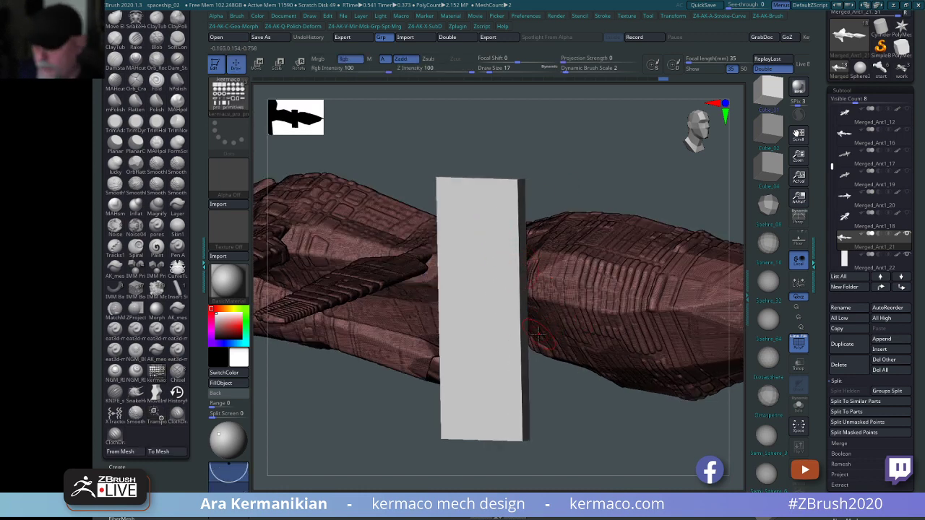
pyautogui.press('b')
pyautogui.press('z')
pyautogui.press('m')
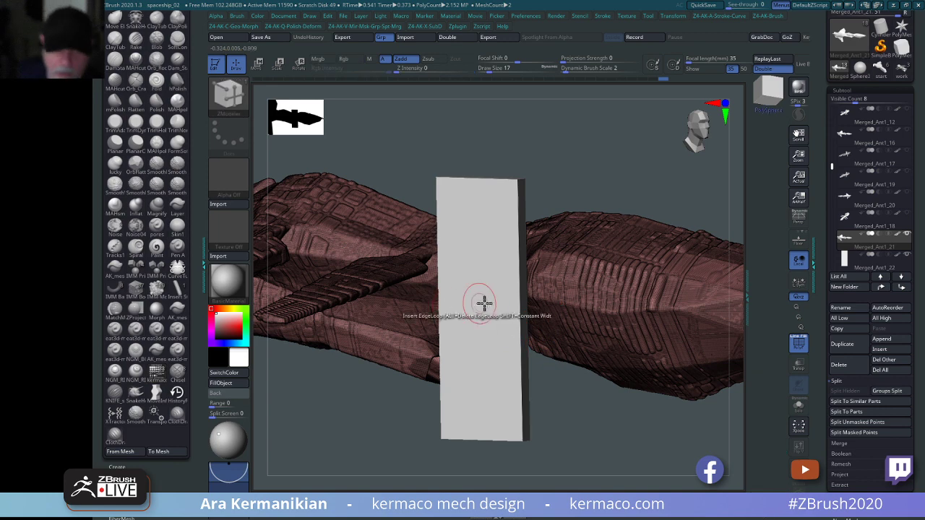
pyautogui.click(867, 272)
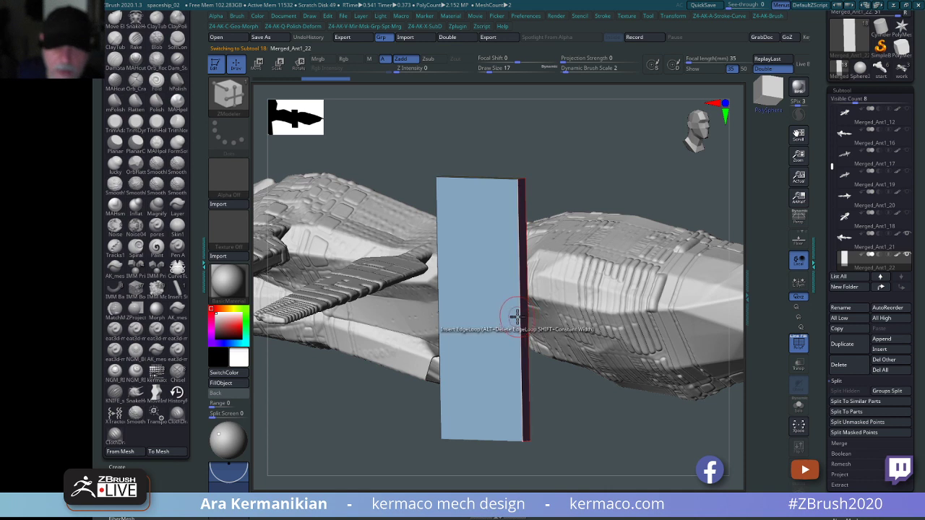
# Set the ZModeler edge action to insert multiple edge loops, using a specified resolution of about 30 instead of interactive resolution.
pyautogui.press('space')
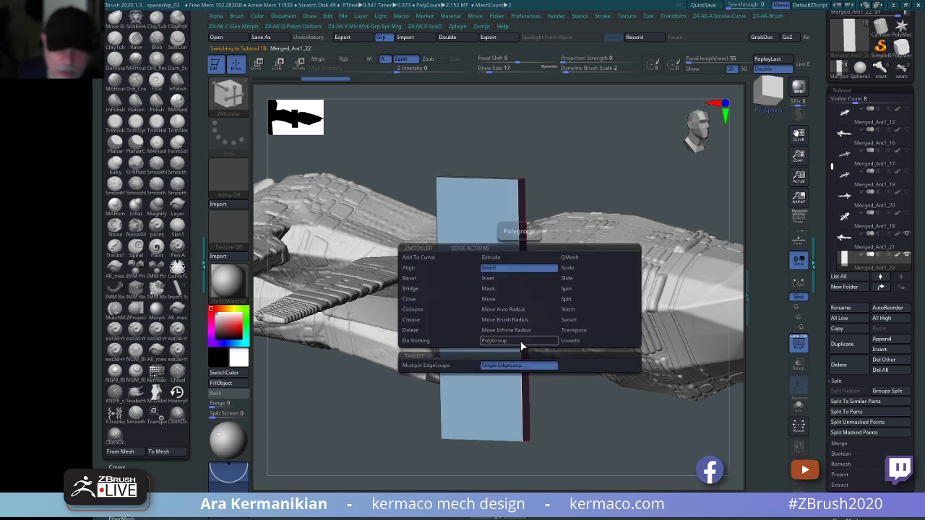
pyautogui.click(430, 365)
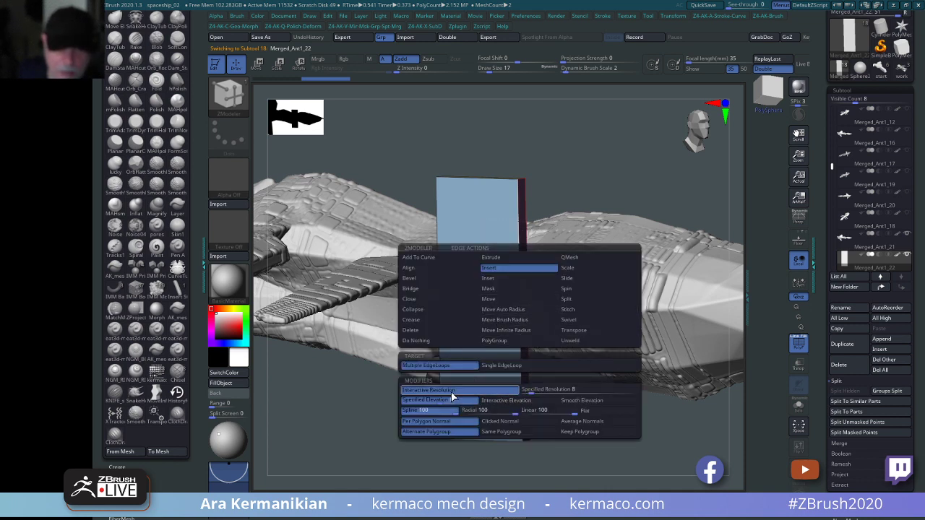
pyautogui.click(533, 390)
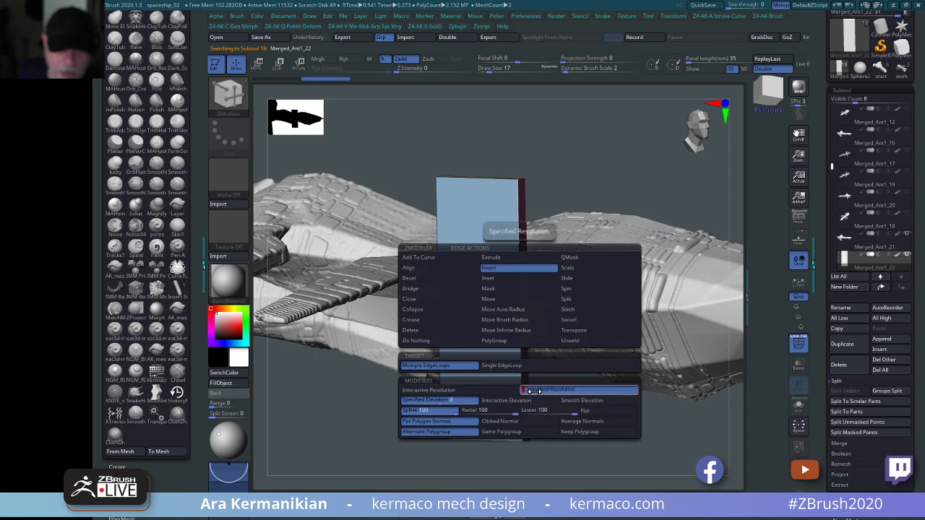
pyautogui.moveTo(530, 392); pyautogui.dragTo(547, 392)
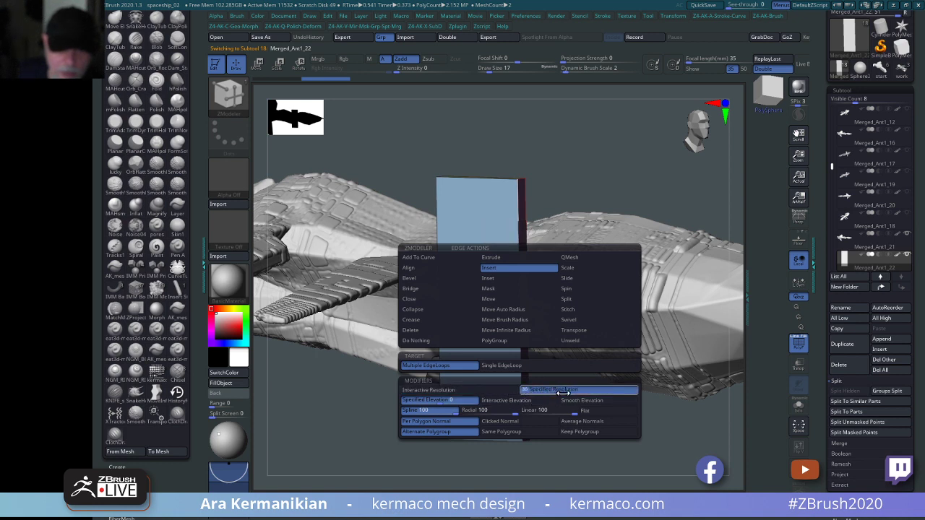
pyautogui.press('Return')
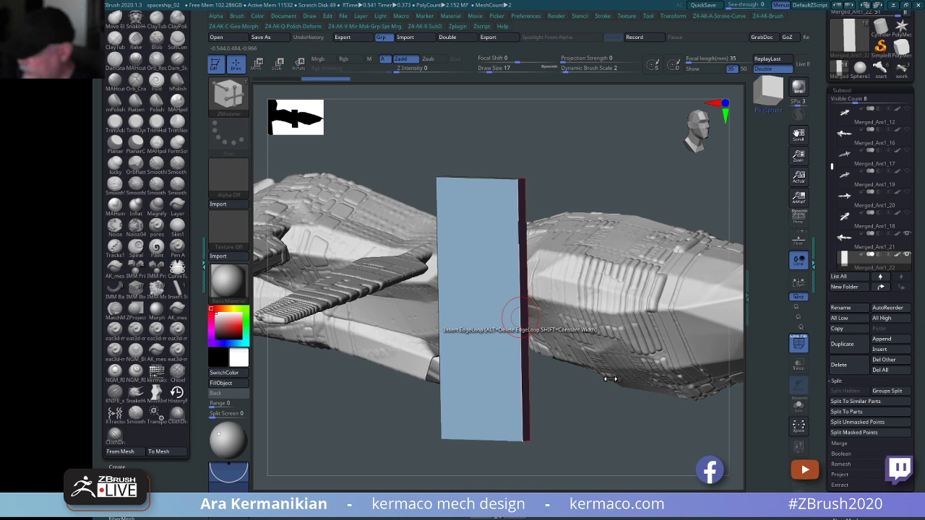
pyautogui.press('b')
pyautogui.press('i')
pyautogui.press('n')
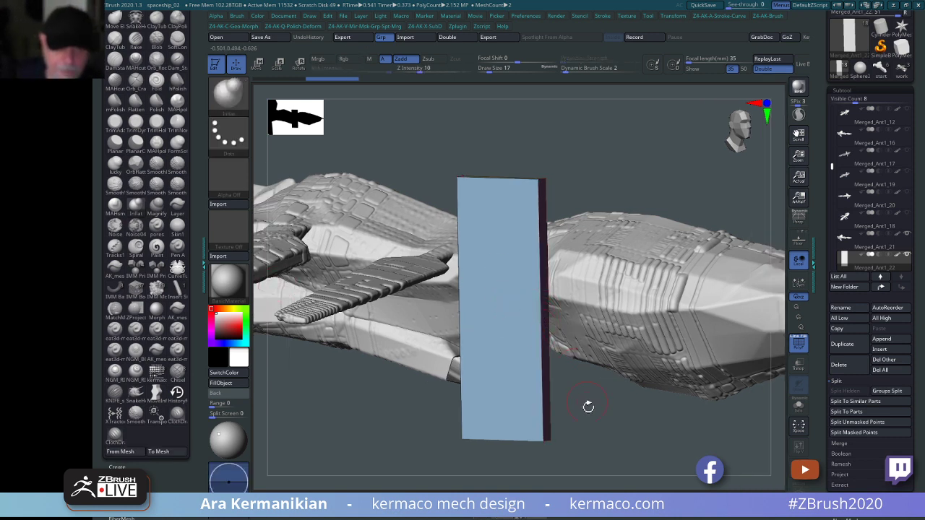
# Try to insert multiple edge loops on the slab's long edge with ZModeler and acknowledge the error dialog.
pyautogui.keyDown('alt'); pyautogui.moveTo(594, 421); pyautogui.dragTo(544, 344); pyautogui.keyUp('alt')
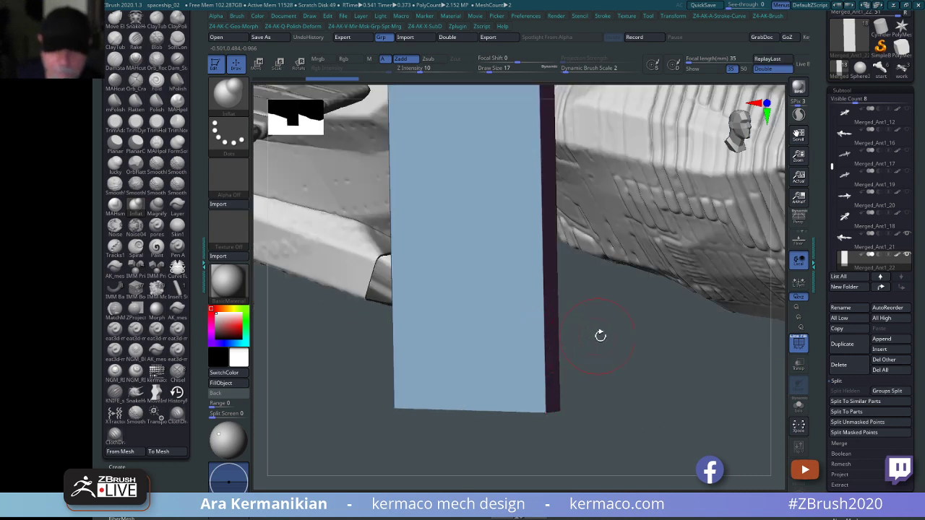
pyautogui.moveTo(599, 336); pyautogui.dragTo(546, 348)
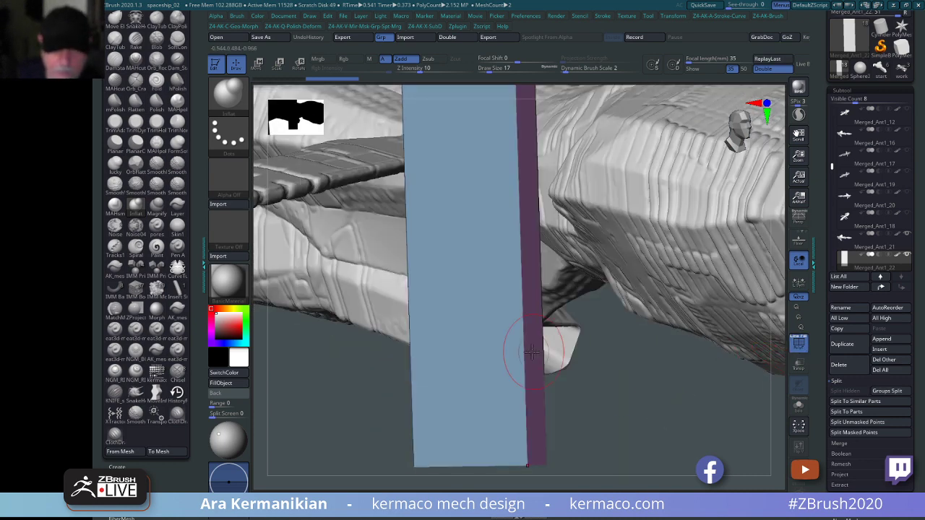
pyautogui.press('b')
pyautogui.press('z')
pyautogui.press('m')
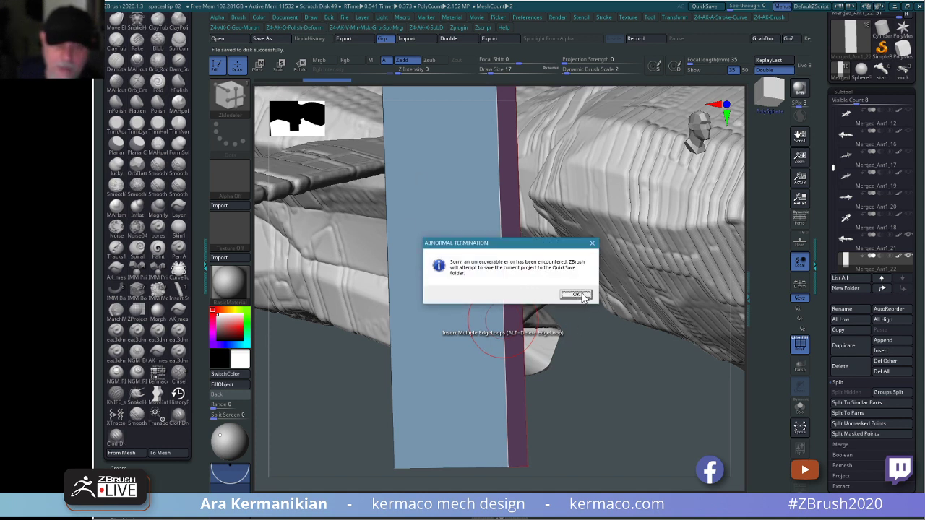
pyautogui.click(576, 295)
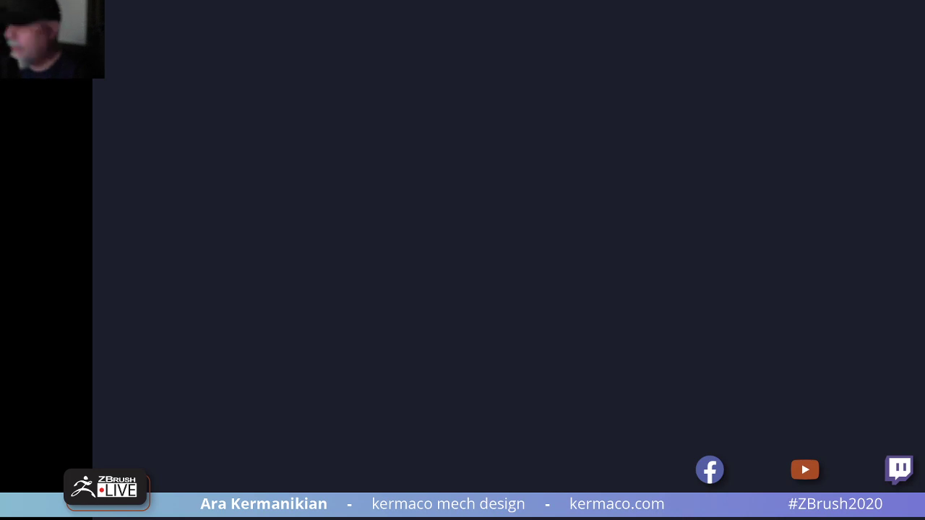
# Open the QS_3445.ZPR QuickSave project without saving changes to the current project.
pyautogui.moveTo(924, 137); pyautogui.dragTo(495, 142)
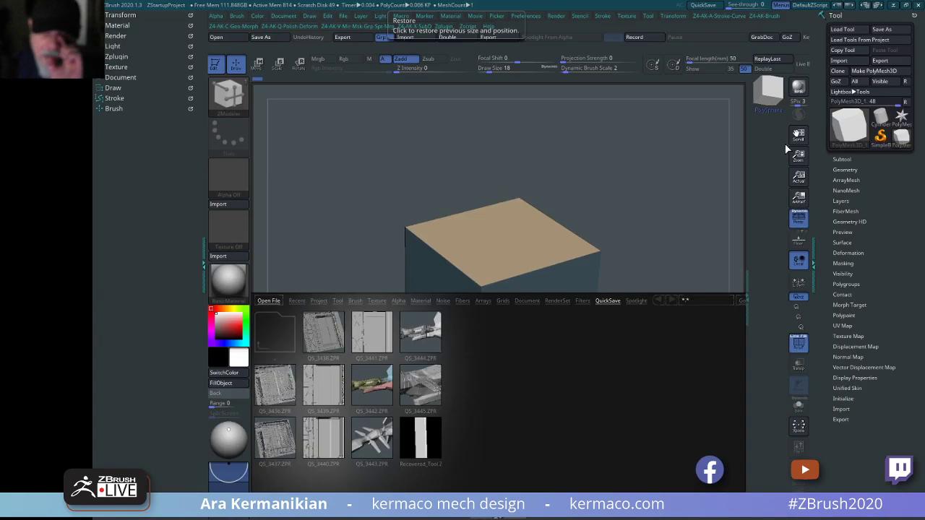
pyautogui.click(785, 143)
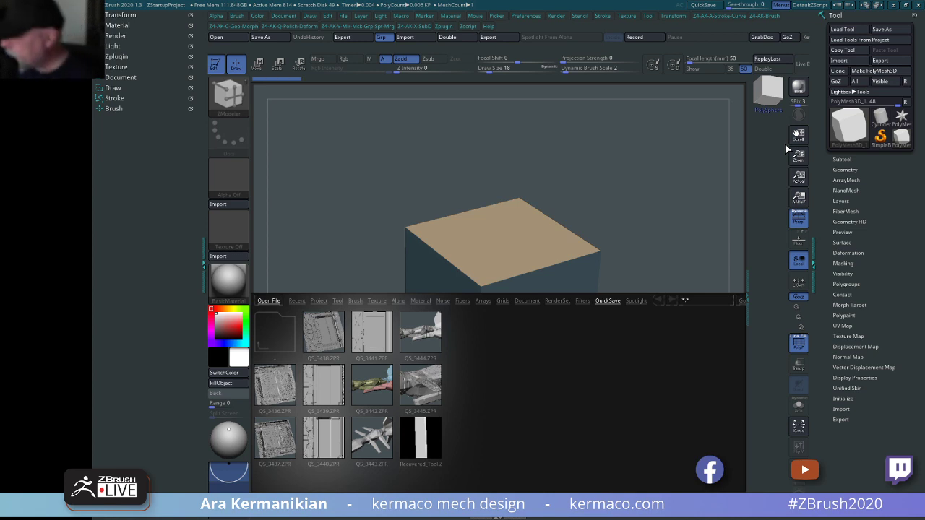
pyautogui.click(421, 377)
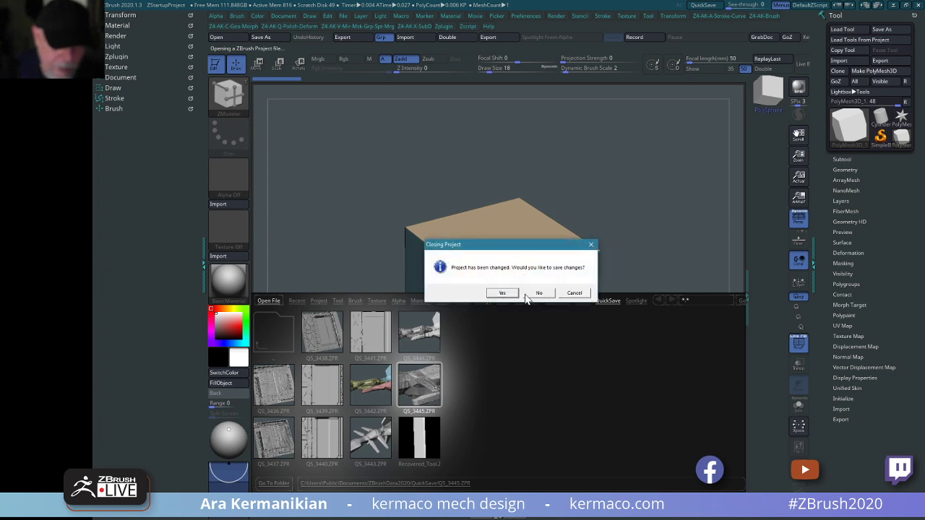
pyautogui.click(574, 294)
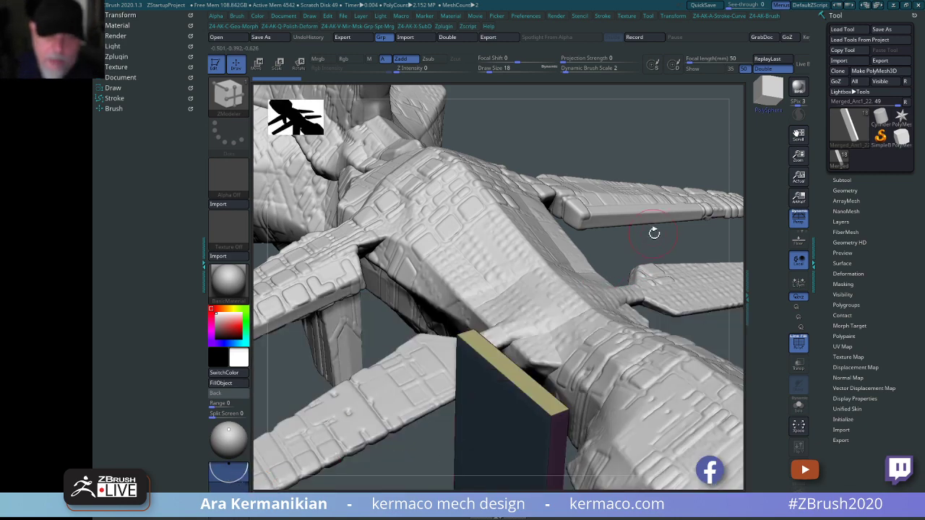
# Insert multiple edge loops along the long vertical edge of the rectangular slab beside the spaceship with ZModeler.
pyautogui.press('f')
pyautogui.moveTo(682, 239); pyautogui.dragTo(669, 153)
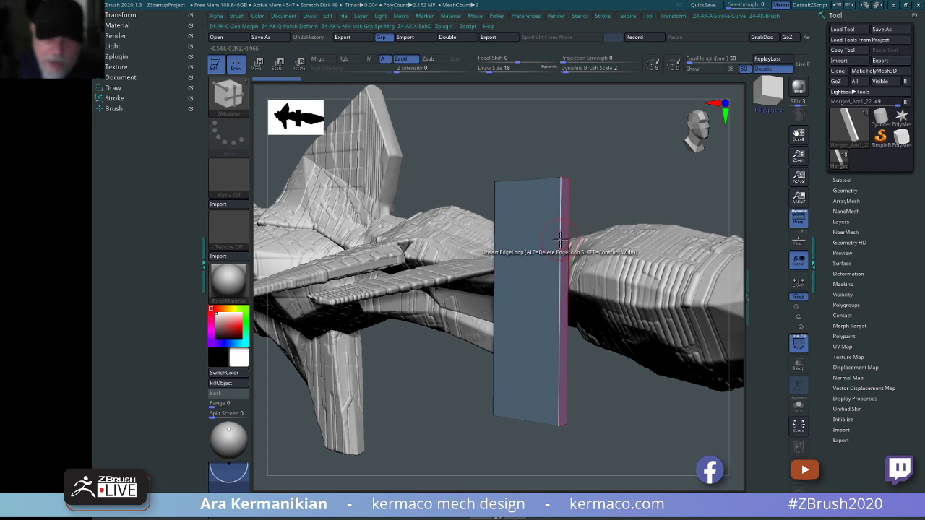
pyautogui.press('space')
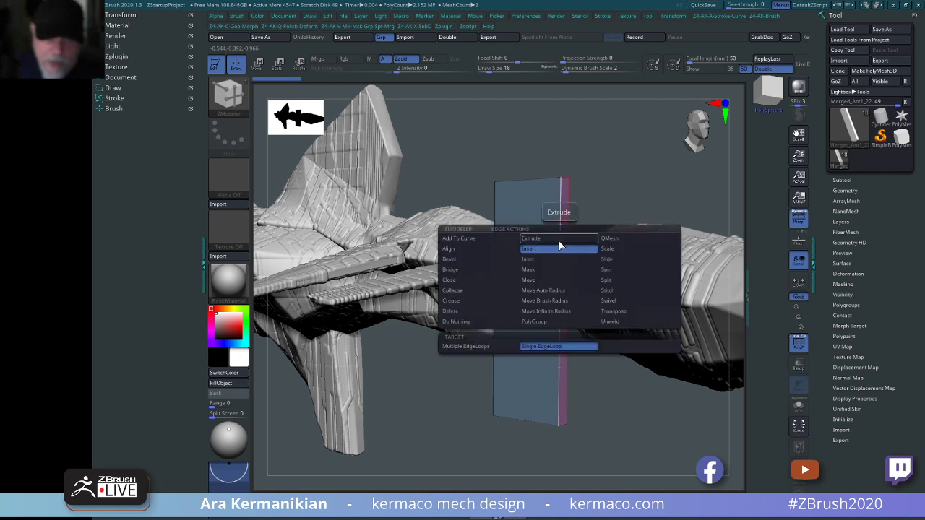
pyautogui.click(491, 347)
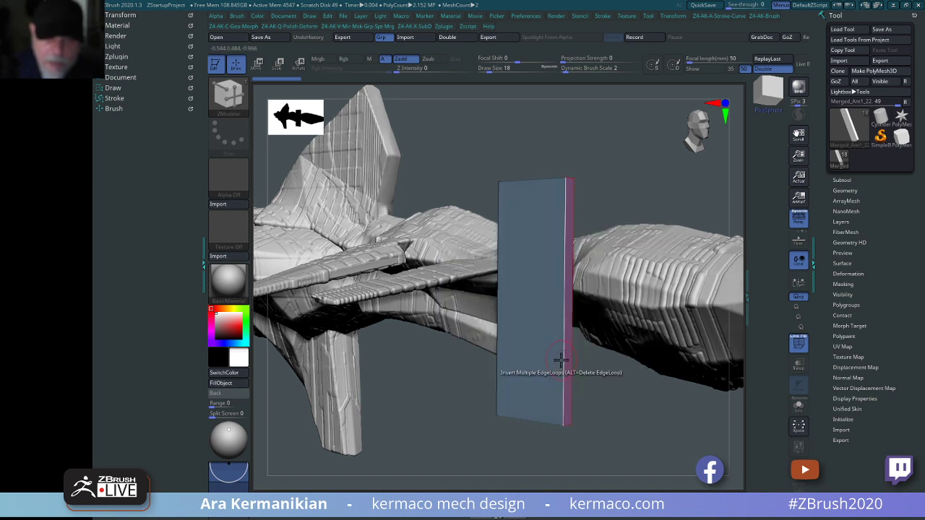
pyautogui.press('space')
pyautogui.click(570, 389)
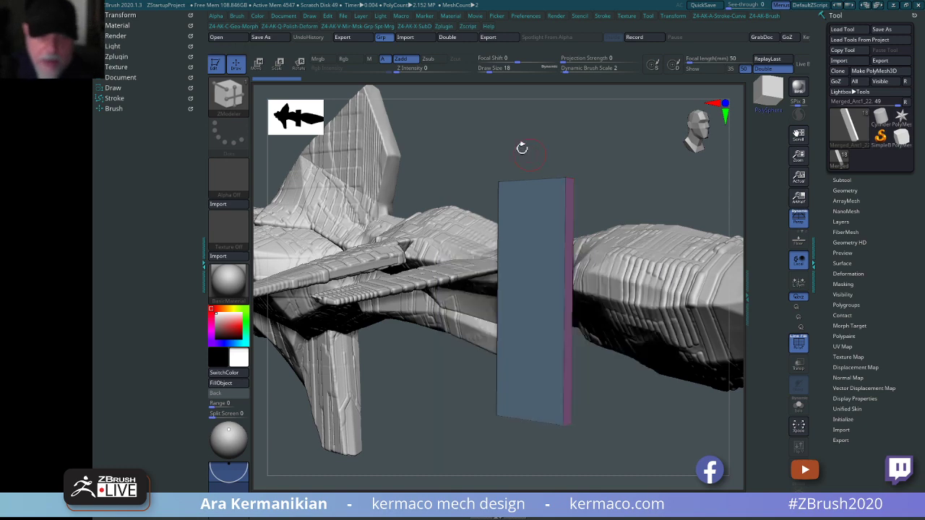
pyautogui.click(560, 232)
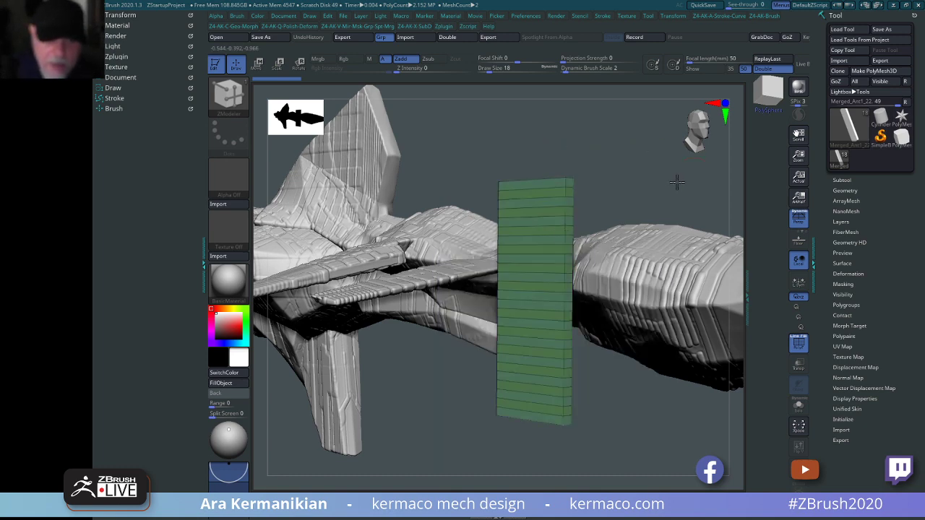
# Undo and redo the edge loop insertion on the slab.
pyautogui.moveTo(652, 143)
pyautogui.mouseDown()
pyautogui.moveTo(642, 155)
pyautogui.moveTo(645, 219)
pyautogui.mouseUp()
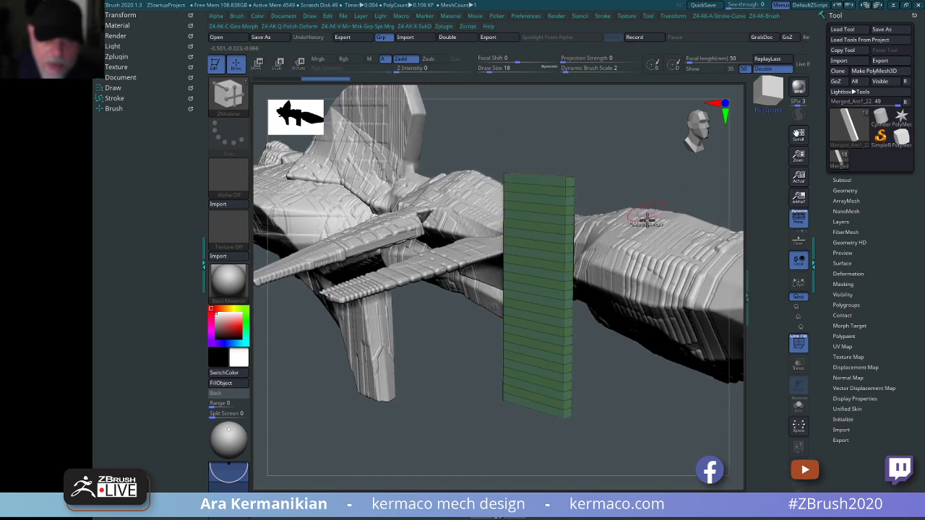
pyautogui.press('ctrl')
pyautogui.hotkey('ctrl', 'z')
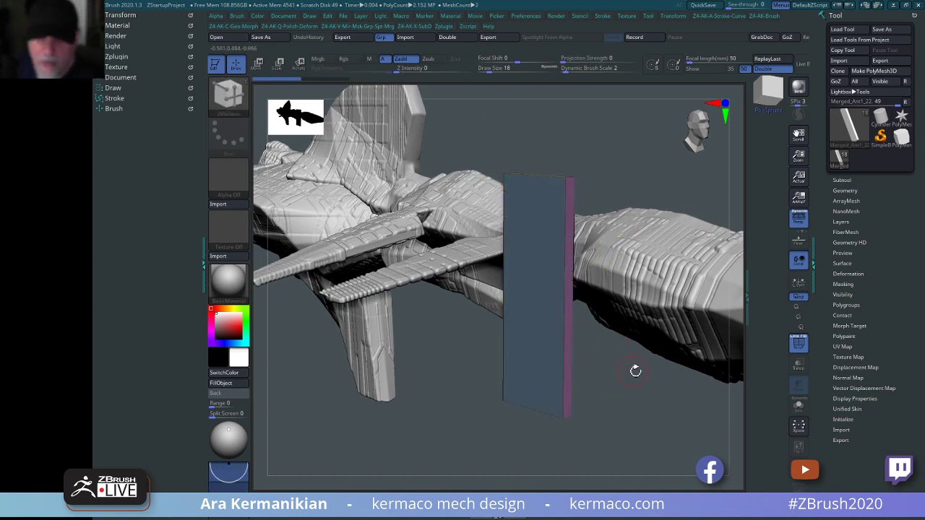
pyautogui.hotkey('ctrl', 'shift', 'z')
# Centre the gizmo on the segmented slab and apply the Bend Arc deformer to it.
pyautogui.moveTo(609, 415); pyautogui.dragTo(560, 355)
pyautogui.press('w')
pyautogui.moveTo(646, 148); pyautogui.dragTo(607, 166)
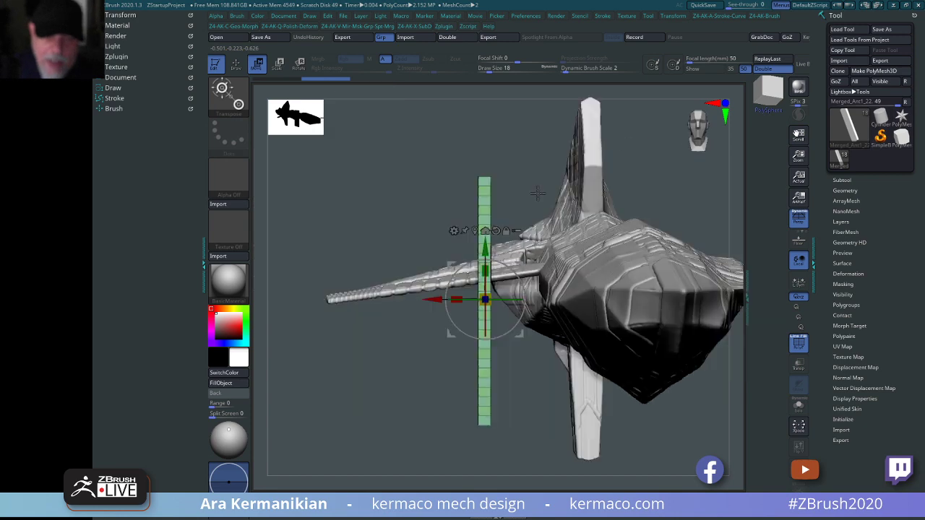
pyautogui.moveTo(483, 230); pyautogui.dragTo(502, 225)
pyautogui.click(484, 230)
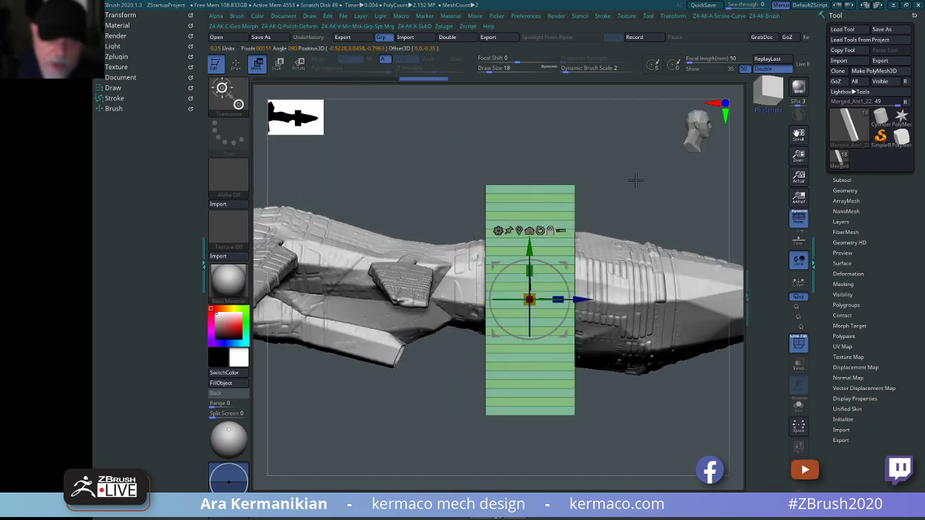
pyautogui.moveTo(598, 166); pyautogui.dragTo(547, 240)
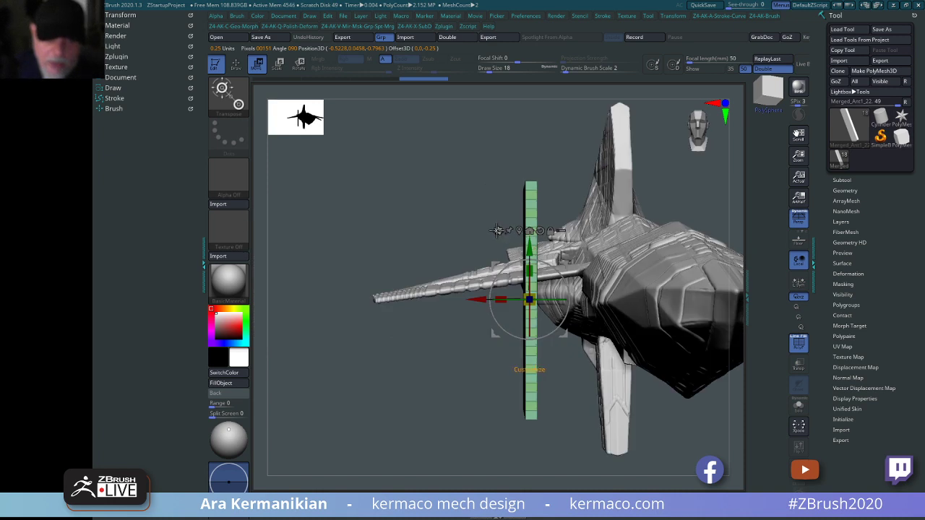
pyautogui.click(529, 230)
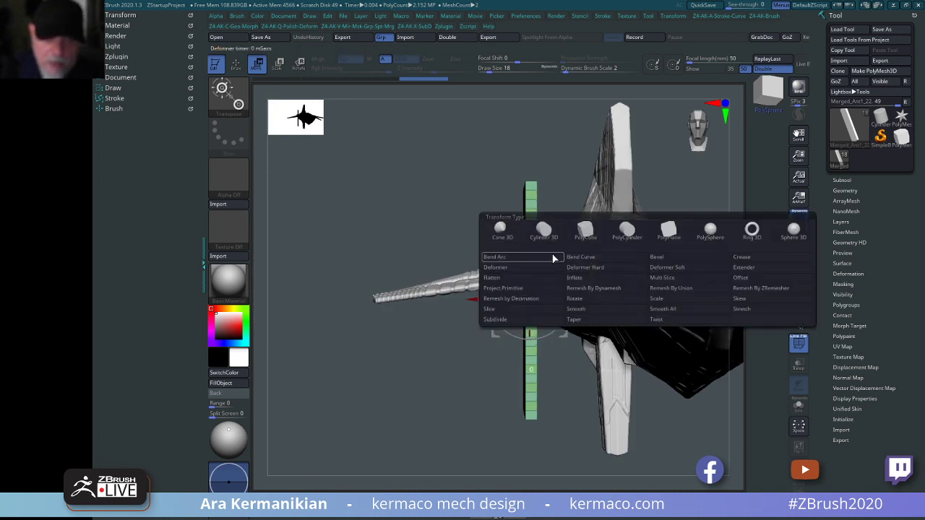
pyautogui.click(504, 257)
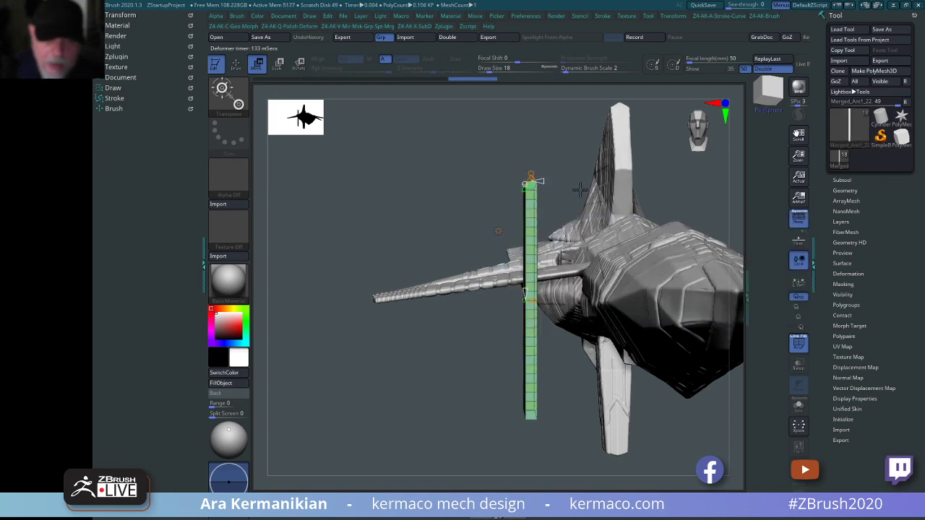
# Examine the Bend Arc handles on the slab from several angles and return to the front view.
pyautogui.moveTo(580, 189); pyautogui.dragTo(538, 318)
pyautogui.moveTo(390, 370); pyautogui.dragTo(530, 327)
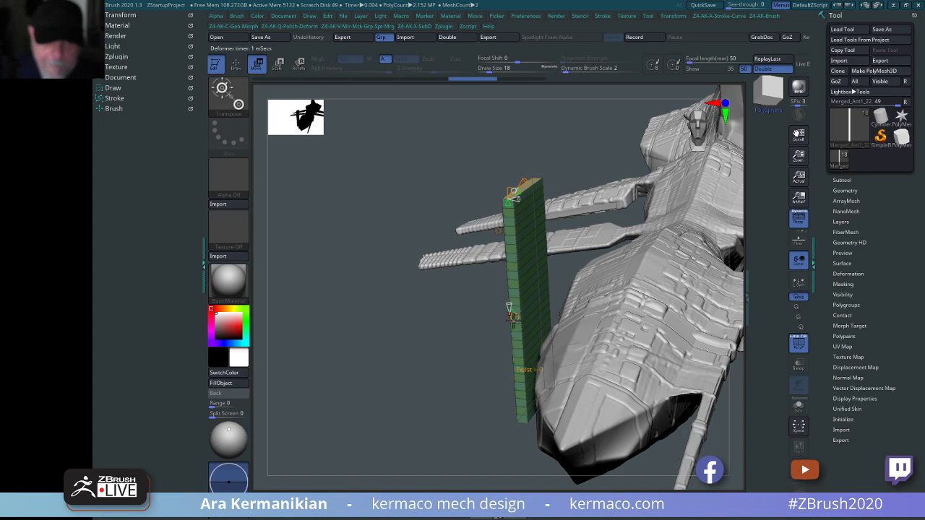
pyautogui.moveTo(431, 360); pyautogui.dragTo(480, 322)
pyautogui.moveTo(579, 175); pyautogui.dragTo(517, 210)
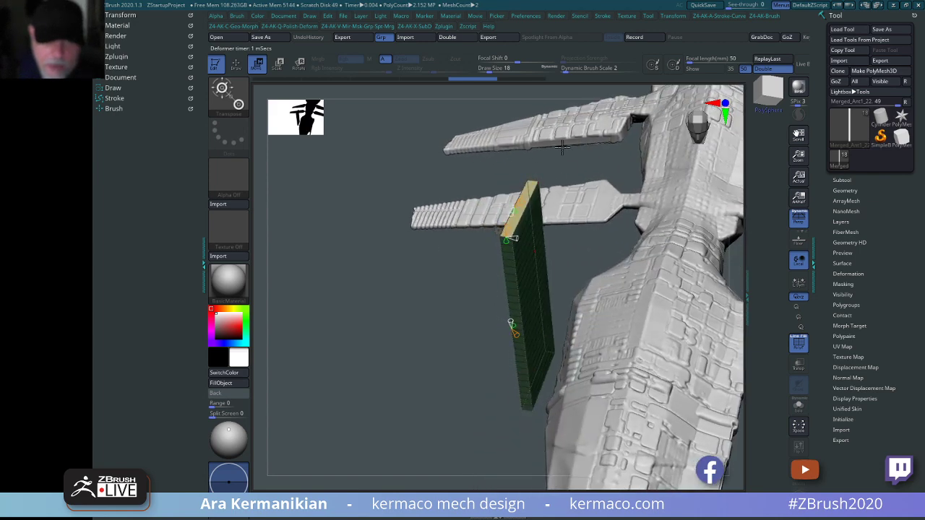
pyautogui.moveTo(346, 326)
pyautogui.mouseDown()
pyautogui.moveTo(584, 211)
pyautogui.moveTo(513, 261)
pyautogui.moveTo(534, 218)
pyautogui.mouseUp()
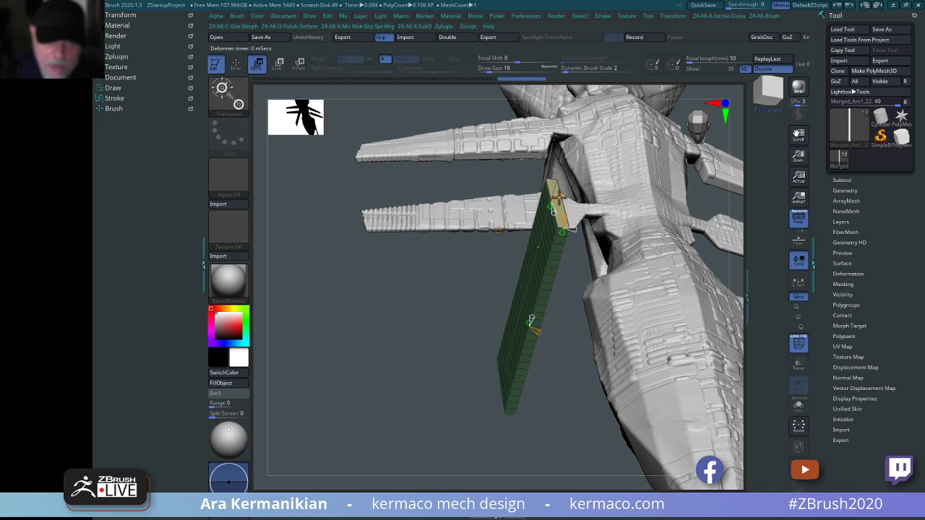
pyautogui.moveTo(623, 174); pyautogui.dragTo(614, 178)
pyautogui.keyDown('shift'); pyautogui.moveTo(573, 371); pyautogui.dragTo(582, 291); pyautogui.keyUp('shift')
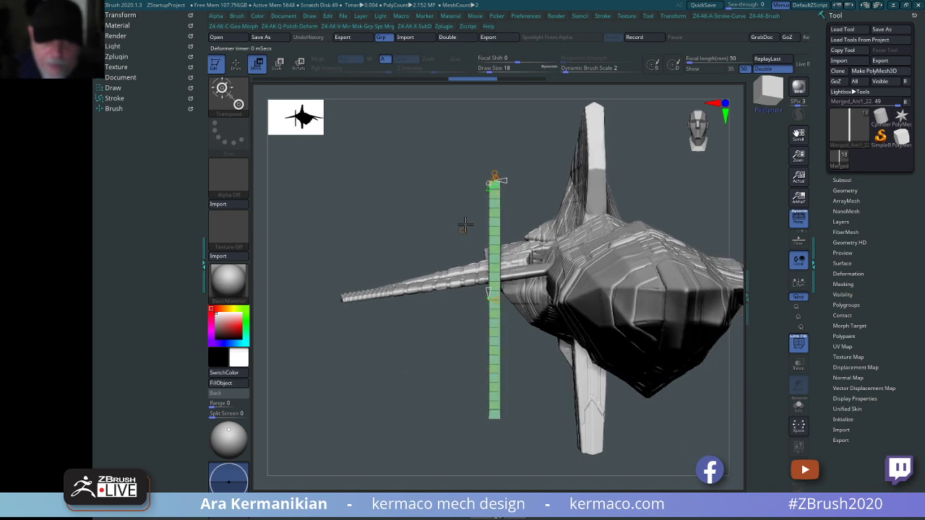
# Try the Bend Curve deformer on the slab by moving its middle bend handle in front view, and undo the result.
pyautogui.click(464, 230)
pyautogui.click(544, 271)
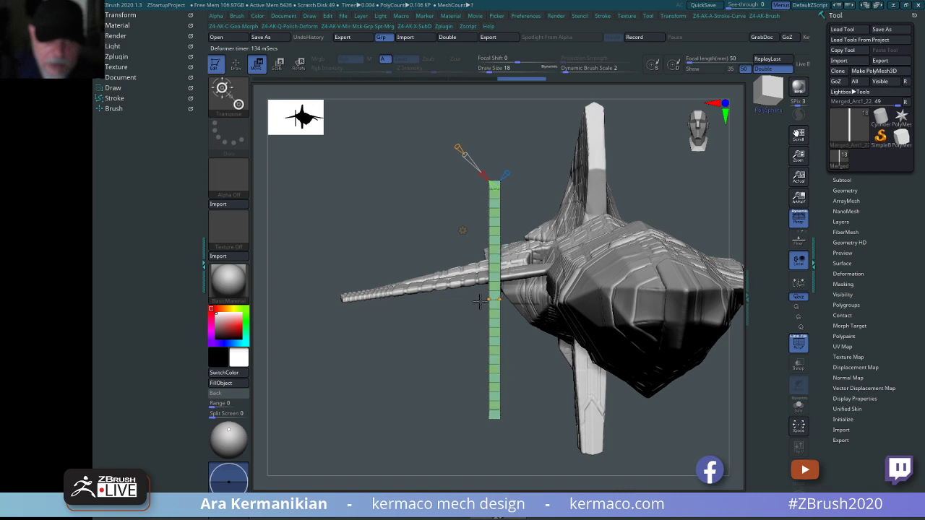
pyautogui.moveTo(378, 355); pyautogui.dragTo(489, 262)
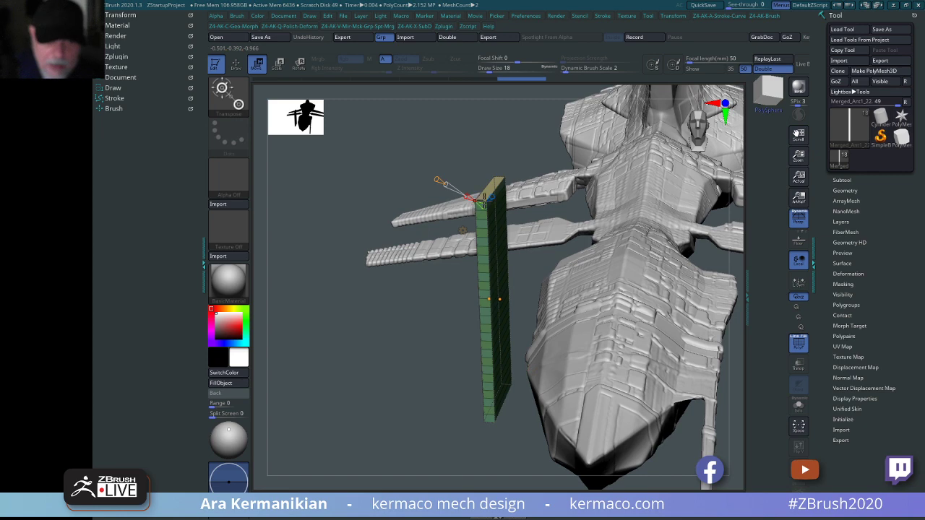
pyautogui.moveTo(430, 309); pyautogui.dragTo(511, 269)
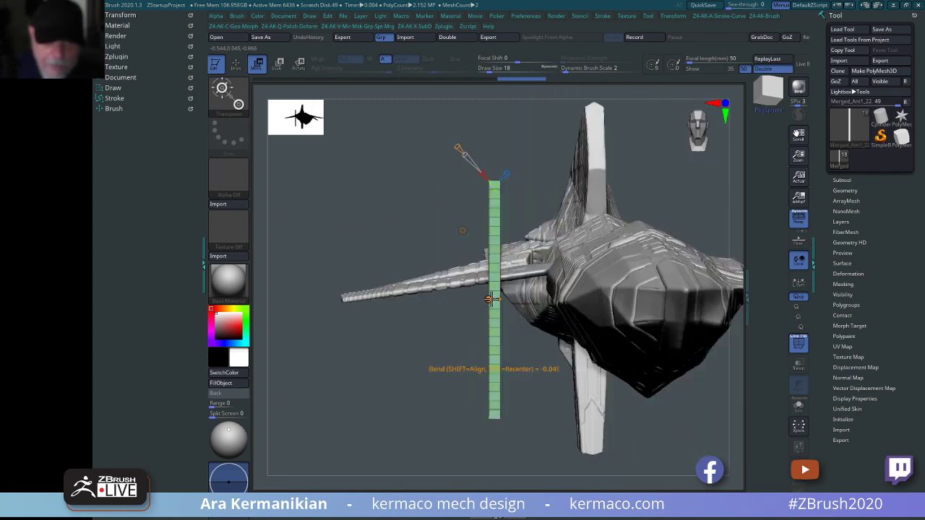
pyautogui.moveTo(489, 299)
pyautogui.mouseDown()
pyautogui.moveTo(452, 297)
pyautogui.moveTo(489, 310)
pyautogui.mouseUp()
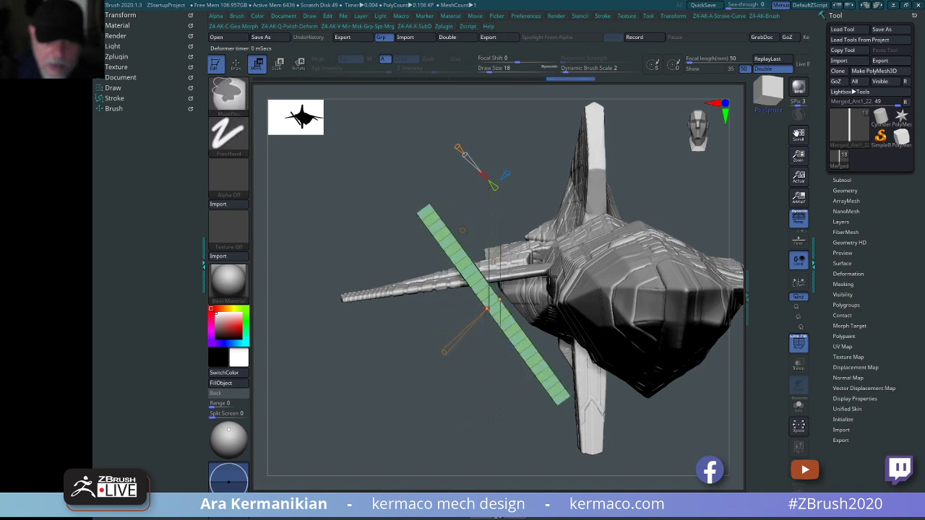
pyautogui.hotkey('ctrl', 'z')
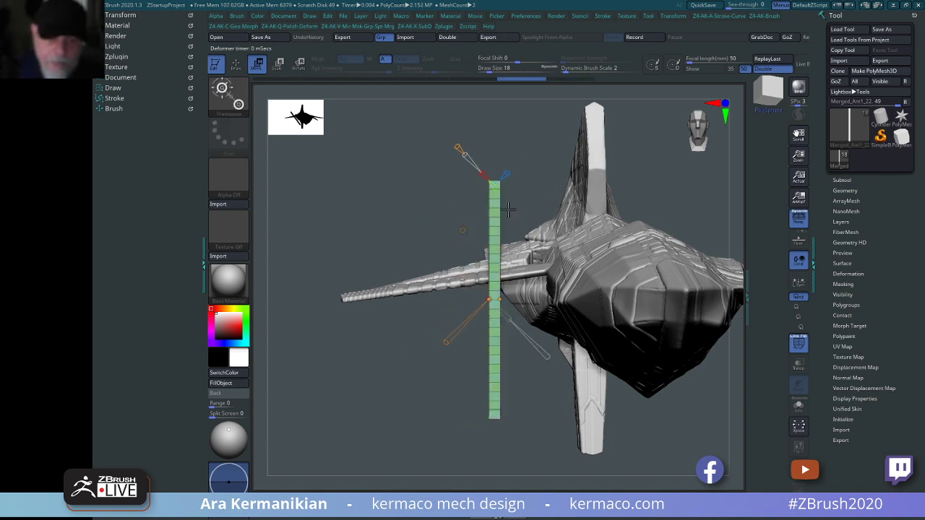
# Switch the slab back to the Bend Arc deformer and try a bend in side view, undoing the attempt.
pyautogui.click(461, 230)
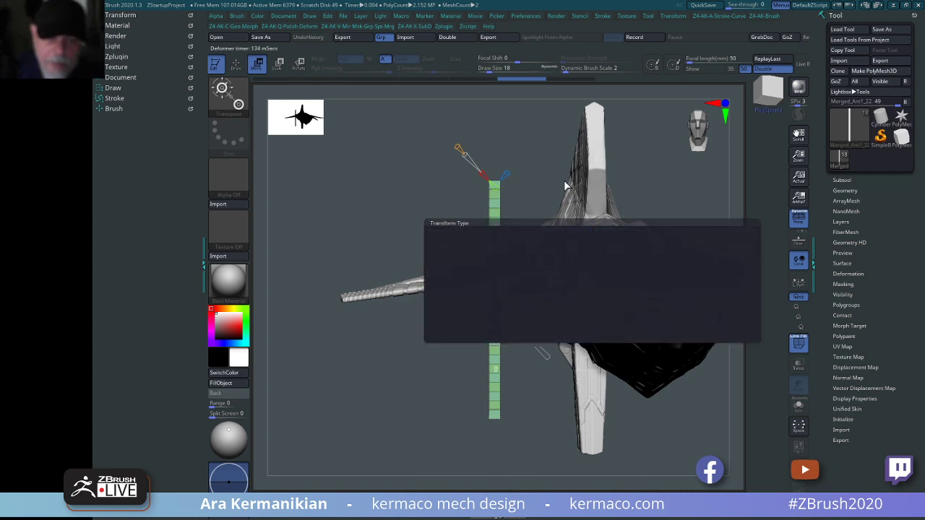
pyautogui.moveTo(548, 123); pyautogui.dragTo(588, 118)
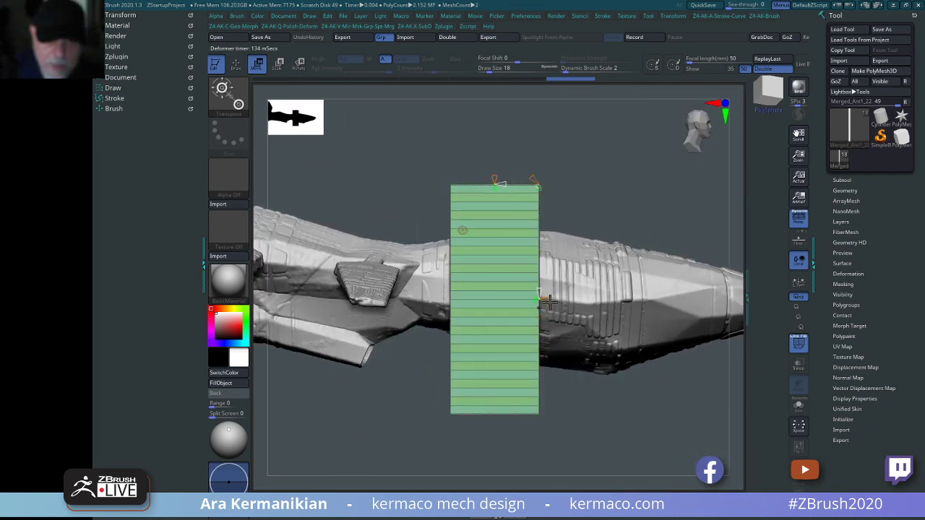
pyautogui.moveTo(540, 300)
pyautogui.mouseDown()
pyautogui.moveTo(464, 294)
pyautogui.moveTo(474, 296)
pyautogui.mouseUp()
pyautogui.hotkey('ctrl', 'z')
pyautogui.hotkey('ctrl', 'z')
# Try bending the slab into an arc that curves away from the nose, and undo the bend.
pyautogui.moveTo(634, 165); pyautogui.dragTo(470, 192)
pyautogui.moveTo(516, 156); pyautogui.dragTo(509, 301)
pyautogui.hotkey('ctrl', 'z')
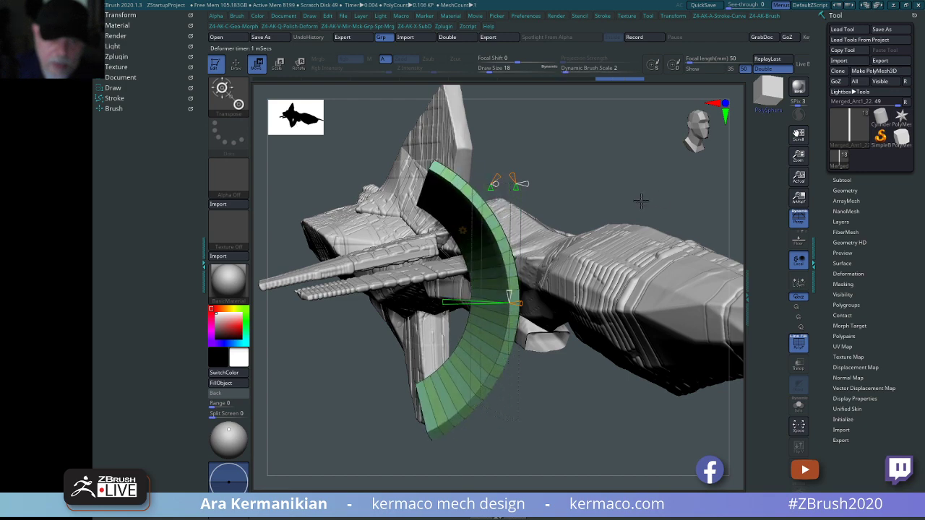
pyautogui.moveTo(641, 201); pyautogui.dragTo(555, 308)
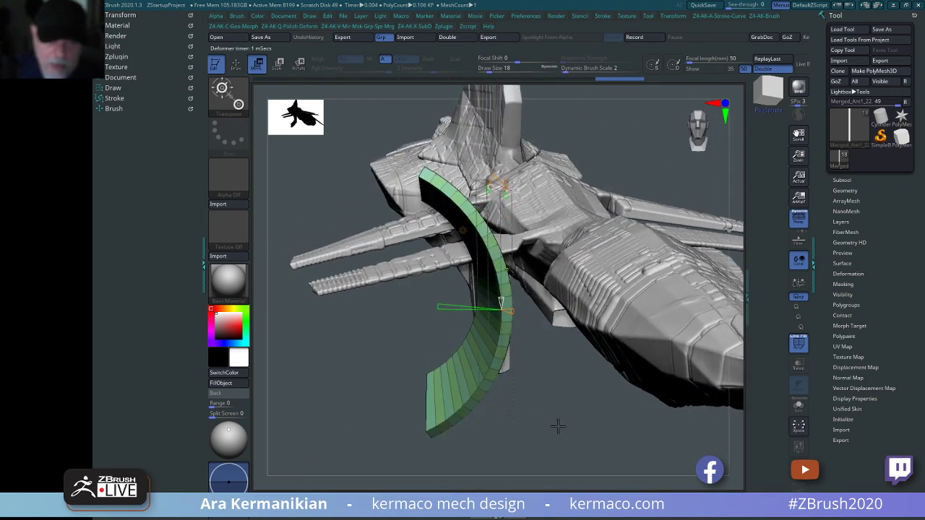
pyautogui.hotkey('ctrl', 'z')
# Try bending the slab into an arc toward the fuselage with perspective still on, and undo it.
pyautogui.moveTo(563, 423); pyautogui.dragTo(528, 358)
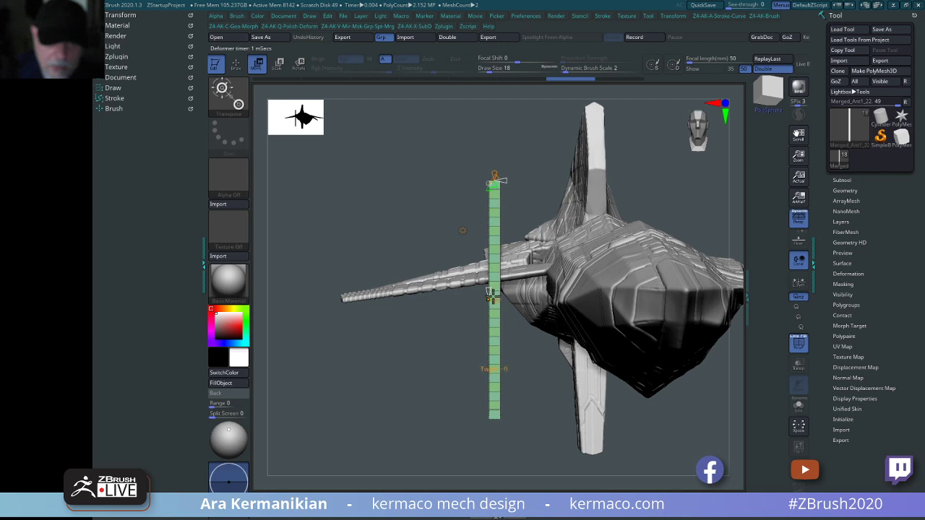
pyautogui.moveTo(493, 295); pyautogui.dragTo(544, 298)
pyautogui.hotkey('ctrl', 'z')
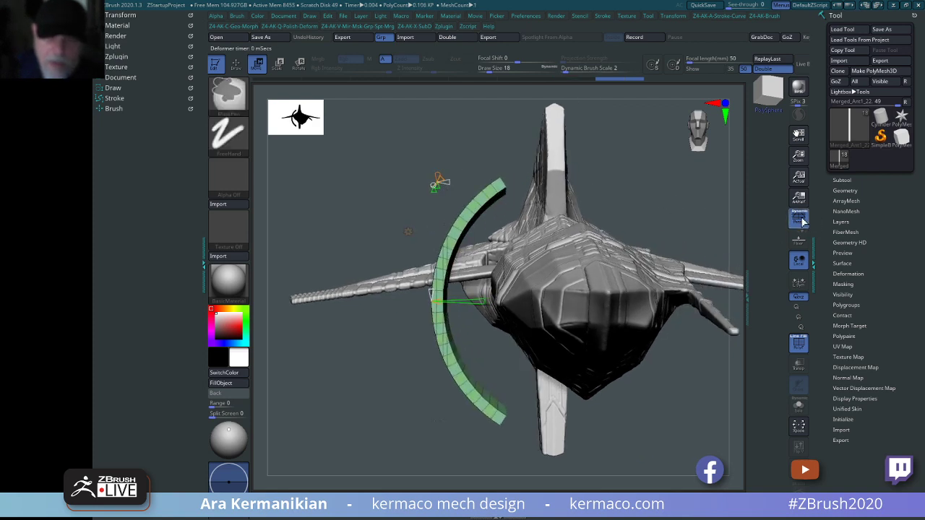
# Turn off perspective and bend the slab with Bend Arc into an arc whose ends curve toward the fuselage.
pyautogui.click(798, 216)
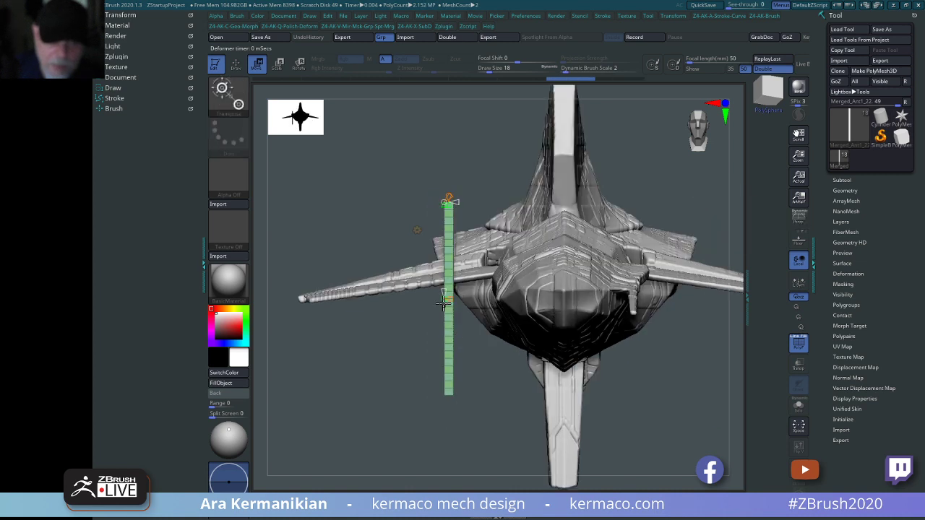
pyautogui.moveTo(450, 298); pyautogui.dragTo(491, 299)
pyautogui.keyDown('shift'); pyautogui.moveTo(666, 198); pyautogui.dragTo(716, 190); pyautogui.keyUp('shift')
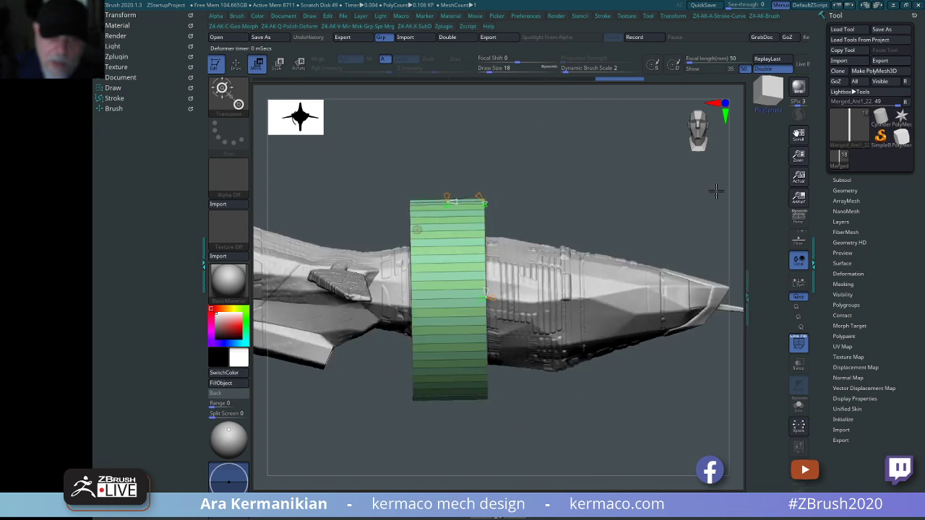
# Scale the curved panel down uniformly beside the fuselage and return to Draw mode.
pyautogui.moveTo(623, 202); pyautogui.dragTo(641, 213)
pyautogui.moveTo(467, 278); pyautogui.dragTo(459, 281)
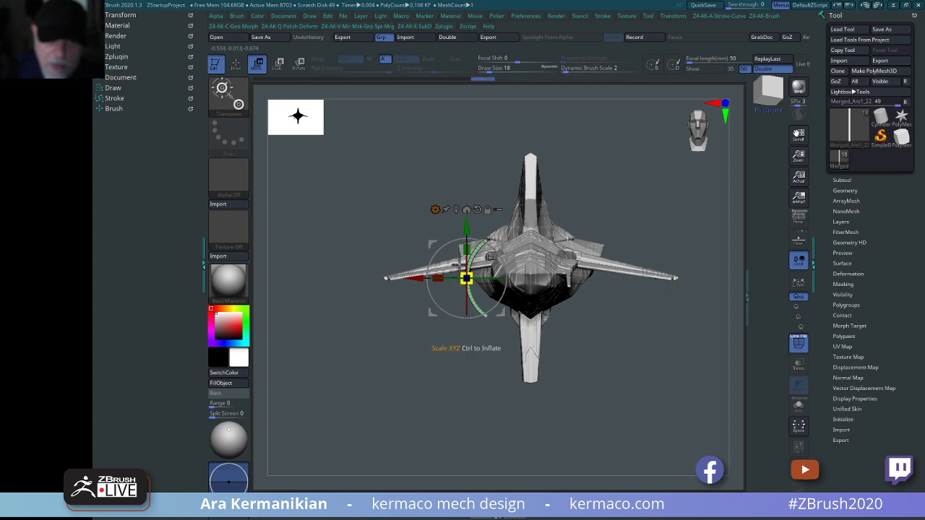
pyautogui.moveTo(673, 209)
pyautogui.mouseDown()
pyautogui.moveTo(688, 228)
pyautogui.moveTo(685, 218)
pyautogui.mouseUp()
pyautogui.press('q')
pyautogui.moveTo(661, 278)
pyautogui.mouseDown()
pyautogui.moveTo(737, 274)
pyautogui.moveTo(738, 266)
pyautogui.mouseUp()
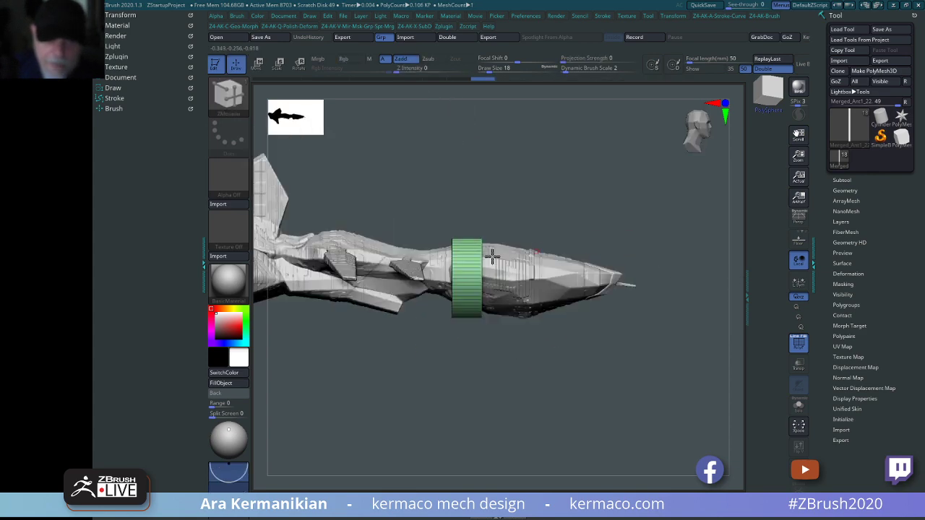
# Scale the curved panel to about 0.90 along its vertical axis, working from the ship's front view.
pyautogui.press('w')
pyautogui.moveTo(512, 280)
pyautogui.mouseDown()
pyautogui.moveTo(505, 280)
pyautogui.moveTo(517, 279)
pyautogui.mouseUp()
pyautogui.moveTo(653, 173); pyautogui.dragTo(644, 205)
pyautogui.keyDown('alt'); pyautogui.moveTo(694, 177); pyautogui.dragTo(651, 235); pyautogui.keyUp('alt')
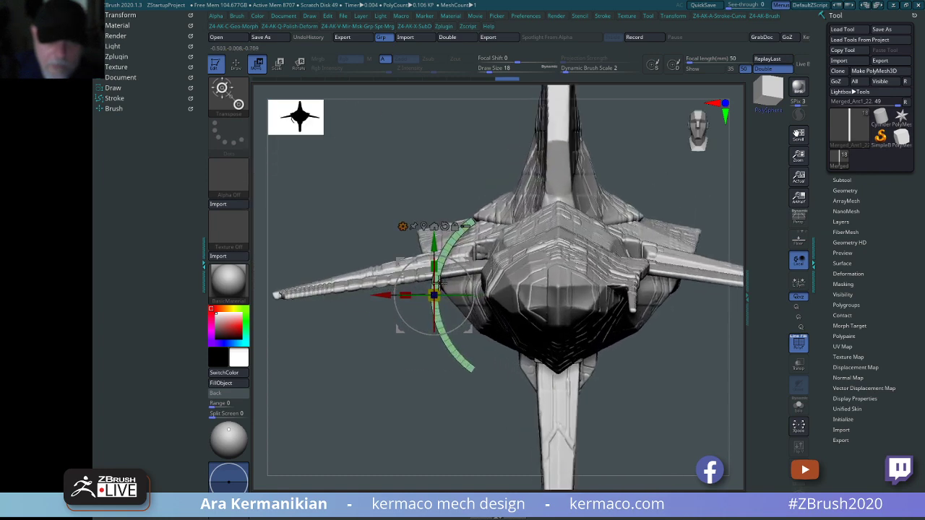
pyautogui.moveTo(436, 269); pyautogui.dragTo(435, 278)
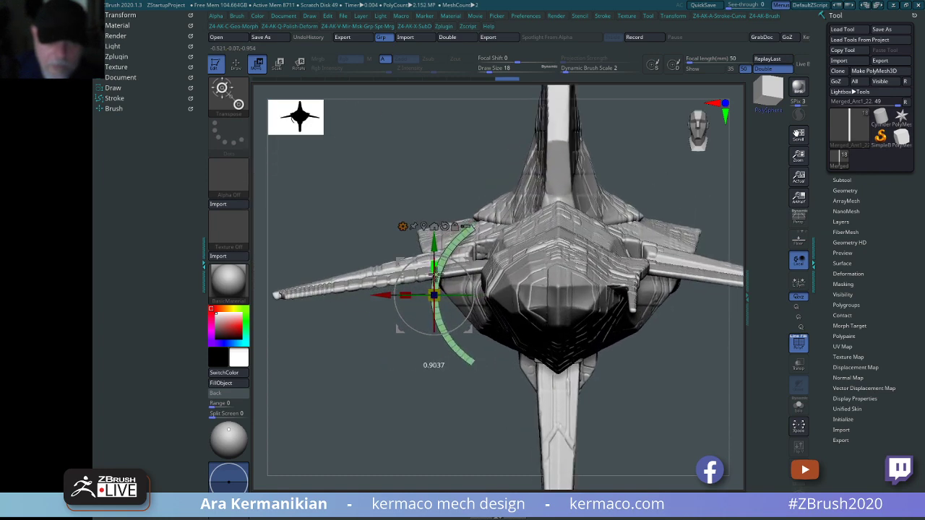
# Tighten the panel's curve around the fuselage with Bend Arc to an angle of -73, and accept the deformation.
pyautogui.click(402, 227)
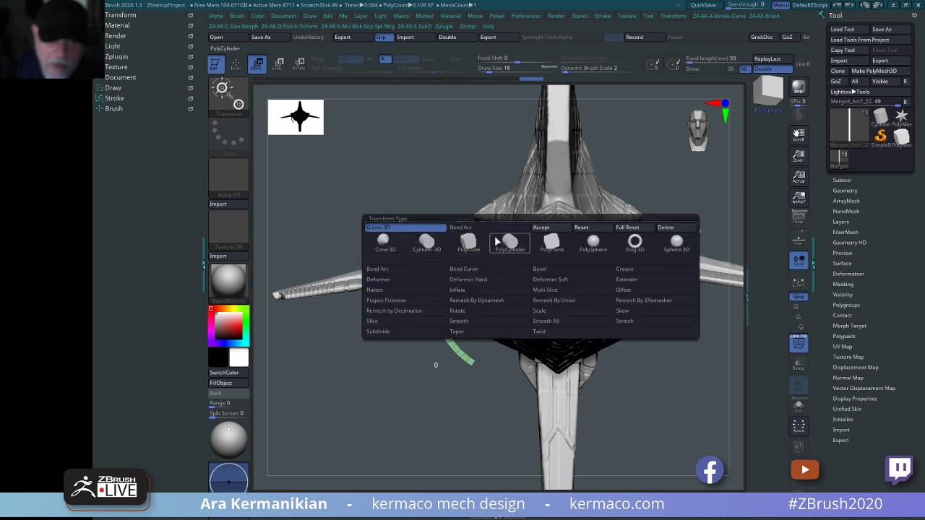
pyautogui.click(461, 228)
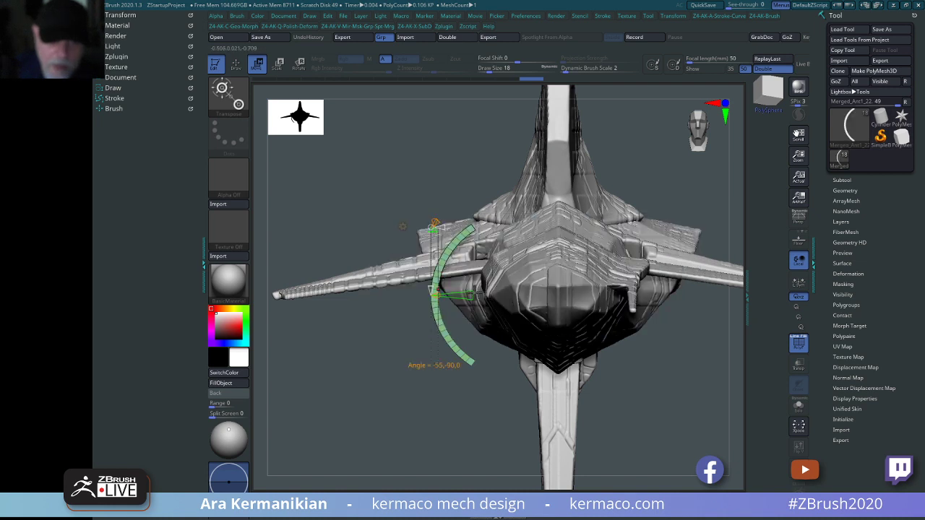
pyautogui.moveTo(471, 295); pyautogui.dragTo(486, 295)
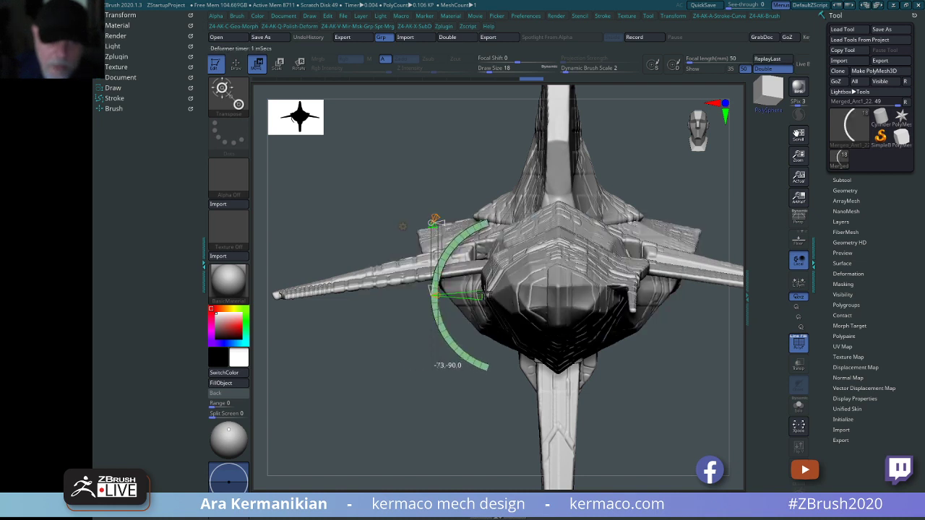
pyautogui.moveTo(299, 194); pyautogui.dragTo(370, 192)
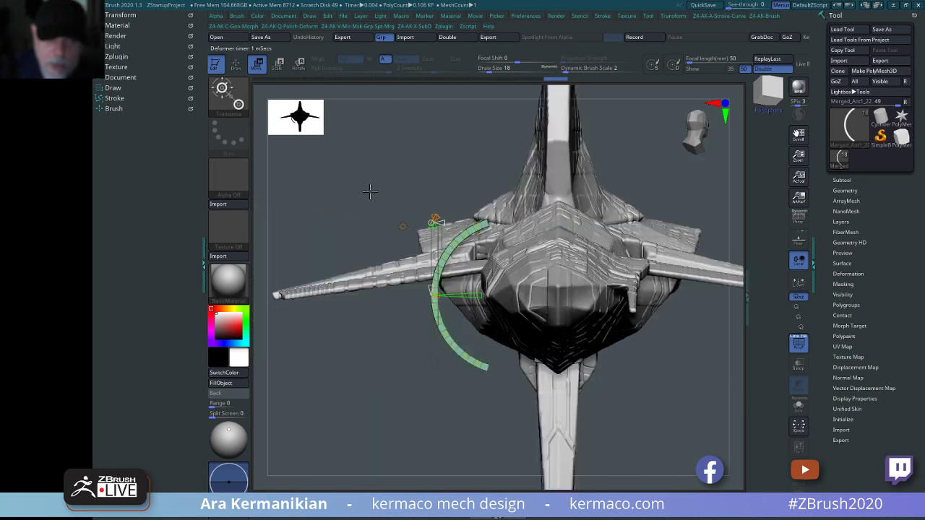
pyautogui.moveTo(455, 159)
pyautogui.keyDown('alt'); pyautogui.mouseDown()
pyautogui.moveTo(458, 169)
pyautogui.moveTo(437, 149)
pyautogui.moveTo(472, 132)
pyautogui.moveTo(627, 195)
pyautogui.moveTo(541, 180)
pyautogui.moveTo(621, 174)
pyautogui.moveTo(574, 186)
pyautogui.moveTo(506, 250)
pyautogui.moveTo(583, 245)
pyautogui.moveTo(571, 278)
pyautogui.moveTo(563, 192)
pyautogui.moveTo(603, 175)
pyautogui.moveTo(570, 191)
pyautogui.moveTo(562, 218)
pyautogui.mouseUp(); pyautogui.keyUp('alt')
pyautogui.press('q')
pyautogui.press('w')
pyautogui.press('q')
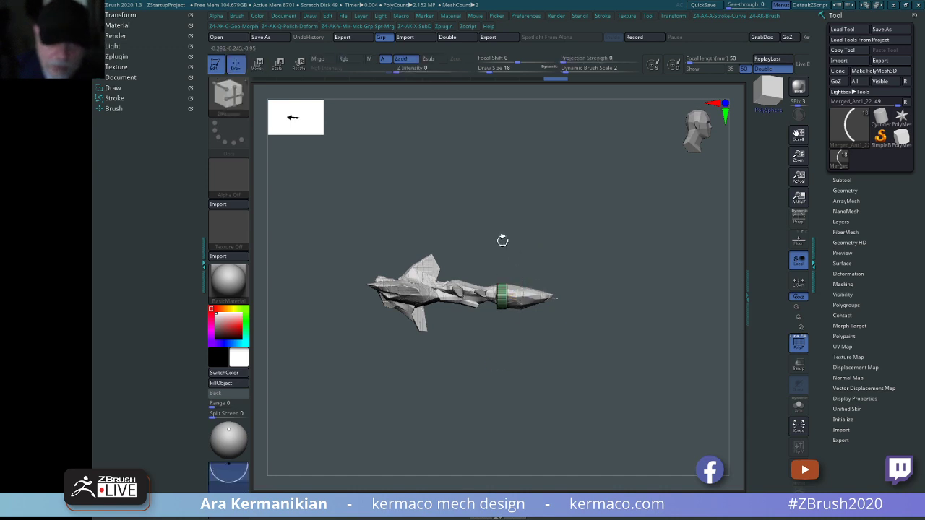
pyautogui.press('w')
pyautogui.click(471, 227)
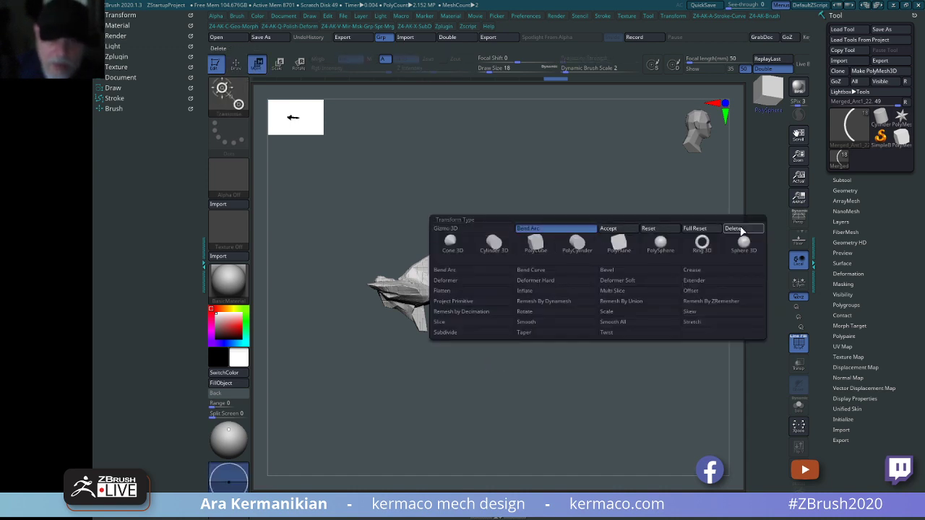
pyautogui.click(623, 228)
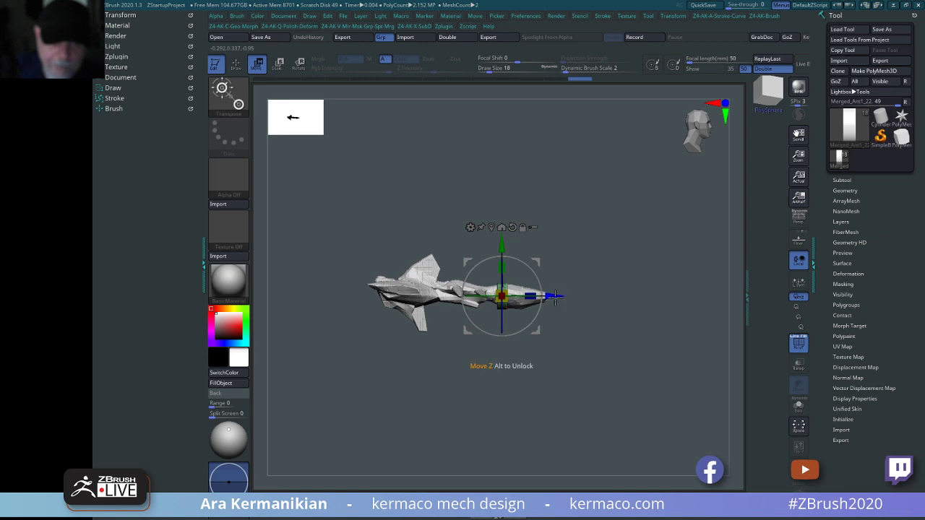
# Move the curved panel slightly toward the nose, in against the fuselage side and slightly upward.
pyautogui.moveTo(555, 297); pyautogui.dragTo(562, 296)
pyautogui.keyDown('alt'); pyautogui.moveTo(611, 252); pyautogui.dragTo(700, 289); pyautogui.keyUp('alt')
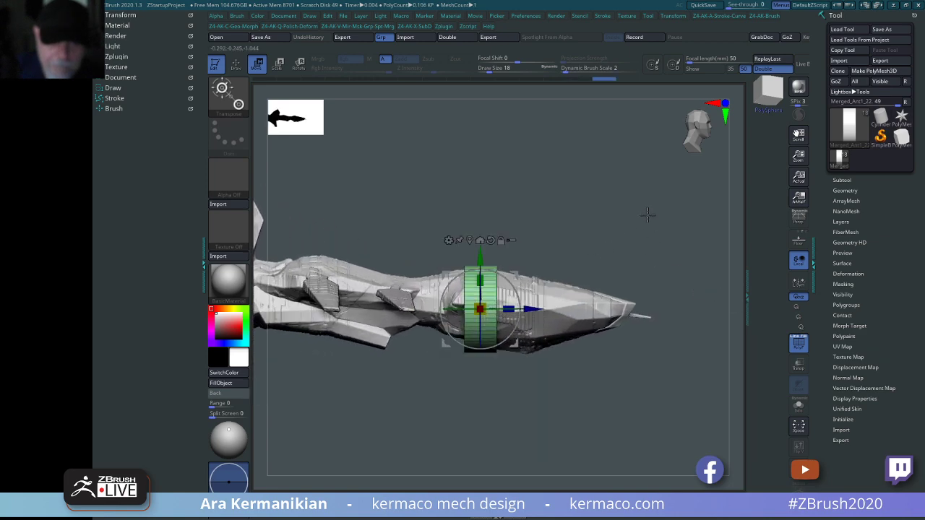
pyautogui.moveTo(648, 215)
pyautogui.keyDown('alt'); pyautogui.mouseDown()
pyautogui.moveTo(636, 238)
pyautogui.moveTo(636, 206)
pyautogui.moveTo(619, 205)
pyautogui.mouseUp(); pyautogui.keyUp('alt')
pyautogui.press('q')
pyautogui.press('w')
pyautogui.moveTo(417, 314); pyautogui.dragTo(435, 313)
pyautogui.moveTo(488, 262); pyautogui.dragTo(488, 258)
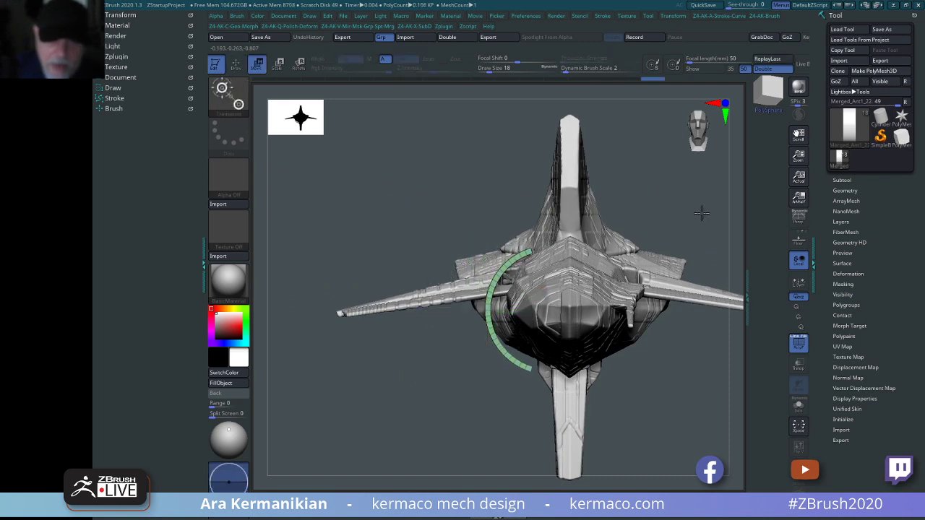
# Choose the faceted sphere from the kermaco primitives insert brush and insert it on the curved panel, undoing the accidental replacement of the panel.
pyautogui.moveTo(702, 214); pyautogui.dragTo(400, 161)
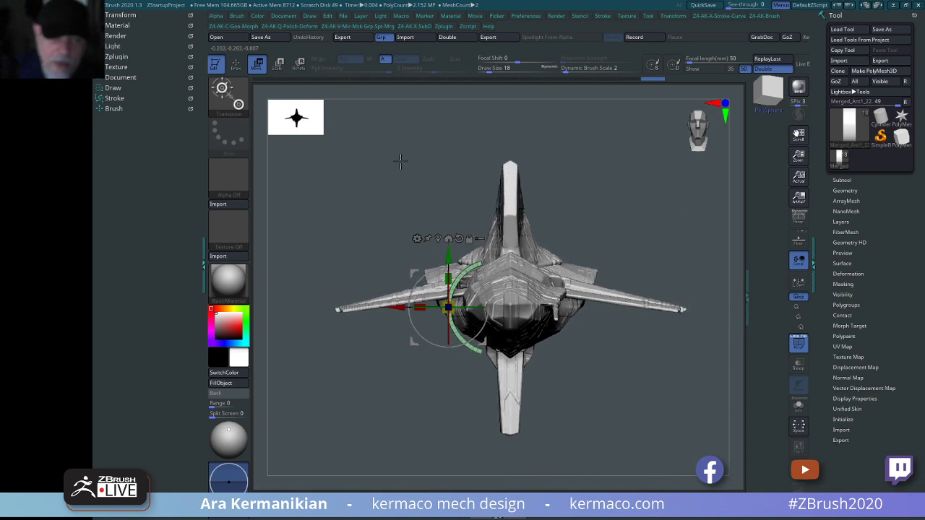
pyautogui.click(114, 108)
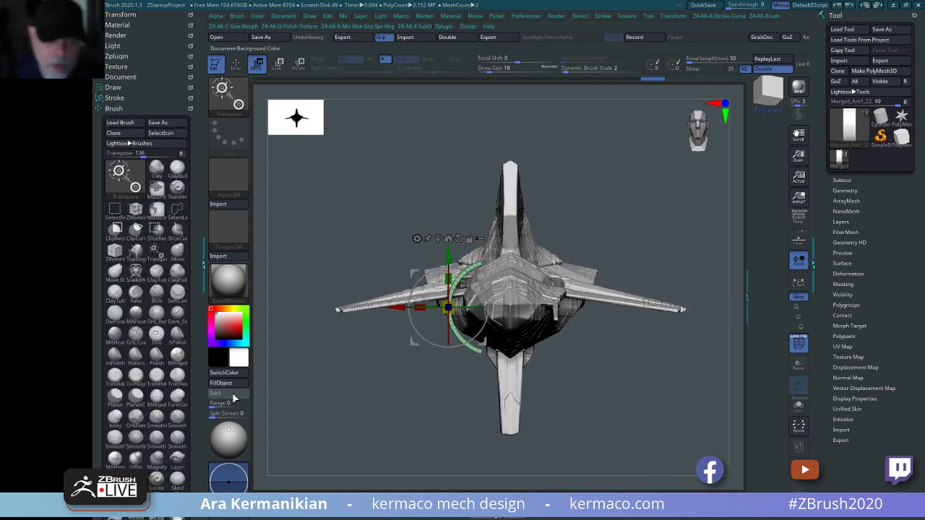
pyautogui.scroll(-6, 197, 393)
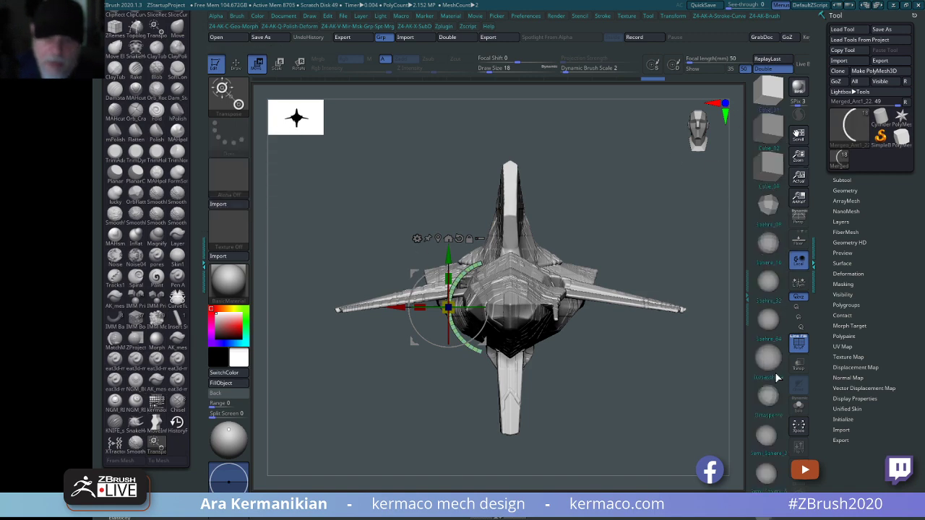
pyautogui.click(768, 396)
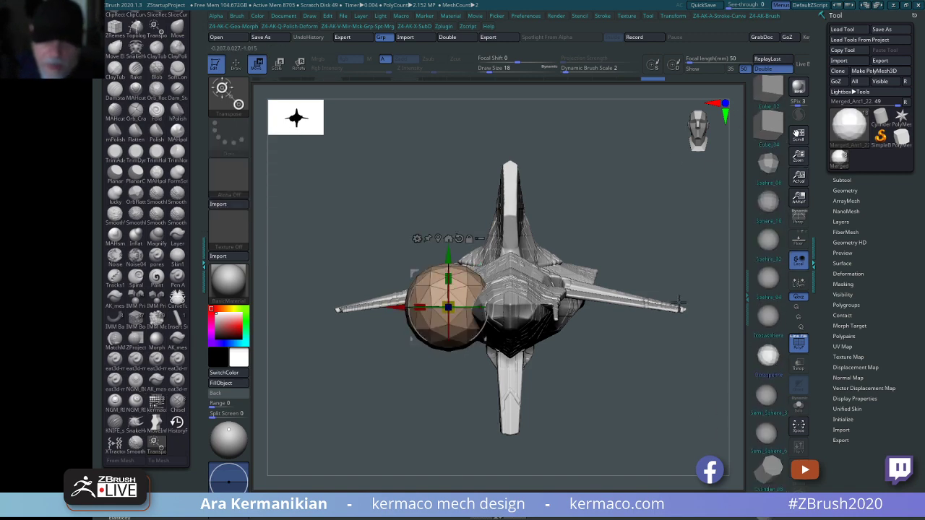
pyautogui.moveTo(690, 227); pyautogui.dragTo(675, 241)
pyautogui.press('q')
pyautogui.moveTo(618, 179); pyautogui.dragTo(651, 184)
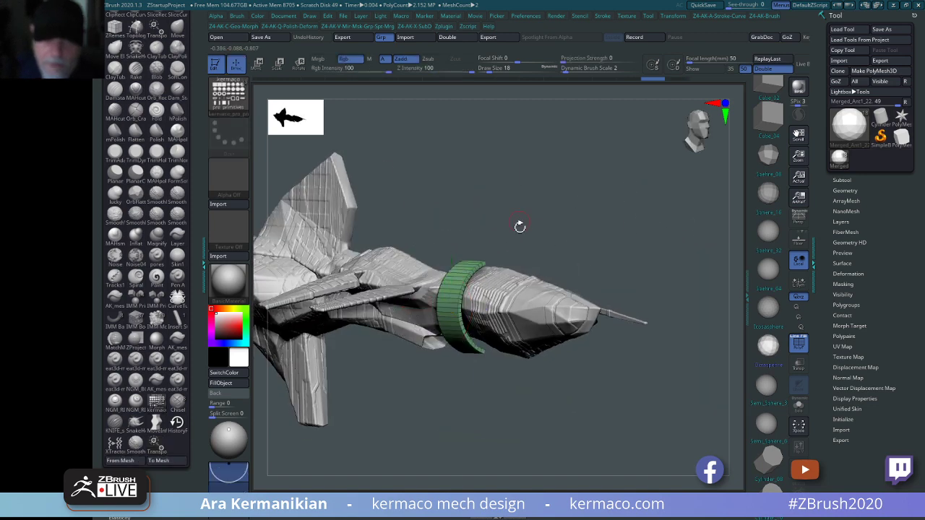
pyautogui.moveTo(520, 225); pyautogui.dragTo(600, 230)
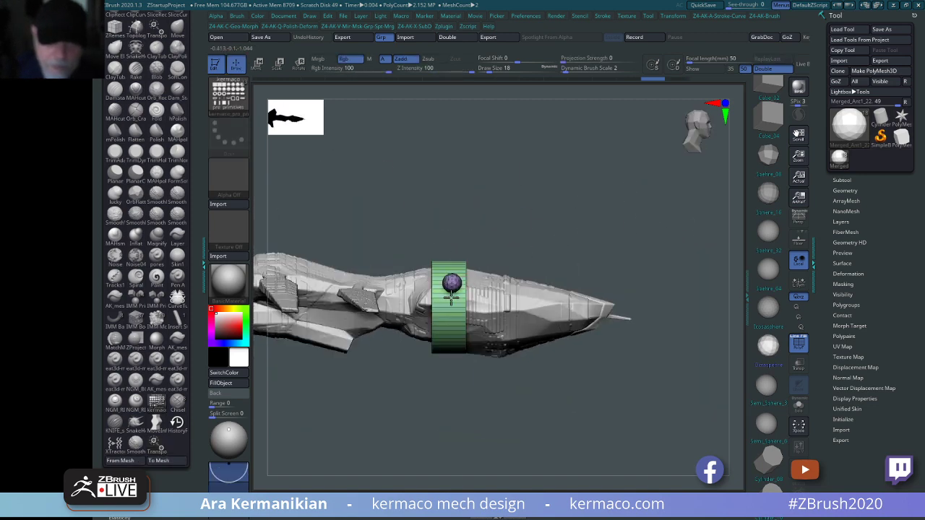
pyautogui.moveTo(451, 297); pyautogui.dragTo(450, 310)
# Center the gizmo on the inserted sphere, reset its orientation and shift the sphere to the ship's centreline.
pyautogui.moveTo(613, 235); pyautogui.dragTo(557, 239)
pyautogui.press('w')
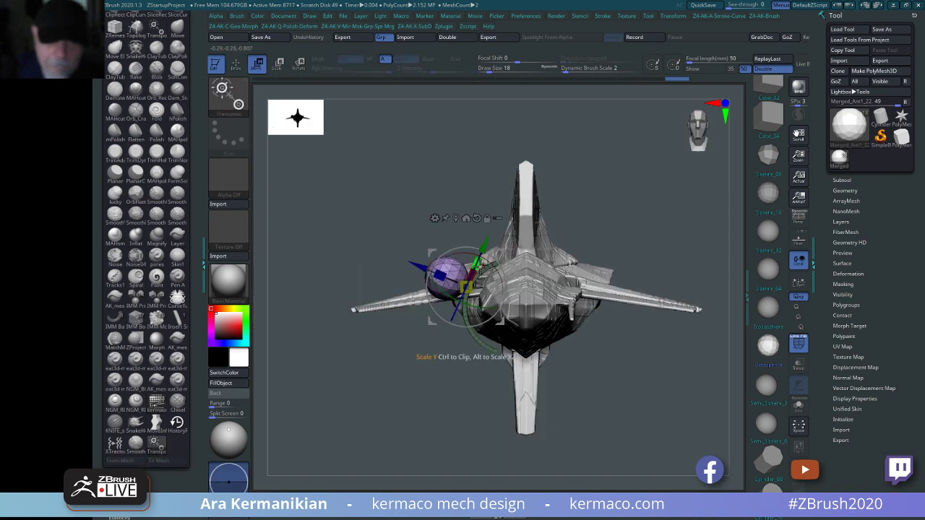
pyautogui.click(465, 217)
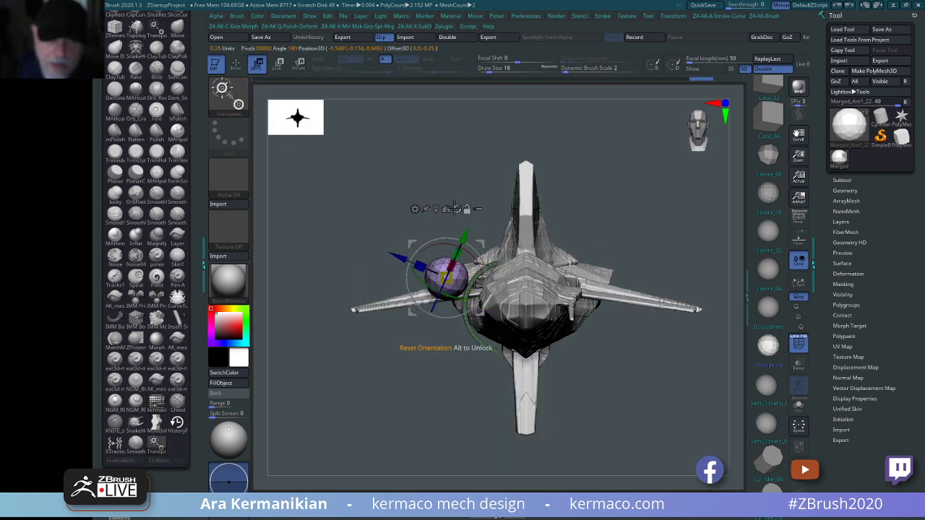
pyautogui.click(456, 209)
pyautogui.click(447, 209)
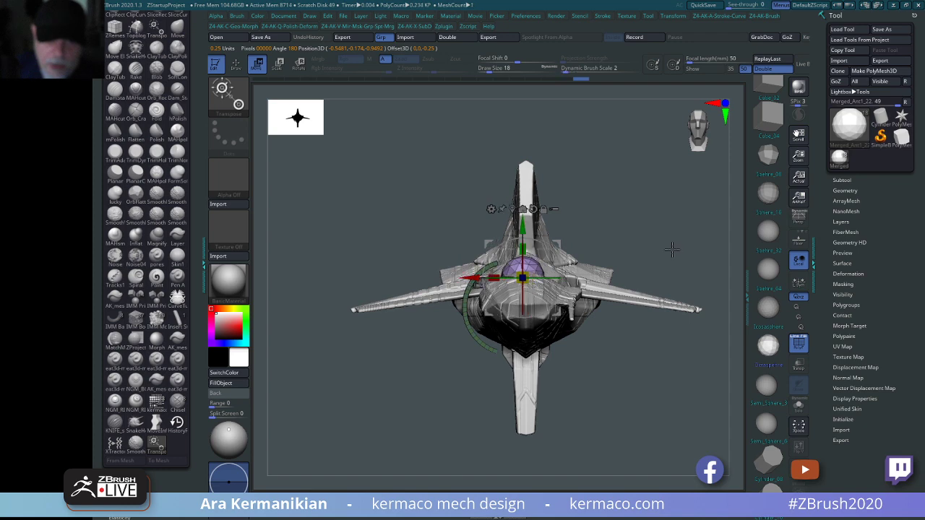
# Move the sphere back along the fuselage and raise it onto the top of the hull in front of the tail.
pyautogui.keyDown('shift'); pyautogui.moveTo(672, 249); pyautogui.dragTo(604, 250); pyautogui.keyUp('shift')
pyautogui.moveTo(463, 278); pyautogui.dragTo(611, 279)
pyautogui.keyDown('alt'); pyautogui.moveTo(516, 211); pyautogui.dragTo(375, 234); pyautogui.keyUp('alt')
pyautogui.moveTo(521, 211); pyautogui.dragTo(520, 179)
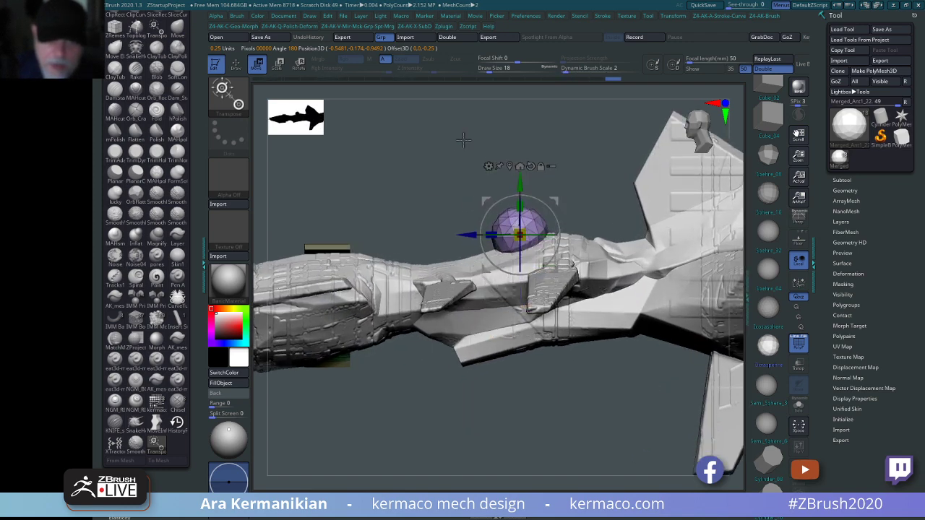
# Scale the sphere down to about half its size and seat it on the upper hull, offset to the side opposite the curved panel.
pyautogui.keyDown('shift'); pyautogui.moveTo(463, 140); pyautogui.dragTo(510, 139); pyautogui.keyUp('shift')
pyautogui.keyDown('alt'); pyautogui.moveTo(694, 214); pyautogui.dragTo(638, 200); pyautogui.keyUp('alt')
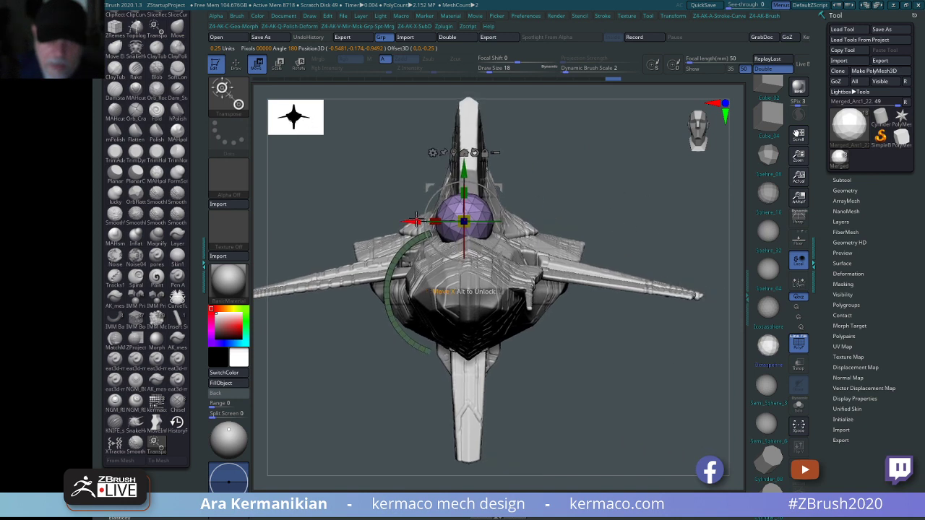
pyautogui.moveTo(417, 220); pyautogui.dragTo(462, 221)
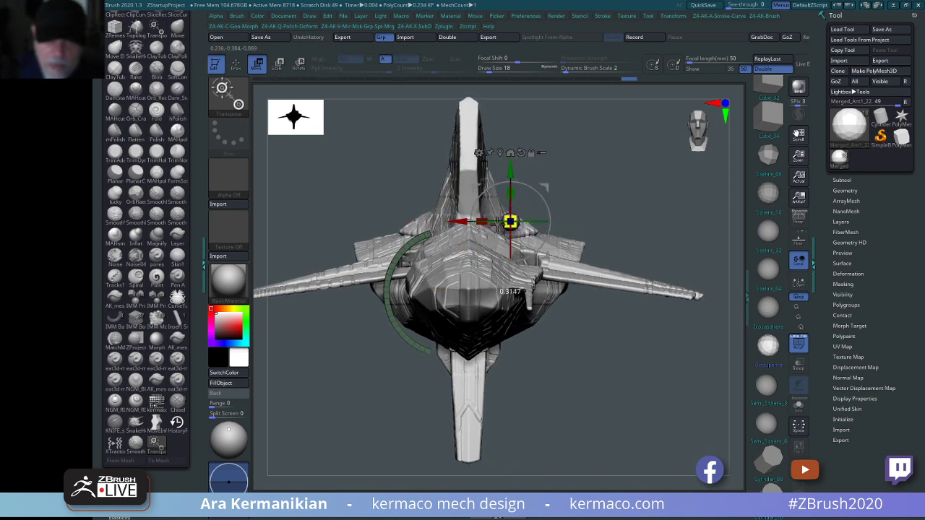
pyautogui.moveTo(517, 176); pyautogui.dragTo(517, 183)
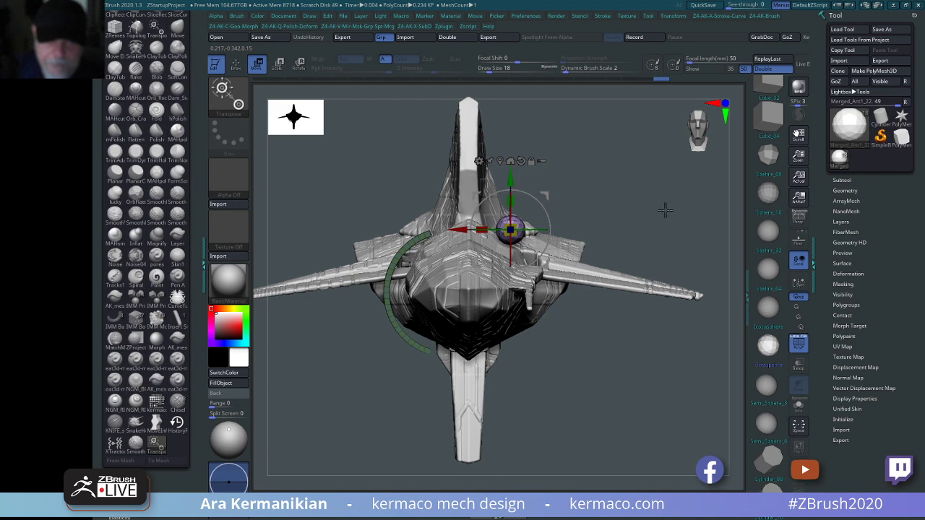
pyautogui.keyDown('shift'); pyautogui.moveTo(665, 210); pyautogui.dragTo(700, 190); pyautogui.keyUp('shift')
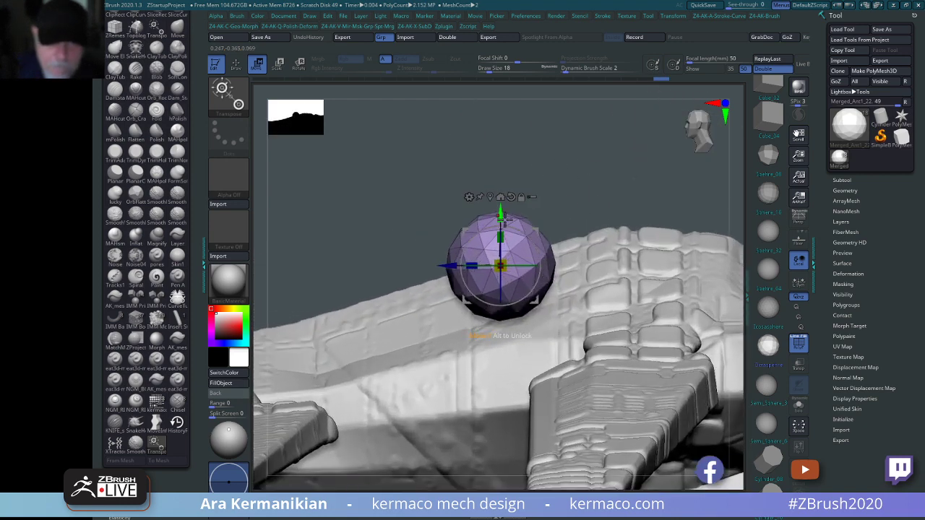
pyautogui.moveTo(567, 170); pyautogui.dragTo(668, 189)
pyautogui.keyDown('alt'); pyautogui.moveTo(659, 221); pyautogui.dragTo(683, 228); pyautogui.keyUp('alt')
pyautogui.keyDown('shift'); pyautogui.moveTo(632, 211); pyautogui.dragTo(569, 178); pyautogui.keyUp('shift')
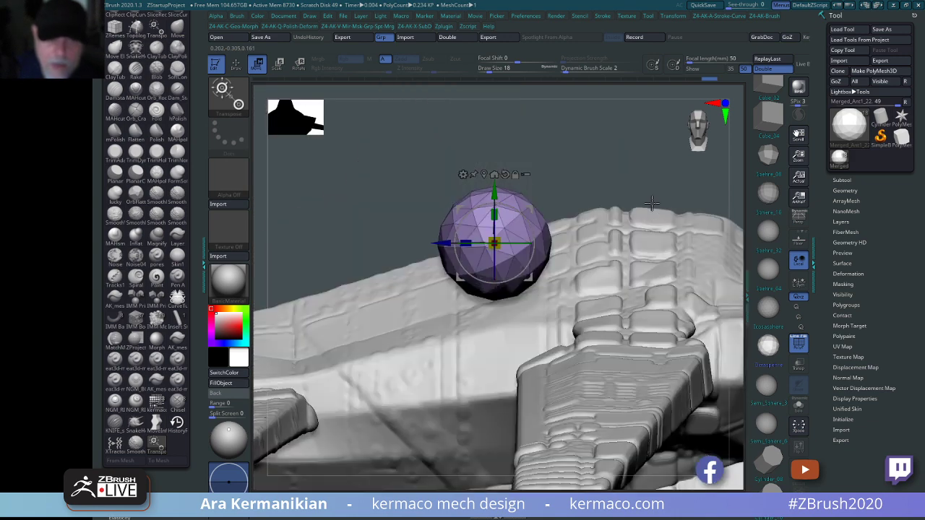
# Set the draw size to 2 and switch to the ZModeler brush for working on the sphere's polygons.
pyautogui.press('q')
pyautogui.keyDown('alt'); pyautogui.moveTo(549, 134); pyautogui.dragTo(564, 174); pyautogui.keyUp('alt')
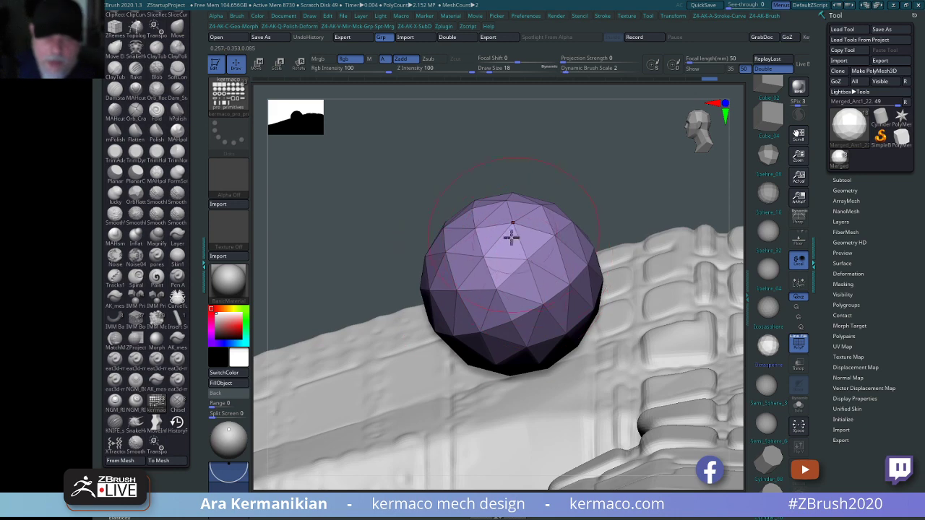
pyautogui.moveTo(635, 178)
pyautogui.mouseDown()
pyautogui.moveTo(605, 180)
pyautogui.moveTo(600, 168)
pyautogui.moveTo(525, 227)
pyautogui.mouseUp()
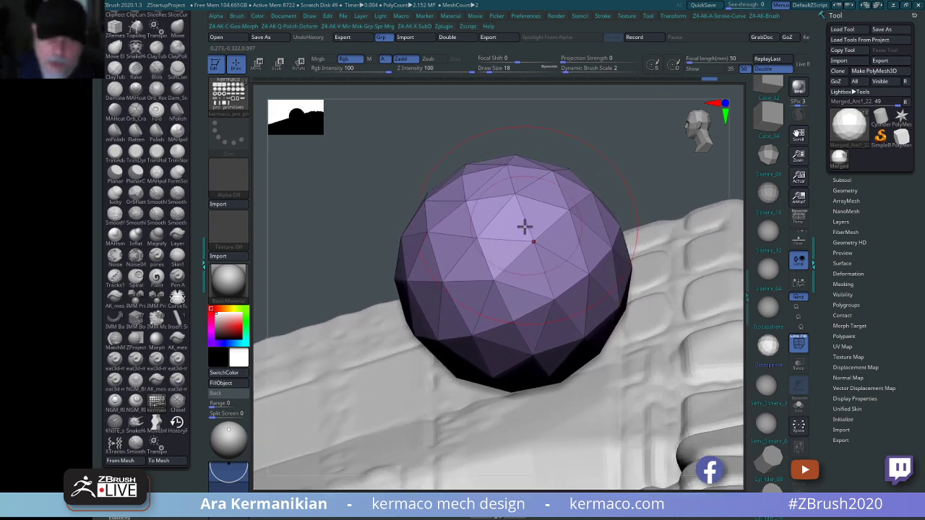
pyautogui.press('s')
pyautogui.click(532, 223)
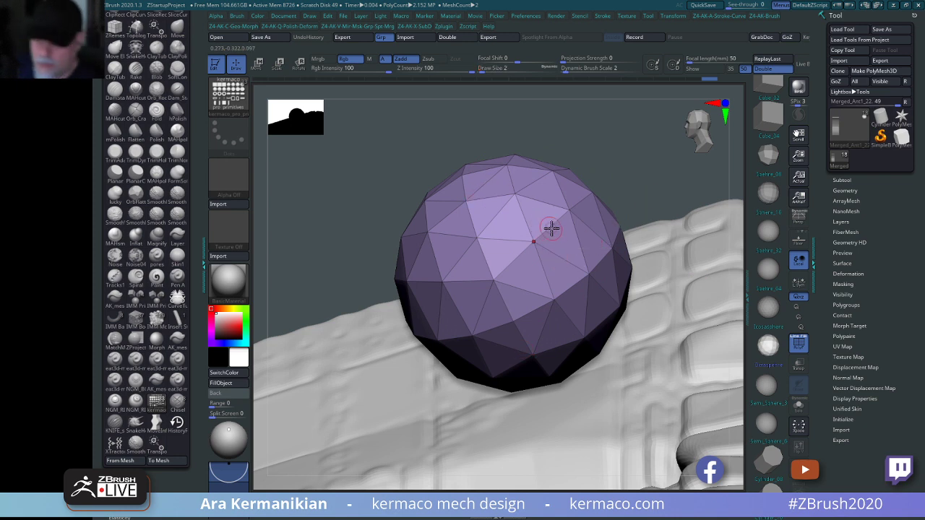
pyautogui.press('b')
pyautogui.press('z')
pyautogui.press('m')
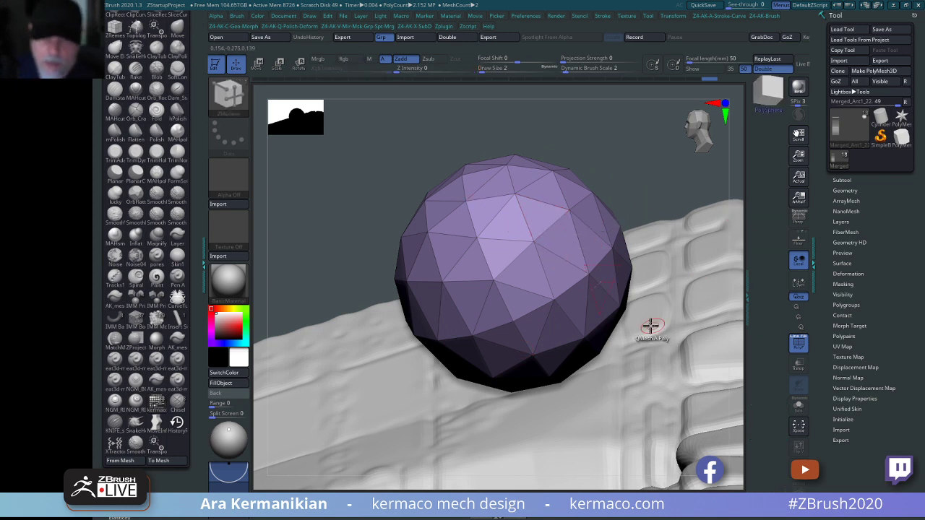
# Split the unmasked sphere off from the curved panel into its own subtool and make the sphere's subtool active.
pyautogui.press('q')
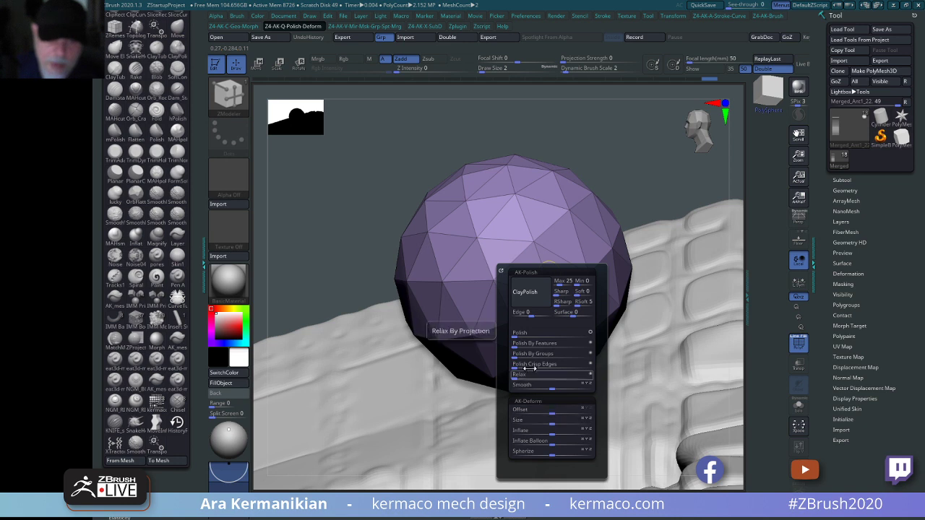
pyautogui.press('space')
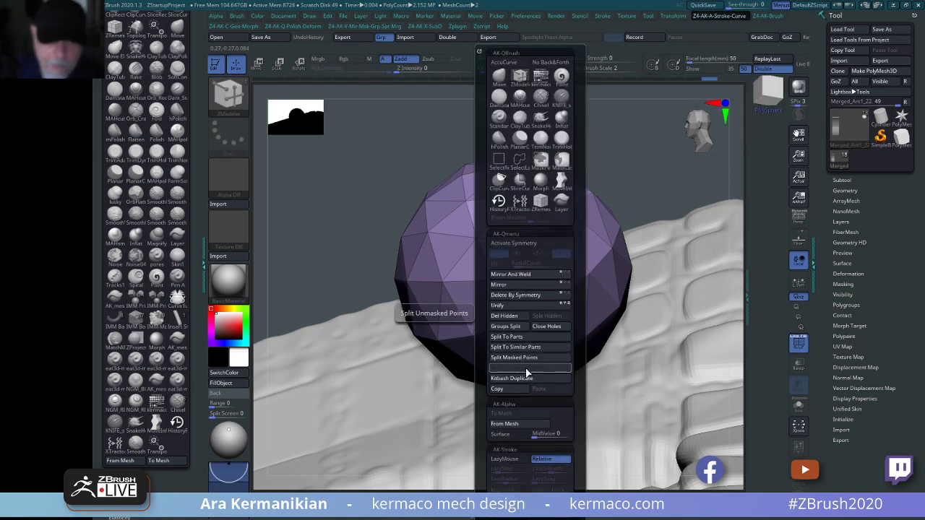
pyautogui.click(527, 370)
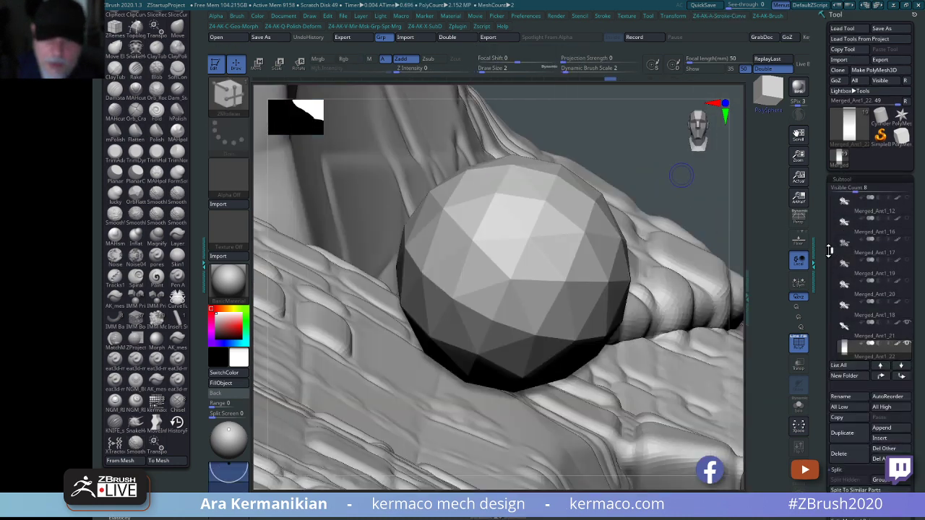
pyautogui.moveTo(829, 249); pyautogui.dragTo(831, 277)
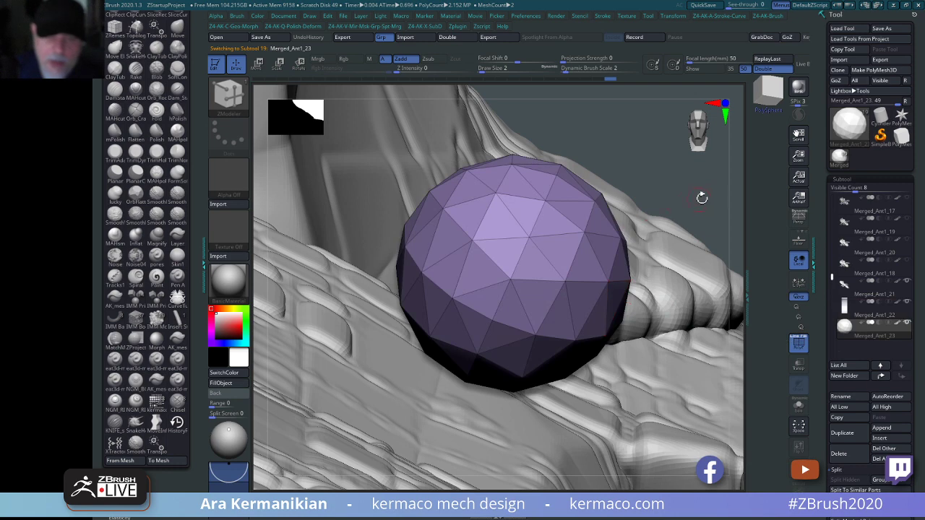
pyautogui.moveTo(701, 197); pyautogui.dragTo(522, 244)
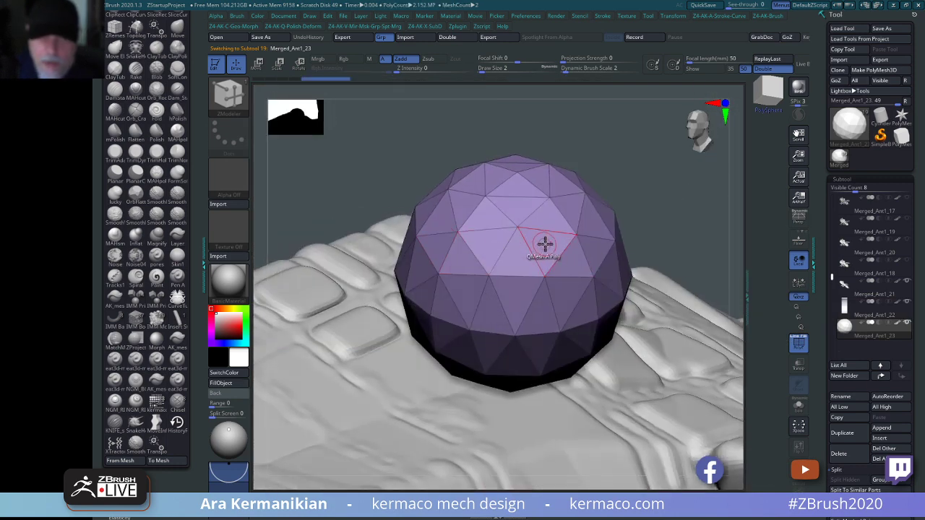
# Inset every triangle of the sphere slightly with the ZModeler Inset action targeting All Polygons, leaving thin strips between the faces.
pyautogui.press('space')
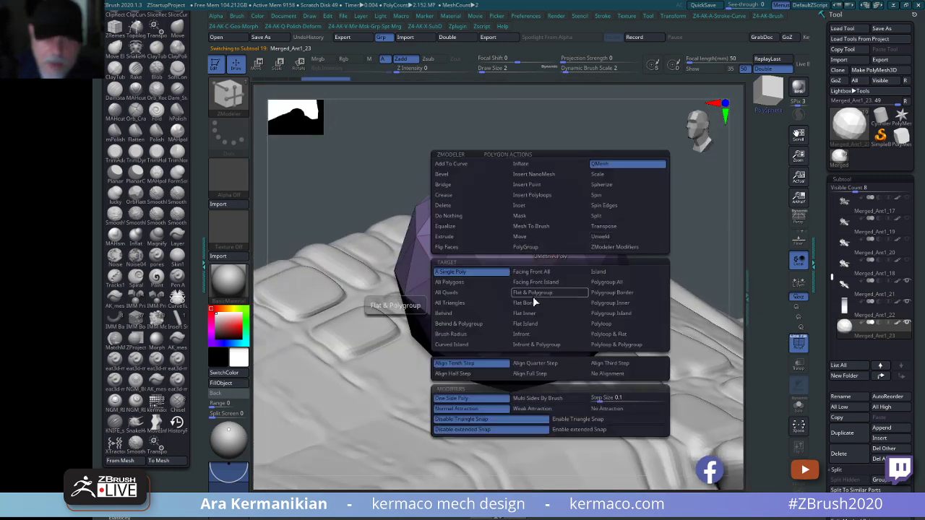
pyautogui.click(528, 208)
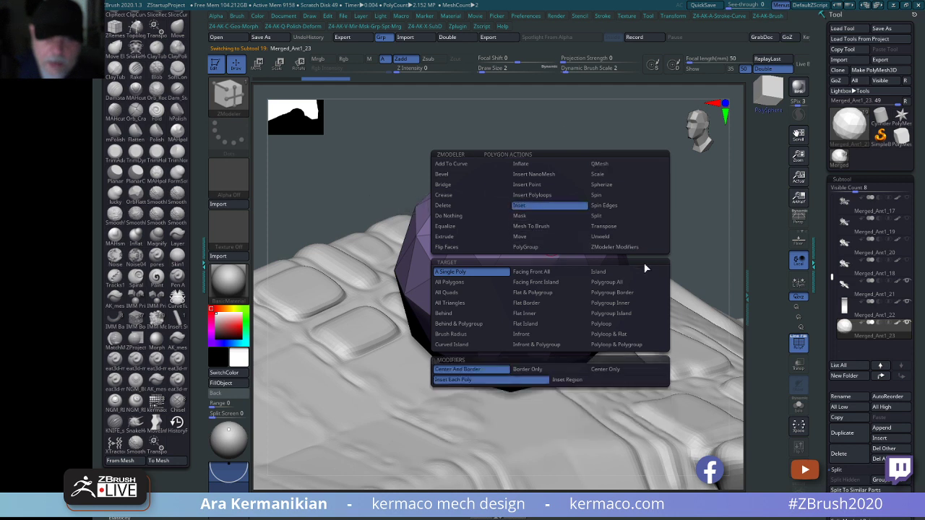
pyautogui.click(459, 284)
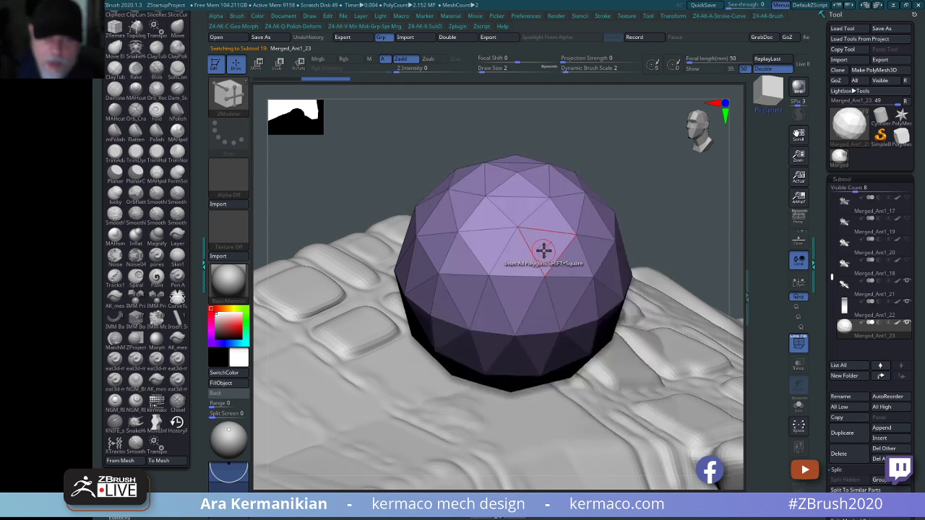
pyautogui.moveTo(551, 247); pyautogui.dragTo(617, 239)
pyautogui.moveTo(548, 245); pyautogui.dragTo(544, 248)
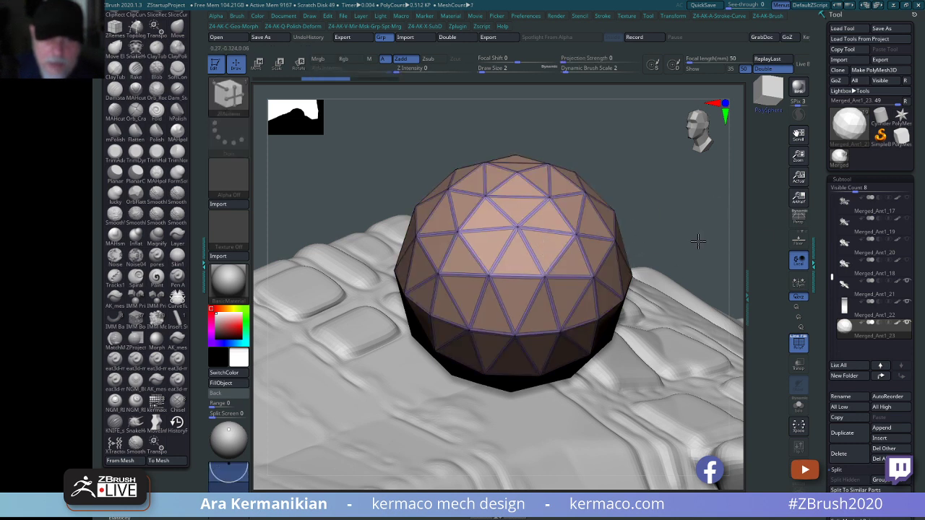
# Push the inset triangular faces of the sphere inward with QMesh targeting Polygroup All, leaving the thin strips as a raised lattice.
pyautogui.moveTo(713, 229); pyautogui.dragTo(561, 227)
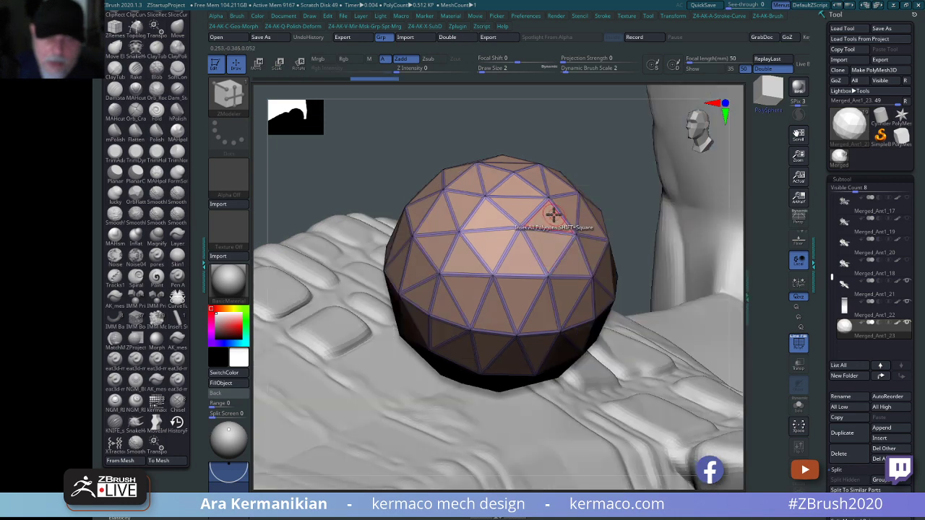
pyautogui.press('space')
pyautogui.click(599, 163)
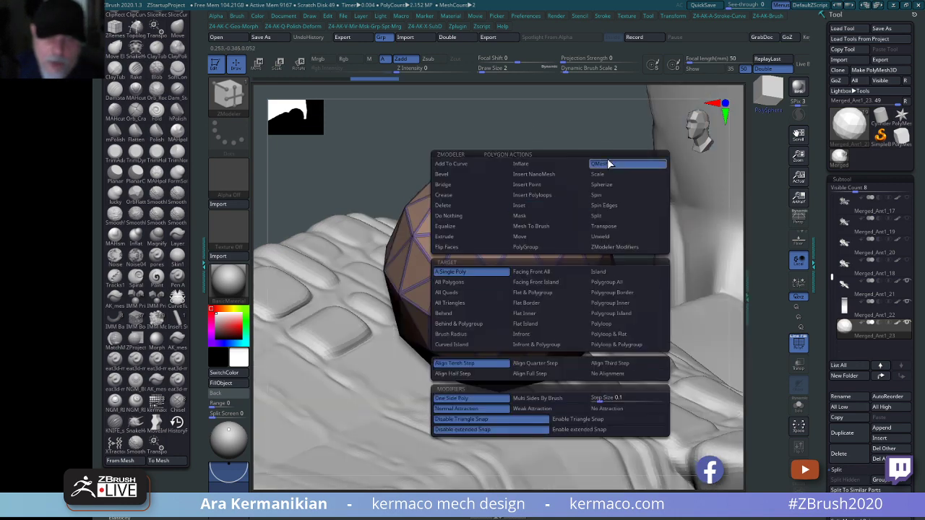
pyautogui.click(624, 282)
pyautogui.click(547, 223)
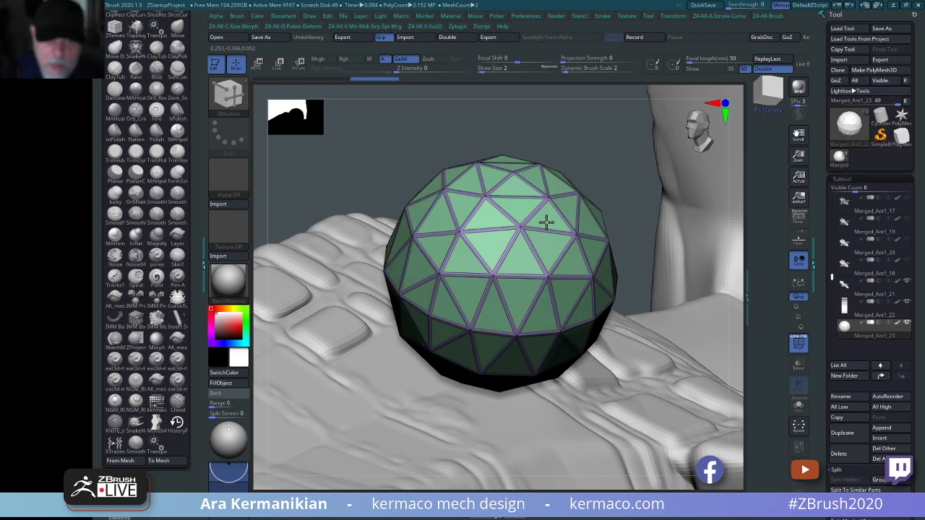
pyautogui.moveTo(547, 223); pyautogui.dragTo(592, 192)
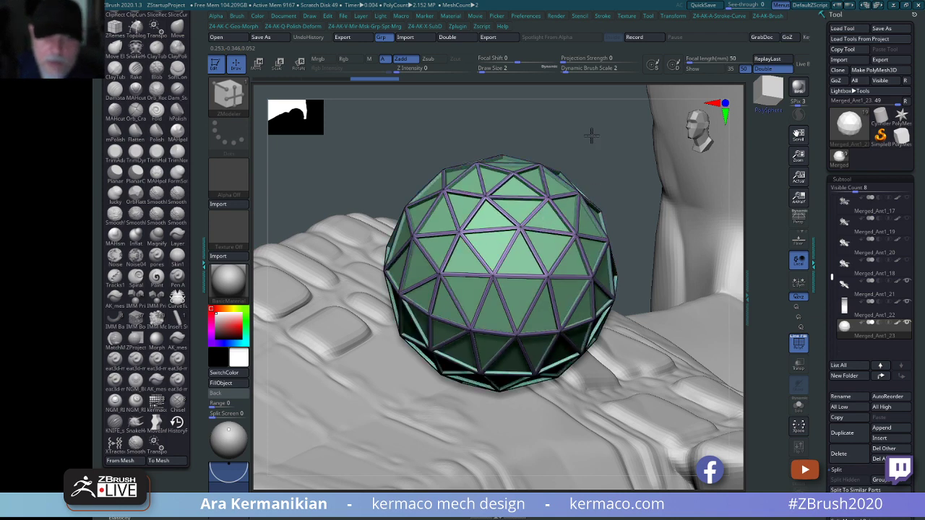
# Try Mirror And Weld to copy the latticed sphere to the opposite side of the ship.
pyautogui.moveTo(638, 143)
pyautogui.mouseDown()
pyautogui.moveTo(665, 171)
pyautogui.moveTo(600, 151)
pyautogui.moveTo(559, 153)
pyautogui.moveTo(654, 173)
pyautogui.moveTo(598, 188)
pyautogui.moveTo(531, 163)
pyautogui.moveTo(544, 159)
pyautogui.mouseUp()
pyautogui.press('w')
pyautogui.keyDown('alt'); pyautogui.moveTo(650, 169); pyautogui.dragTo(625, 206); pyautogui.keyUp('alt')
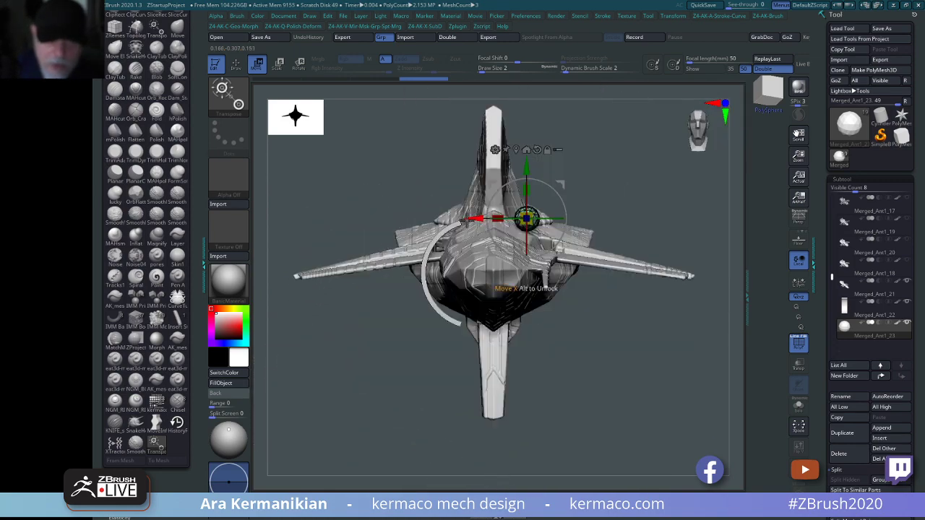
pyautogui.hotkey('ctrl', 'a')
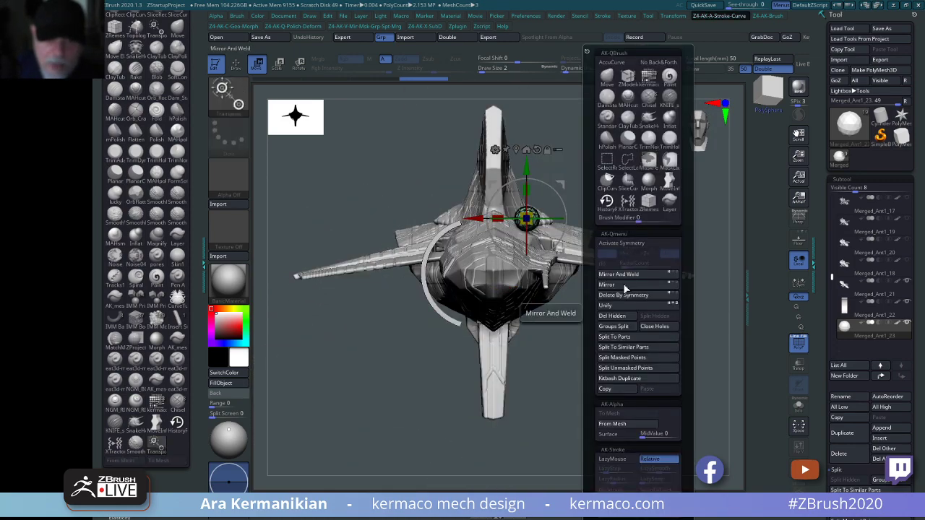
pyautogui.click(639, 275)
pyautogui.keyDown('alt'); pyautogui.moveTo(683, 183); pyautogui.dragTo(683, 229); pyautogui.keyUp('alt')
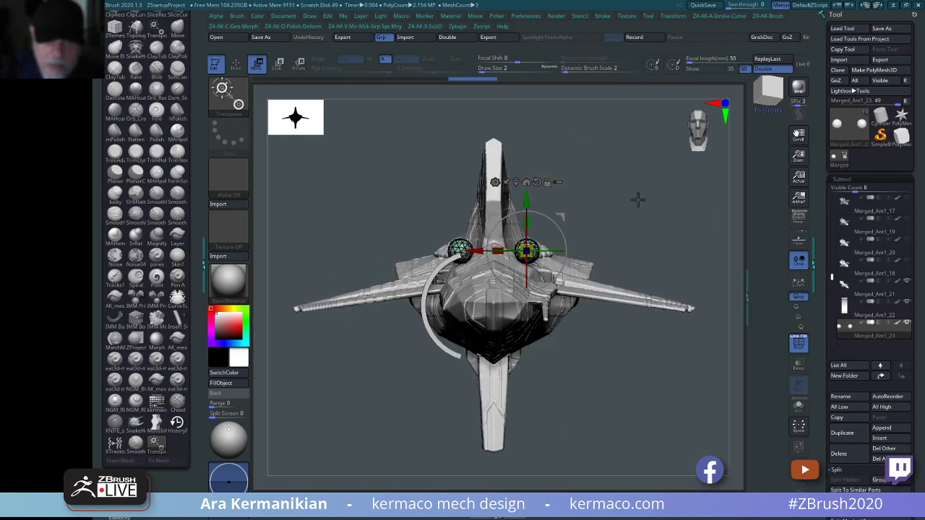
pyautogui.moveTo(637, 200); pyautogui.dragTo(652, 175)
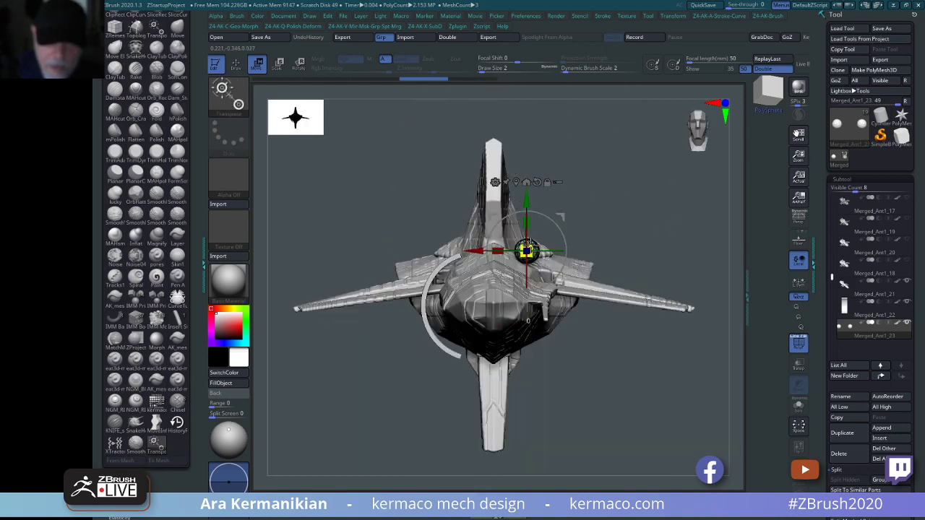
# Slide the sphere back along the fuselage and lower it from the top of the hull to the fuselage's side.
pyautogui.moveTo(675, 217); pyautogui.dragTo(630, 215)
pyautogui.moveTo(527, 199); pyautogui.dragTo(527, 187)
pyautogui.moveTo(476, 237); pyautogui.dragTo(526, 238)
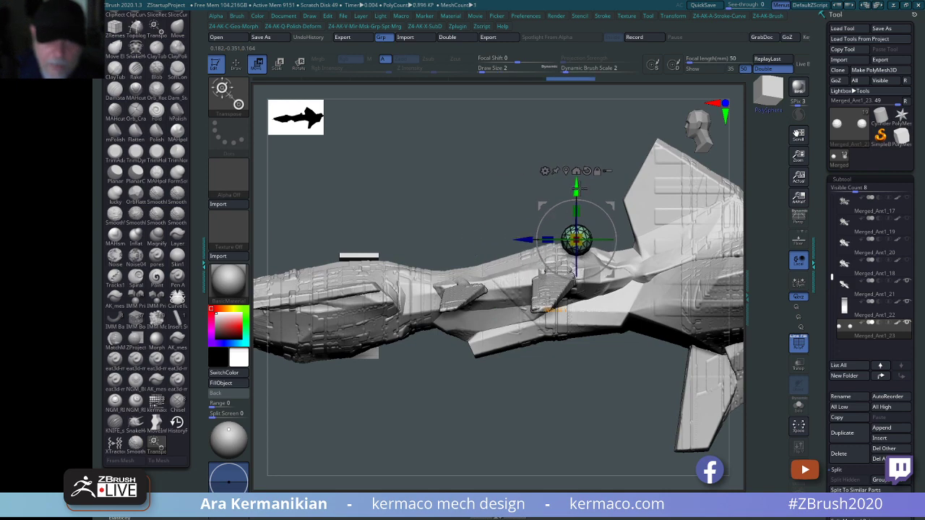
pyautogui.moveTo(577, 190); pyautogui.dragTo(600, 256)
pyautogui.keyDown('shift'); pyautogui.moveTo(596, 440); pyautogui.dragTo(614, 423); pyautogui.keyUp('shift')
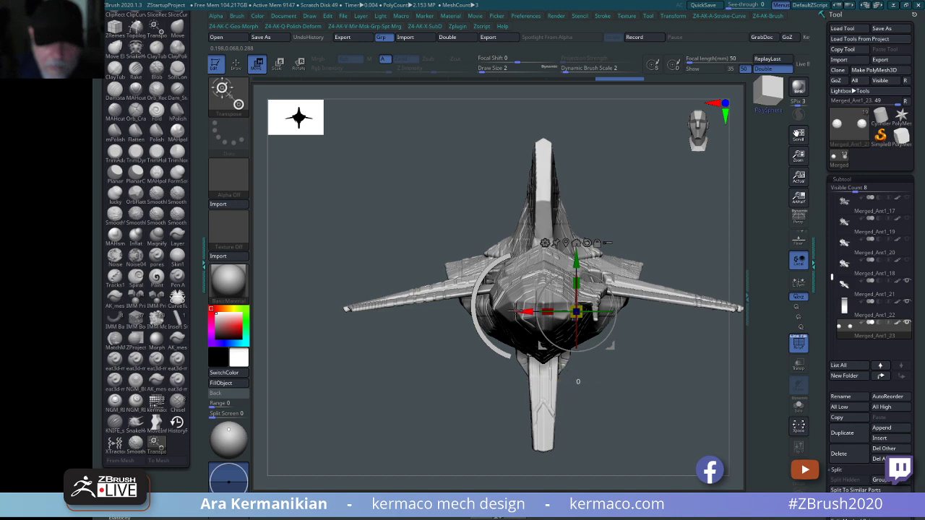
# Shift the sphere outward from the ship's centreline and raise it back above the upper hull.
pyautogui.moveTo(524, 311); pyautogui.dragTo(539, 311)
pyautogui.moveTo(690, 411); pyautogui.dragTo(629, 405)
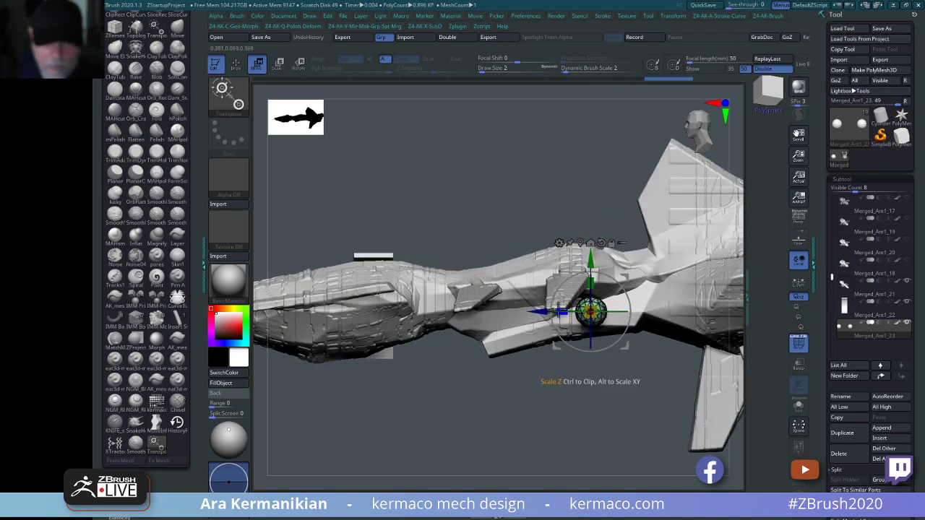
pyautogui.moveTo(532, 311); pyautogui.dragTo(534, 311)
pyautogui.moveTo(605, 419); pyautogui.dragTo(659, 360)
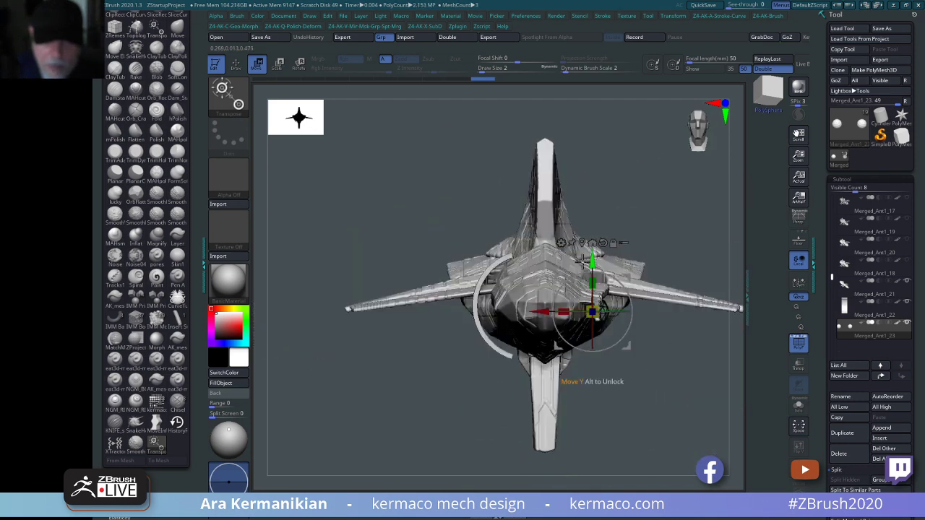
pyautogui.moveTo(591, 254); pyautogui.dragTo(592, 172)
# Slide the sphere toward the stern to the rear base of the upper tail fin.
pyautogui.keyDown('shift'); pyautogui.moveTo(693, 203); pyautogui.dragTo(638, 205); pyautogui.keyUp('shift')
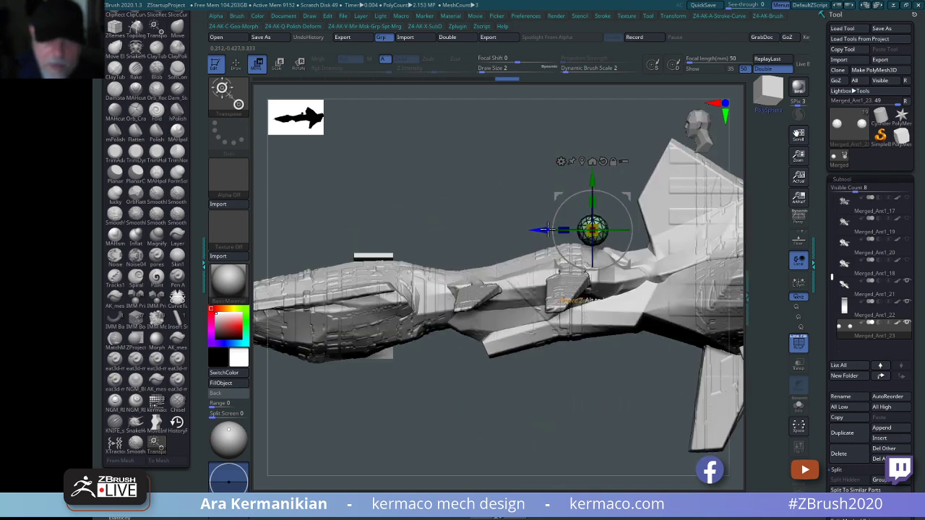
pyautogui.keyDown('alt'); pyautogui.click(599, 231); pyautogui.keyUp('alt')
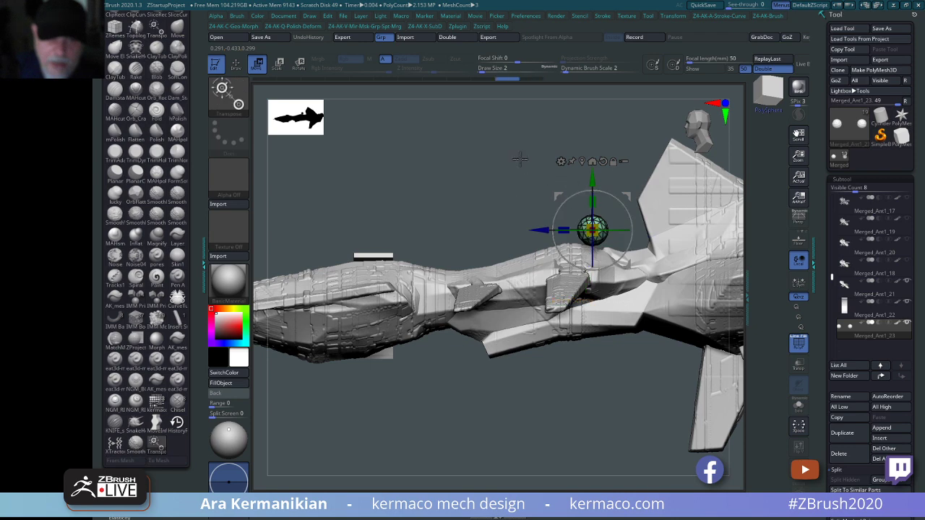
pyautogui.moveTo(521, 157); pyautogui.dragTo(424, 145)
pyautogui.keyDown('alt'); pyautogui.moveTo(582, 138); pyautogui.dragTo(599, 174); pyautogui.keyUp('alt')
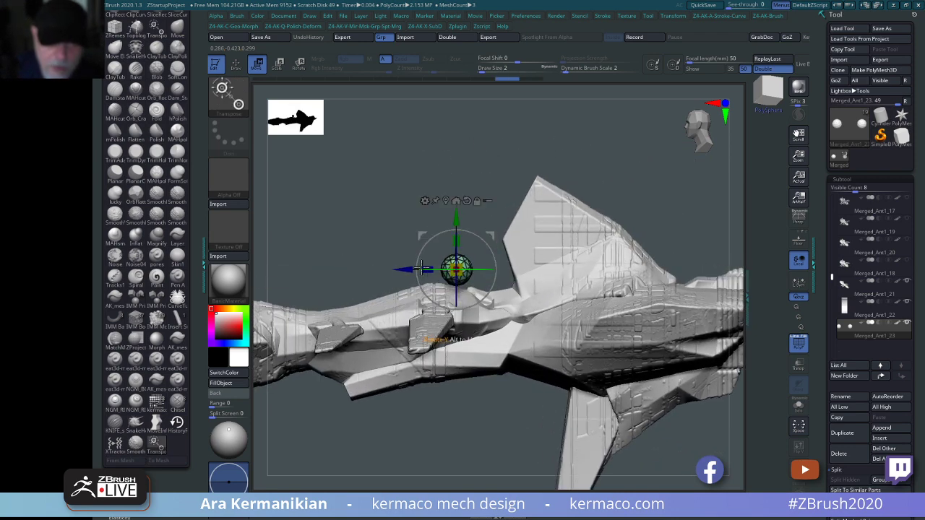
pyautogui.moveTo(411, 274); pyautogui.dragTo(592, 276)
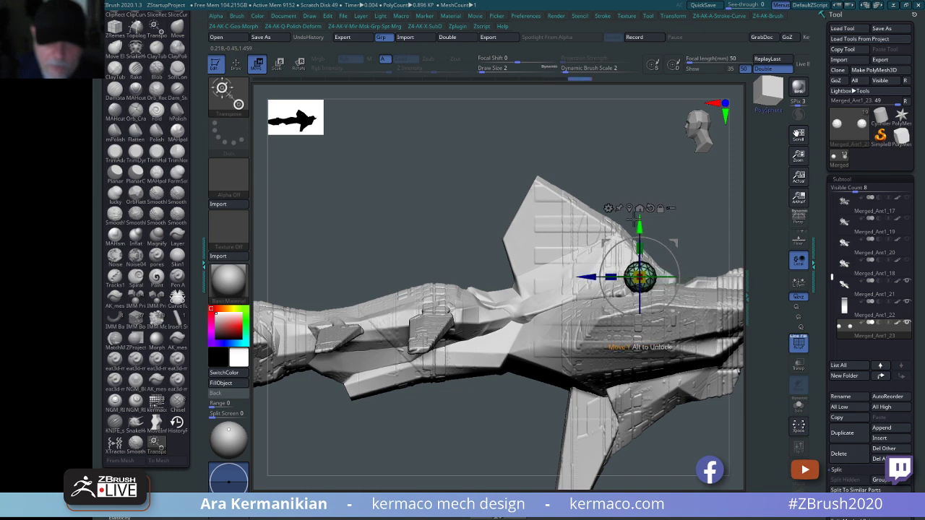
# Move the sphere outward and lower it onto the rear hull beside the tail fin, and return to drawing mode.
pyautogui.moveTo(622, 164); pyautogui.dragTo(647, 222)
pyautogui.moveTo(594, 273); pyautogui.dragTo(605, 274)
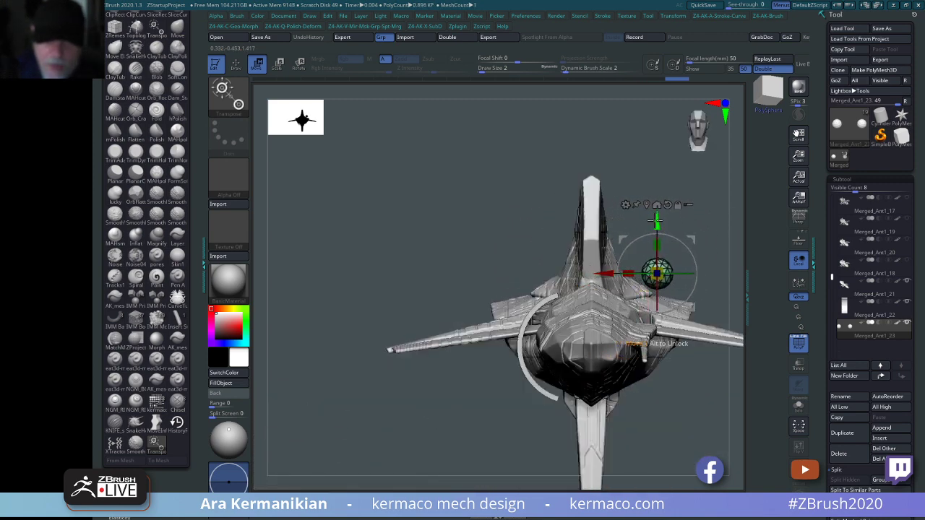
pyautogui.moveTo(656, 220); pyautogui.dragTo(656, 227)
pyautogui.moveTo(679, 145); pyautogui.dragTo(651, 143)
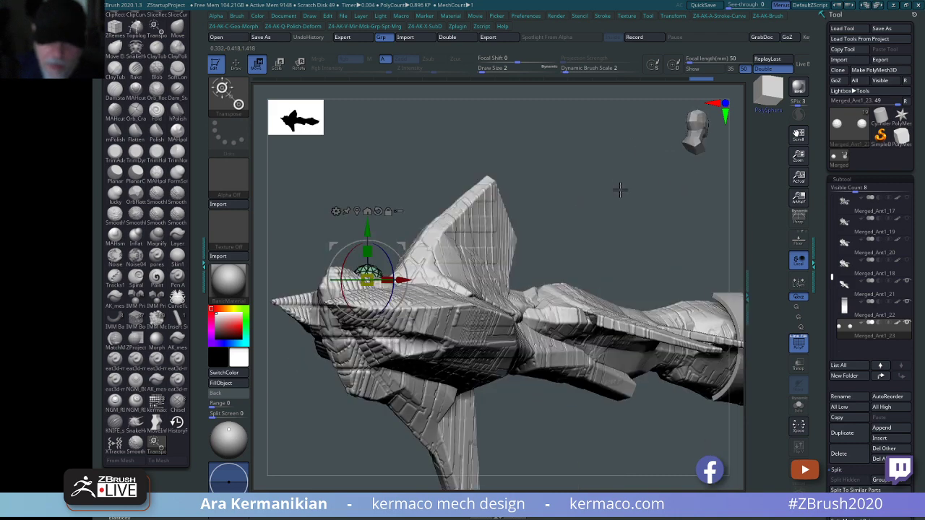
pyautogui.moveTo(620, 190); pyautogui.dragTo(514, 216)
pyautogui.moveTo(514, 216)
pyautogui.keyDown('alt'); pyautogui.mouseDown()
pyautogui.moveTo(704, 221)
pyautogui.moveTo(624, 209)
pyautogui.moveTo(633, 214)
pyautogui.moveTo(612, 193)
pyautogui.moveTo(533, 212)
pyautogui.mouseUp(); pyautogui.keyUp('alt')
pyautogui.press('q')
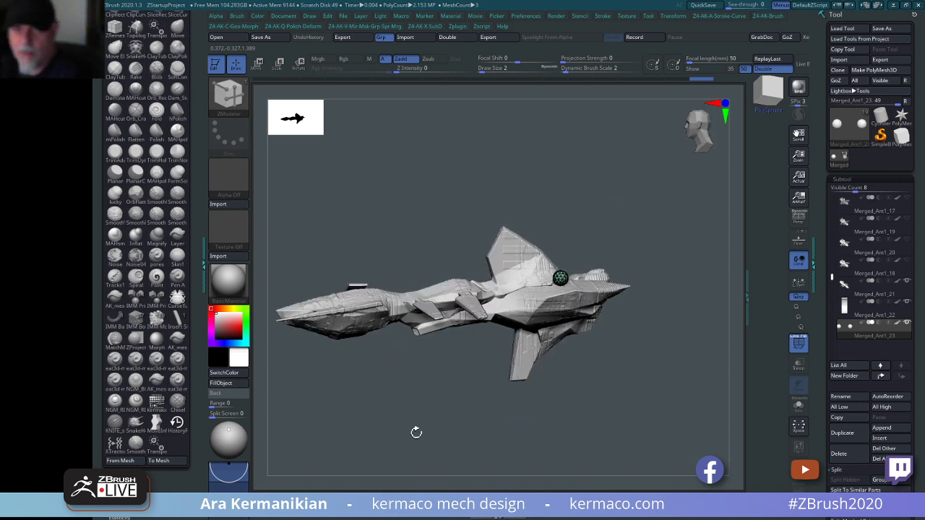
pyautogui.moveTo(650, 404)
pyautogui.keyDown('shift'); pyautogui.mouseDown()
pyautogui.moveTo(645, 399)
pyautogui.moveTo(665, 413)
pyautogui.moveTo(373, 366)
pyautogui.mouseUp(); pyautogui.keyUp('shift')
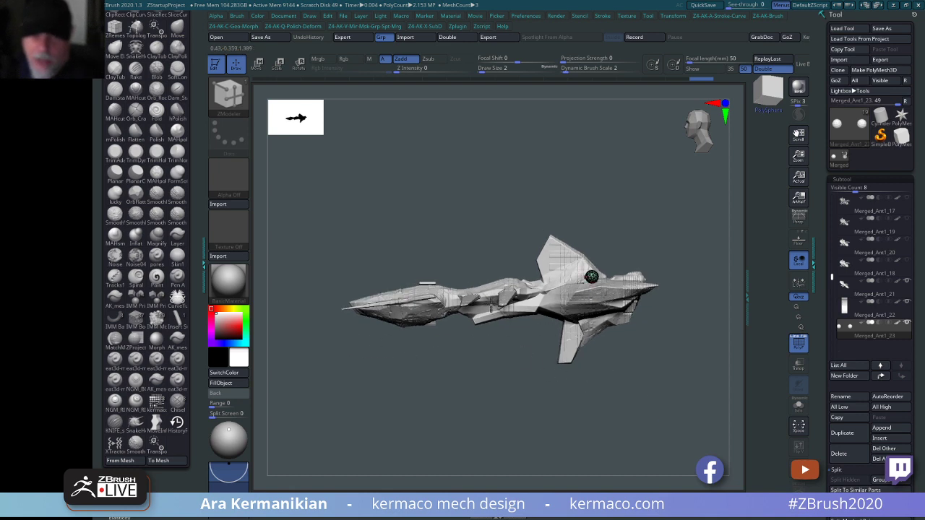
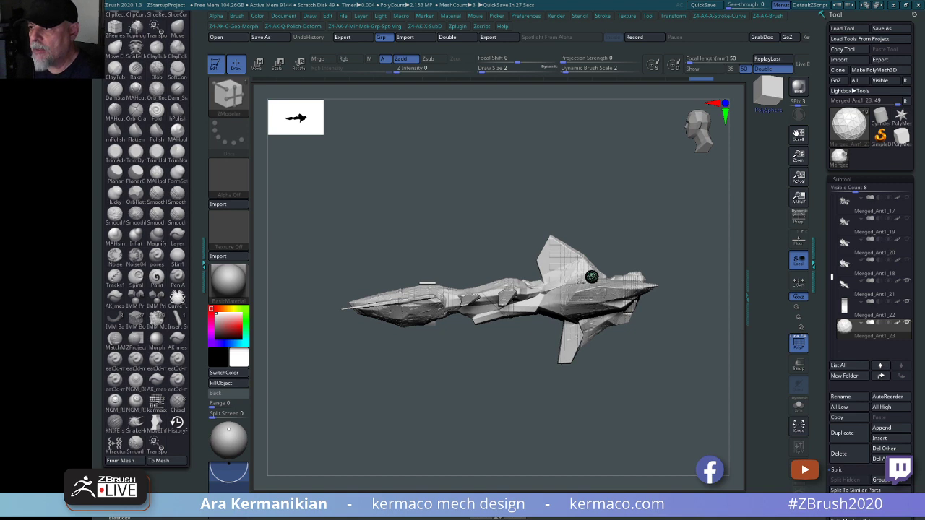
pyautogui.moveTo(589, 200); pyautogui.dragTo(690, 408)
pyautogui.moveTo(611, 386); pyautogui.dragTo(696, 325)
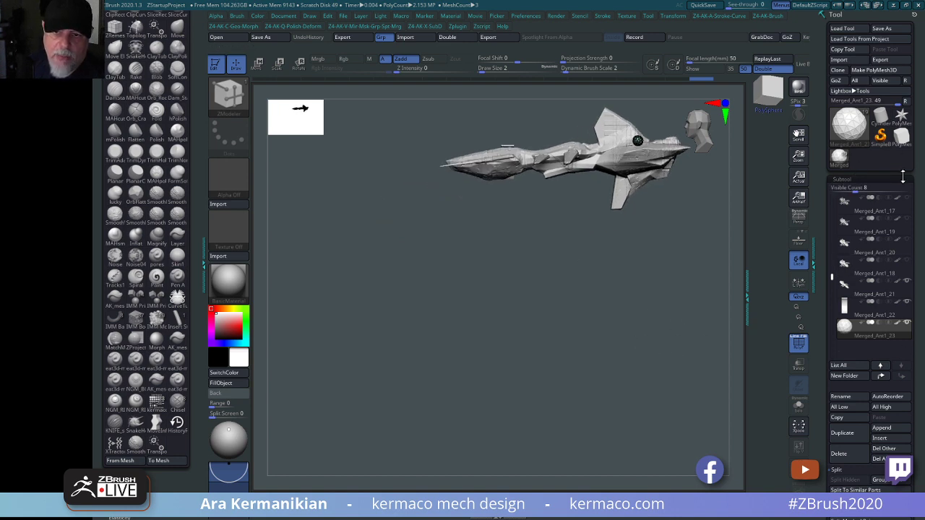
# Switch the active tool to the PolyMesh3D star and quick-save the project.
pyautogui.click(901, 115)
pyautogui.moveTo(601, 303); pyautogui.dragTo(626, 387)
pyautogui.moveTo(637, 342); pyautogui.dragTo(632, 369)
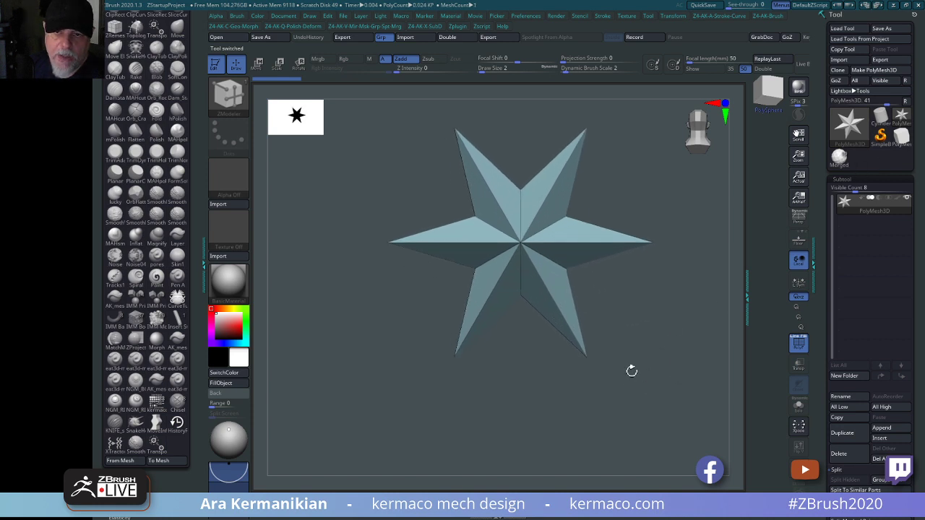
pyautogui.click(705, 6)
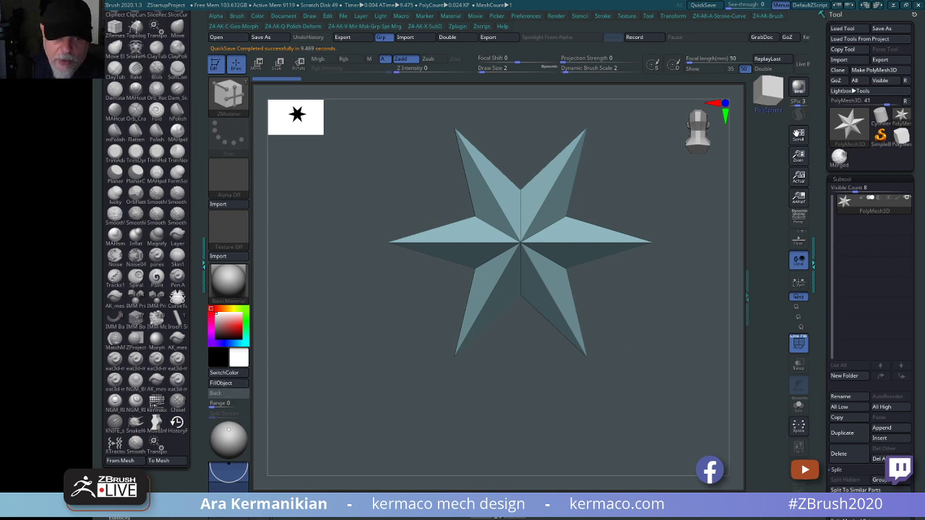
# Load the AK_HardSurface Spotlight set with the rounded X-shaped thumbnail from LightBox's Spotlight files.
pyautogui.press(',')
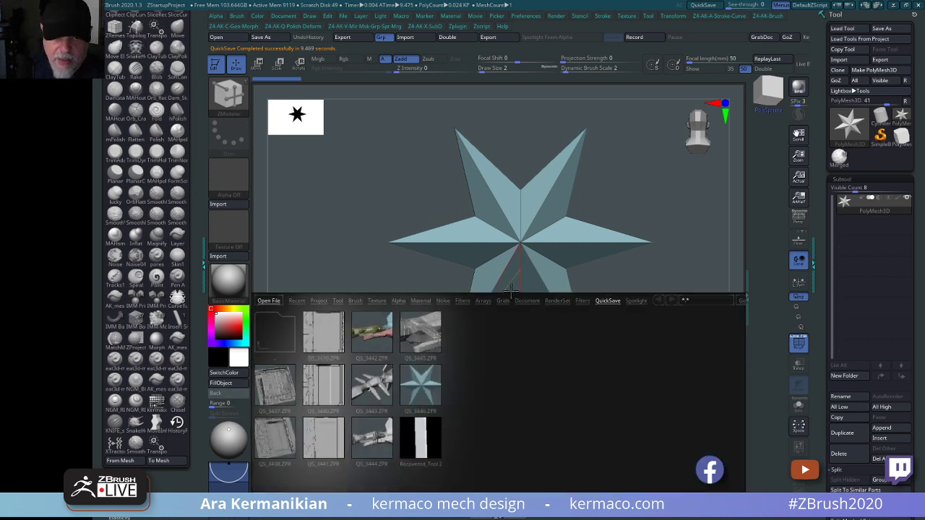
pyautogui.click(643, 302)
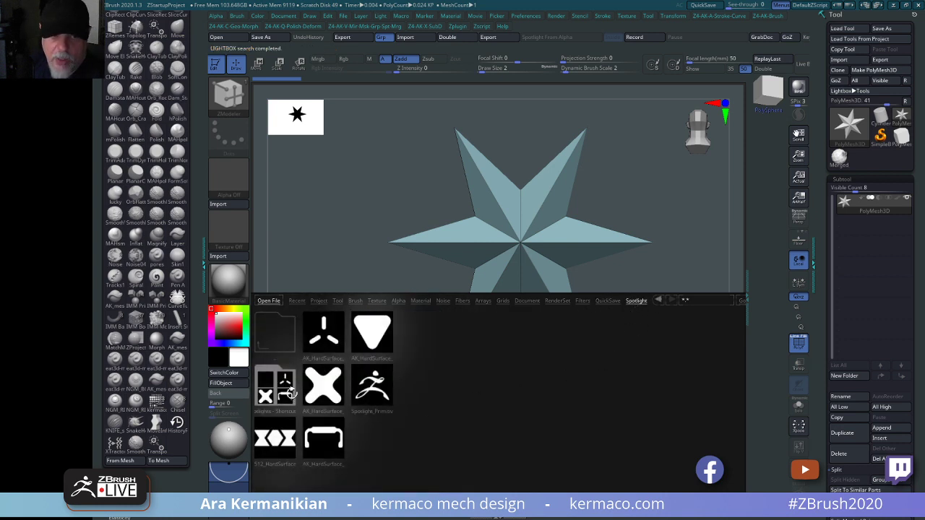
pyautogui.doubleClick(329, 385)
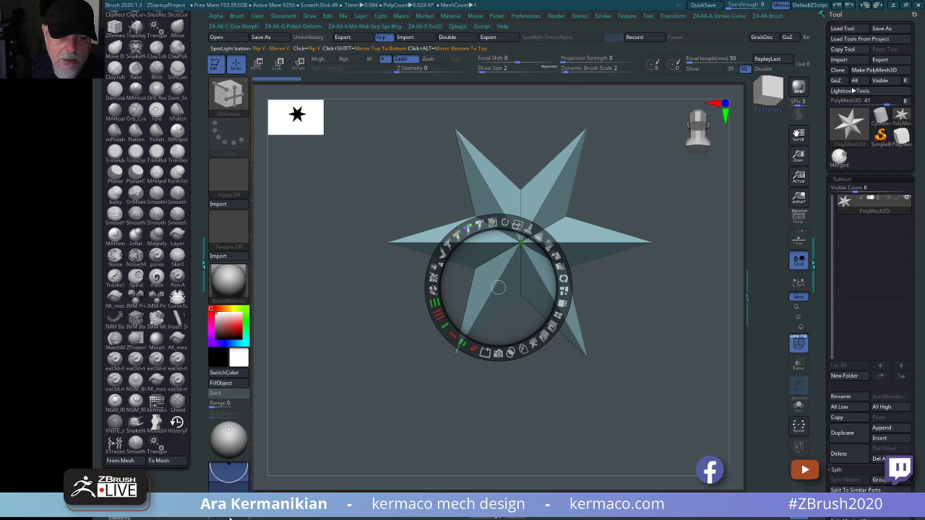
pyautogui.press(',')
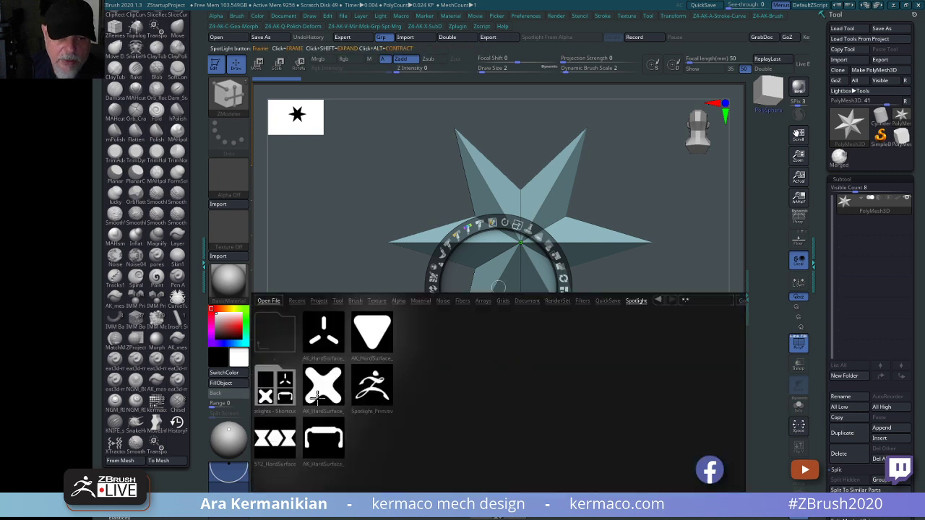
pyautogui.press(',')
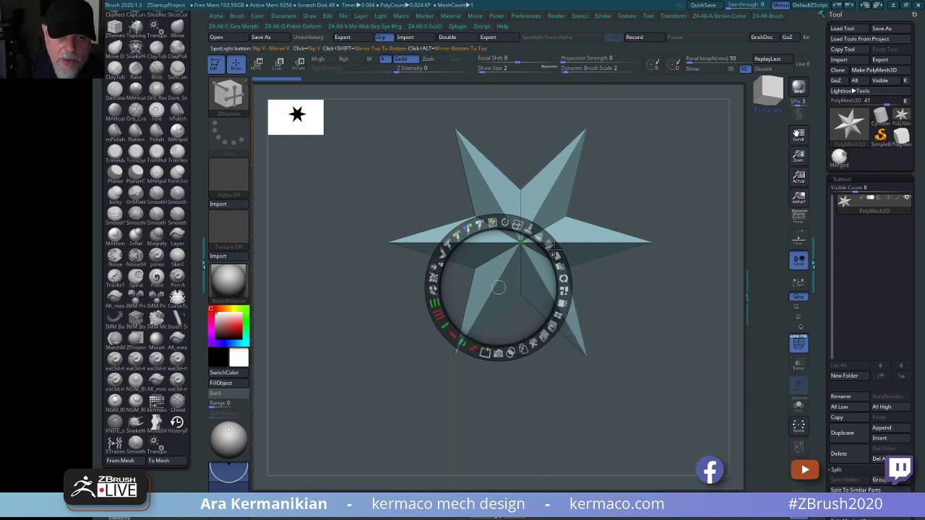
# Scale the whole X-shaped Spotlight set down and place it beside the star so all its shapes are visible.
pyautogui.moveTo(517, 225); pyautogui.dragTo(451, 211)
pyautogui.moveTo(508, 209); pyautogui.dragTo(492, 222)
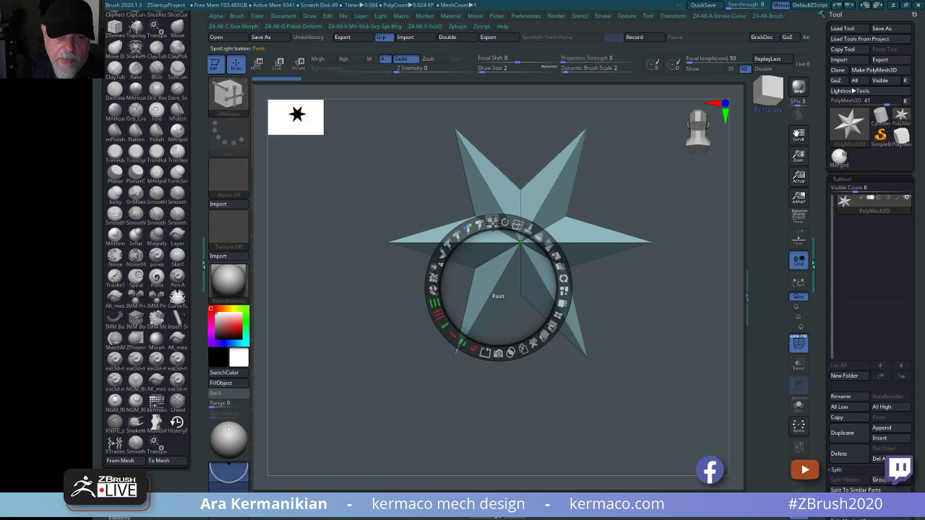
pyautogui.hotkey('ctrl', 'z')
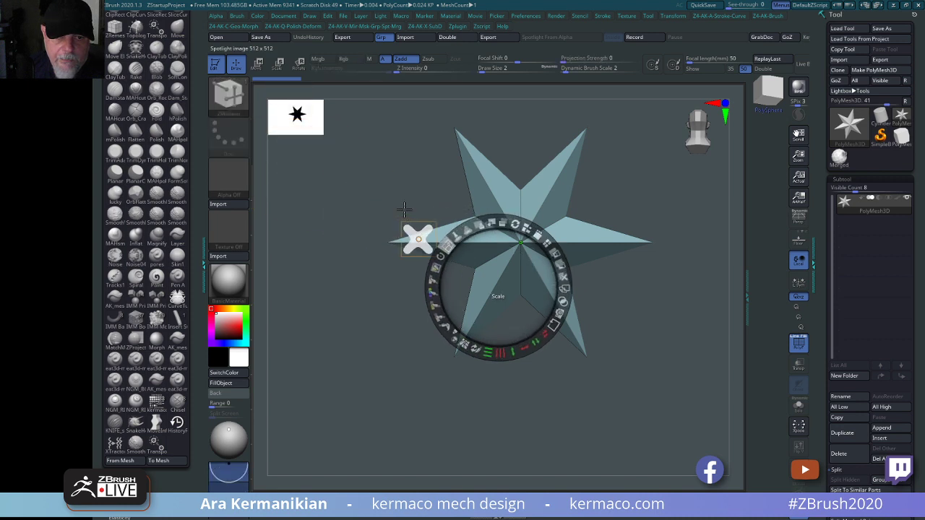
pyautogui.moveTo(513, 276)
pyautogui.mouseDown()
pyautogui.moveTo(669, 287)
pyautogui.moveTo(561, 270)
pyautogui.moveTo(483, 289)
pyautogui.moveTo(475, 281)
pyautogui.mouseUp()
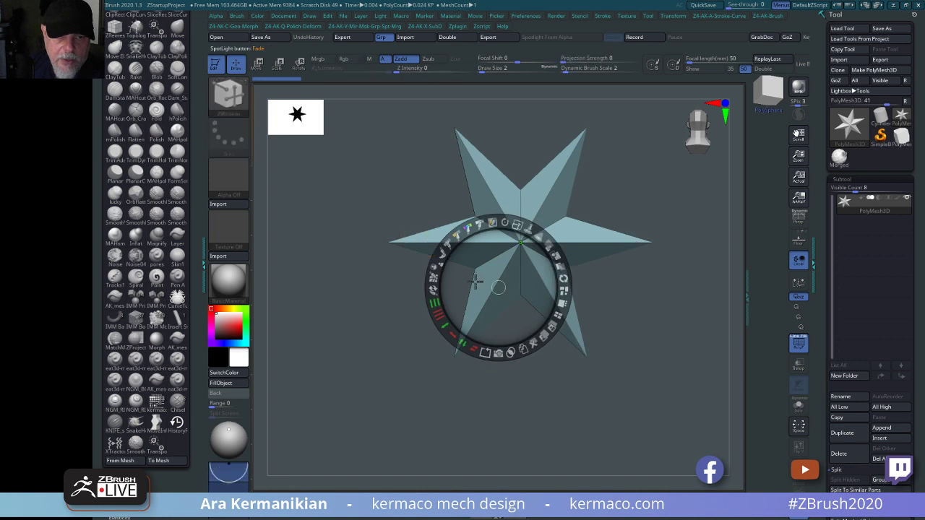
pyautogui.click(367, 329)
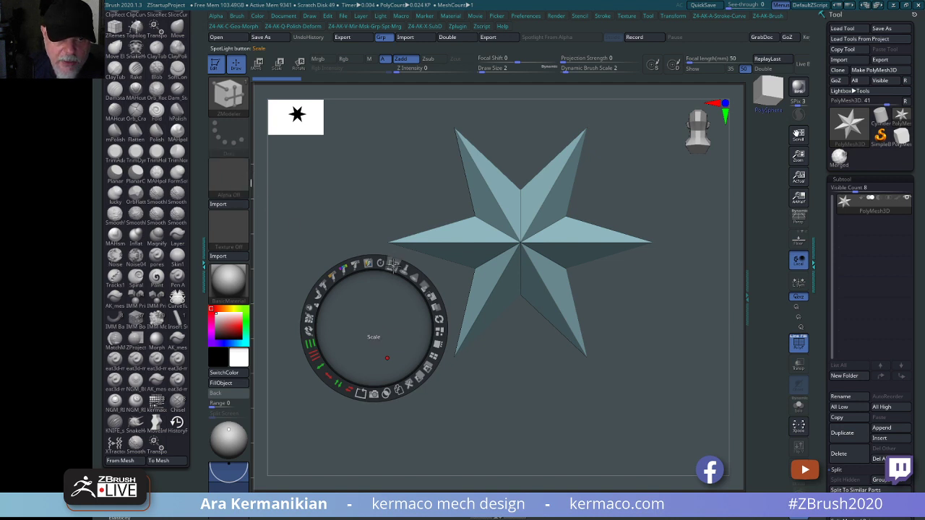
pyautogui.moveTo(394, 264); pyautogui.dragTo(345, 355)
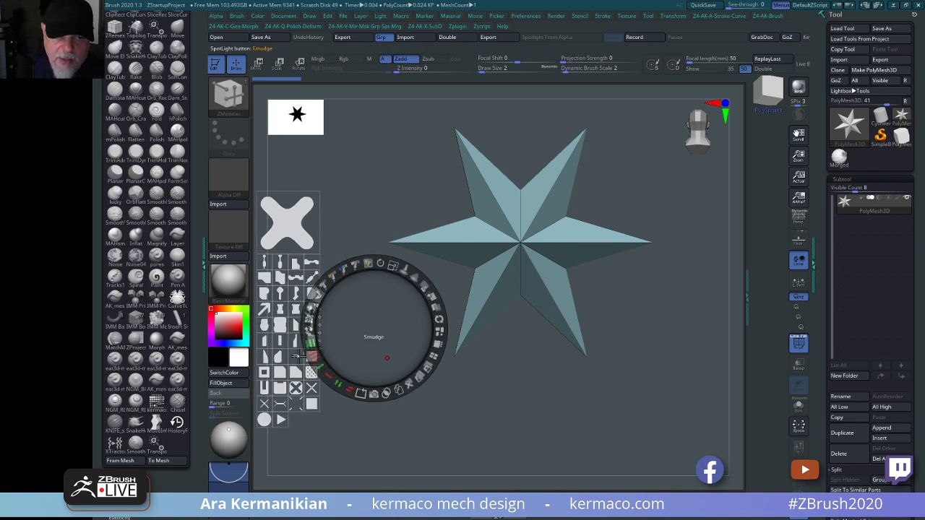
pyautogui.moveTo(388, 354); pyautogui.dragTo(446, 361)
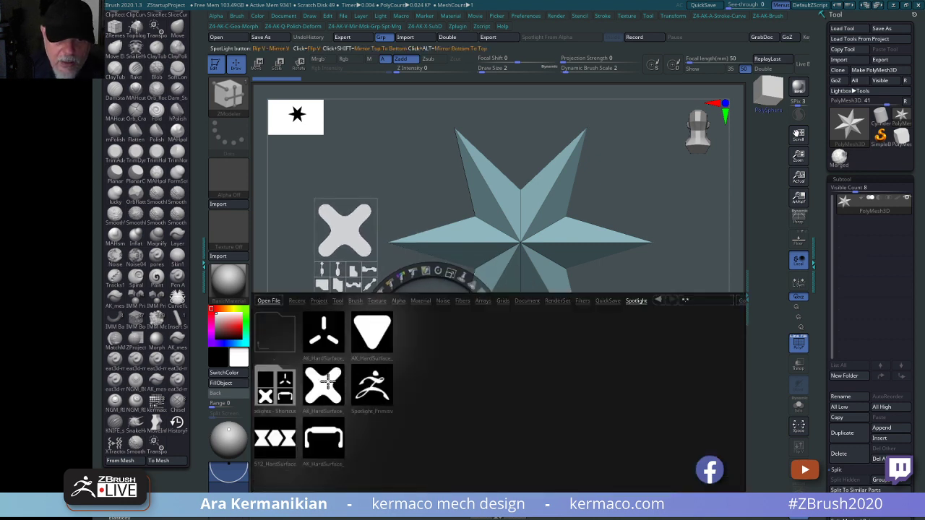
# Load the AK_HardSurface_04 Spotlight set with the rounded triangle, scale it down and place it beside the star.
pyautogui.doubleClick(375, 341)
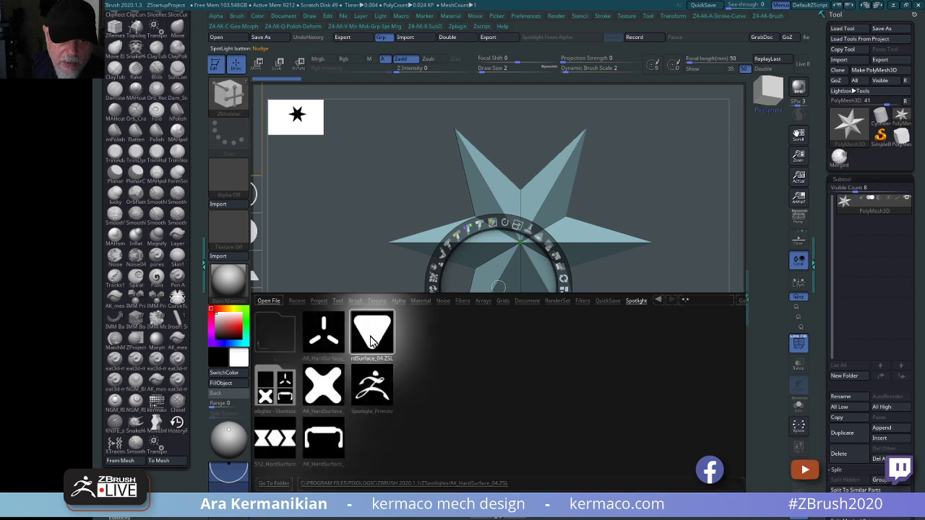
pyautogui.doubleClick(370, 341)
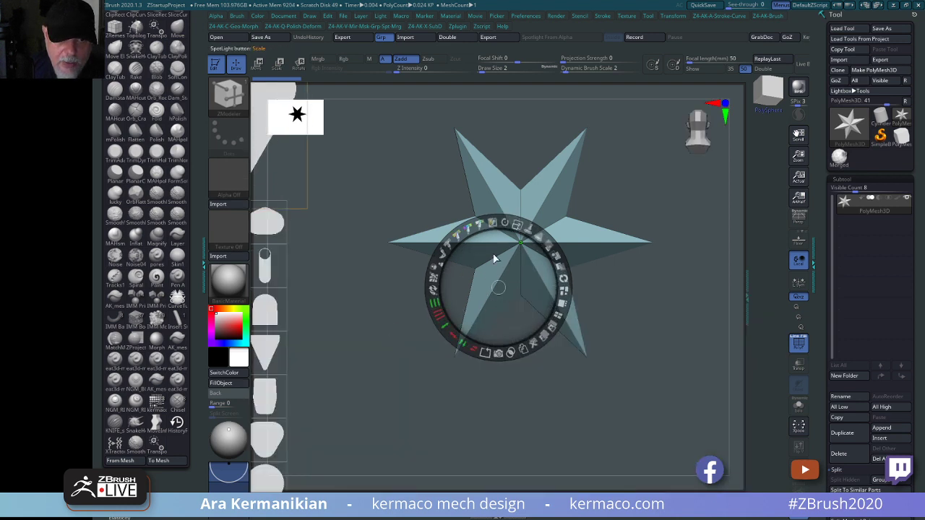
pyautogui.moveTo(521, 283); pyautogui.dragTo(408, 352)
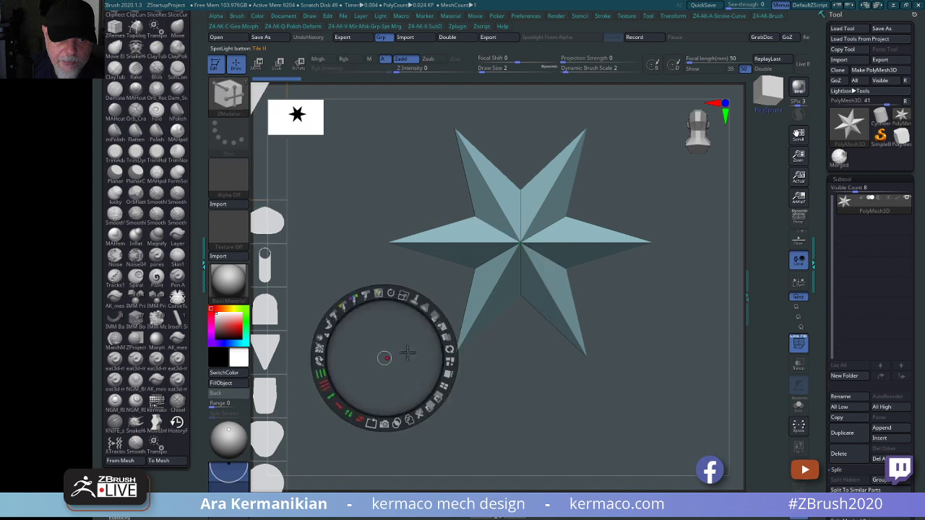
pyautogui.click(403, 292)
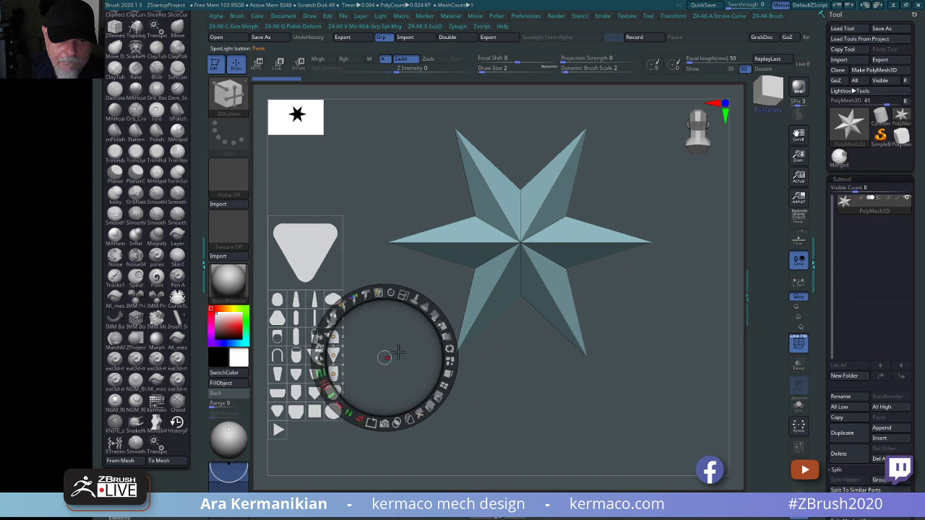
pyautogui.moveTo(419, 337); pyautogui.dragTo(427, 291)
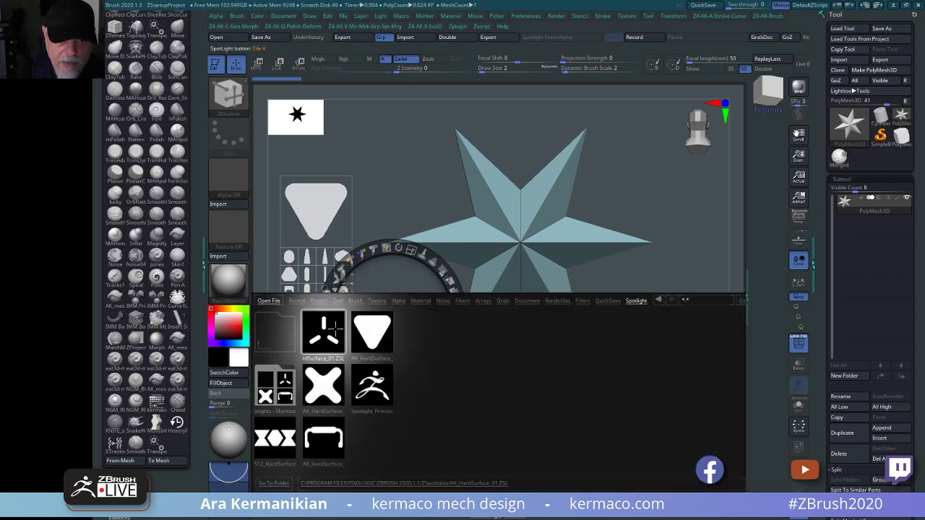
# Load the AK_HardSurface_01 Spotlight set with the three-bar shape, scale it down beside the star and reopen LightBox.
pyautogui.doubleClick(376, 344)
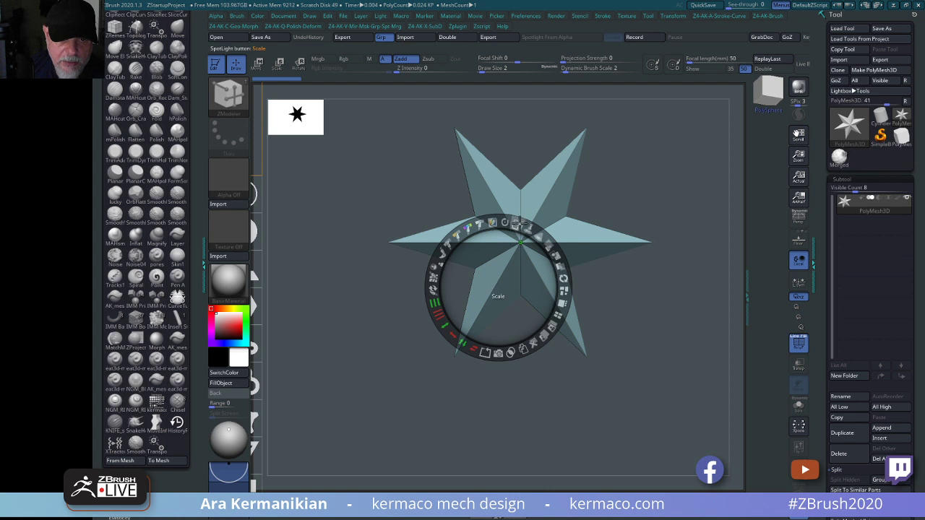
pyautogui.moveTo(512, 224); pyautogui.dragTo(273, 162)
pyautogui.press(',')
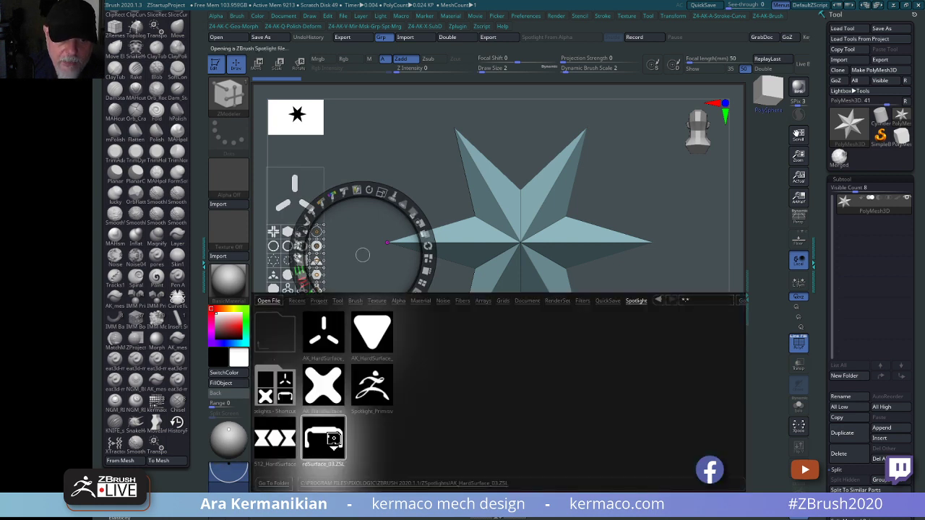
# Load the AK_HardSurface_03 Spotlight set with the handle shape, scale it down and place it beside the star.
pyautogui.doubleClick(322, 436)
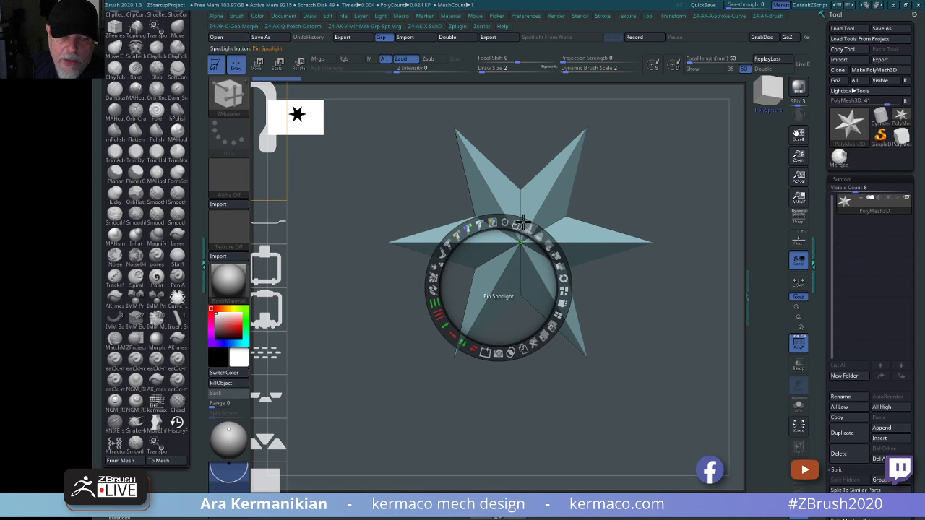
pyautogui.click(340, 253)
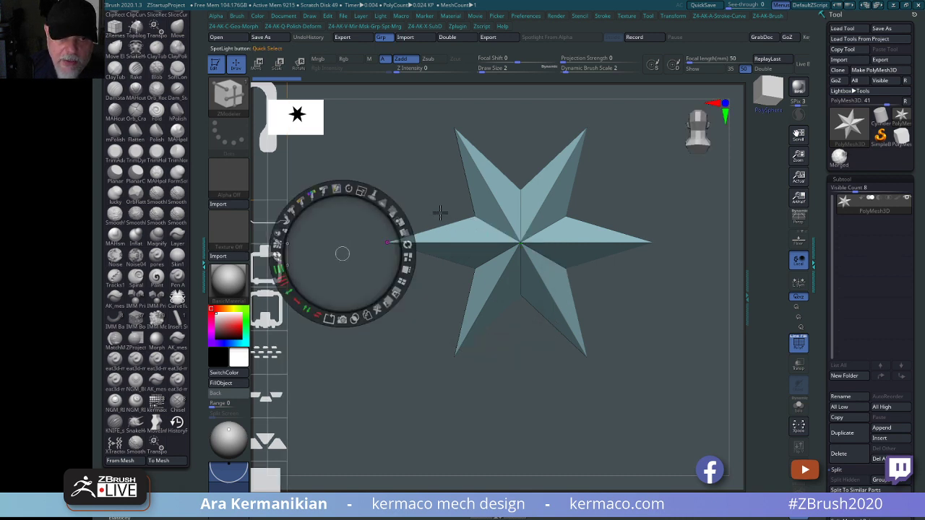
pyautogui.moveTo(354, 248); pyautogui.dragTo(437, 284)
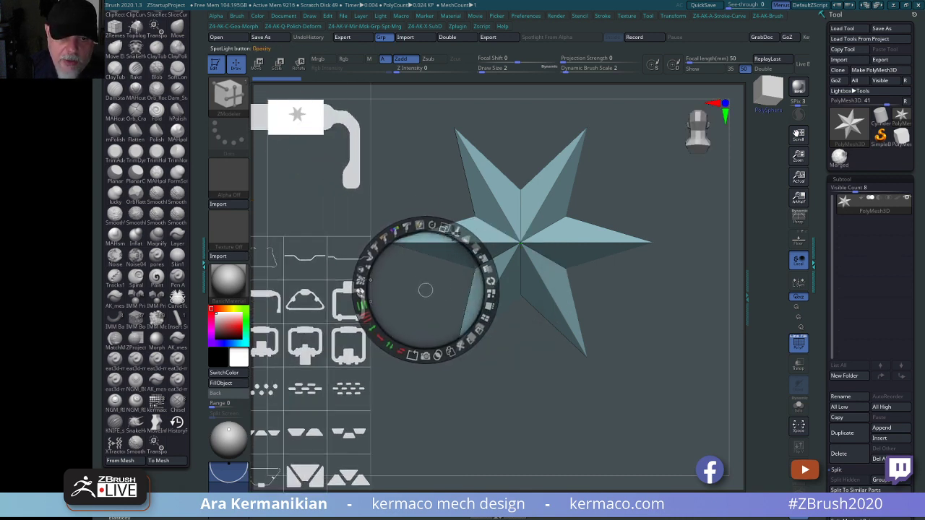
pyautogui.moveTo(444, 228); pyautogui.dragTo(379, 220)
pyautogui.moveTo(435, 300); pyautogui.dragTo(392, 266)
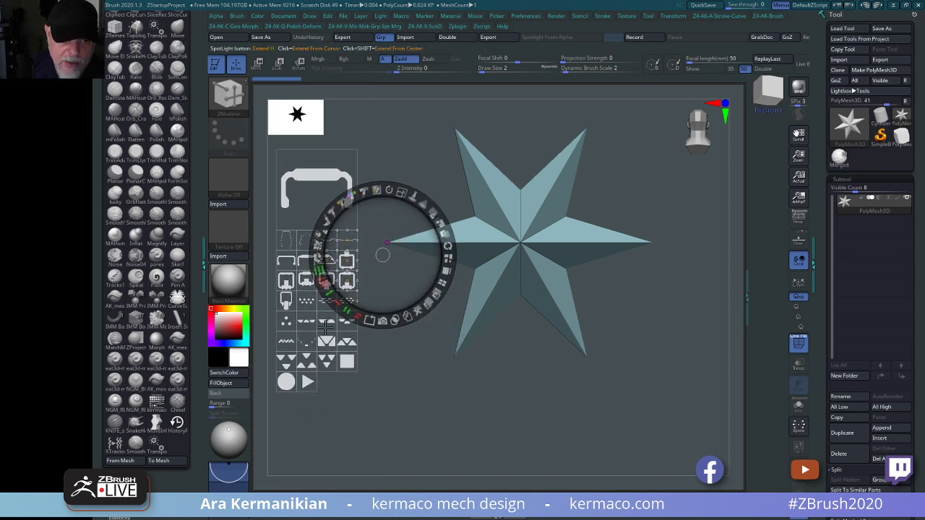
pyautogui.moveTo(430, 266); pyautogui.dragTo(576, 271)
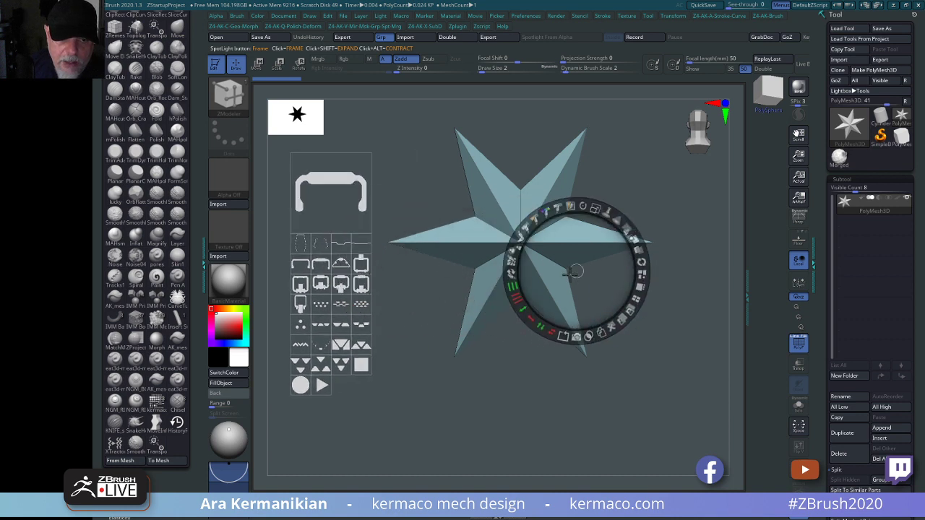
# Pull the white square out of the Spotlight grid, enlarge it and place it over the star's lower half.
pyautogui.click(361, 367)
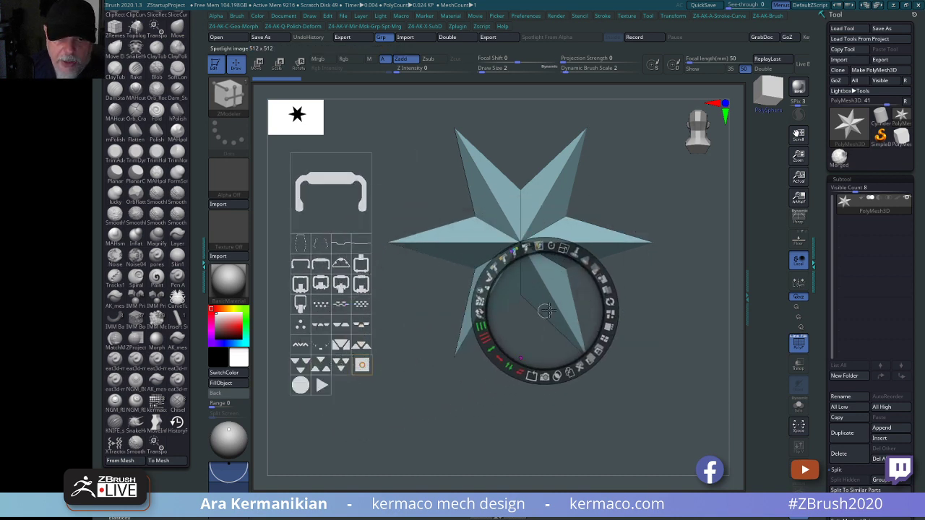
pyautogui.moveTo(516, 316); pyautogui.dragTo(577, 303)
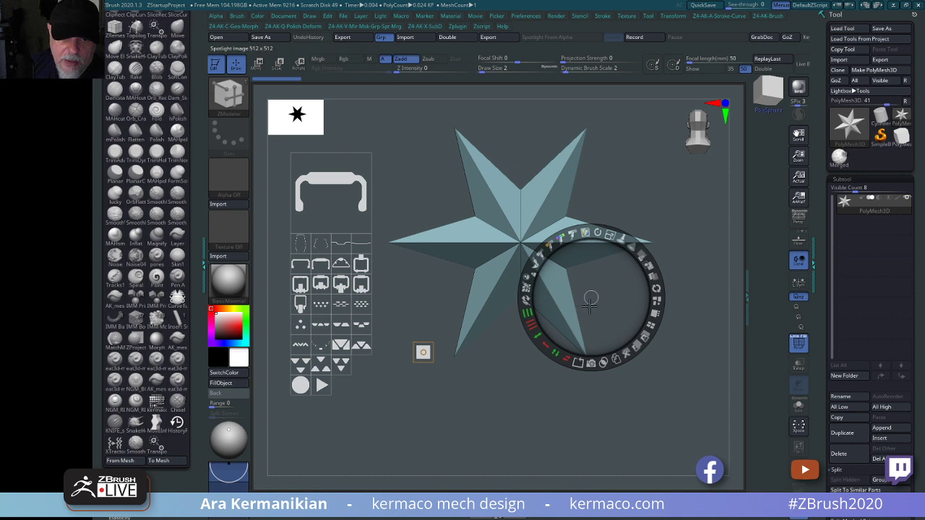
pyautogui.moveTo(577, 311); pyautogui.dragTo(448, 345)
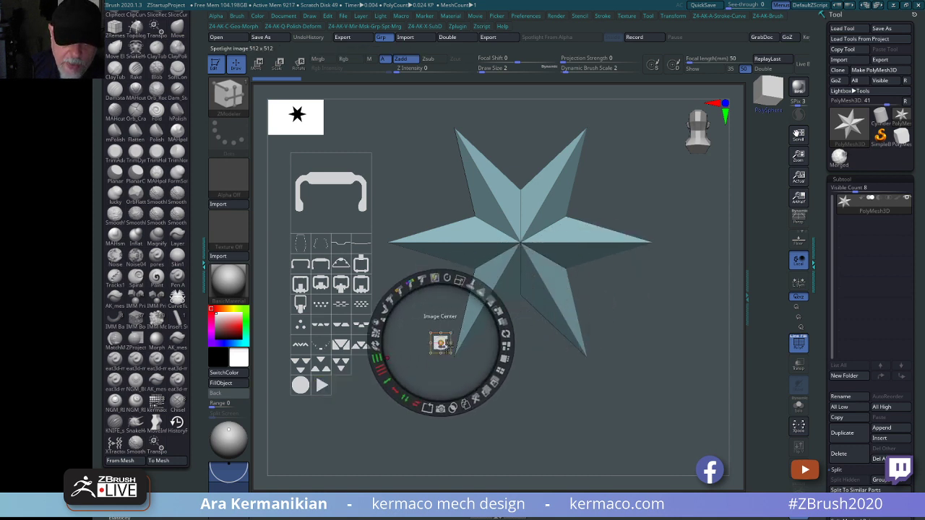
pyautogui.moveTo(461, 282); pyautogui.dragTo(491, 386)
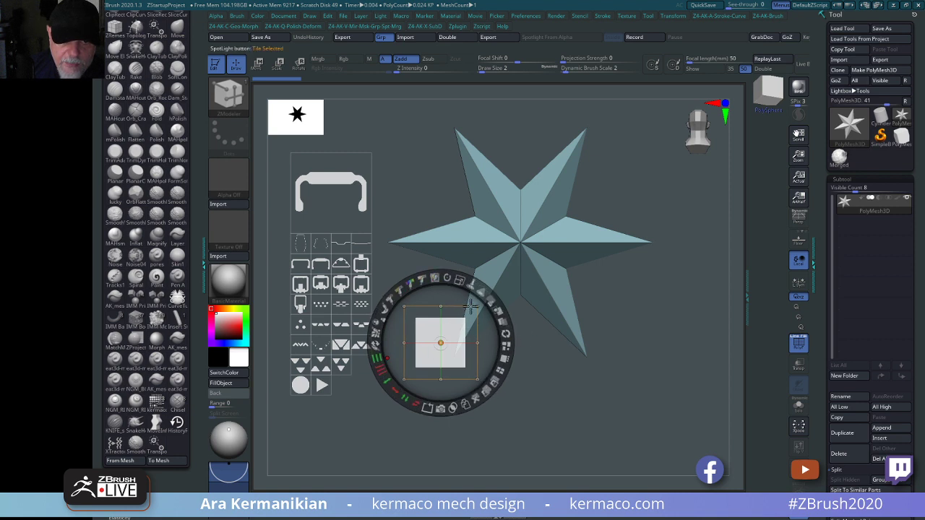
pyautogui.moveTo(471, 307); pyautogui.dragTo(563, 282)
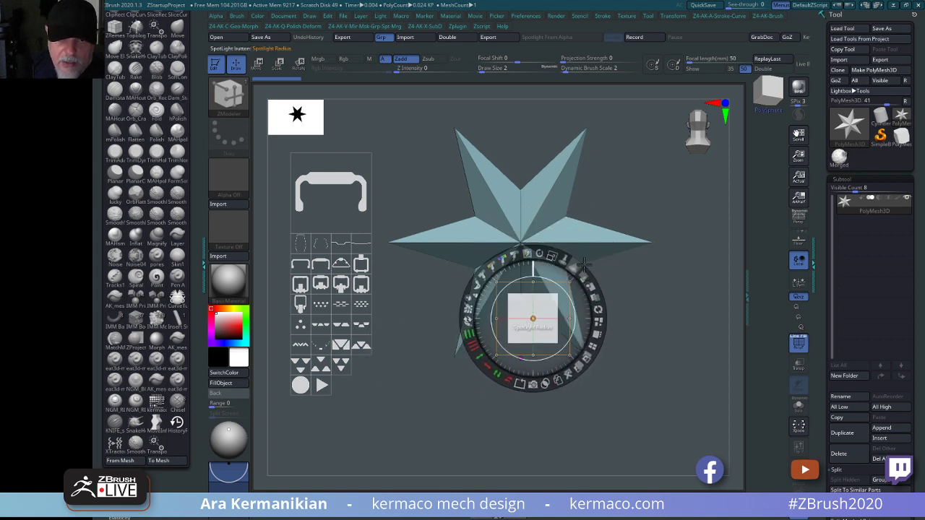
# Clear the area around the square by making the star small above it, and scale all Spotlight shapes down slightly.
pyautogui.moveTo(658, 311); pyautogui.dragTo(625, 314)
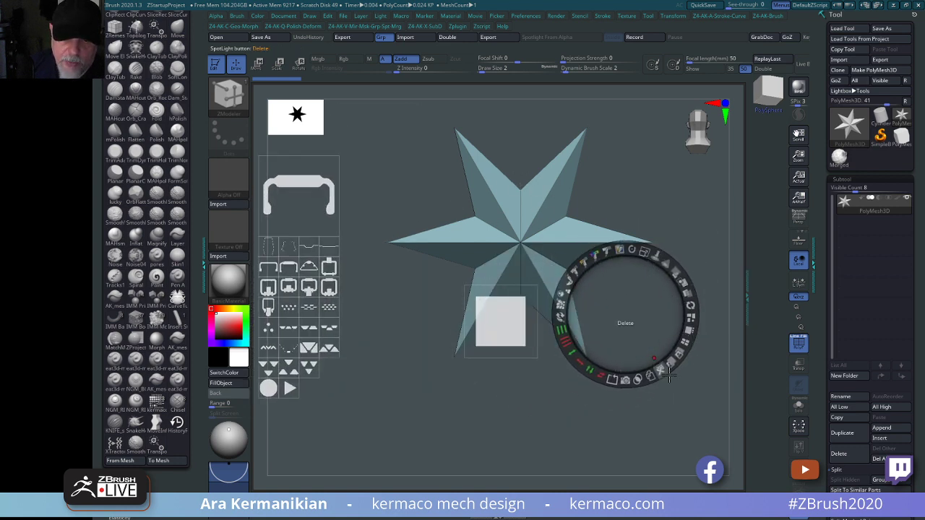
pyautogui.press('z')
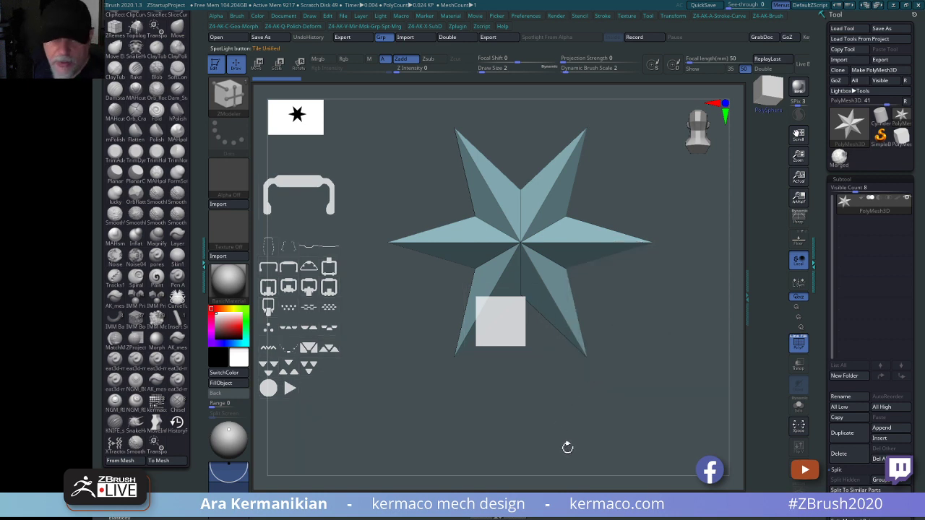
pyautogui.keyDown('alt'); pyautogui.moveTo(568, 447); pyautogui.dragTo(525, 163); pyautogui.keyUp('alt')
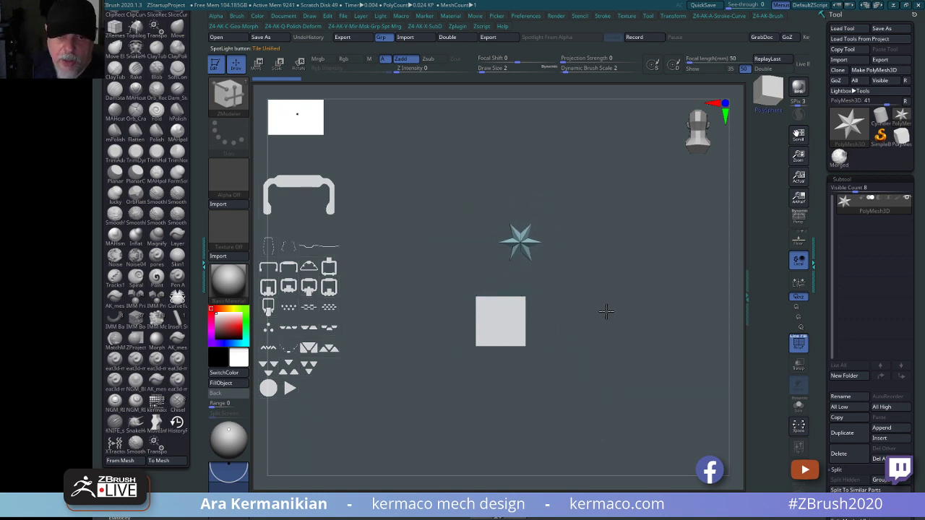
pyautogui.keyDown('alt'); pyautogui.moveTo(605, 312); pyautogui.dragTo(650, 177); pyautogui.keyUp('alt')
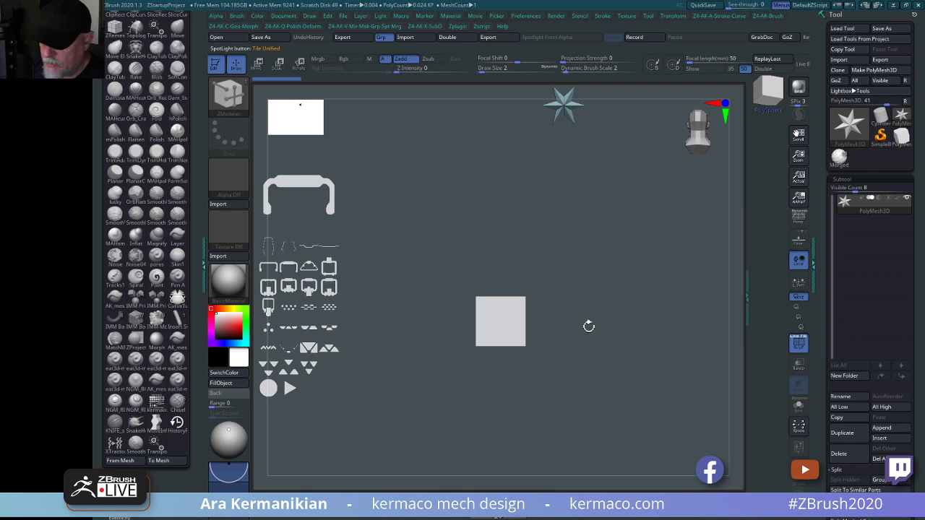
pyautogui.press('z')
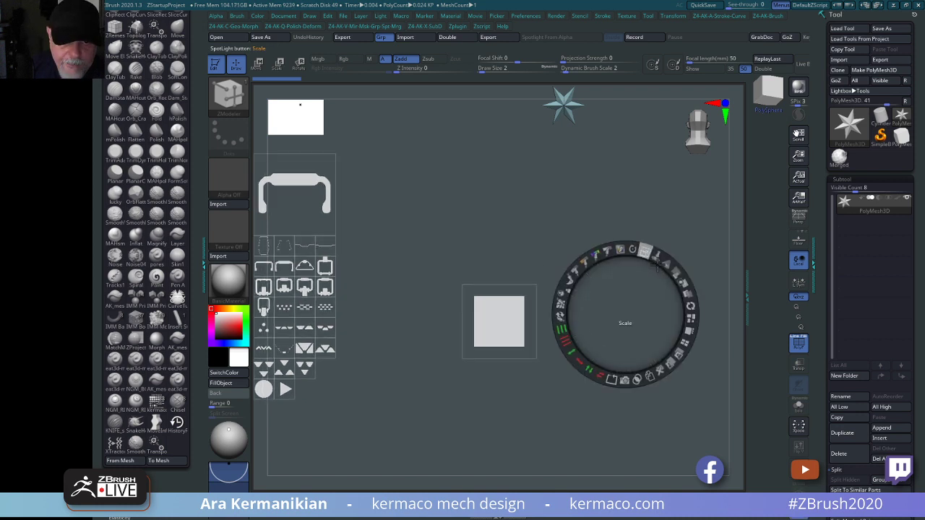
pyautogui.moveTo(656, 264)
pyautogui.mouseDown()
pyautogui.moveTo(670, 273)
pyautogui.moveTo(648, 260)
pyautogui.mouseUp()
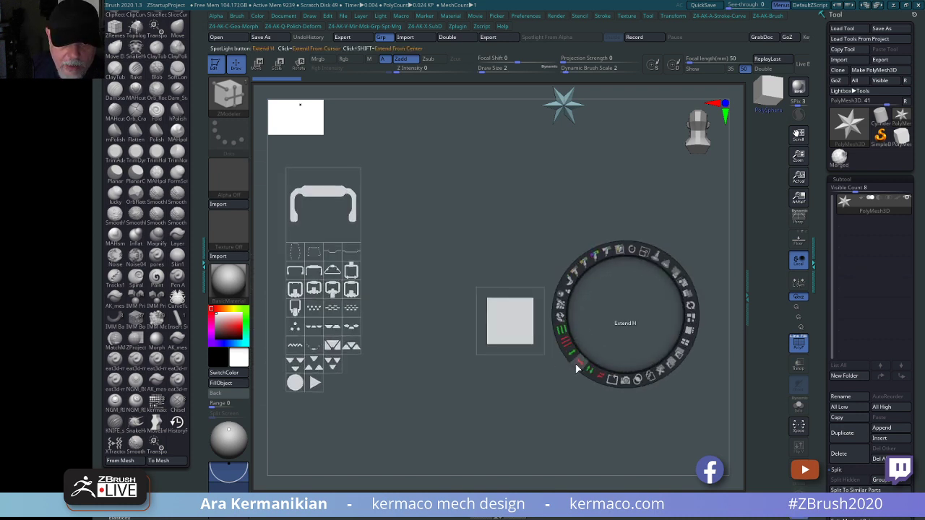
# Stretch the white square into a long horizontal bar, enlarge it and move it clear of the shape grid.
pyautogui.click(528, 334)
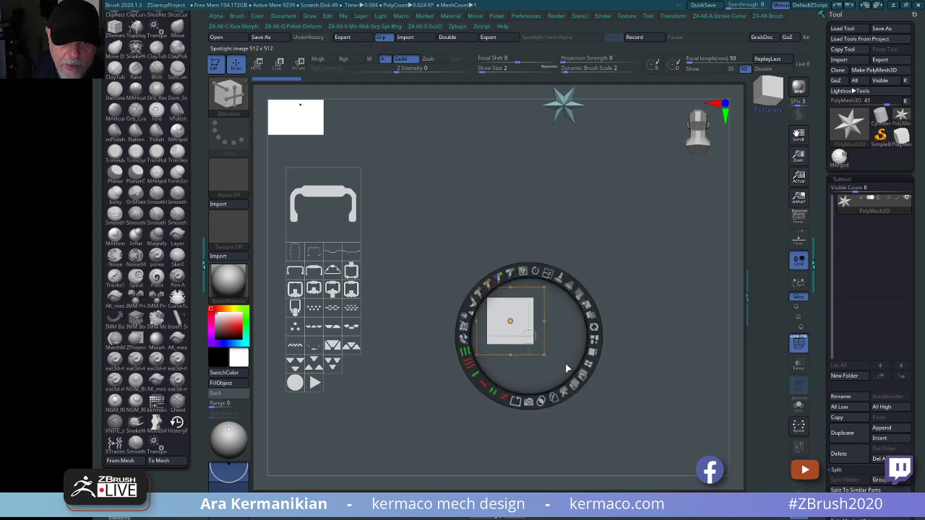
pyautogui.click(515, 324)
pyautogui.moveTo(490, 358); pyautogui.dragTo(496, 437)
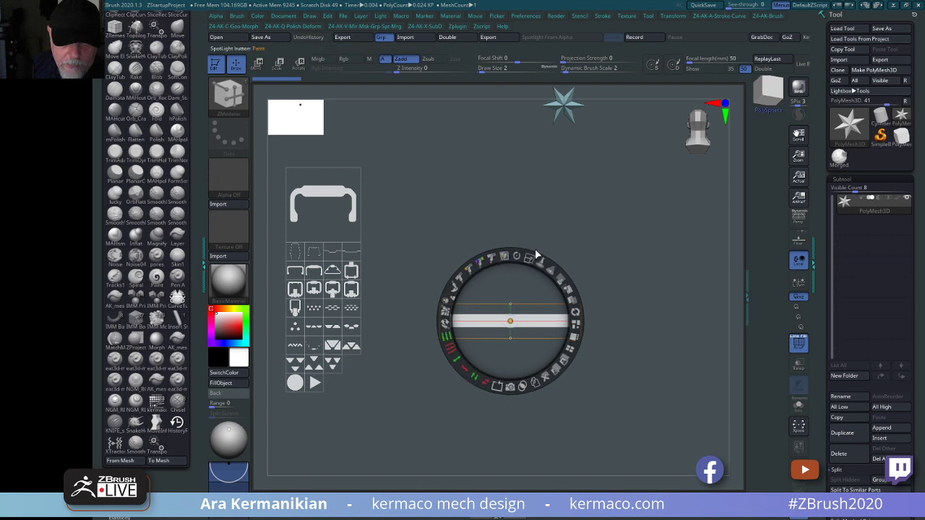
pyautogui.moveTo(532, 259); pyautogui.dragTo(538, 343)
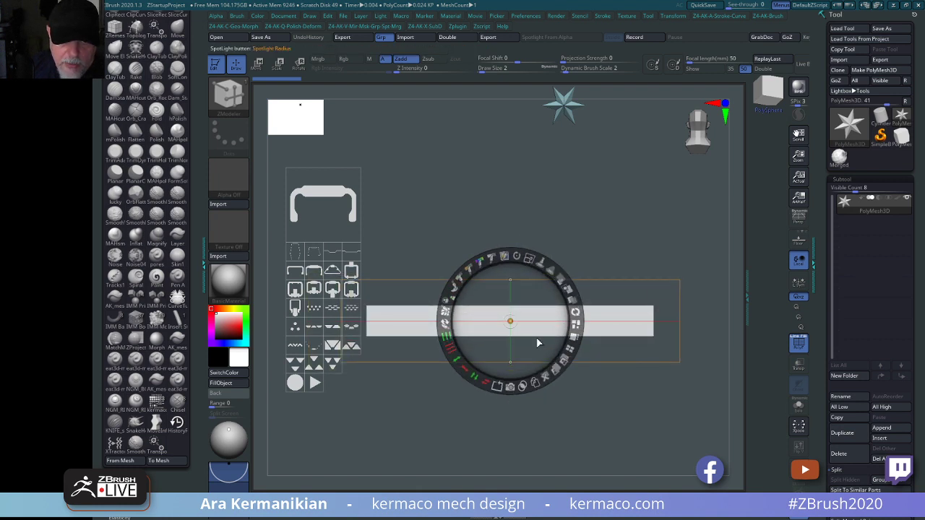
pyautogui.moveTo(538, 294); pyautogui.dragTo(574, 293)
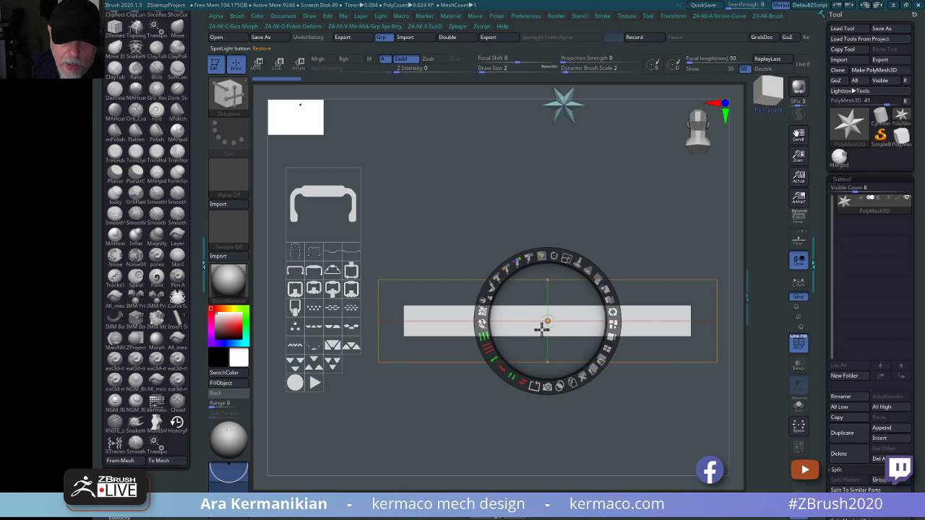
# Pull the three-triangle shape out of the Spotlight grid, enlarge it and place it over one end of the white bar.
pyautogui.click(349, 347)
pyautogui.moveTo(349, 347); pyautogui.dragTo(429, 320)
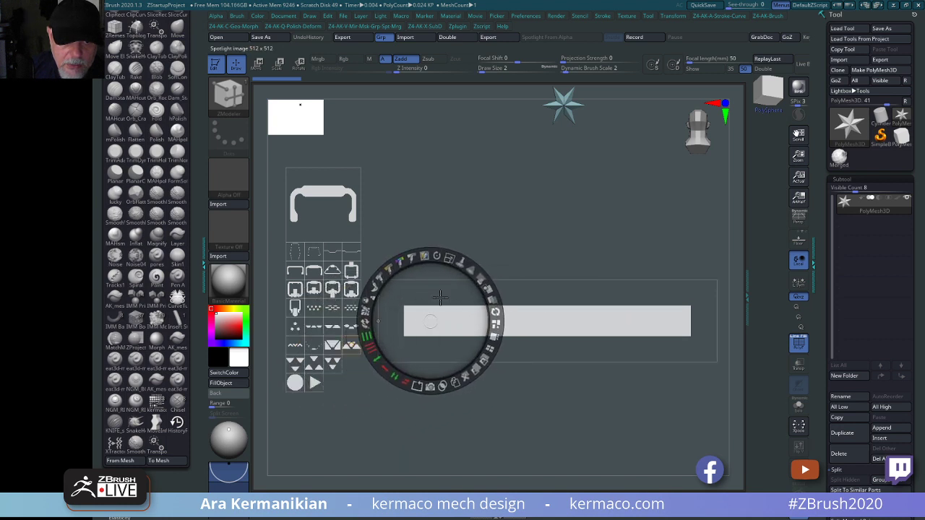
pyautogui.moveTo(449, 257); pyautogui.dragTo(394, 321)
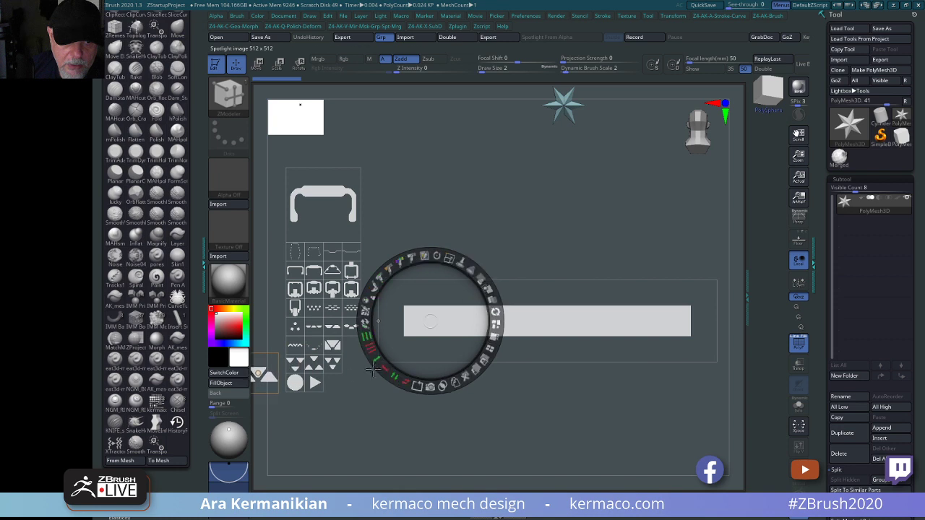
pyautogui.moveTo(259, 373); pyautogui.dragTo(472, 256)
pyautogui.moveTo(492, 193); pyautogui.dragTo(503, 195)
pyautogui.moveTo(522, 246); pyautogui.dragTo(487, 310)
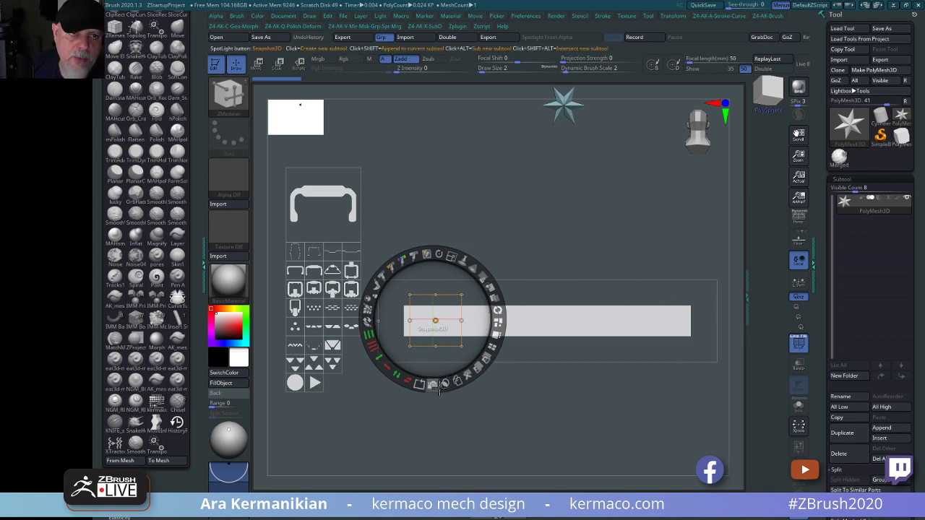
# Align the three-triangle shape inside the end of the bar nearest the grid and subtract it from the bar.
pyautogui.press('ctrl')
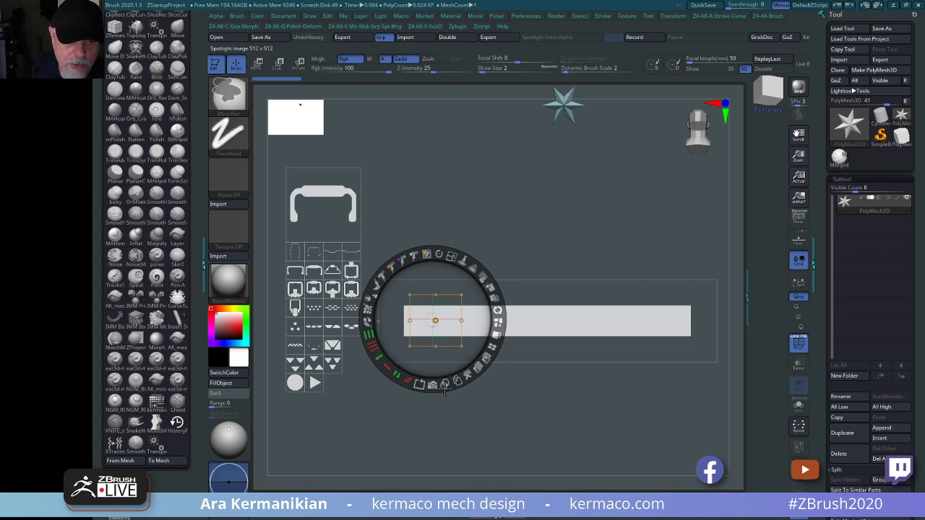
pyautogui.press('ctrl')
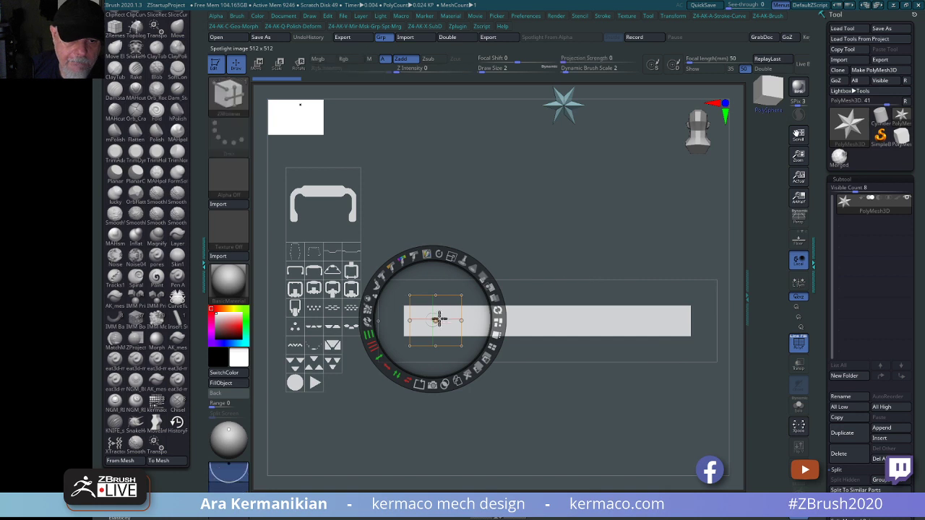
pyautogui.moveTo(438, 320)
pyautogui.mouseDown()
pyautogui.moveTo(507, 239)
pyautogui.moveTo(421, 320)
pyautogui.moveTo(443, 317)
pyautogui.moveTo(440, 324)
pyautogui.moveTo(536, 231)
pyautogui.mouseUp()
pyautogui.click(677, 292)
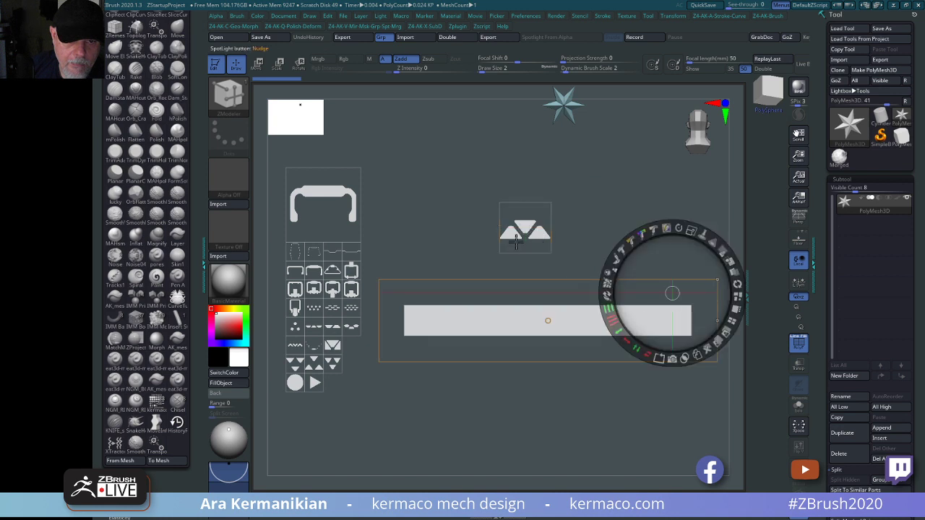
pyautogui.click(538, 231)
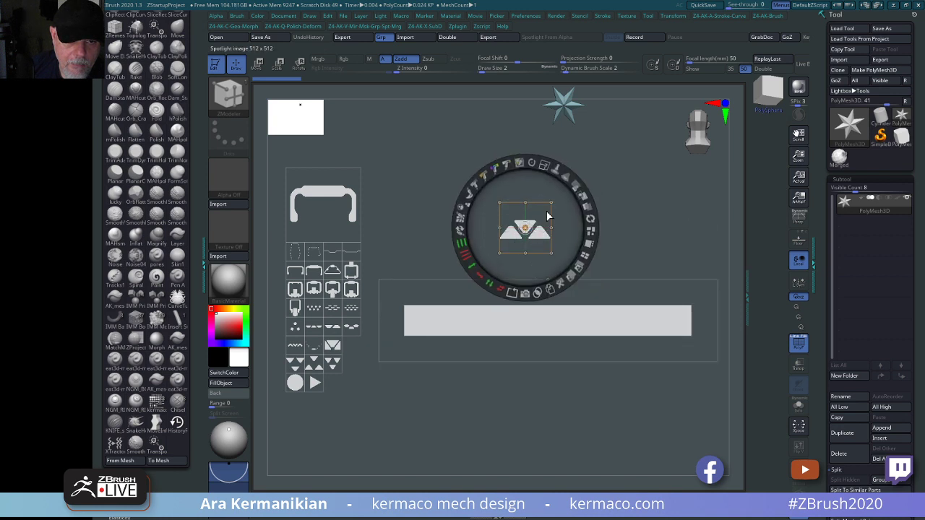
pyautogui.moveTo(547, 216); pyautogui.dragTo(457, 307)
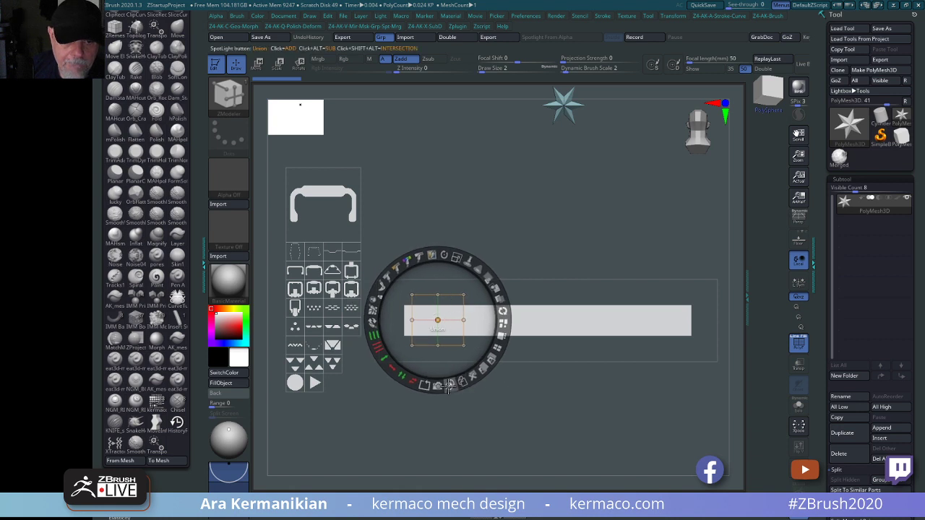
pyautogui.press('ctrl')
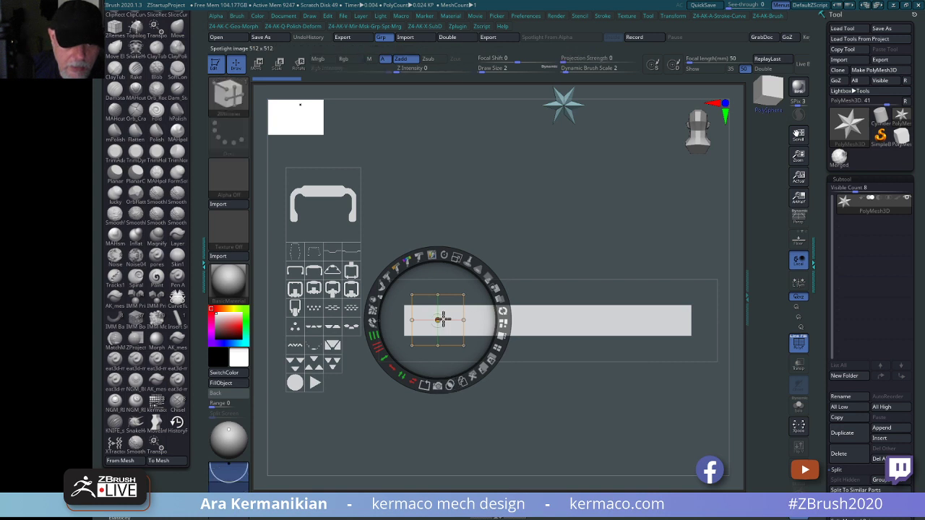
pyautogui.moveTo(444, 318)
pyautogui.mouseDown()
pyautogui.moveTo(510, 268)
pyautogui.moveTo(440, 320)
pyautogui.mouseUp()
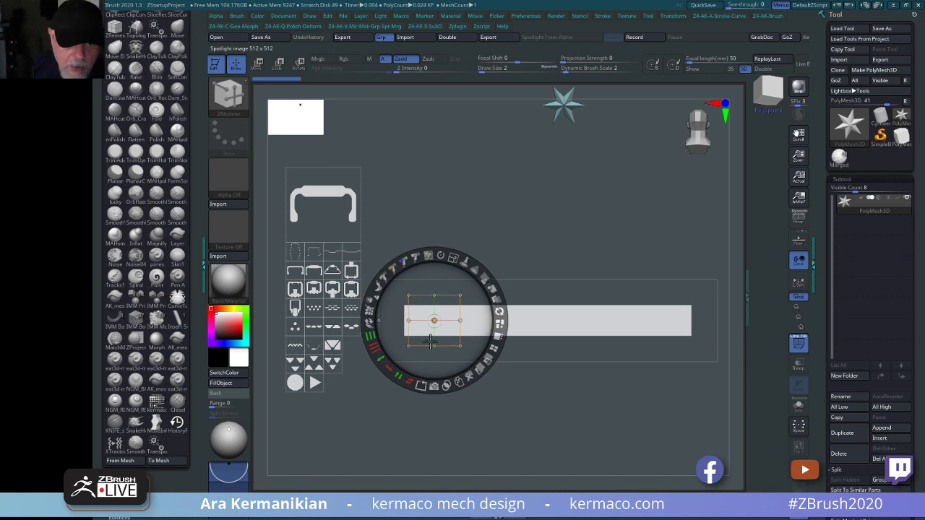
pyautogui.click(446, 385)
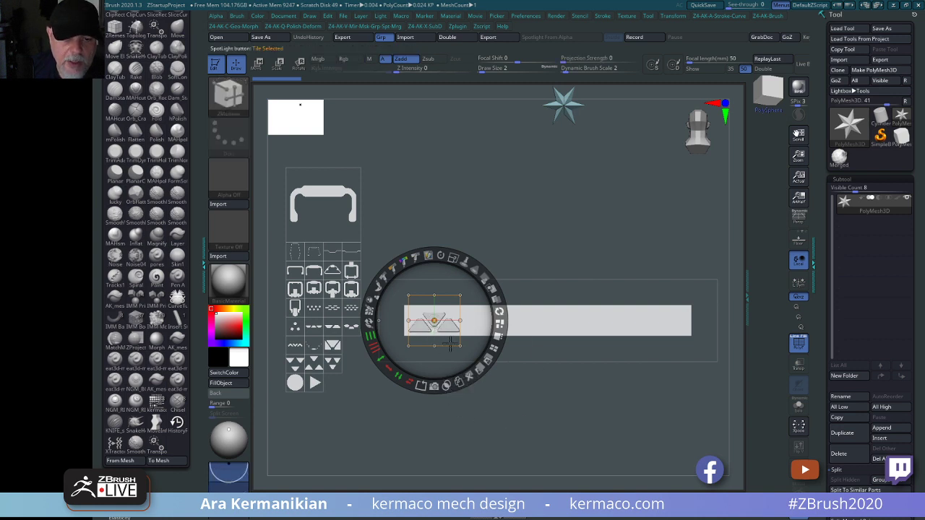
# Turn the three-triangle shape upside down and line it up on the bar beside the first cutouts.
pyautogui.moveTo(450, 346); pyautogui.dragTo(500, 223)
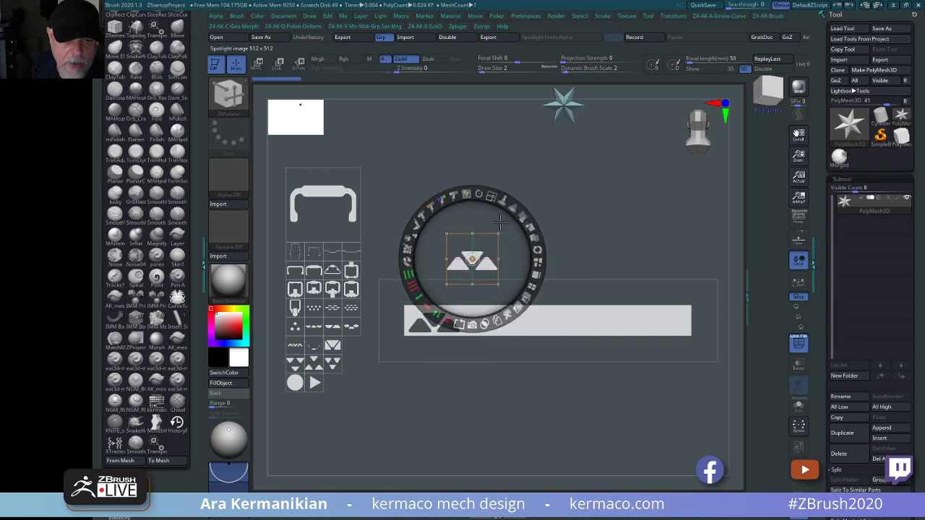
pyautogui.moveTo(483, 189); pyautogui.dragTo(466, 329)
pyautogui.moveTo(491, 241); pyautogui.dragTo(507, 307)
pyautogui.click(494, 388)
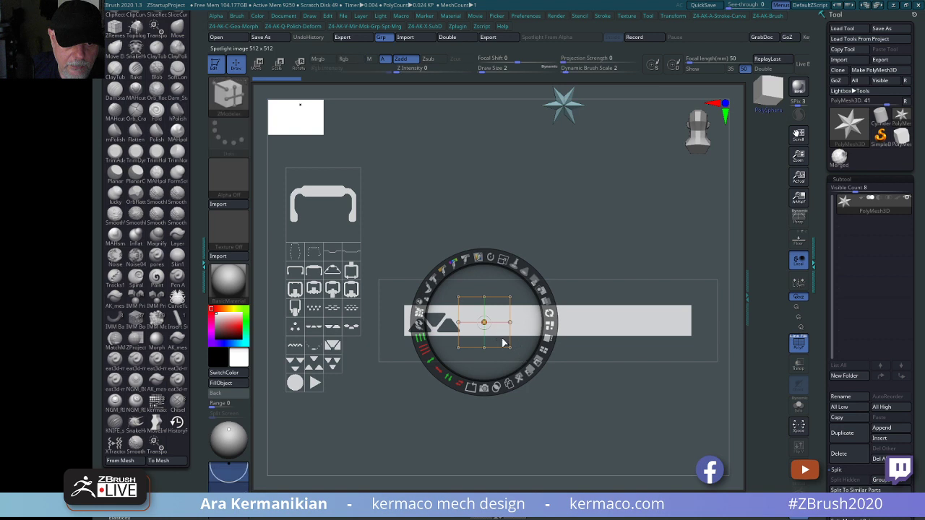
pyautogui.moveTo(494, 347)
pyautogui.mouseDown()
pyautogui.moveTo(534, 298)
pyautogui.moveTo(440, 342)
pyautogui.moveTo(500, 351)
pyautogui.moveTo(478, 366)
pyautogui.mouseUp()
pyautogui.press('ctrl')
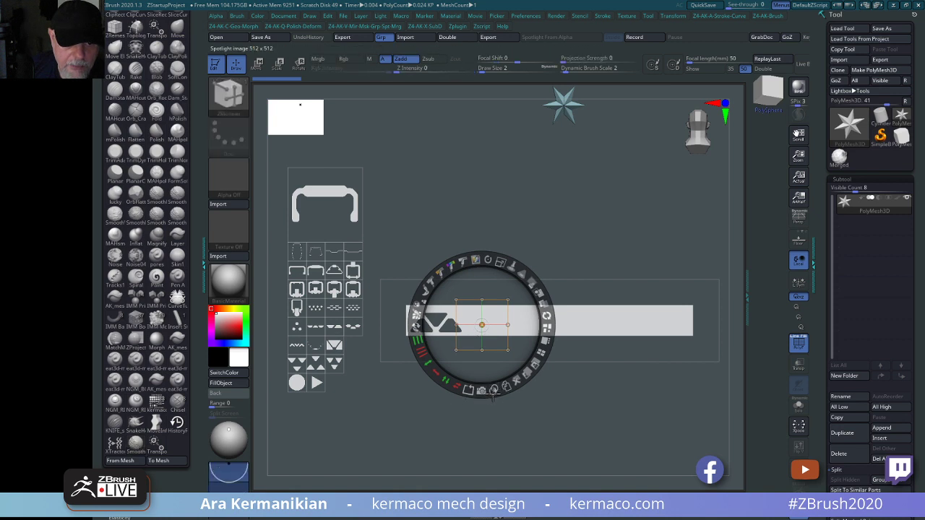
# Fine-tune the inverted triangles' position and subtract them from the bar to extend the cutout row, moving the shape farther along.
pyautogui.click(494, 390)
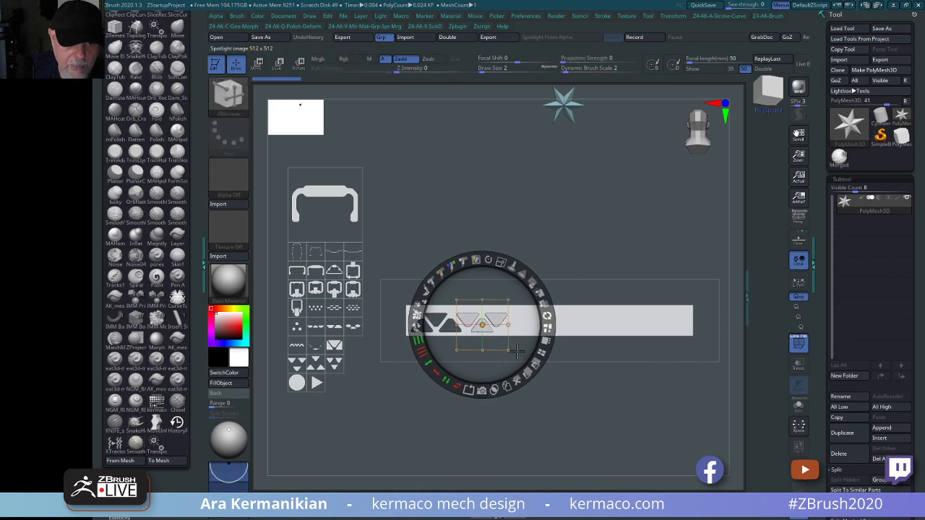
pyautogui.moveTo(500, 350)
pyautogui.mouseDown()
pyautogui.moveTo(632, 353)
pyautogui.moveTo(506, 346)
pyautogui.mouseUp()
pyautogui.press('ctrl')
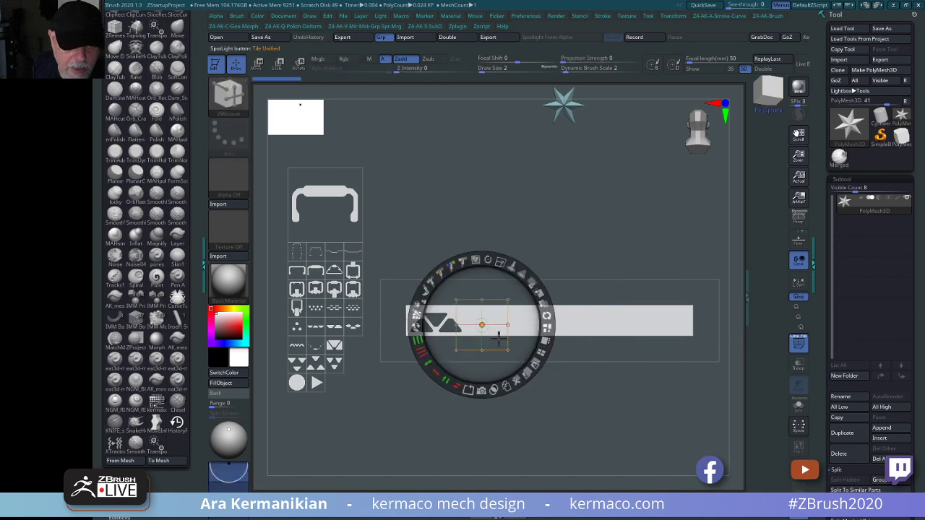
pyautogui.press('shift')
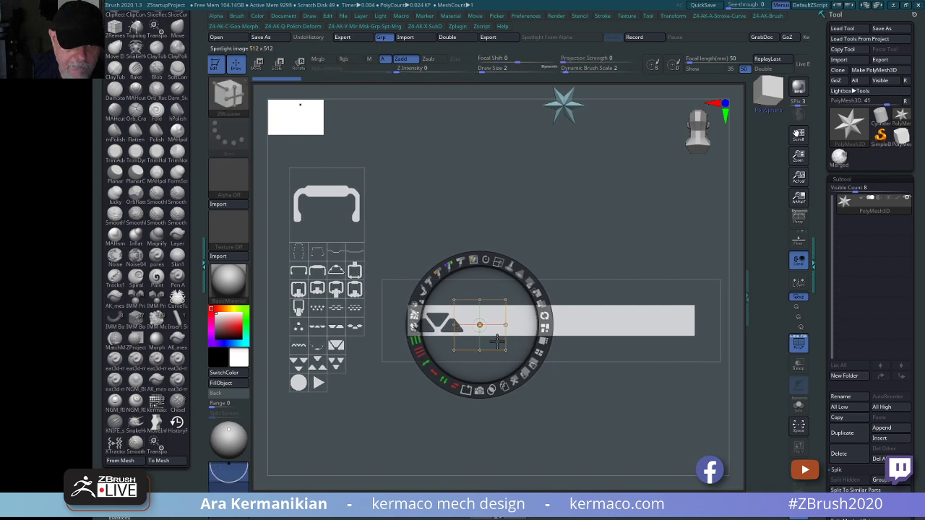
pyautogui.click(489, 391)
pyautogui.hotkey('ctrl', 'z')
pyautogui.moveTo(497, 344); pyautogui.dragTo(582, 266)
pyautogui.hotkey('ctrl', 'z')
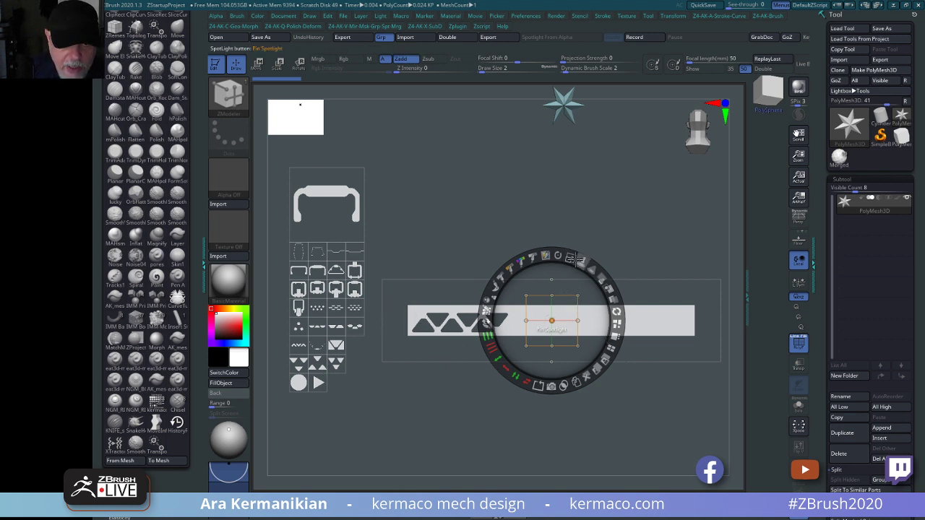
# Turn the triangle shape upright, fit it against the second set of cutouts and subtract it from the bar as a third set.
pyautogui.press('ctrl')
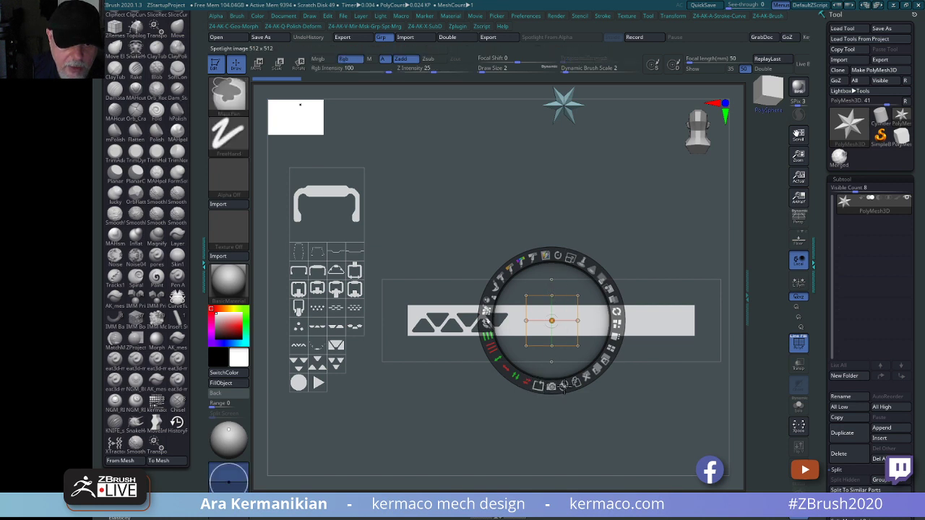
pyautogui.moveTo(569, 291); pyautogui.dragTo(552, 261)
pyautogui.moveTo(539, 226)
pyautogui.keyDown('shift'); pyautogui.mouseDown()
pyautogui.moveTo(413, 294)
pyautogui.moveTo(529, 218)
pyautogui.moveTo(524, 225)
pyautogui.moveTo(542, 238)
pyautogui.moveTo(529, 310)
pyautogui.moveTo(562, 314)
pyautogui.moveTo(525, 323)
pyautogui.moveTo(549, 326)
pyautogui.moveTo(544, 331)
pyautogui.mouseUp(); pyautogui.keyUp('shift')
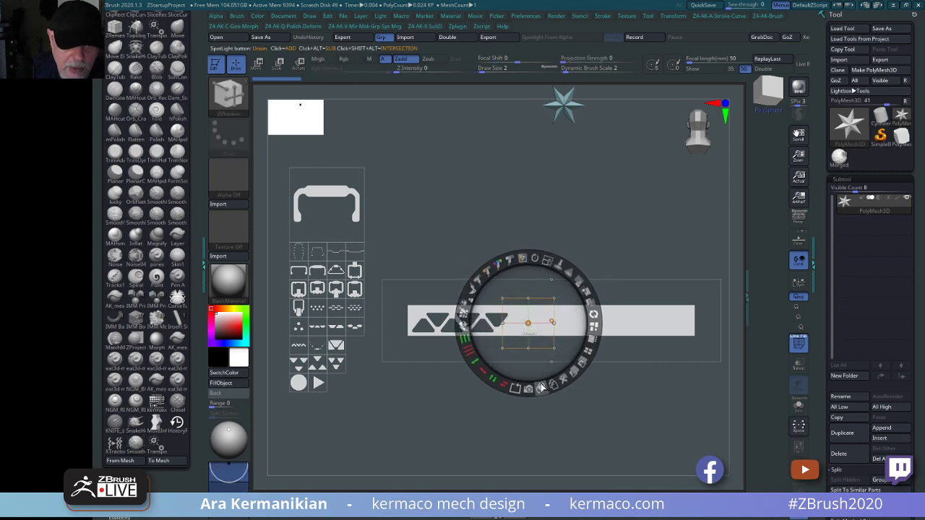
pyautogui.click(539, 388)
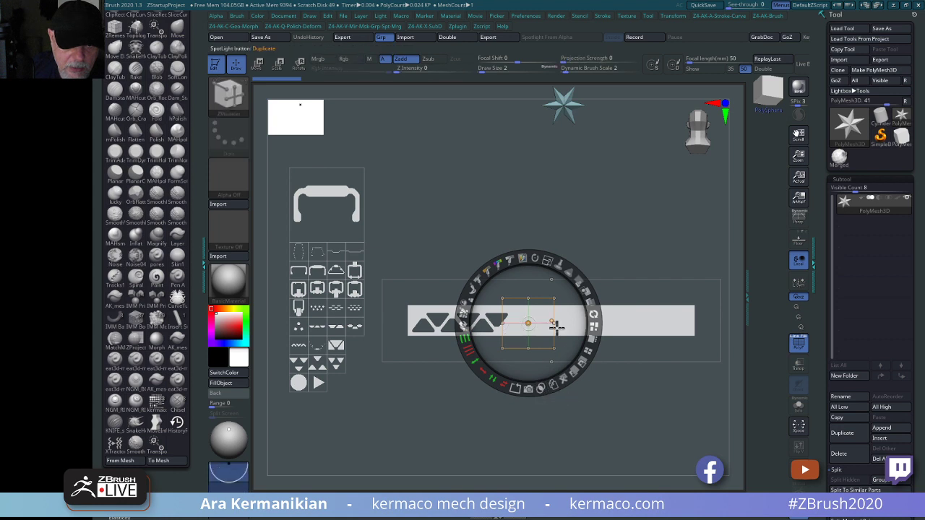
pyautogui.moveTo(545, 334)
pyautogui.mouseDown()
pyautogui.moveTo(511, 334)
pyautogui.moveTo(553, 332)
pyautogui.mouseUp()
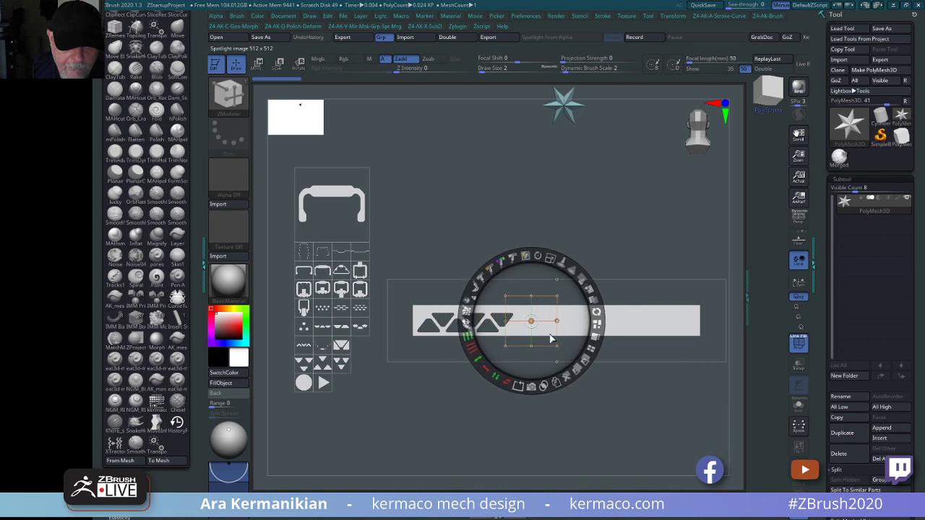
pyautogui.keyDown('alt'); pyautogui.click(542, 388); pyautogui.keyUp('alt')
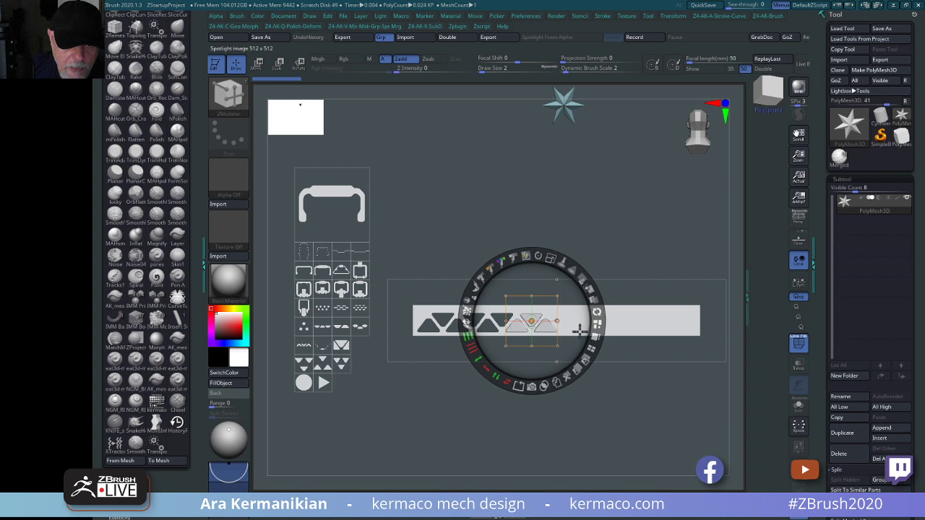
pyautogui.moveTo(580, 332)
pyautogui.mouseDown()
pyautogui.moveTo(621, 331)
pyautogui.moveTo(582, 337)
pyautogui.mouseUp()
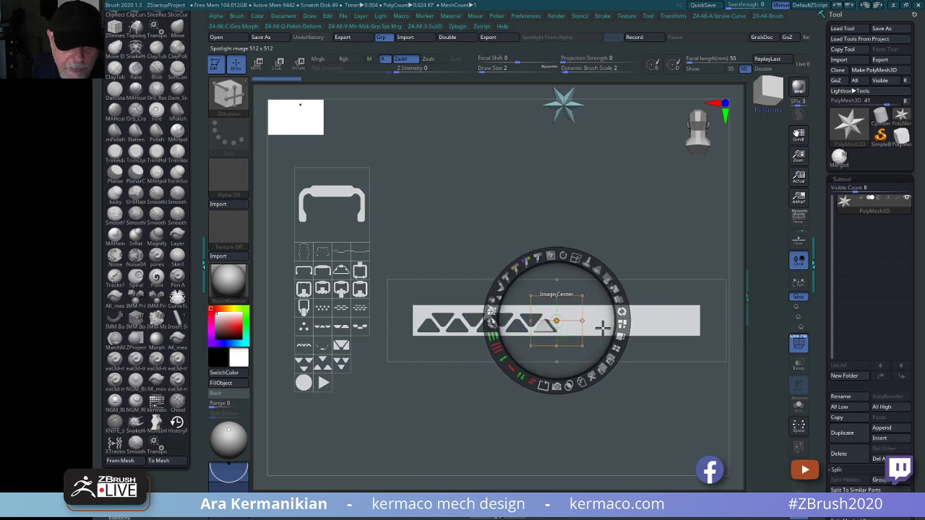
# Try to subtract the upright triangles slightly farther along the bar, overlapping the last cutout.
pyautogui.moveTo(572, 313); pyautogui.dragTo(581, 313)
pyautogui.keyDown('ctrl'); pyautogui.moveTo(602, 324); pyautogui.dragTo(604, 323); pyautogui.keyUp('ctrl')
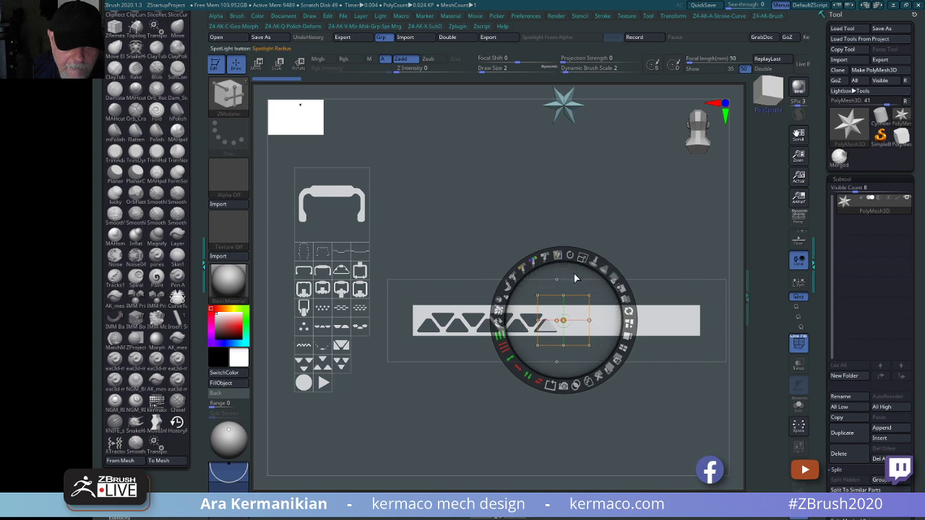
pyautogui.moveTo(575, 273); pyautogui.dragTo(578, 274)
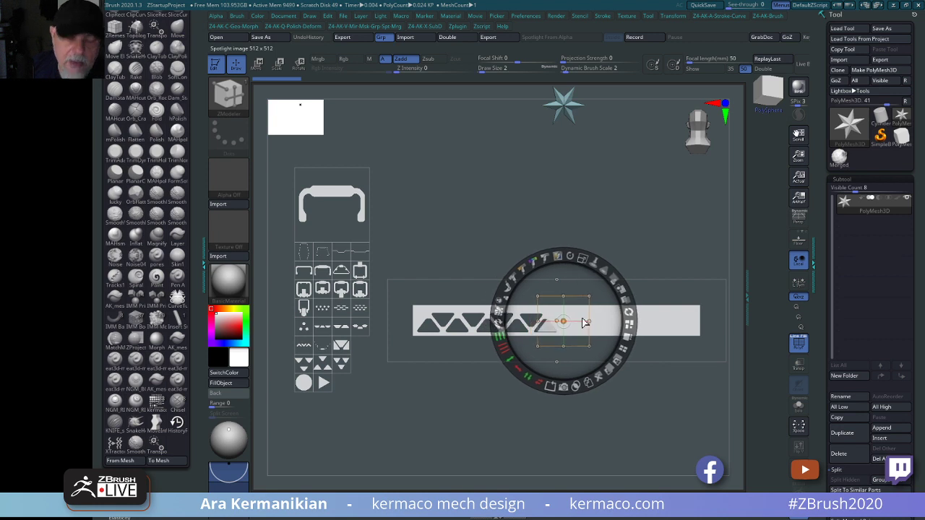
pyautogui.click(531, 18)
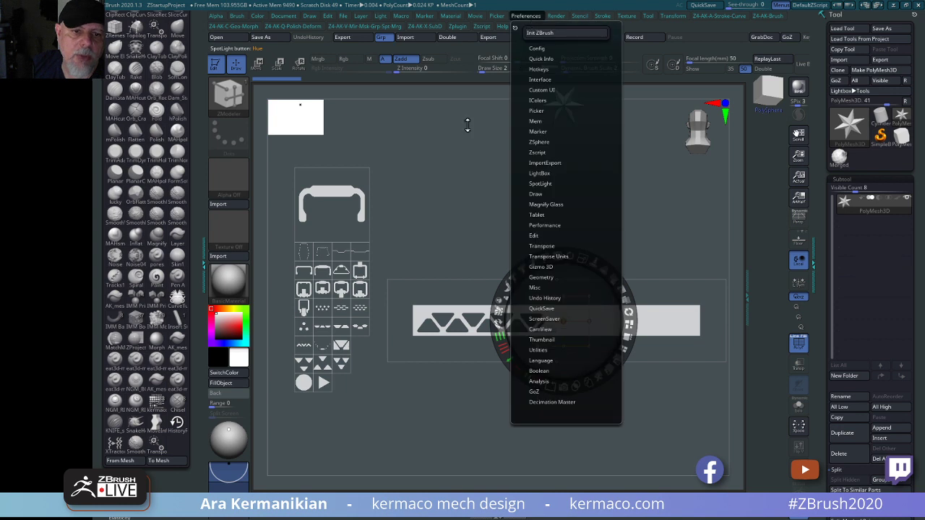
pyautogui.click(537, 16)
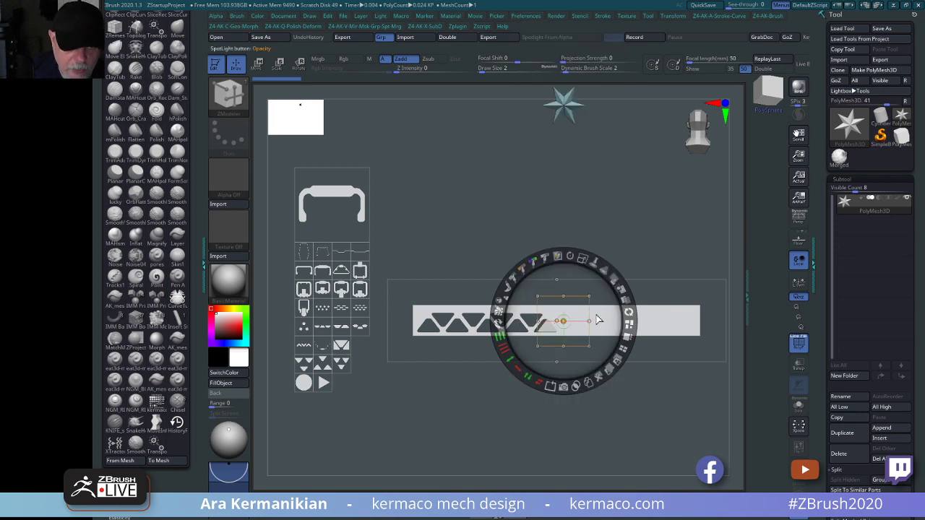
pyautogui.keyDown('alt'); pyautogui.click(576, 387); pyautogui.keyUp('alt')
pyautogui.moveTo(610, 318)
pyautogui.mouseDown()
pyautogui.moveTo(644, 317)
pyautogui.moveTo(605, 325)
pyautogui.moveTo(612, 329)
pyautogui.mouseUp()
pyautogui.hotkey('ctrl', 'z')
pyautogui.hotkey('ctrl', 'z')
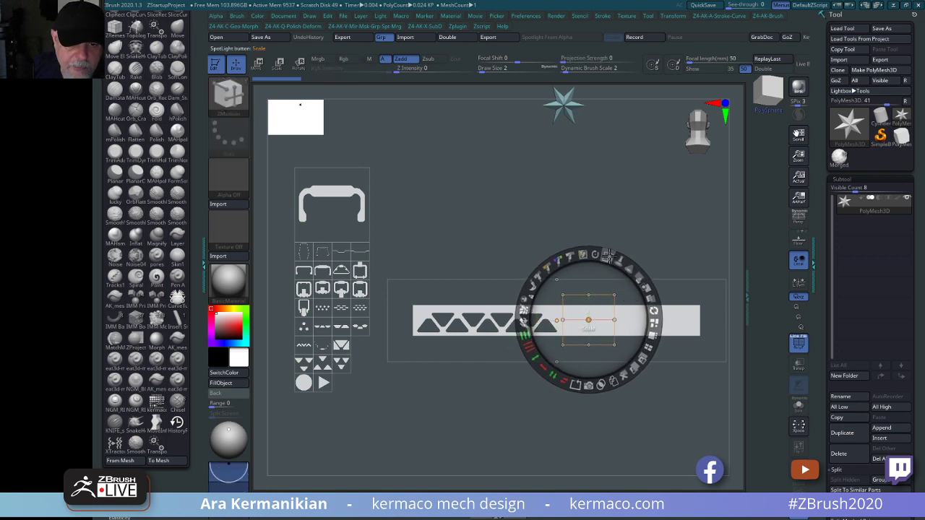
# Flip the triangle shape upside down, fit it after the third set of cutouts and subtract it from the bar.
pyautogui.moveTo(607, 256); pyautogui.dragTo(579, 375)
pyautogui.moveTo(612, 332); pyautogui.dragTo(571, 334)
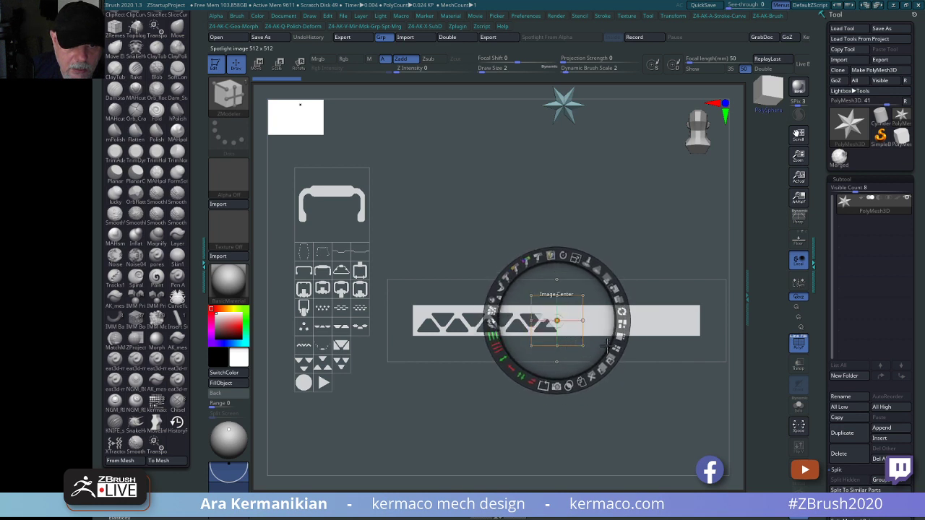
pyautogui.moveTo(600, 299); pyautogui.dragTo(573, 299)
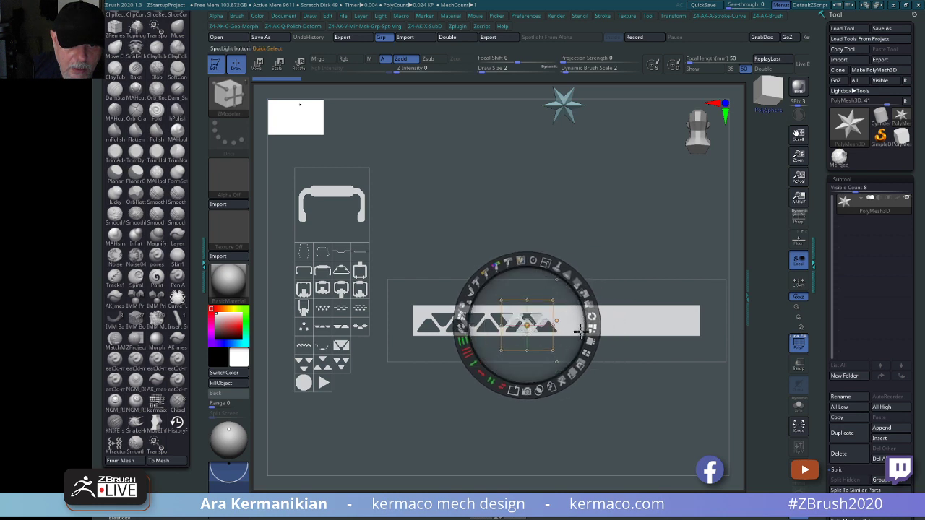
pyautogui.moveTo(581, 331); pyautogui.dragTo(605, 330)
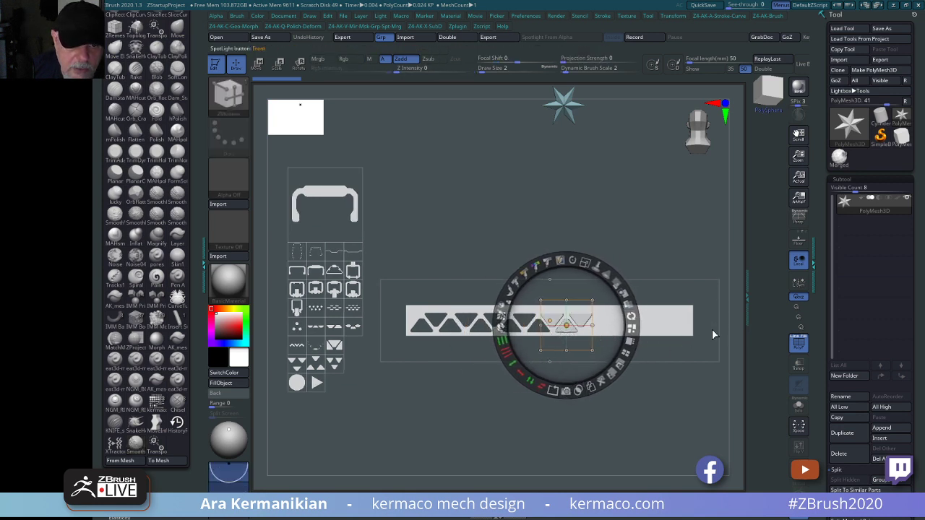
pyautogui.moveTo(595, 320); pyautogui.dragTo(675, 320)
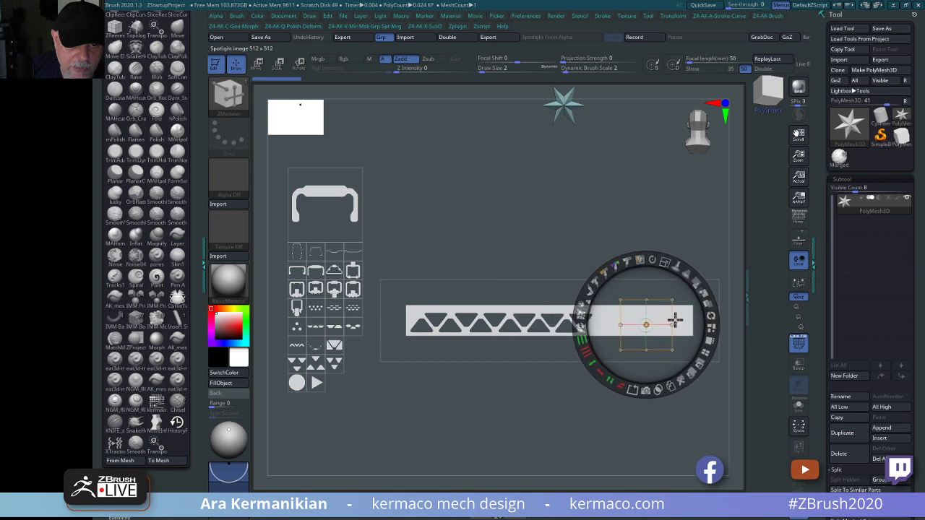
# Turn the triangle shape upright again and subtract it from the bar directly after the fourth set of cutouts.
pyautogui.moveTo(654, 261); pyautogui.dragTo(597, 337)
pyautogui.moveTo(597, 334); pyautogui.dragTo(631, 341)
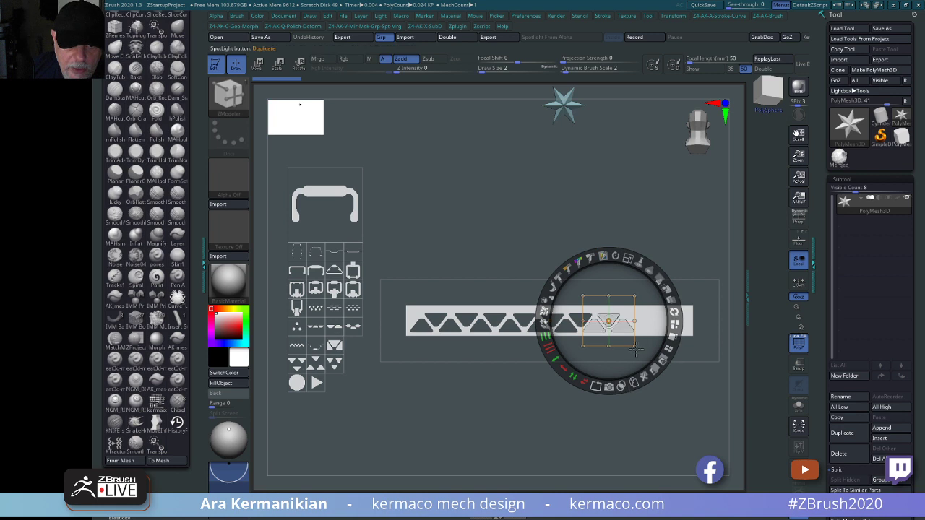
pyautogui.moveTo(635, 349); pyautogui.dragTo(654, 352)
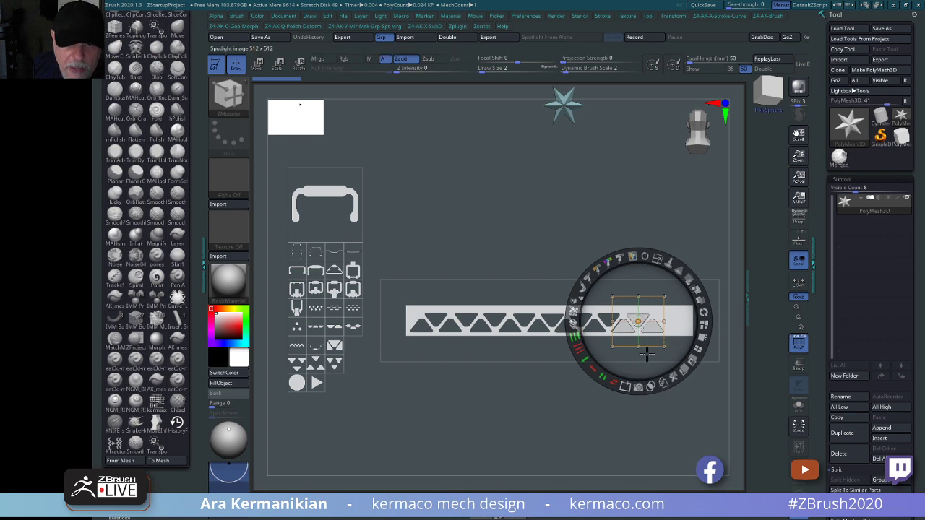
# Subtract the triangle shape to finish the cutouts near the bar's end, and move the triangle shape aside into empty space.
pyautogui.moveTo(659, 347)
pyautogui.mouseDown()
pyautogui.moveTo(717, 288)
pyautogui.moveTo(673, 339)
pyautogui.mouseUp()
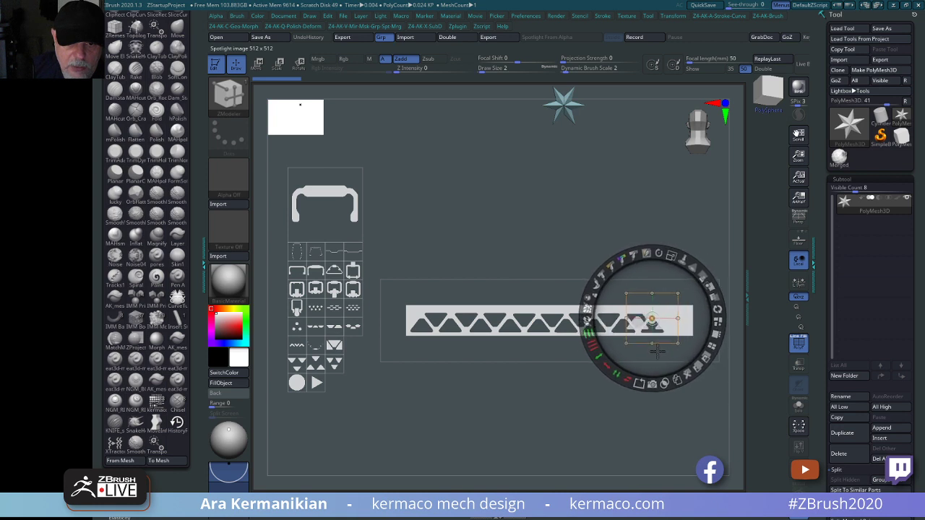
pyautogui.moveTo(658, 352); pyautogui.dragTo(672, 354)
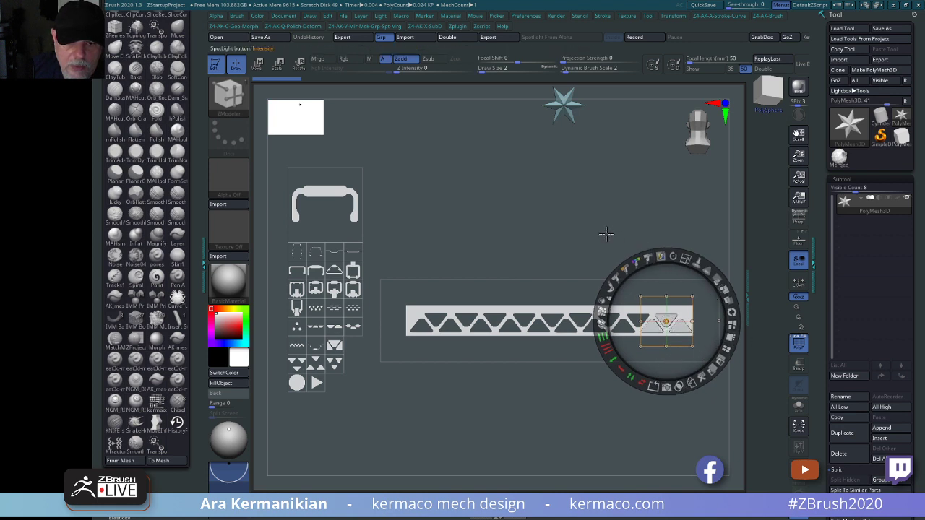
pyautogui.moveTo(695, 297); pyautogui.dragTo(671, 350)
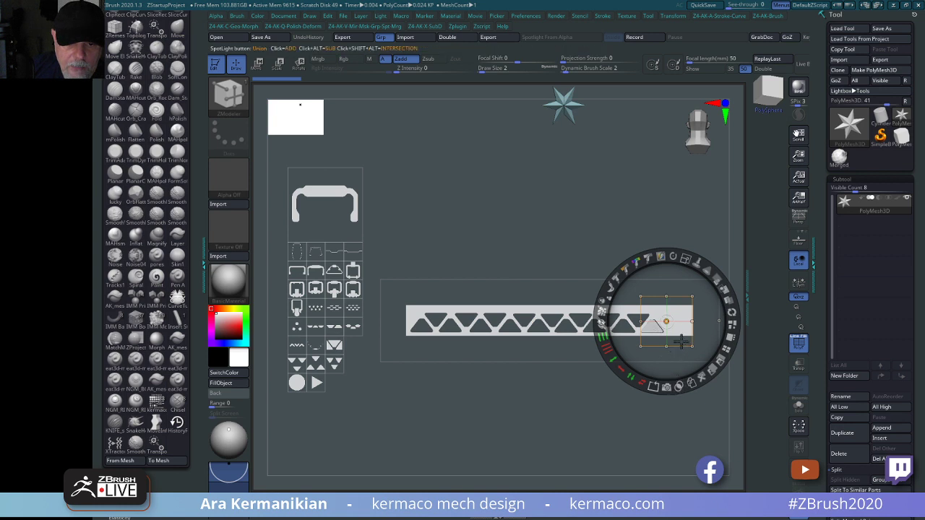
pyautogui.moveTo(682, 343); pyautogui.dragTo(524, 164)
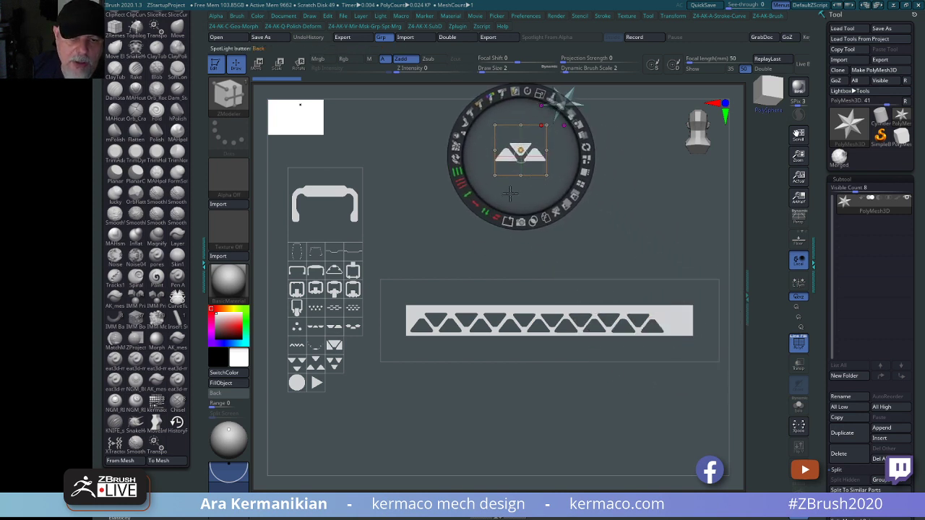
# Convert the finished truss bar shape into a 3D mesh and hide Spotlight with all its shapes.
pyautogui.click(692, 283)
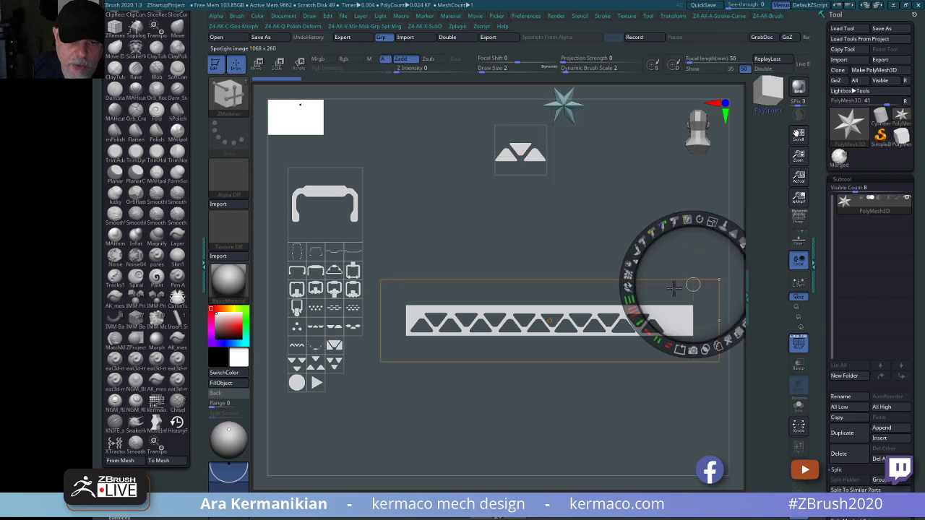
pyautogui.click(692, 353)
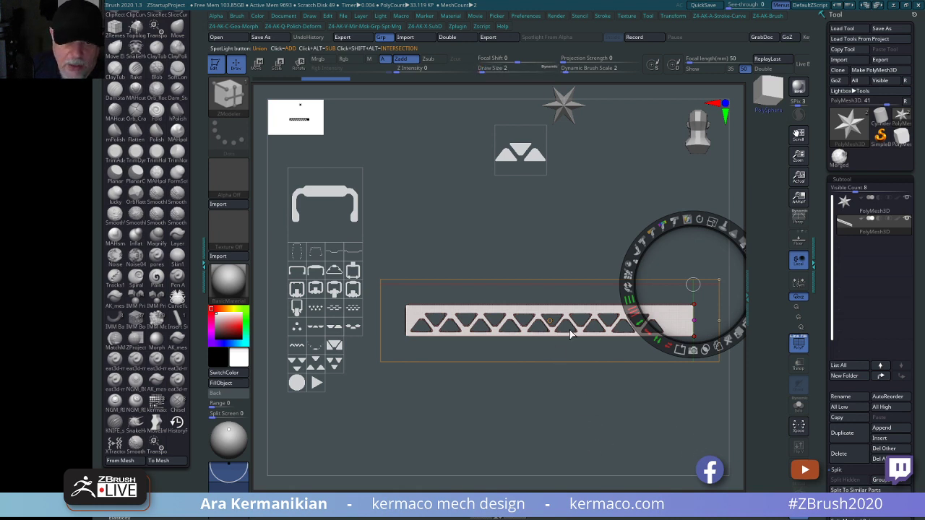
pyautogui.hotkey('shift', 'z')
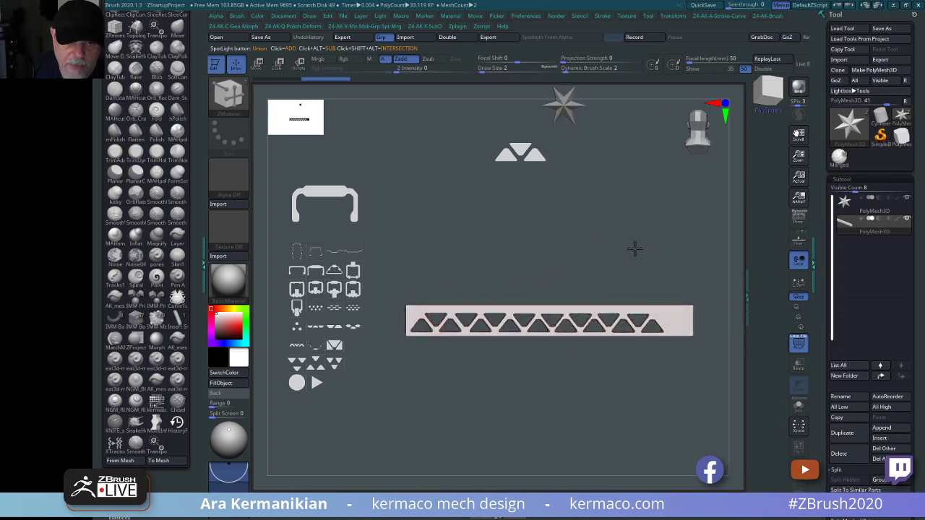
pyautogui.moveTo(644, 178); pyautogui.dragTo(628, 216)
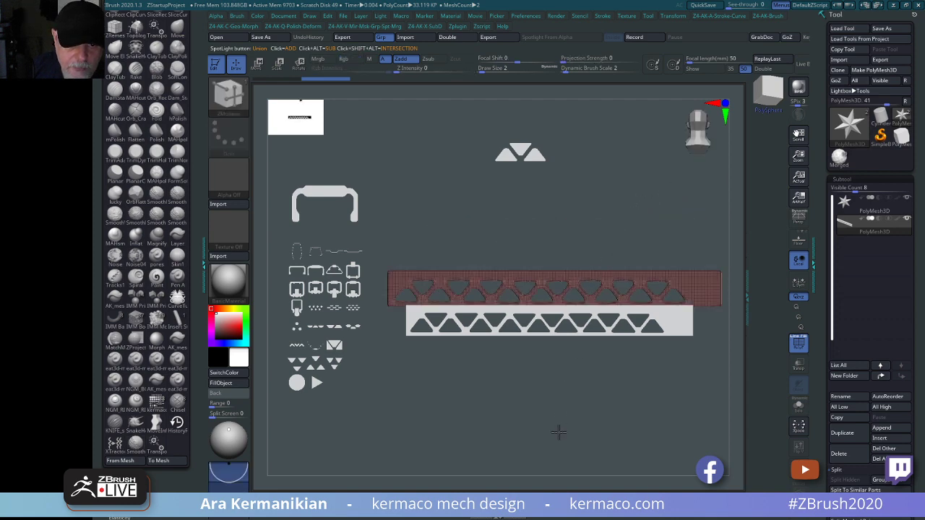
pyautogui.moveTo(559, 433); pyautogui.dragTo(638, 351)
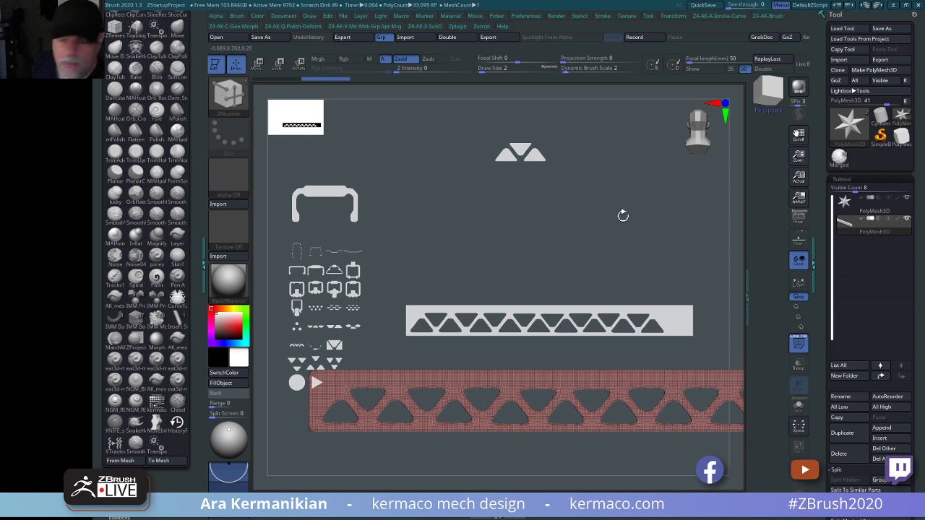
pyautogui.hotkey('shift', 'z')
pyautogui.press('z')
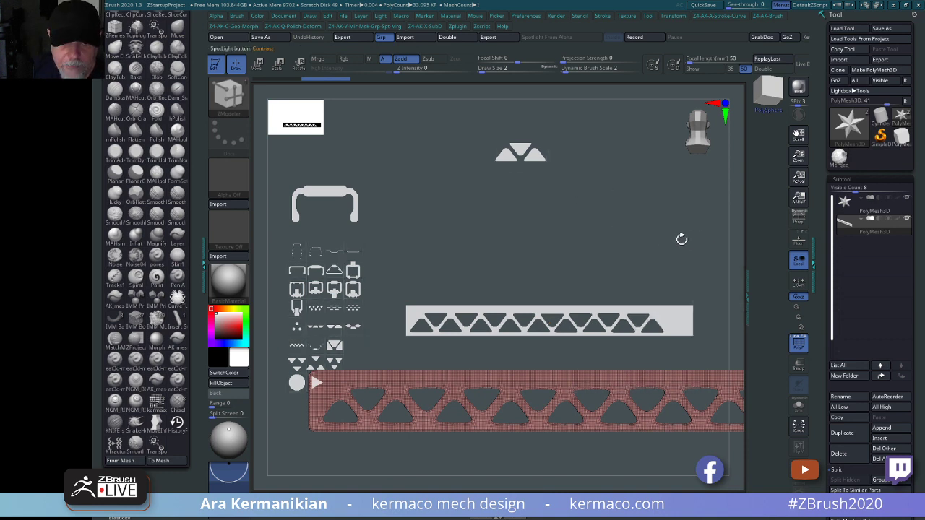
pyautogui.press('s')
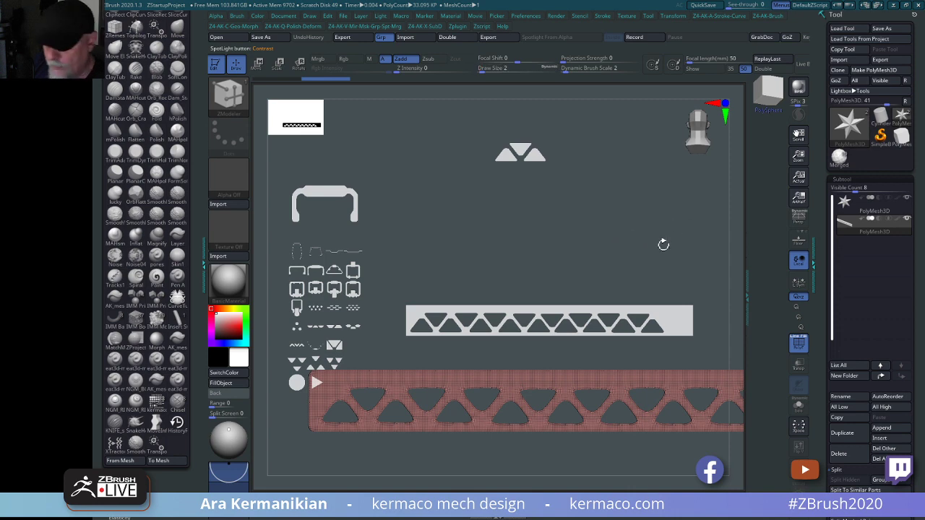
pyautogui.hotkey('shift', 'z')
pyautogui.moveTo(568, 279)
pyautogui.mouseDown()
pyautogui.moveTo(540, 195)
pyautogui.moveTo(591, 172)
pyautogui.mouseUp()
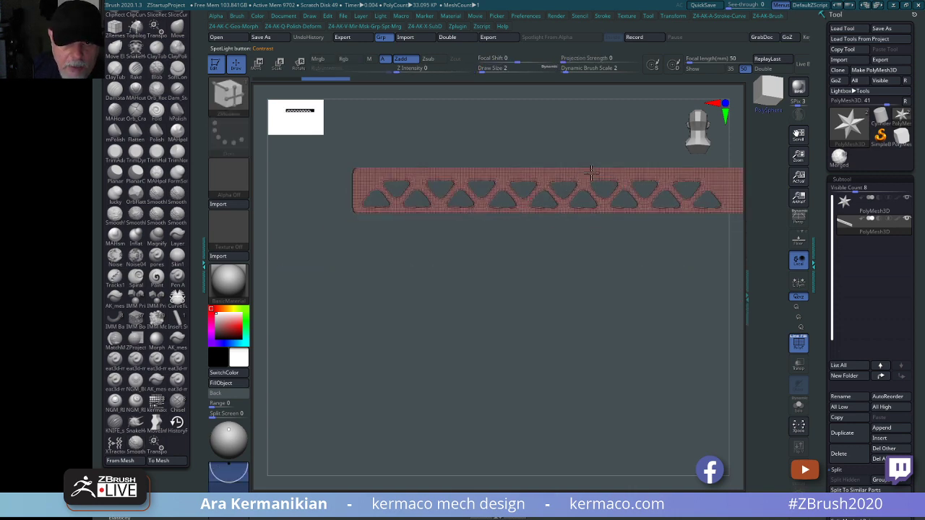
# Isolate one face of the bar from an exact side view and delete the hidden rest of the mesh.
pyautogui.moveTo(643, 138)
pyautogui.mouseDown()
pyautogui.moveTo(544, 157)
pyautogui.moveTo(650, 137)
pyautogui.moveTo(556, 160)
pyautogui.moveTo(592, 162)
pyautogui.moveTo(574, 149)
pyautogui.moveTo(572, 244)
pyautogui.mouseUp()
pyautogui.press('f')
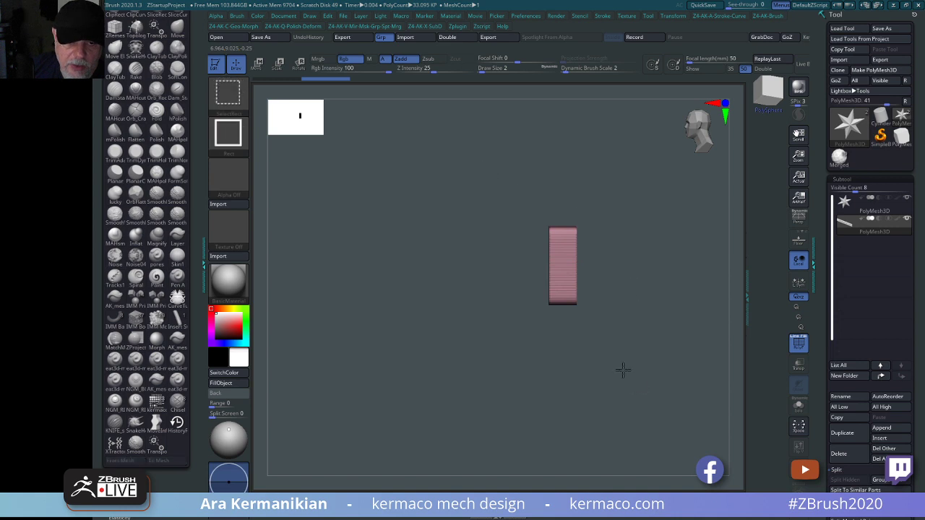
pyautogui.moveTo(635, 375)
pyautogui.keyDown('ctrl'); pyautogui.keyDown('shift'); pyautogui.mouseDown()
pyautogui.moveTo(569, 167)
pyautogui.moveTo(677, 235)
pyautogui.moveTo(662, 227)
pyautogui.mouseUp(); pyautogui.keyUp('shift'); pyautogui.keyUp('ctrl')
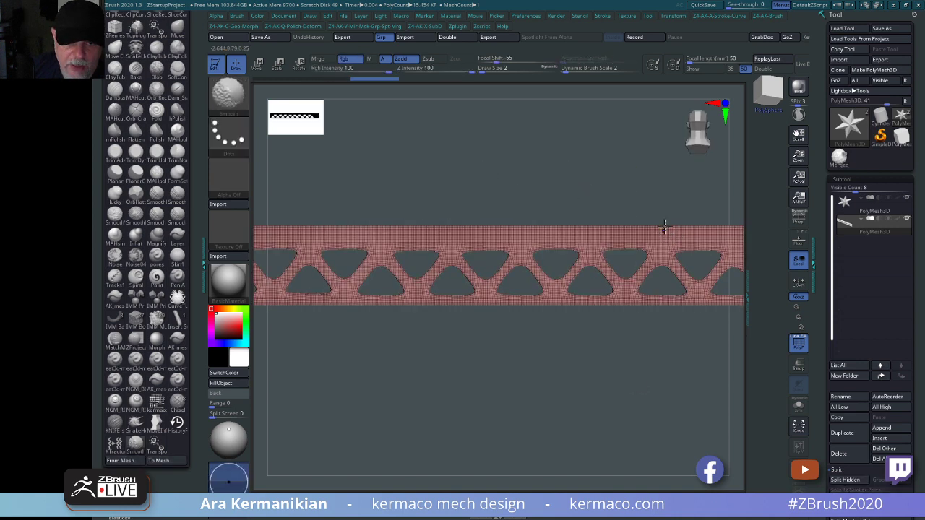
pyautogui.hotkey('ctrl', 'a')
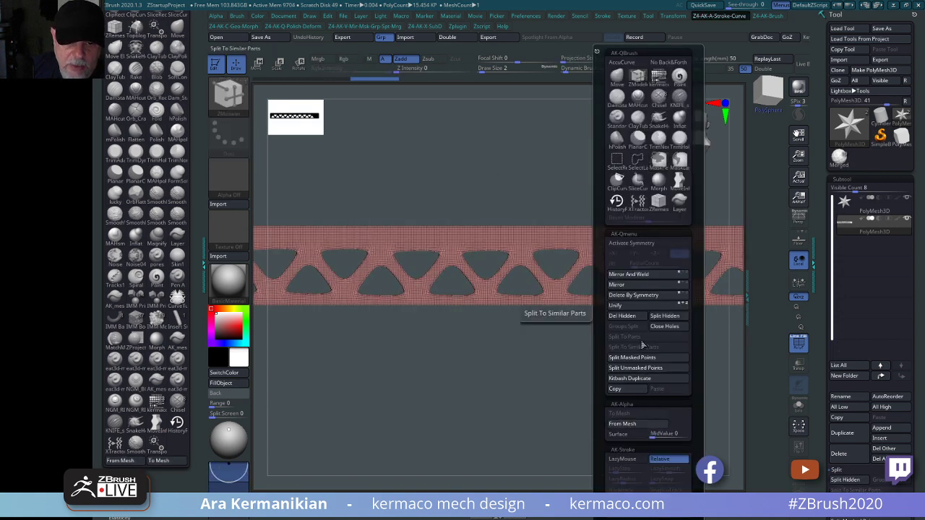
pyautogui.click(629, 318)
pyautogui.moveTo(588, 186)
pyautogui.mouseDown()
pyautogui.moveTo(643, 187)
pyautogui.moveTo(580, 200)
pyautogui.mouseUp()
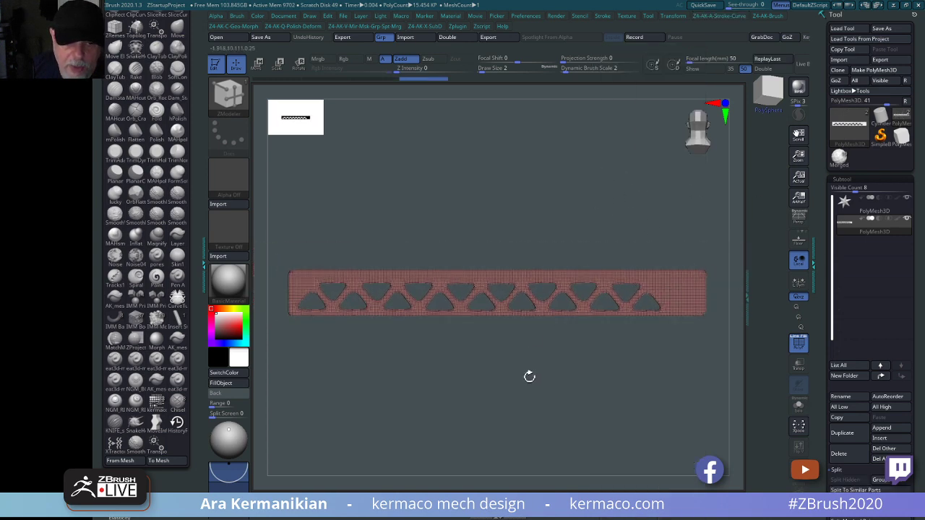
# Clip off the solid, uncut end of the bar with a straight vertical cut just past the last triangle cutout.
pyautogui.hotkey('ctrl', 'shift')
pyautogui.moveTo(276, 216)
pyautogui.keyDown('ctrl'); pyautogui.keyDown('shift'); pyautogui.mouseDown()
pyautogui.moveTo(530, 382)
pyautogui.moveTo(677, 392)
pyautogui.moveTo(542, 192)
pyautogui.moveTo(556, 184)
pyautogui.mouseUp(); pyautogui.keyUp('shift'); pyautogui.keyUp('ctrl')
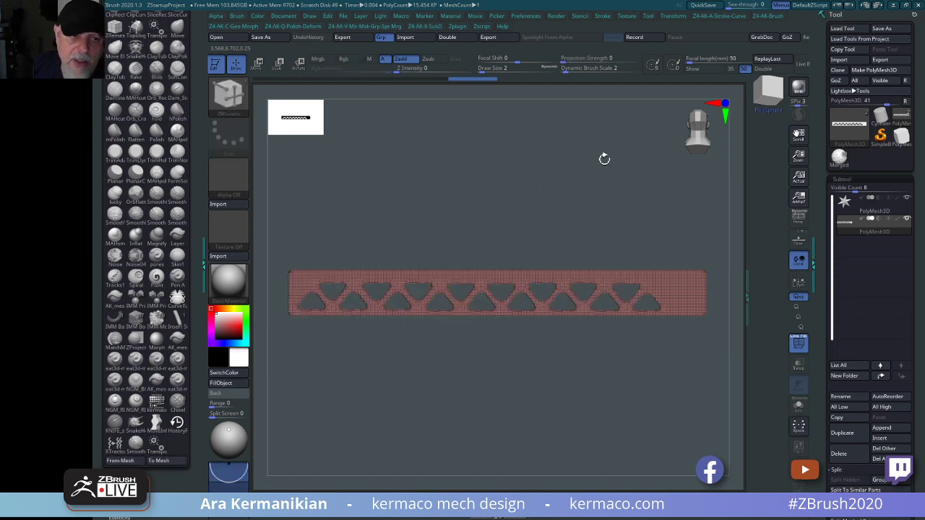
pyautogui.keyDown('ctrl'); pyautogui.keyDown('shift'); pyautogui.click(232, 95); pyautogui.keyUp('shift'); pyautogui.keyUp('ctrl')
pyautogui.keyDown('ctrl'); pyautogui.keyDown('shift'); pyautogui.click(283, 102); pyautogui.keyUp('shift'); pyautogui.keyUp('ctrl')
pyautogui.moveTo(679, 217)
pyautogui.keyDown('ctrl'); pyautogui.keyDown('shift'); pyautogui.mouseDown()
pyautogui.moveTo(668, 388)
pyautogui.moveTo(689, 484)
pyautogui.moveTo(670, 467)
pyautogui.mouseUp(); pyautogui.keyUp('shift'); pyautogui.keyUp('ctrl')
pyautogui.moveTo(583, 208)
pyautogui.keyDown('alt'); pyautogui.mouseDown()
pyautogui.moveTo(586, 219)
pyautogui.moveTo(606, 221)
pyautogui.mouseUp(); pyautogui.keyUp('alt')
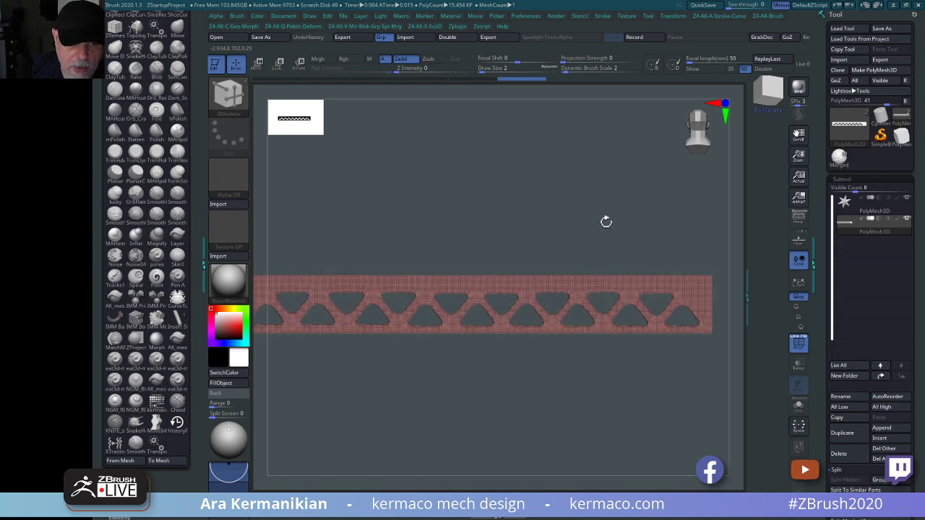
# Try Mirror And Weld on the trimmed bar.
pyautogui.hotkey('ctrl', 'a')
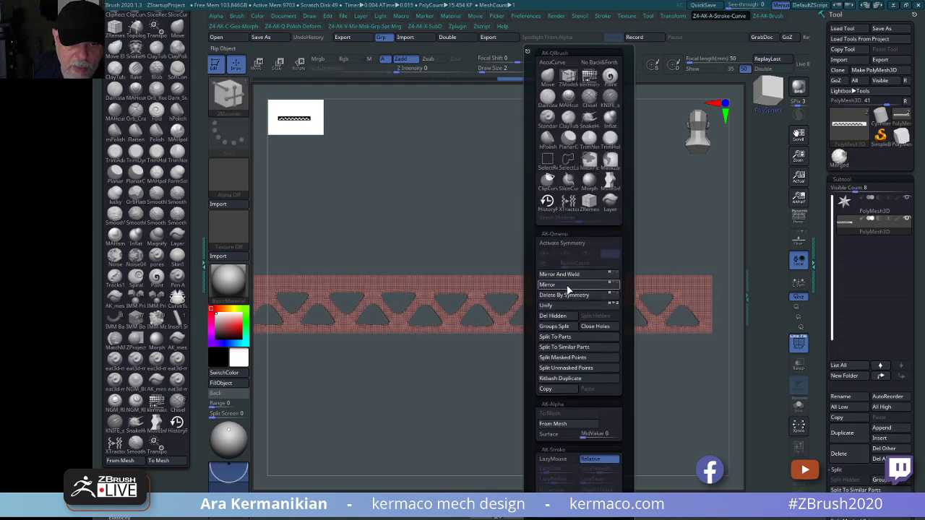
pyautogui.click(584, 279)
pyautogui.keyDown('alt'); pyautogui.moveTo(473, 219); pyautogui.dragTo(486, 208); pyautogui.keyUp('alt')
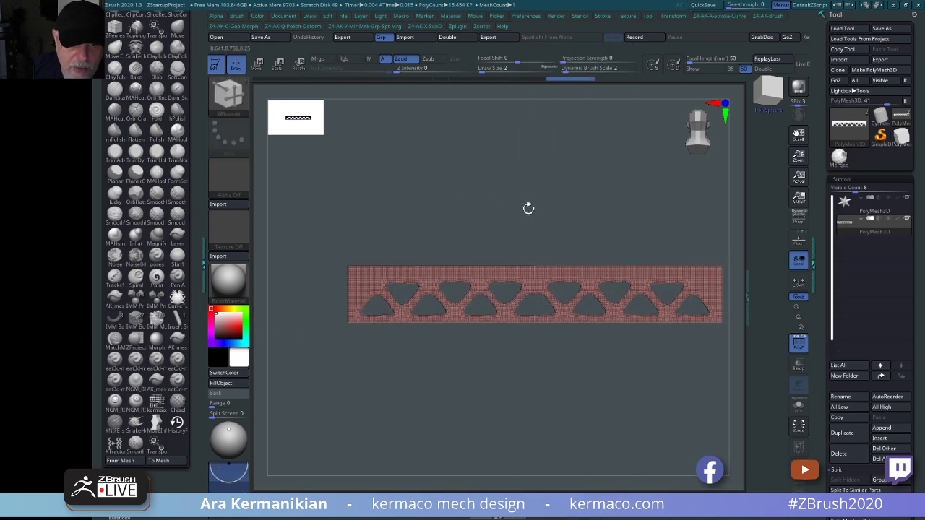
pyautogui.hotkey('ctrl', 'z')
# Show the floor grid and move the bar along its length toward the world centre.
pyautogui.keyDown('alt'); pyautogui.moveTo(560, 208); pyautogui.dragTo(613, 226); pyautogui.keyUp('alt')
pyautogui.press('w')
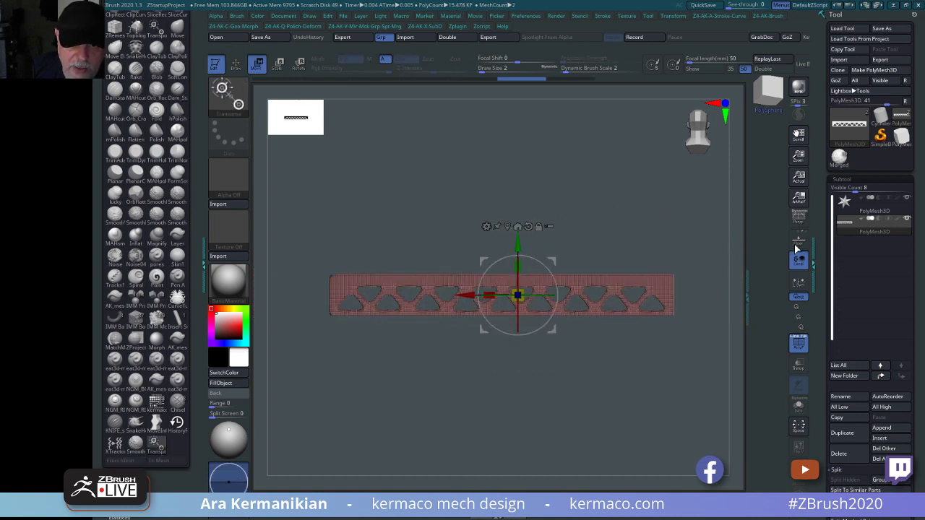
pyautogui.hotkey('shift', 'p')
pyautogui.moveTo(466, 293); pyautogui.dragTo(486, 294)
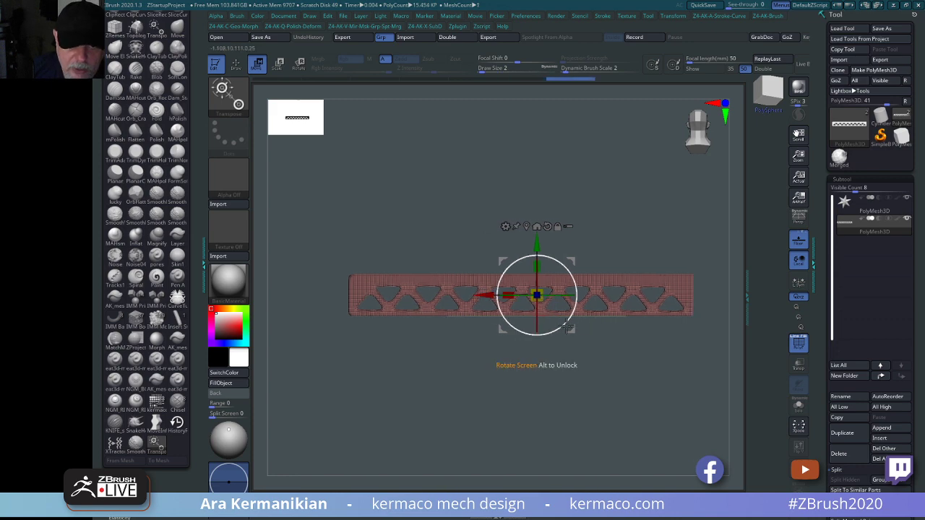
pyautogui.press('f')
pyautogui.moveTo(512, 363); pyautogui.dragTo(507, 294)
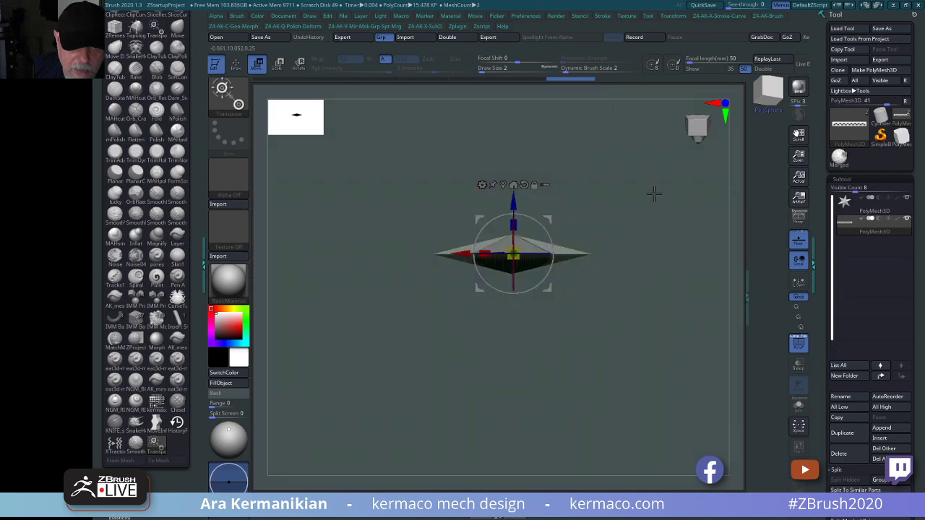
# Fine-tune the bar's position along its length until its middle triangle cutout is centred on the world centre.
pyautogui.moveTo(653, 193); pyautogui.dragTo(653, 261)
pyautogui.moveTo(463, 253); pyautogui.dragTo(455, 254)
pyautogui.moveTo(601, 176); pyautogui.dragTo(636, 179)
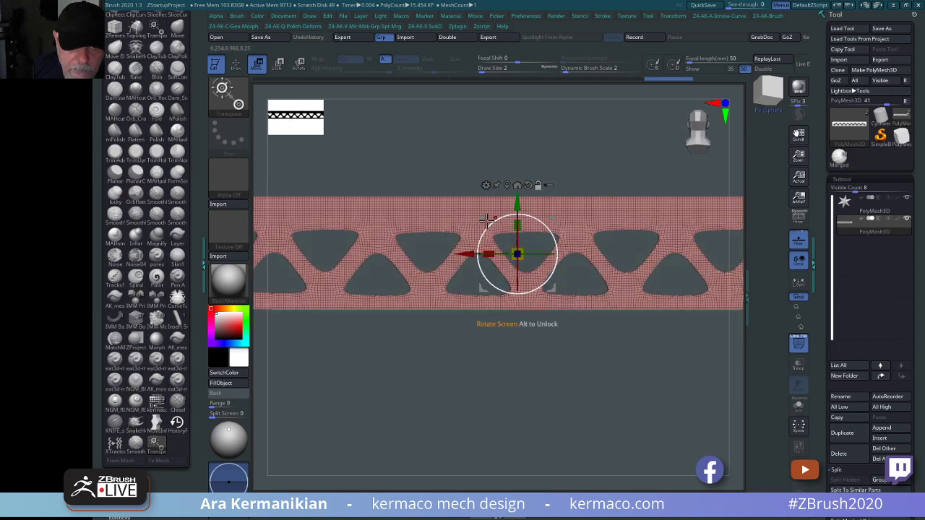
pyautogui.moveTo(465, 253); pyautogui.dragTo(475, 254)
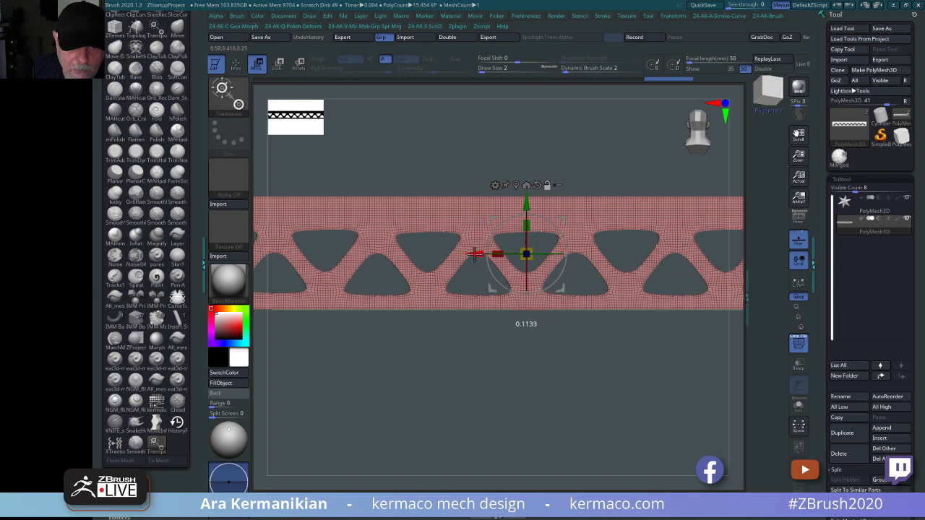
pyautogui.moveTo(632, 172); pyautogui.dragTo(615, 121)
pyautogui.moveTo(611, 160); pyautogui.dragTo(462, 252)
pyautogui.keyDown('shift'); pyautogui.moveTo(653, 182); pyautogui.dragTo(669, 287); pyautogui.keyUp('shift')
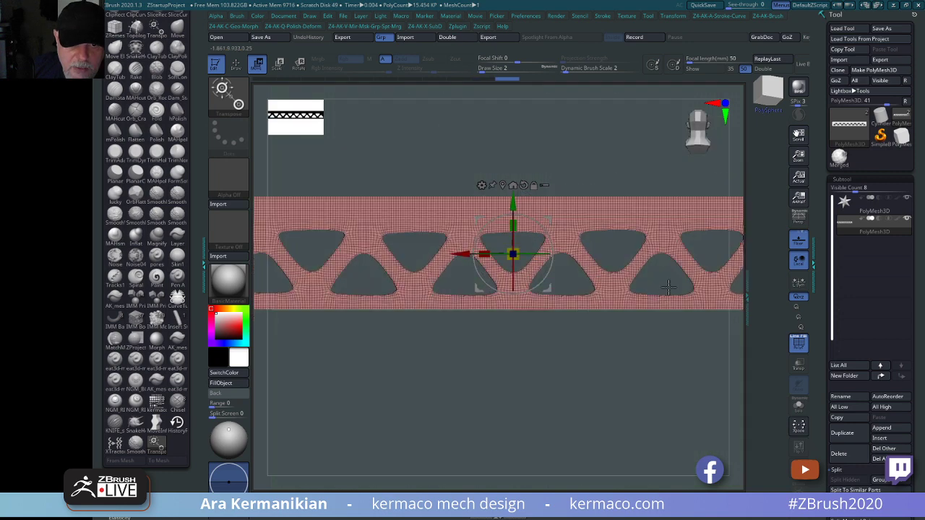
# Mirror and weld the centred bar so both halves of the truss become symmetrical.
pyautogui.press('a')
pyautogui.click(600, 274)
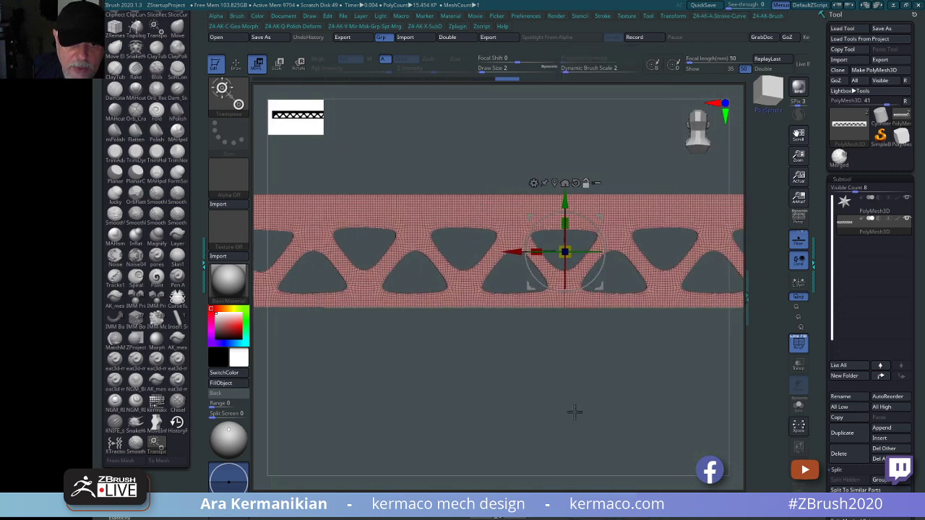
pyautogui.keyDown('shift'); pyautogui.moveTo(574, 409); pyautogui.dragTo(539, 409); pyautogui.keyUp('shift')
pyautogui.moveTo(587, 393)
pyautogui.keyDown('shift'); pyautogui.mouseDown()
pyautogui.moveTo(513, 408)
pyautogui.moveTo(578, 392)
pyautogui.mouseUp(); pyautogui.keyUp('shift')
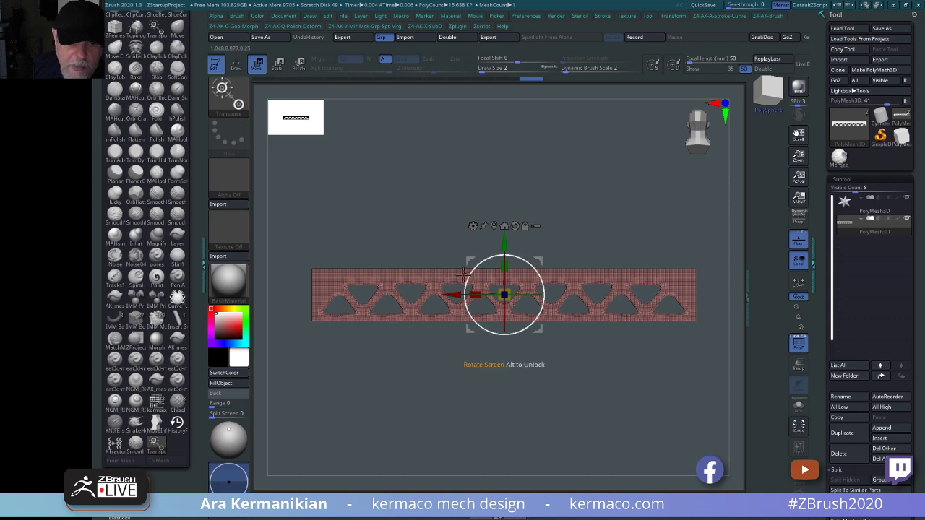
# Clip the bar's upper edge straight so its upper border is narrower above the triangle cutouts.
pyautogui.moveTo(269, 228)
pyautogui.keyDown('ctrl'); pyautogui.keyDown('shift'); pyautogui.mouseDown()
pyautogui.moveTo(566, 237)
pyautogui.moveTo(723, 219)
pyautogui.moveTo(729, 268)
pyautogui.mouseUp(); pyautogui.keyUp('shift'); pyautogui.keyUp('ctrl')
pyautogui.moveTo(265, 265)
pyautogui.keyDown('ctrl'); pyautogui.keyDown('shift'); pyautogui.mouseDown()
pyautogui.moveTo(708, 275)
pyautogui.moveTo(733, 288)
pyautogui.mouseUp(); pyautogui.keyUp('shift'); pyautogui.keyUp('ctrl')
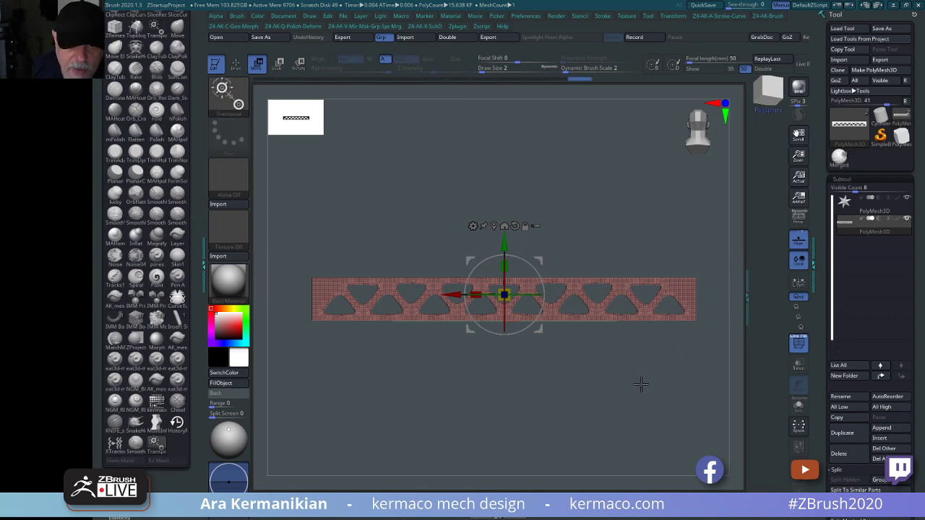
pyautogui.moveTo(586, 411); pyautogui.dragTo(635, 378)
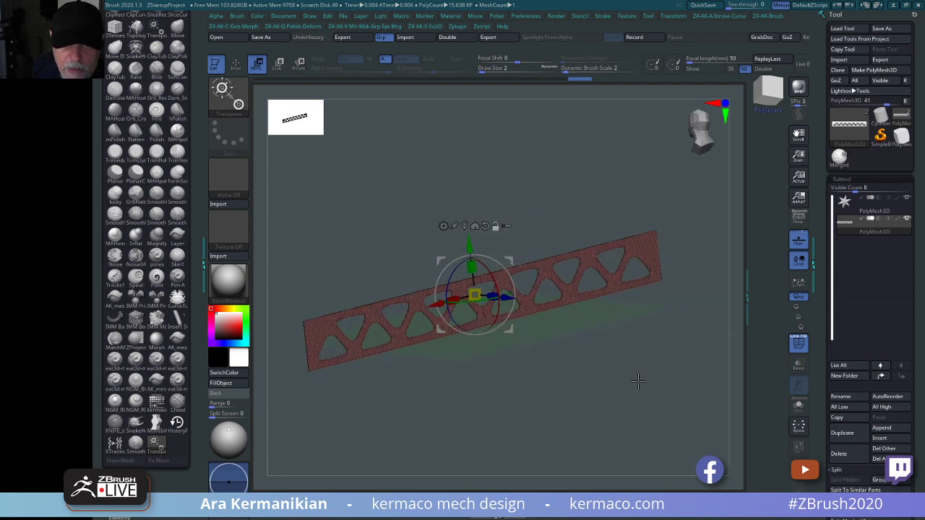
# Try to ZRemesh the bar with DetectEdges enabled and the target polygon count set to Half.
pyautogui.moveTo(824, 411); pyautogui.dragTo(808, 347)
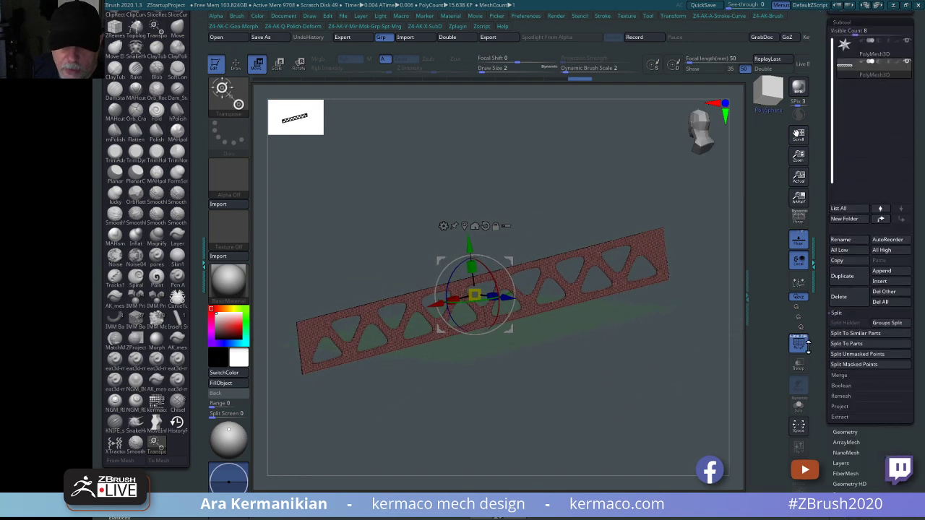
pyautogui.click(849, 430)
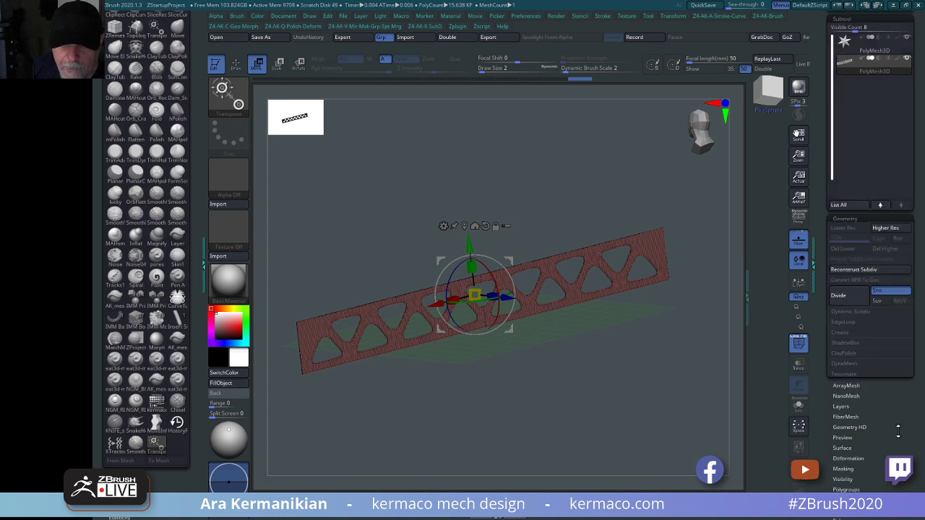
pyautogui.click(887, 360)
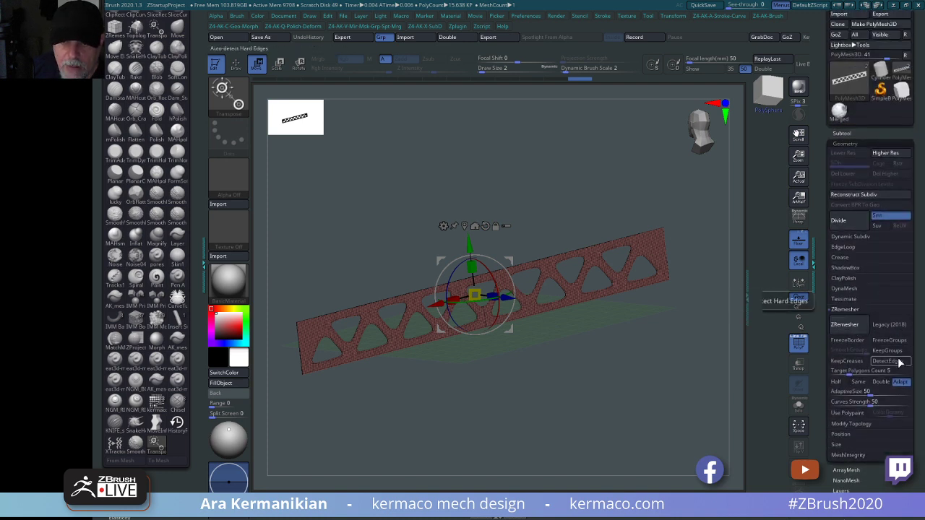
pyautogui.click(836, 382)
pyautogui.click(842, 325)
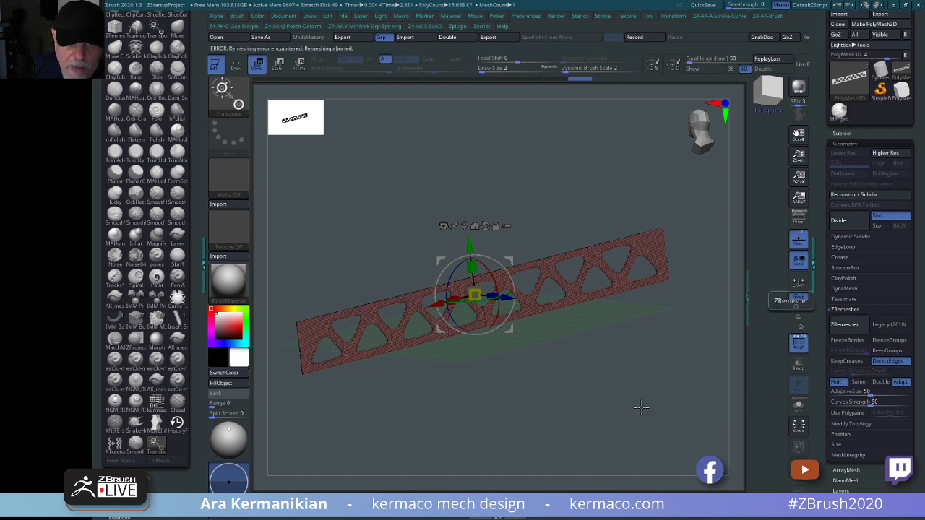
pyautogui.moveTo(659, 398); pyautogui.dragTo(622, 375)
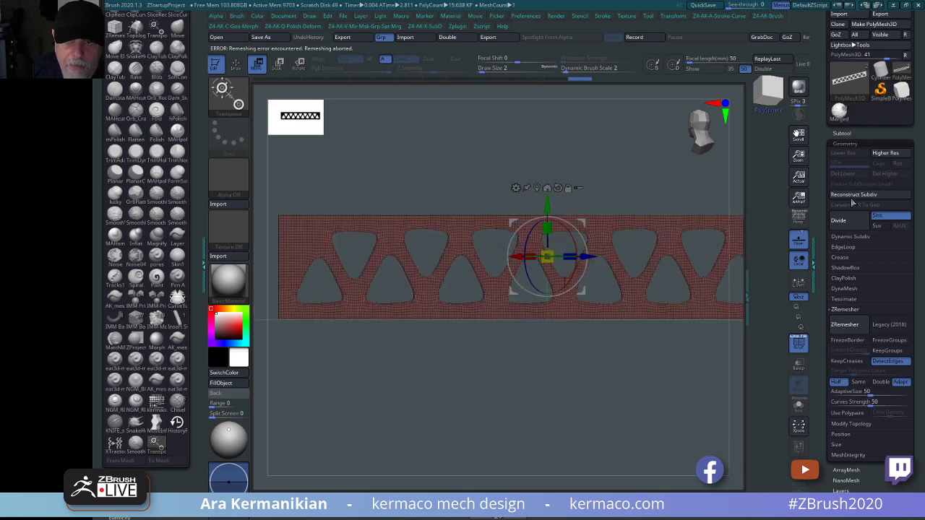
# Delete the star-shaped subtool from the tool so that only the truss bar remains.
pyautogui.click(842, 133)
pyautogui.click(892, 163)
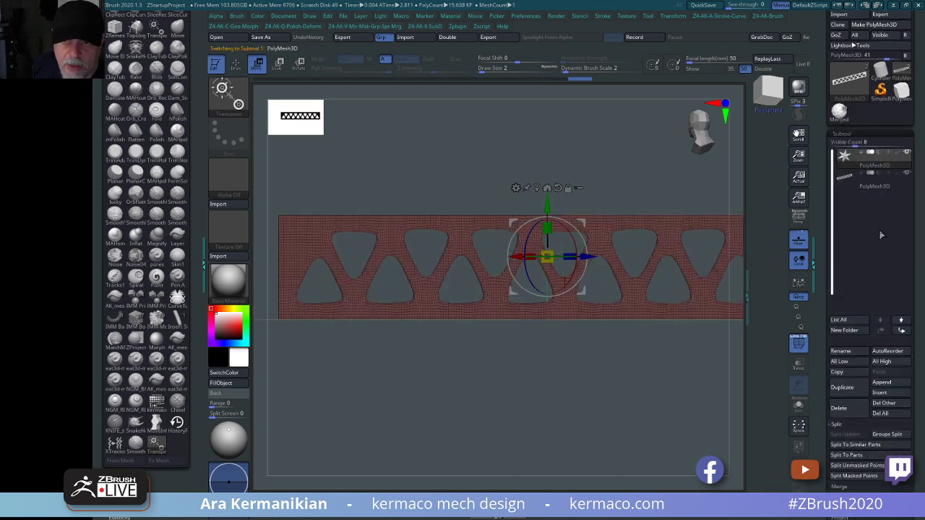
pyautogui.click(838, 408)
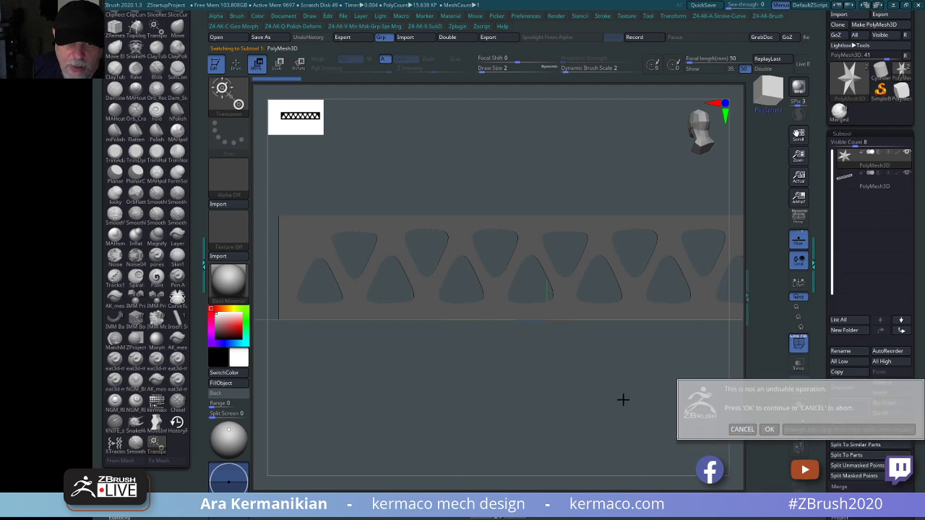
pyautogui.click(766, 432)
# Try ZRemesher on the single remaining bar with DetectEdges on and the polygon target at Half.
pyautogui.keyDown('shift'); pyautogui.moveTo(589, 386); pyautogui.dragTo(621, 455); pyautogui.keyUp('shift')
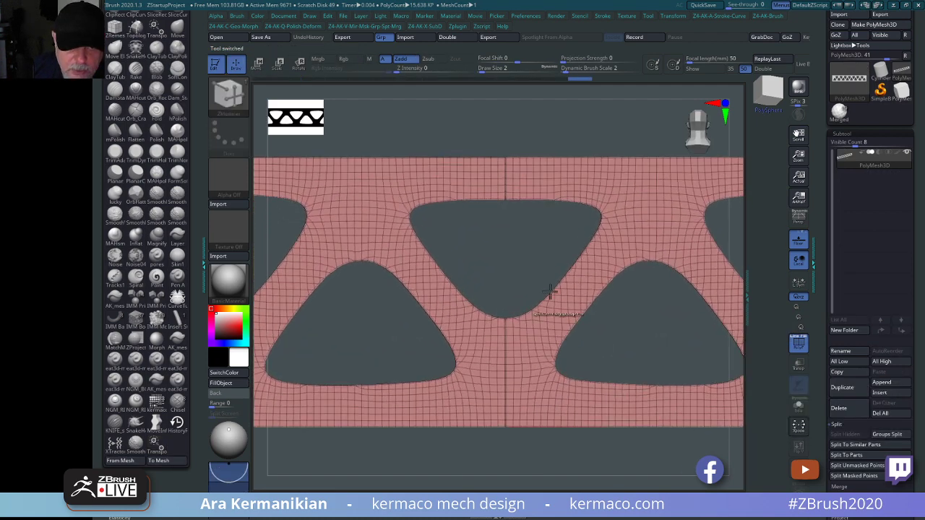
pyautogui.moveTo(535, 252); pyautogui.dragTo(732, 227)
pyautogui.scroll(-5, 820, 338)
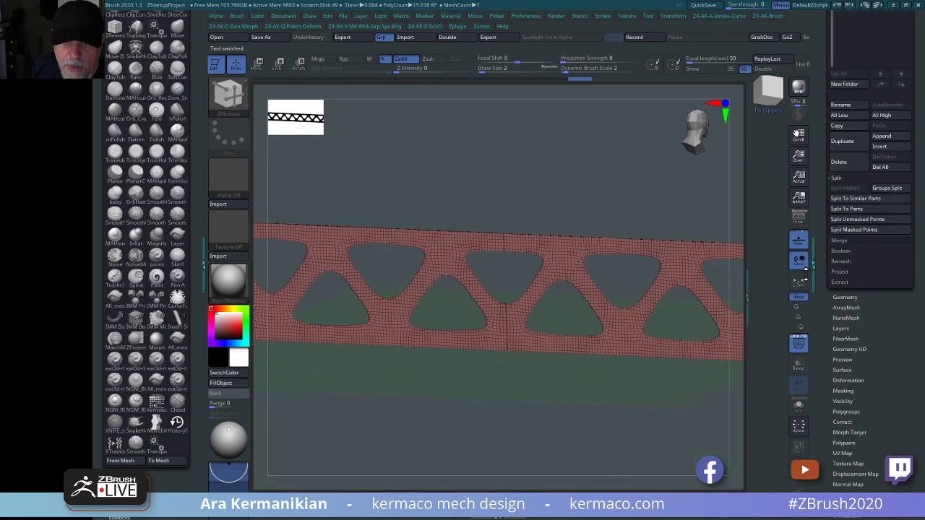
pyautogui.click(844, 370)
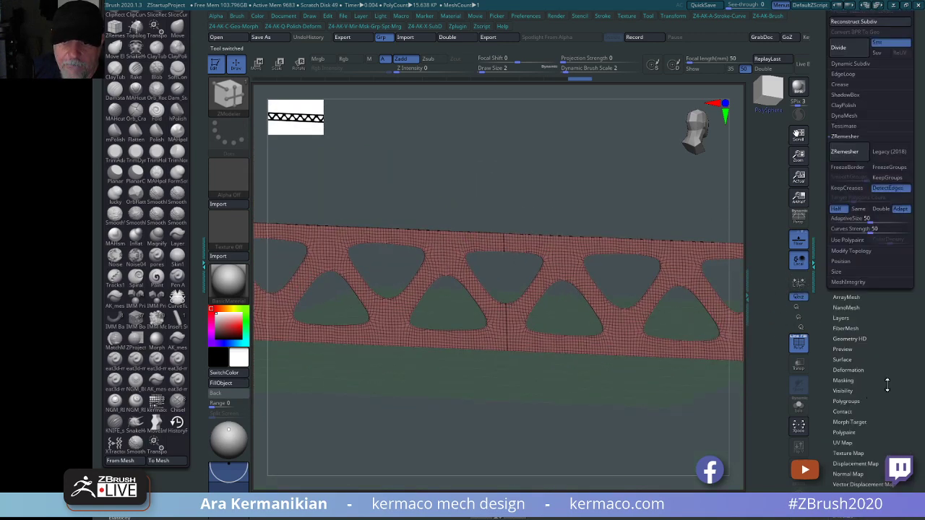
pyautogui.click(850, 323)
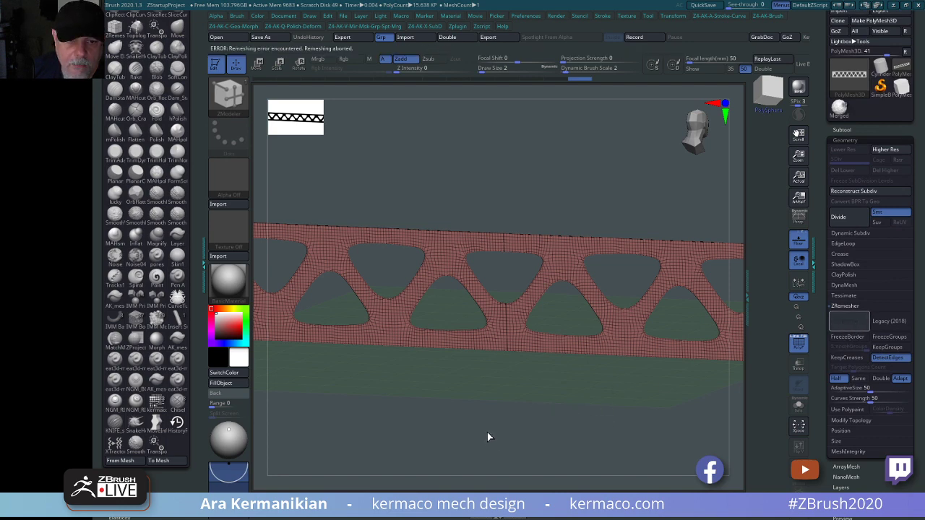
# Examine the bar's mesh from the front and the side, including the seam at its centre.
pyautogui.moveTo(529, 409)
pyautogui.mouseDown()
pyautogui.moveTo(547, 407)
pyautogui.moveTo(536, 411)
pyautogui.mouseUp()
pyautogui.moveTo(536, 411)
pyautogui.keyDown('ctrl'); pyautogui.mouseDown(button='right')
pyautogui.moveTo(656, 443)
pyautogui.moveTo(580, 395)
pyautogui.moveTo(562, 401)
pyautogui.mouseUp(button='right'); pyautogui.keyUp('ctrl')
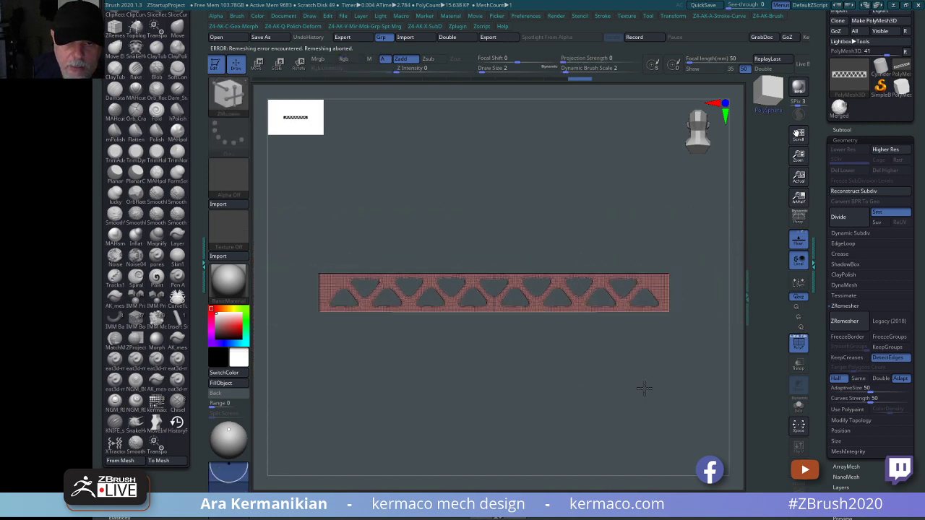
pyautogui.moveTo(578, 383); pyautogui.dragTo(679, 410)
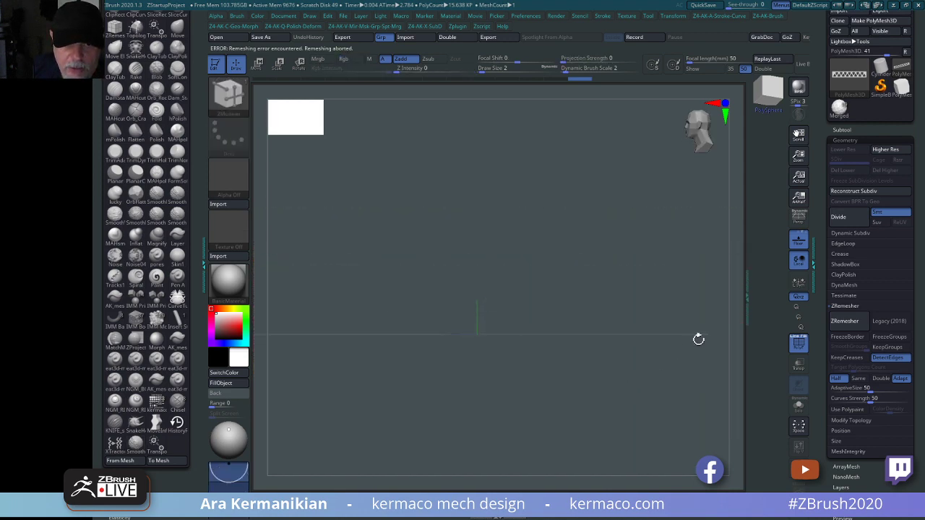
pyautogui.moveTo(698, 339); pyautogui.dragTo(682, 211)
pyautogui.keyDown('ctrl'); pyautogui.moveTo(682, 210); pyautogui.dragTo(581, 207, button='right'); pyautogui.keyUp('ctrl')
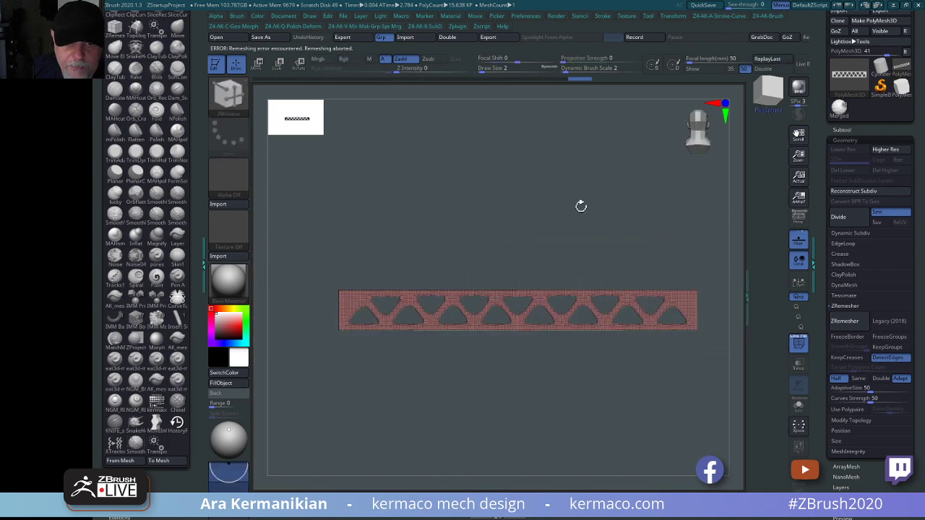
pyautogui.moveTo(671, 213); pyautogui.dragTo(566, 227)
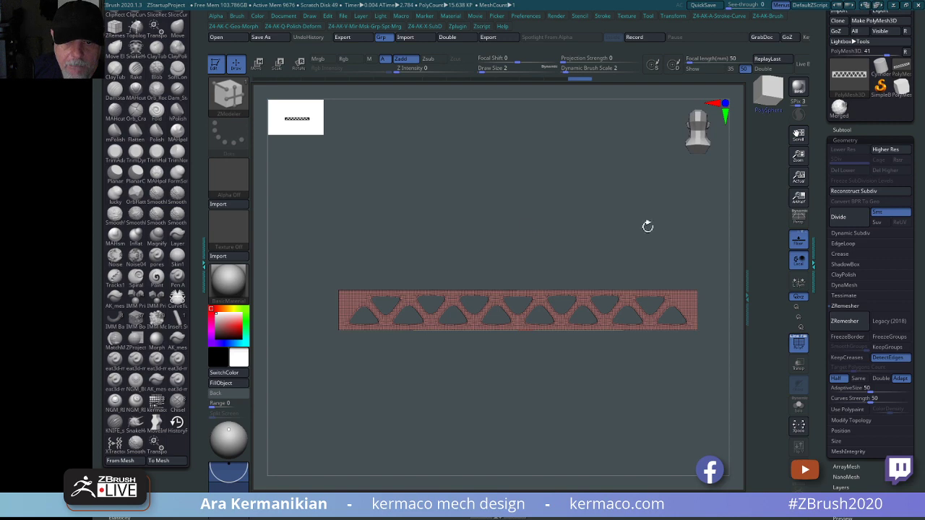
pyautogui.press('f')
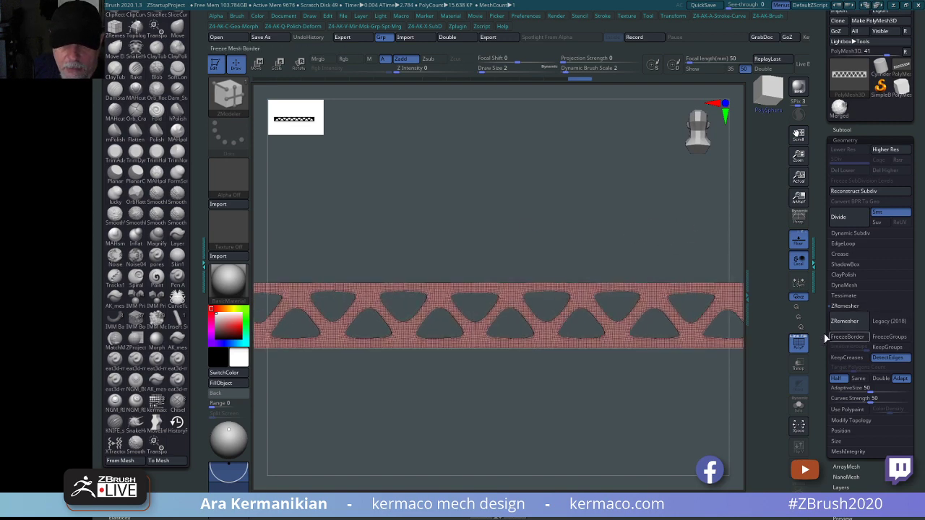
pyautogui.moveTo(620, 237); pyautogui.dragTo(723, 277)
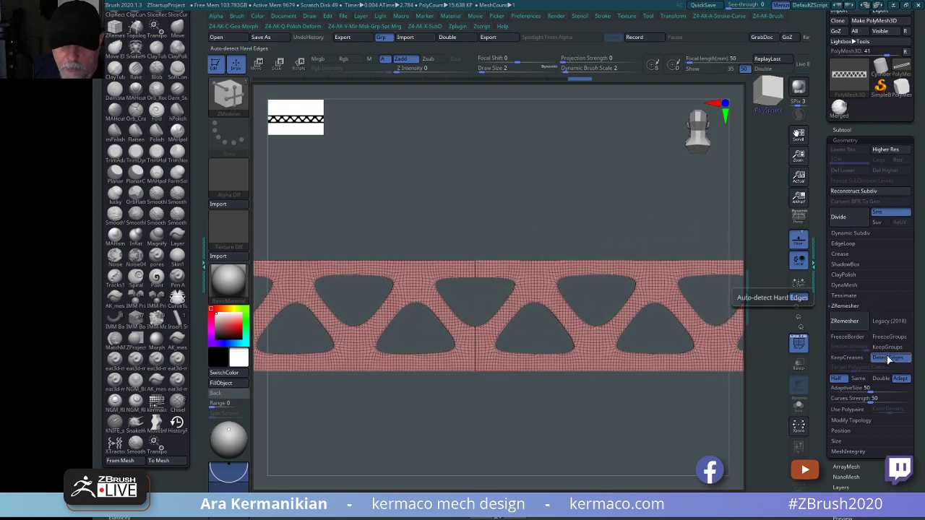
# ZRemesh the bar with DetectEdges turned off and the target polygon count at Half.
pyautogui.click(889, 358)
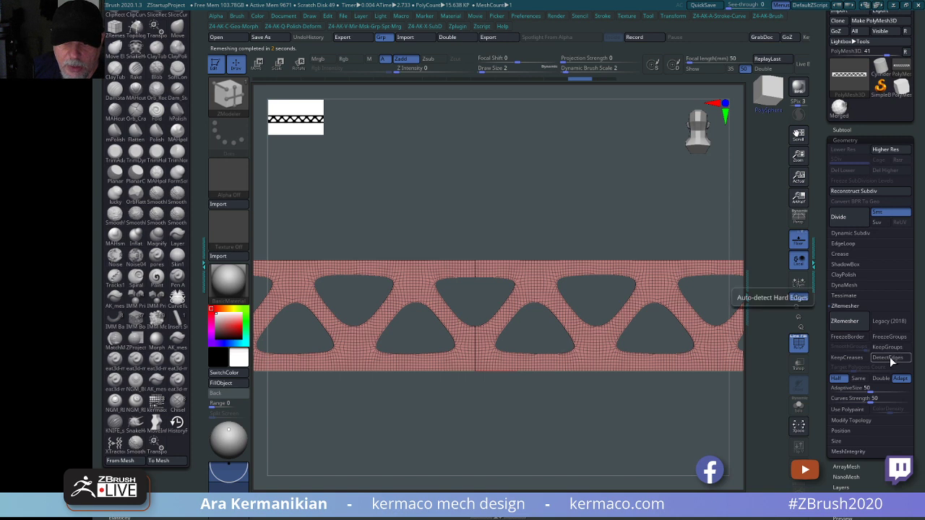
pyautogui.click(849, 359)
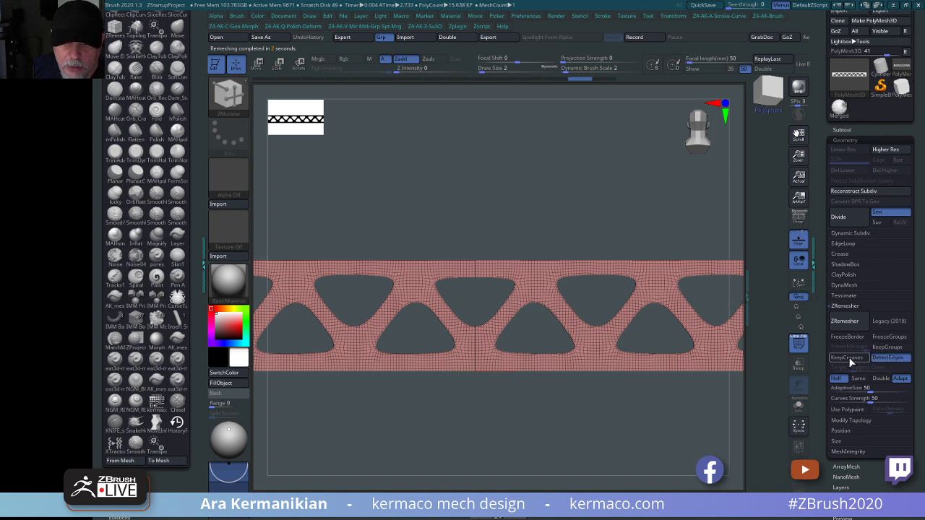
pyautogui.click(854, 321)
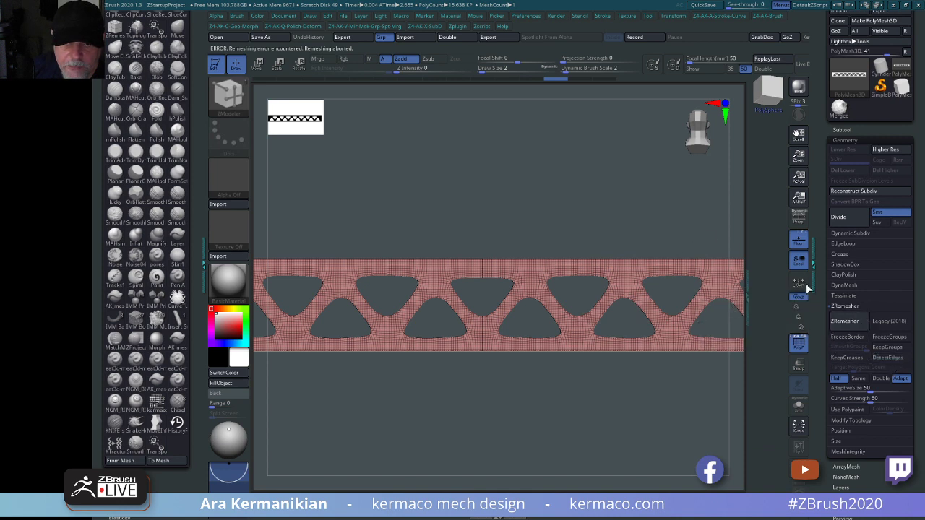
pyautogui.click(856, 324)
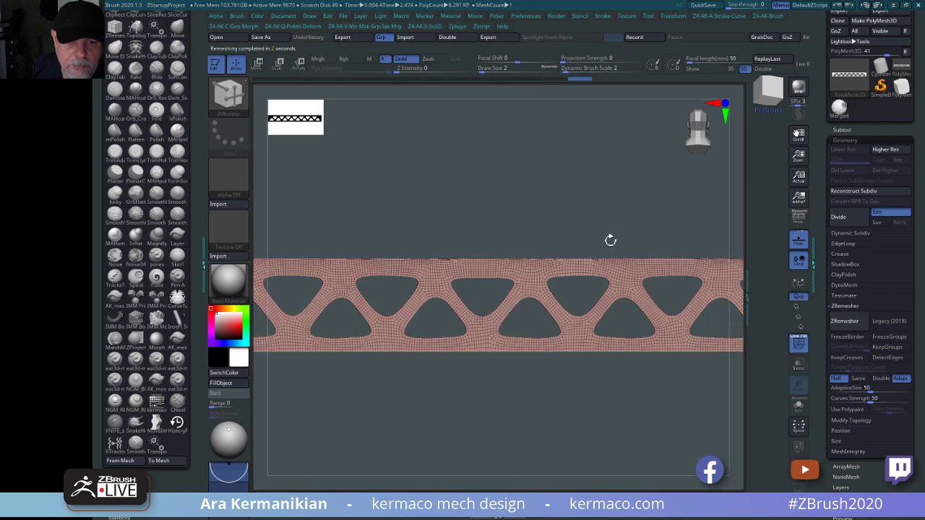
# Mirror the remeshed bar and ZRemesh it again at Half.
pyautogui.press('f')
pyautogui.keyDown('ctrl'); pyautogui.moveTo(625, 193); pyautogui.dragTo(665, 196, button='right'); pyautogui.keyUp('ctrl')
pyautogui.press('a')
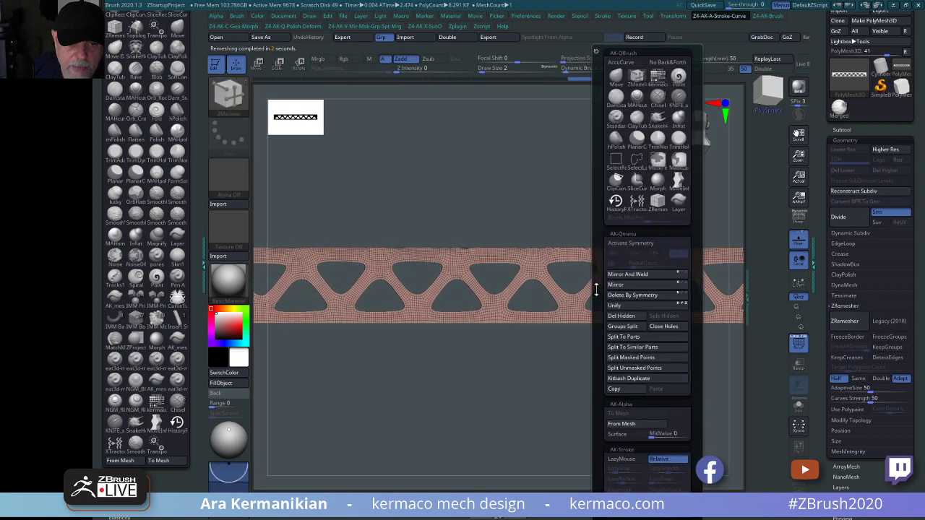
pyautogui.click(648, 284)
pyautogui.keyDown('ctrl'); pyautogui.moveTo(571, 177); pyautogui.dragTo(658, 192, button='right'); pyautogui.keyUp('ctrl')
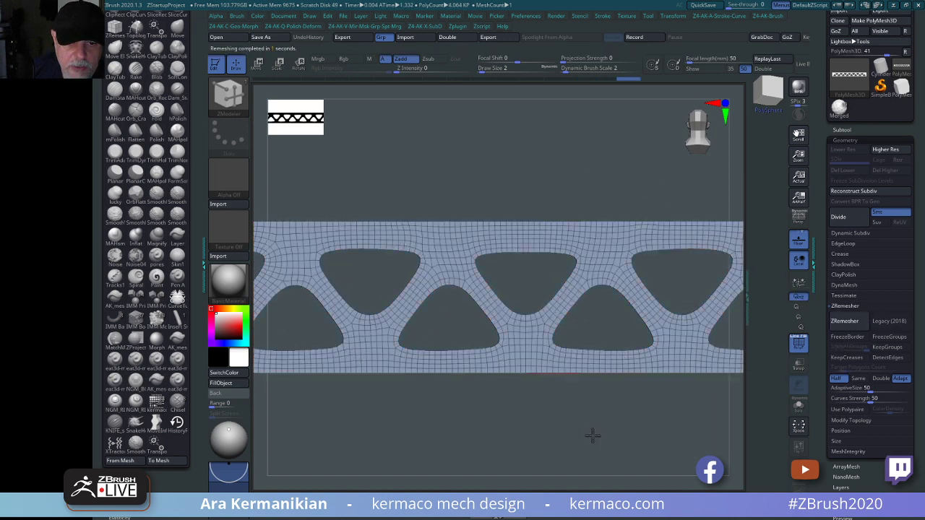
# Keep reducing the bar with ZRemesher down to the 2.02 K polygon version, and switch off the Half target.
pyautogui.moveTo(524, 414)
pyautogui.keyDown('alt'); pyautogui.mouseDown()
pyautogui.moveTo(656, 399)
pyautogui.moveTo(604, 409)
pyautogui.moveTo(653, 393)
pyautogui.moveTo(768, 391)
pyautogui.mouseUp(); pyautogui.keyUp('alt')
pyautogui.press('b')
pyautogui.press('z')
pyautogui.press('m')
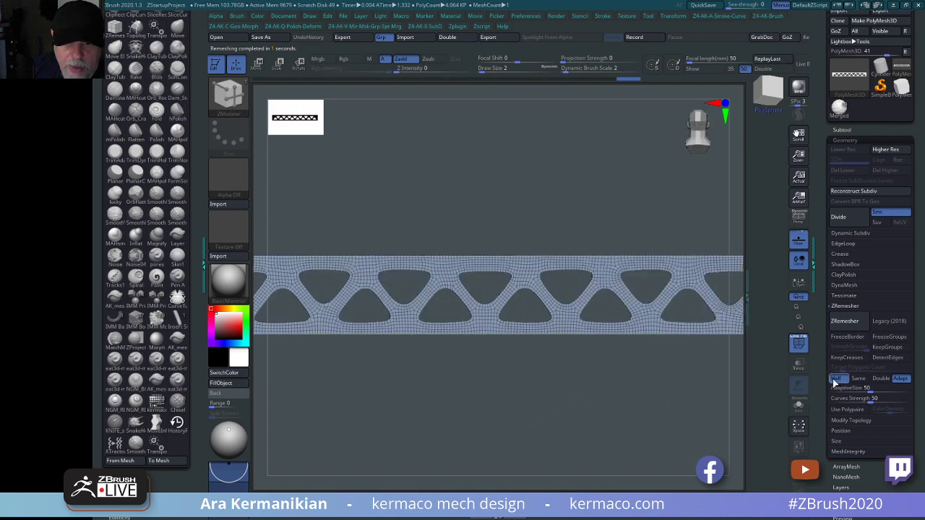
pyautogui.click(852, 327)
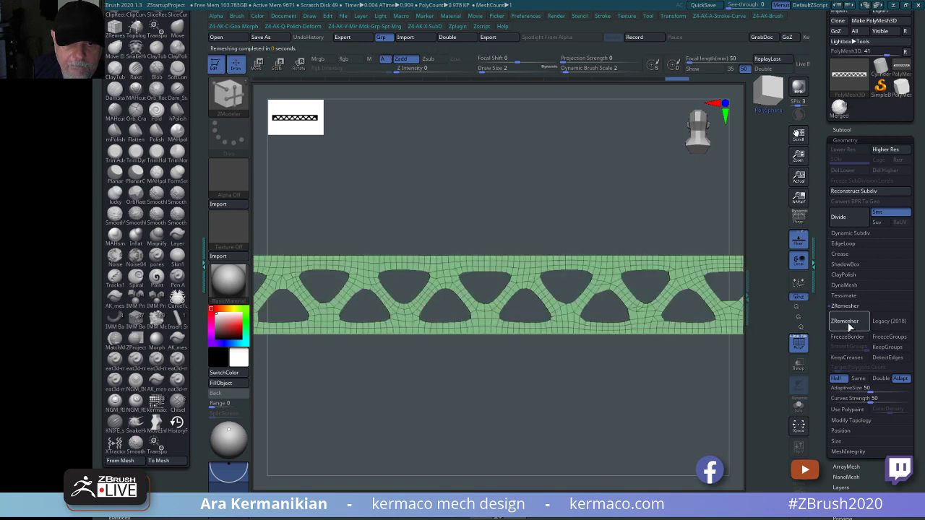
pyautogui.keyDown('alt'); pyautogui.moveTo(609, 390); pyautogui.dragTo(662, 402); pyautogui.keyUp('alt')
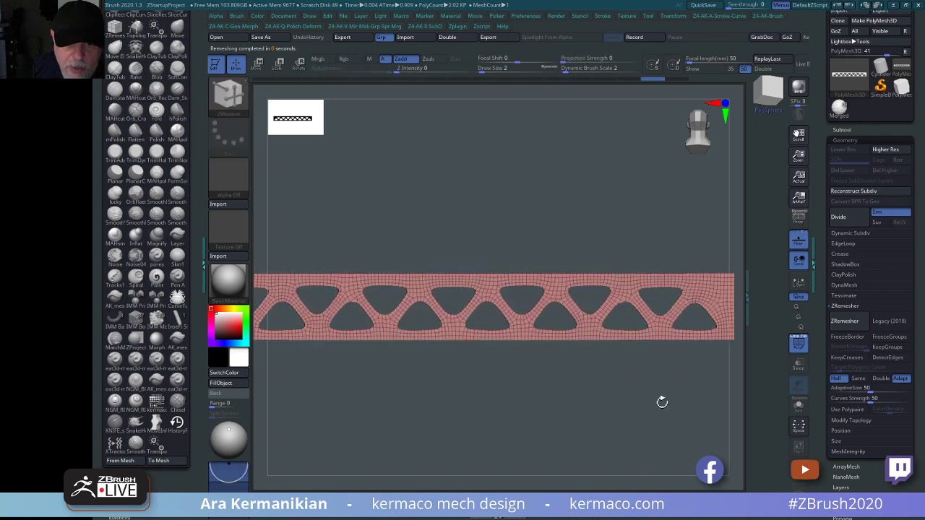
pyautogui.click(850, 377)
# Use the ZModeler polygon action QMesh with the Polygroup All target and set the draw size to 51.
pyautogui.moveTo(596, 409); pyautogui.dragTo(569, 449)
pyautogui.moveTo(678, 217); pyautogui.dragTo(646, 236)
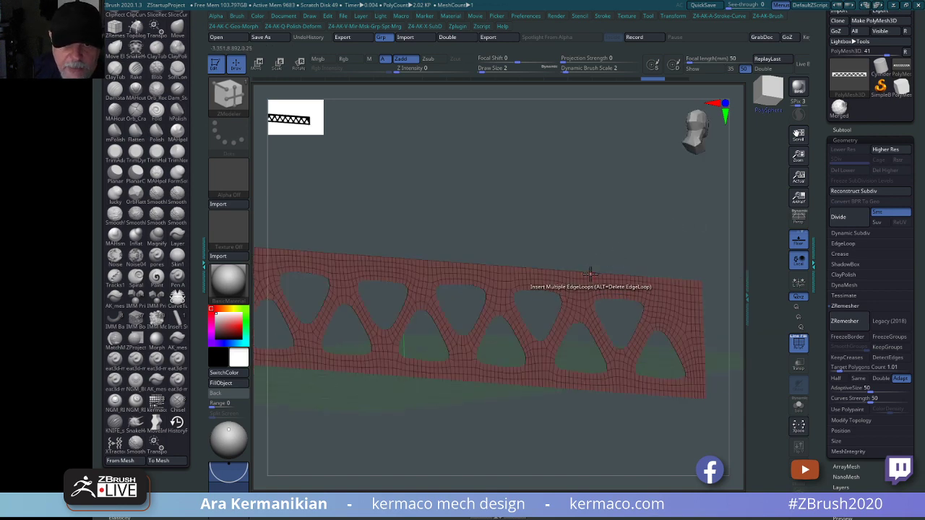
pyautogui.hotkey('ctrl', 'space')
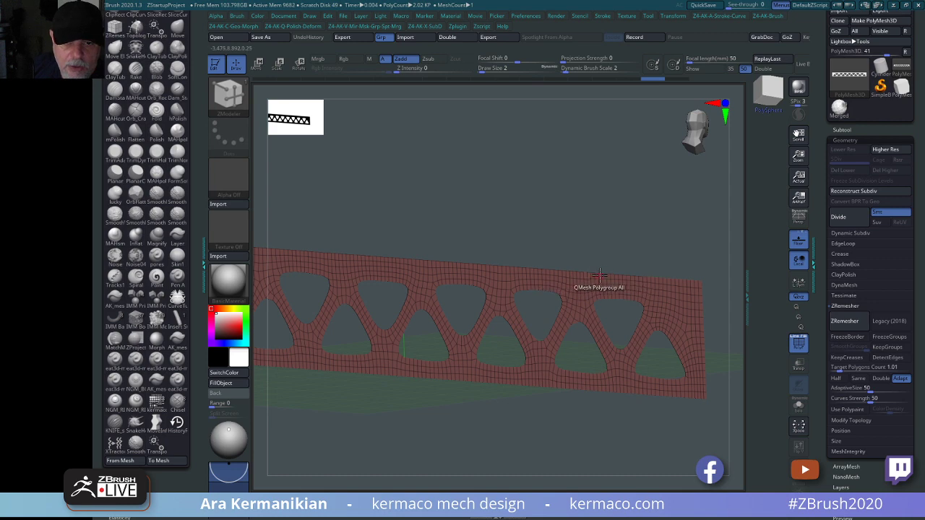
pyautogui.press('space')
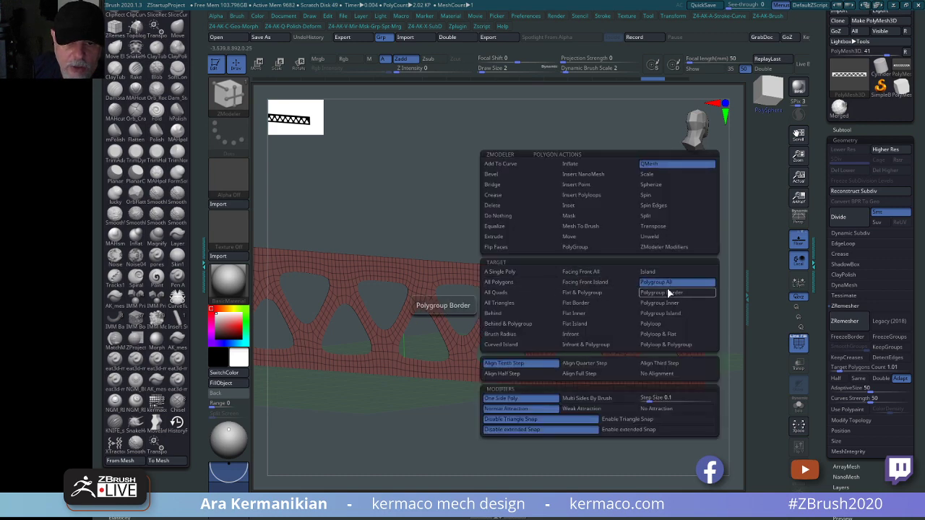
pyautogui.moveTo(654, 243)
pyautogui.mouseDown()
pyautogui.moveTo(535, 282)
pyautogui.moveTo(537, 305)
pyautogui.mouseUp()
pyautogui.press('s')
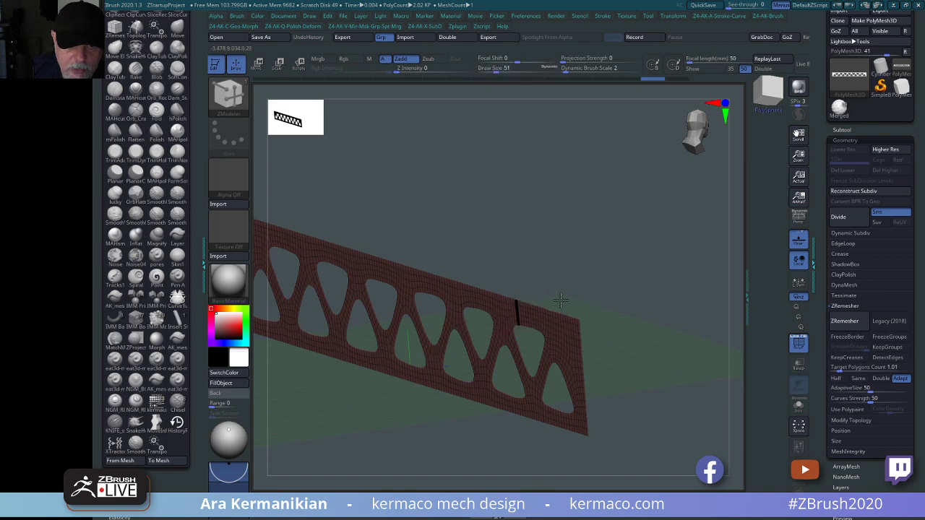
# Set the ZModeler edge action to Do Nothing and pull the flat bar into a solid with QMesh.
pyautogui.moveTo(622, 272); pyautogui.dragTo(617, 248)
pyautogui.hotkey('ctrl', 'z')
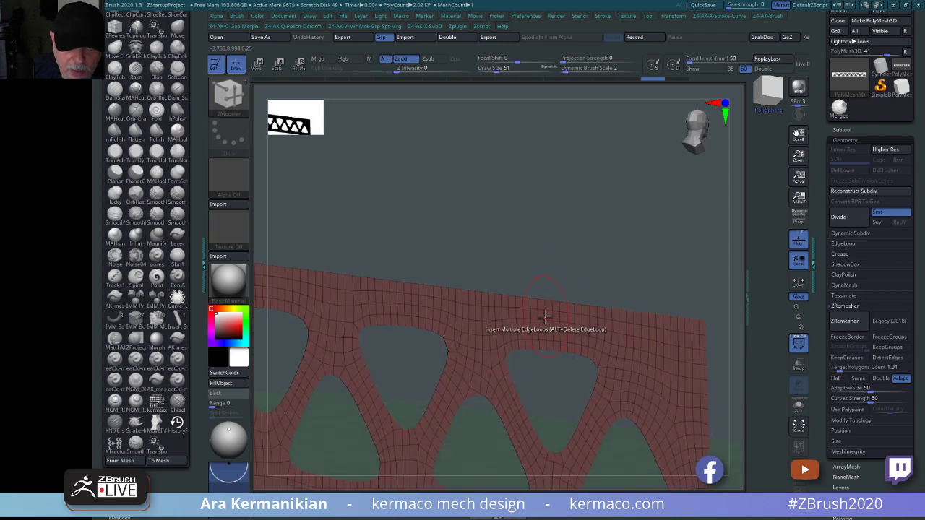
pyautogui.press('space')
pyautogui.click(452, 339)
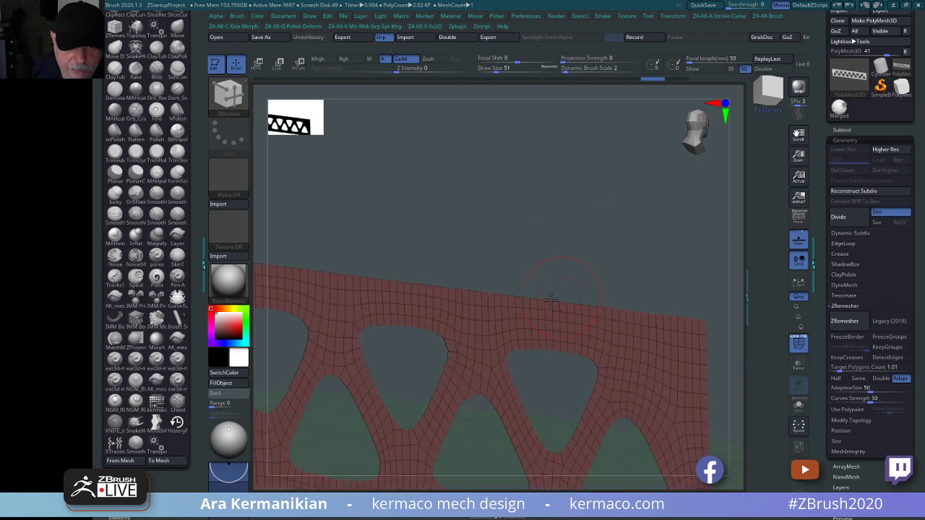
pyautogui.moveTo(553, 295)
pyautogui.mouseDown()
pyautogui.moveTo(636, 281)
pyautogui.moveTo(361, 344)
pyautogui.moveTo(581, 253)
pyautogui.moveTo(553, 225)
pyautogui.moveTo(607, 220)
pyautogui.moveTo(539, 284)
pyautogui.moveTo(510, 291)
pyautogui.mouseUp()
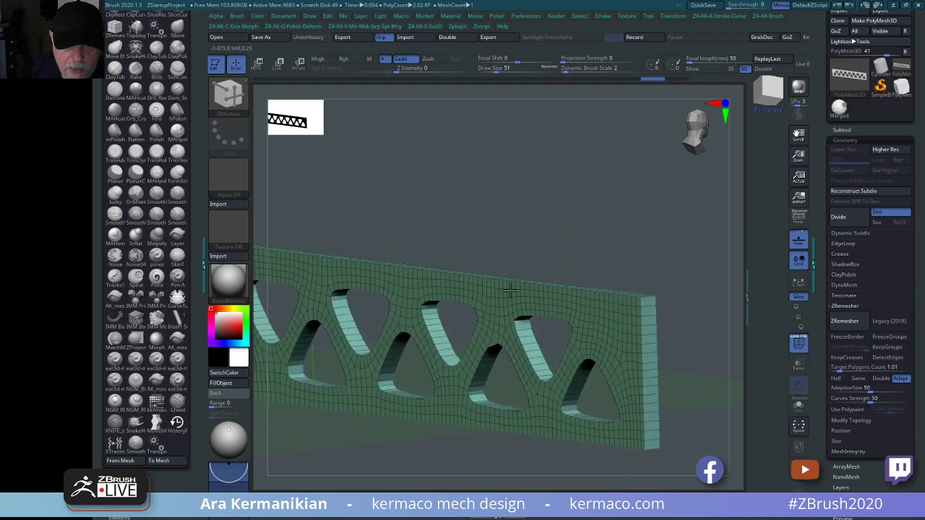
# Set the ZModeler polygon action to Inset with the Polygroup All target and inset the side faces around the bar and its cutouts.
pyautogui.keyDown('shift'); pyautogui.moveTo(596, 232); pyautogui.dragTo(657, 233); pyautogui.keyUp('shift')
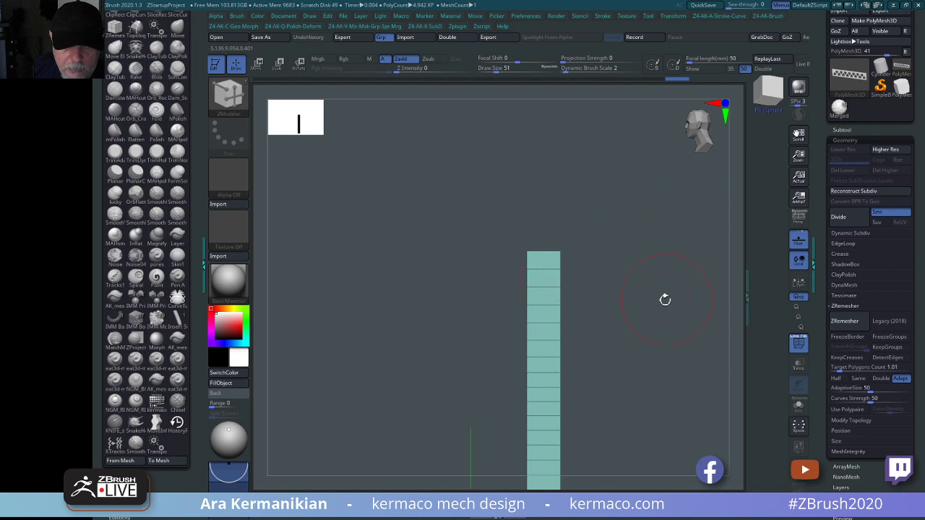
pyautogui.moveTo(665, 299)
pyautogui.mouseDown()
pyautogui.moveTo(703, 262)
pyautogui.moveTo(698, 289)
pyautogui.moveTo(675, 285)
pyautogui.mouseUp()
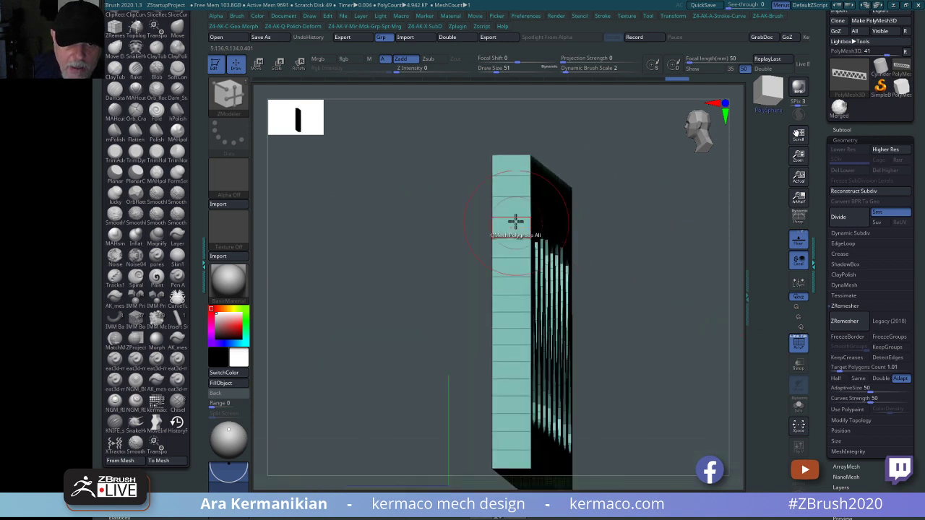
pyautogui.press('space')
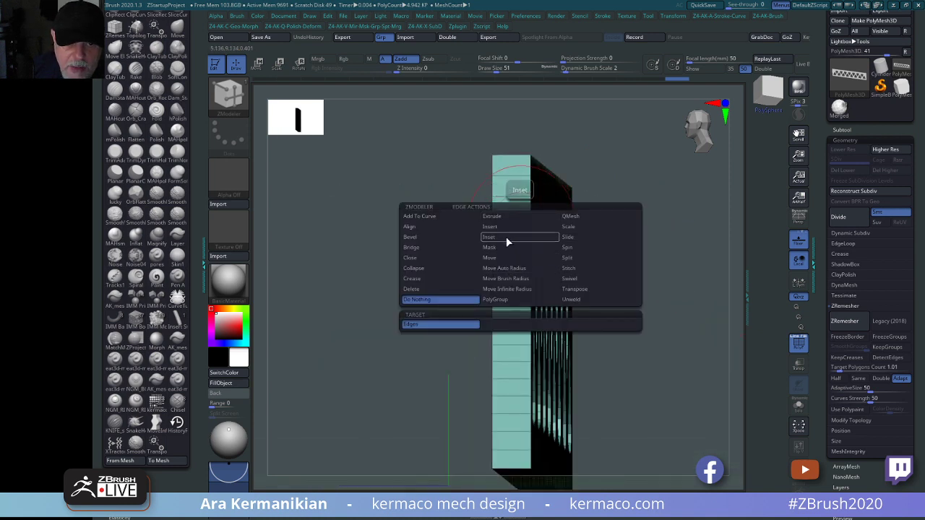
pyautogui.click(506, 236)
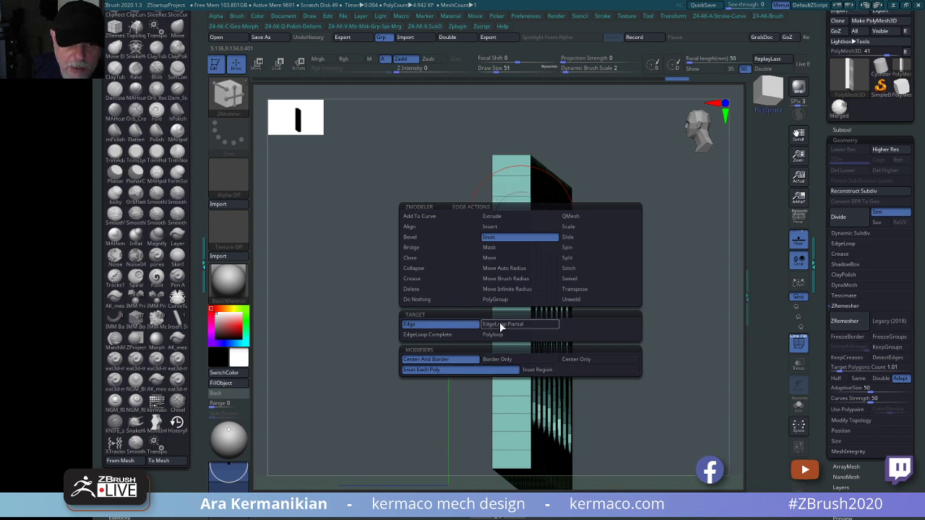
pyautogui.click(432, 281)
pyautogui.press('space')
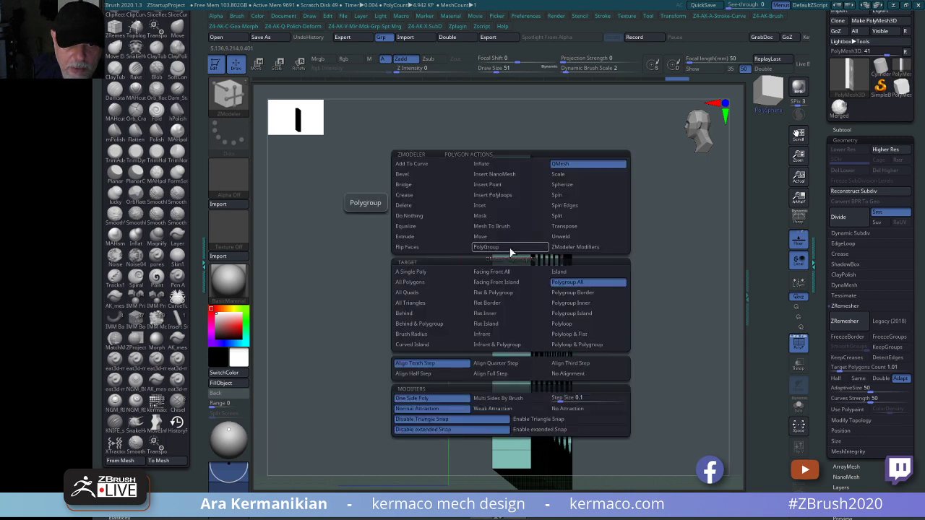
pyautogui.click(492, 205)
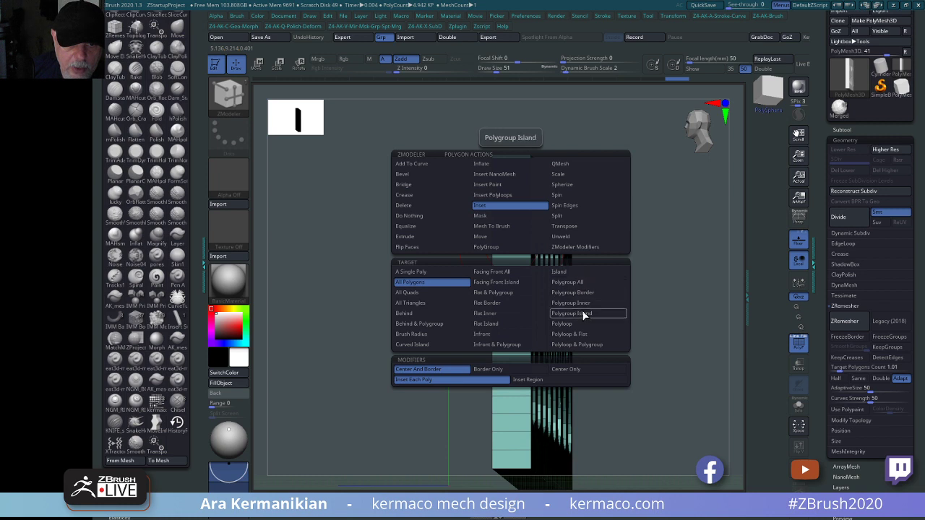
pyautogui.click(582, 283)
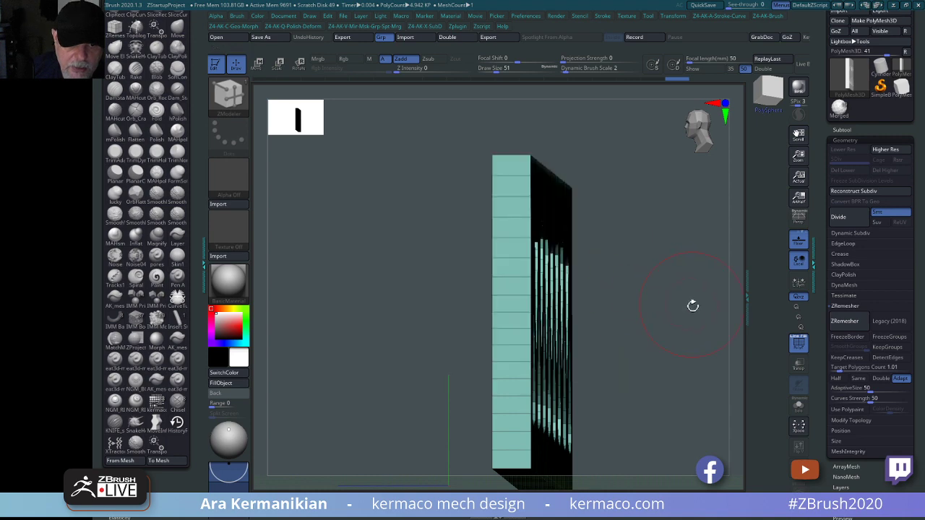
pyautogui.moveTo(691, 303); pyautogui.dragTo(526, 278)
pyautogui.click(454, 282)
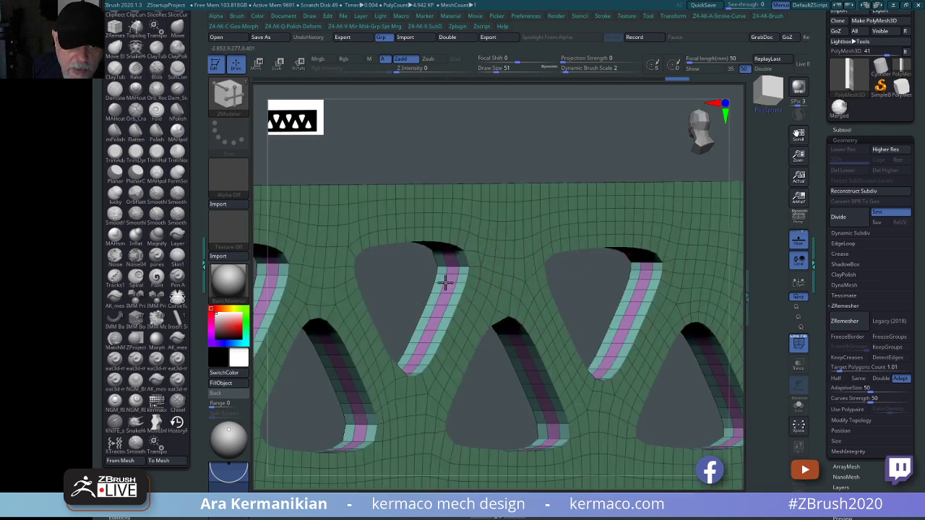
# Hide the floor grid and push the inset side strips inward using QMesh with the Polygroup All target.
pyautogui.moveTo(505, 166); pyautogui.dragTo(723, 298)
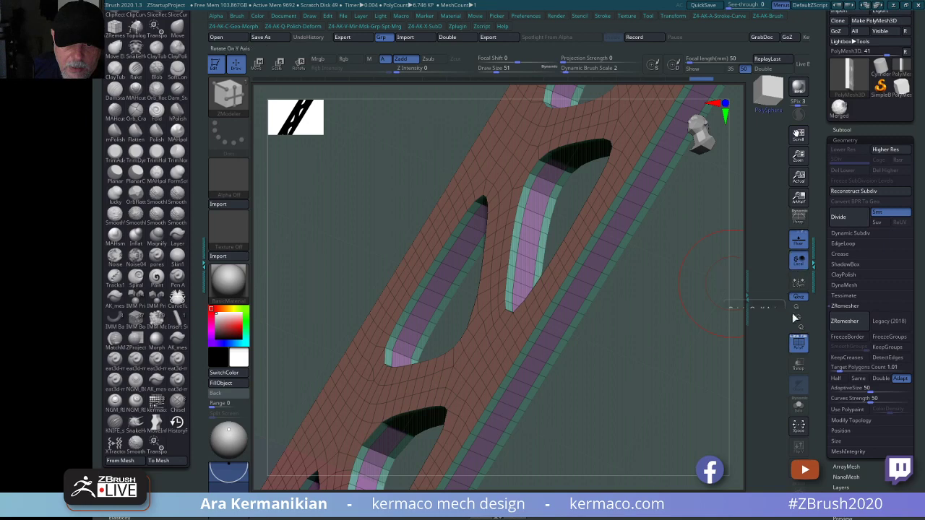
pyautogui.click(799, 243)
pyautogui.moveTo(667, 355); pyautogui.dragTo(659, 269)
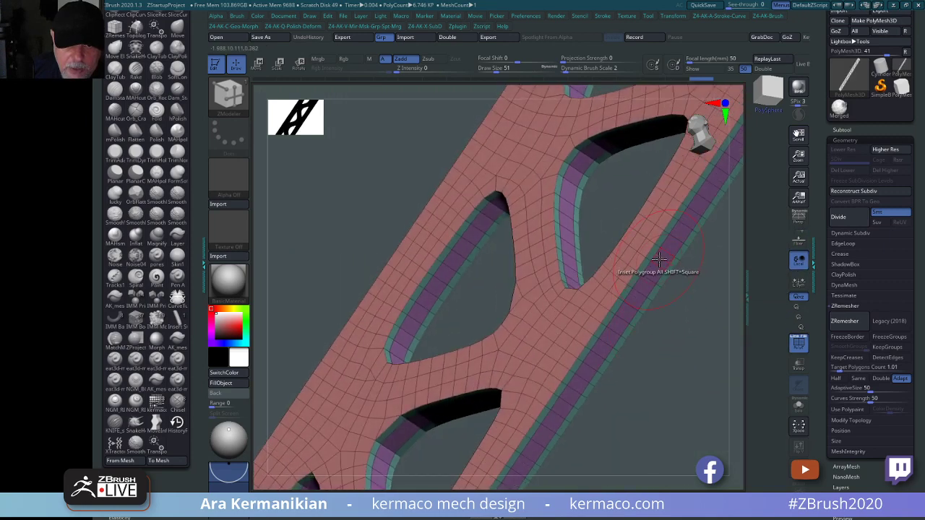
pyautogui.press('space')
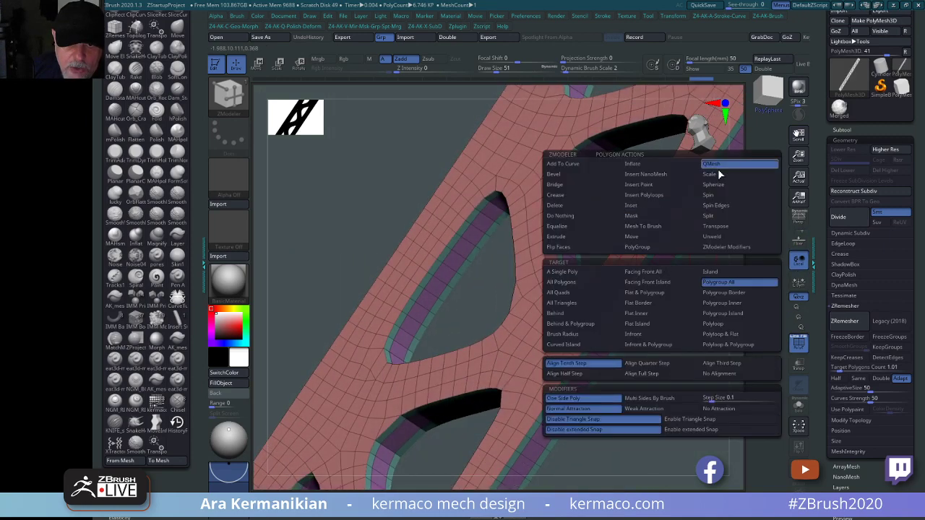
pyautogui.click(725, 283)
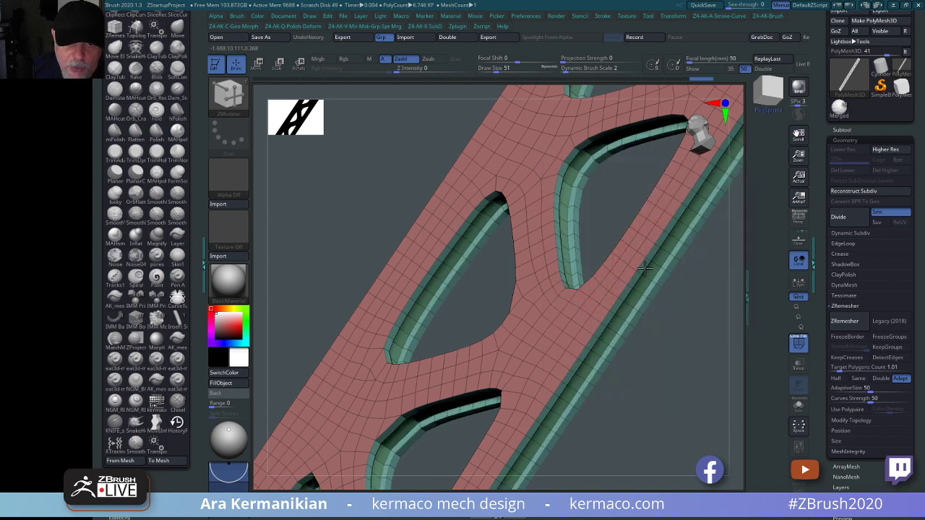
pyautogui.click(661, 271)
pyautogui.keyDown('ctrl'); pyautogui.moveTo(662, 271); pyautogui.dragTo(596, 339, button='right'); pyautogui.keyUp('ctrl')
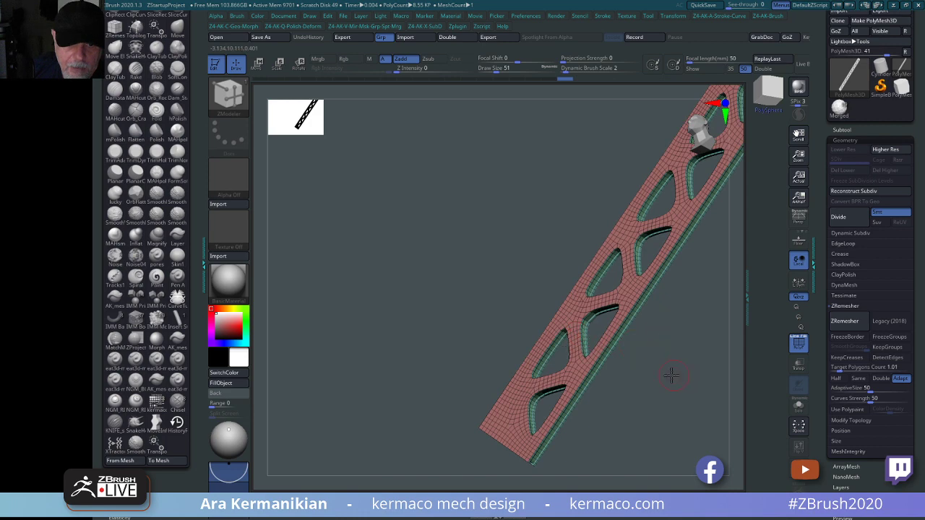
# Turn off the polyframe display and scale the whole bar's height down to a little over half.
pyautogui.moveTo(672, 374); pyautogui.dragTo(616, 380)
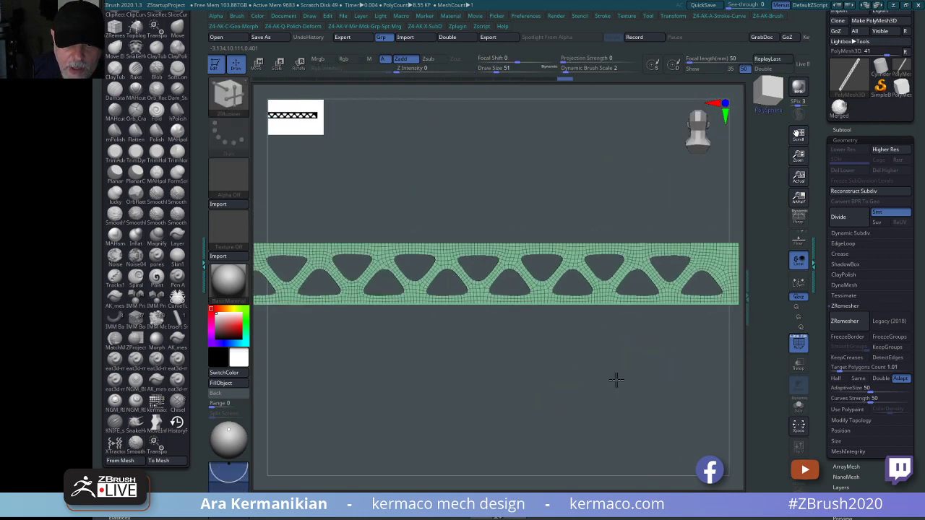
pyautogui.keyDown('ctrl'); pyautogui.moveTo(615, 380); pyautogui.dragTo(560, 361, button='right'); pyautogui.keyUp('ctrl')
pyautogui.moveTo(560, 361); pyautogui.dragTo(607, 343)
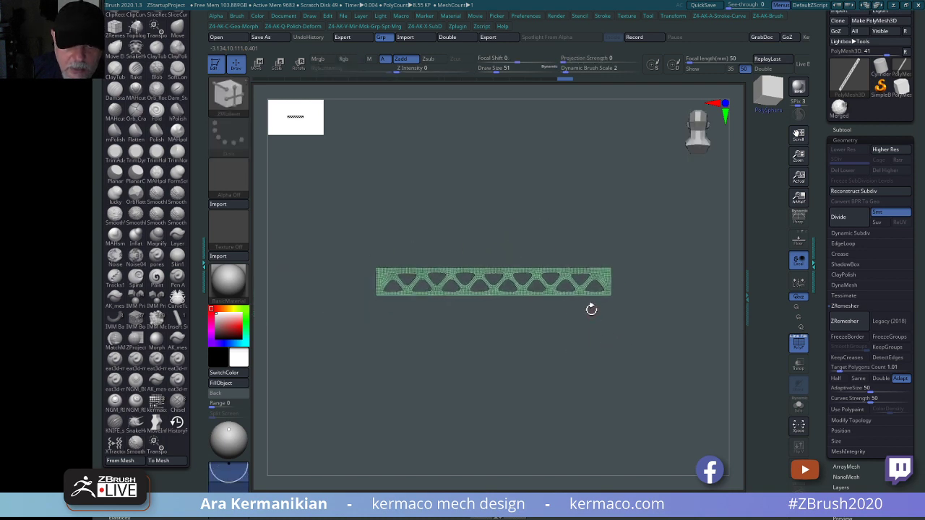
pyautogui.click(797, 343)
pyautogui.moveTo(633, 372); pyautogui.dragTo(576, 378)
pyautogui.press('w')
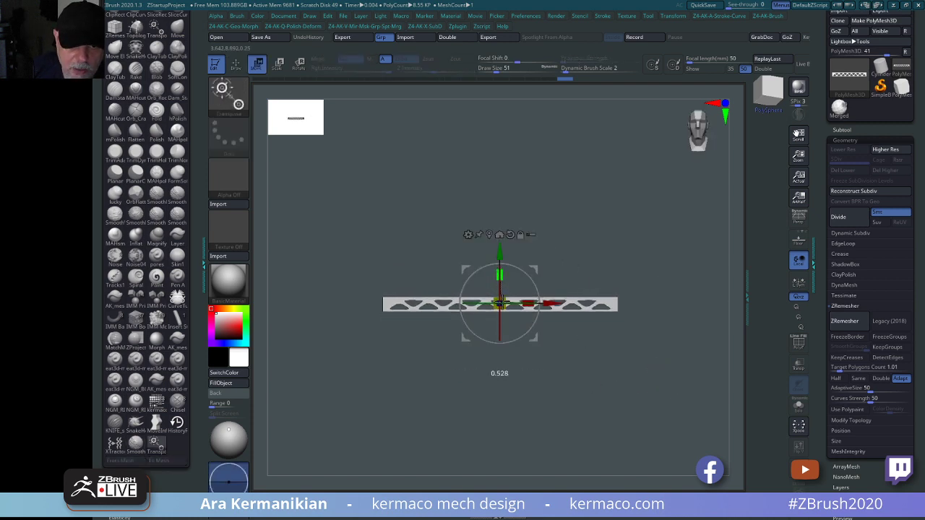
# Center the gizmo on the bar and scale its thickness down to about 0.54.
pyautogui.keyDown('shift'); pyautogui.moveTo(668, 254); pyautogui.dragTo(539, 277); pyautogui.keyUp('shift')
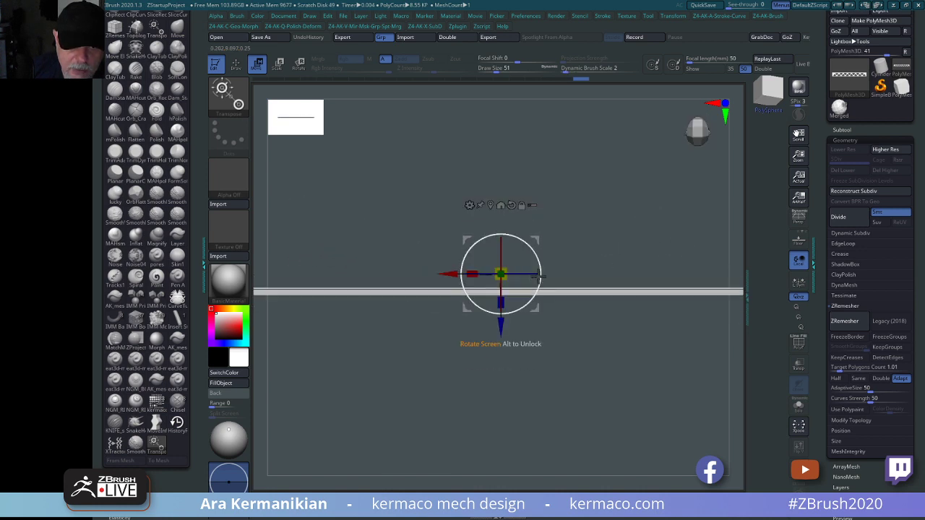
pyautogui.click(492, 205)
pyautogui.moveTo(503, 315); pyautogui.dragTo(508, 279)
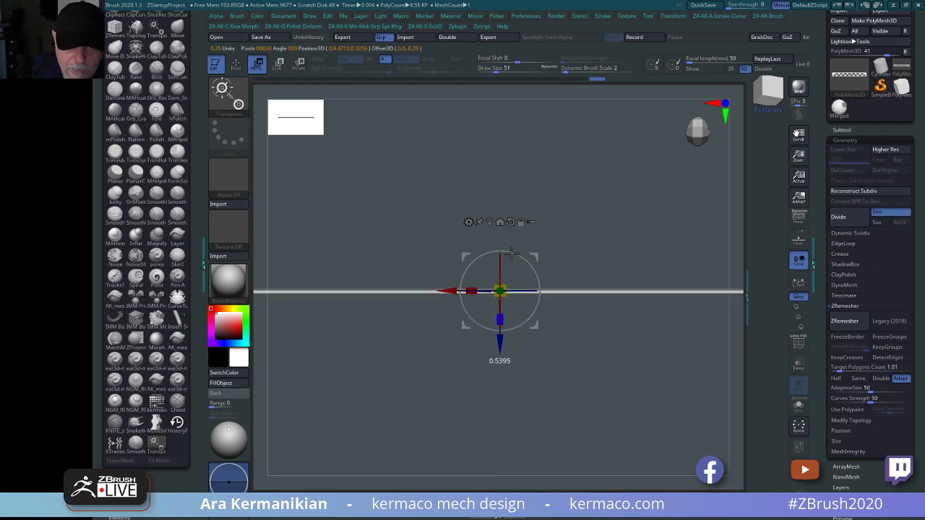
pyautogui.moveTo(677, 240)
pyautogui.mouseDown()
pyautogui.moveTo(682, 159)
pyautogui.moveTo(586, 200)
pyautogui.moveTo(591, 207)
pyautogui.moveTo(621, 171)
pyautogui.moveTo(584, 219)
pyautogui.moveTo(596, 260)
pyautogui.mouseUp()
pyautogui.press('q')
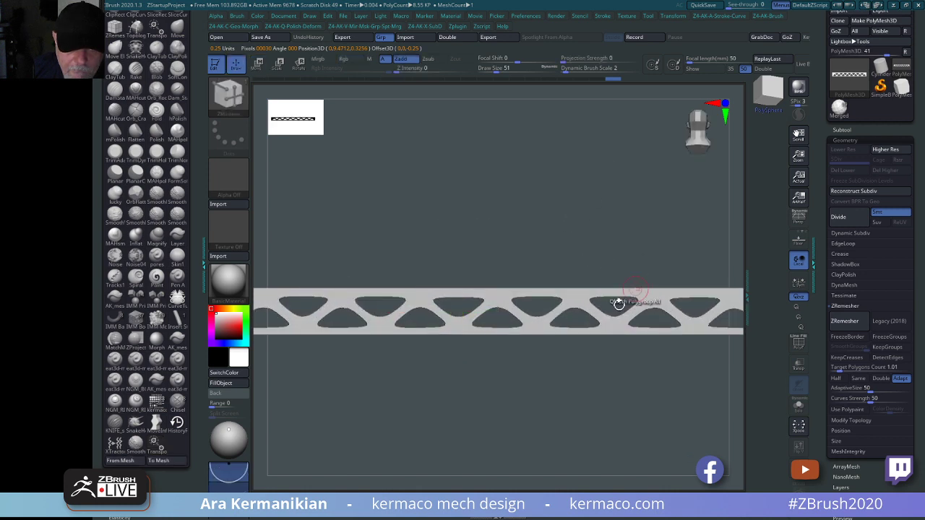
# View the bar end-on and duplicate it a short distance sideways with the gizmo.
pyautogui.keyDown('alt'); pyautogui.moveTo(569, 417); pyautogui.dragTo(557, 395); pyautogui.keyUp('alt')
pyautogui.moveTo(636, 399); pyautogui.dragTo(608, 401)
pyautogui.moveTo(578, 353); pyautogui.dragTo(628, 368)
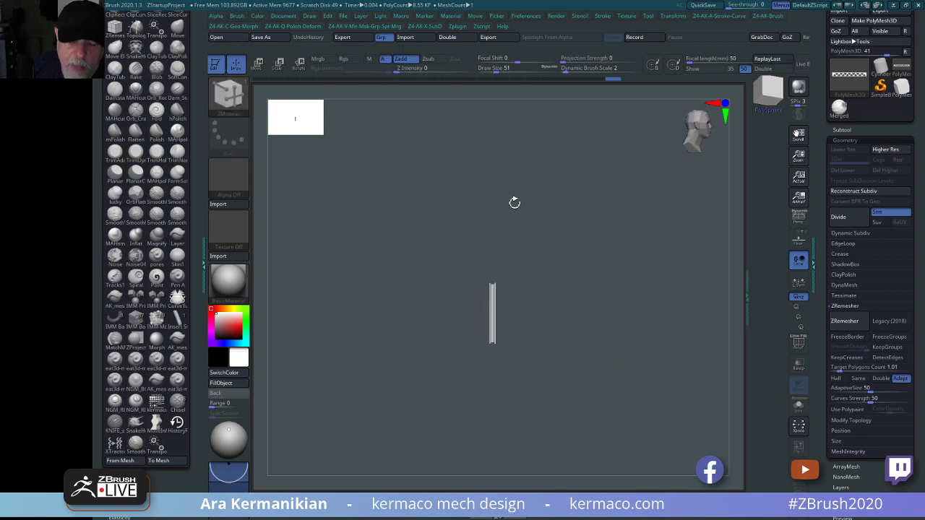
pyautogui.moveTo(532, 287); pyautogui.dragTo(612, 226)
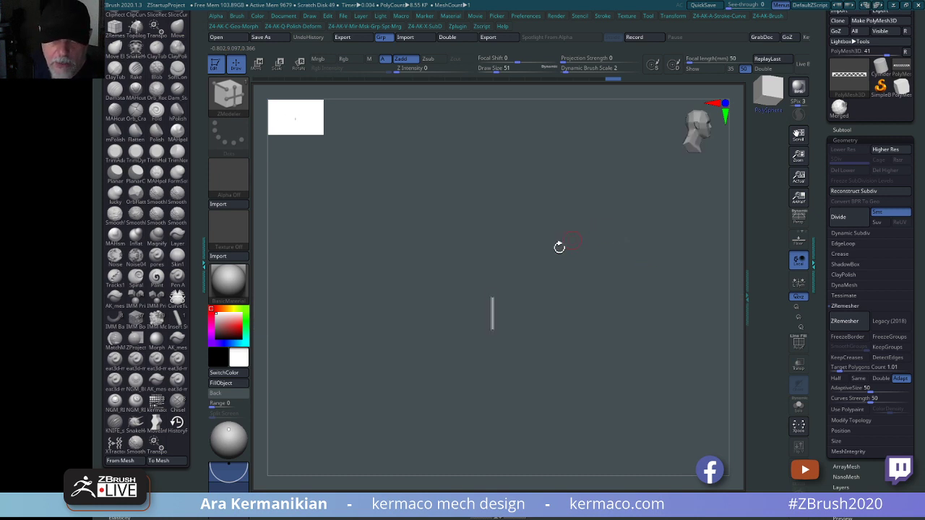
pyautogui.press('w')
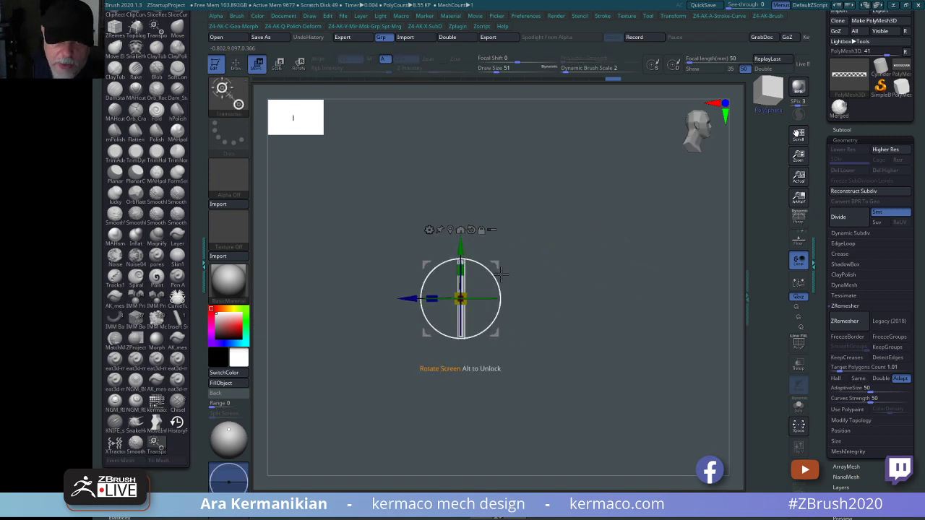
pyautogui.keyDown('ctrl'); pyautogui.moveTo(407, 298); pyautogui.dragTo(448, 298); pyautogui.keyUp('ctrl')
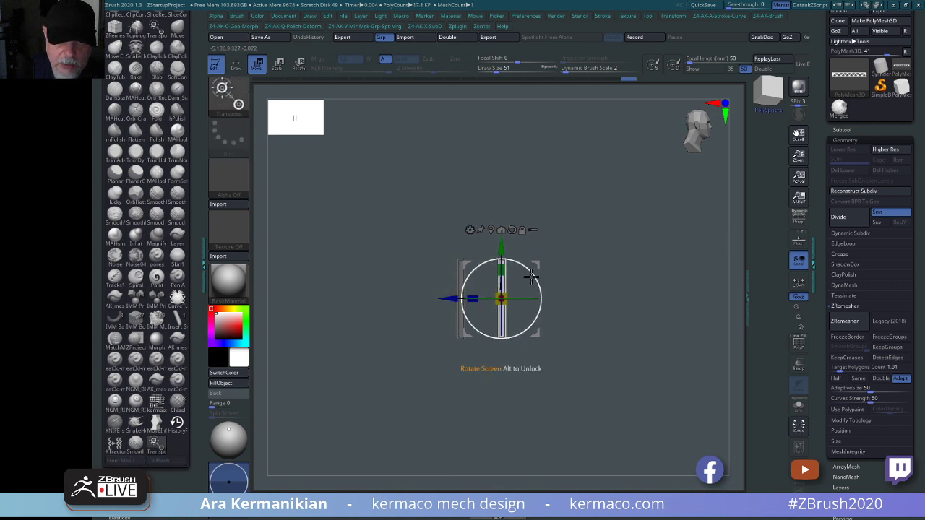
# Rotate the bar copy 90° and move it over the original's upper edge so both overlap in an L-shaped corner, clearing the mask.
pyautogui.moveTo(532, 278); pyautogui.dragTo(470, 278)
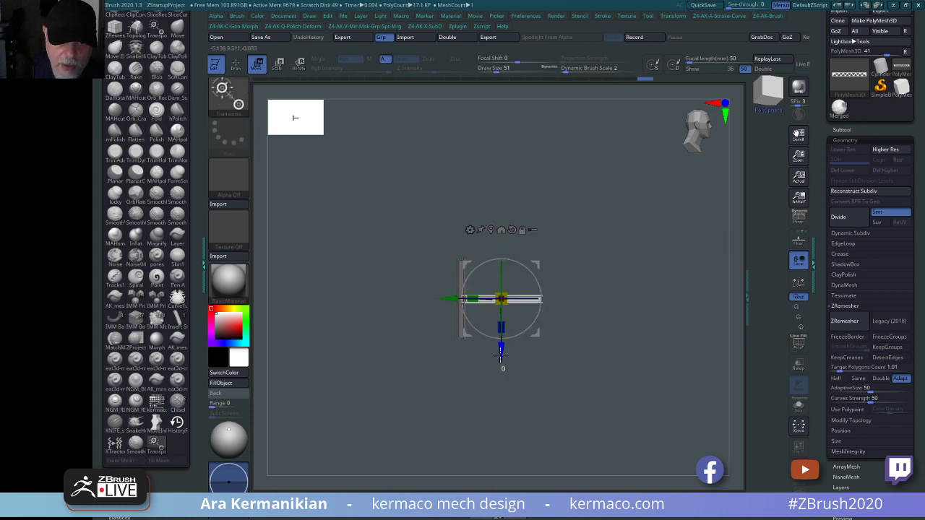
pyautogui.moveTo(501, 352); pyautogui.dragTo(495, 311)
pyautogui.keyDown('shift'); pyautogui.moveTo(600, 337); pyautogui.dragTo(619, 334); pyautogui.keyUp('shift')
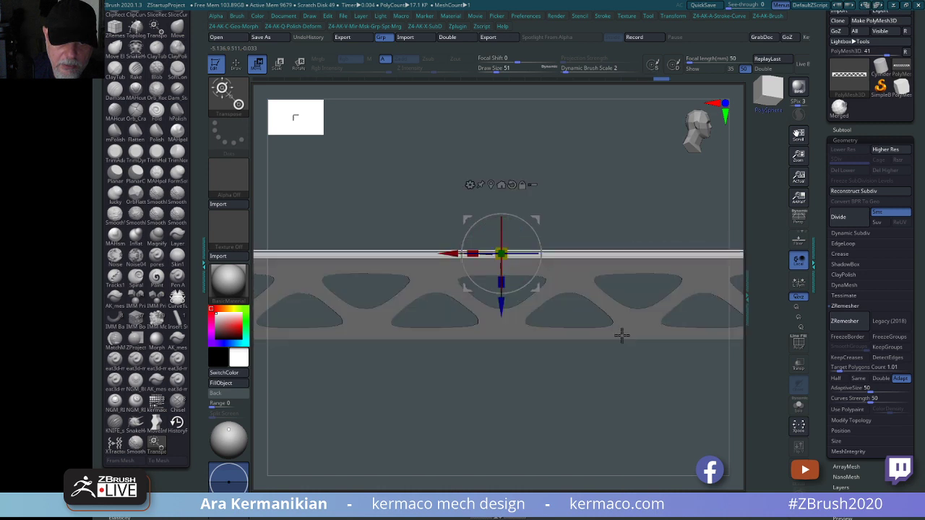
pyautogui.keyDown('shift'); pyautogui.moveTo(663, 181); pyautogui.dragTo(640, 235); pyautogui.keyUp('shift')
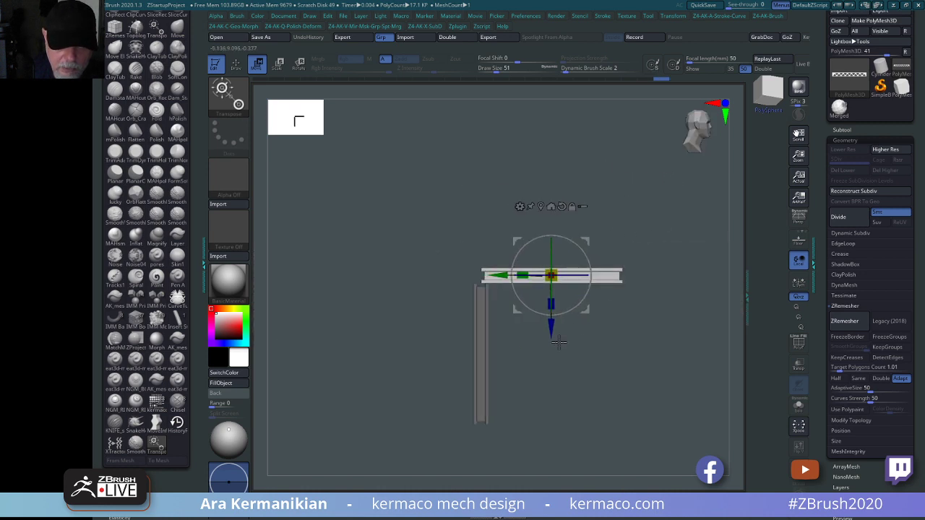
pyautogui.moveTo(547, 327); pyautogui.dragTo(542, 353)
pyautogui.moveTo(502, 297); pyautogui.dragTo(484, 298)
pyautogui.moveTo(582, 230); pyautogui.dragTo(599, 198)
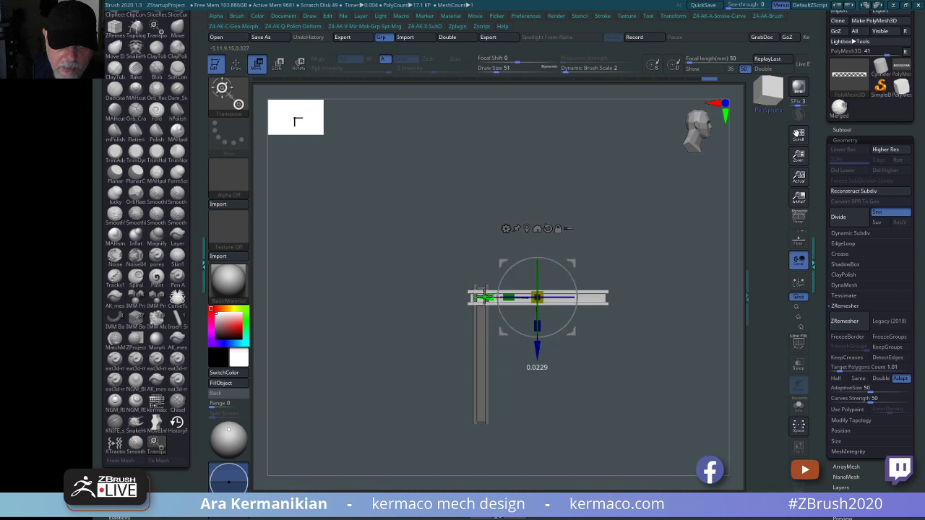
pyautogui.keyDown('ctrl'); pyautogui.click(543, 200); pyautogui.keyUp('ctrl')
# Examine the L-shaped pair of truss bars from the end, above and along its length.
pyautogui.press('q')
pyautogui.moveTo(608, 180)
pyautogui.mouseDown()
pyautogui.moveTo(678, 184)
pyautogui.moveTo(613, 182)
pyautogui.moveTo(624, 206)
pyautogui.moveTo(589, 170)
pyautogui.moveTo(595, 151)
pyautogui.moveTo(652, 148)
pyautogui.moveTo(673, 165)
pyautogui.moveTo(667, 190)
pyautogui.mouseUp()
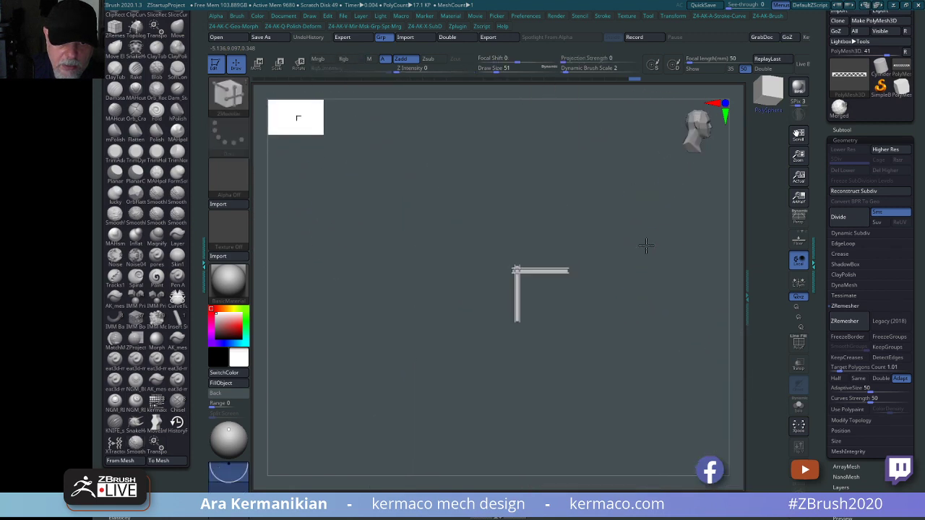
pyautogui.moveTo(645, 246)
pyautogui.mouseDown()
pyautogui.moveTo(629, 273)
pyautogui.moveTo(648, 295)
pyautogui.moveTo(613, 291)
pyautogui.moveTo(642, 291)
pyautogui.moveTo(628, 295)
pyautogui.moveTo(630, 275)
pyautogui.moveTo(669, 267)
pyautogui.moveTo(633, 275)
pyautogui.mouseUp()
pyautogui.press('f')
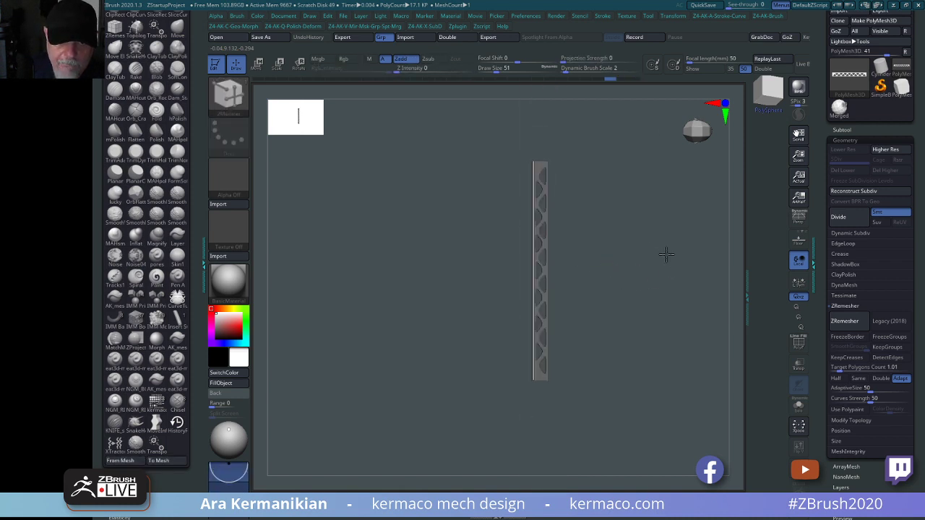
pyautogui.press('w')
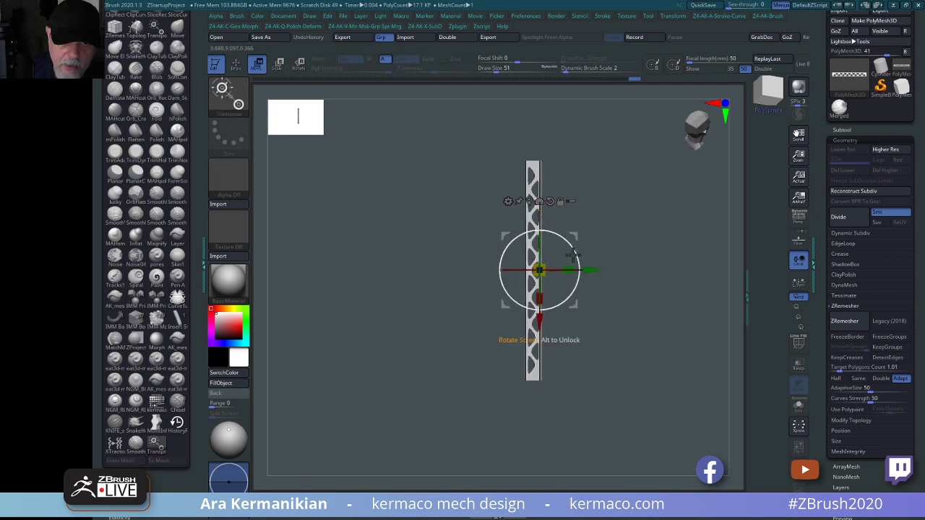
pyautogui.moveTo(563, 257)
pyautogui.mouseDown()
pyautogui.moveTo(557, 206)
pyautogui.moveTo(432, 231)
pyautogui.moveTo(393, 283)
pyautogui.moveTo(404, 308)
pyautogui.moveTo(648, 307)
pyautogui.moveTo(617, 311)
pyautogui.moveTo(636, 301)
pyautogui.mouseUp()
pyautogui.press('q')
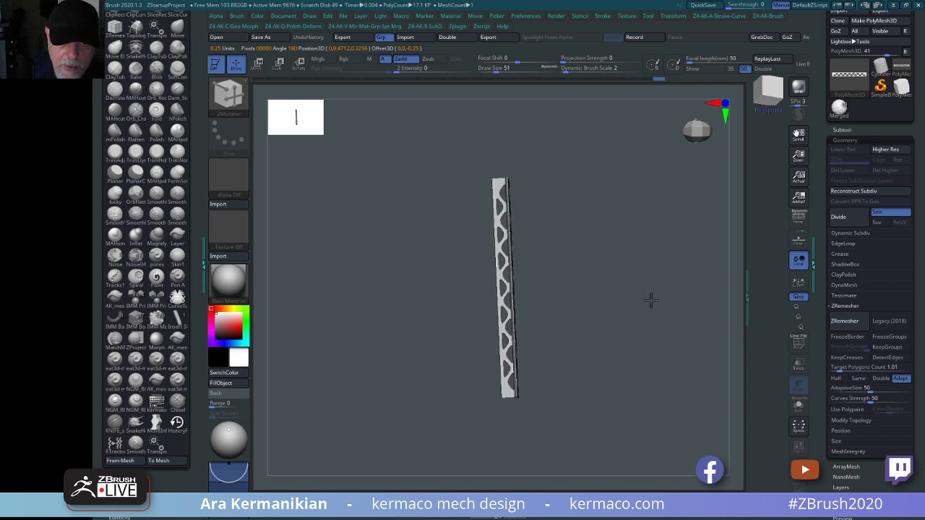
pyautogui.moveTo(650, 299)
pyautogui.mouseDown()
pyautogui.moveTo(683, 283)
pyautogui.moveTo(660, 282)
pyautogui.mouseUp()
# Nudge the crosswise bar slightly along its width to refine the overlap at the corner.
pyautogui.press('w')
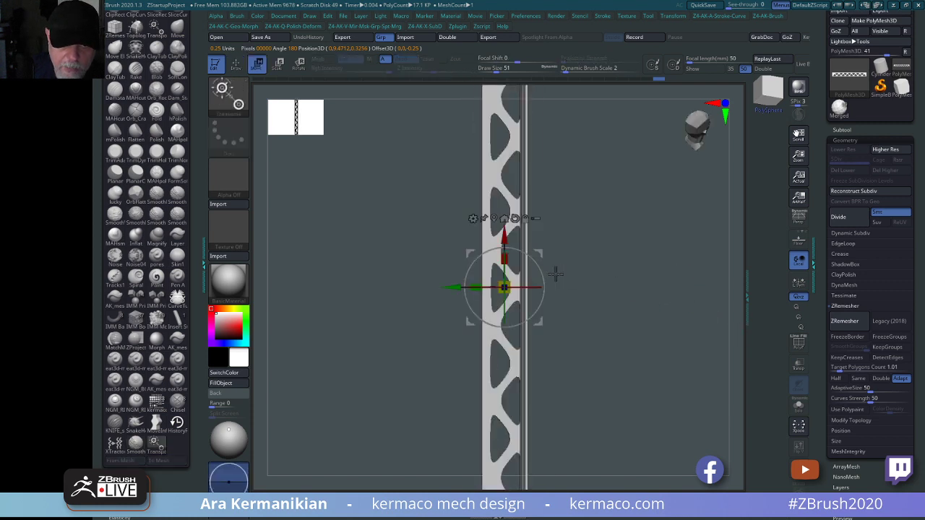
pyautogui.scroll(3, 646, 295)
pyautogui.moveTo(452, 281); pyautogui.dragTo(450, 281)
pyautogui.scroll(-3, 636, 286)
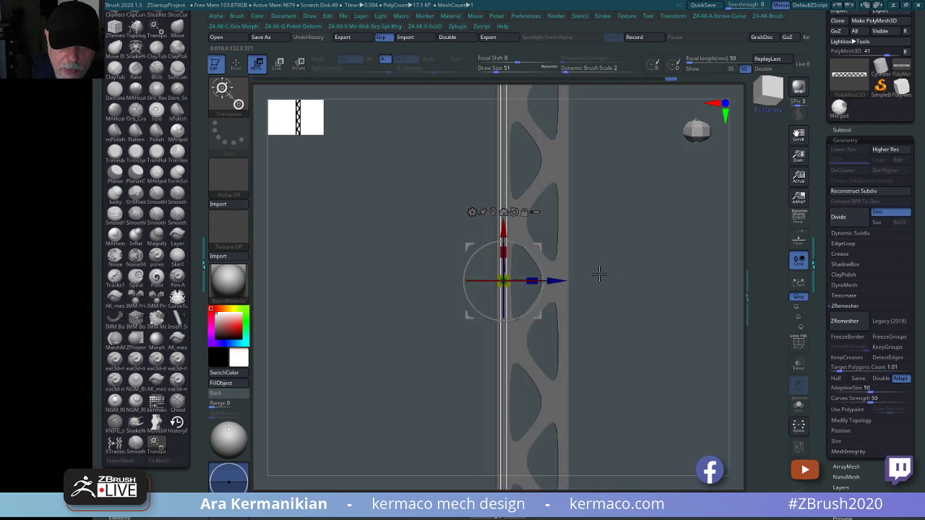
pyautogui.moveTo(599, 272); pyautogui.dragTo(619, 174)
# Duplicate the L-shaped bar pair, turn the copy half a turn and move it opposite the original to form a square frame.
pyautogui.scroll(3, 624, 197)
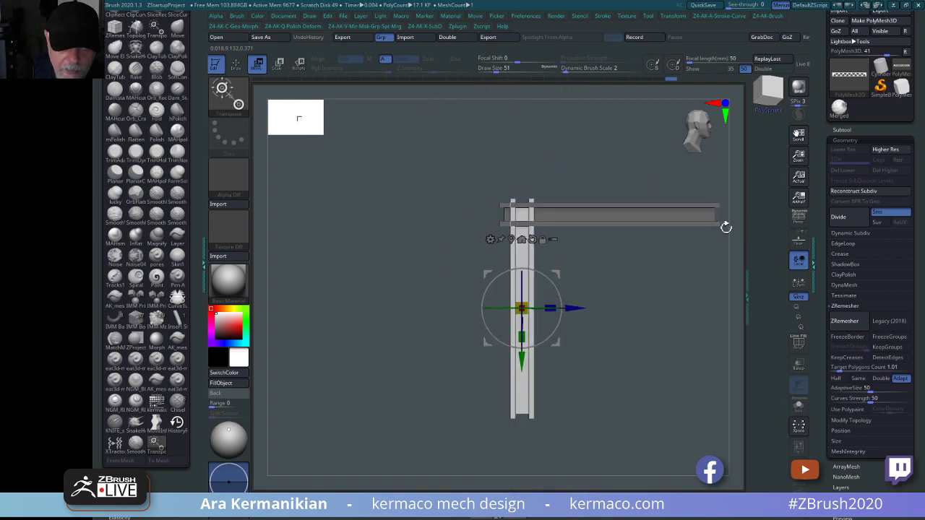
pyautogui.moveTo(723, 223); pyautogui.dragTo(620, 221)
pyautogui.keyDown('alt'); pyautogui.moveTo(687, 294); pyautogui.dragTo(619, 271); pyautogui.keyUp('alt')
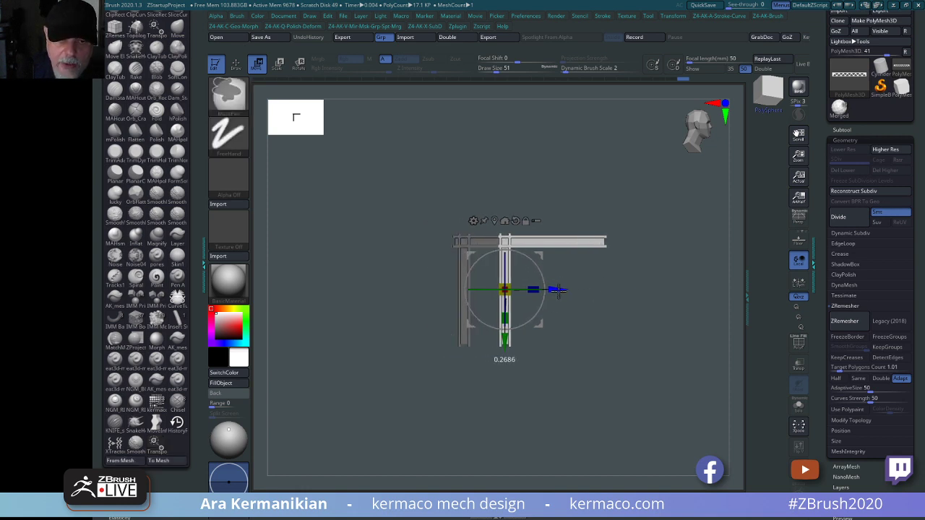
pyautogui.keyDown('ctrl'); pyautogui.moveTo(504, 283); pyautogui.dragTo(415, 323); pyautogui.keyUp('ctrl')
pyautogui.moveTo(469, 290); pyautogui.dragTo(511, 290)
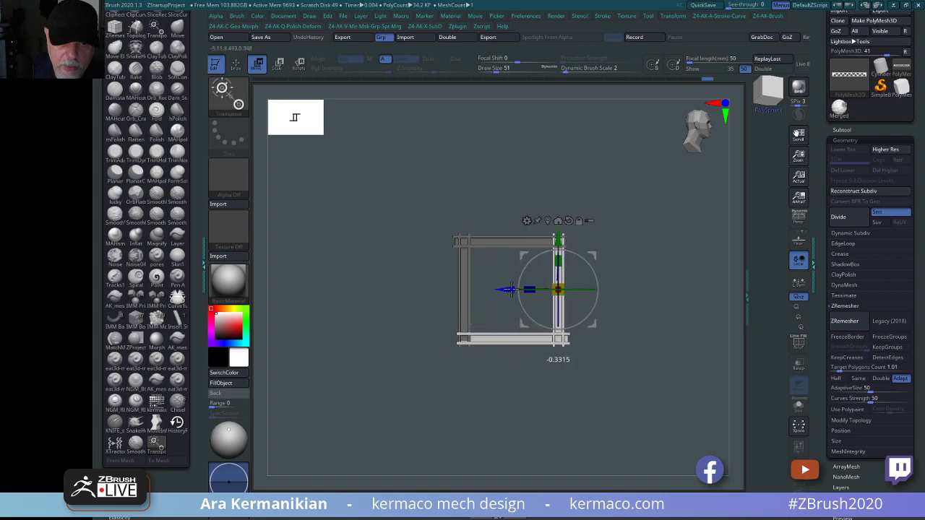
pyautogui.moveTo(606, 270)
pyautogui.mouseDown()
pyautogui.moveTo(646, 287)
pyautogui.moveTo(690, 262)
pyautogui.moveTo(649, 223)
pyautogui.moveTo(704, 250)
pyautogui.moveTo(702, 258)
pyautogui.moveTo(700, 232)
pyautogui.moveTo(667, 229)
pyautogui.moveTo(700, 217)
pyautogui.moveTo(680, 210)
pyautogui.mouseUp()
pyautogui.press('q')
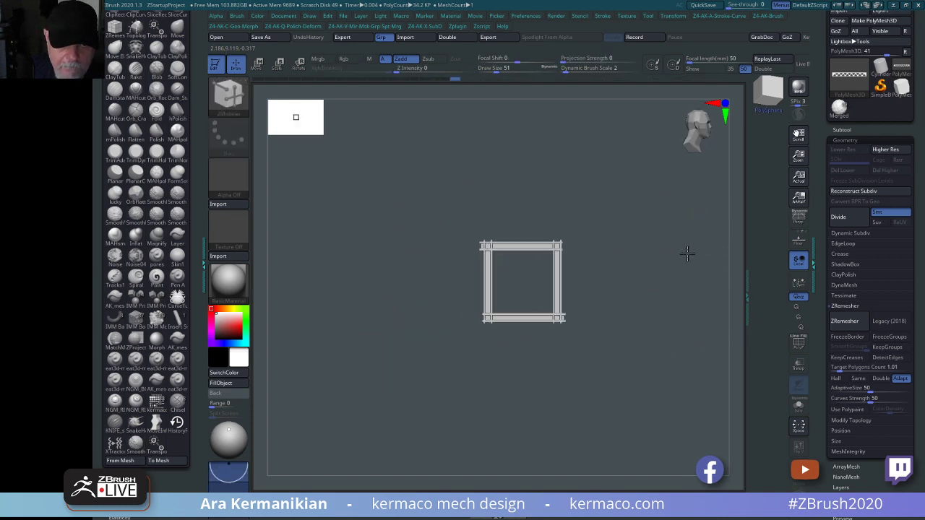
# Nudge the copied bar pair sideways by about 0.018 to refine the overlaps at the square's corners.
pyautogui.keyDown('shift'); pyautogui.moveTo(687, 252); pyautogui.dragTo(497, 262); pyautogui.keyUp('shift')
pyautogui.press('w')
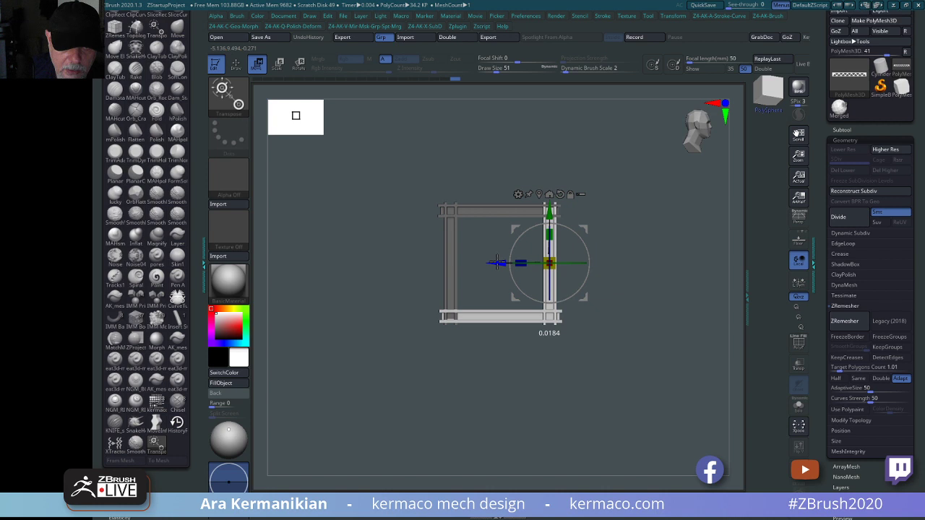
pyautogui.moveTo(609, 289)
pyautogui.keyDown('alt'); pyautogui.mouseDown()
pyautogui.moveTo(646, 309)
pyautogui.moveTo(657, 282)
pyautogui.moveTo(638, 271)
pyautogui.moveTo(688, 281)
pyautogui.moveTo(638, 297)
pyautogui.moveTo(677, 286)
pyautogui.moveTo(689, 263)
pyautogui.moveTo(656, 241)
pyautogui.moveTo(673, 208)
pyautogui.moveTo(676, 250)
pyautogui.moveTo(653, 274)
pyautogui.moveTo(652, 254)
pyautogui.moveTo(686, 232)
pyautogui.mouseUp(); pyautogui.keyUp('alt')
# Turn on perspective and inspect the box-shaped truss beam with a best-preview render.
pyautogui.press('q')
pyautogui.click(799, 216)
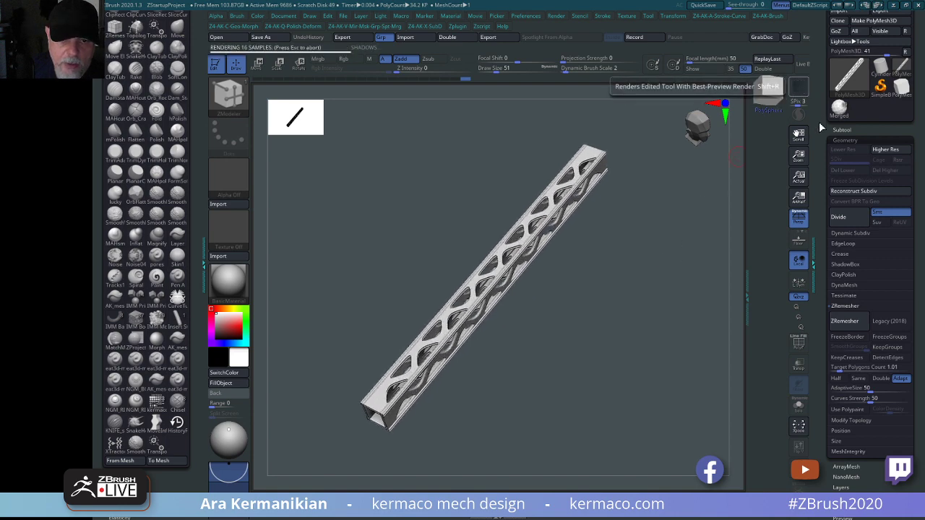
pyautogui.moveTo(722, 188)
pyautogui.mouseDown()
pyautogui.moveTo(583, 327)
pyautogui.moveTo(578, 297)
pyautogui.moveTo(586, 320)
pyautogui.moveTo(683, 318)
pyautogui.moveTo(660, 307)
pyautogui.moveTo(613, 338)
pyautogui.moveTo(578, 335)
pyautogui.moveTo(611, 353)
pyautogui.moveTo(559, 378)
pyautogui.moveTo(582, 411)
pyautogui.moveTo(566, 399)
pyautogui.moveTo(577, 307)
pyautogui.moveTo(559, 302)
pyautogui.moveTo(591, 299)
pyautogui.moveTo(595, 330)
pyautogui.moveTo(578, 371)
pyautogui.moveTo(605, 374)
pyautogui.moveTo(584, 356)
pyautogui.moveTo(604, 366)
pyautogui.moveTo(555, 359)
pyautogui.moveTo(586, 361)
pyautogui.moveTo(654, 326)
pyautogui.mouseUp()
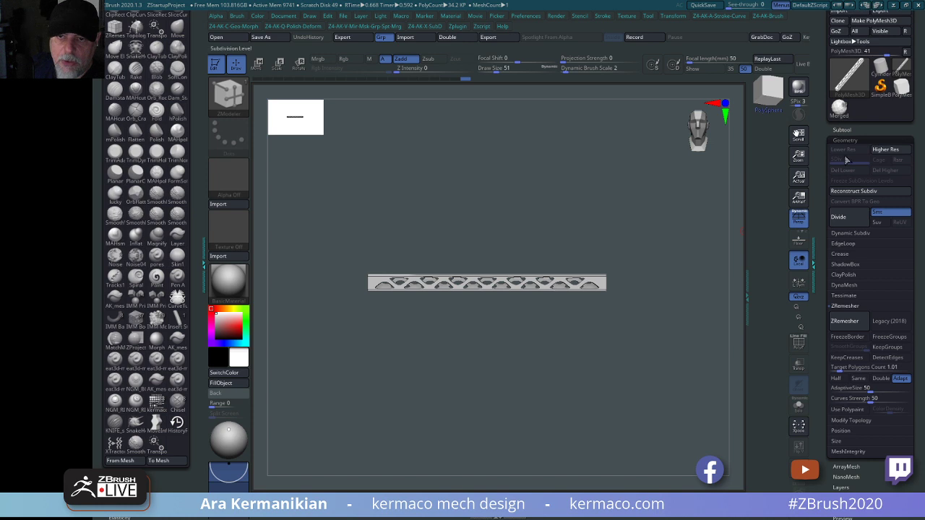
# Switch to the merged spaceship model and append the box-shaped truss beam to it as a subtool.
pyautogui.click(849, 129)
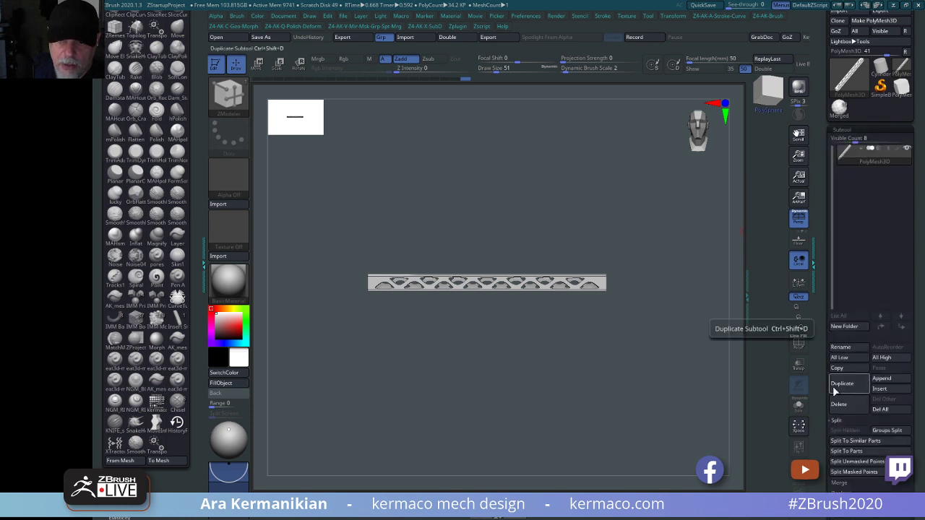
pyautogui.click(847, 130)
pyautogui.moveTo(827, 159); pyautogui.dragTo(846, 174)
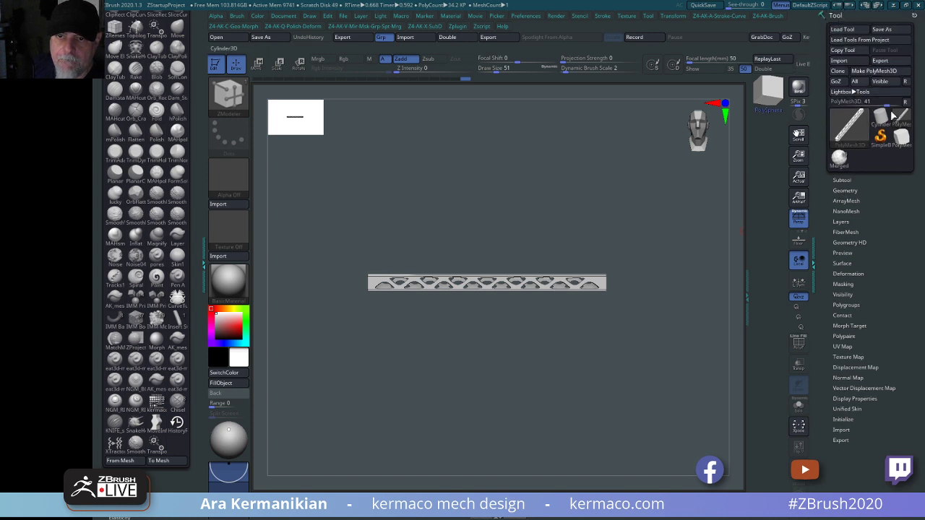
pyautogui.click(842, 180)
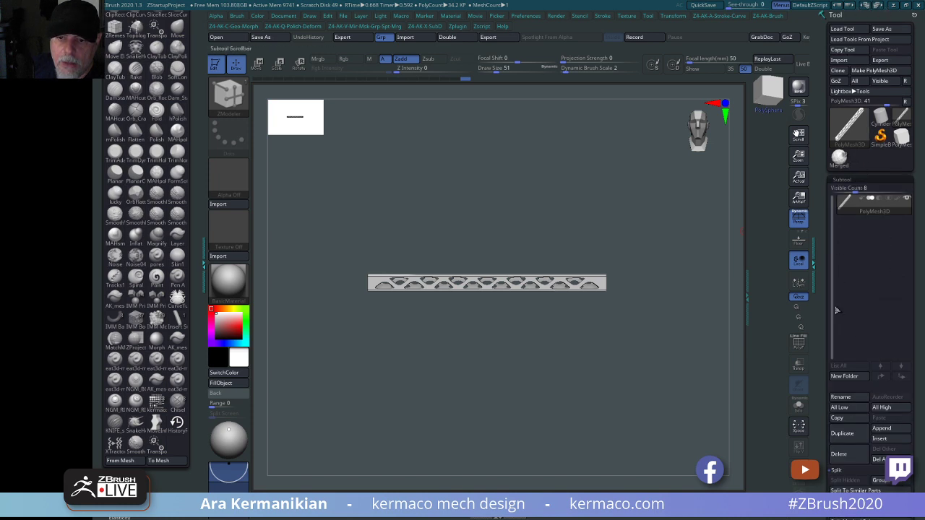
pyautogui.scroll(-5, 822, 300)
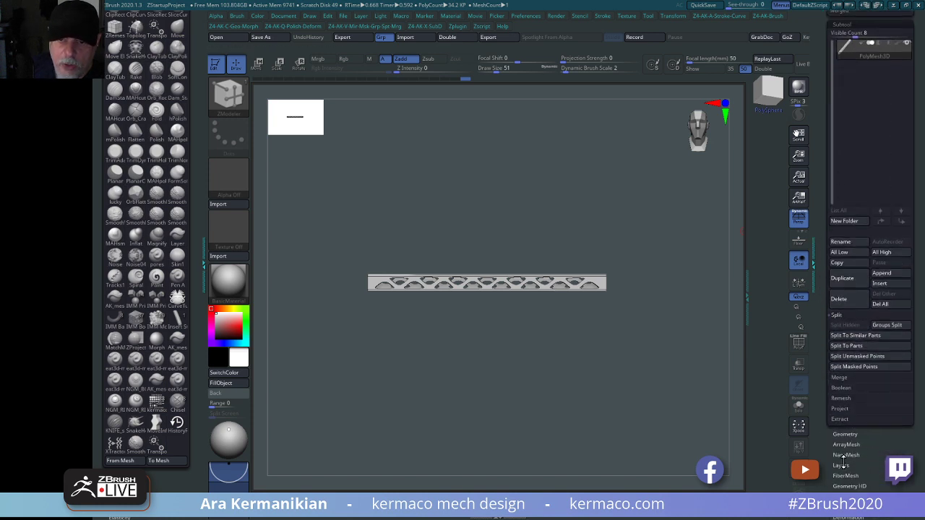
pyautogui.scroll(4, 886, 446)
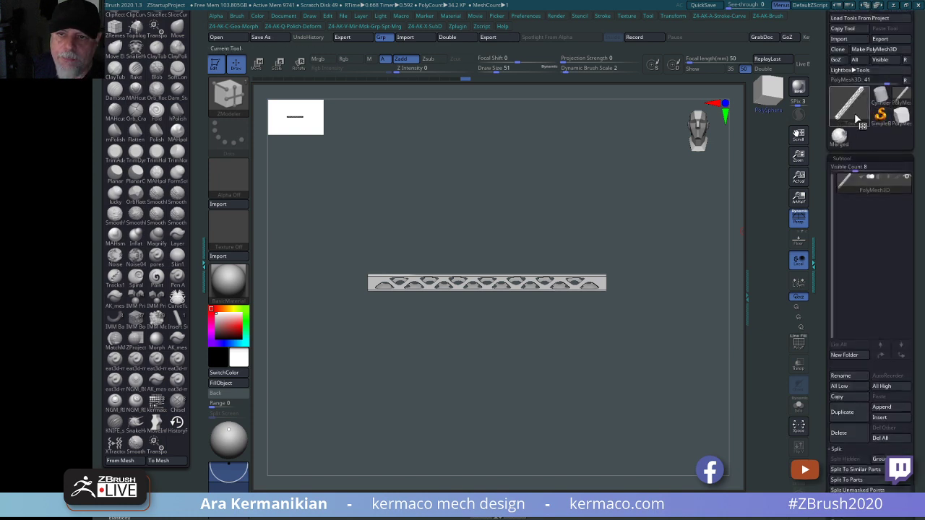
pyautogui.click(840, 137)
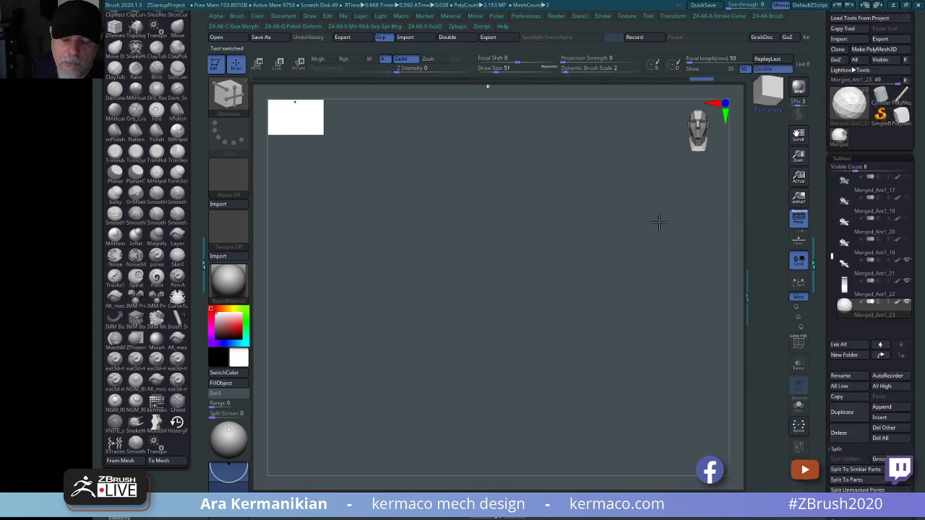
pyautogui.moveTo(593, 192); pyautogui.dragTo(697, 217)
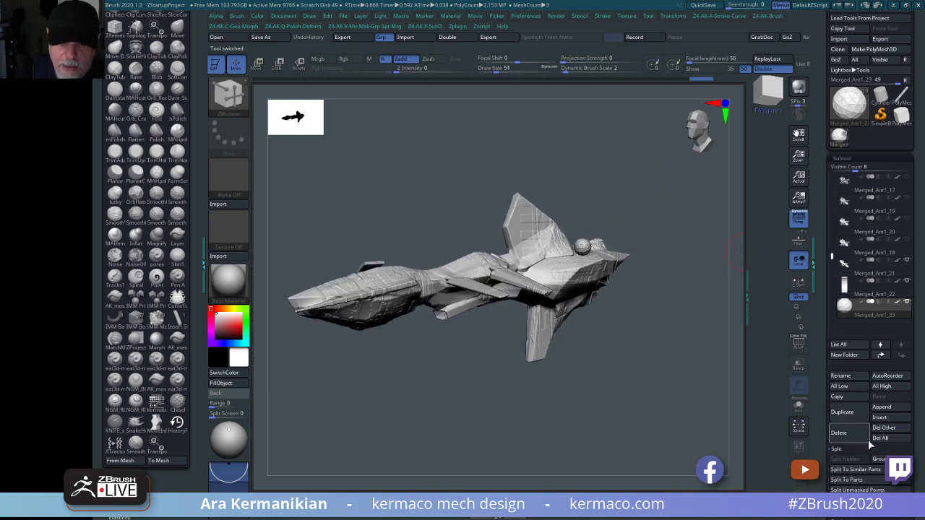
pyautogui.click(891, 410)
pyautogui.click(631, 359)
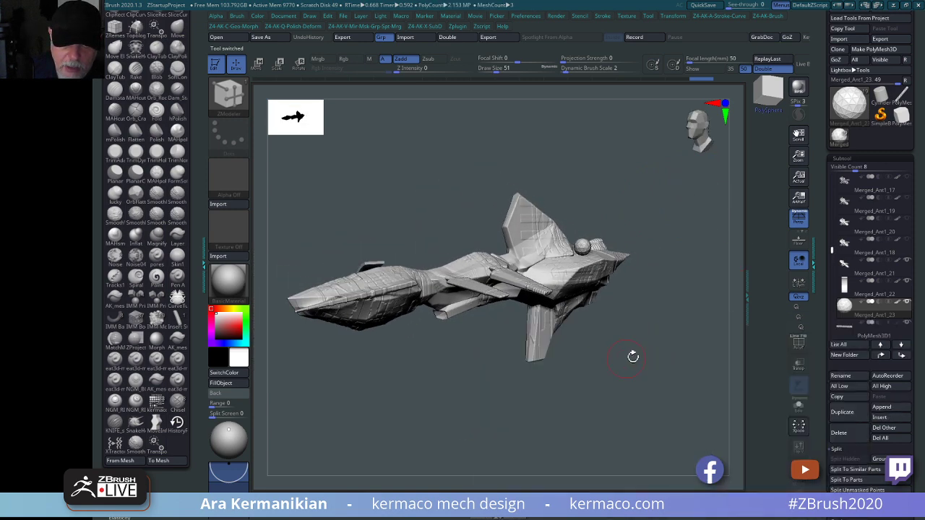
# Select the appended truss beam subtool PolyMesh3D1, turn off perspective and rotate the beam 90° about its vertical axis.
pyautogui.press('w')
pyautogui.moveTo(673, 345); pyautogui.dragTo(663, 379)
pyautogui.moveTo(525, 243); pyautogui.dragTo(362, 244)
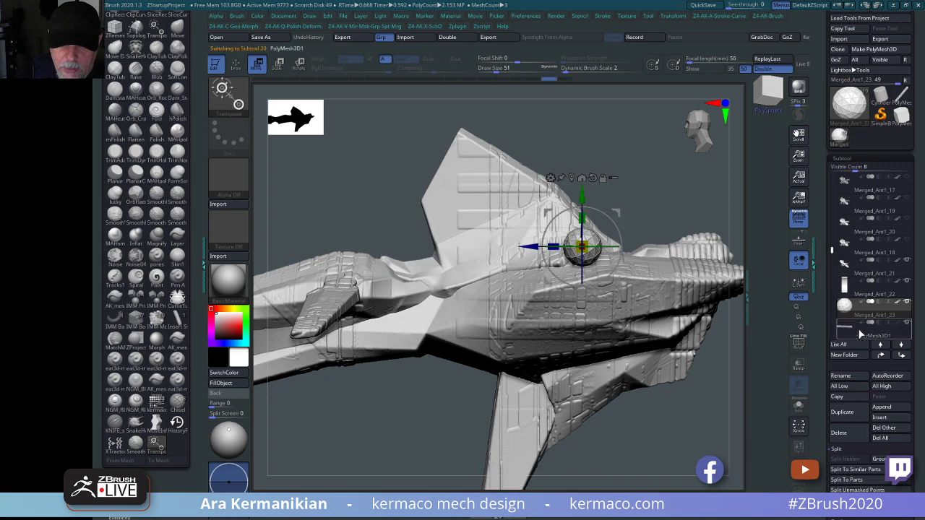
pyautogui.click(870, 334)
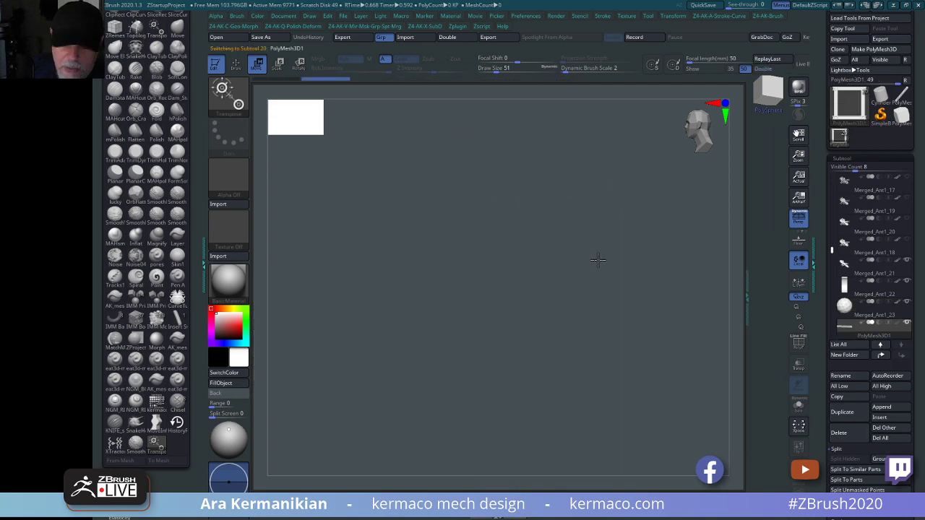
pyautogui.keyDown('alt'); pyautogui.moveTo(510, 281); pyautogui.dragTo(687, 311); pyautogui.keyUp('alt')
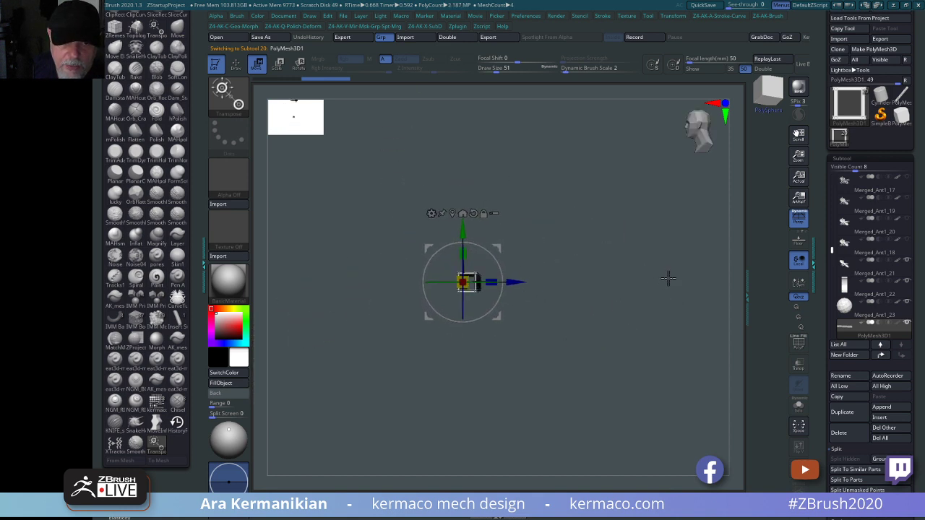
pyautogui.moveTo(663, 281); pyautogui.dragTo(763, 261)
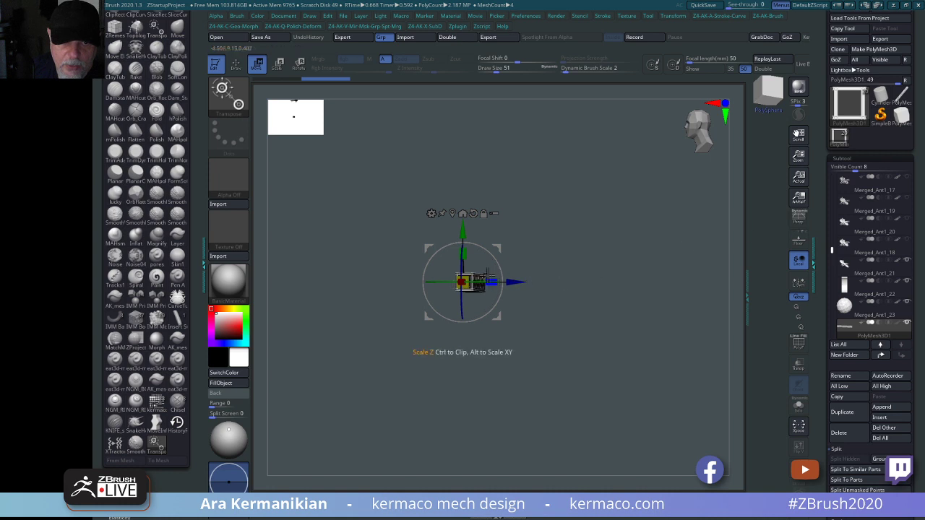
pyautogui.moveTo(467, 282); pyautogui.dragTo(413, 284)
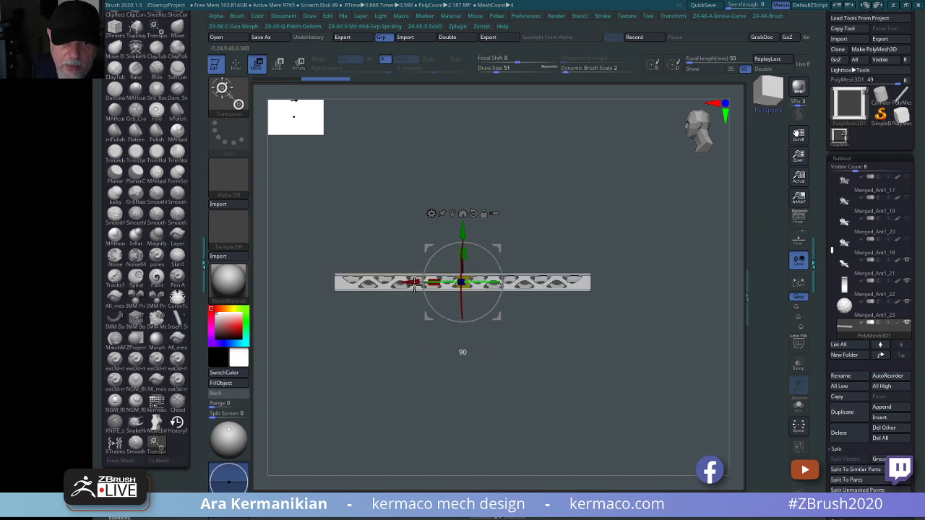
# Move the truss beam up to the spaceship, scale it down and place it crosswise above the hull at the fin.
pyautogui.keyDown('alt'); pyautogui.moveTo(660, 205); pyautogui.dragTo(628, 260); pyautogui.keyUp('alt')
pyautogui.moveTo(491, 346); pyautogui.dragTo(492, 203)
pyautogui.keyDown('alt'); pyautogui.moveTo(613, 239); pyautogui.dragTo(839, 310); pyautogui.keyUp('alt')
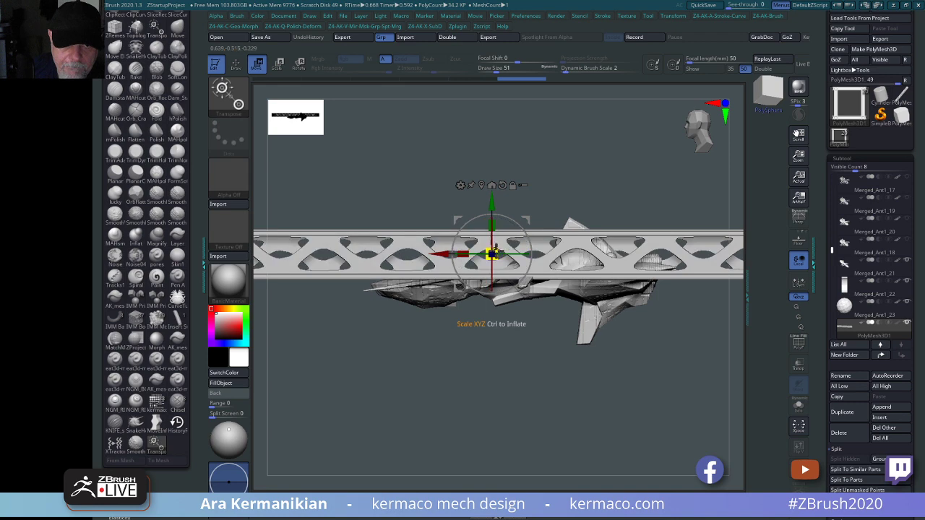
pyautogui.moveTo(492, 254); pyautogui.dragTo(291, 296)
pyautogui.moveTo(552, 174)
pyautogui.mouseDown()
pyautogui.moveTo(516, 180)
pyautogui.moveTo(549, 182)
pyautogui.mouseUp()
pyautogui.keyDown('alt'); pyautogui.moveTo(584, 231); pyautogui.dragTo(614, 235); pyautogui.keyUp('alt')
pyautogui.moveTo(516, 232); pyautogui.dragTo(474, 232)
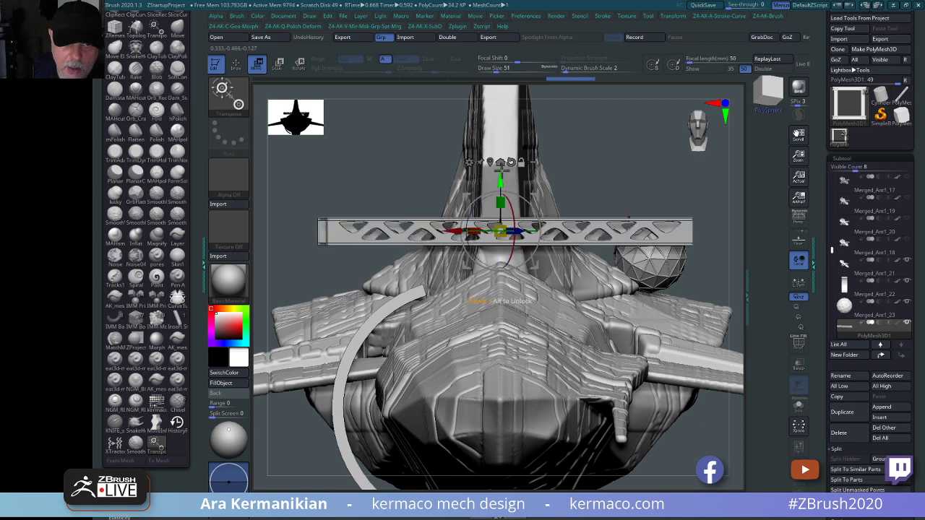
# Scale the crosswise truss beam down uniformly to a small detail part, undoing the unsuitable attempts.
pyautogui.click(489, 164)
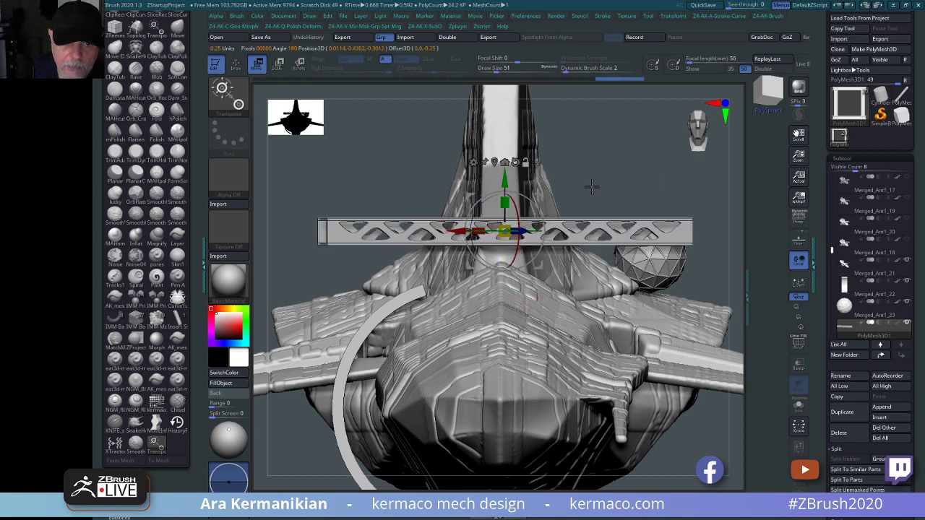
pyautogui.hotkey('ctrl', 'z')
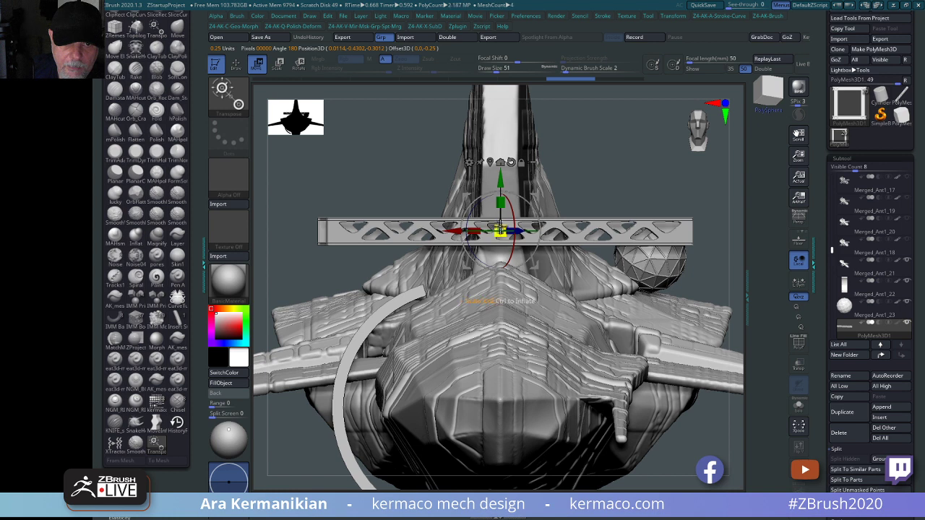
pyautogui.moveTo(500, 231); pyautogui.dragTo(574, 218)
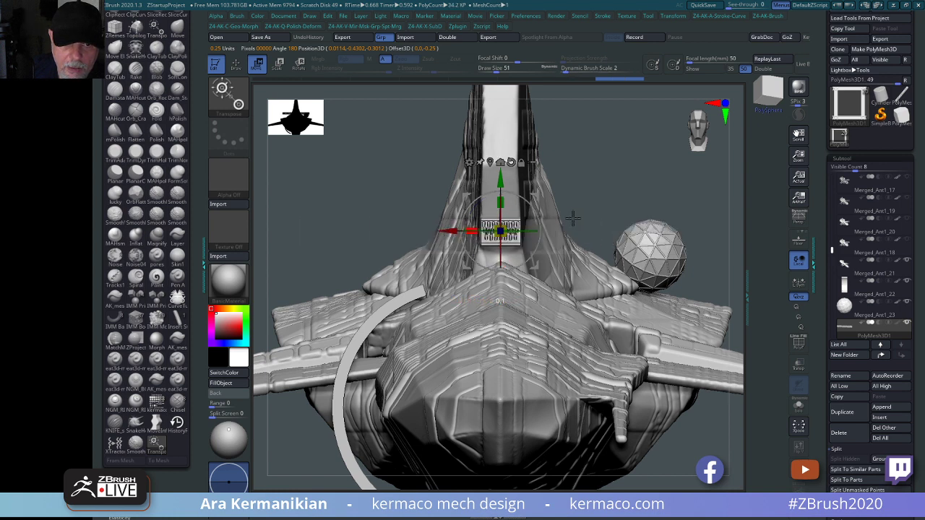
pyautogui.hotkey('ctrl', 'z')
pyautogui.moveTo(510, 225); pyautogui.dragTo(419, 253)
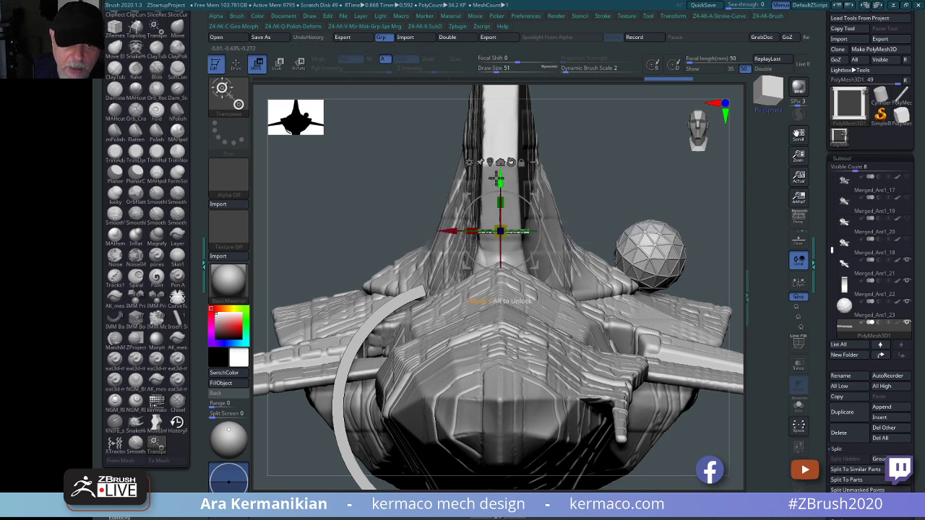
# Move the small beam down and sideways into the gap between wing root and fuselage, with the gizmo centred on it.
pyautogui.moveTo(497, 178); pyautogui.dragTo(494, 284)
pyautogui.hotkey('ctrl', 'z')
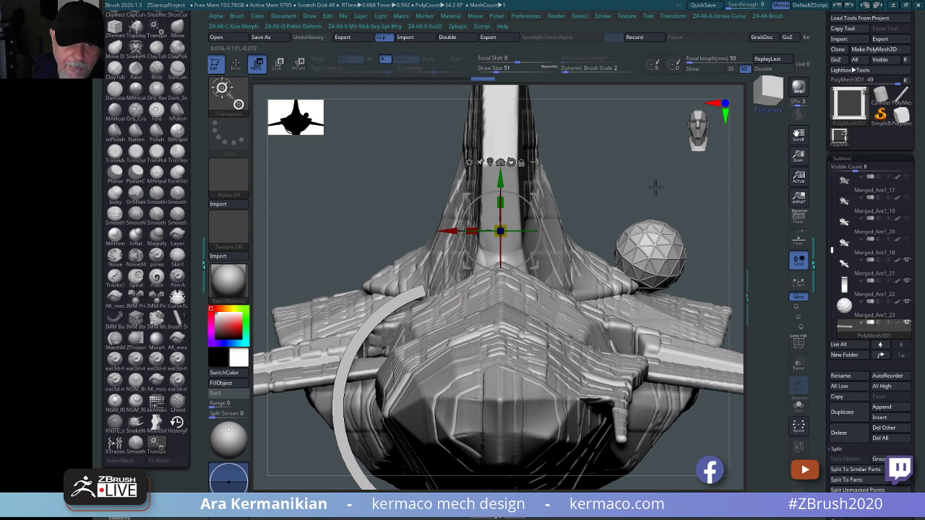
pyautogui.moveTo(654, 188); pyautogui.dragTo(448, 180)
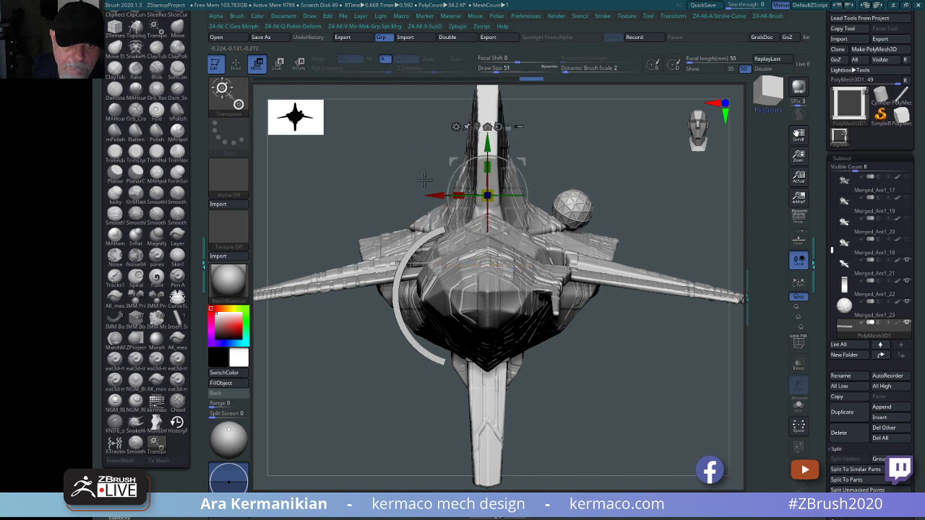
pyautogui.click(477, 128)
pyautogui.keyDown('alt'); pyautogui.moveTo(632, 144); pyautogui.dragTo(645, 254); pyautogui.keyUp('alt')
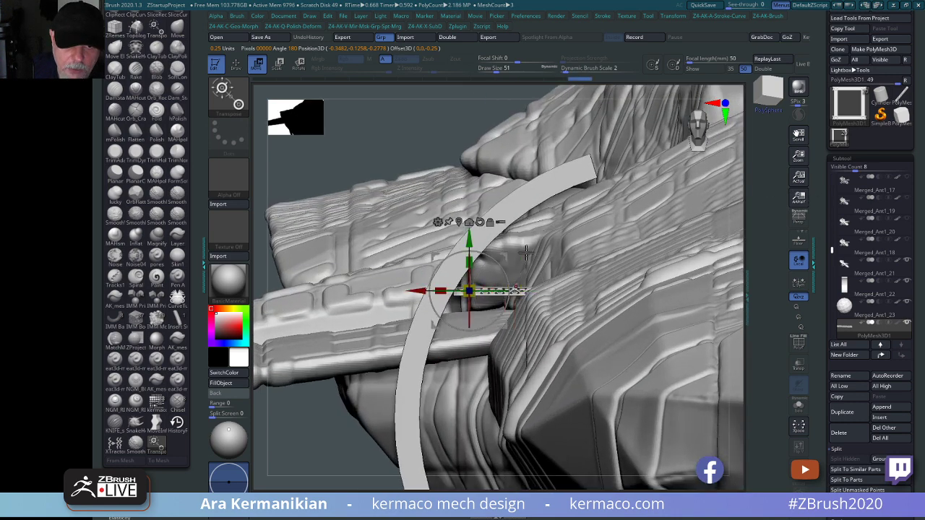
# Raise the small beam slightly, recentre the gizmo on it and shift it about 0.03 toward the fuselage.
pyautogui.moveTo(469, 243); pyautogui.dragTo(469, 228)
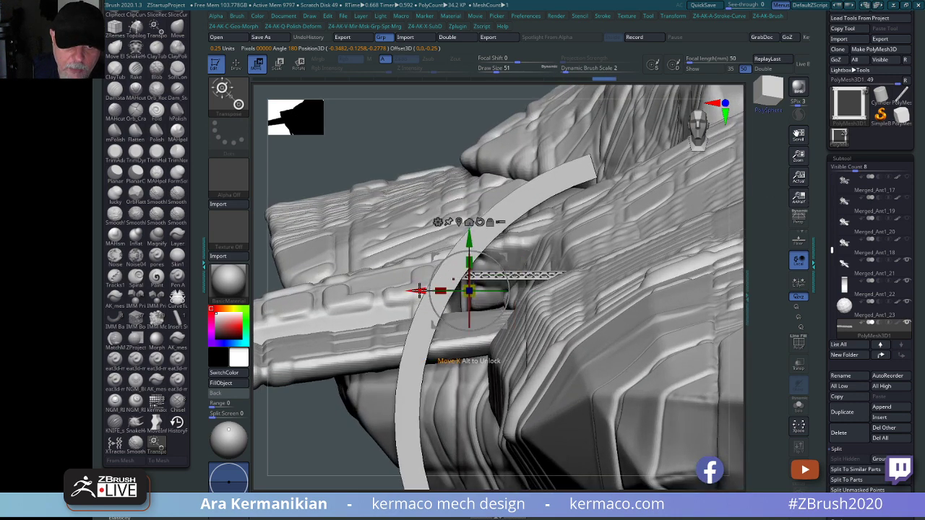
pyautogui.moveTo(419, 289); pyautogui.dragTo(419, 291)
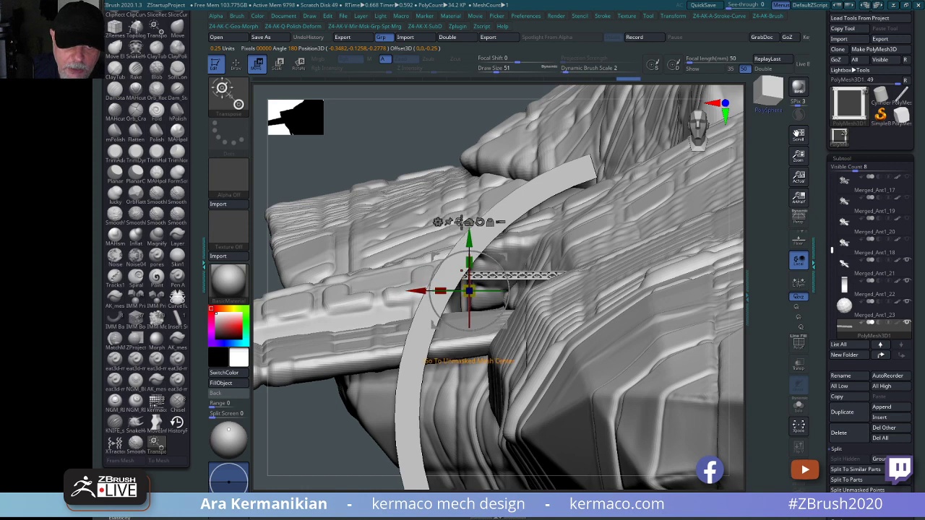
pyautogui.click(458, 222)
pyautogui.moveTo(456, 275); pyautogui.dragTo(487, 274)
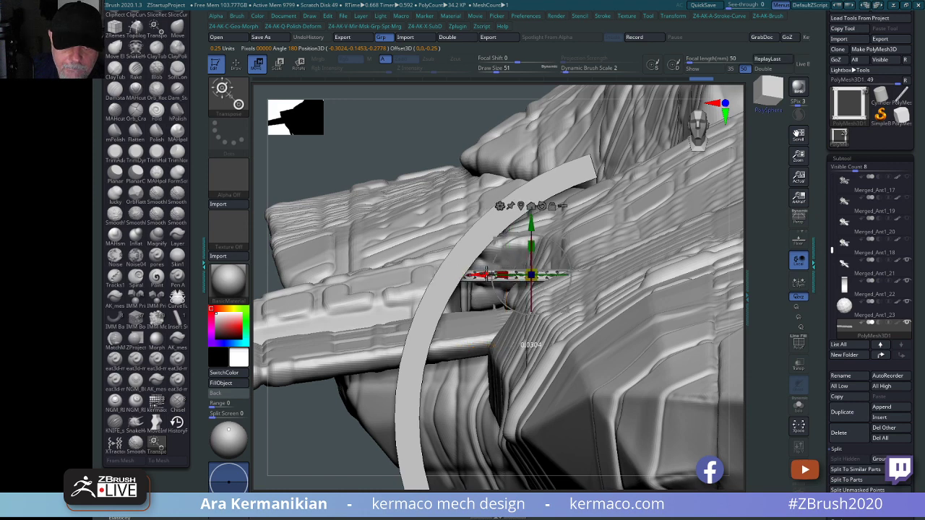
# Rotate the small truss beam in the front view so it tilts along the slope of the hull.
pyautogui.keyDown('alt'); pyautogui.moveTo(443, 127); pyautogui.dragTo(279, 130); pyautogui.keyUp('alt')
pyautogui.moveTo(703, 161)
pyautogui.keyDown('alt'); pyautogui.mouseDown()
pyautogui.moveTo(632, 148)
pyautogui.moveTo(716, 165)
pyautogui.mouseUp(); pyautogui.keyUp('alt')
pyautogui.keyDown('alt'); pyautogui.moveTo(645, 124); pyautogui.dragTo(585, 145); pyautogui.keyUp('alt')
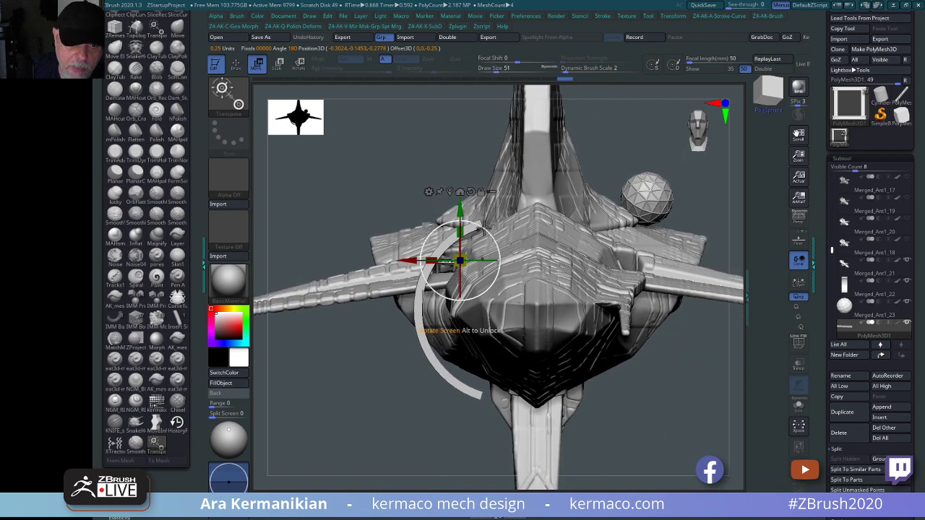
pyautogui.moveTo(491, 231); pyautogui.dragTo(501, 251)
pyautogui.keyDown('alt'); pyautogui.moveTo(618, 164); pyautogui.dragTo(654, 182); pyautogui.keyUp('alt')
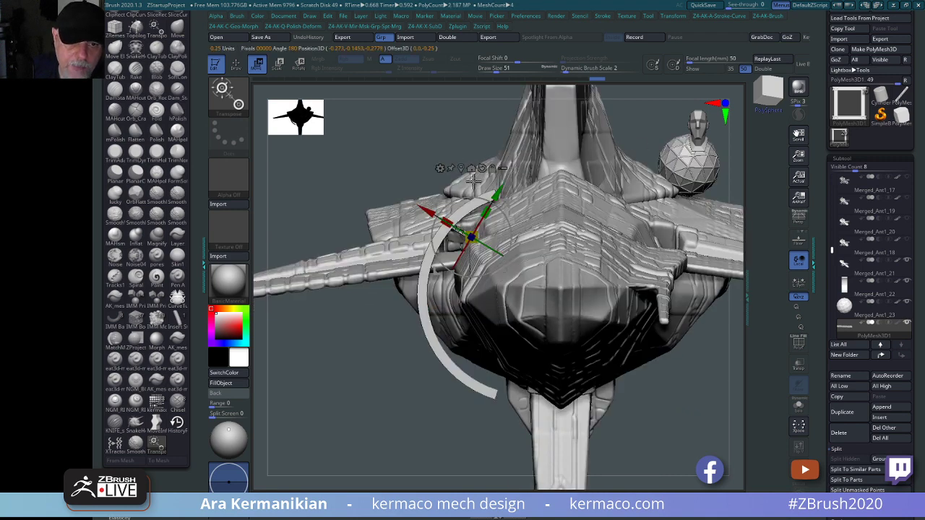
# Duplicate the tilted truss beam and place the copy lower on the side of the hull.
pyautogui.keyDown('alt'); pyautogui.moveTo(500, 193); pyautogui.dragTo(411, 325); pyautogui.keyUp('alt')
pyautogui.keyDown('alt'); pyautogui.moveTo(384, 402); pyautogui.dragTo(430, 389); pyautogui.keyUp('alt')
pyautogui.moveTo(338, 450); pyautogui.dragTo(554, 413)
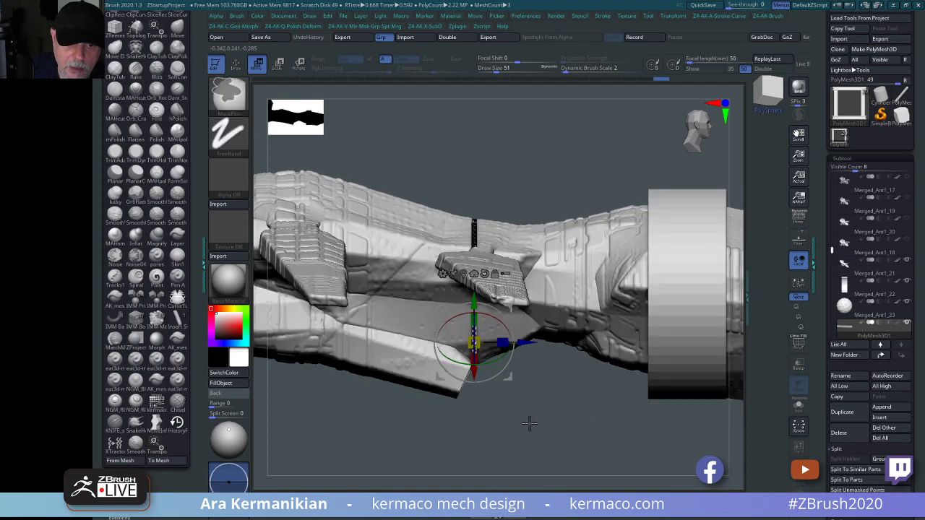
# Clear the mask and slide both truss beams forward along the hull into the half-ring around the nose section.
pyautogui.moveTo(620, 441); pyautogui.dragTo(626, 443)
pyautogui.moveTo(524, 342); pyautogui.dragTo(704, 343)
pyautogui.moveTo(639, 429); pyautogui.dragTo(605, 293)
pyautogui.moveTo(421, 384); pyautogui.dragTo(553, 376)
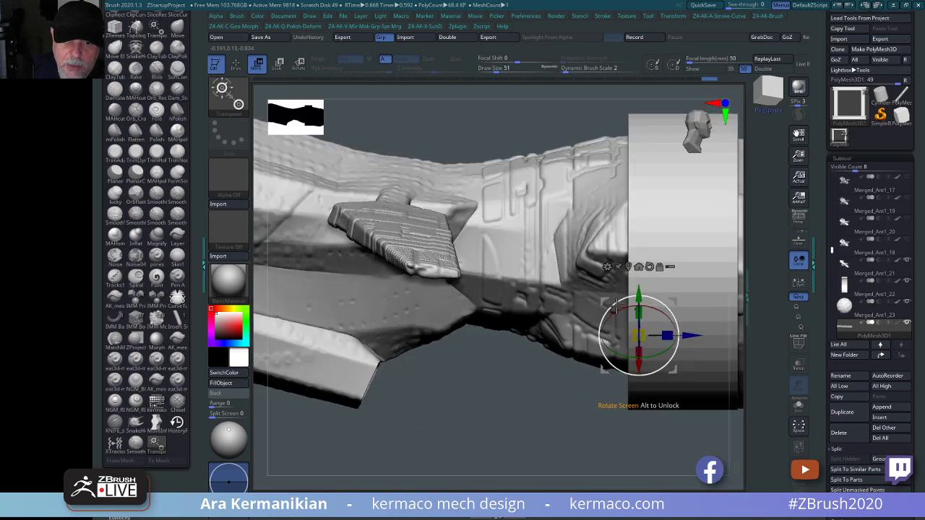
# Duplicate the pair of truss beams forward along the hull, giving the half-ring a second set of supports.
pyautogui.keyDown('alt'); pyautogui.moveTo(538, 413); pyautogui.dragTo(423, 377); pyautogui.keyUp('alt')
pyautogui.moveTo(581, 434); pyautogui.dragTo(488, 402)
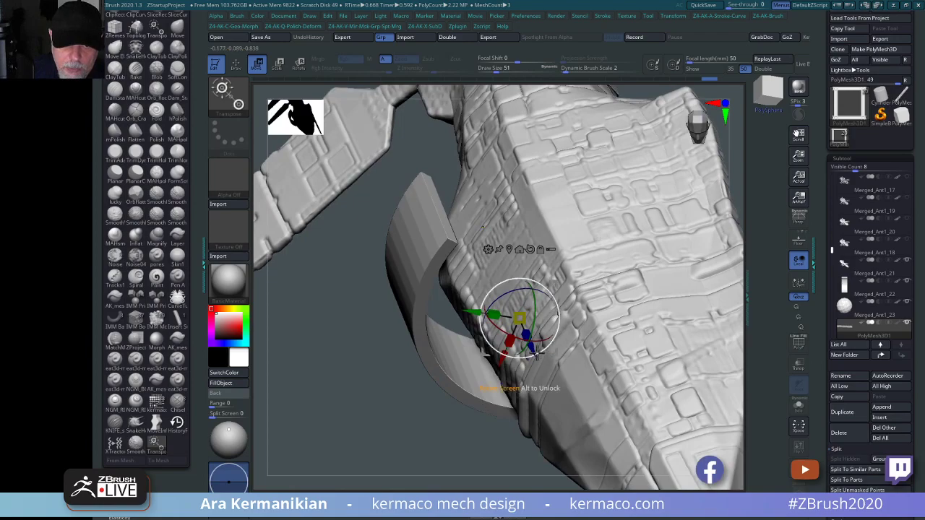
pyautogui.moveTo(554, 350); pyautogui.dragTo(576, 406)
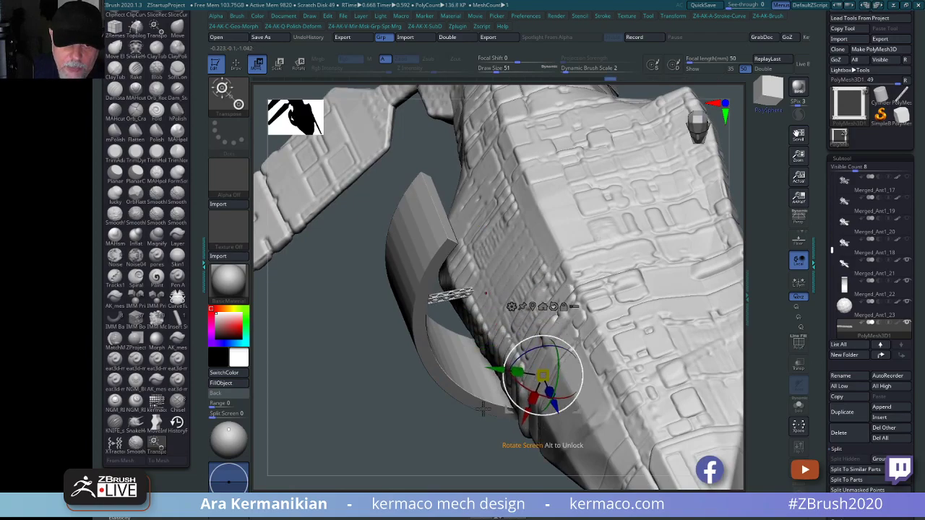
pyautogui.moveTo(413, 441); pyautogui.dragTo(446, 149)
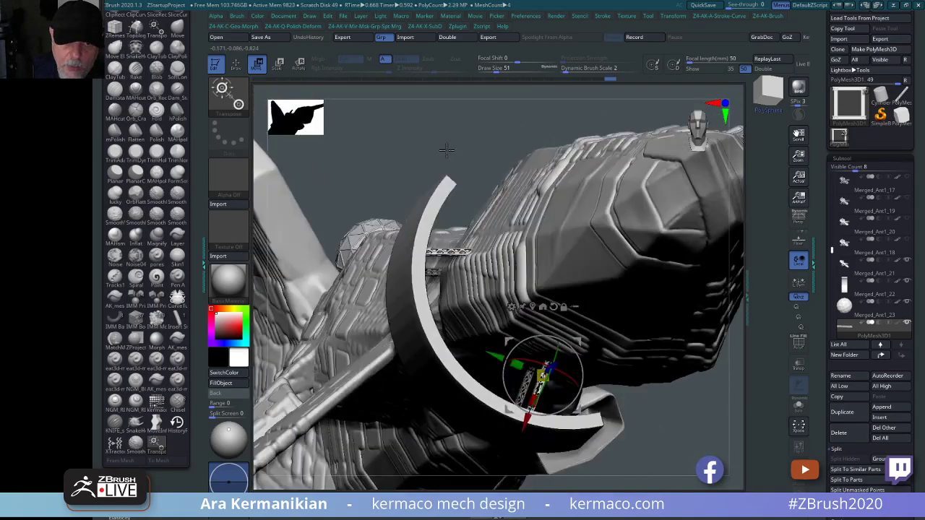
pyautogui.moveTo(609, 111)
pyautogui.mouseDown()
pyautogui.moveTo(646, 190)
pyautogui.moveTo(708, 178)
pyautogui.moveTo(716, 193)
pyautogui.moveTo(653, 384)
pyautogui.moveTo(592, 394)
pyautogui.moveTo(573, 354)
pyautogui.mouseUp()
pyautogui.press('q')
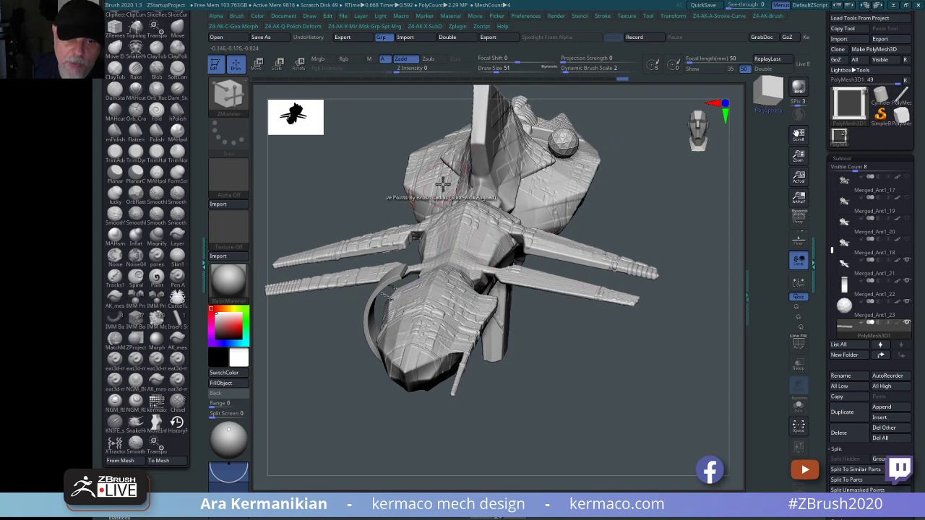
# Select the half-ring subtool Merged_Ant1_22 and reorder it one place down, directly above the truss subtool PolyMesh3D1.
pyautogui.moveTo(619, 371); pyautogui.dragTo(594, 338)
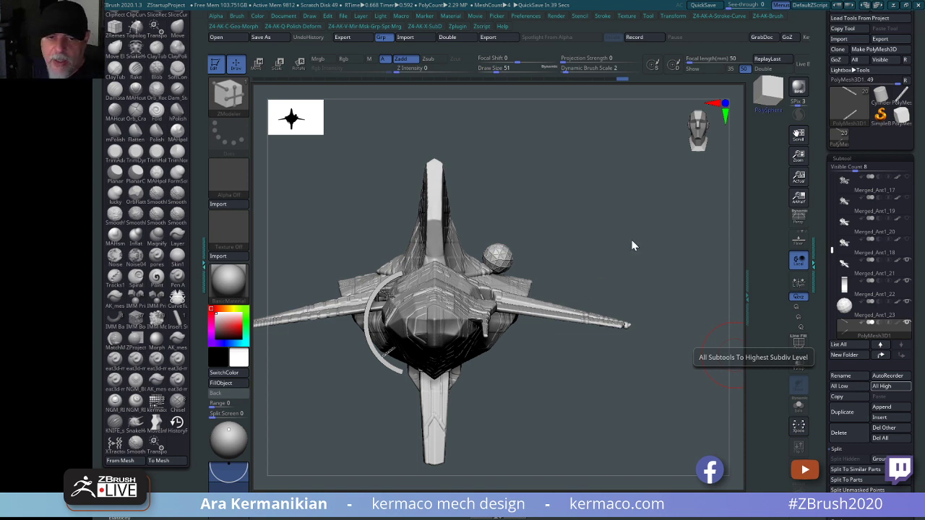
pyautogui.moveTo(632, 246); pyautogui.dragTo(680, 199)
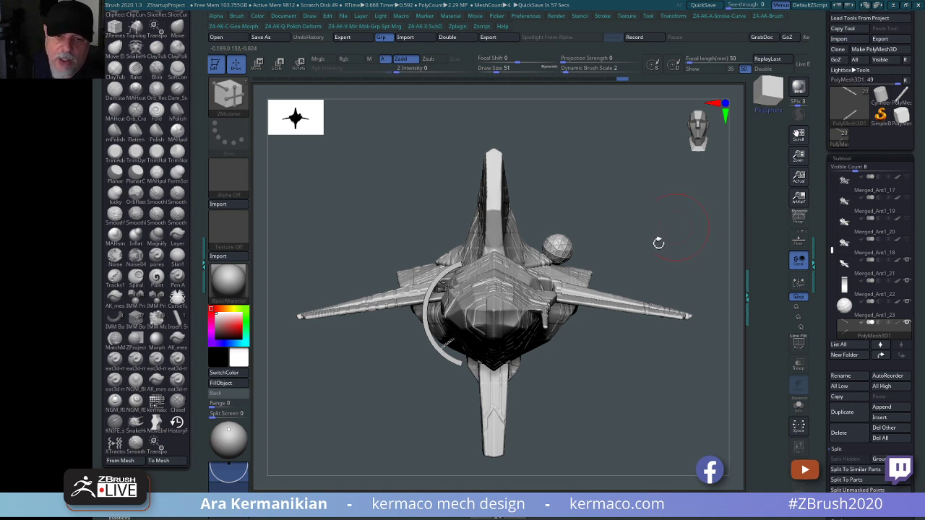
pyautogui.moveTo(675, 258); pyautogui.dragTo(642, 247)
pyautogui.keyDown('alt'); pyautogui.moveTo(642, 242); pyautogui.dragTo(674, 227); pyautogui.keyUp('alt')
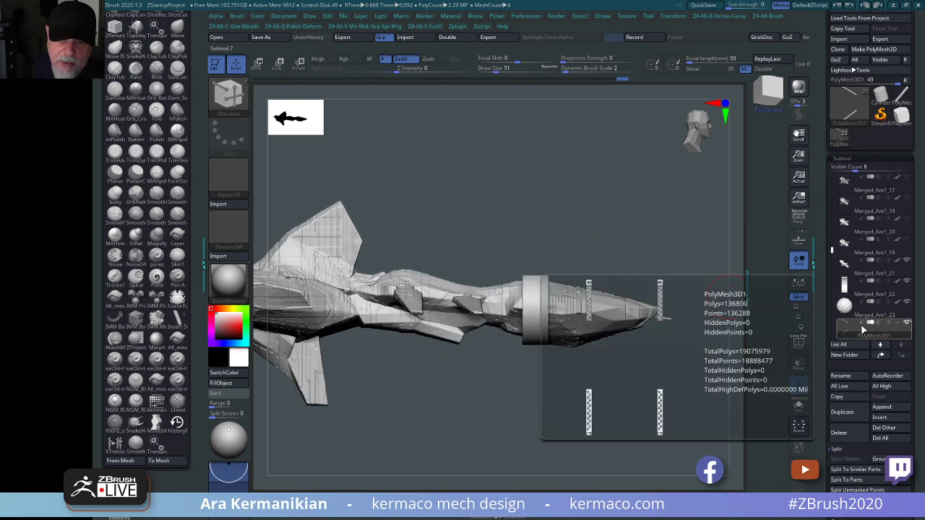
pyautogui.click(879, 294)
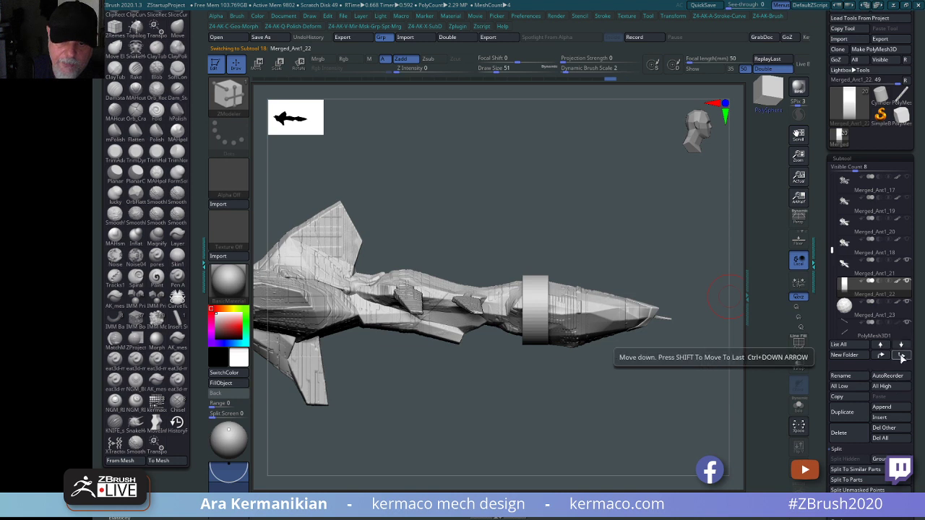
pyautogui.click(901, 345)
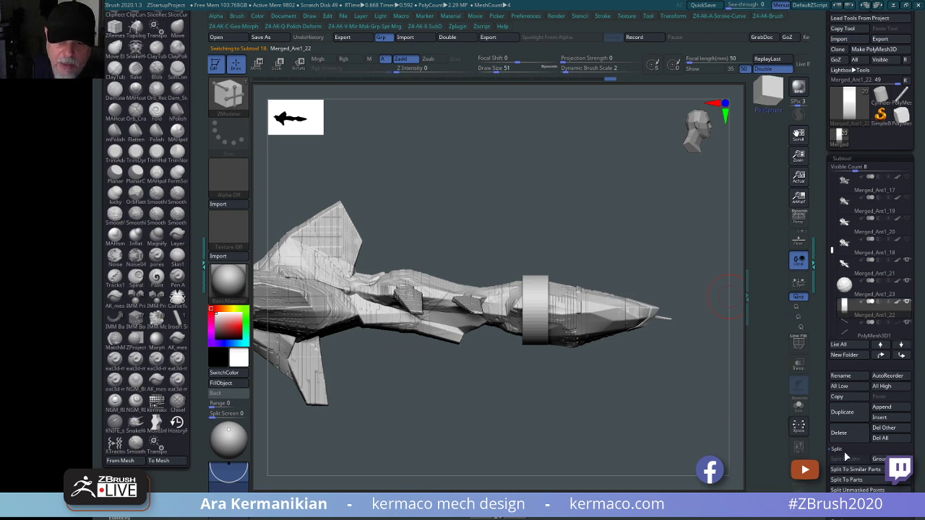
# Merge the half-ring subtool down with the truss beams subtool and accept the irreversible merge.
pyautogui.moveTo(628, 409); pyautogui.dragTo(602, 386)
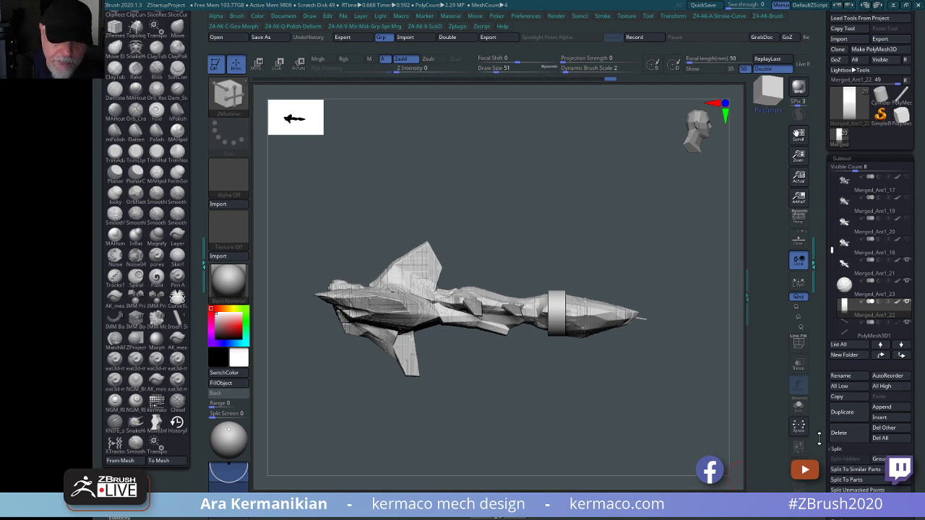
pyautogui.scroll(-2, 818, 438)
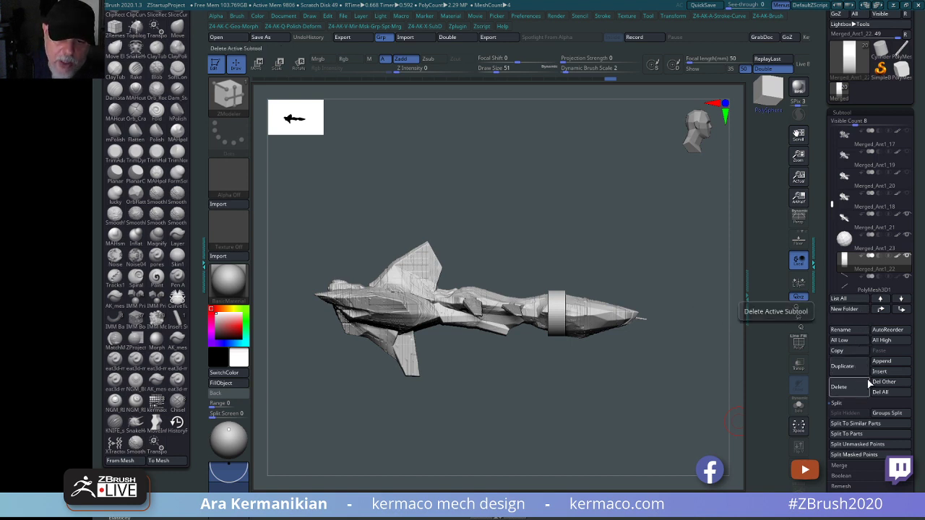
pyautogui.click(842, 466)
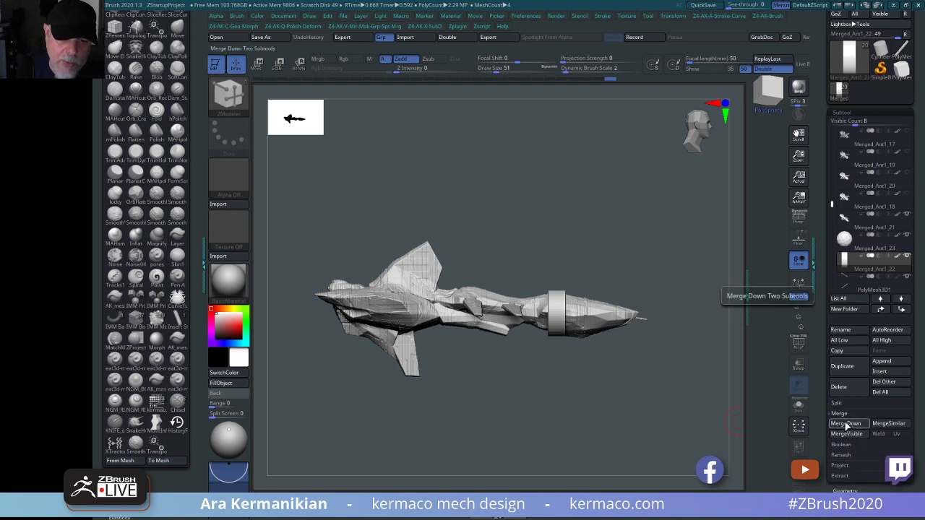
pyautogui.click(849, 425)
pyautogui.click(768, 438)
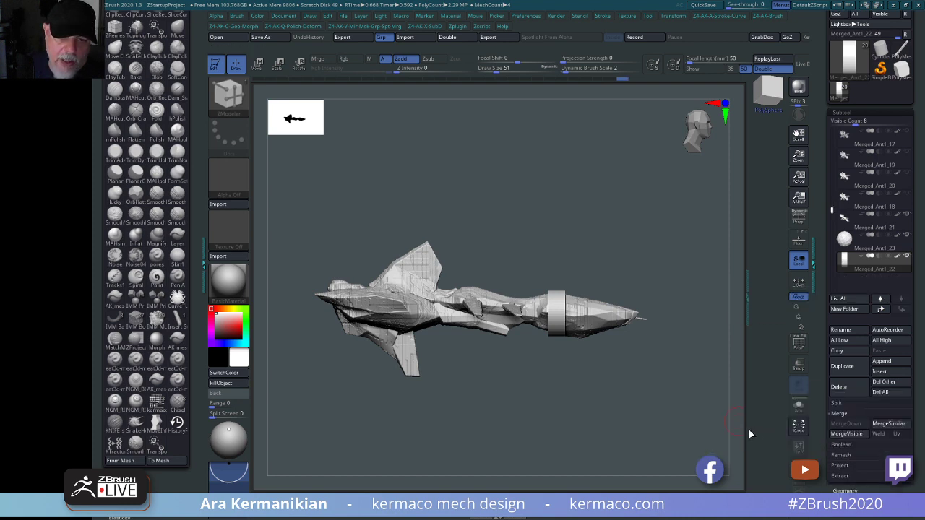
# Centre the transform gizmo on the merged half-ring and truss part and nudge the part slightly in the front view.
pyautogui.press('w')
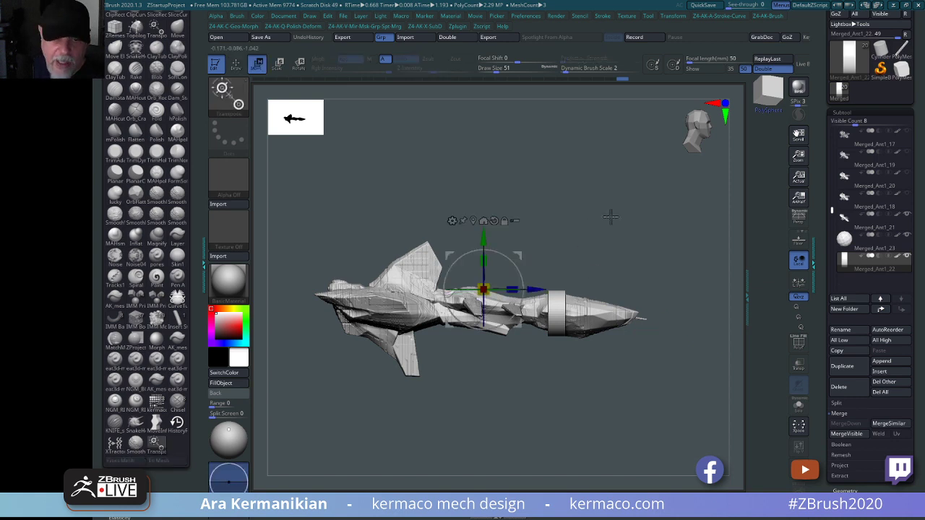
pyautogui.moveTo(611, 214); pyautogui.dragTo(485, 240)
pyautogui.click(542, 352)
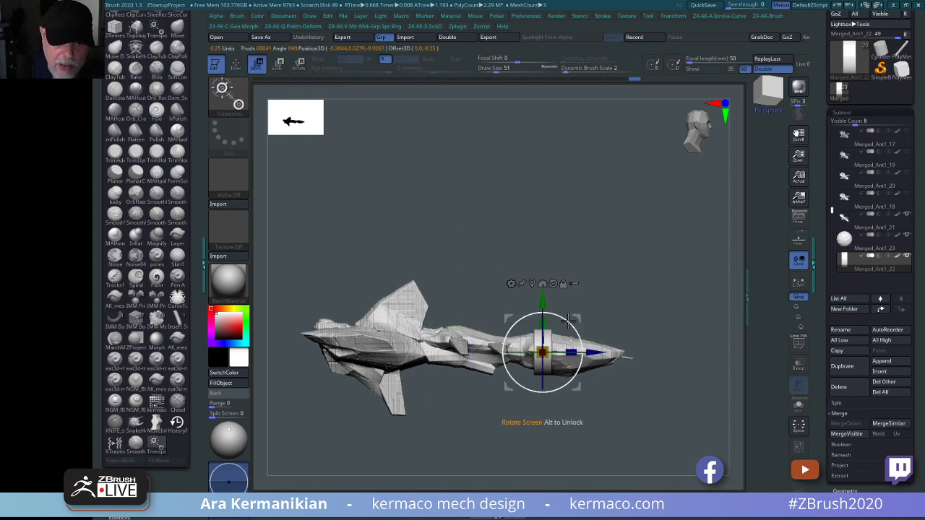
pyautogui.moveTo(673, 292)
pyautogui.mouseDown()
pyautogui.moveTo(613, 289)
pyautogui.moveTo(673, 281)
pyautogui.moveTo(640, 260)
pyautogui.moveTo(674, 278)
pyautogui.moveTo(635, 255)
pyautogui.moveTo(657, 209)
pyautogui.moveTo(632, 215)
pyautogui.mouseUp()
pyautogui.press('q')
pyautogui.press('w')
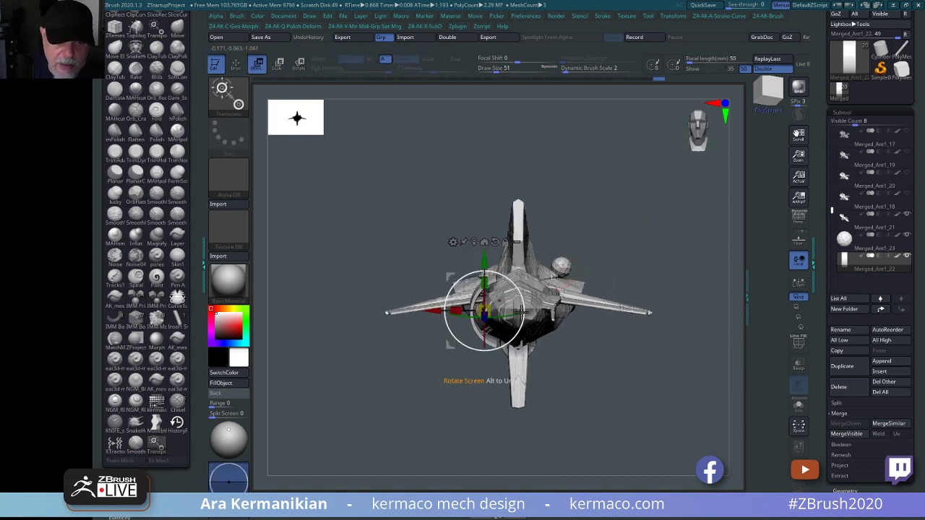
pyautogui.moveTo(508, 312); pyautogui.dragTo(506, 310)
pyautogui.moveTo(660, 250); pyautogui.dragTo(636, 181)
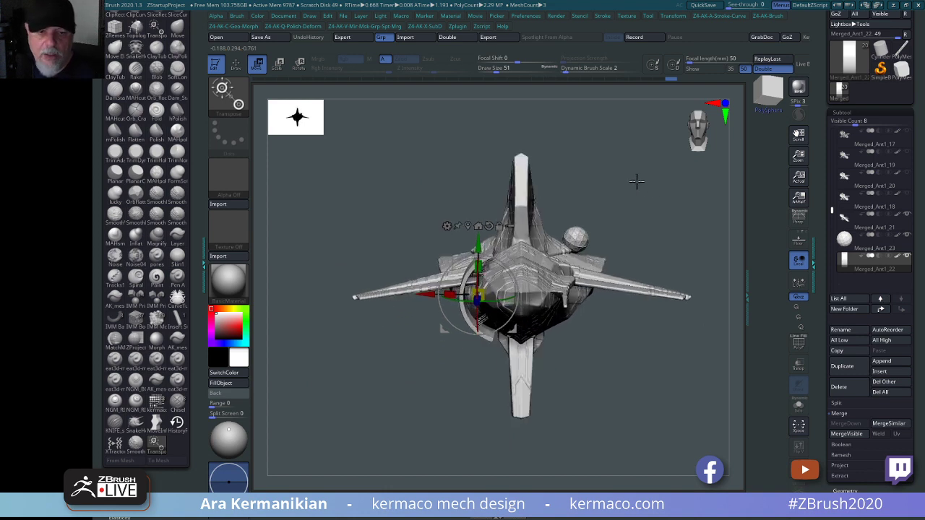